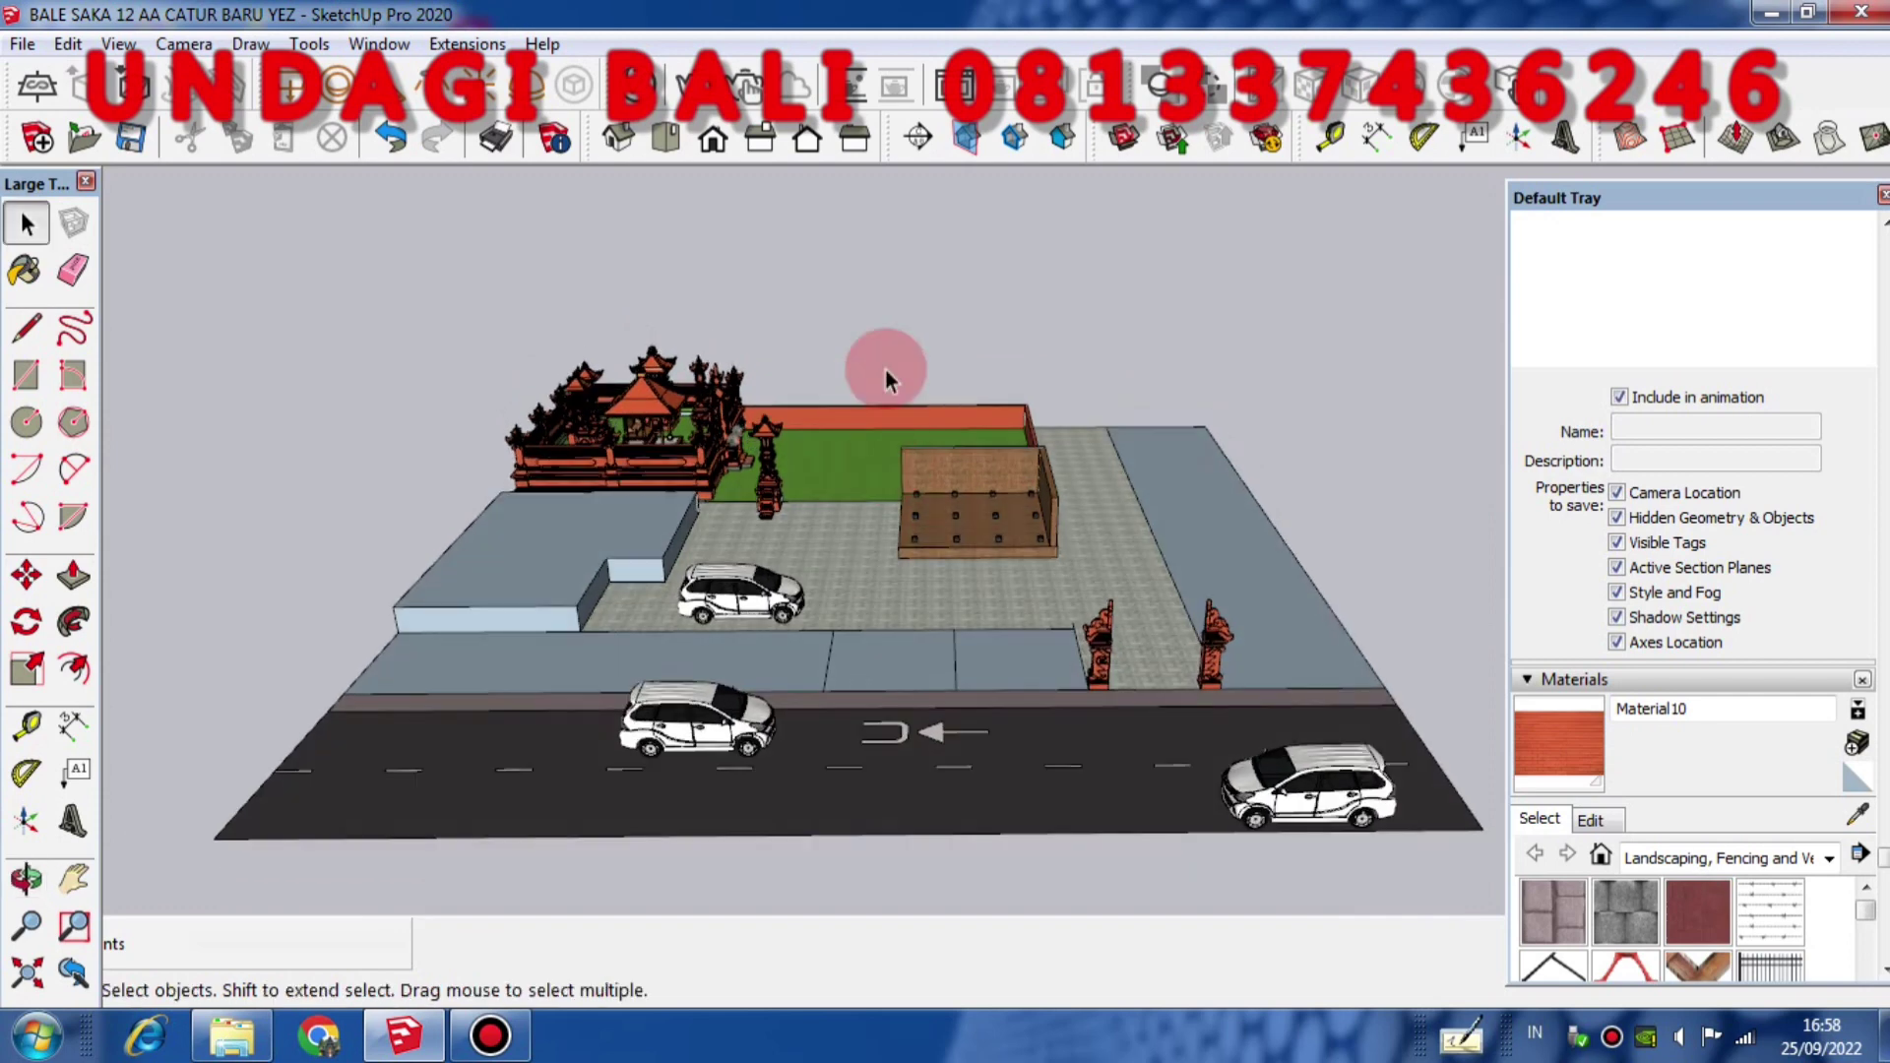
Examine the overall site layout, covering the temple compound, lawn, paved yard, surrounding blocks and the road with parked cars
{"action": "left_click_drag", "start_coordinate": [886, 527], "coordinate": [888, 520]}
{"action": "key", "text": "space"}
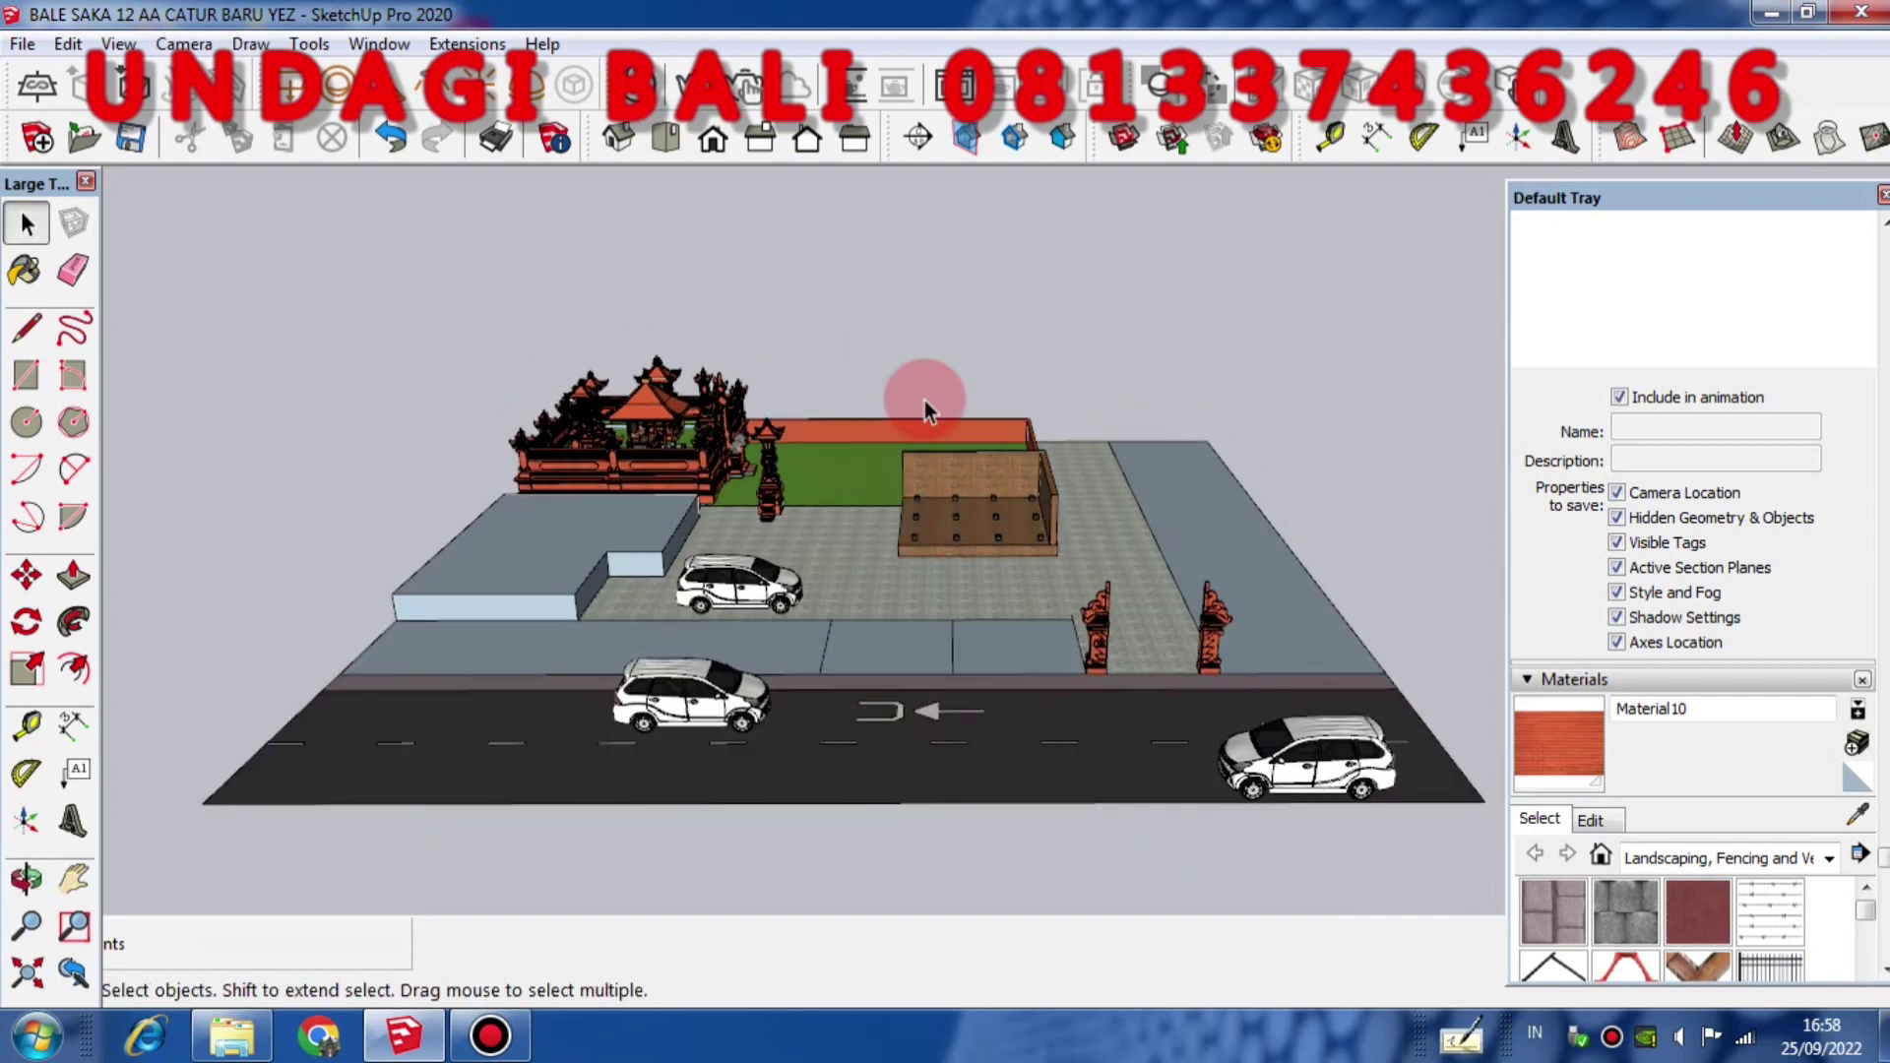
{"action": "mouse_move", "coordinate": [900, 481]}
{"action": "middle_mouse_down"}
{"action": "mouse_move", "coordinate": [893, 425]}
{"action": "mouse_move", "coordinate": [891, 492]}
{"action": "mouse_move", "coordinate": [906, 459]}
{"action": "middle_mouse_up"}
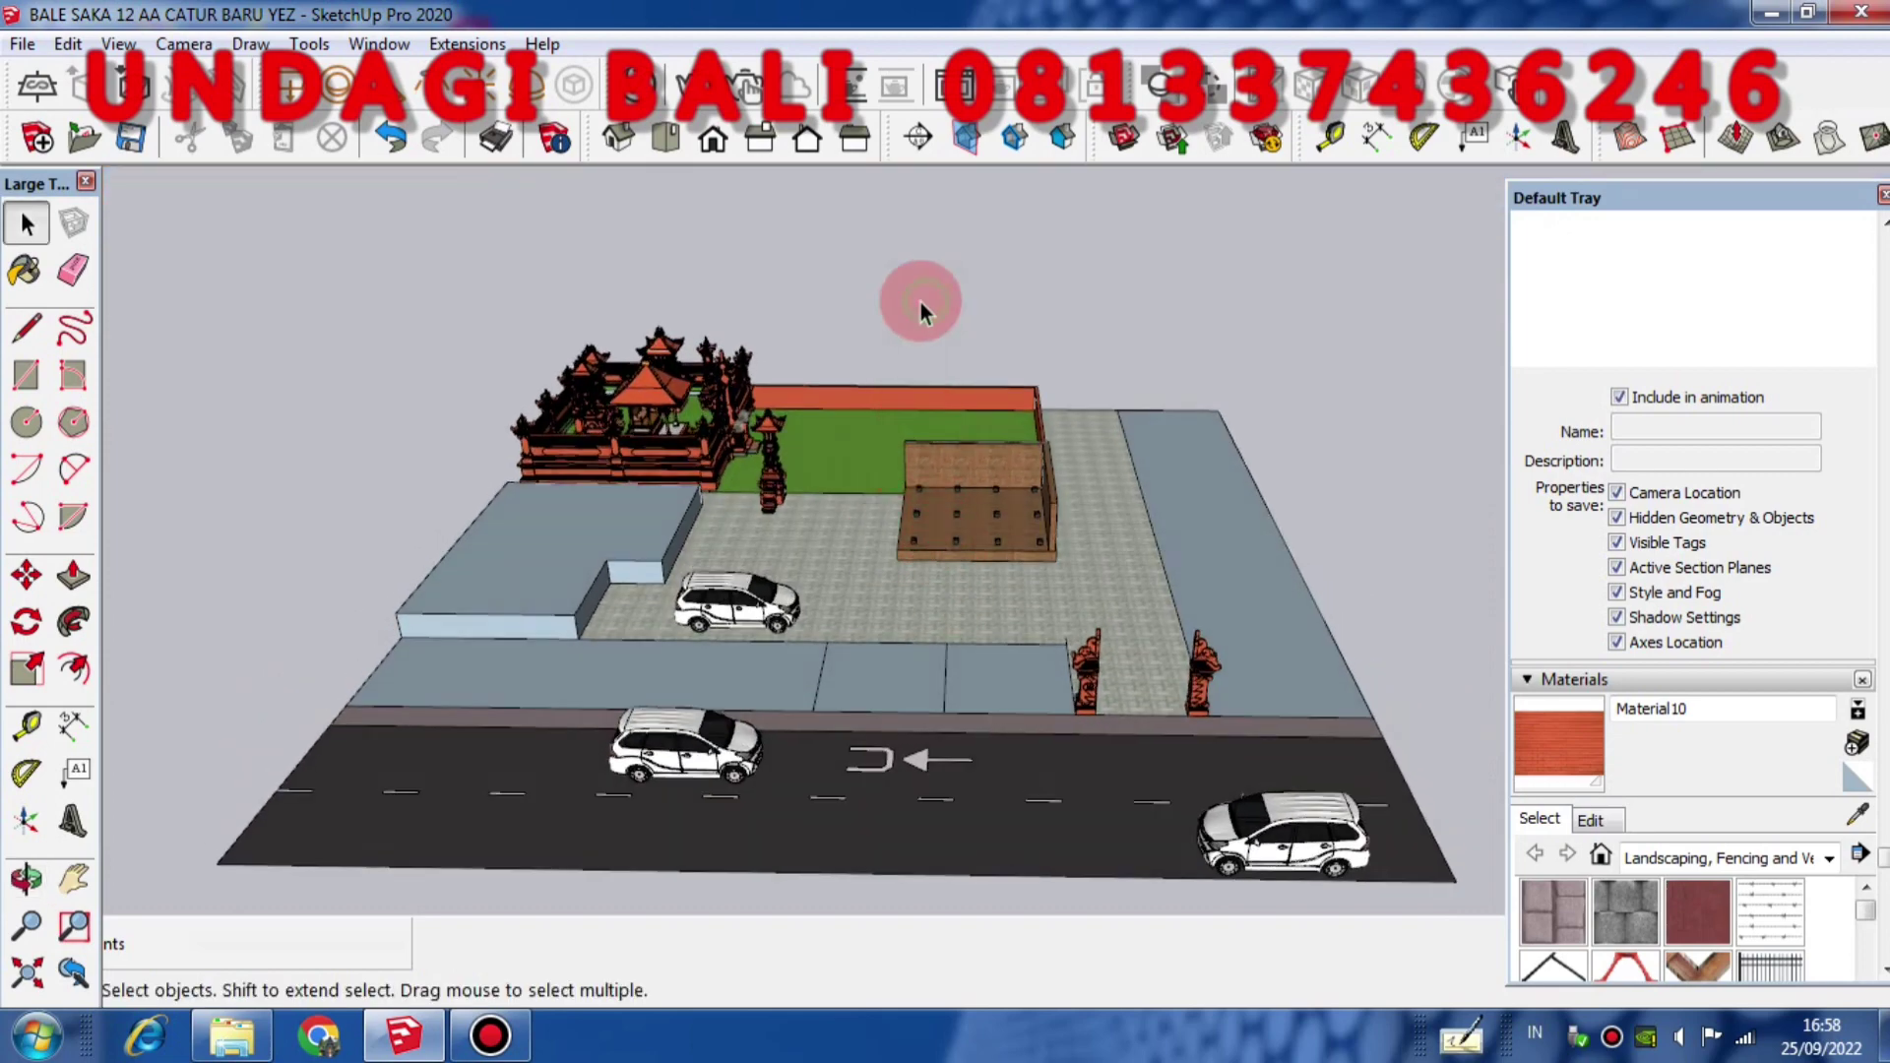
{"action": "middle_click_drag", "start_coordinate": [919, 303], "coordinate": [870, 441]}
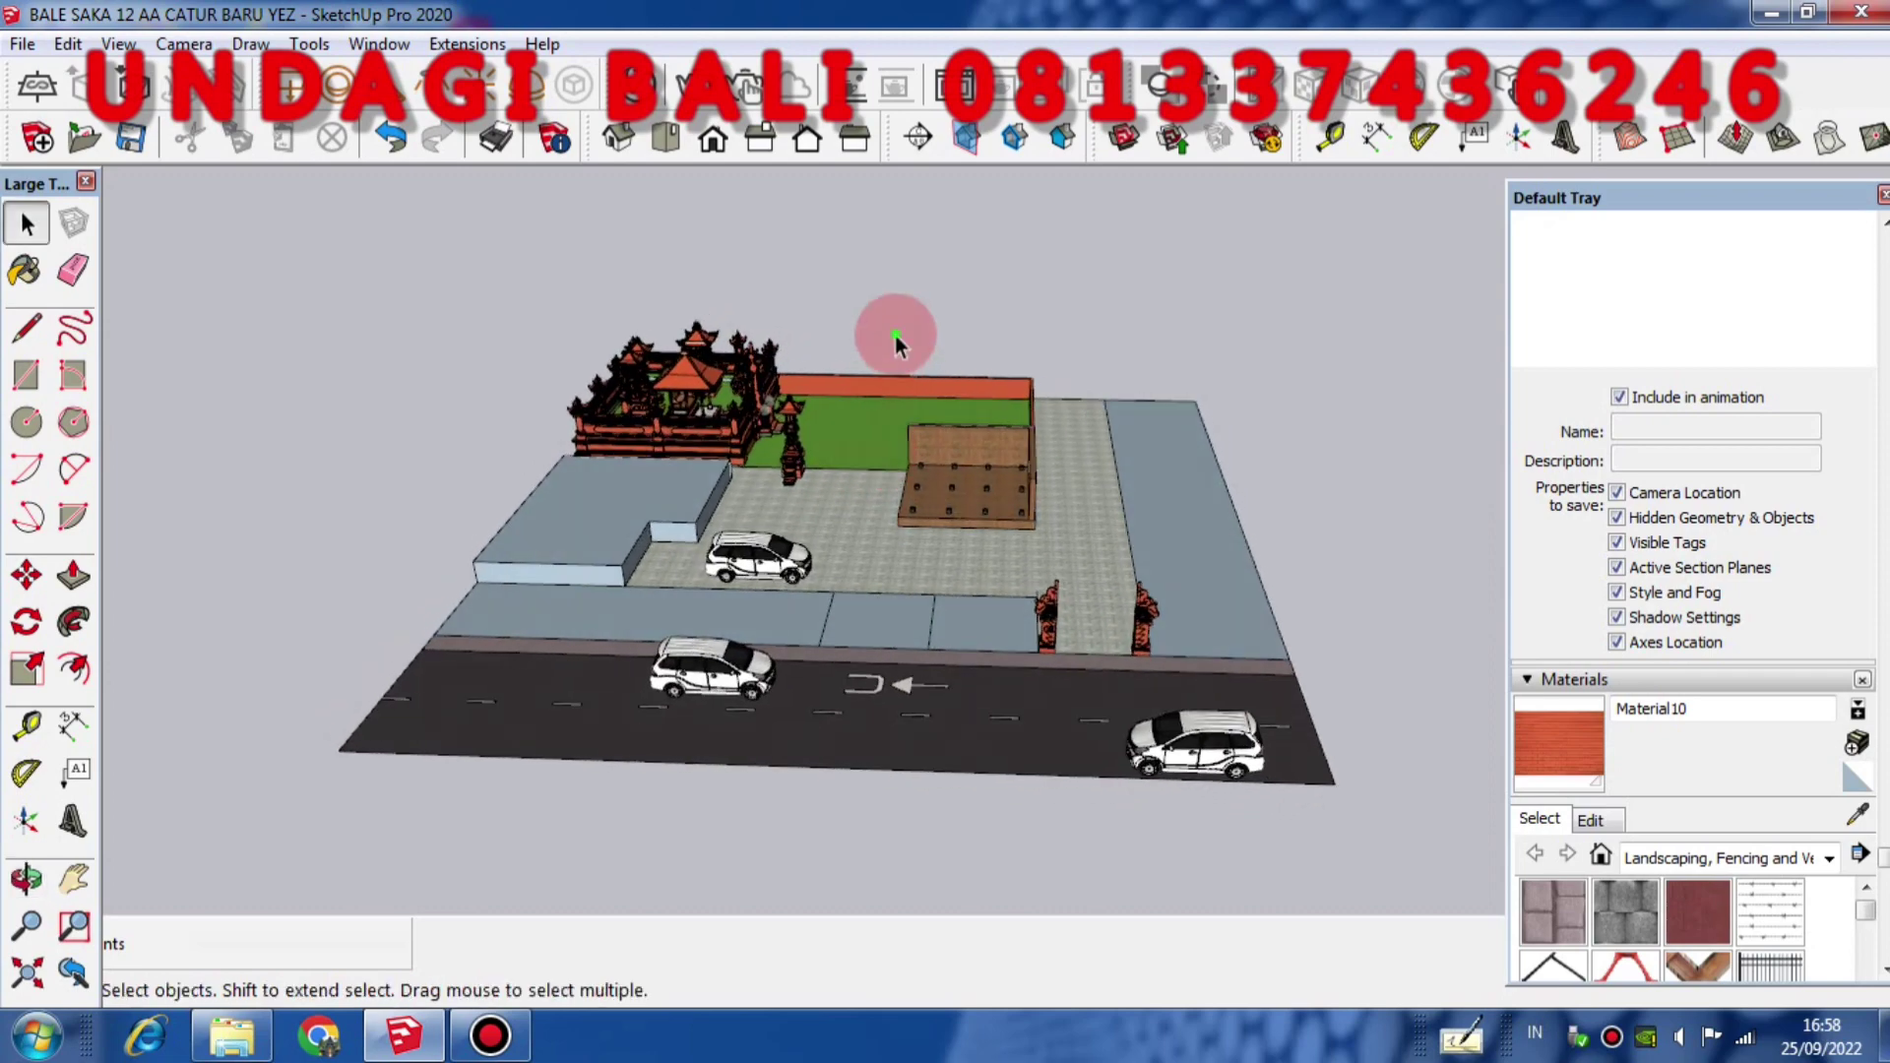
{"action": "middle_click_drag", "start_coordinate": [936, 518], "coordinate": [937, 309]}
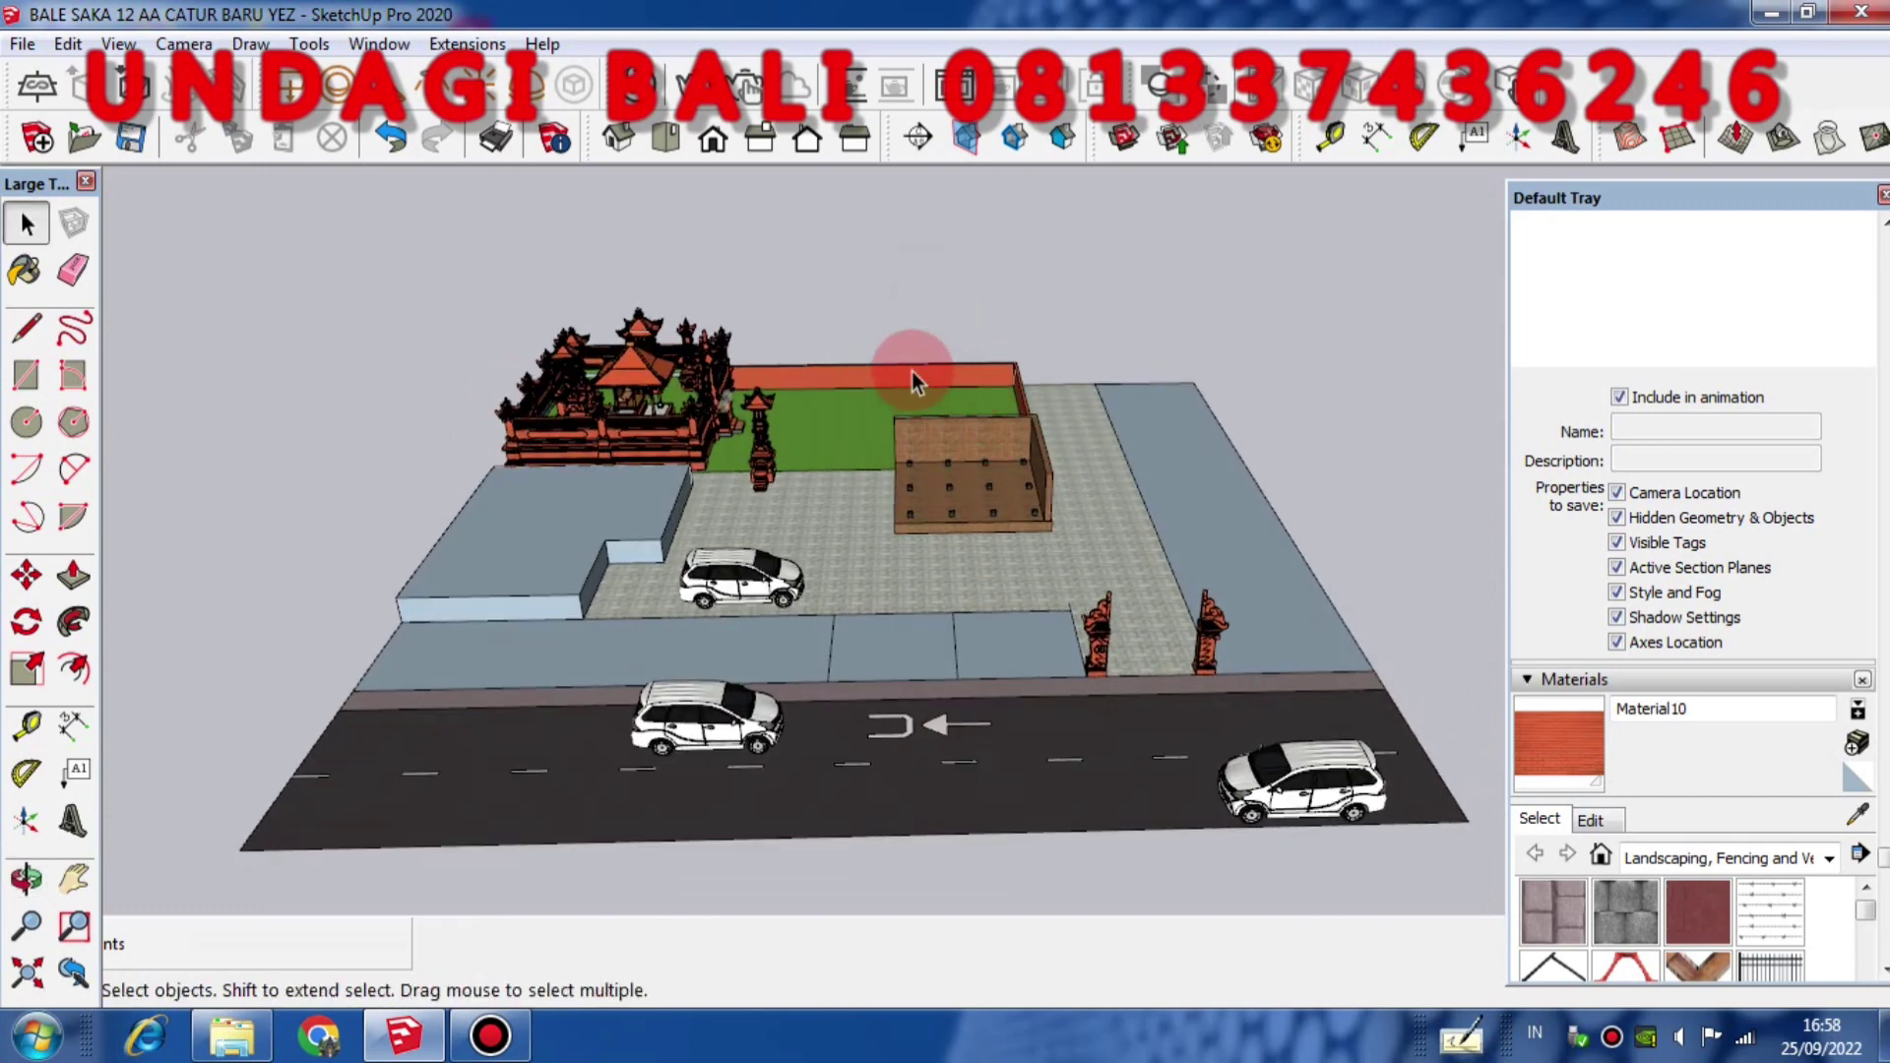
{"action": "scroll", "coordinate": [914, 346], "scroll_direction": "down", "scroll_amount": 1}
{"action": "middle_click_drag", "start_coordinate": [945, 473], "coordinate": [899, 549]}
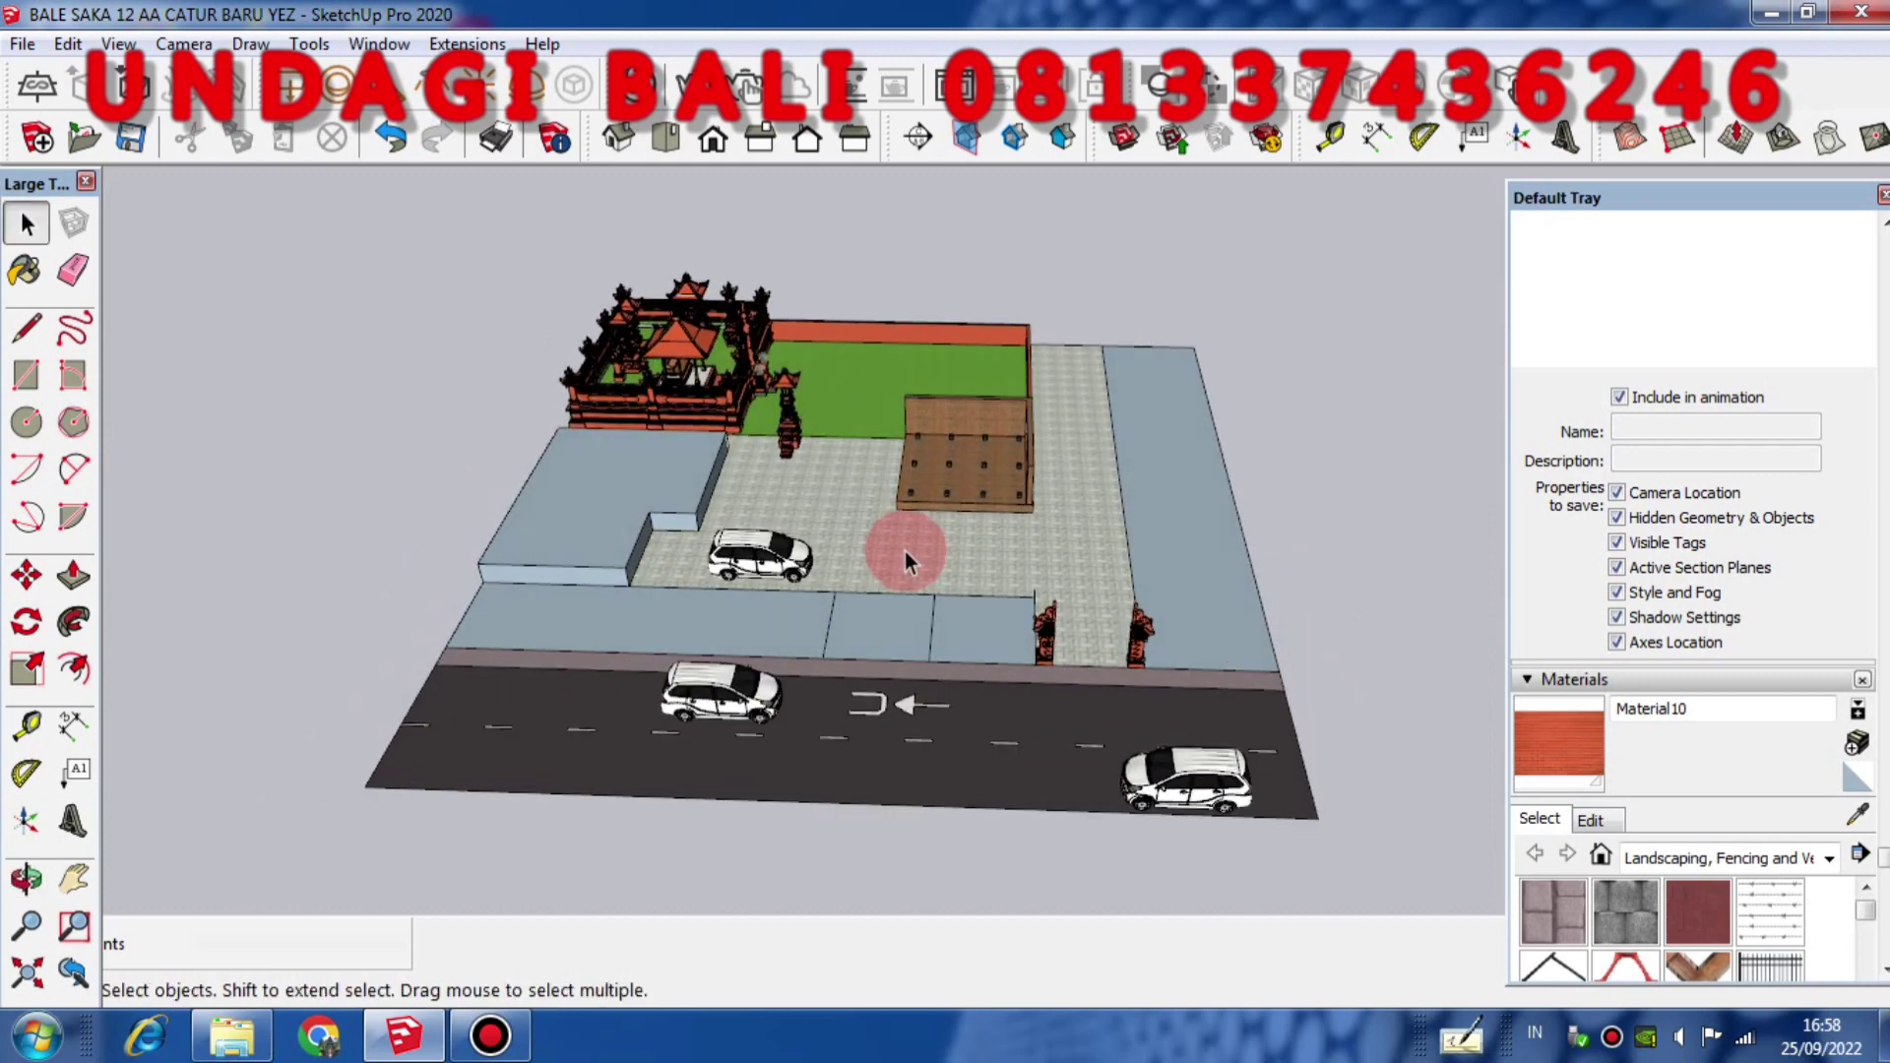
{"action": "scroll", "coordinate": [777, 605], "scroll_direction": "down", "scroll_amount": 2}
{"action": "middle_click_drag", "start_coordinate": [777, 604], "coordinate": [756, 697]}
{"action": "scroll", "coordinate": [871, 837], "scroll_direction": "up", "scroll_amount": 1}
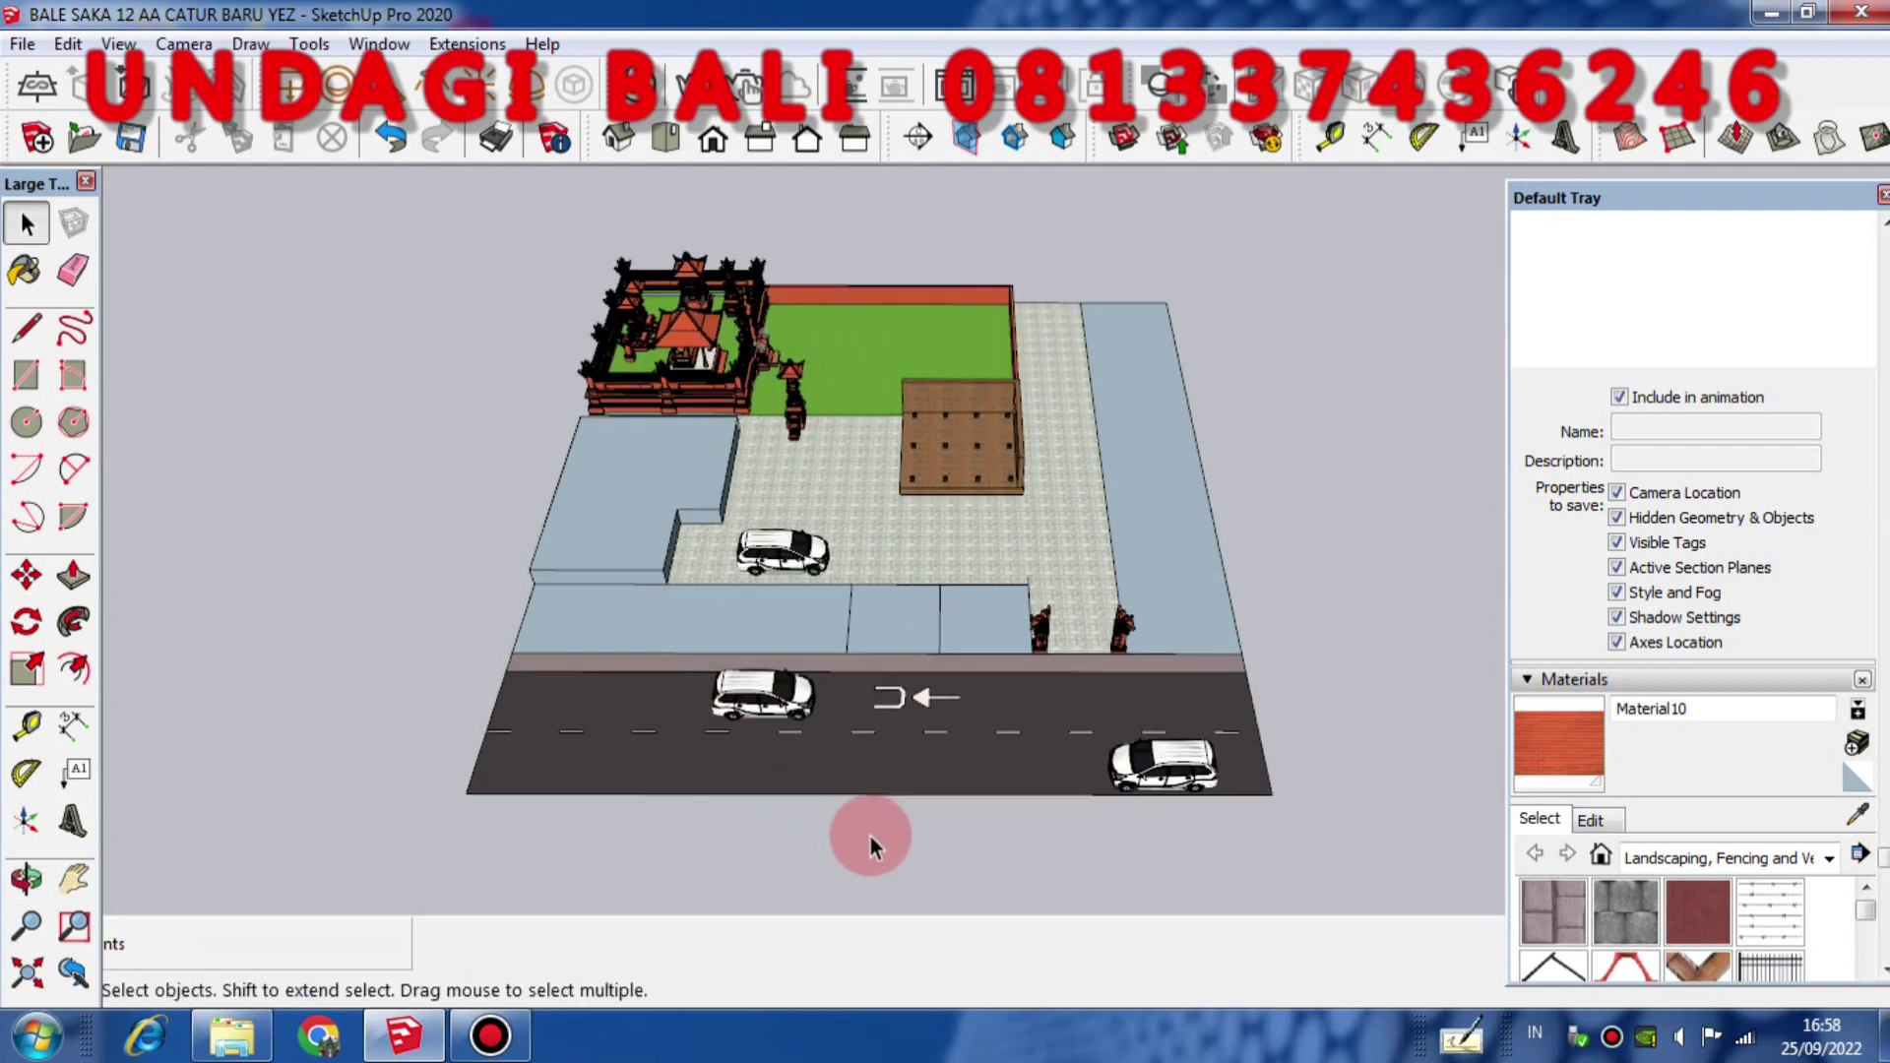
{"action": "scroll", "coordinate": [854, 835], "scroll_direction": "down", "scroll_amount": 2}
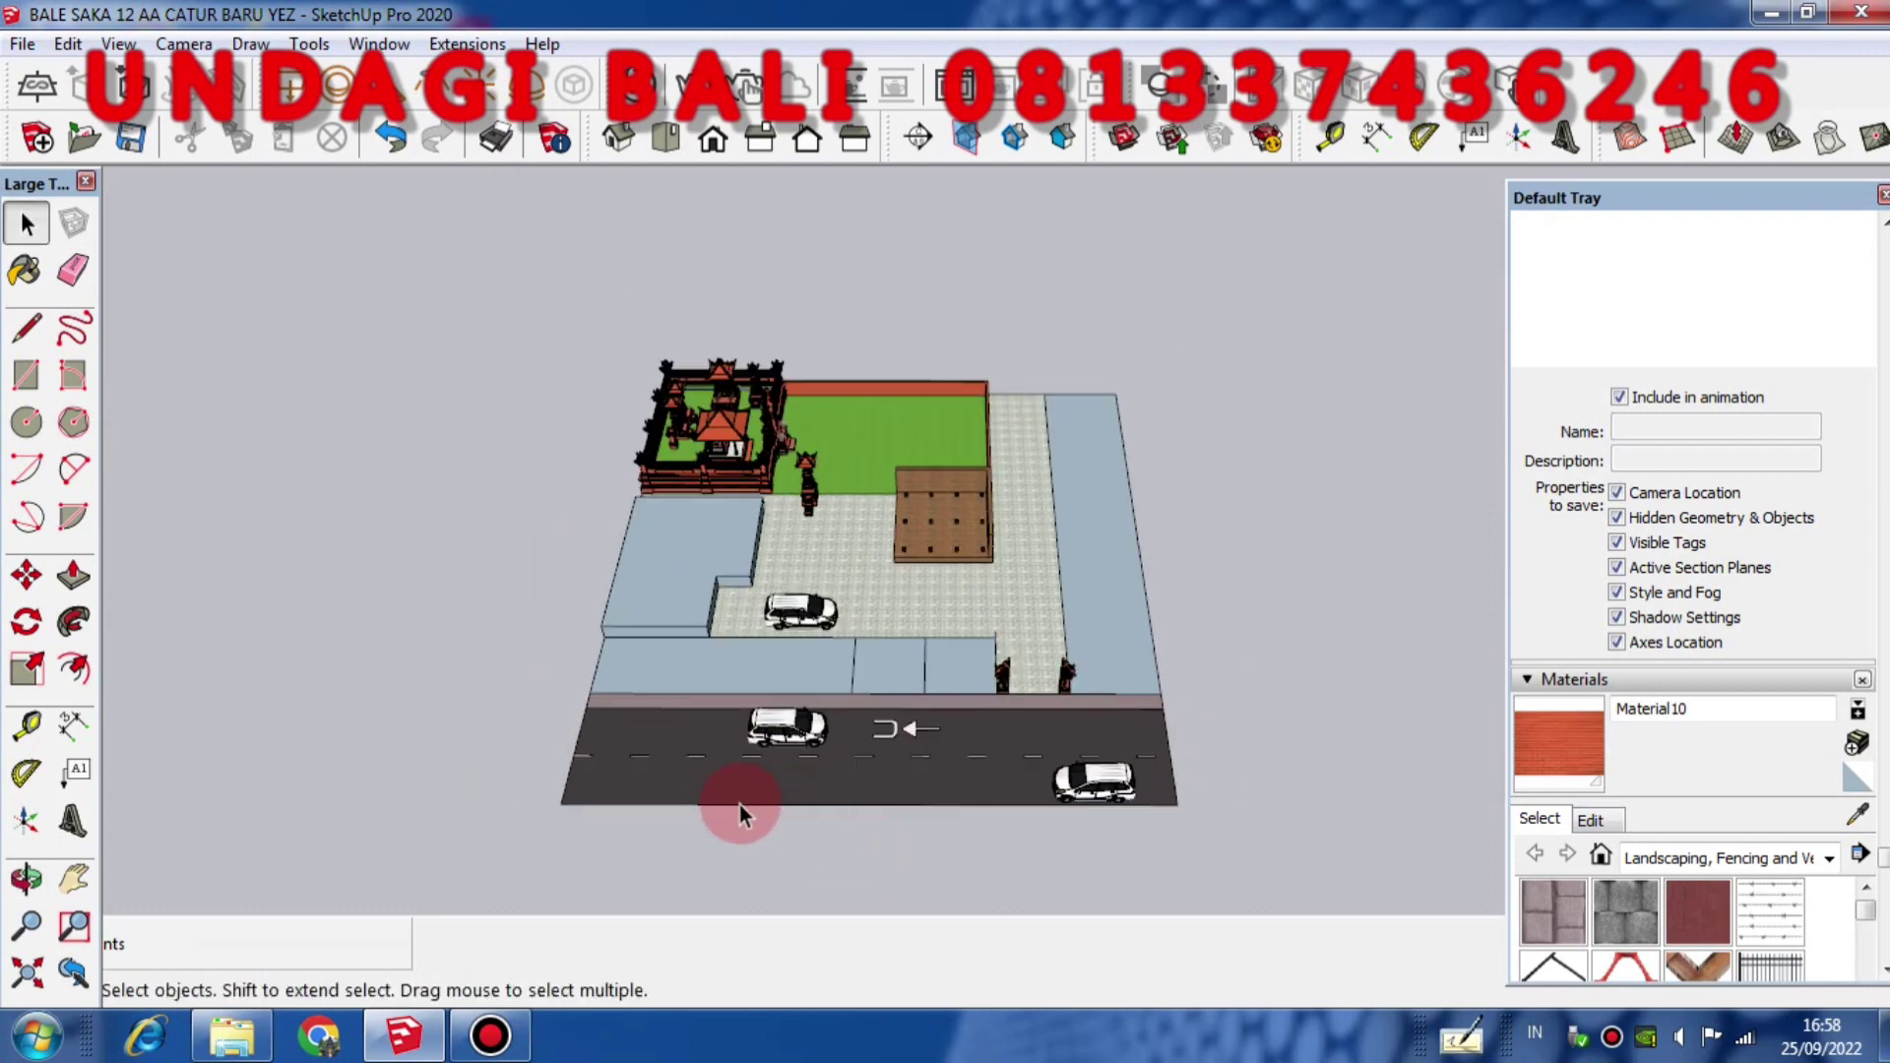
{"action": "scroll", "coordinate": [891, 734], "scroll_direction": "up", "scroll_amount": 5}
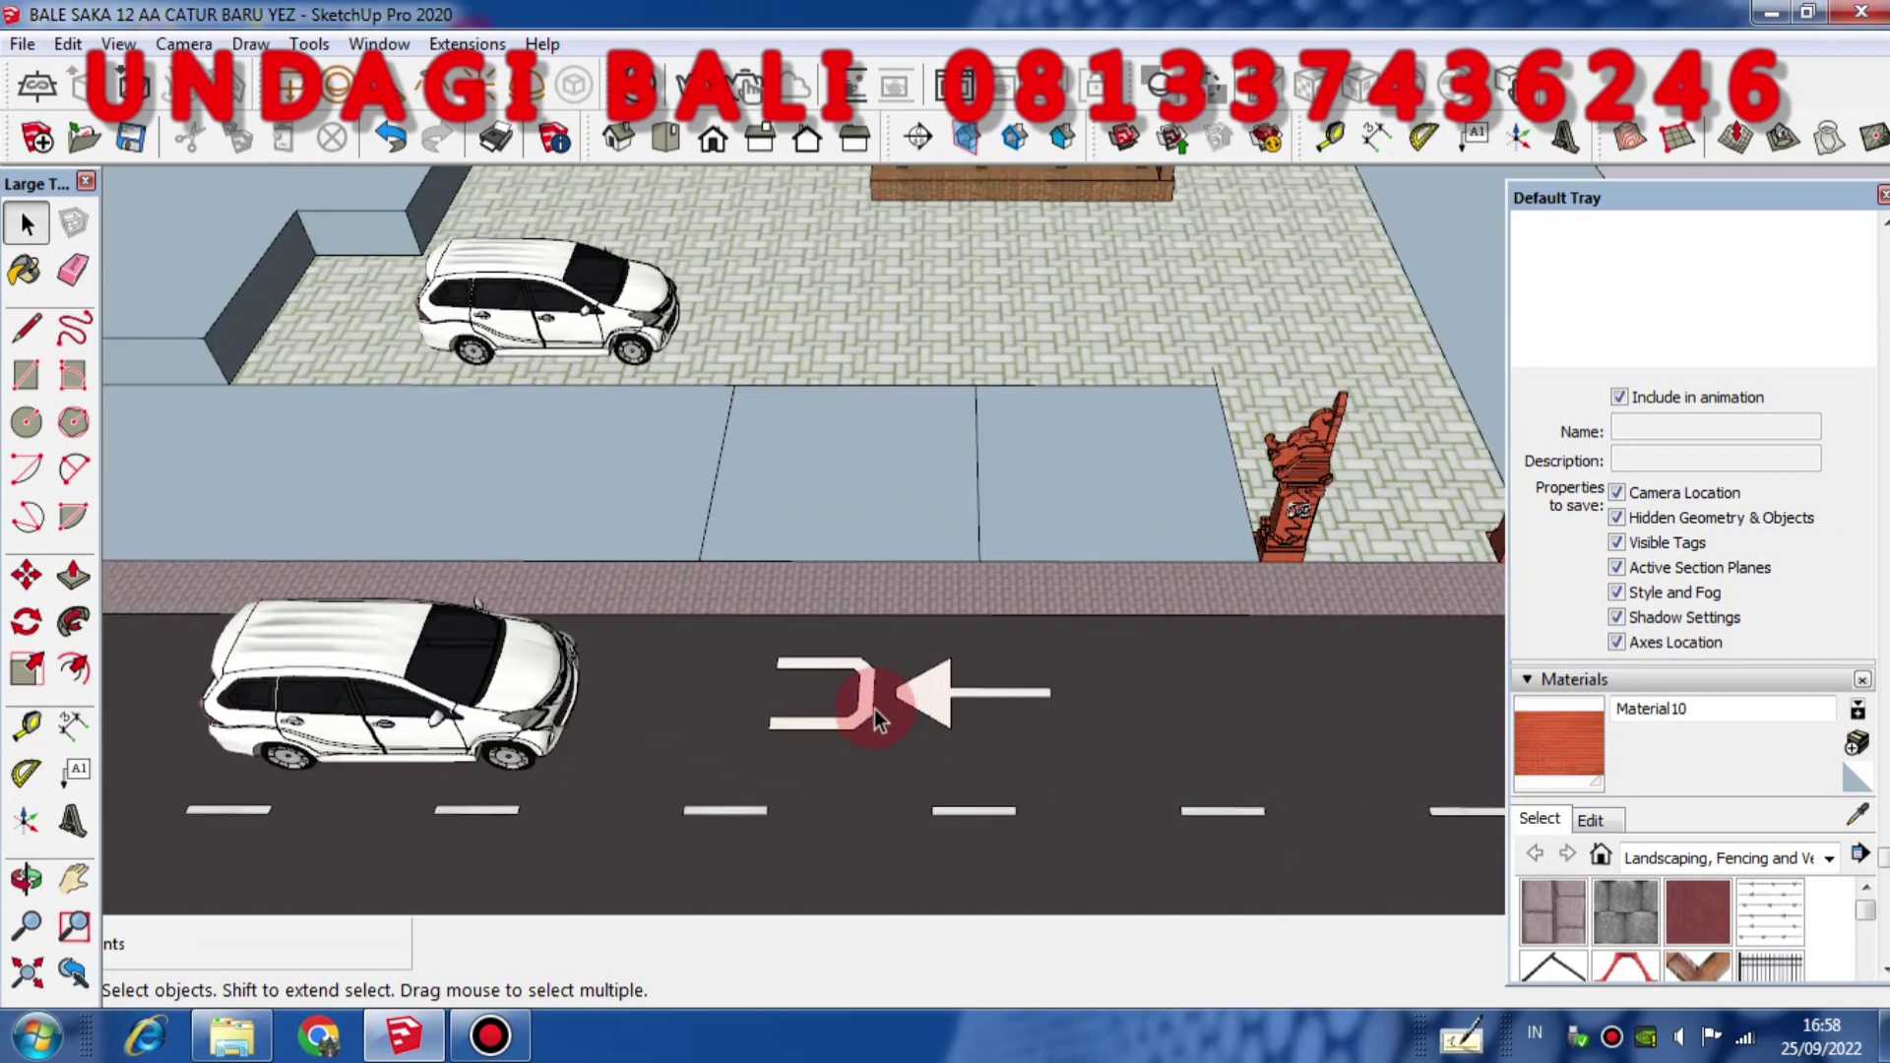
{"action": "scroll", "coordinate": [871, 658], "scroll_direction": "down", "scroll_amount": 6}
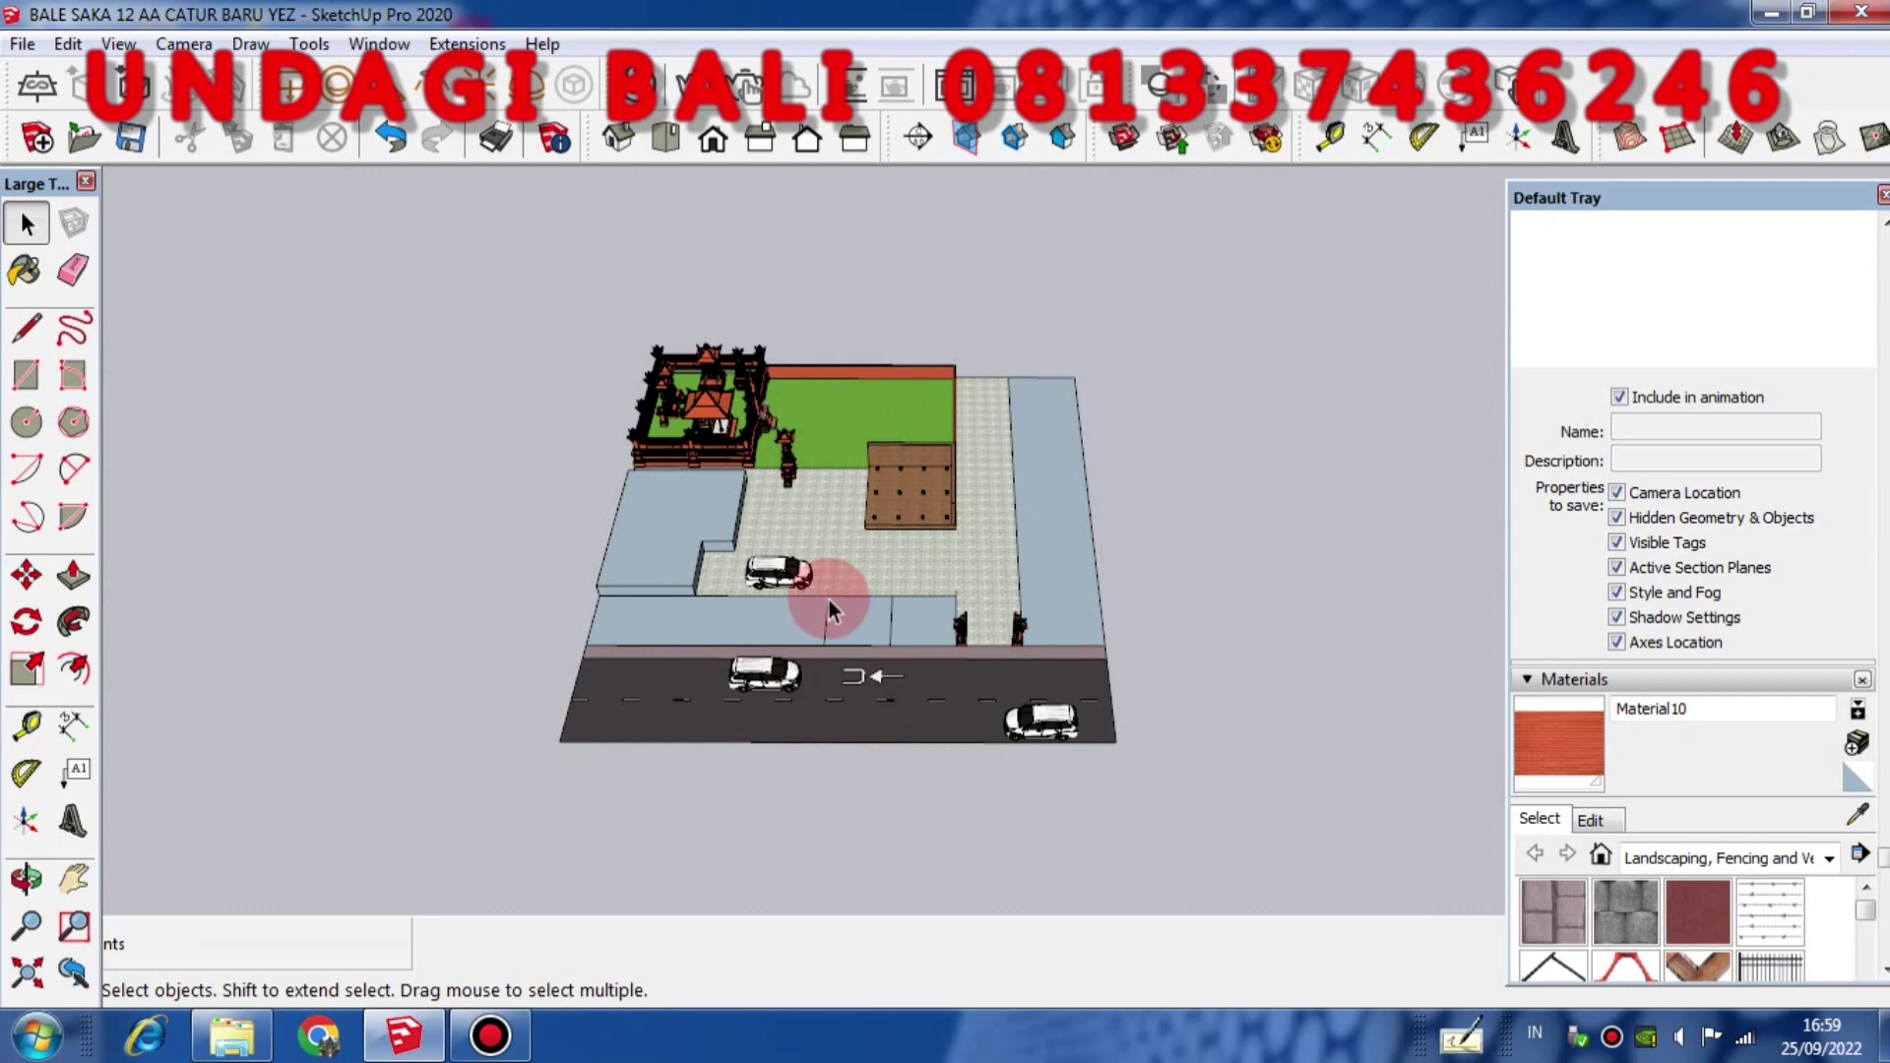
{"action": "middle_click_drag", "start_coordinate": [829, 599], "coordinate": [843, 515]}
{"action": "scroll", "coordinate": [848, 510], "scroll_direction": "up", "scroll_amount": 4}
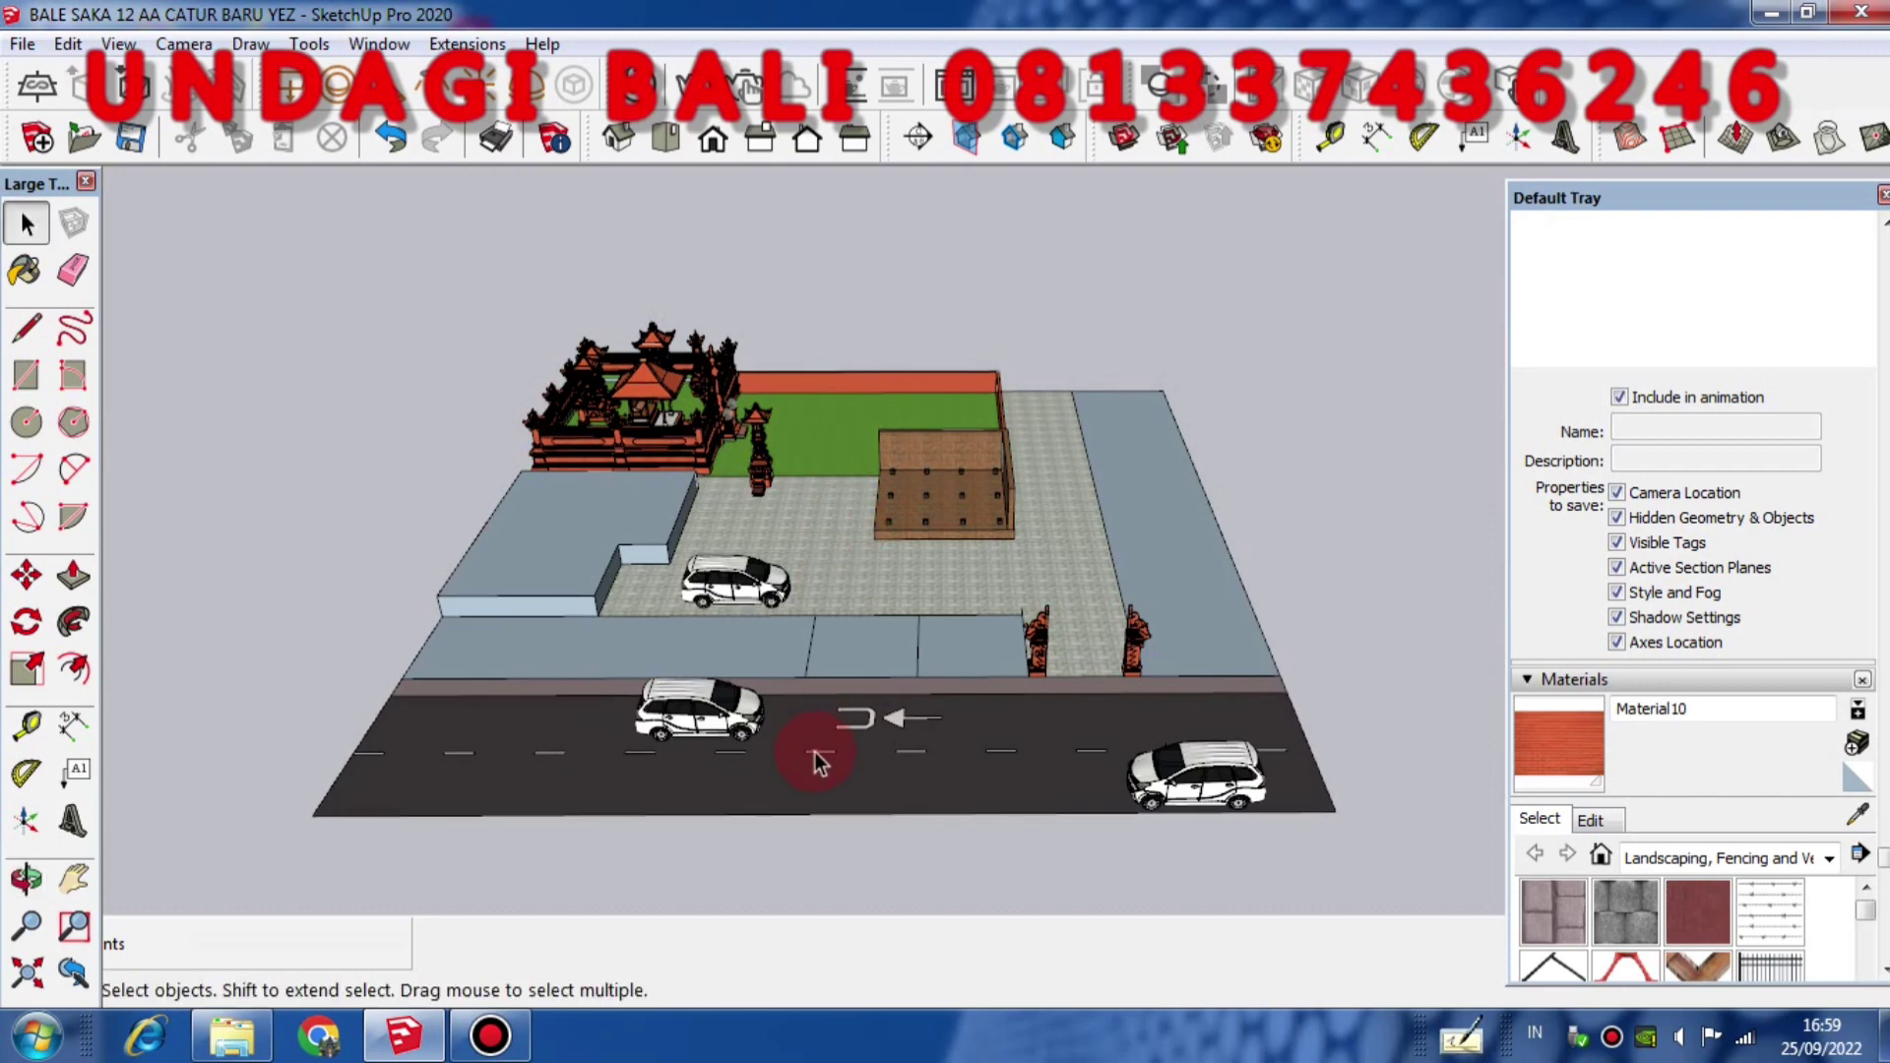
{"action": "middle_click_drag", "start_coordinate": [816, 759], "coordinate": [803, 701]}
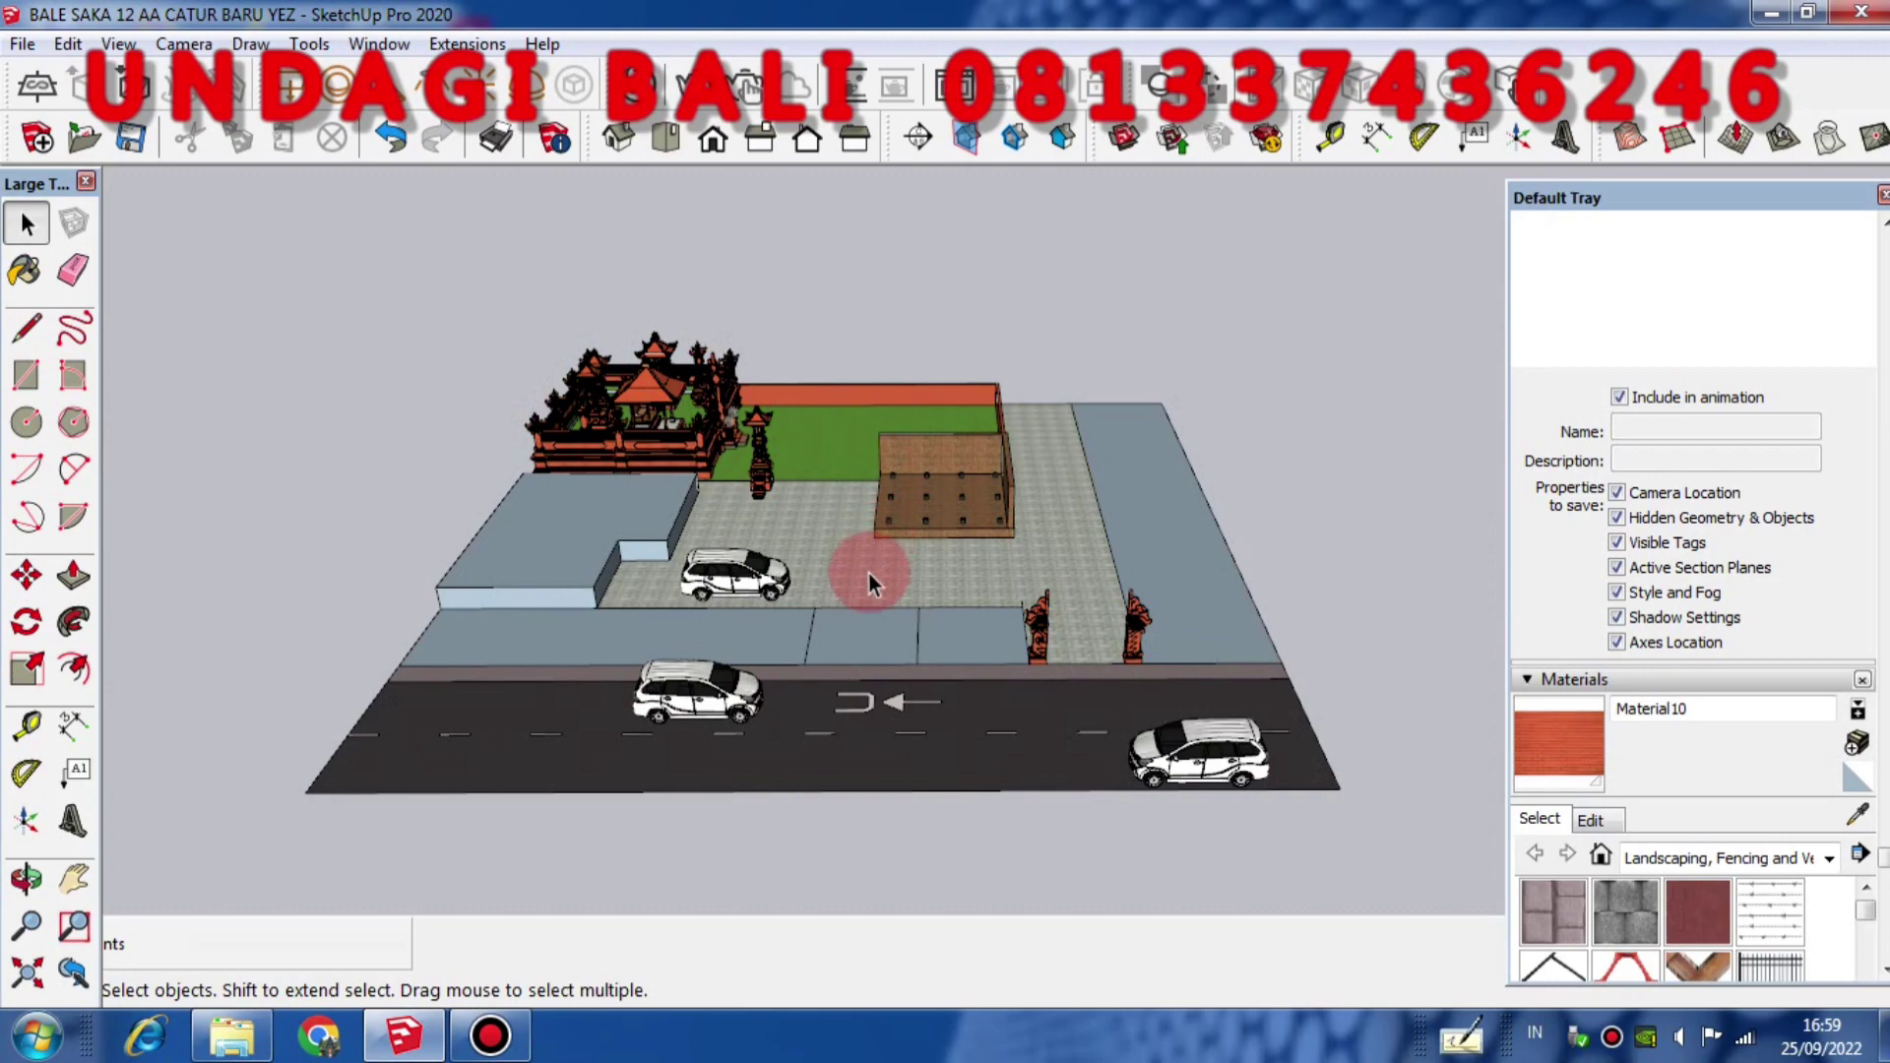
{"action": "middle_click_drag", "start_coordinate": [870, 575], "coordinate": [784, 620]}
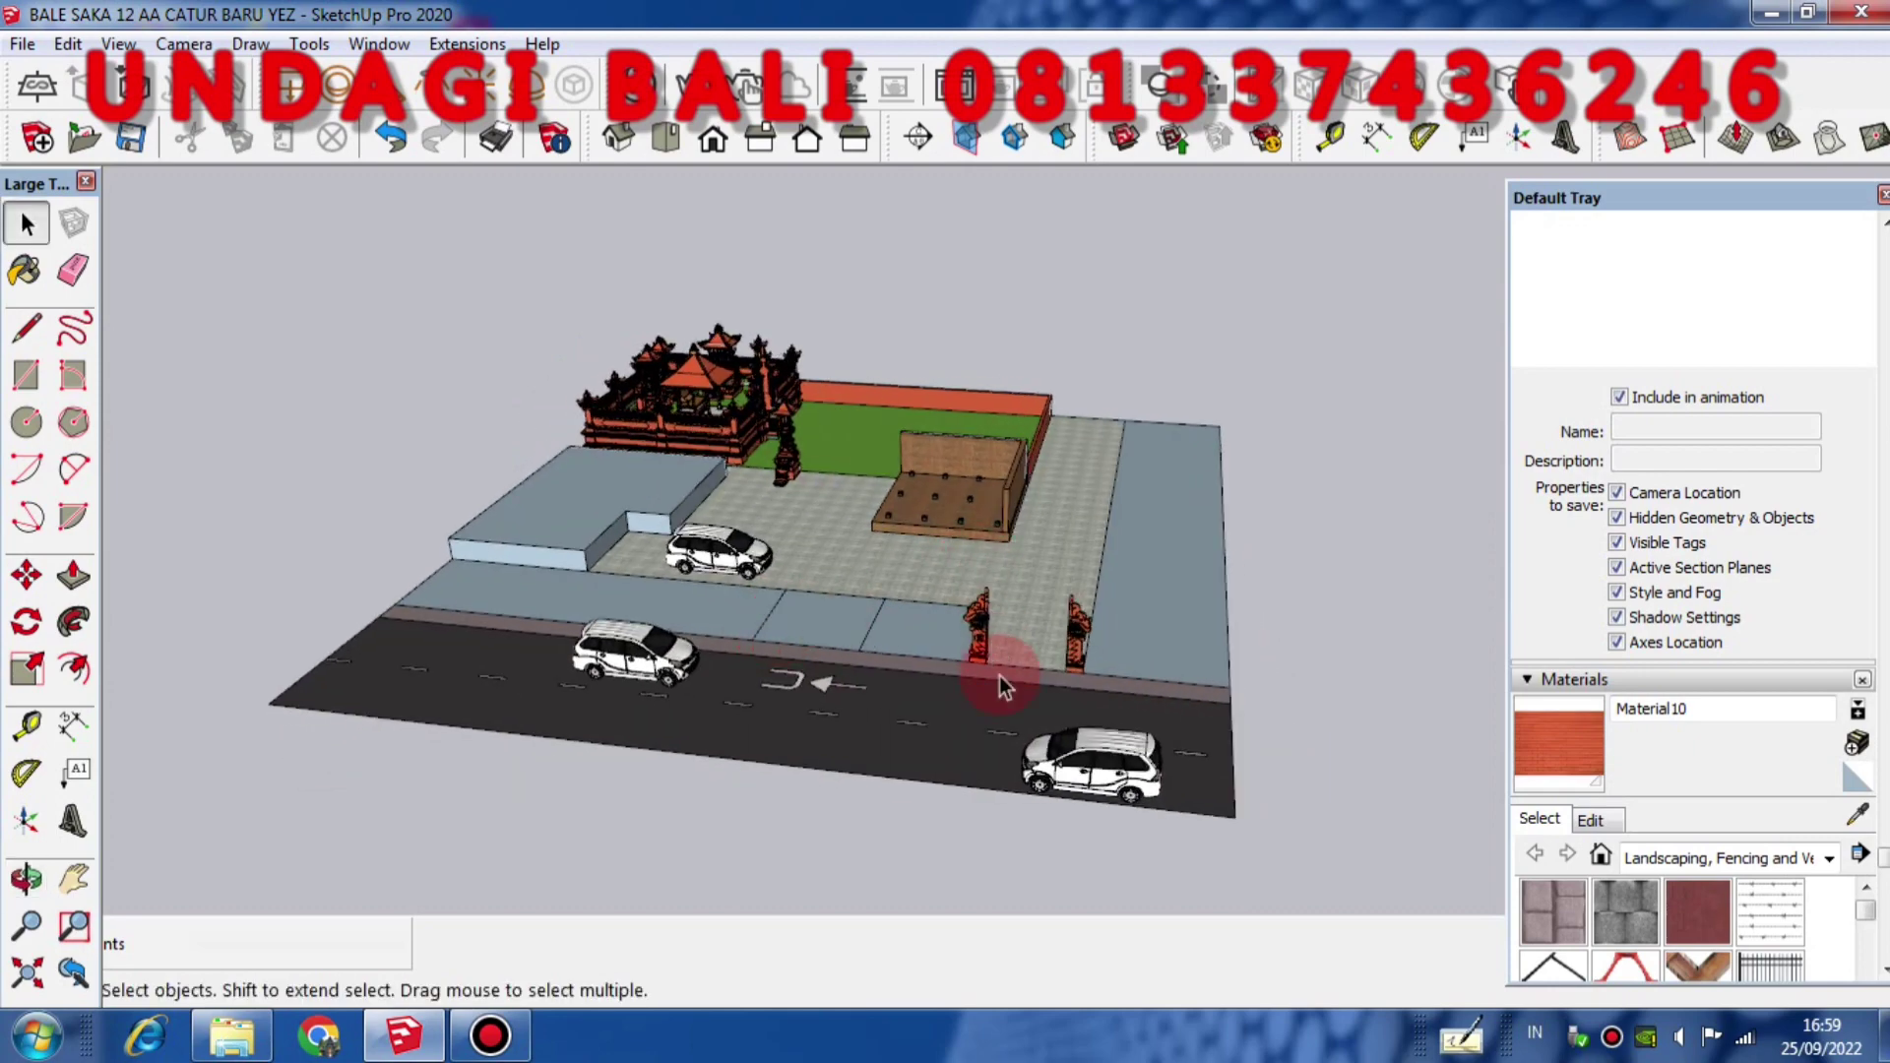
Examine the entrance gate pillars and the paved yard leading to the brick pavilion base
{"action": "scroll", "coordinate": [988, 623], "scroll_direction": "up", "scroll_amount": 5}
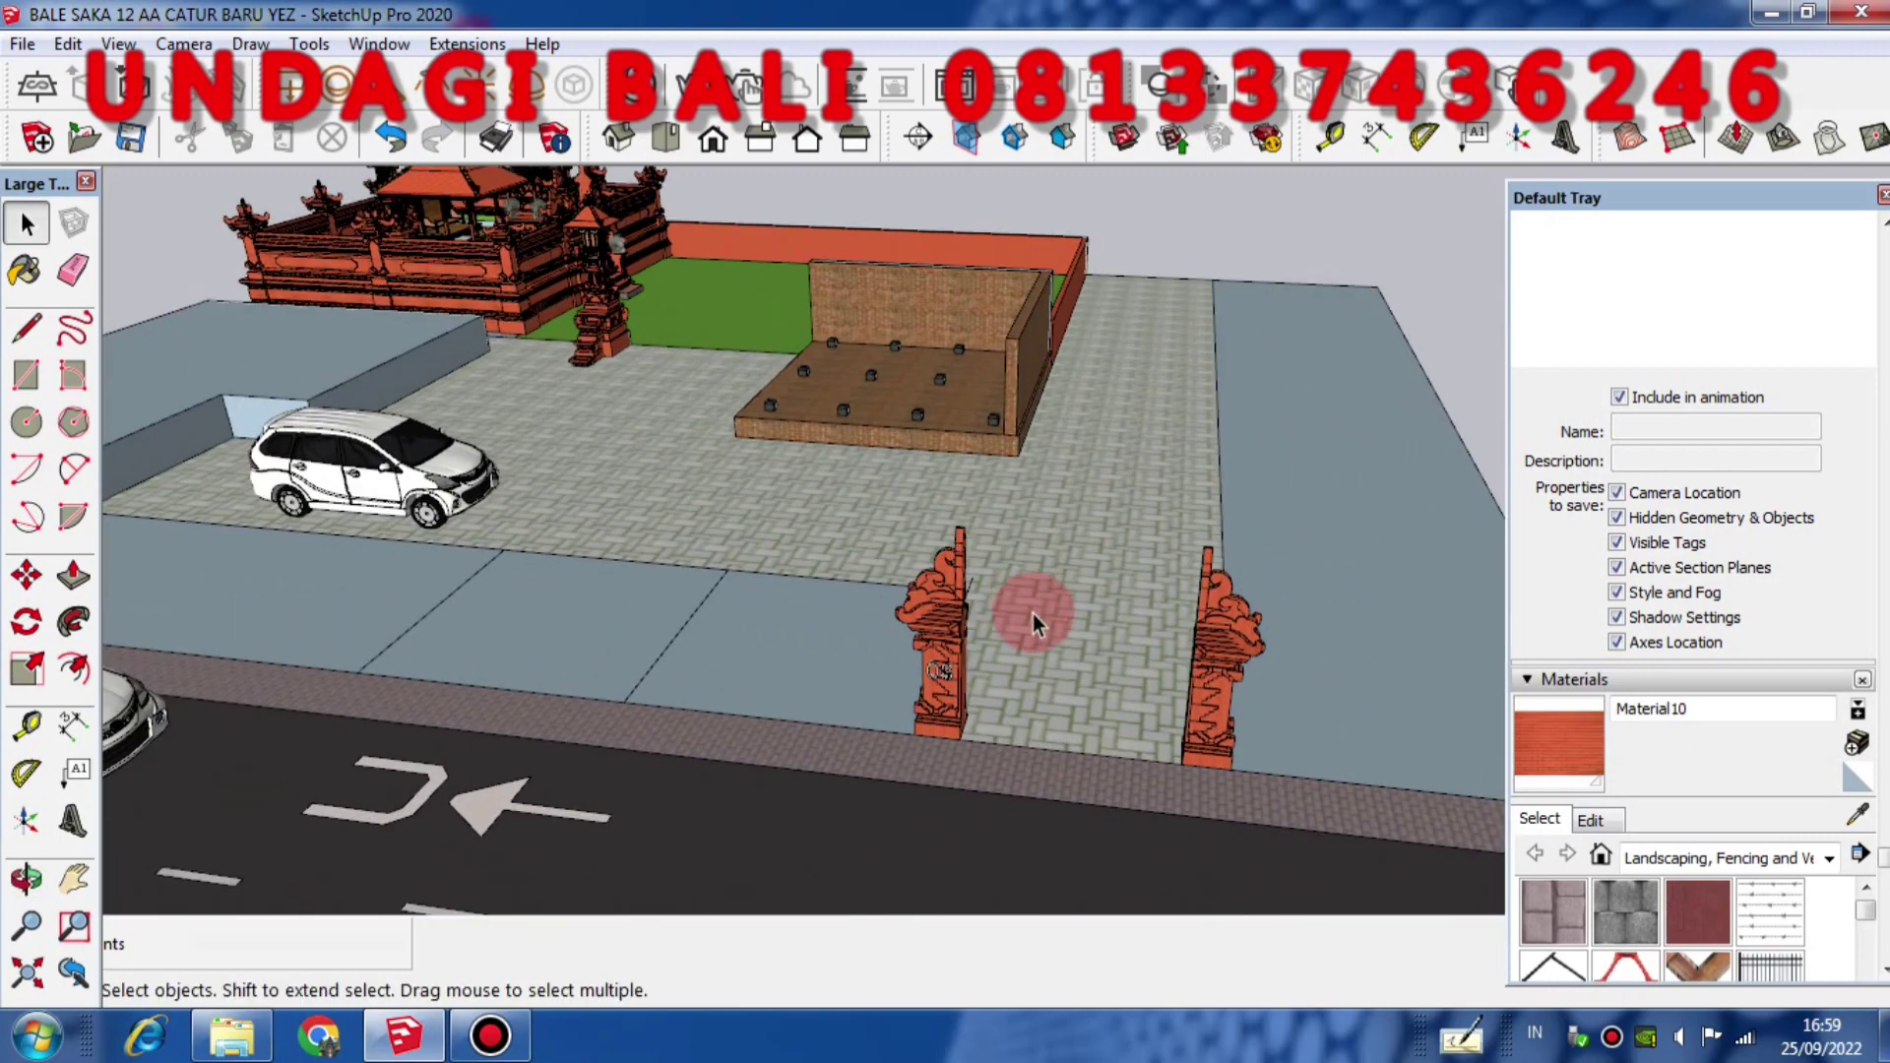
{"action": "scroll", "coordinate": [1044, 620], "scroll_direction": "up", "scroll_amount": 6}
{"action": "middle_click_drag", "start_coordinate": [1040, 716], "coordinate": [990, 670]}
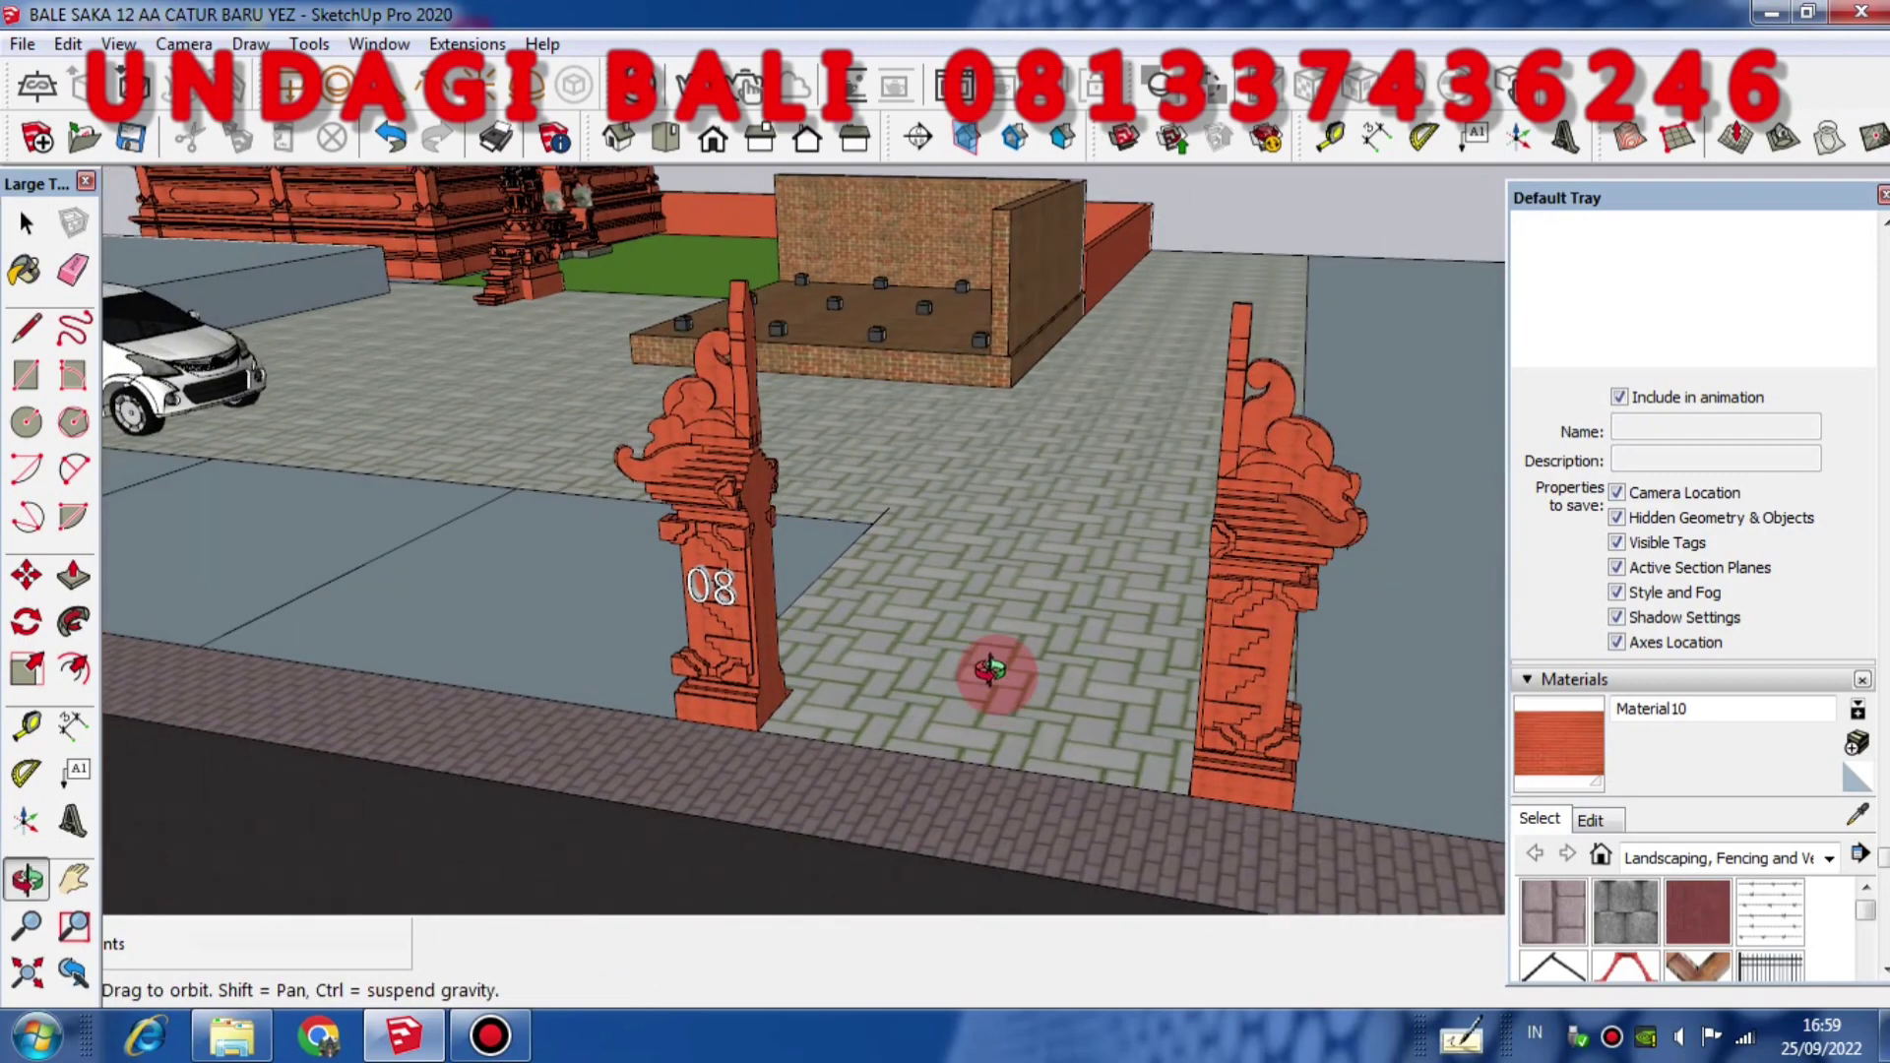
{"action": "scroll", "coordinate": [991, 669], "scroll_direction": "down", "scroll_amount": 10}
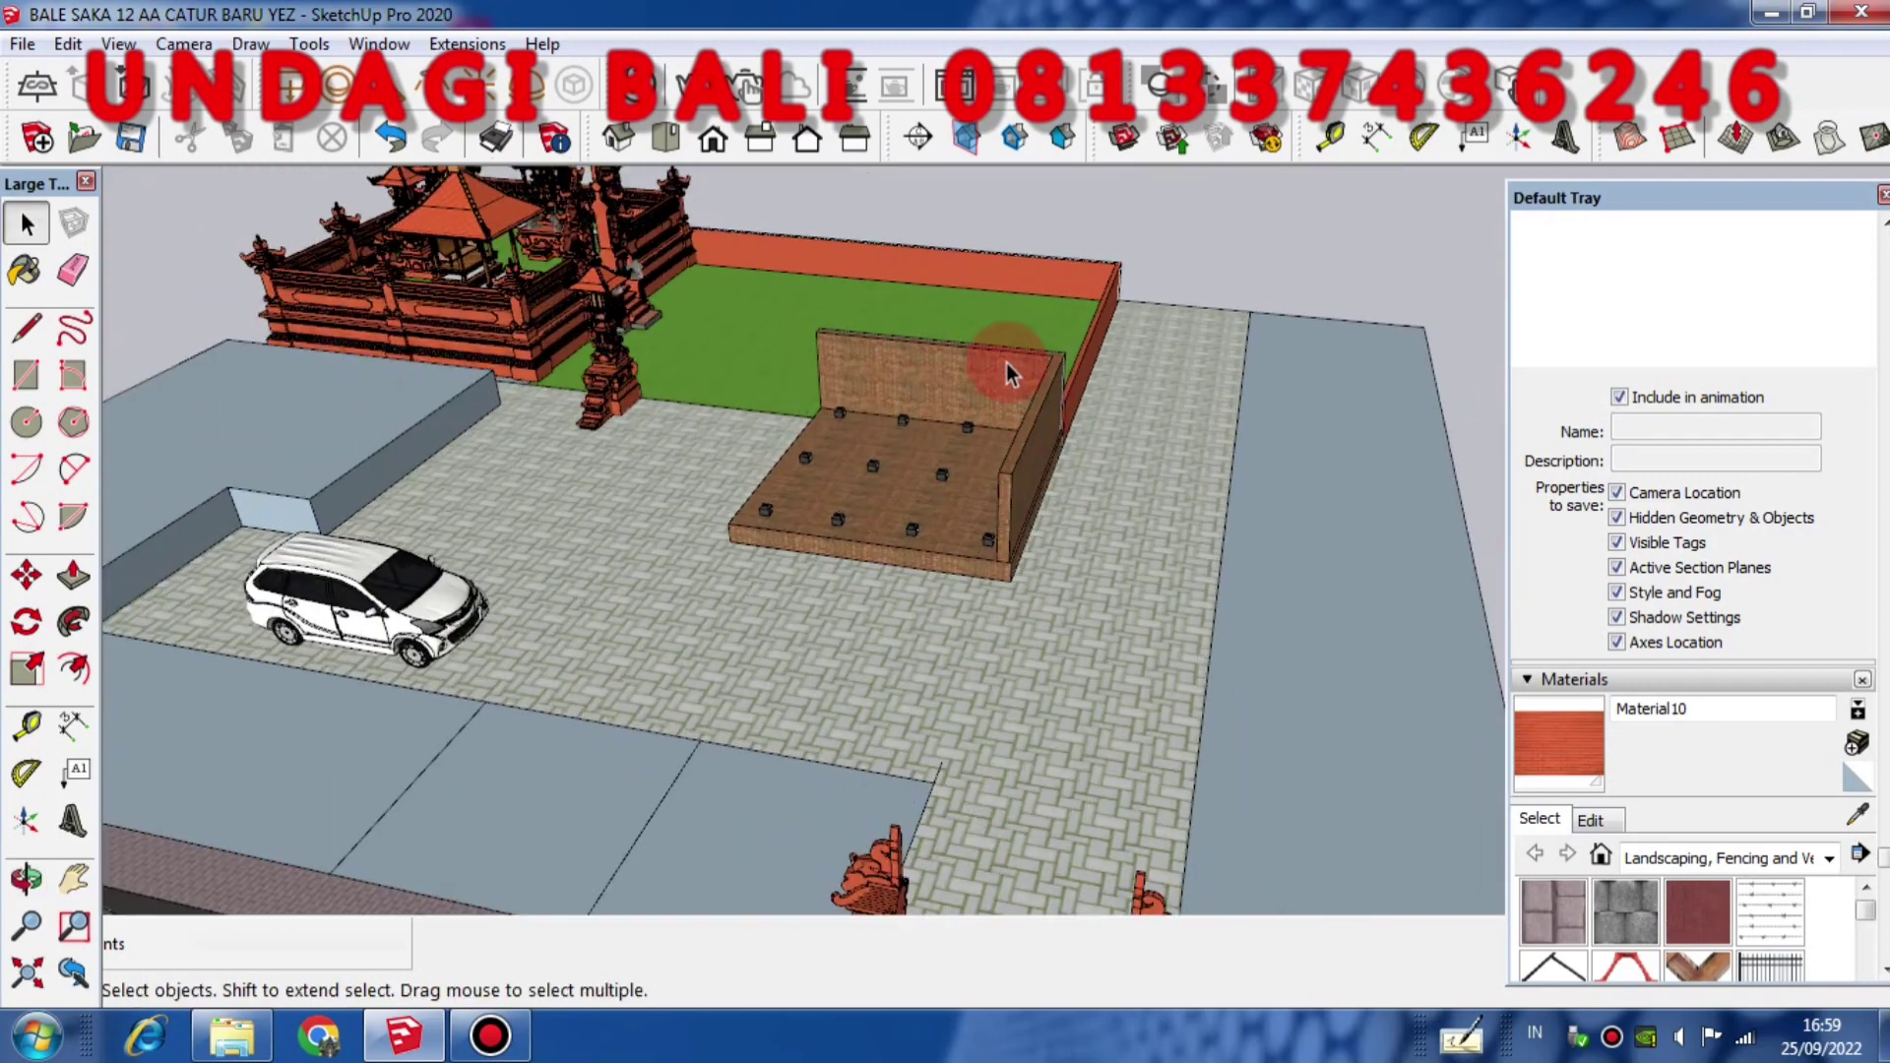
{"action": "scroll", "coordinate": [1006, 362], "scroll_direction": "up", "scroll_amount": 2}
{"action": "scroll", "coordinate": [1085, 656], "scroll_direction": "down", "scroll_amount": 4}
{"action": "middle_click_drag", "start_coordinate": [1085, 655], "coordinate": [1110, 476]}
{"action": "left_click", "coordinate": [1195, 333]}
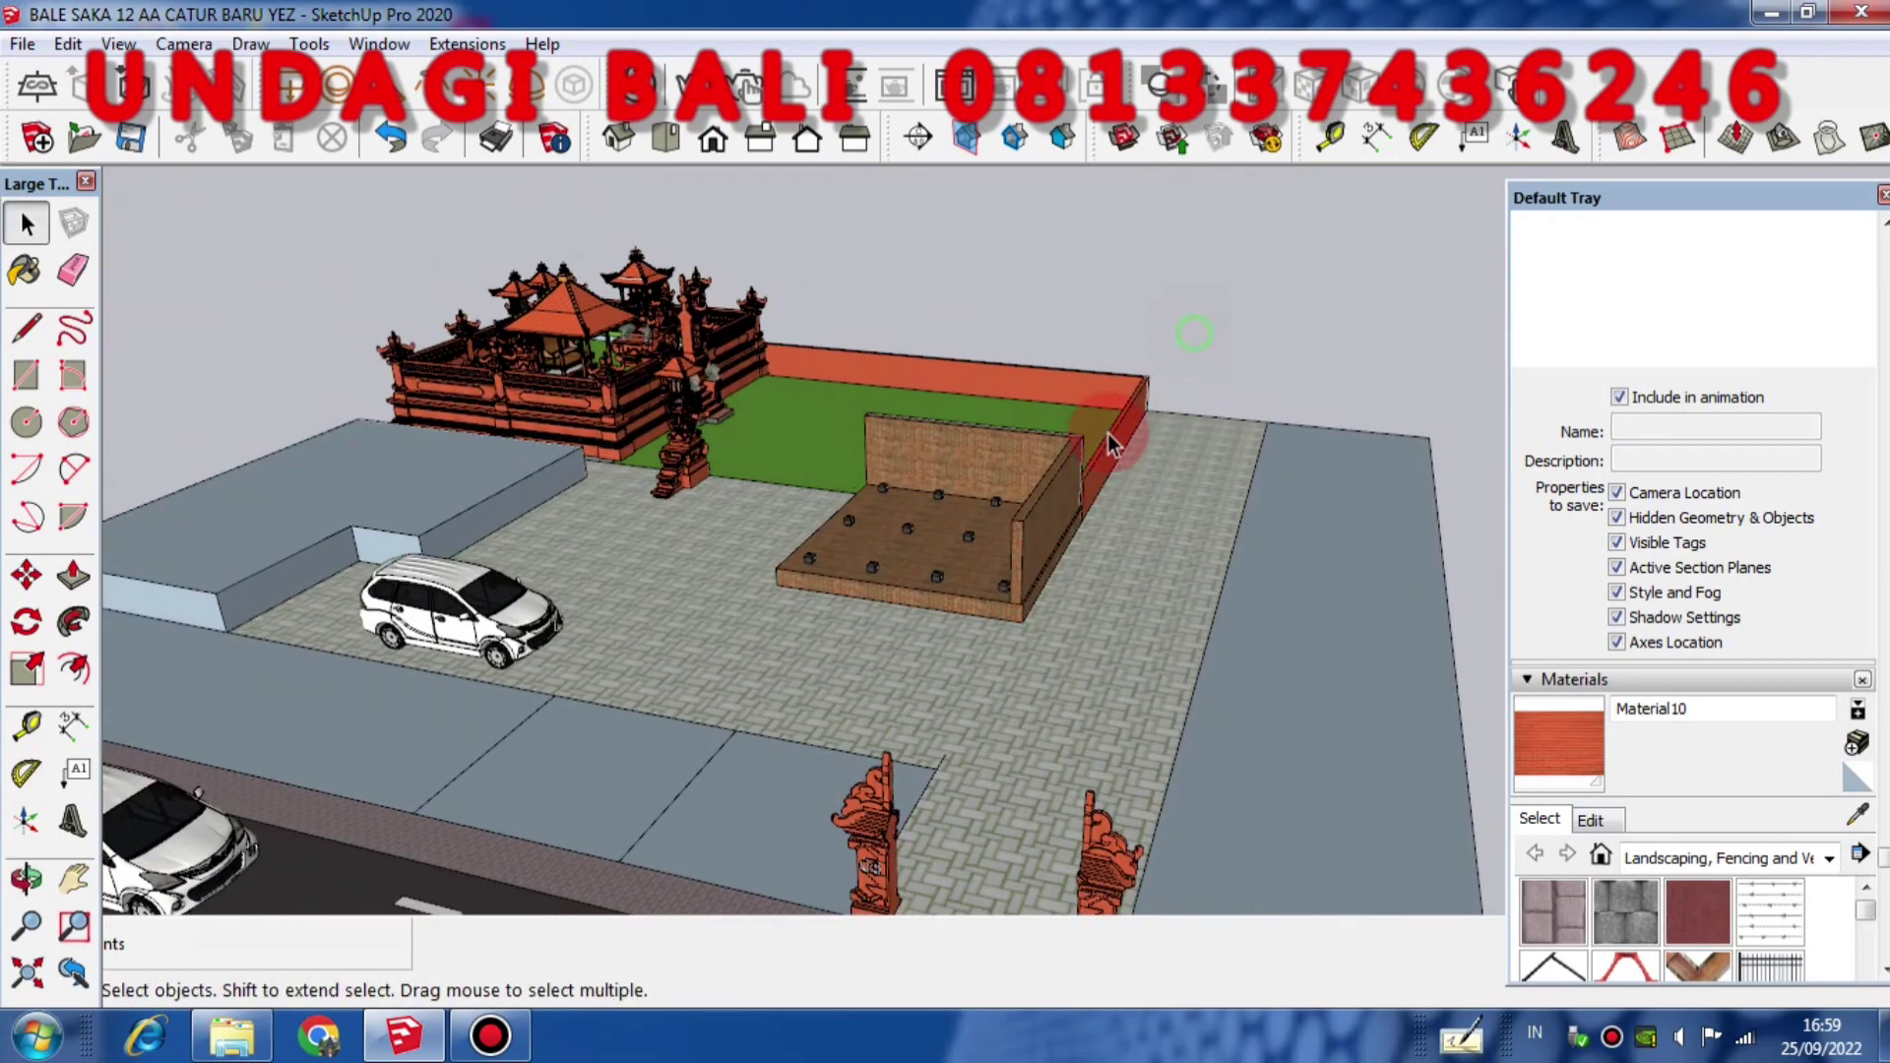
{"action": "scroll", "coordinate": [835, 503], "scroll_direction": "up", "scroll_amount": 1}
{"action": "scroll", "coordinate": [1148, 653], "scroll_direction": "down", "scroll_amount": 4}
{"action": "scroll", "coordinate": [917, 536], "scroll_direction": "up", "scroll_amount": 4}
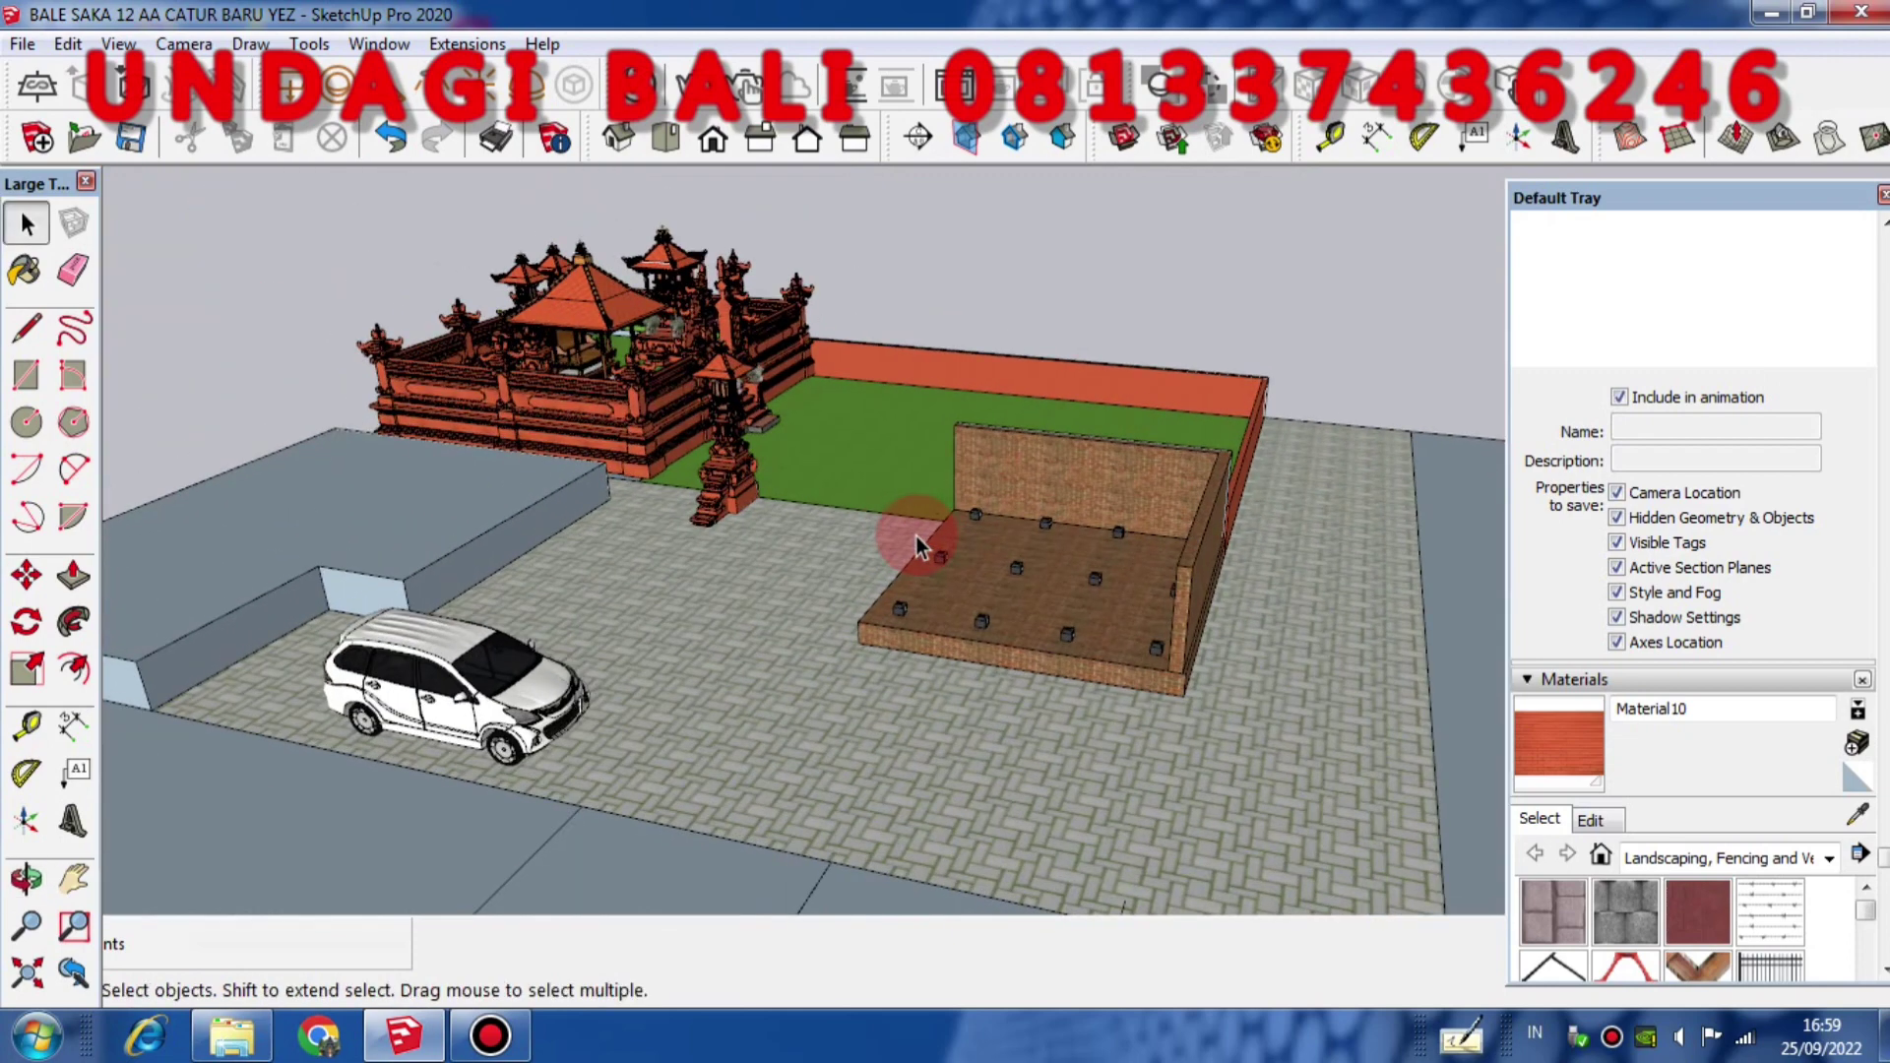
{"action": "scroll", "coordinate": [918, 547], "scroll_direction": "down", "scroll_amount": 2}
{"action": "middle_click_drag", "start_coordinate": [938, 575], "coordinate": [1107, 305]}
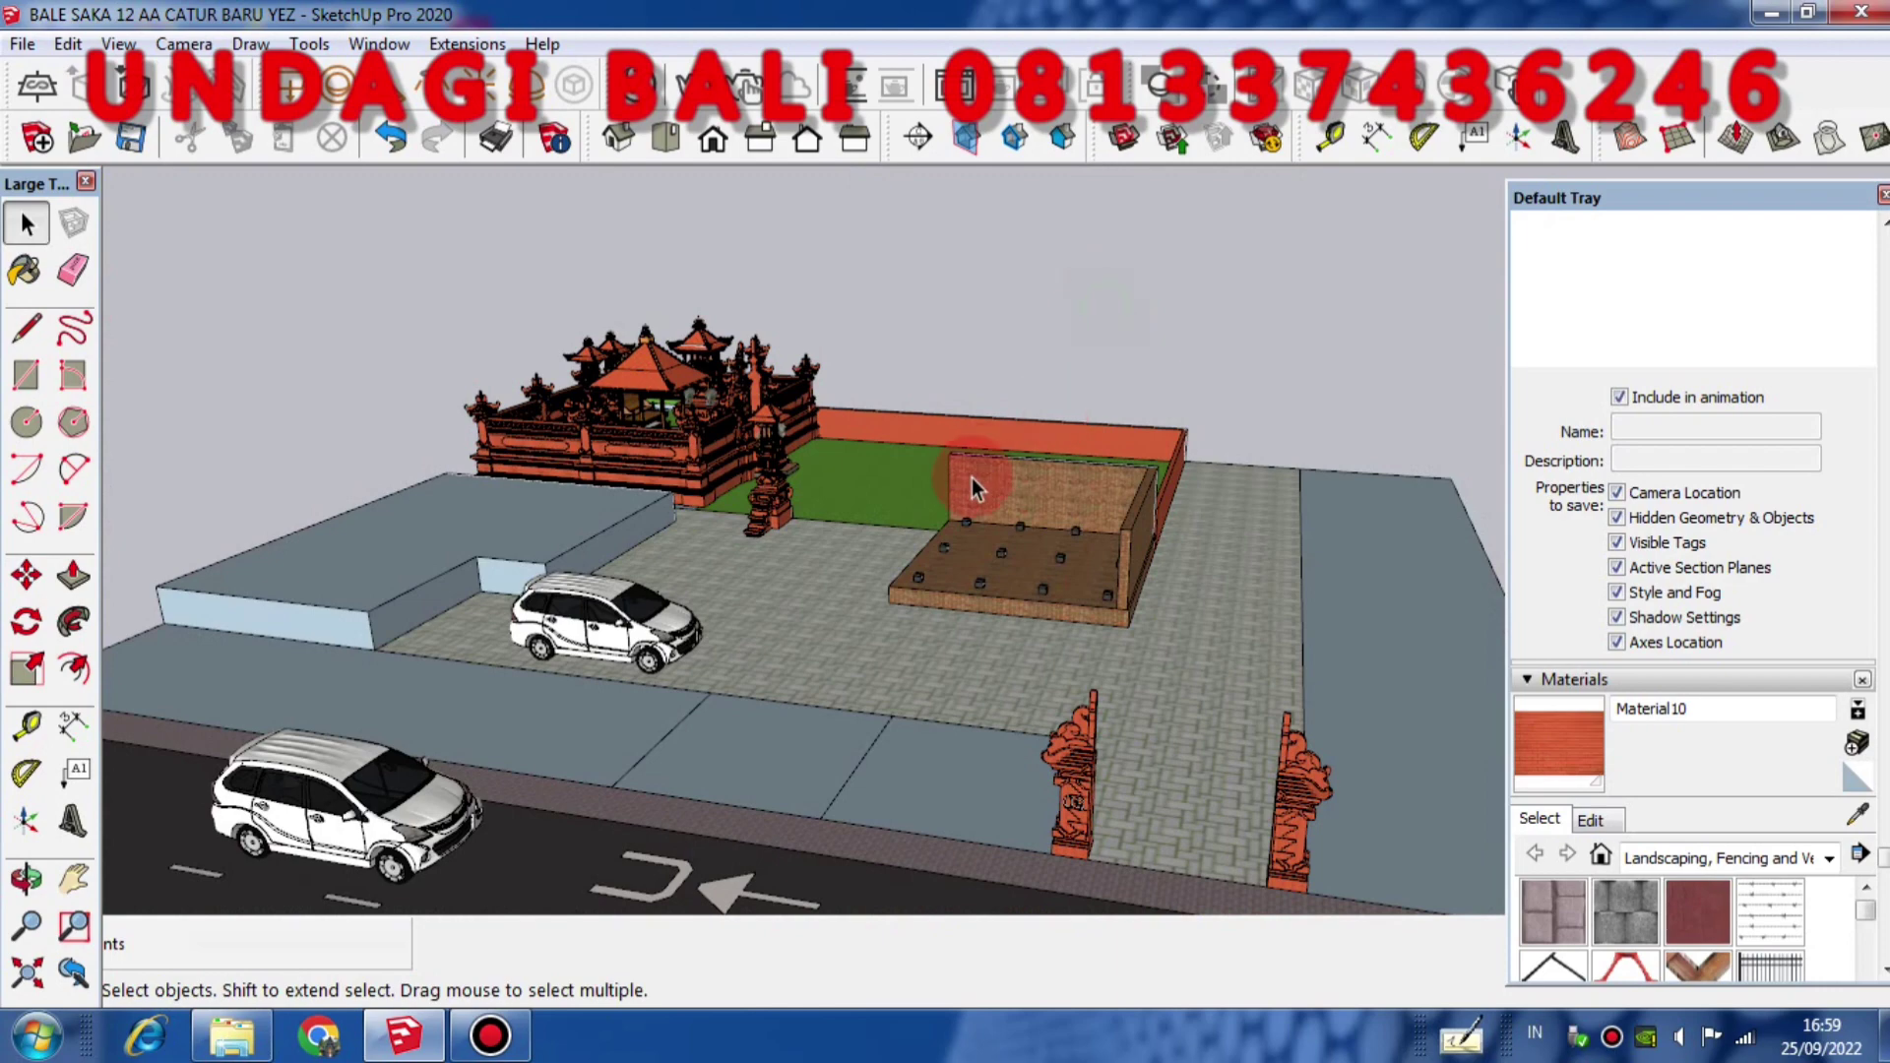
Inspect the brick pavilion base, its two walls and the rows of post footings from several angles
{"action": "scroll", "coordinate": [937, 553], "scroll_direction": "up", "scroll_amount": 3}
{"action": "middle_click_drag", "start_coordinate": [937, 559], "coordinate": [1186, 552]}
{"action": "scroll", "coordinate": [1186, 551], "scroll_direction": "down", "scroll_amount": 2}
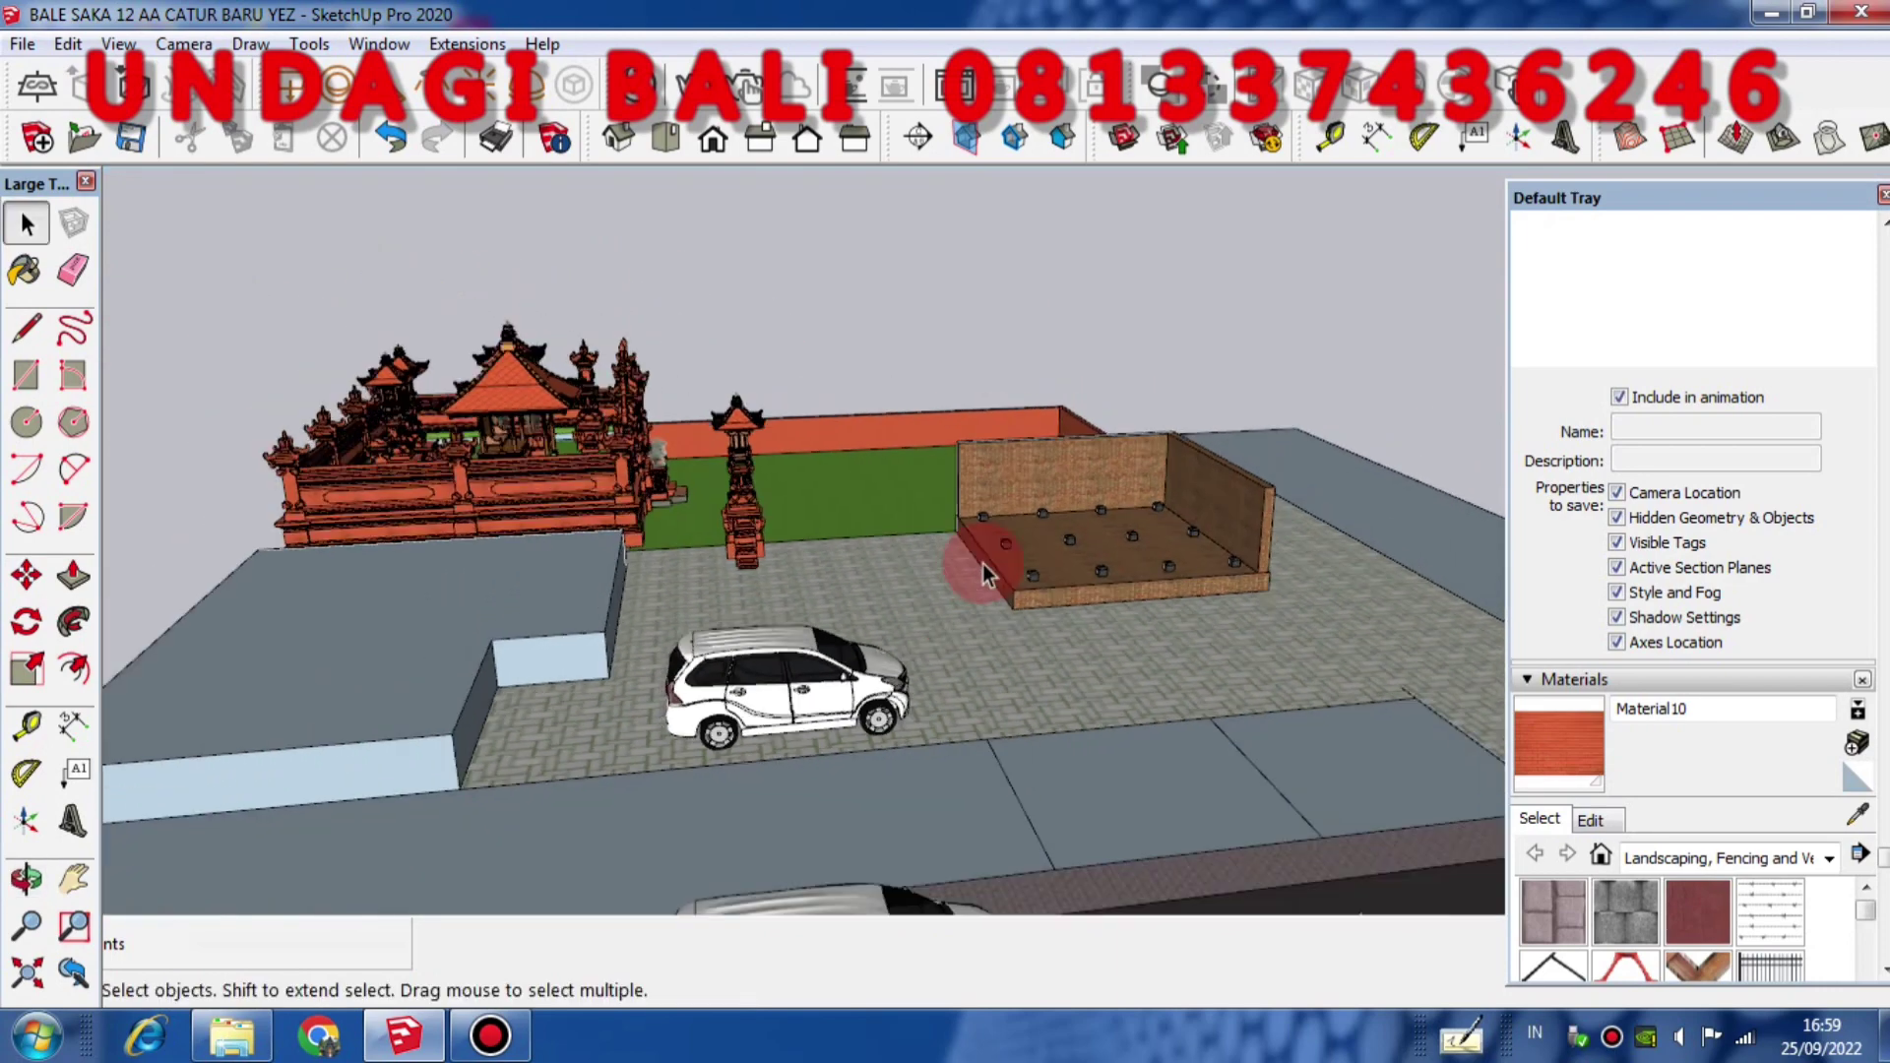
{"action": "scroll", "coordinate": [1189, 540], "scroll_direction": "up", "scroll_amount": 3}
{"action": "scroll", "coordinate": [1189, 540], "scroll_direction": "up", "scroll_amount": 1}
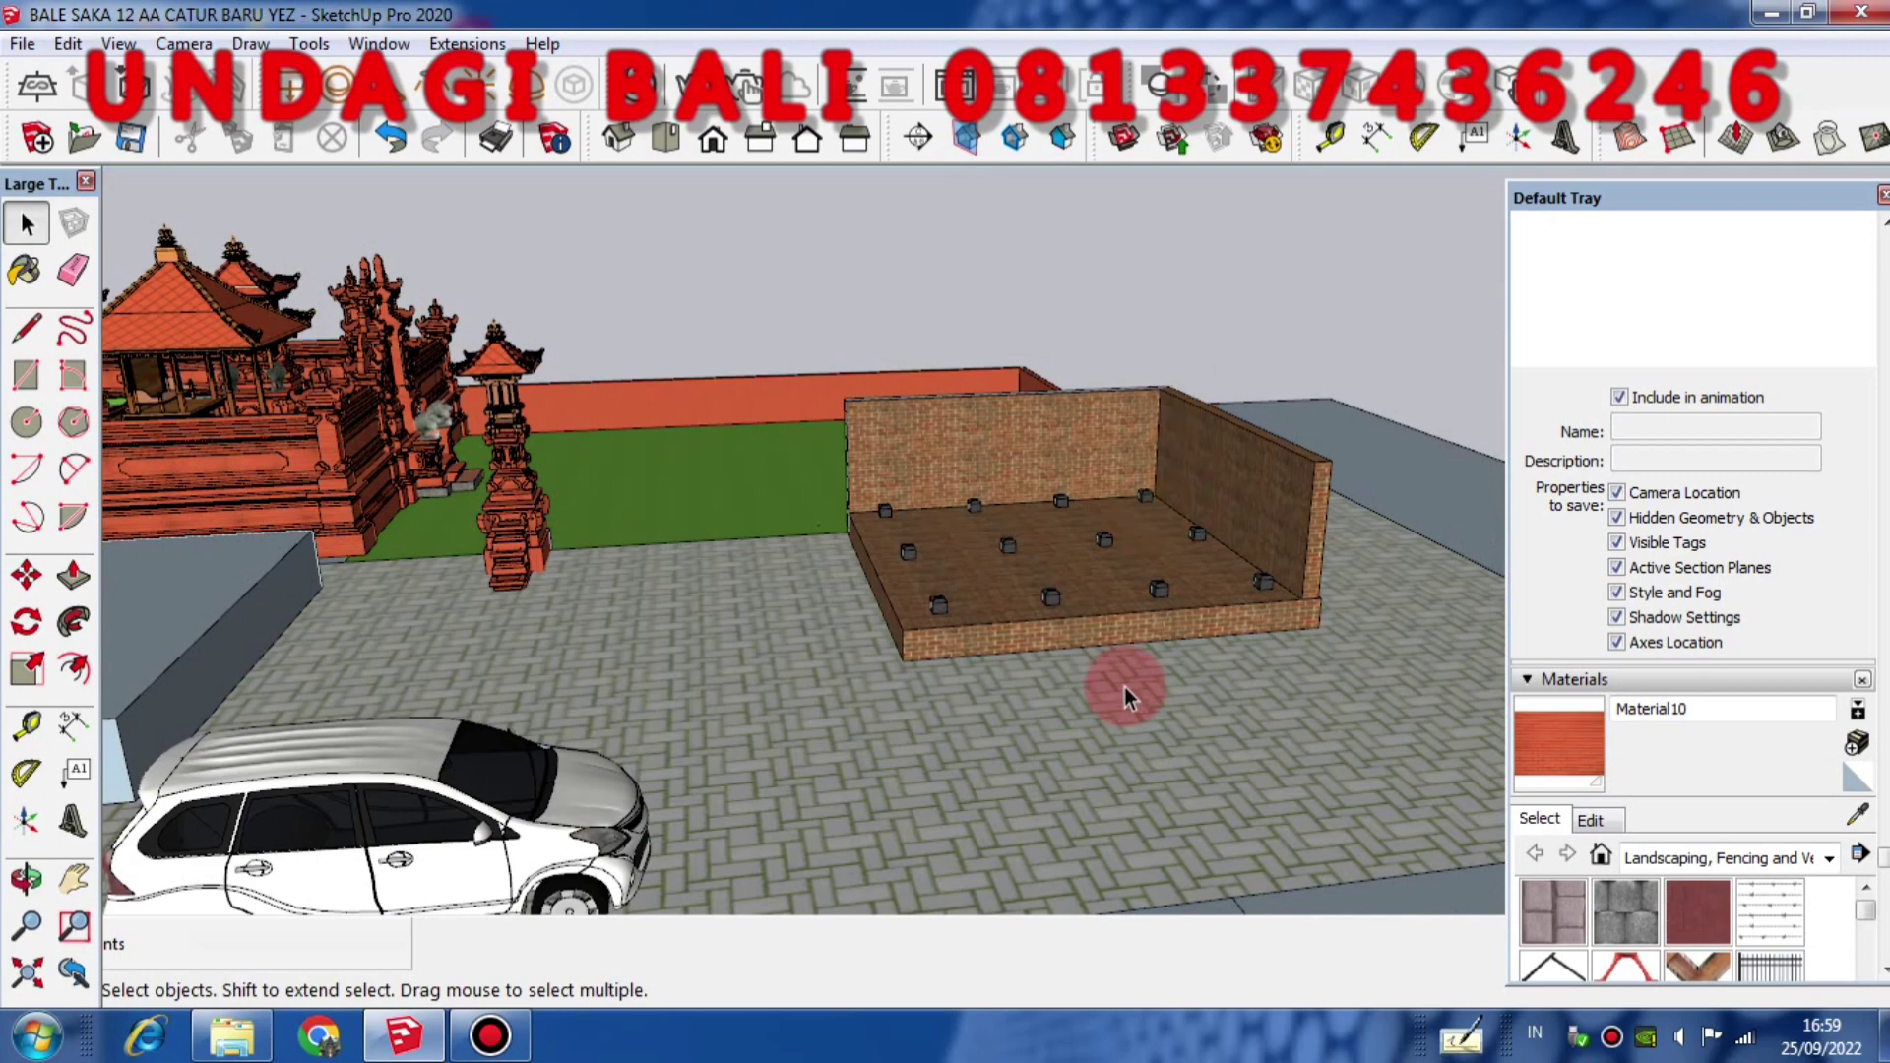
{"action": "middle_click_drag", "start_coordinate": [1083, 600], "coordinate": [1253, 591]}
{"action": "scroll", "coordinate": [1279, 557], "scroll_direction": "up", "scroll_amount": 4}
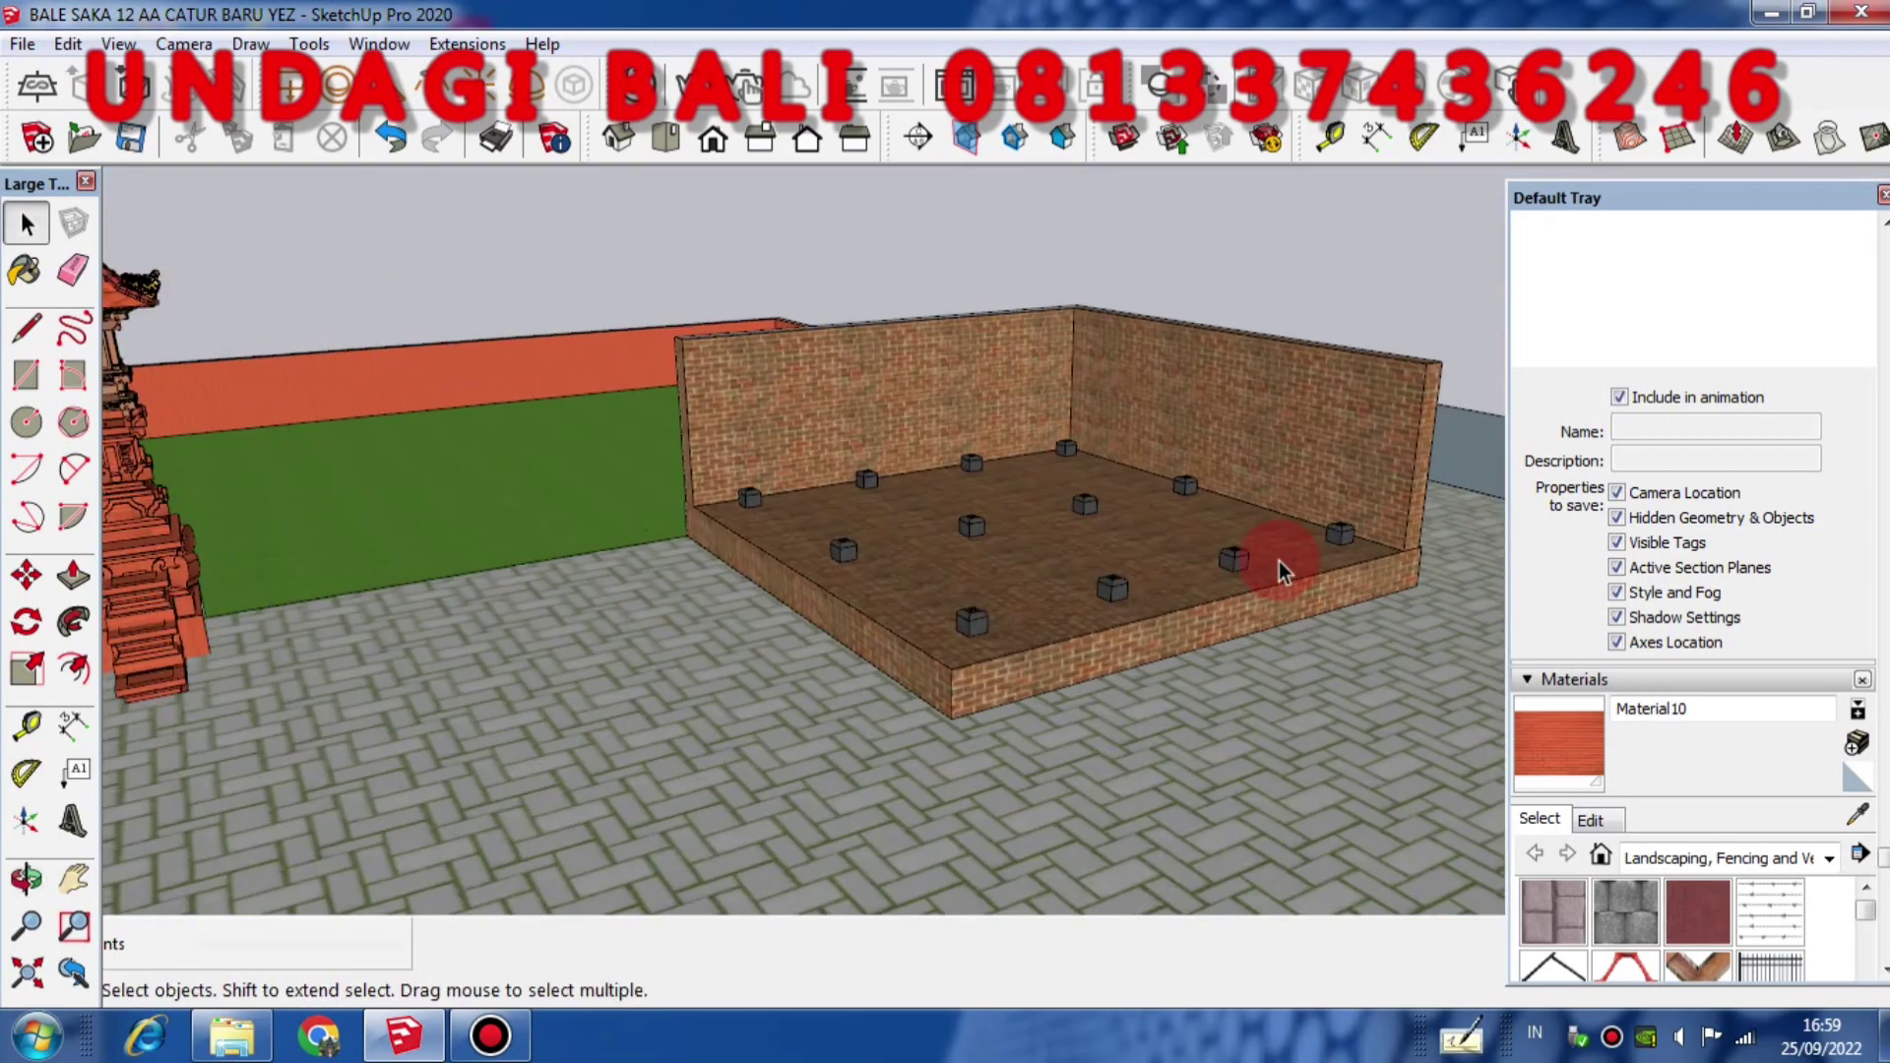
{"action": "scroll", "coordinate": [1297, 563], "scroll_direction": "down", "scroll_amount": 3}
{"action": "middle_click_drag", "start_coordinate": [949, 633], "coordinate": [1209, 692]}
{"action": "key", "text": "space"}
{"action": "scroll", "coordinate": [1195, 620], "scroll_direction": "up", "scroll_amount": 4}
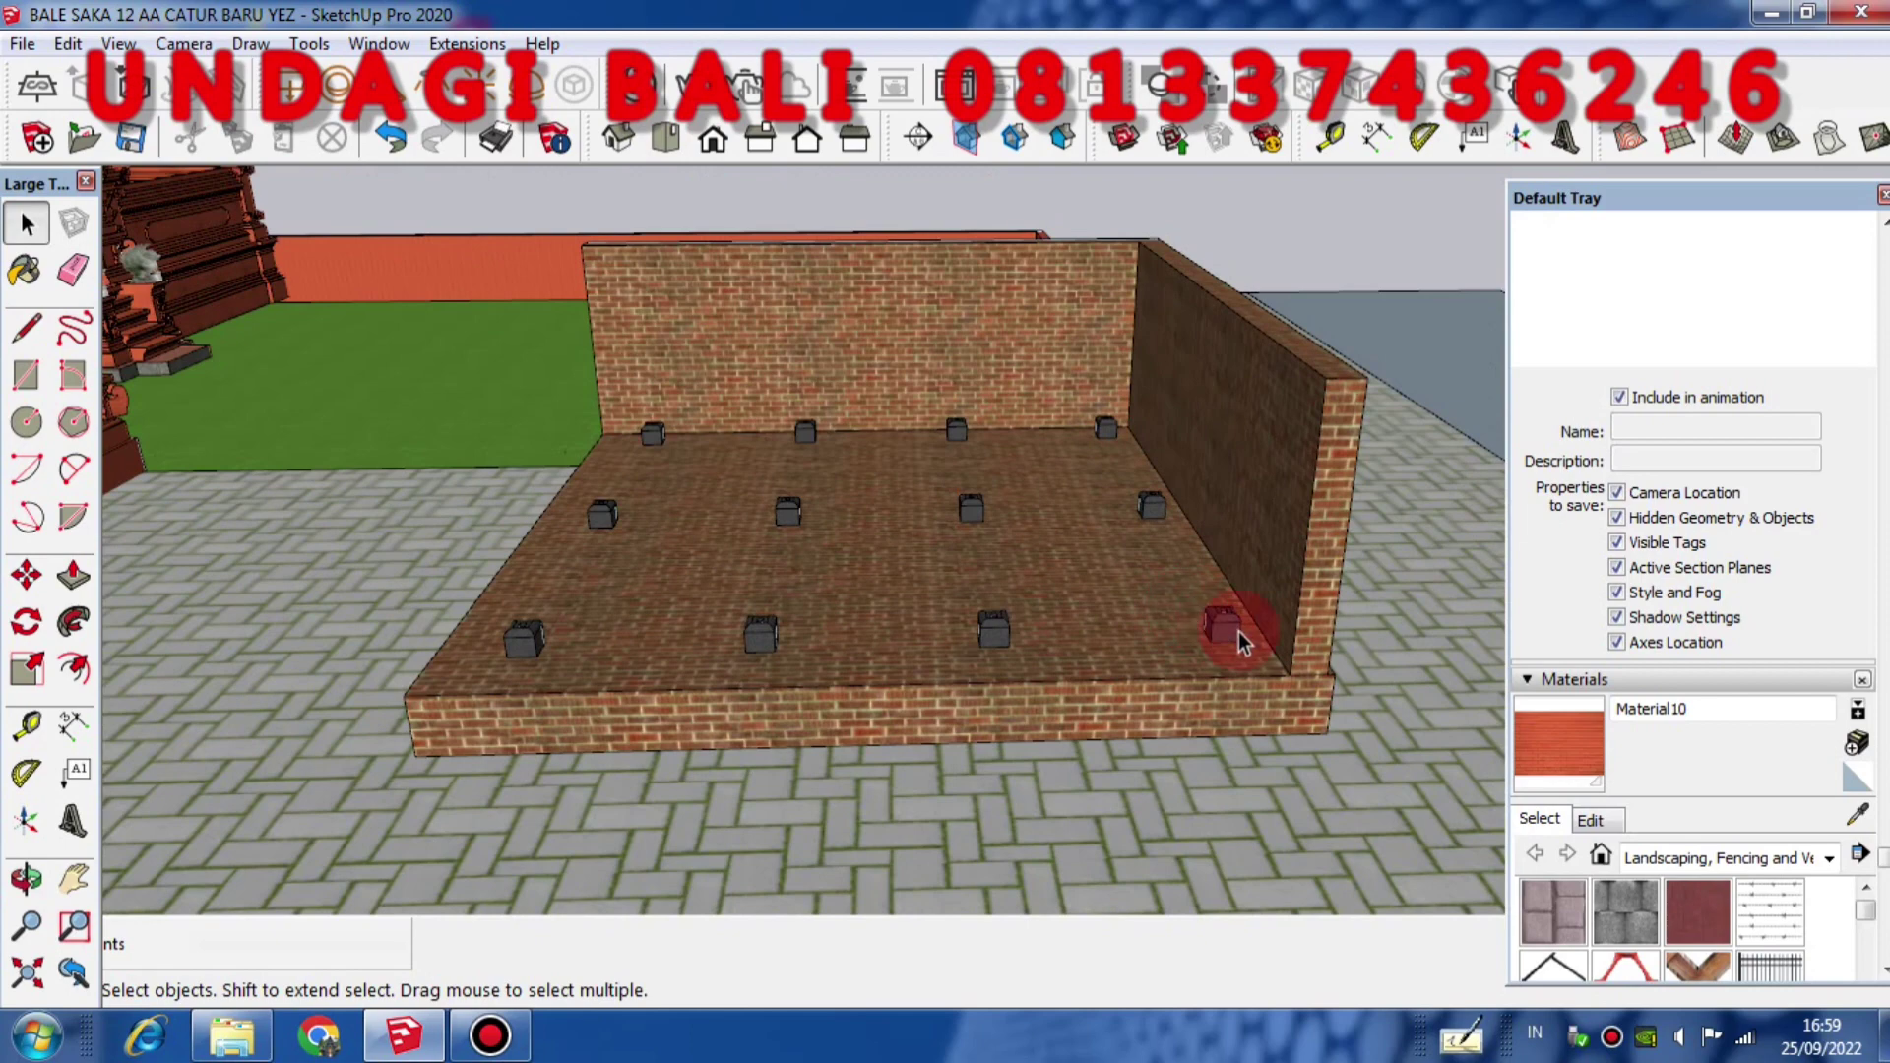
{"action": "middle_click_drag", "start_coordinate": [1219, 623], "coordinate": [1303, 654]}
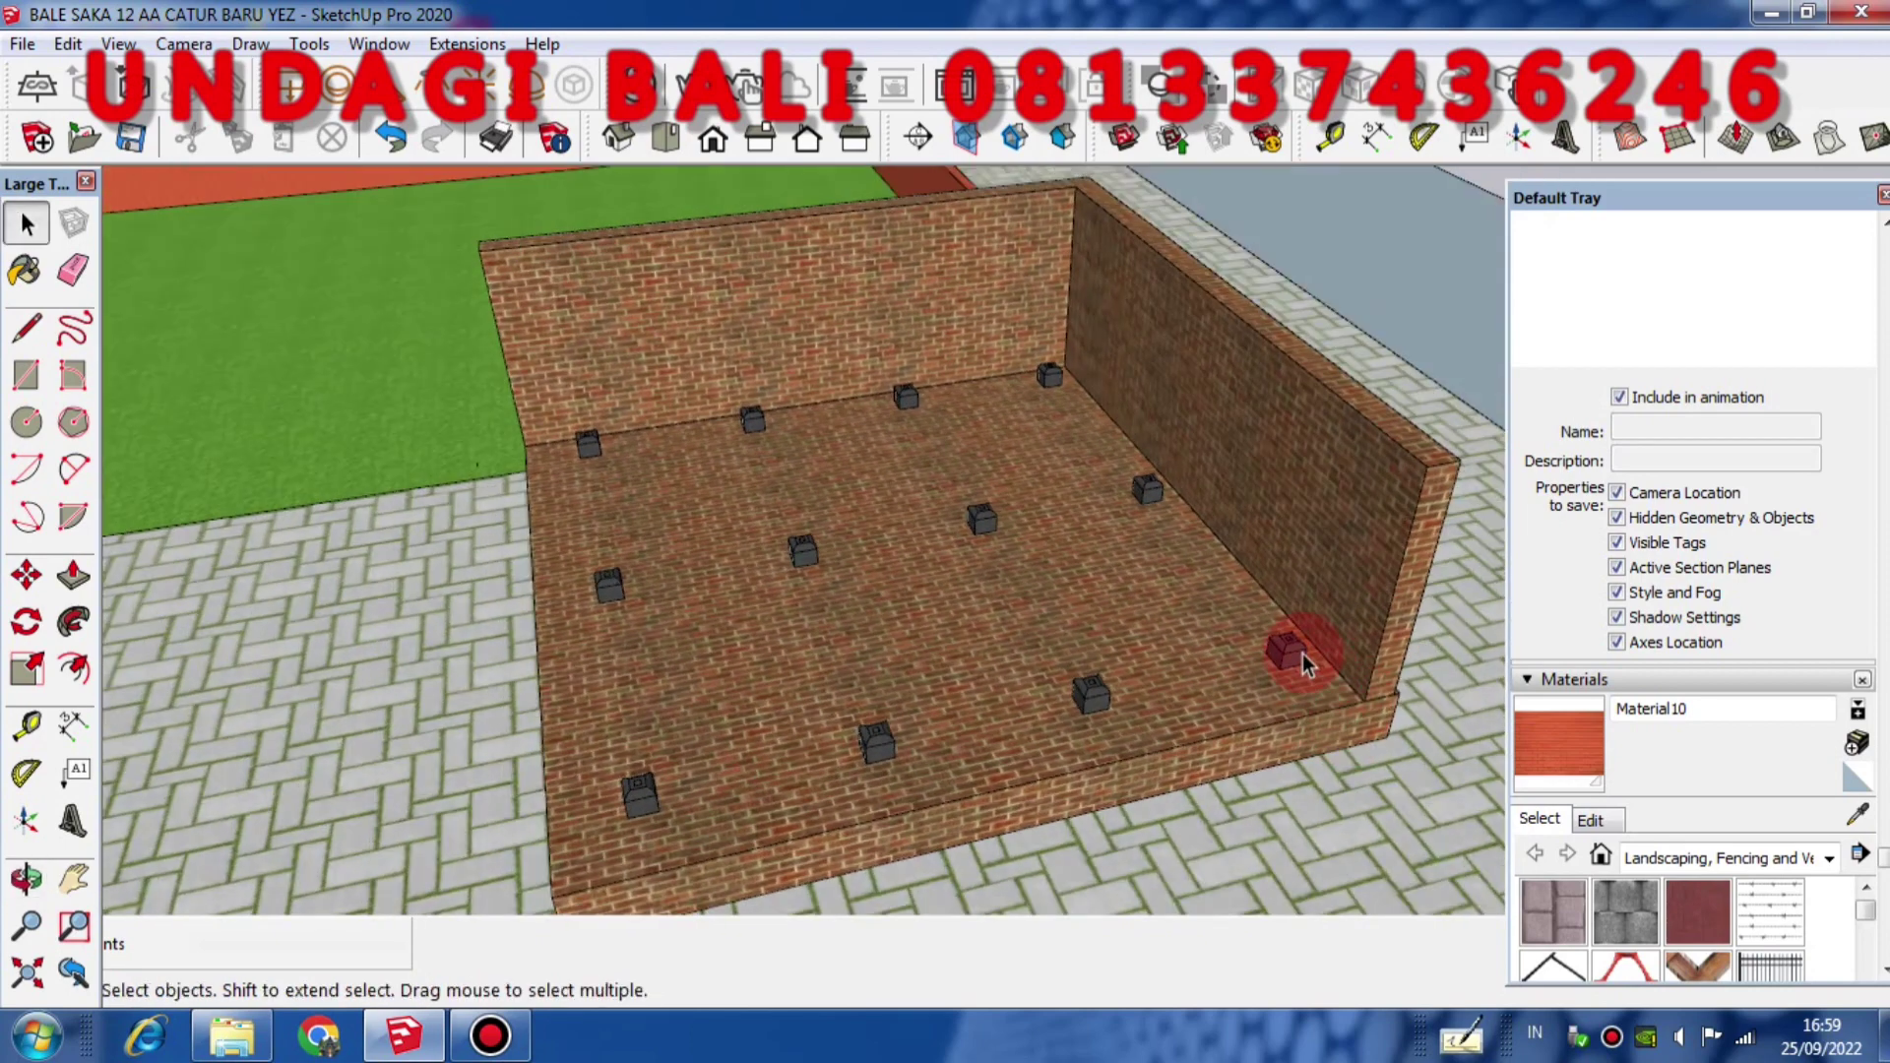
Select the brick pavilion base to inspect the extent of its floor, walls and footings, and clear the selection
{"action": "left_click", "coordinate": [1302, 656]}
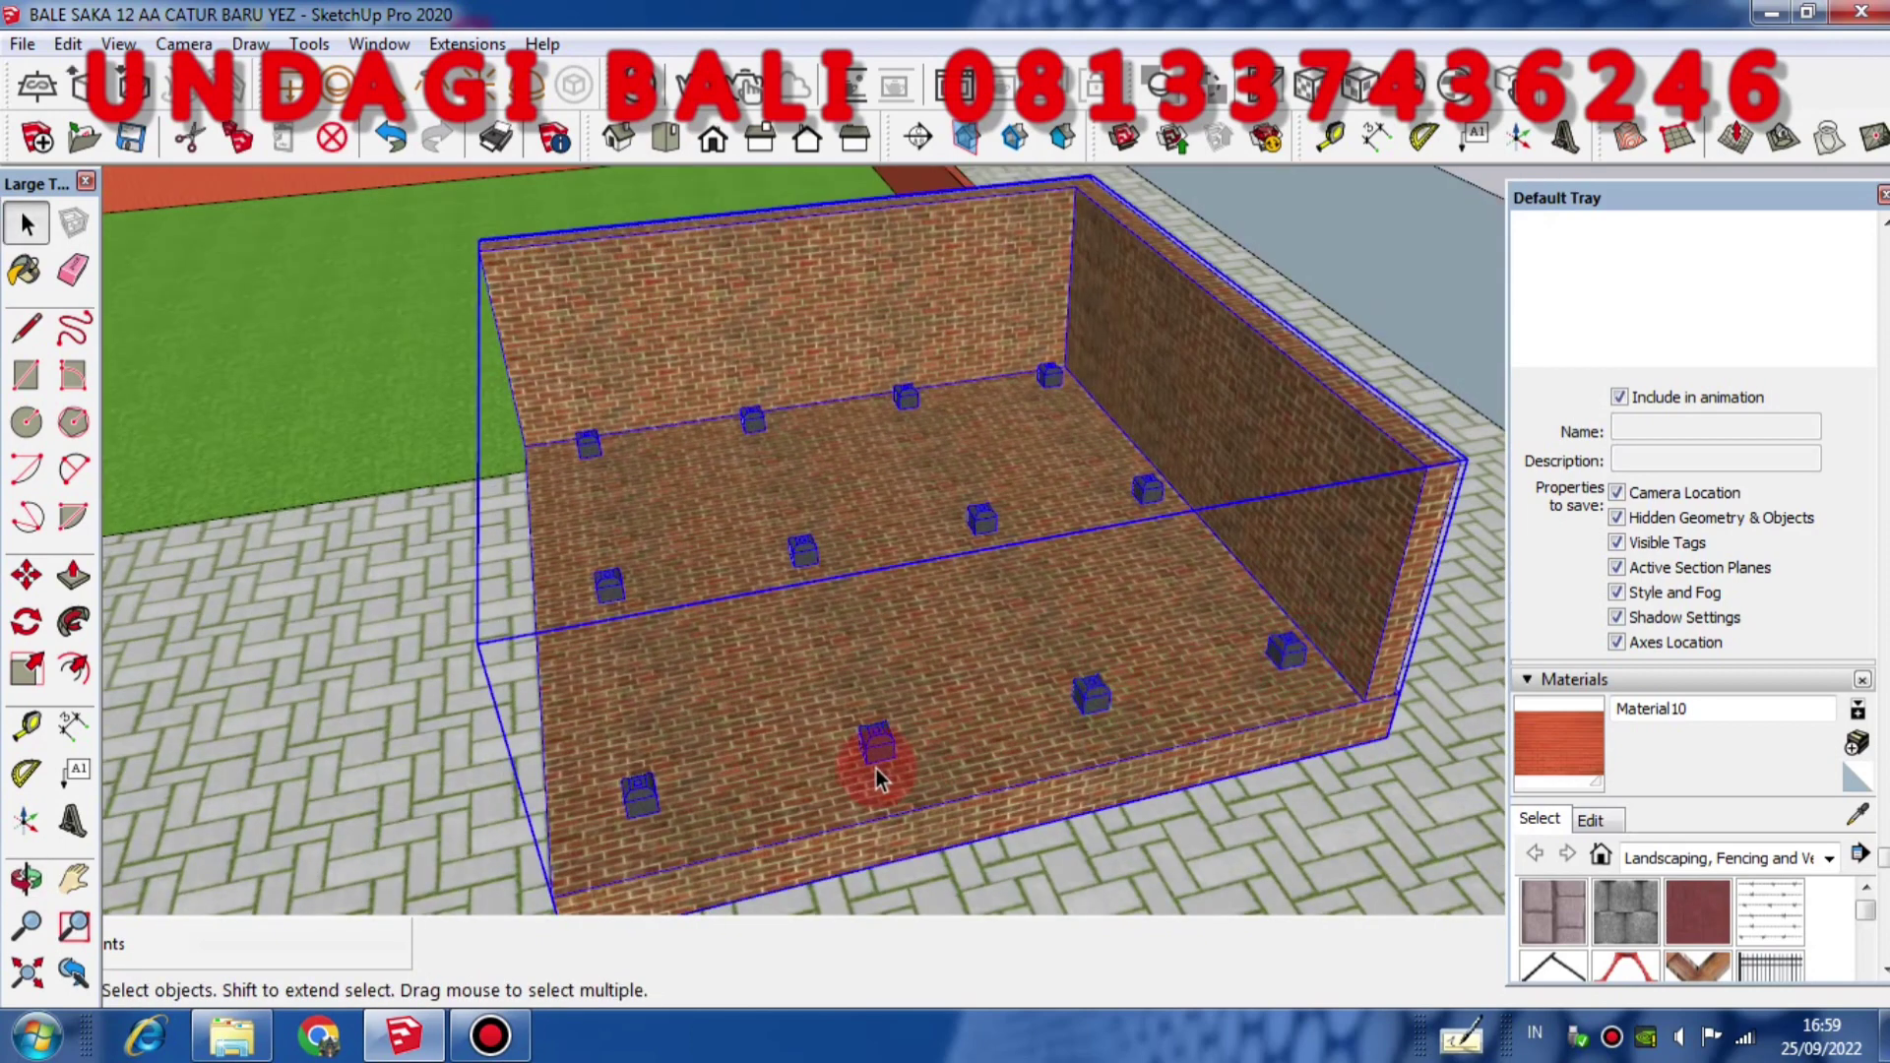
{"action": "middle_click_drag", "start_coordinate": [879, 778], "coordinate": [984, 688]}
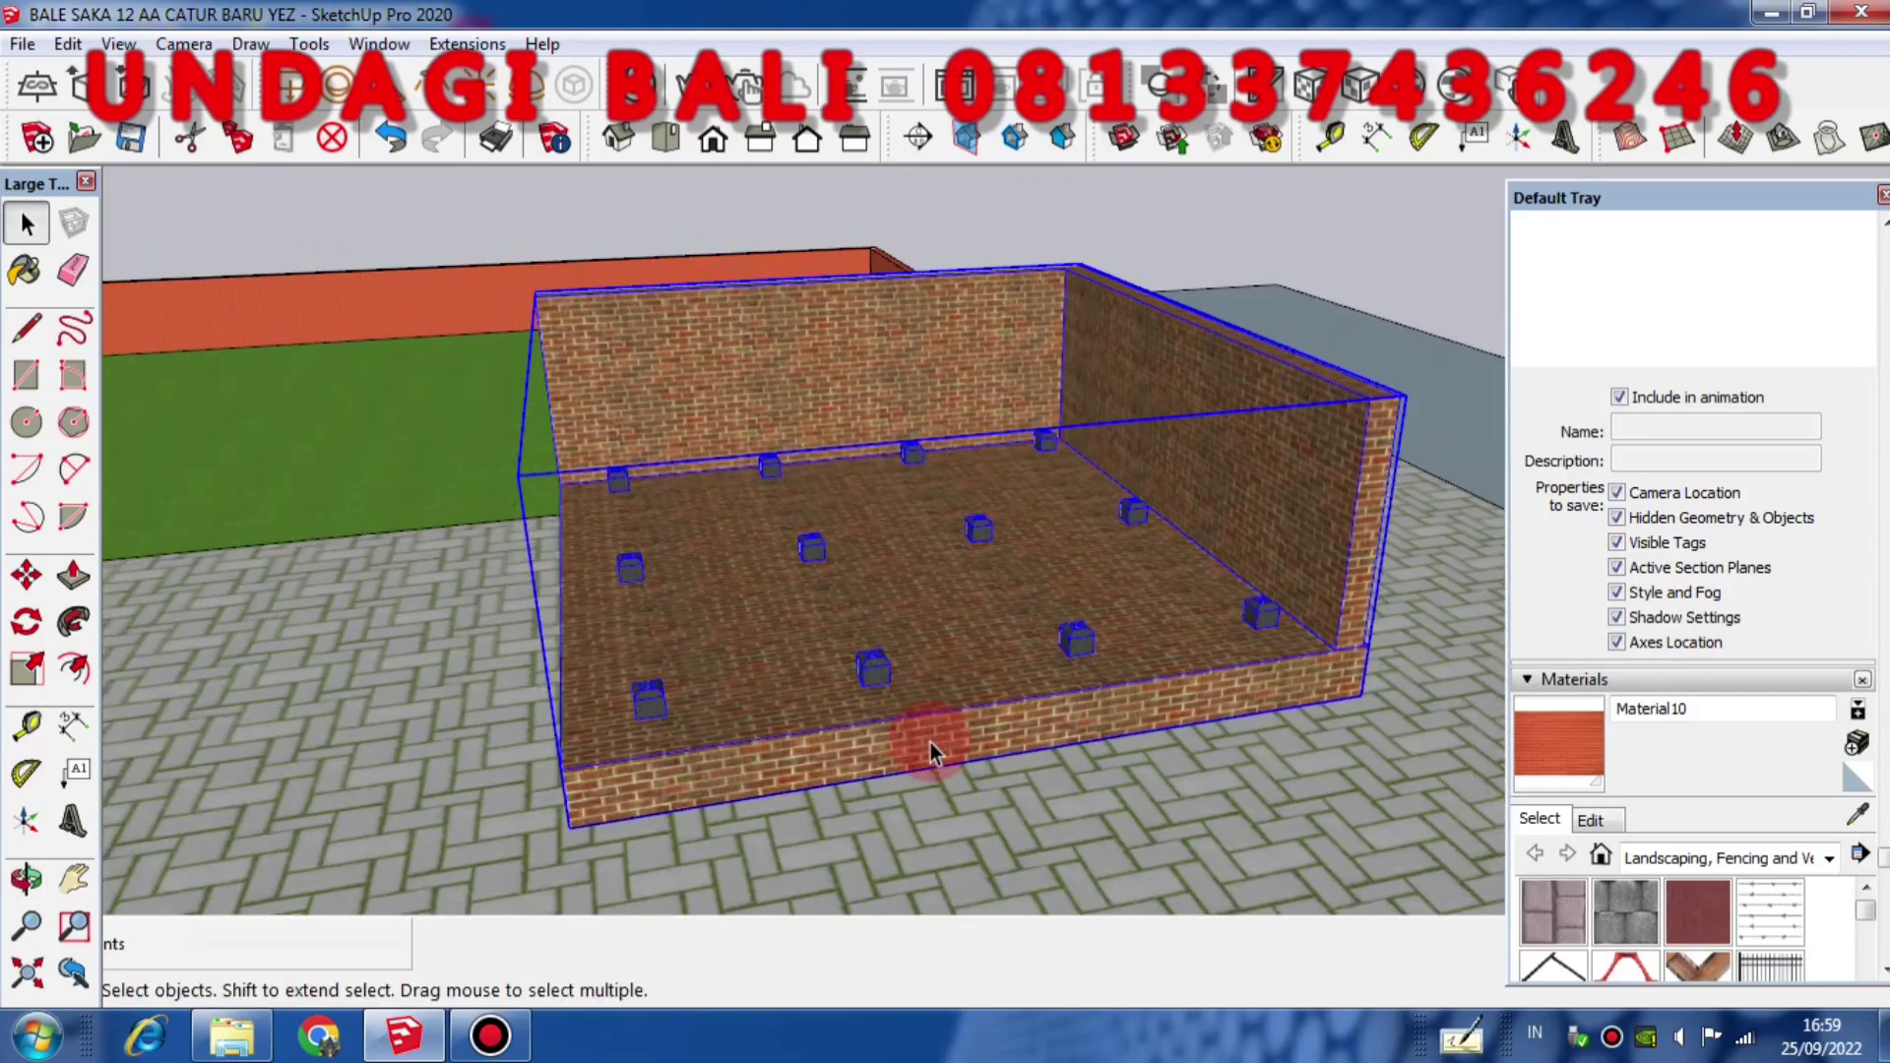
{"action": "scroll", "coordinate": [931, 742], "scroll_direction": "down", "scroll_amount": 3}
{"action": "scroll", "coordinate": [1166, 562], "scroll_direction": "up", "scroll_amount": 4}
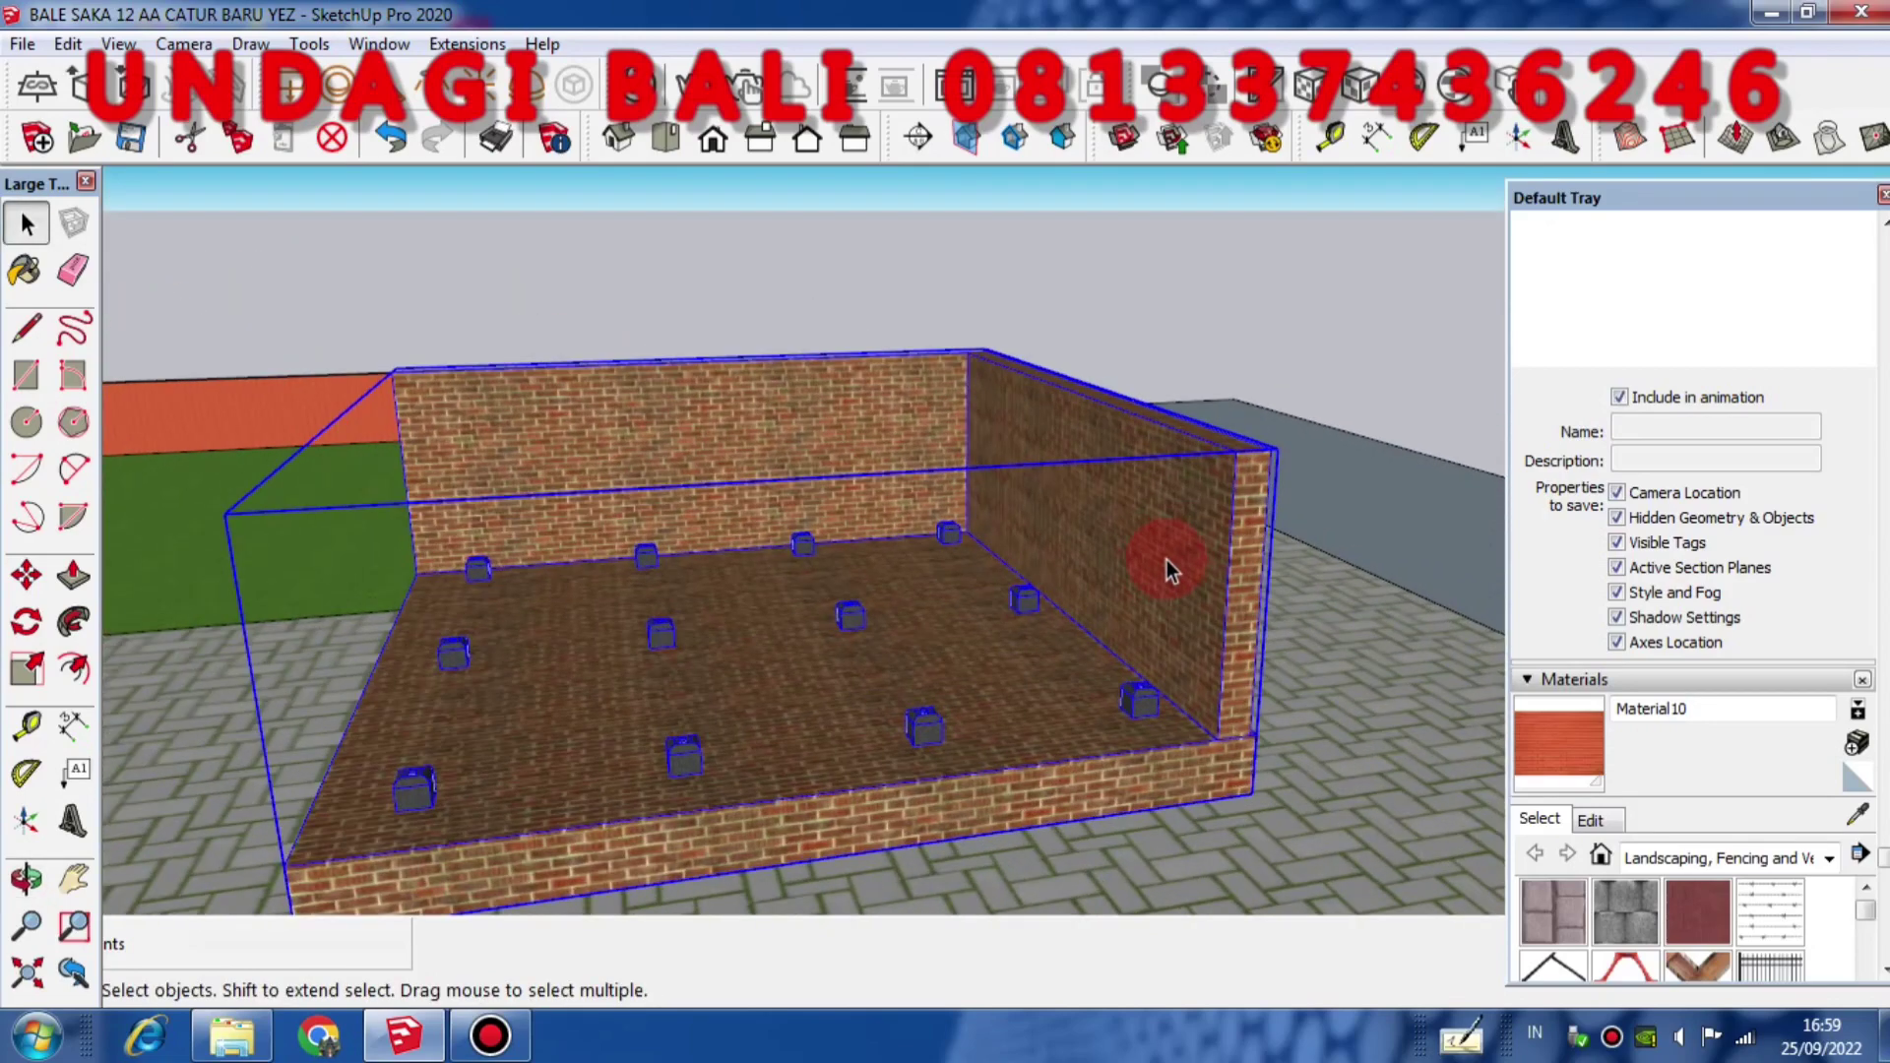
{"action": "scroll", "coordinate": [1160, 583], "scroll_direction": "down", "scroll_amount": 2}
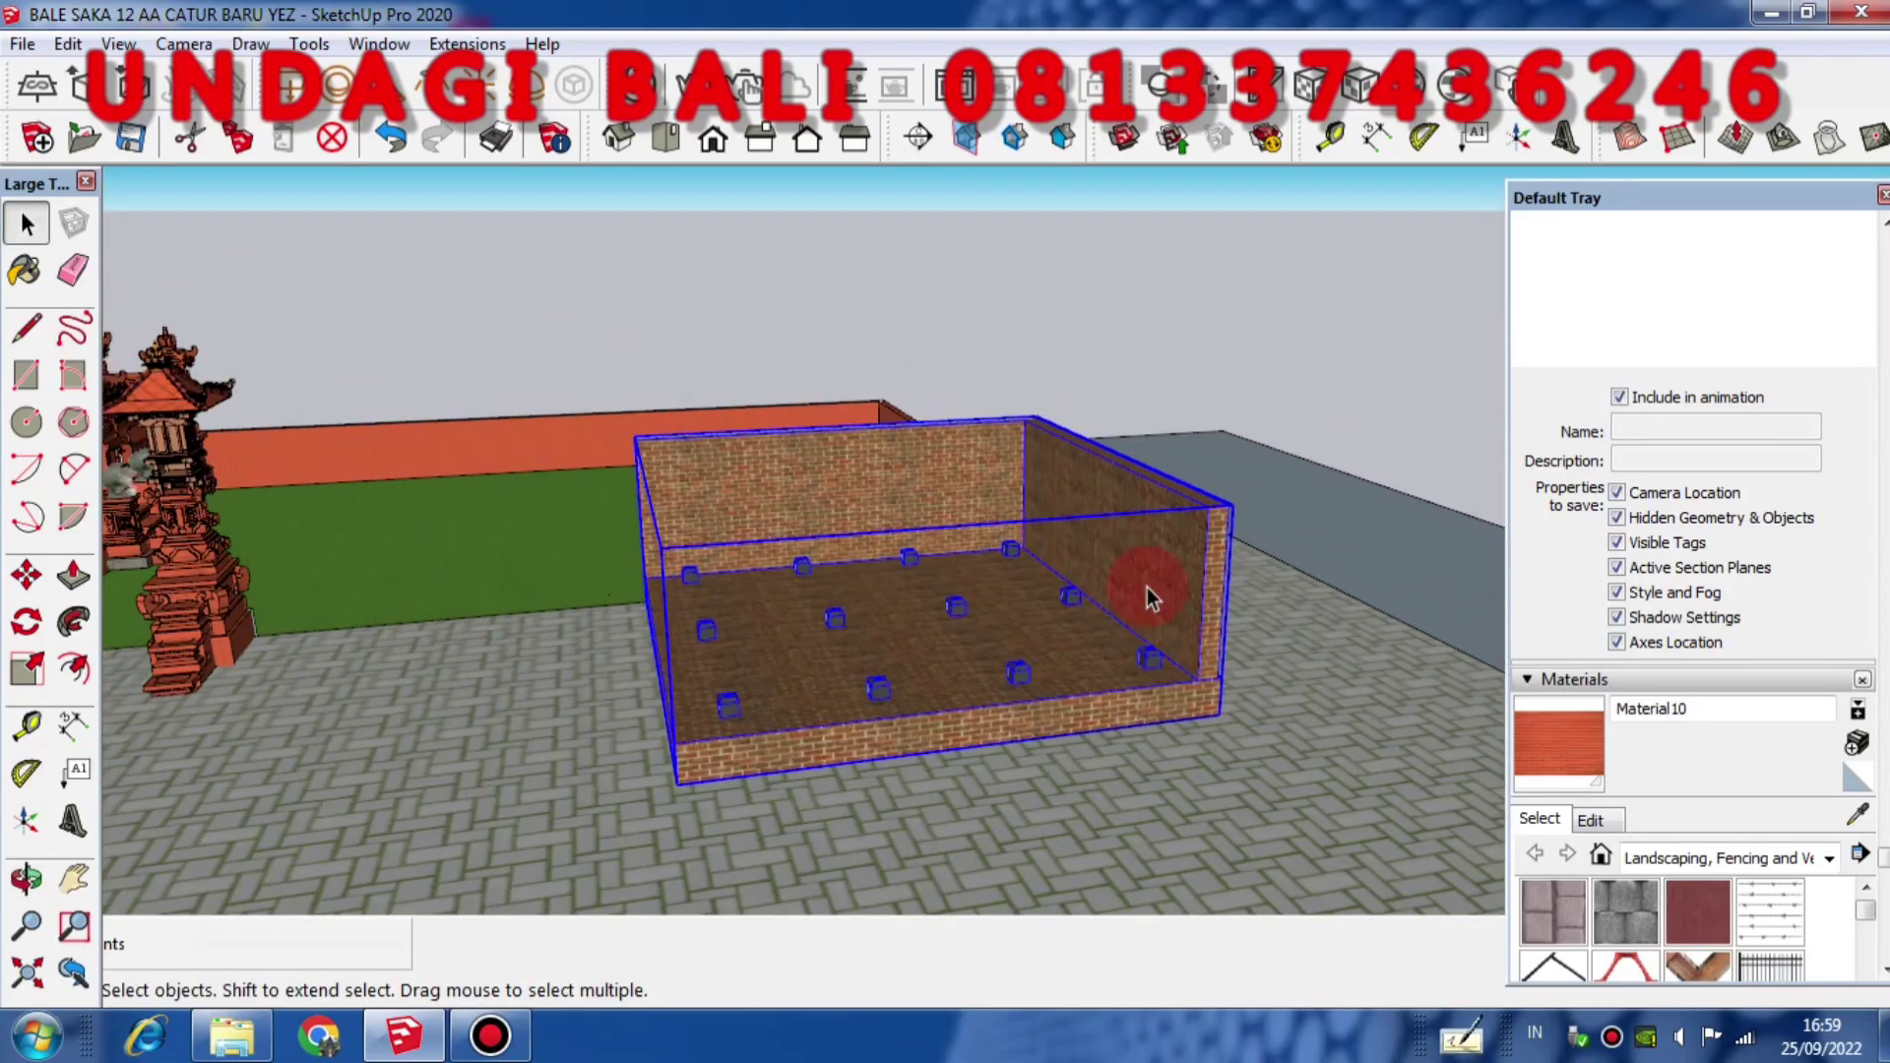
{"action": "left_click", "coordinate": [1095, 340]}
{"action": "left_click", "coordinate": [1093, 487]}
{"action": "left_click", "coordinate": [861, 470]}
{"action": "scroll", "coordinate": [1071, 566], "scroll_direction": "down", "scroll_amount": 2}
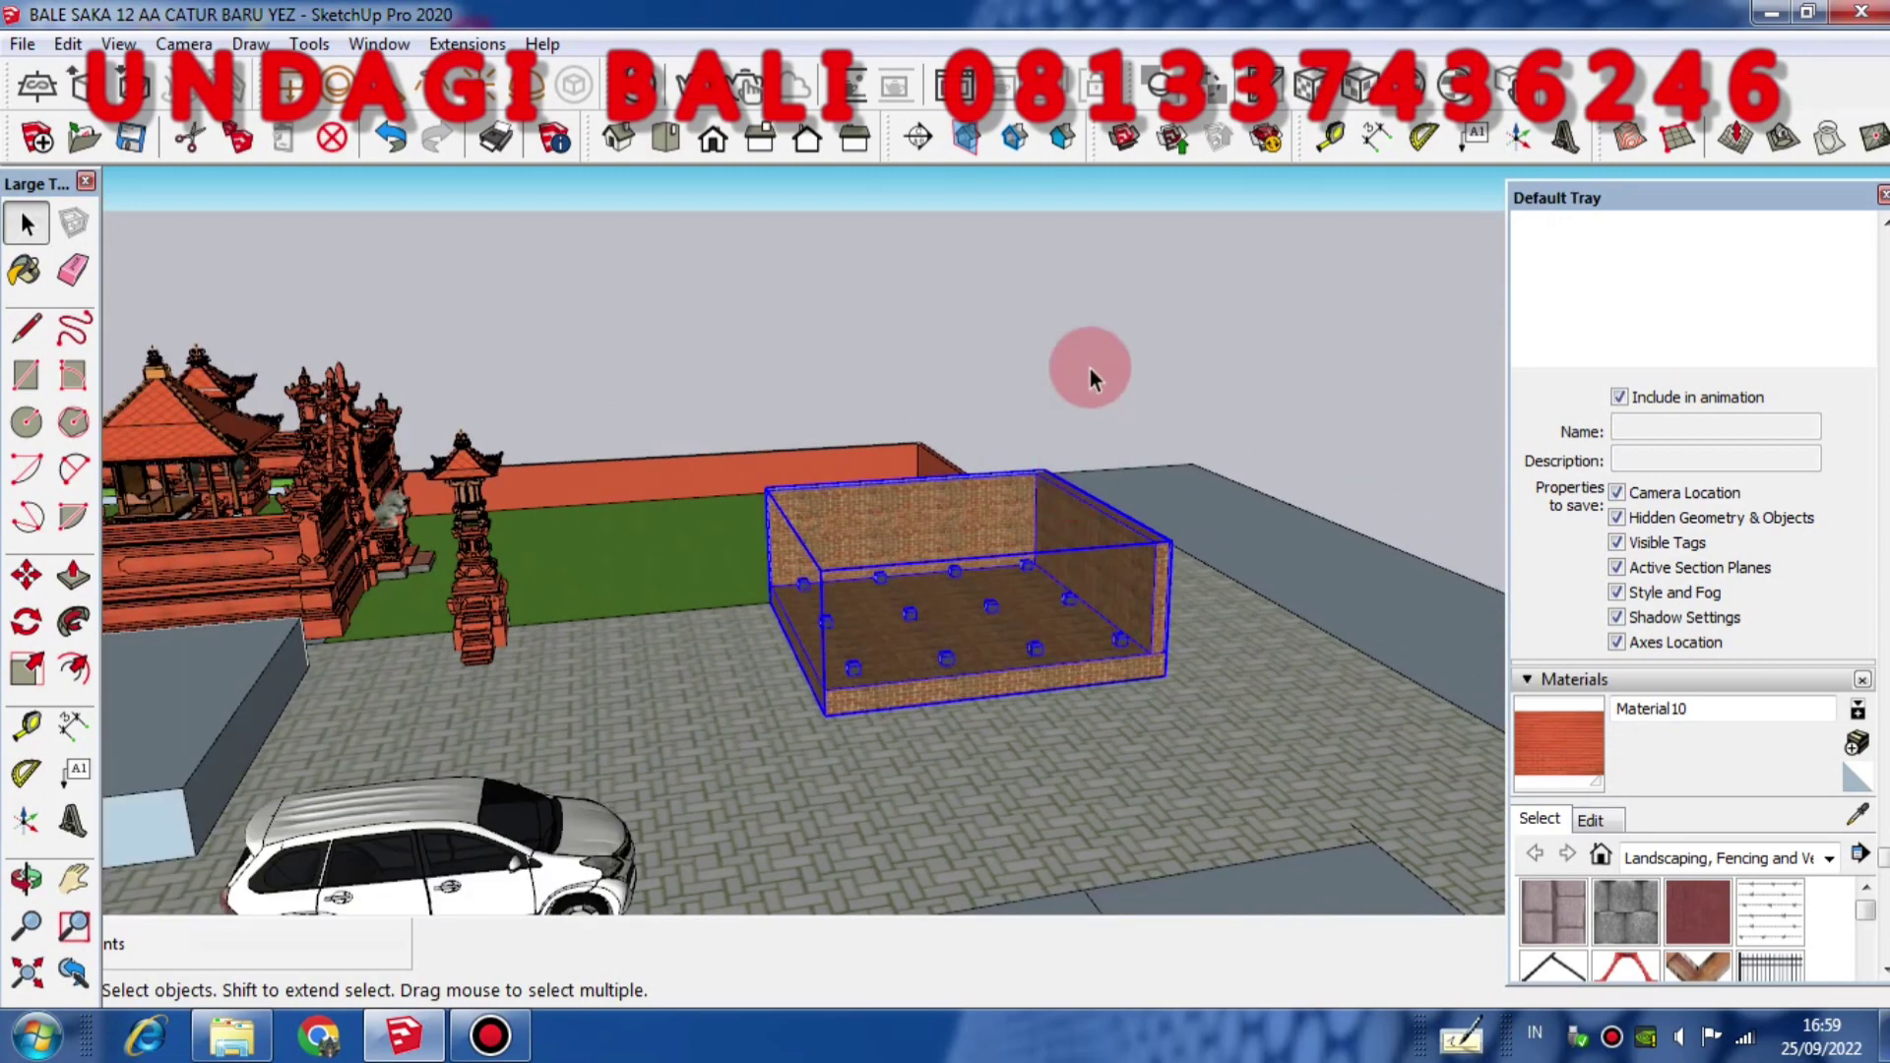
{"action": "left_click", "coordinate": [1091, 379]}
Examine how the brick pavilion base sits relative to the temple compound, lawn and entrance gate
{"action": "middle_click_drag", "start_coordinate": [1152, 519], "coordinate": [1067, 339]}
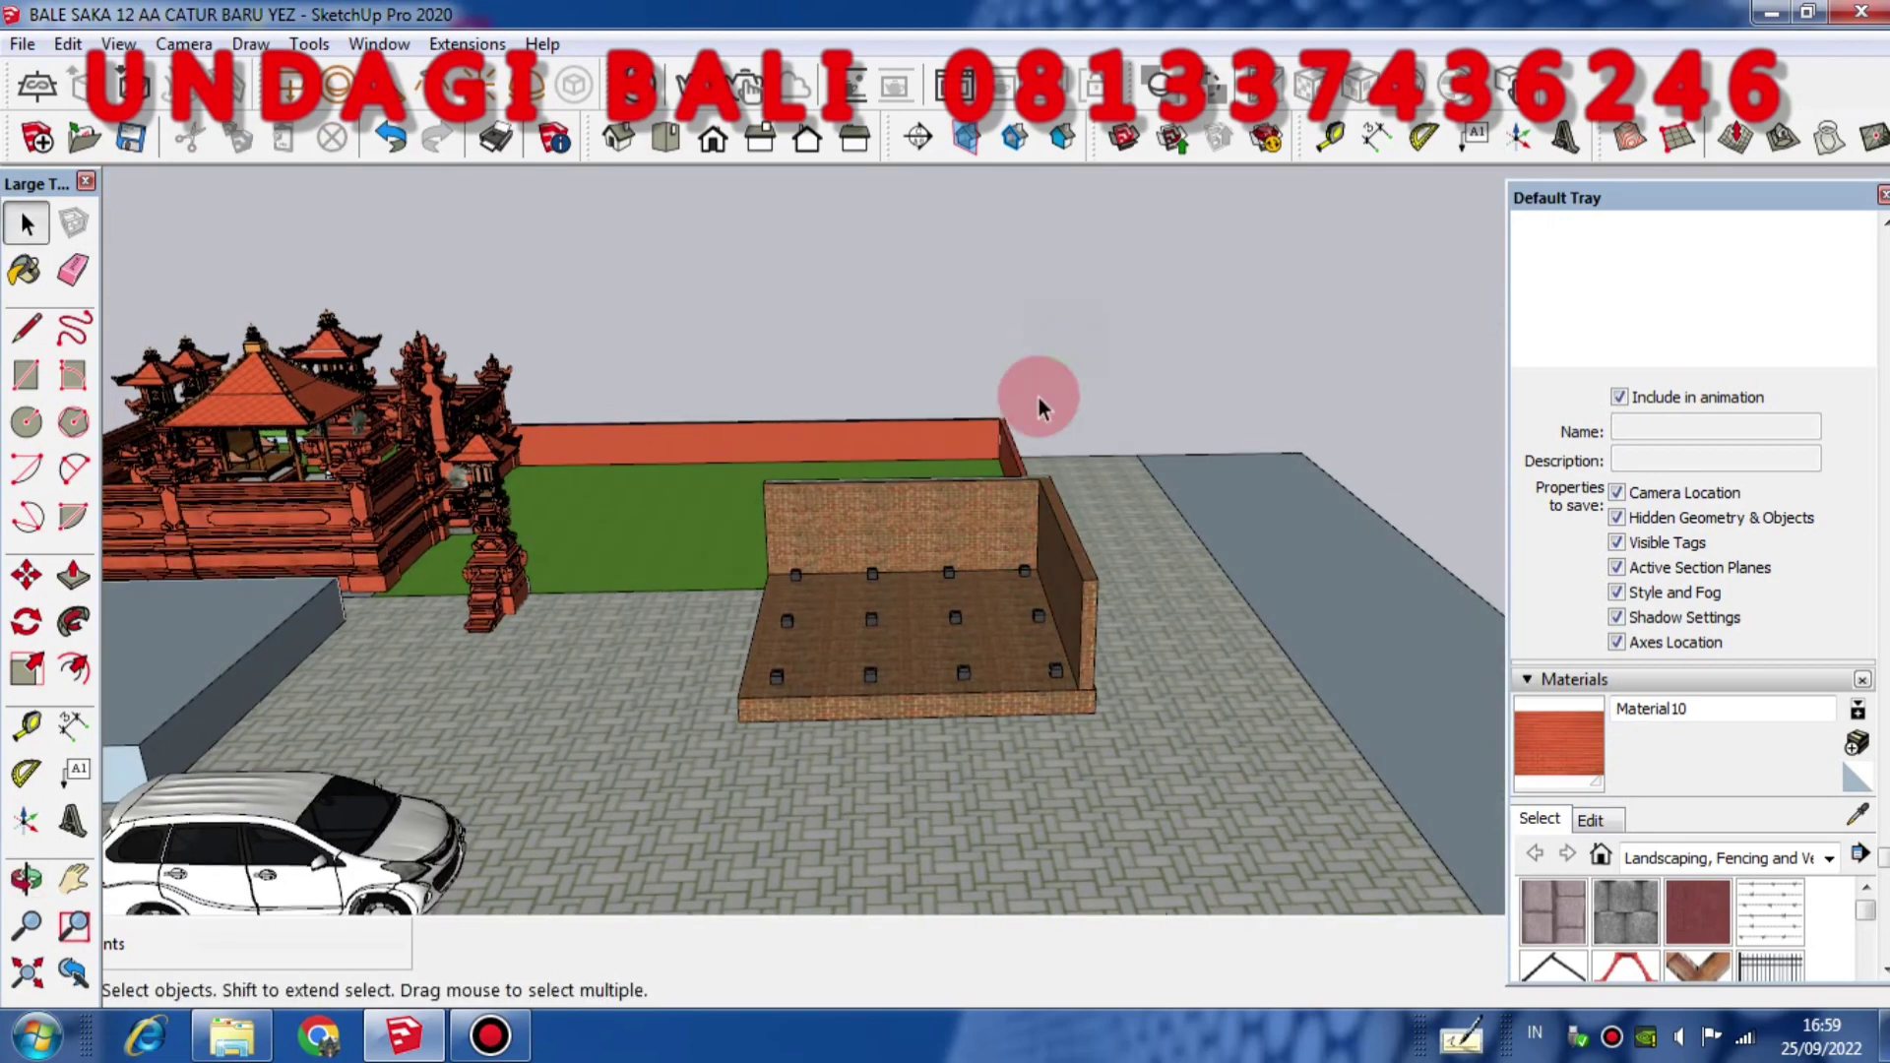
{"action": "scroll", "coordinate": [1037, 398], "scroll_direction": "down", "scroll_amount": 3}
{"action": "scroll", "coordinate": [995, 476], "scroll_direction": "up", "scroll_amount": 2}
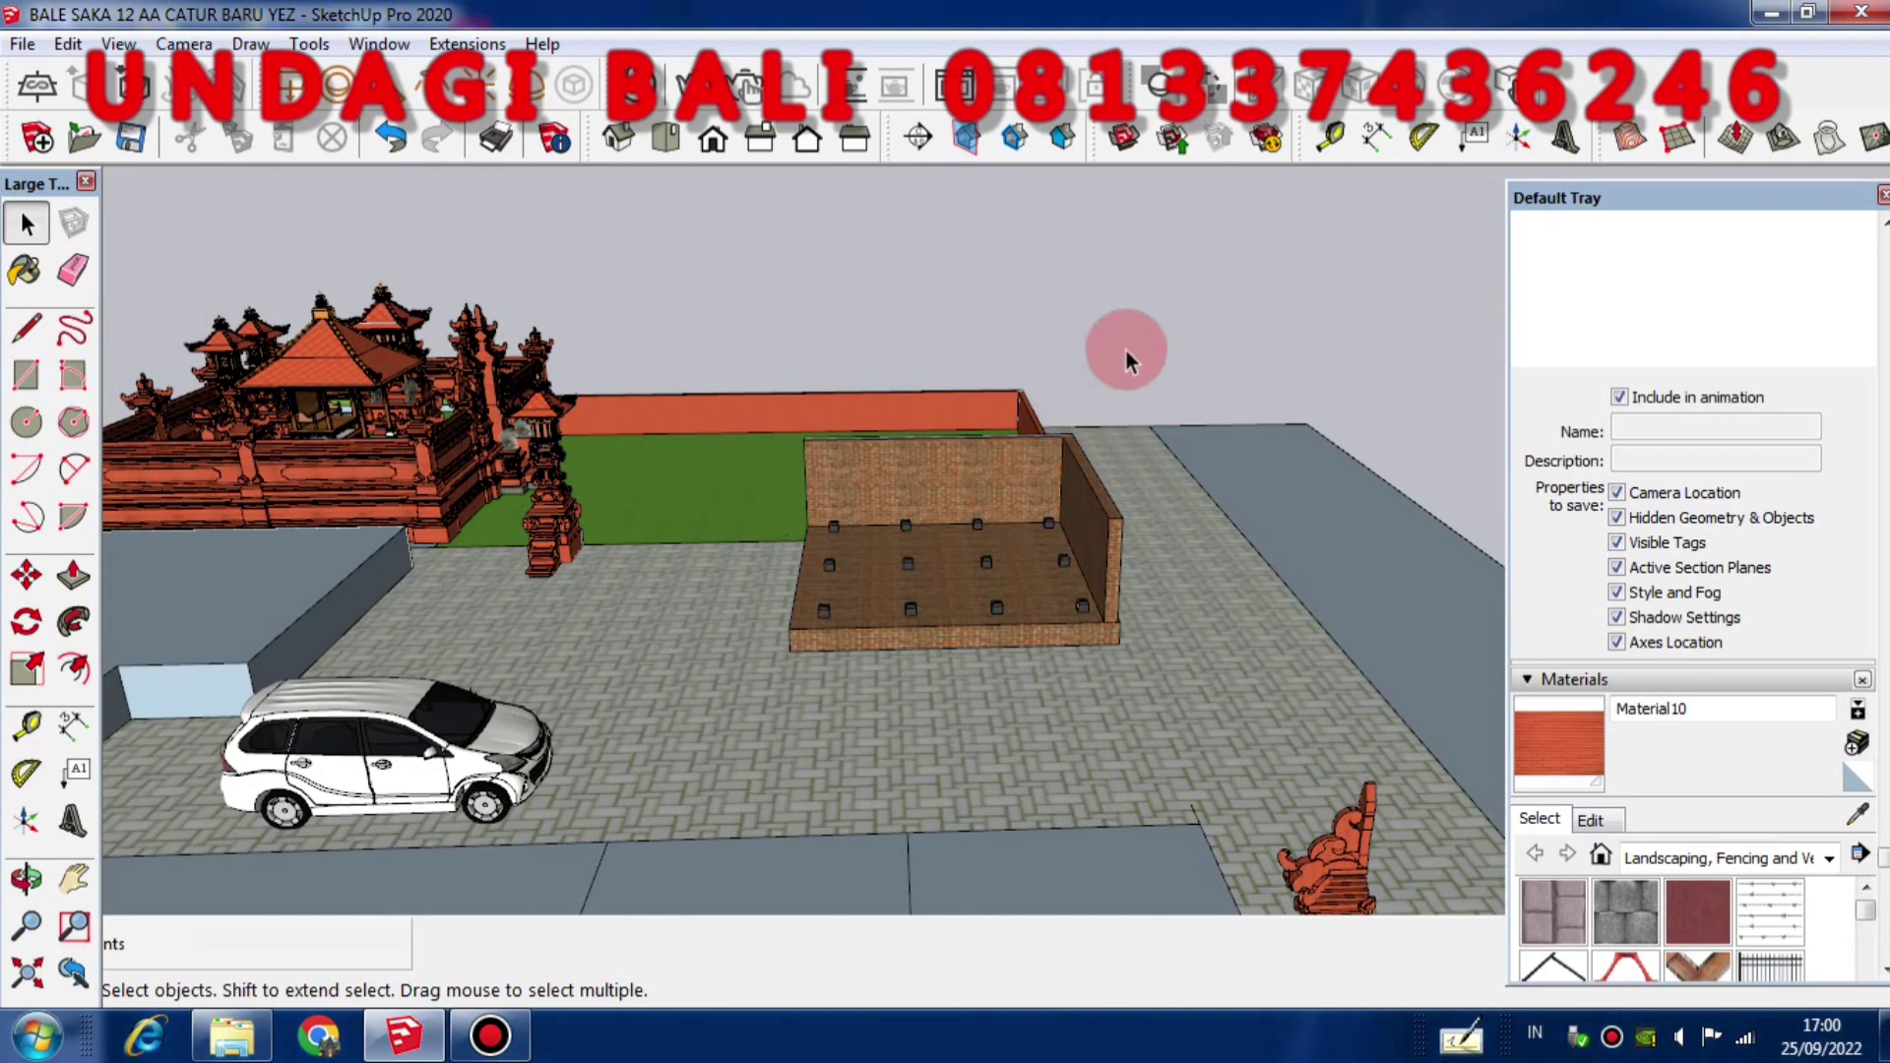
{"action": "scroll", "coordinate": [891, 559], "scroll_direction": "up", "scroll_amount": 4}
{"action": "scroll", "coordinate": [1075, 599], "scroll_direction": "down", "scroll_amount": 4}
{"action": "middle_click_drag", "start_coordinate": [1073, 607], "coordinate": [1242, 387]}
{"action": "scroll", "coordinate": [1249, 406], "scroll_direction": "down", "scroll_amount": 2}
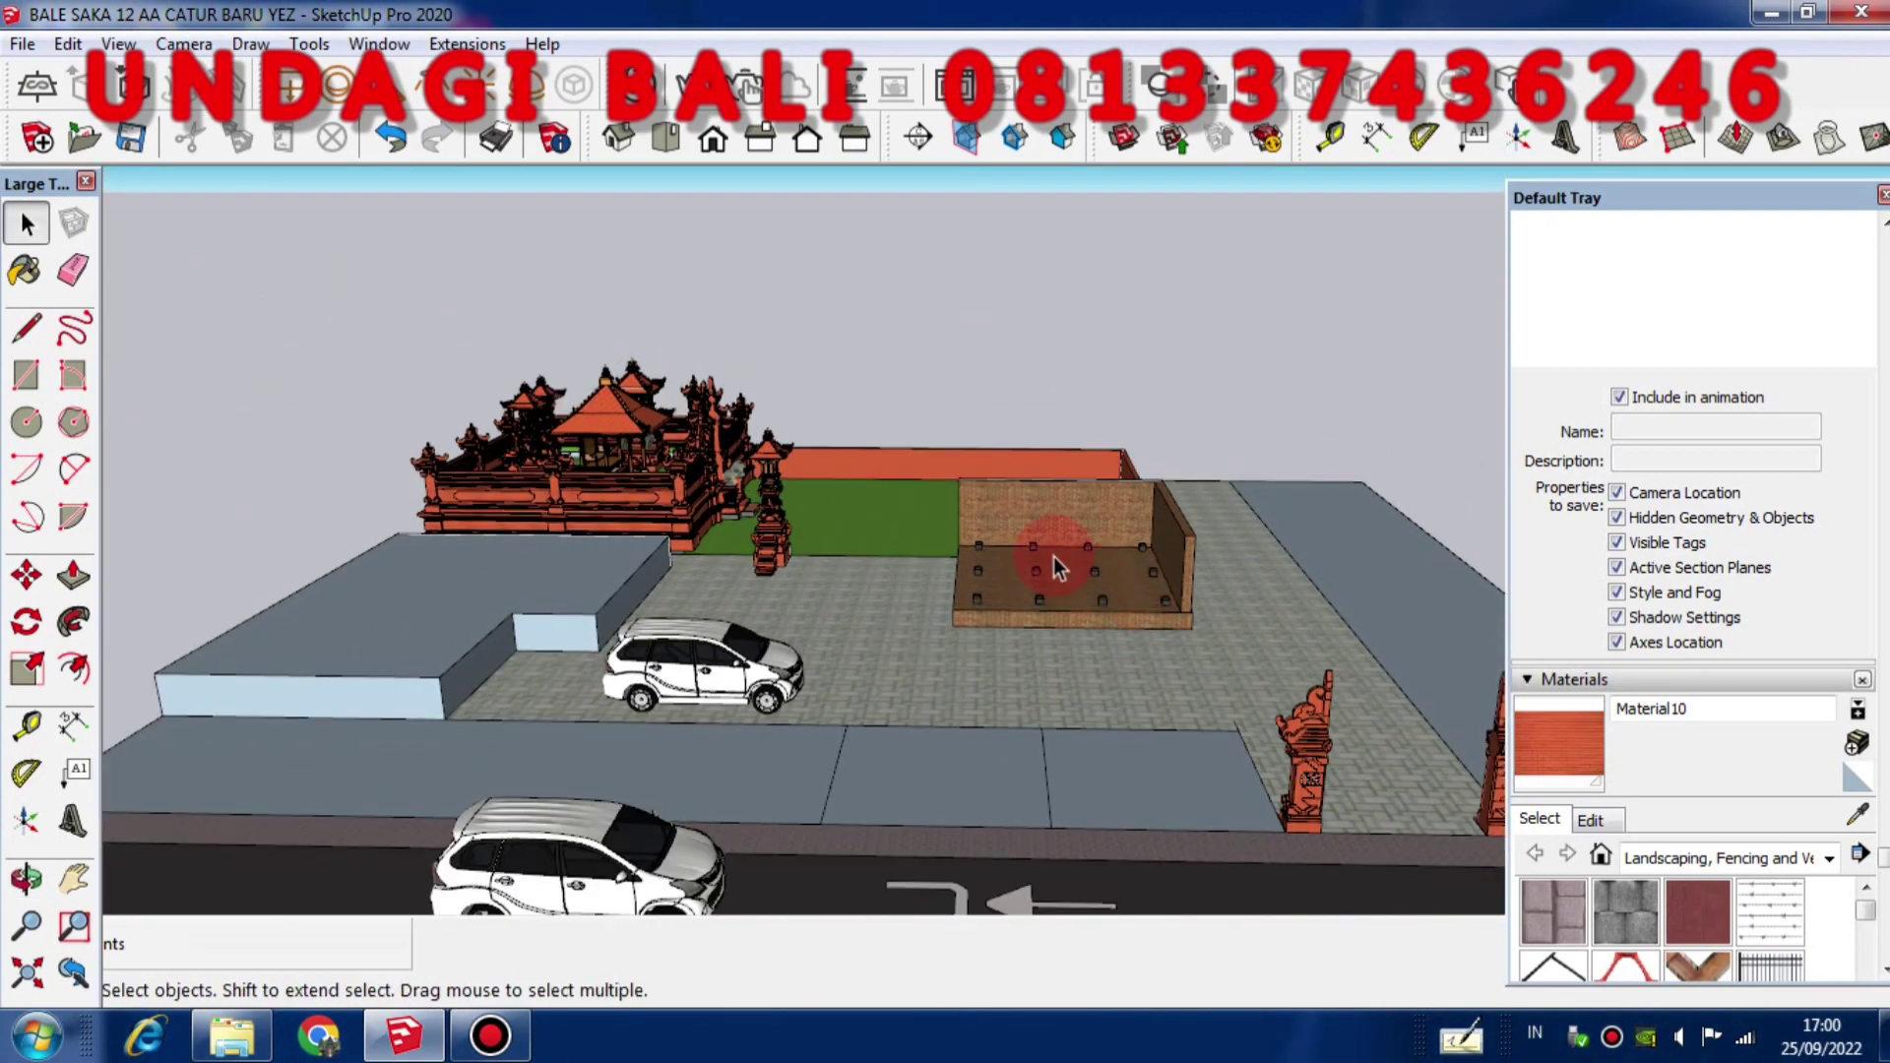
Inspect the post footings and wall corner of the pavilion base up close from the front and side
{"action": "scroll", "coordinate": [1013, 546], "scroll_direction": "up", "scroll_amount": 3}
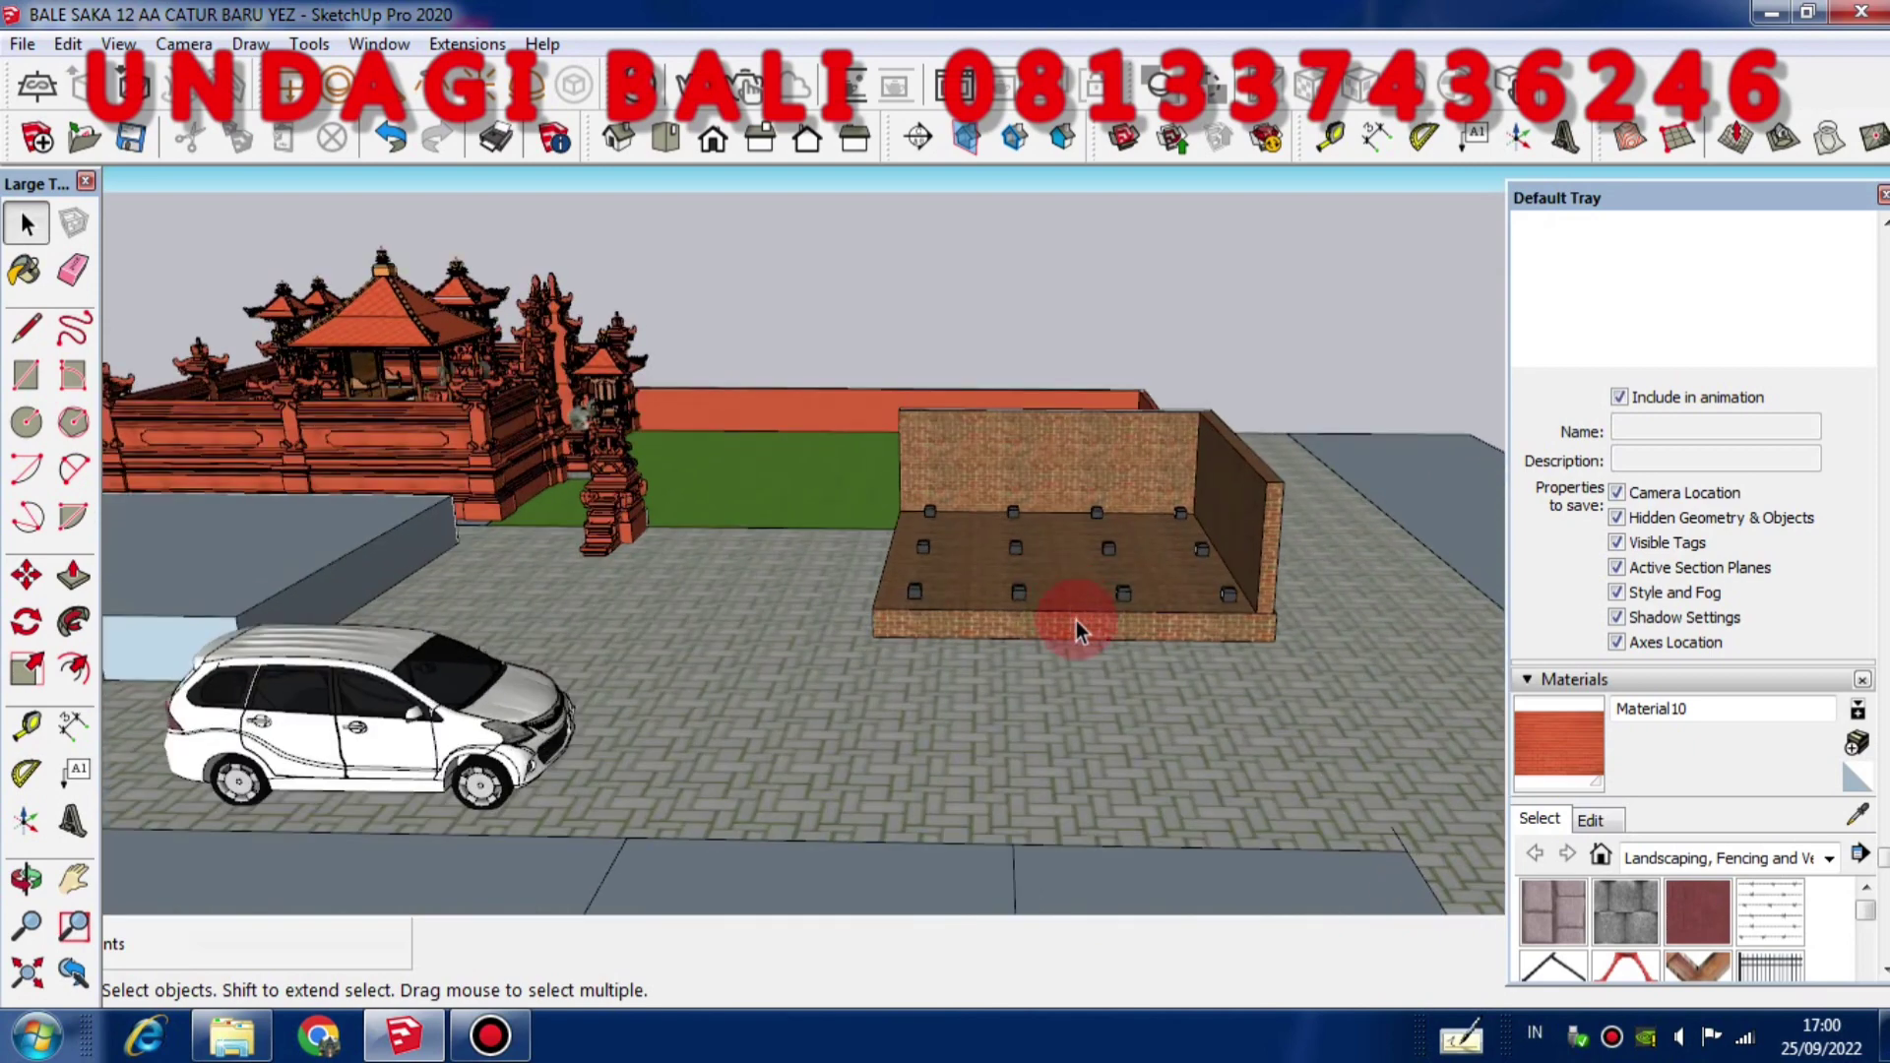
{"action": "scroll", "coordinate": [1083, 611], "scroll_direction": "up", "scroll_amount": 2}
{"action": "middle_click_drag", "start_coordinate": [1102, 600], "coordinate": [1229, 625]}
{"action": "scroll", "coordinate": [760, 634], "scroll_direction": "down", "scroll_amount": 2}
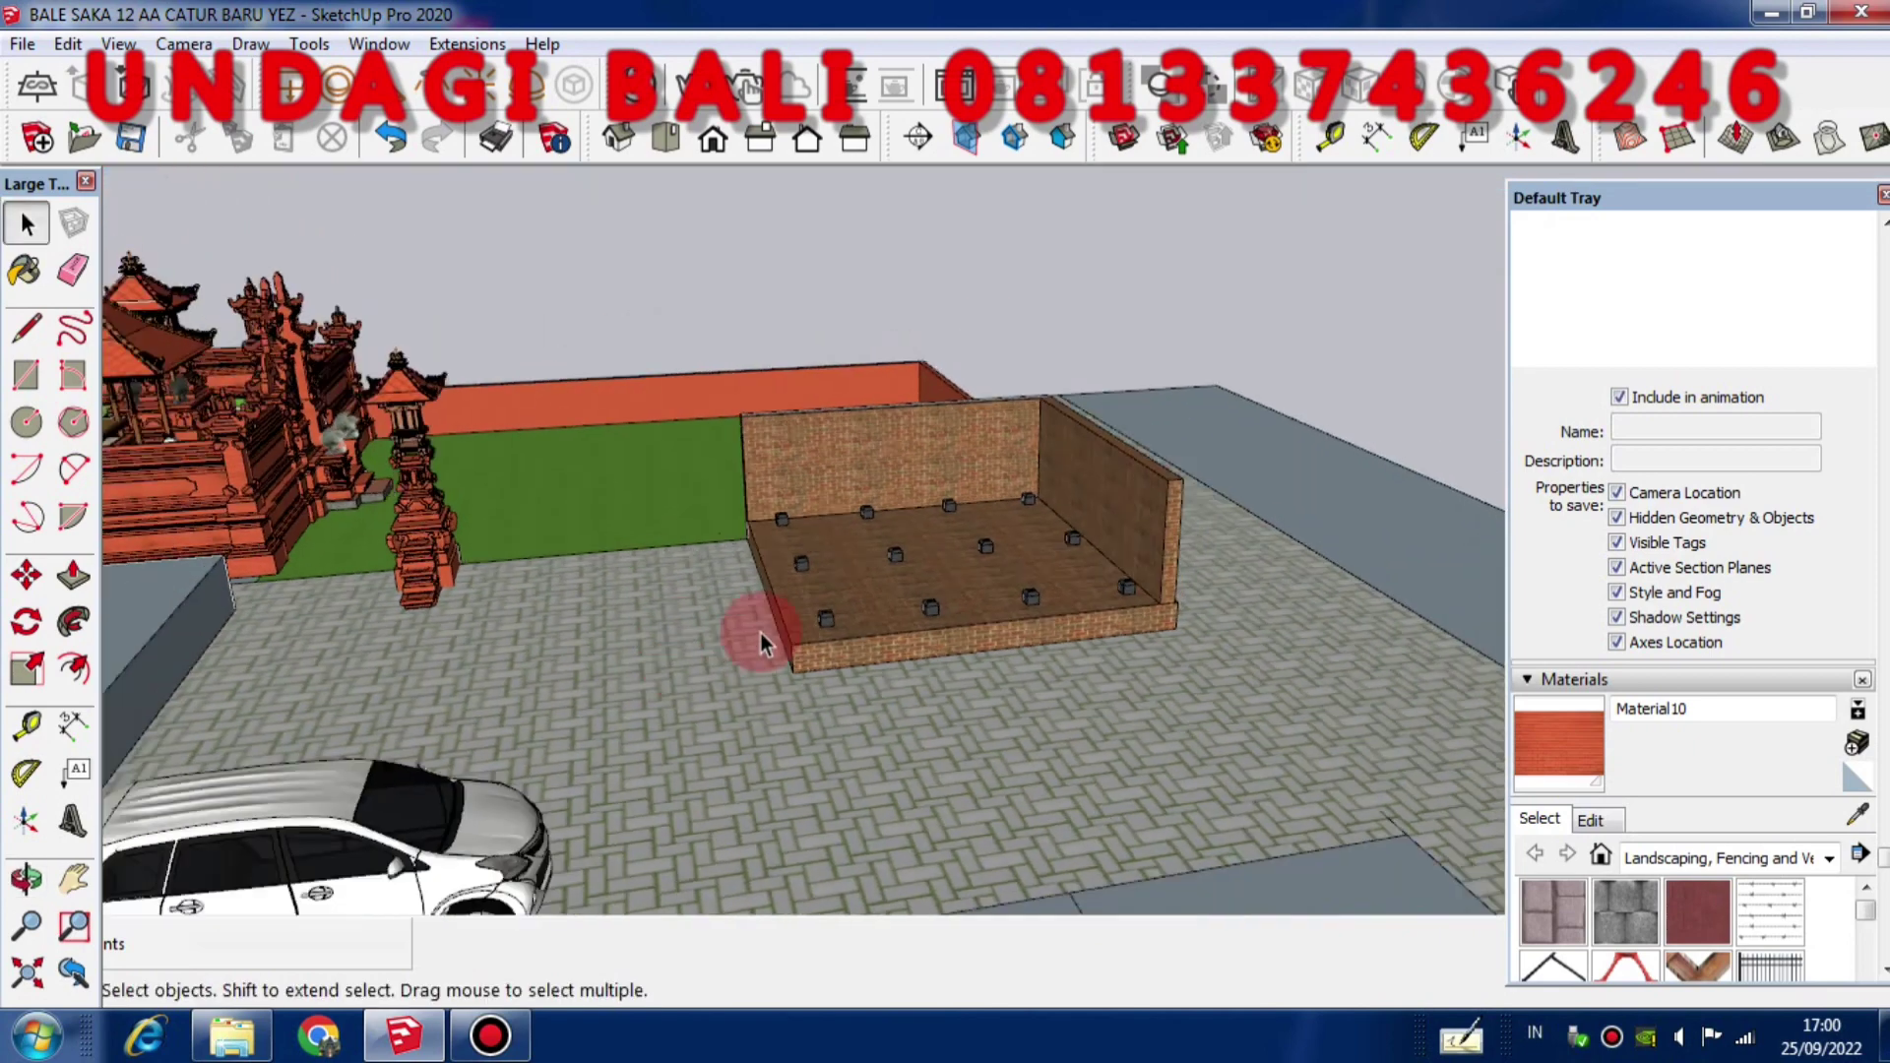
{"action": "middle_click_drag", "start_coordinate": [760, 634], "coordinate": [979, 541]}
{"action": "scroll", "coordinate": [1002, 515], "scroll_direction": "up", "scroll_amount": 2}
{"action": "scroll", "coordinate": [1004, 518], "scroll_direction": "up", "scroll_amount": 1}
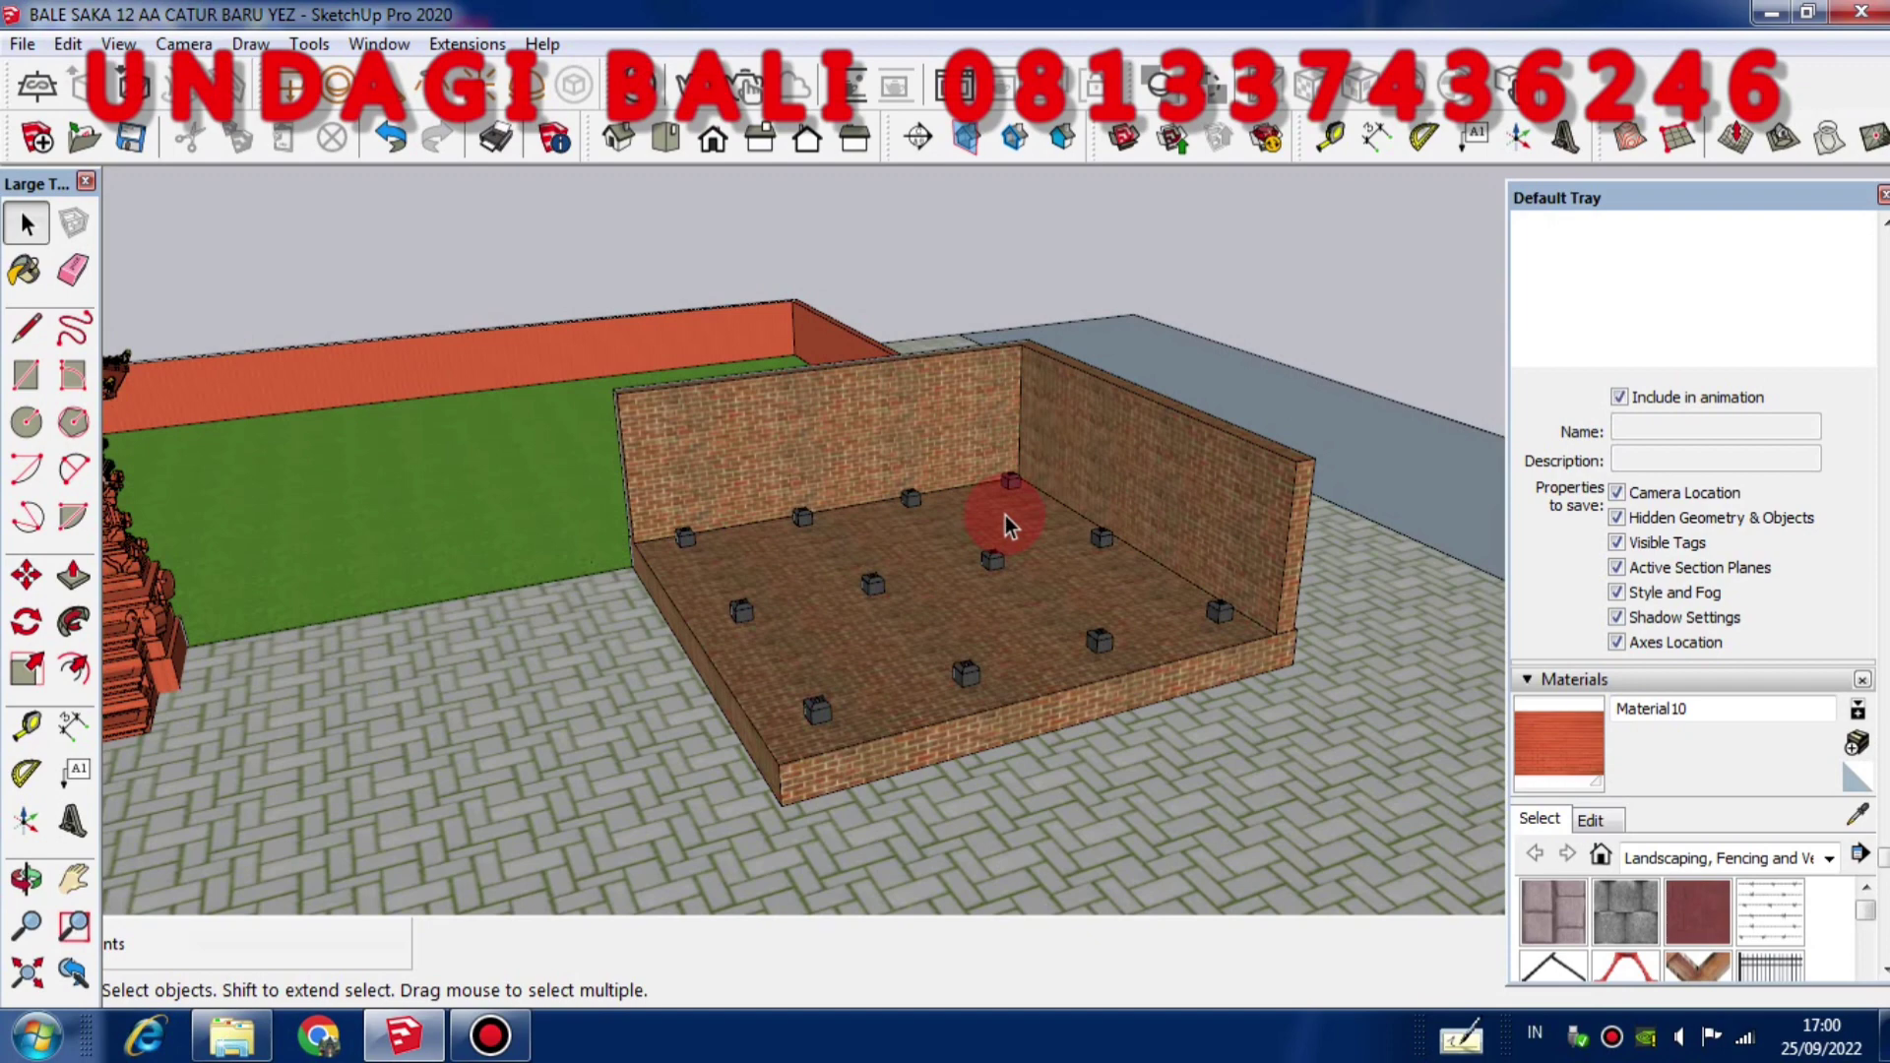
{"action": "scroll", "coordinate": [975, 675], "scroll_direction": "down", "scroll_amount": 2}
{"action": "scroll", "coordinate": [945, 676], "scroll_direction": "up", "scroll_amount": 2}
{"action": "middle_click_drag", "start_coordinate": [945, 676], "coordinate": [837, 558]}
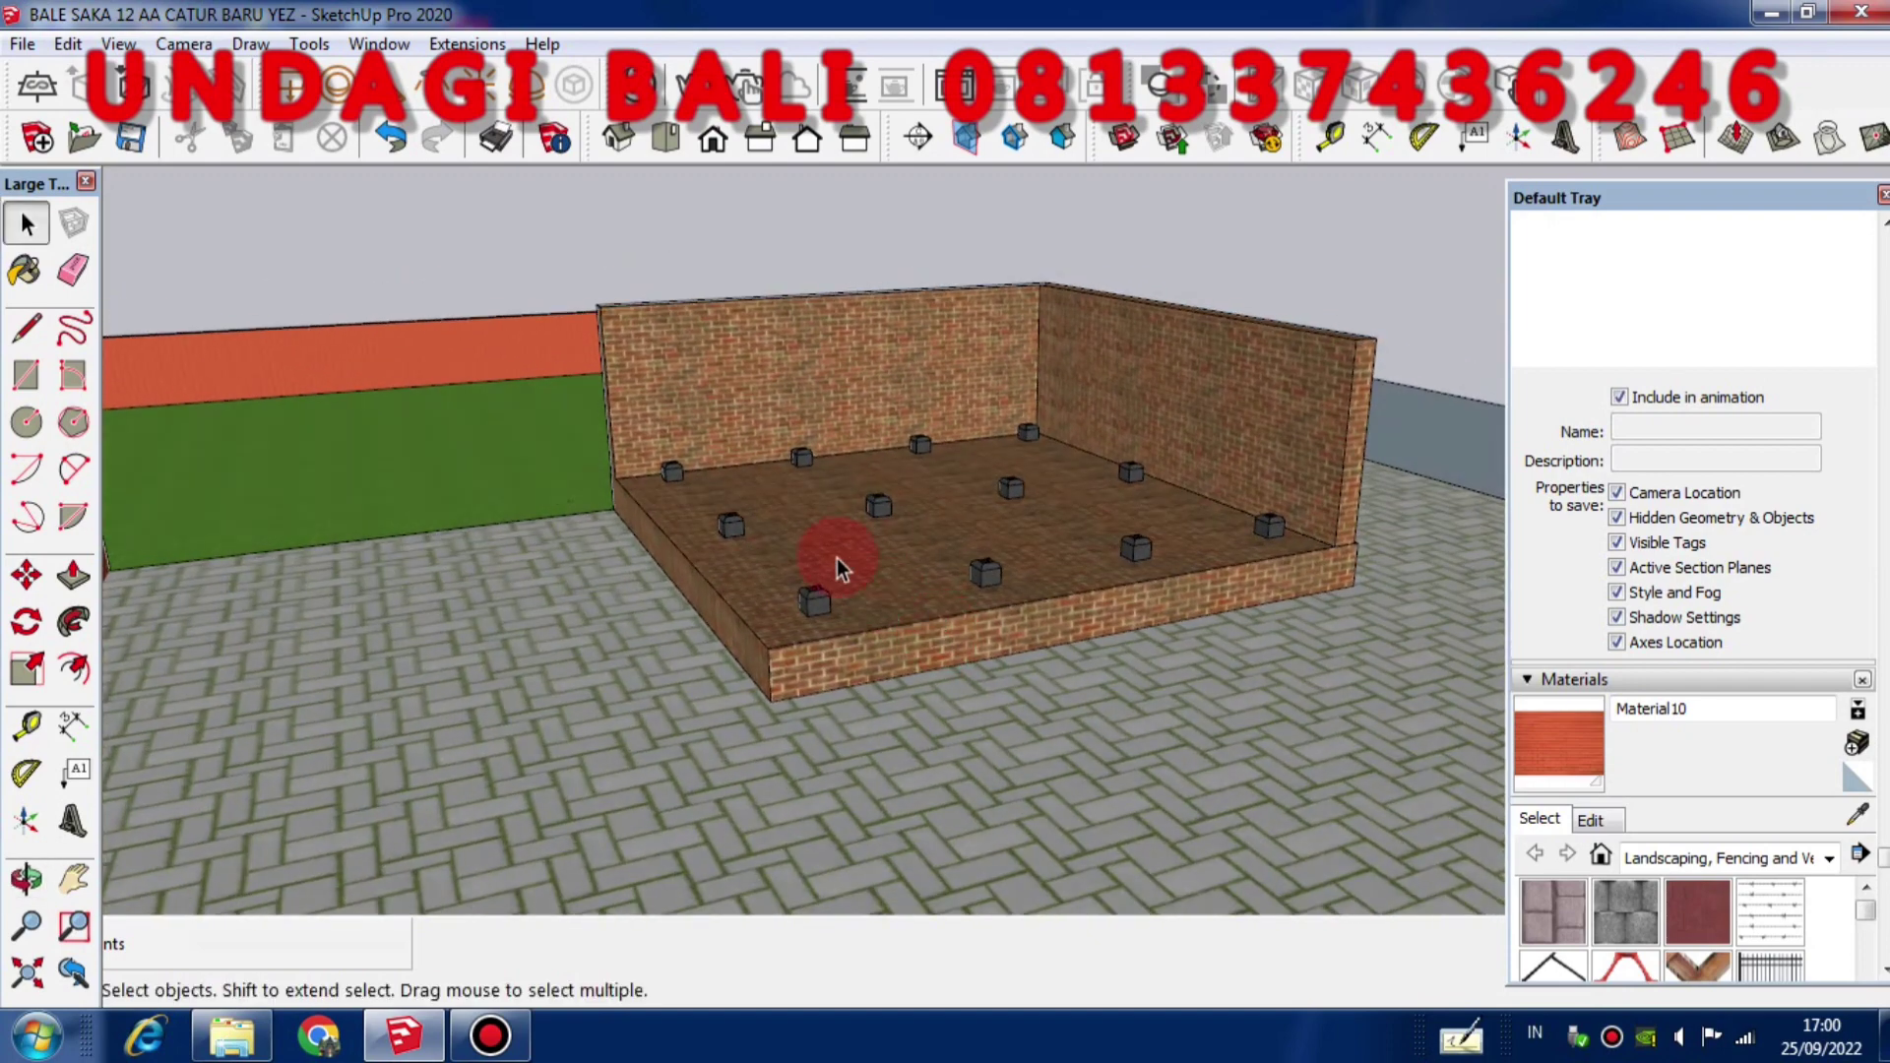
Examine the brick floor, front edge and rows of post footings from both front corners of the pavilion base
{"action": "scroll", "coordinate": [837, 559], "scroll_direction": "up", "scroll_amount": 3}
{"action": "scroll", "coordinate": [794, 689], "scroll_direction": "down", "scroll_amount": 2}
{"action": "middle_click_drag", "start_coordinate": [794, 688], "coordinate": [1221, 646]}
{"action": "scroll", "coordinate": [758, 694], "scroll_direction": "up", "scroll_amount": 1}
{"action": "scroll", "coordinate": [758, 695], "scroll_direction": "up", "scroll_amount": 1}
{"action": "scroll", "coordinate": [748, 698], "scroll_direction": "down", "scroll_amount": 1}
{"action": "scroll", "coordinate": [1272, 699], "scroll_direction": "up", "scroll_amount": 2}
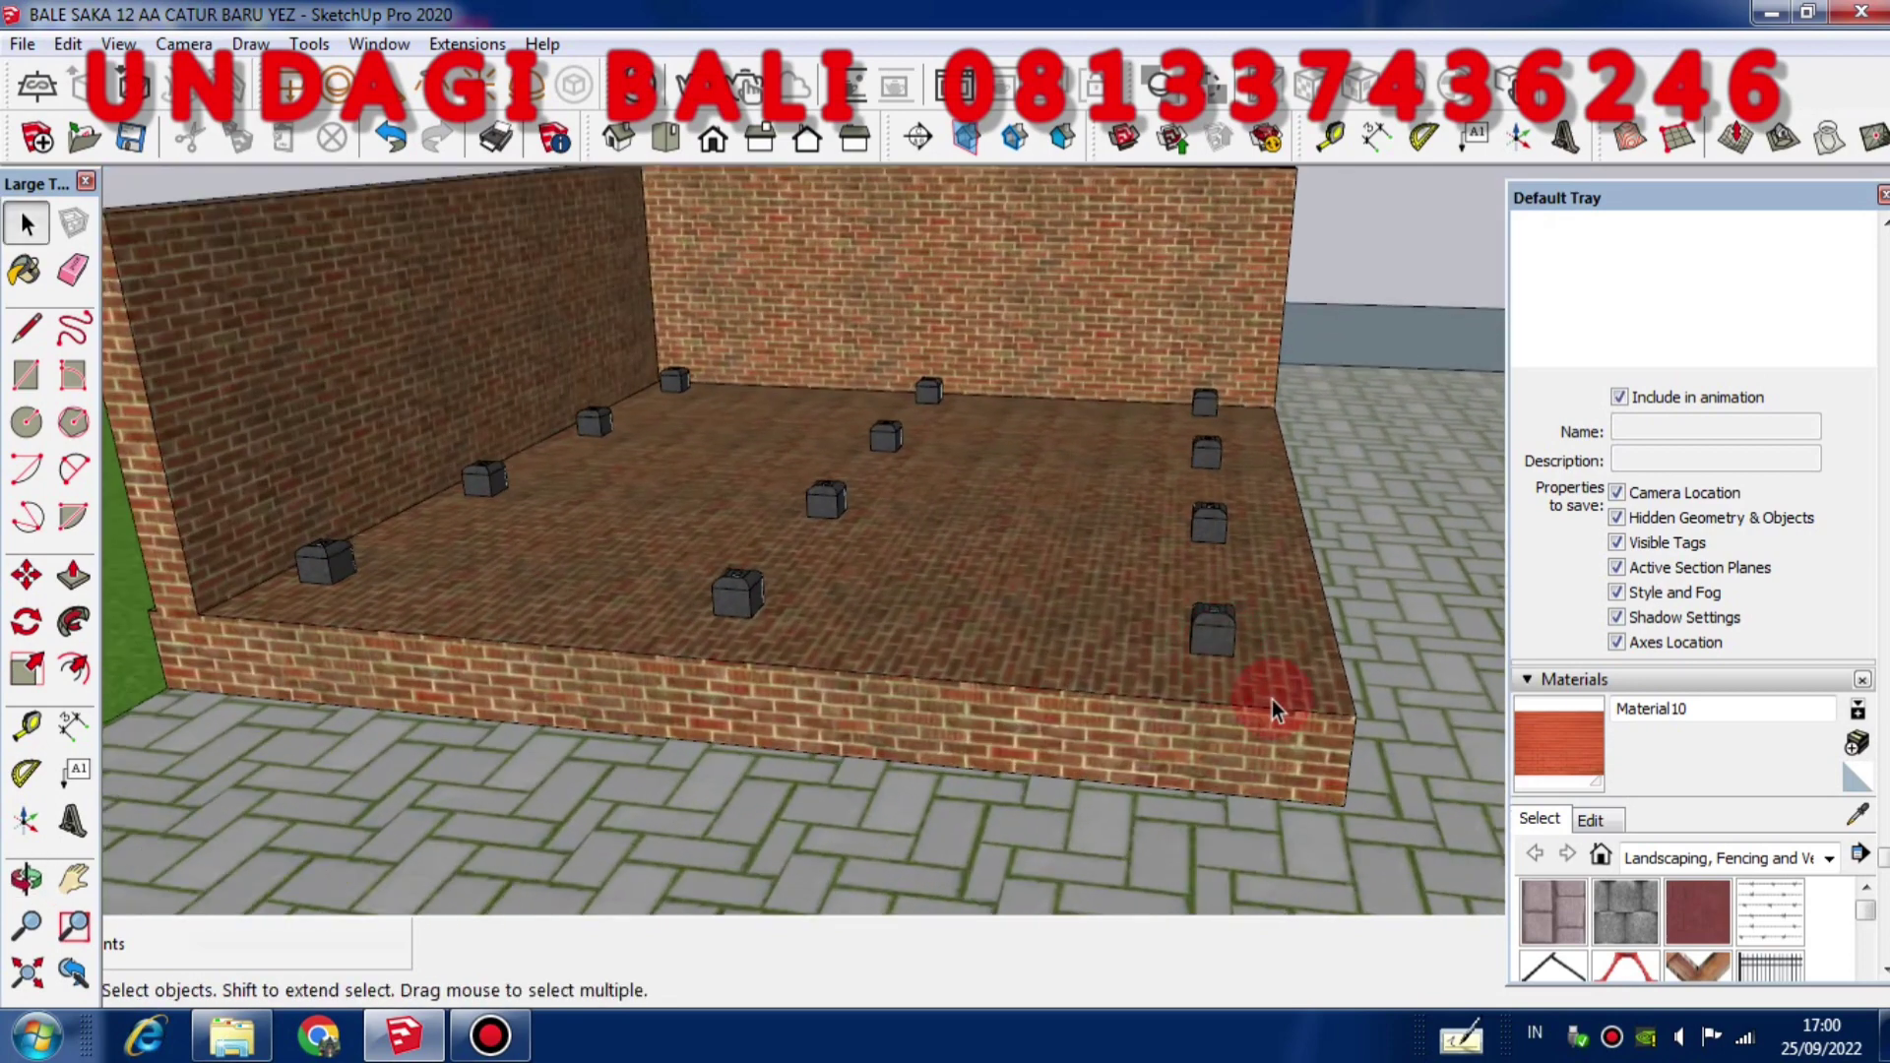
{"action": "scroll", "coordinate": [1272, 699], "scroll_direction": "down", "scroll_amount": 2}
{"action": "scroll", "coordinate": [783, 675], "scroll_direction": "down", "scroll_amount": 2}
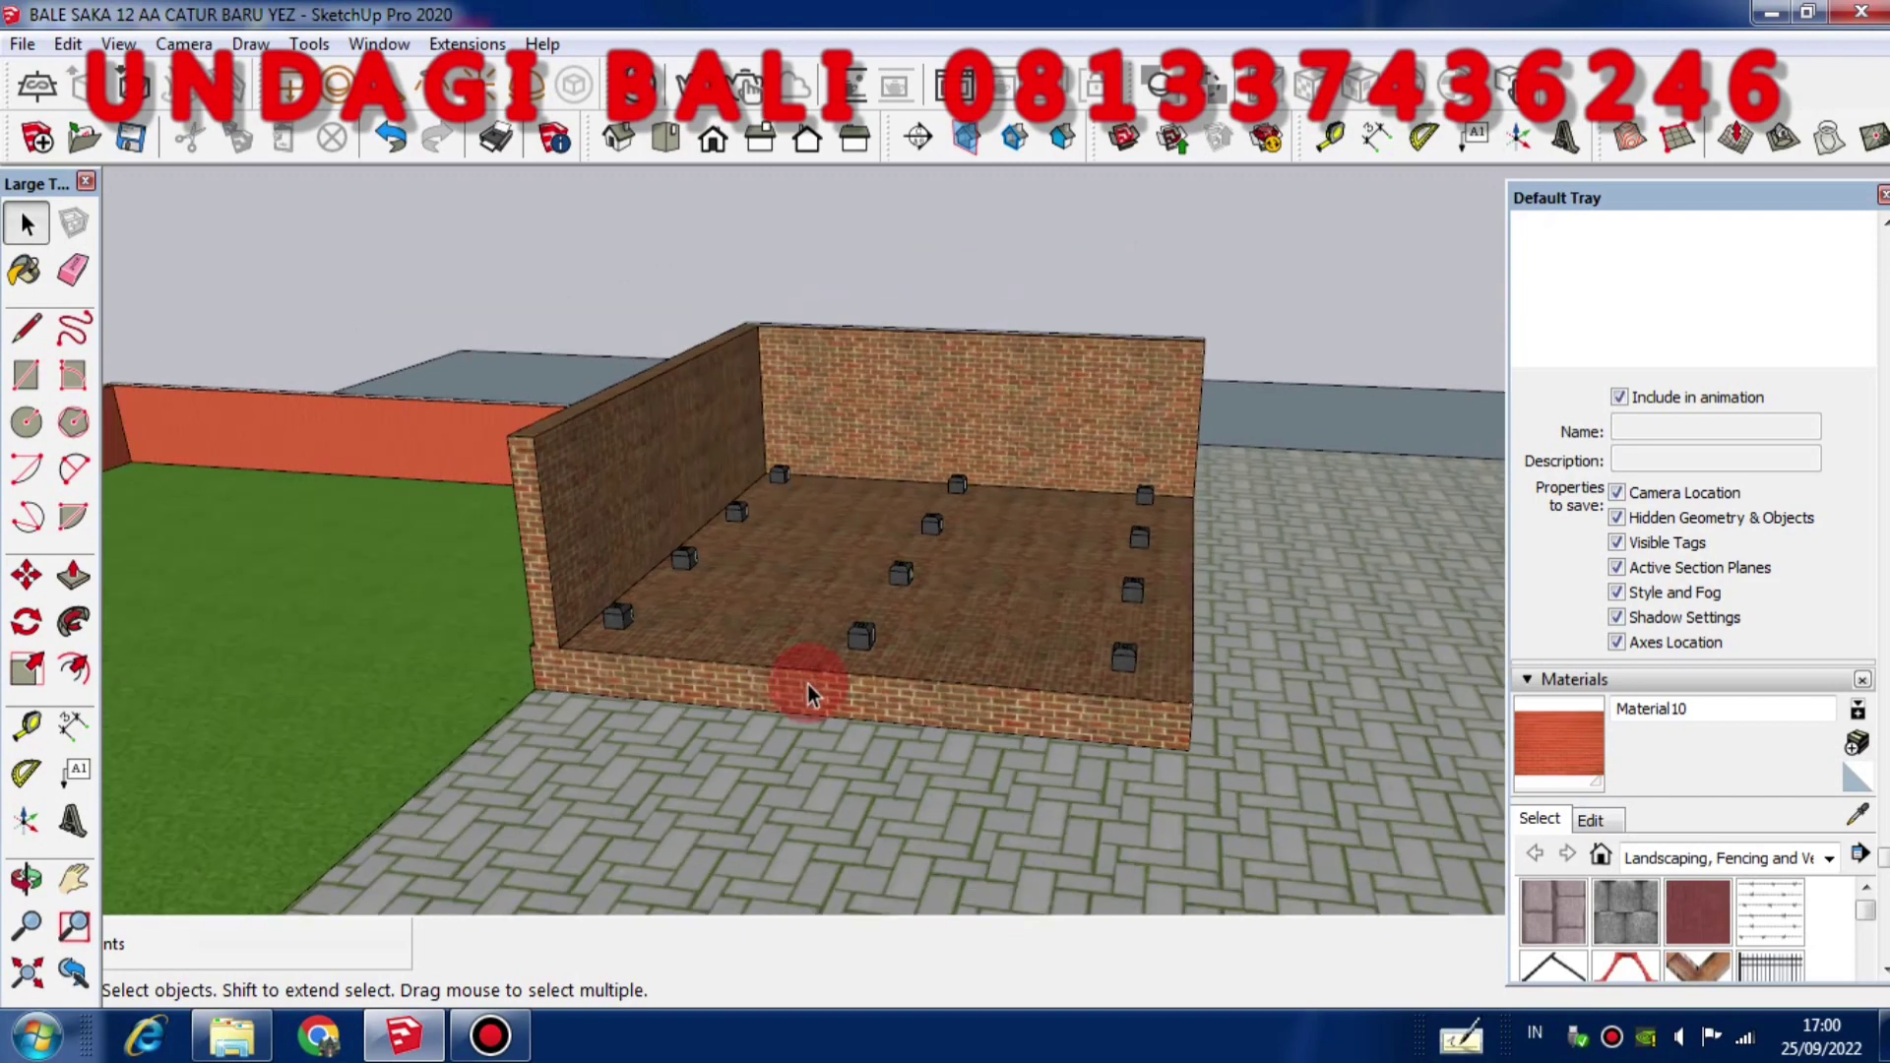
Inspect the pavilion base's two brick walls and the footings beside them against the adjoining lawn and boundary wall
{"action": "mouse_move", "coordinate": [809, 687]}
{"action": "middle_mouse_down"}
{"action": "mouse_move", "coordinate": [1137, 678]}
{"action": "mouse_move", "coordinate": [657, 758]}
{"action": "mouse_move", "coordinate": [506, 759]}
{"action": "mouse_move", "coordinate": [409, 663]}
{"action": "mouse_move", "coordinate": [797, 653]}
{"action": "middle_mouse_up"}
{"action": "middle_click_drag", "start_coordinate": [1033, 635], "coordinate": [860, 594]}
{"action": "middle_click_drag", "start_coordinate": [1081, 595], "coordinate": [979, 729]}
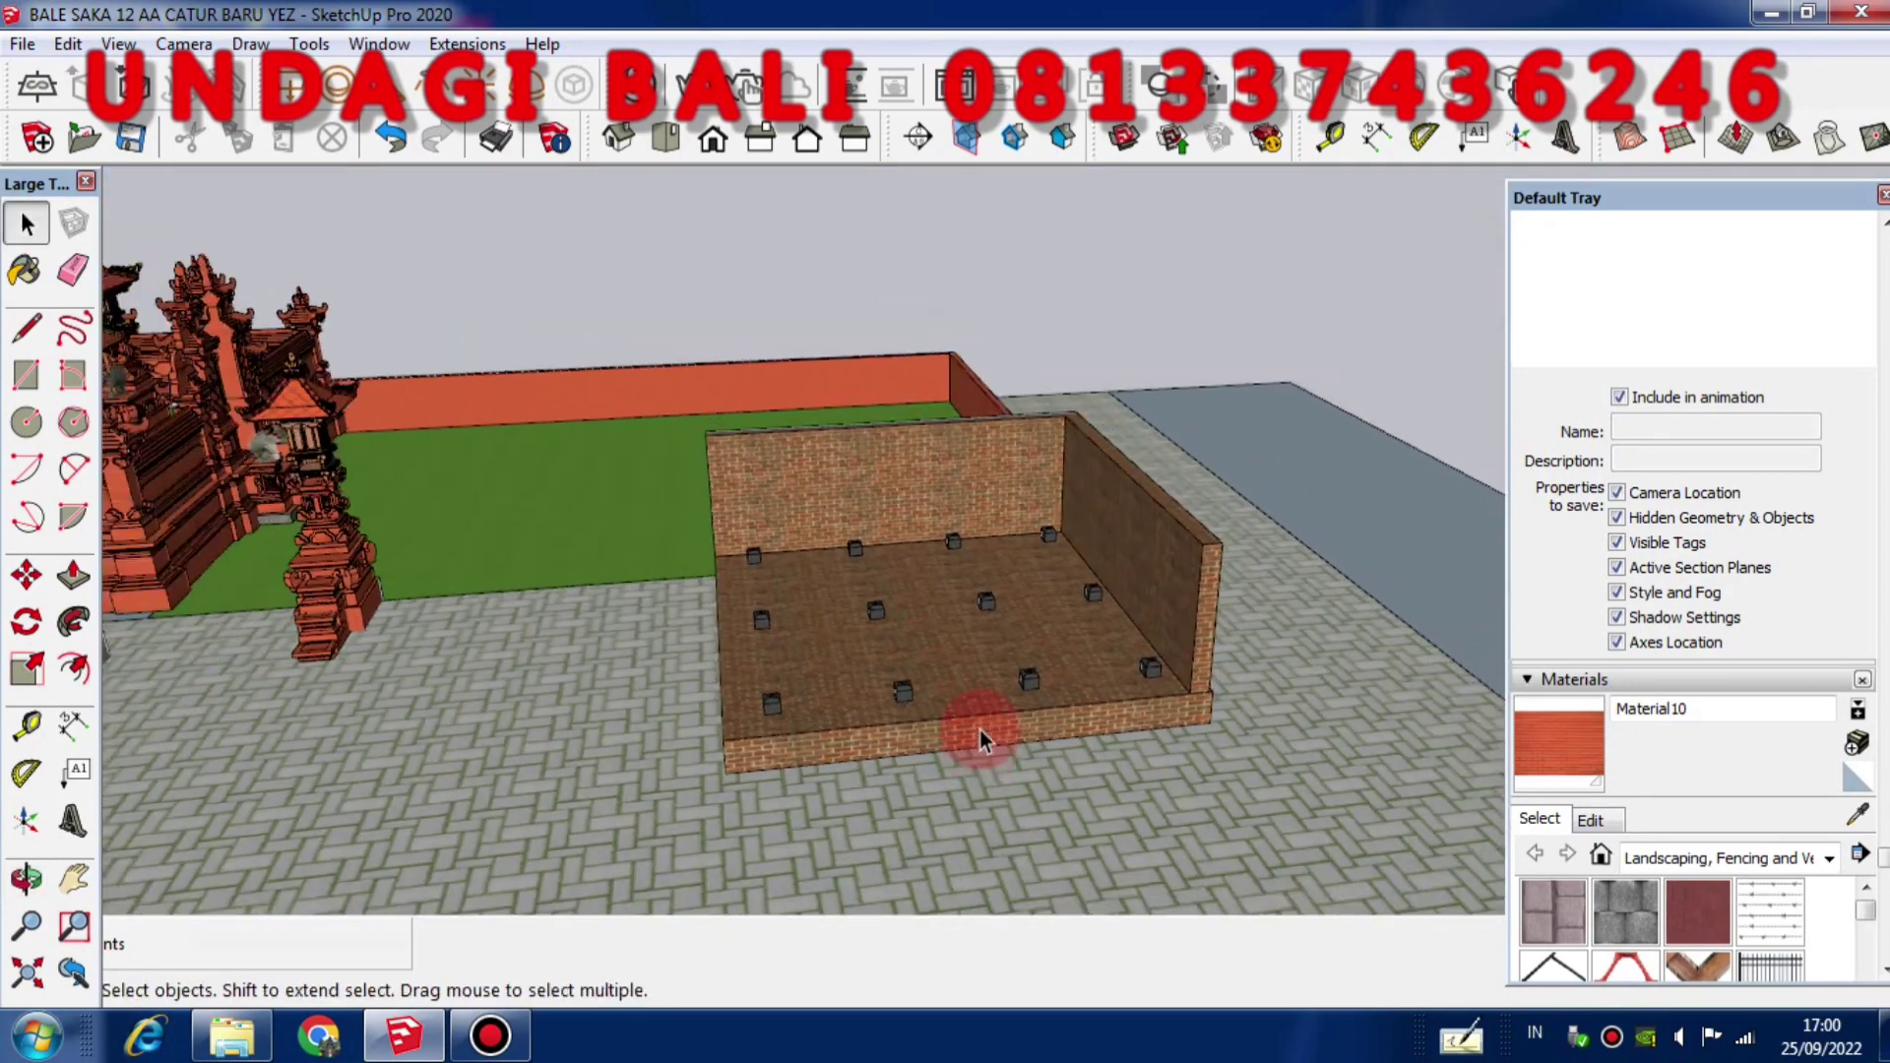
{"action": "middle_click_drag", "start_coordinate": [824, 508], "coordinate": [928, 583]}
{"action": "scroll", "coordinate": [924, 605], "scroll_direction": "up", "scroll_amount": 3}
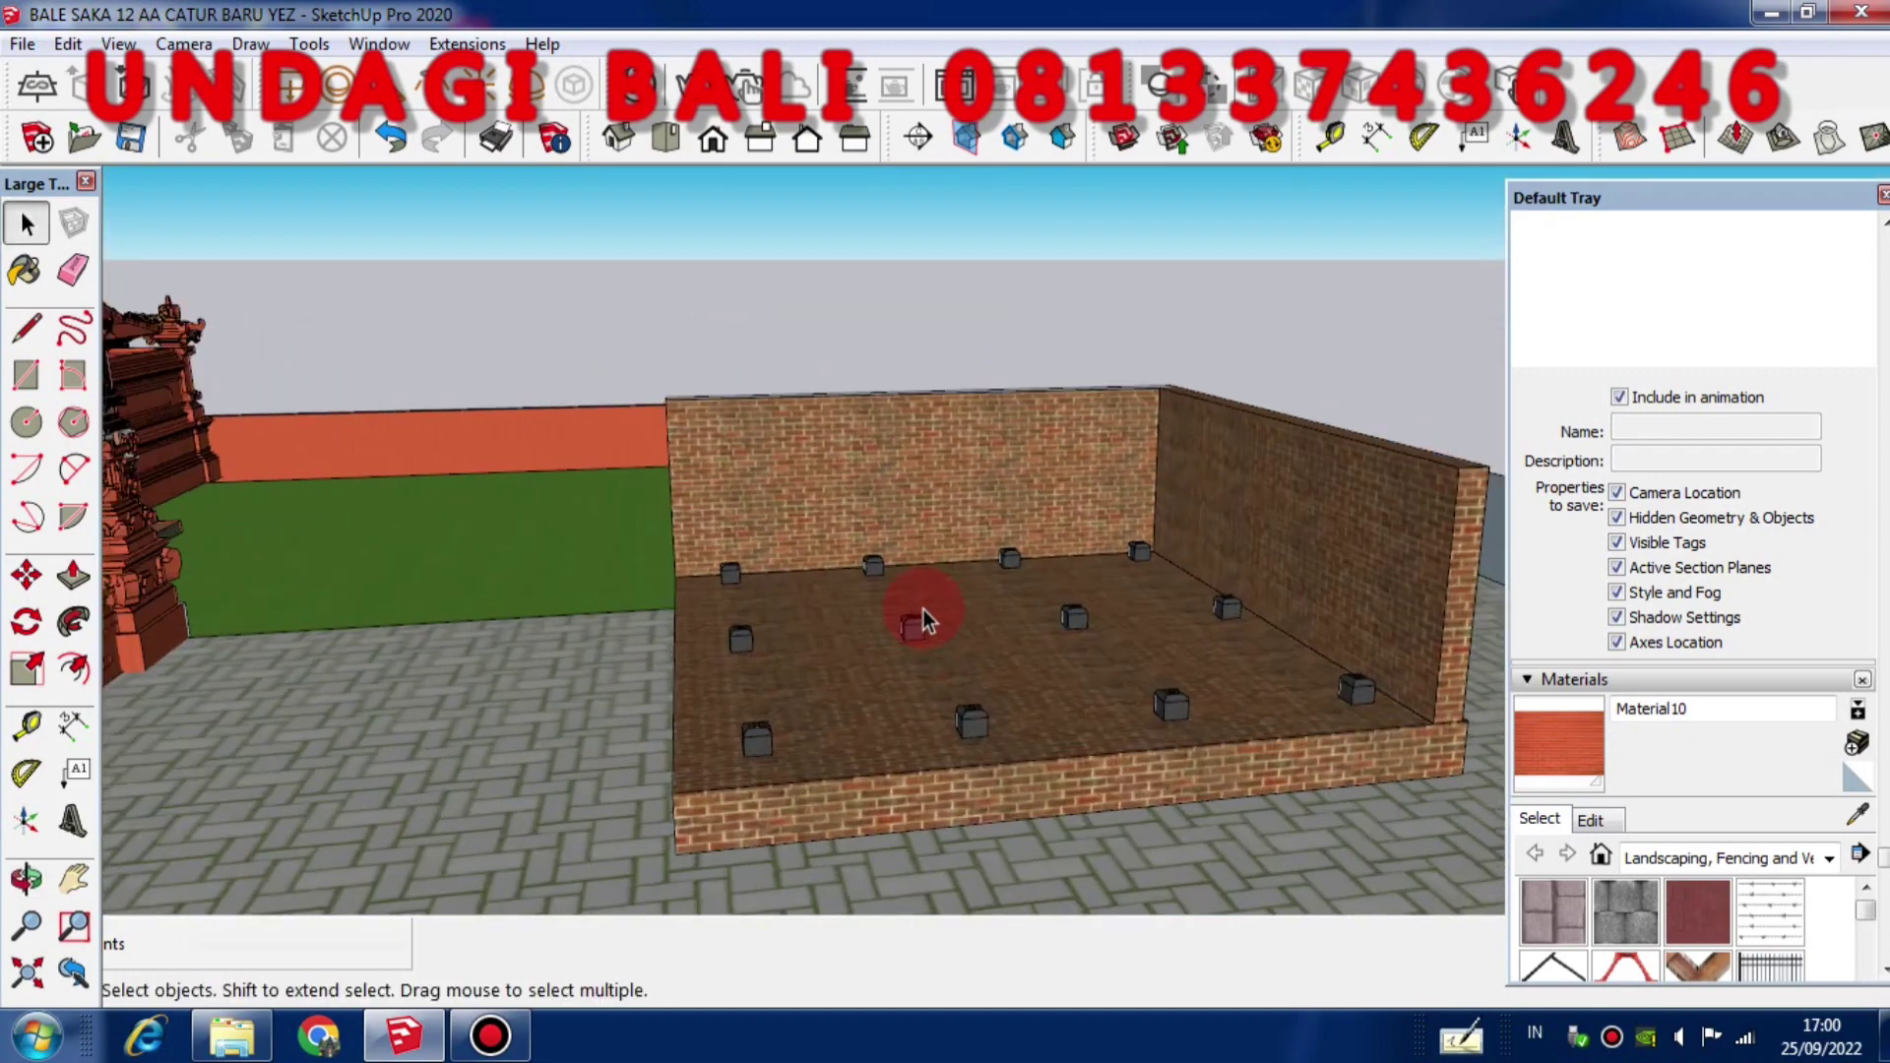
{"action": "scroll", "coordinate": [709, 782], "scroll_direction": "down", "scroll_amount": 2}
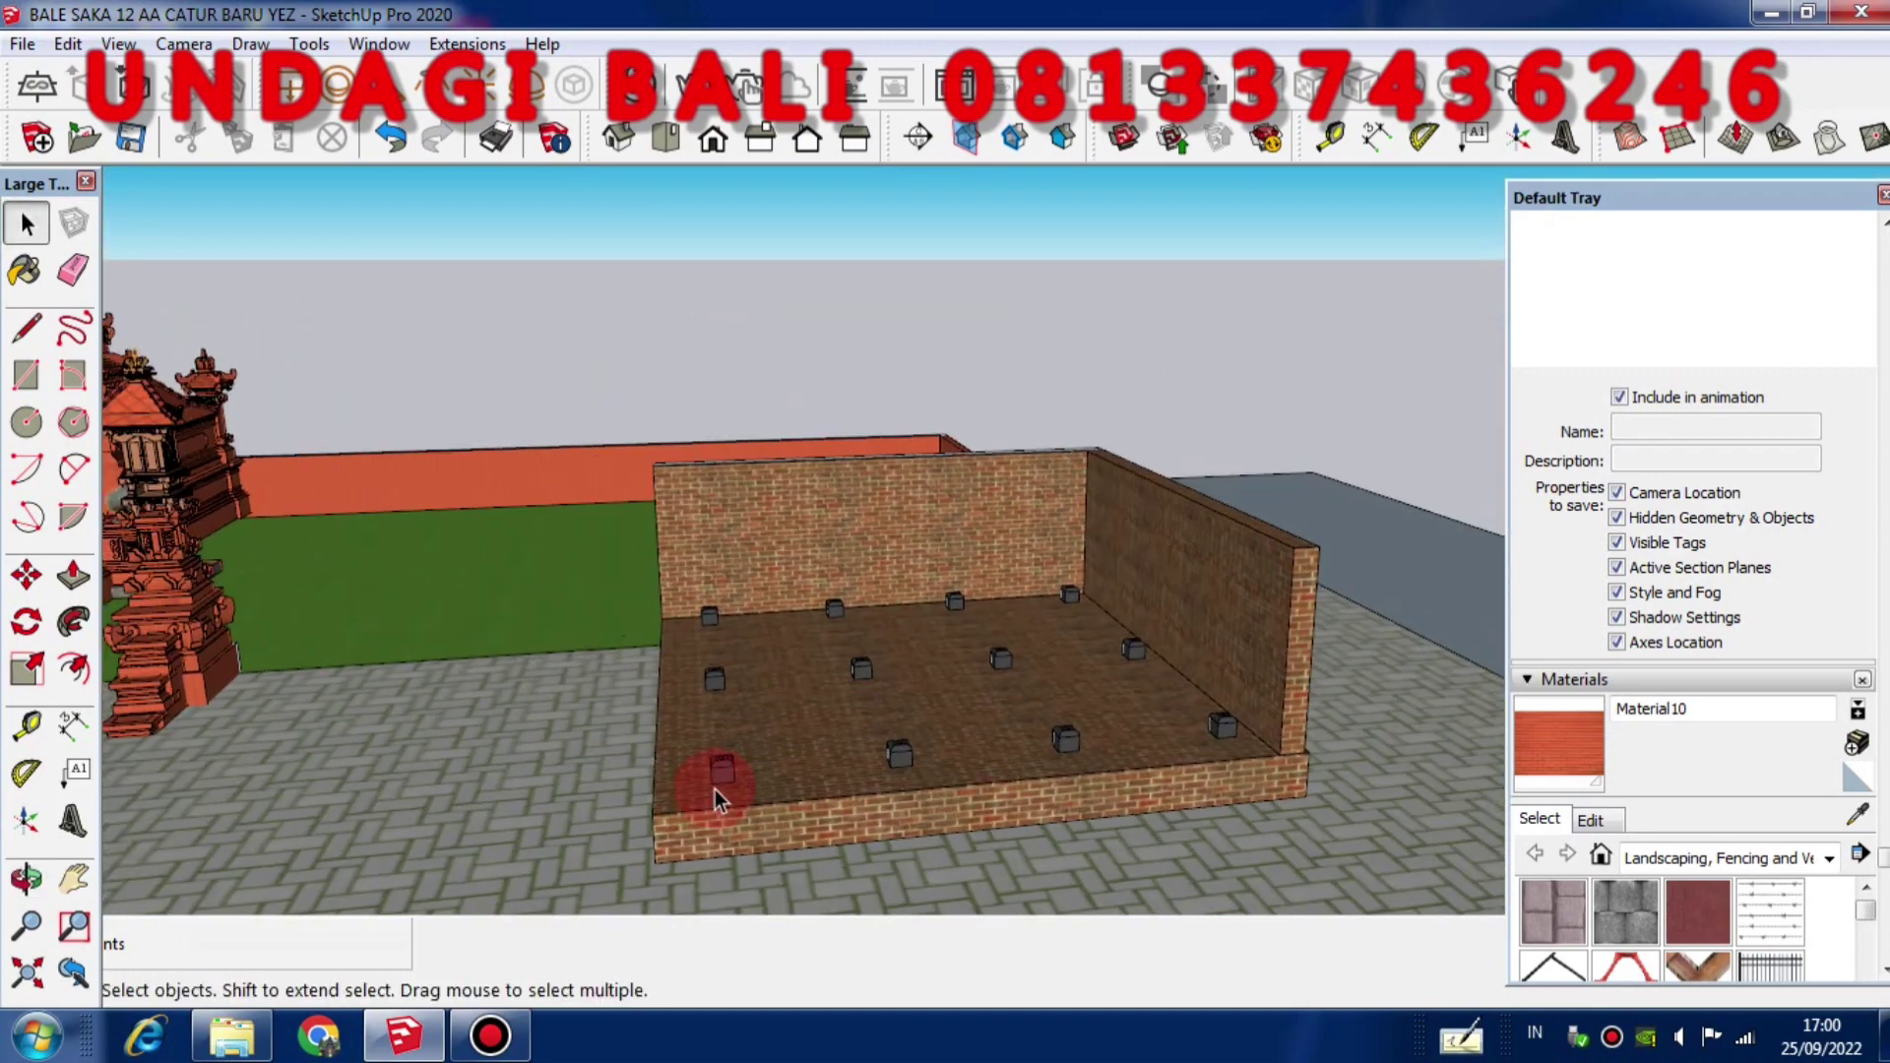
{"action": "middle_click_drag", "start_coordinate": [718, 776], "coordinate": [858, 782]}
{"action": "scroll", "coordinate": [746, 776], "scroll_direction": "up", "scroll_amount": 2}
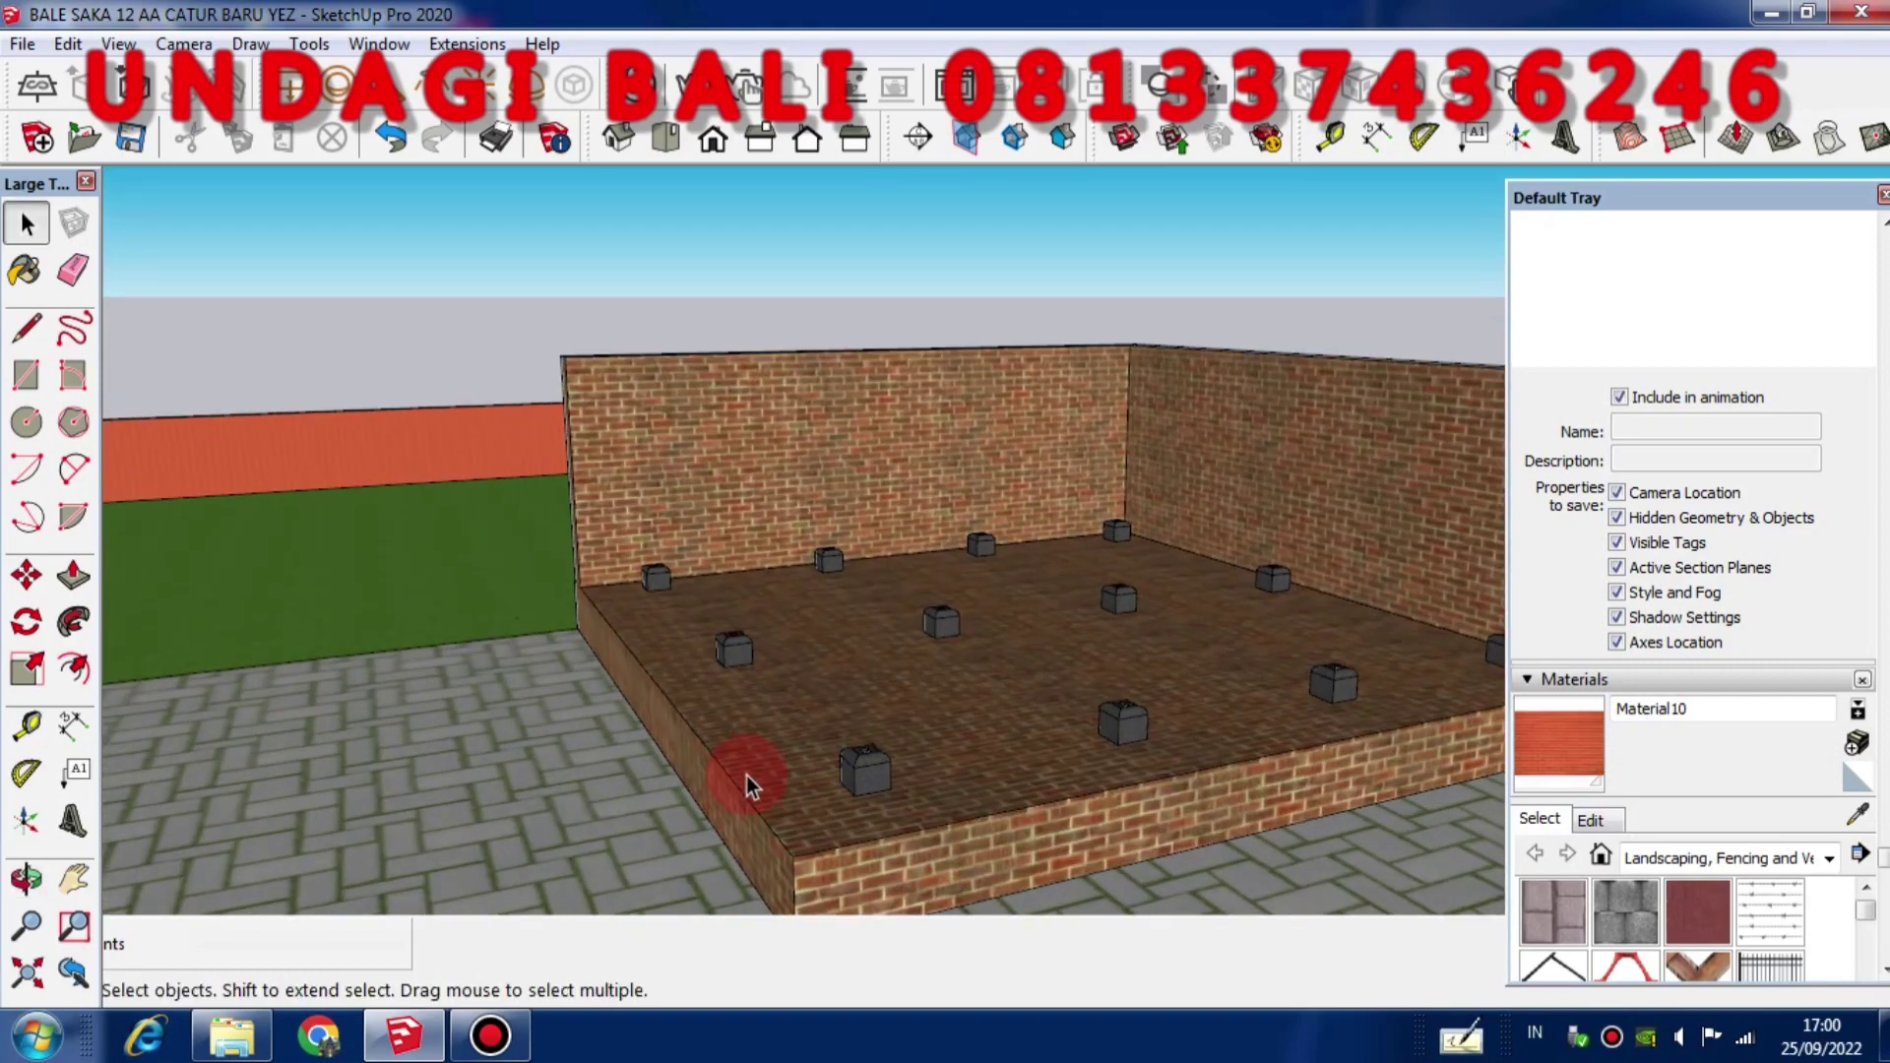
{"action": "scroll", "coordinate": [736, 726], "scroll_direction": "down", "scroll_amount": 2}
{"action": "middle_click_drag", "start_coordinate": [726, 725], "coordinate": [786, 510]}
{"action": "scroll", "coordinate": [785, 504], "scroll_direction": "up", "scroll_amount": 2}
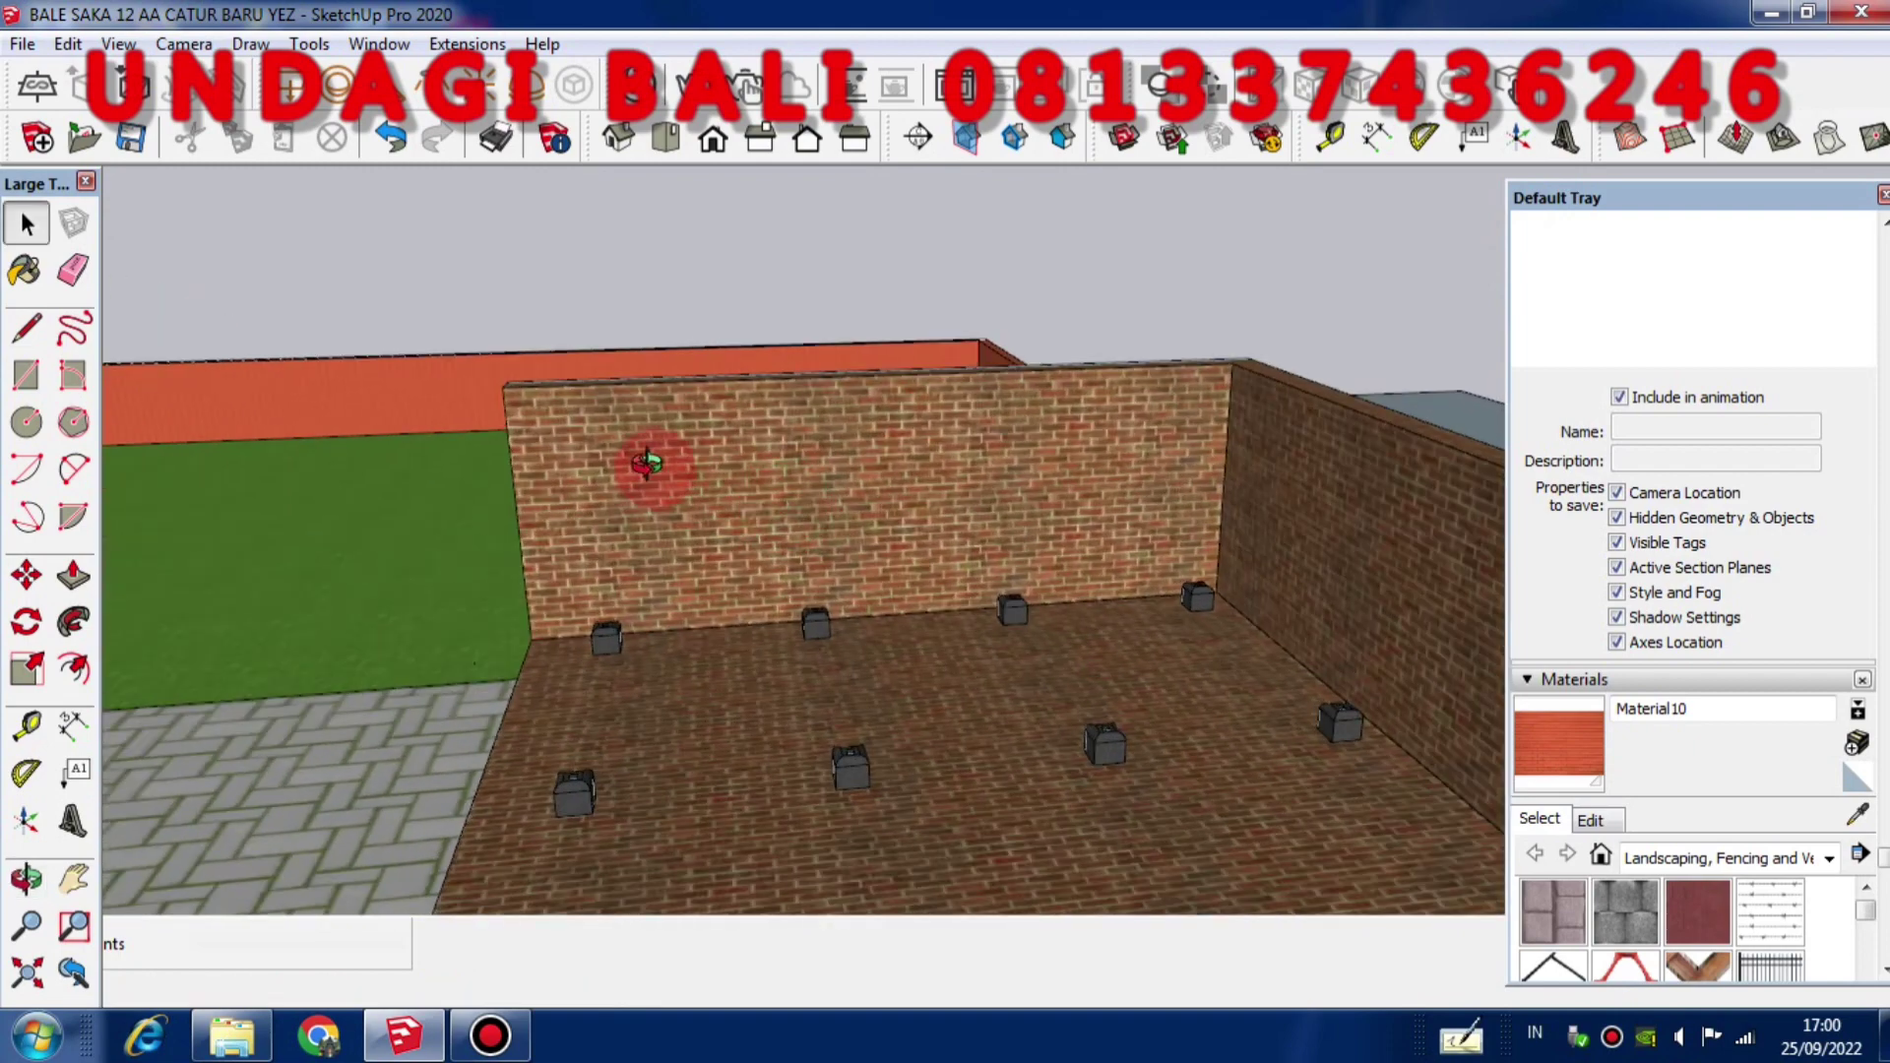
{"action": "middle_click_drag", "start_coordinate": [641, 464], "coordinate": [1144, 508]}
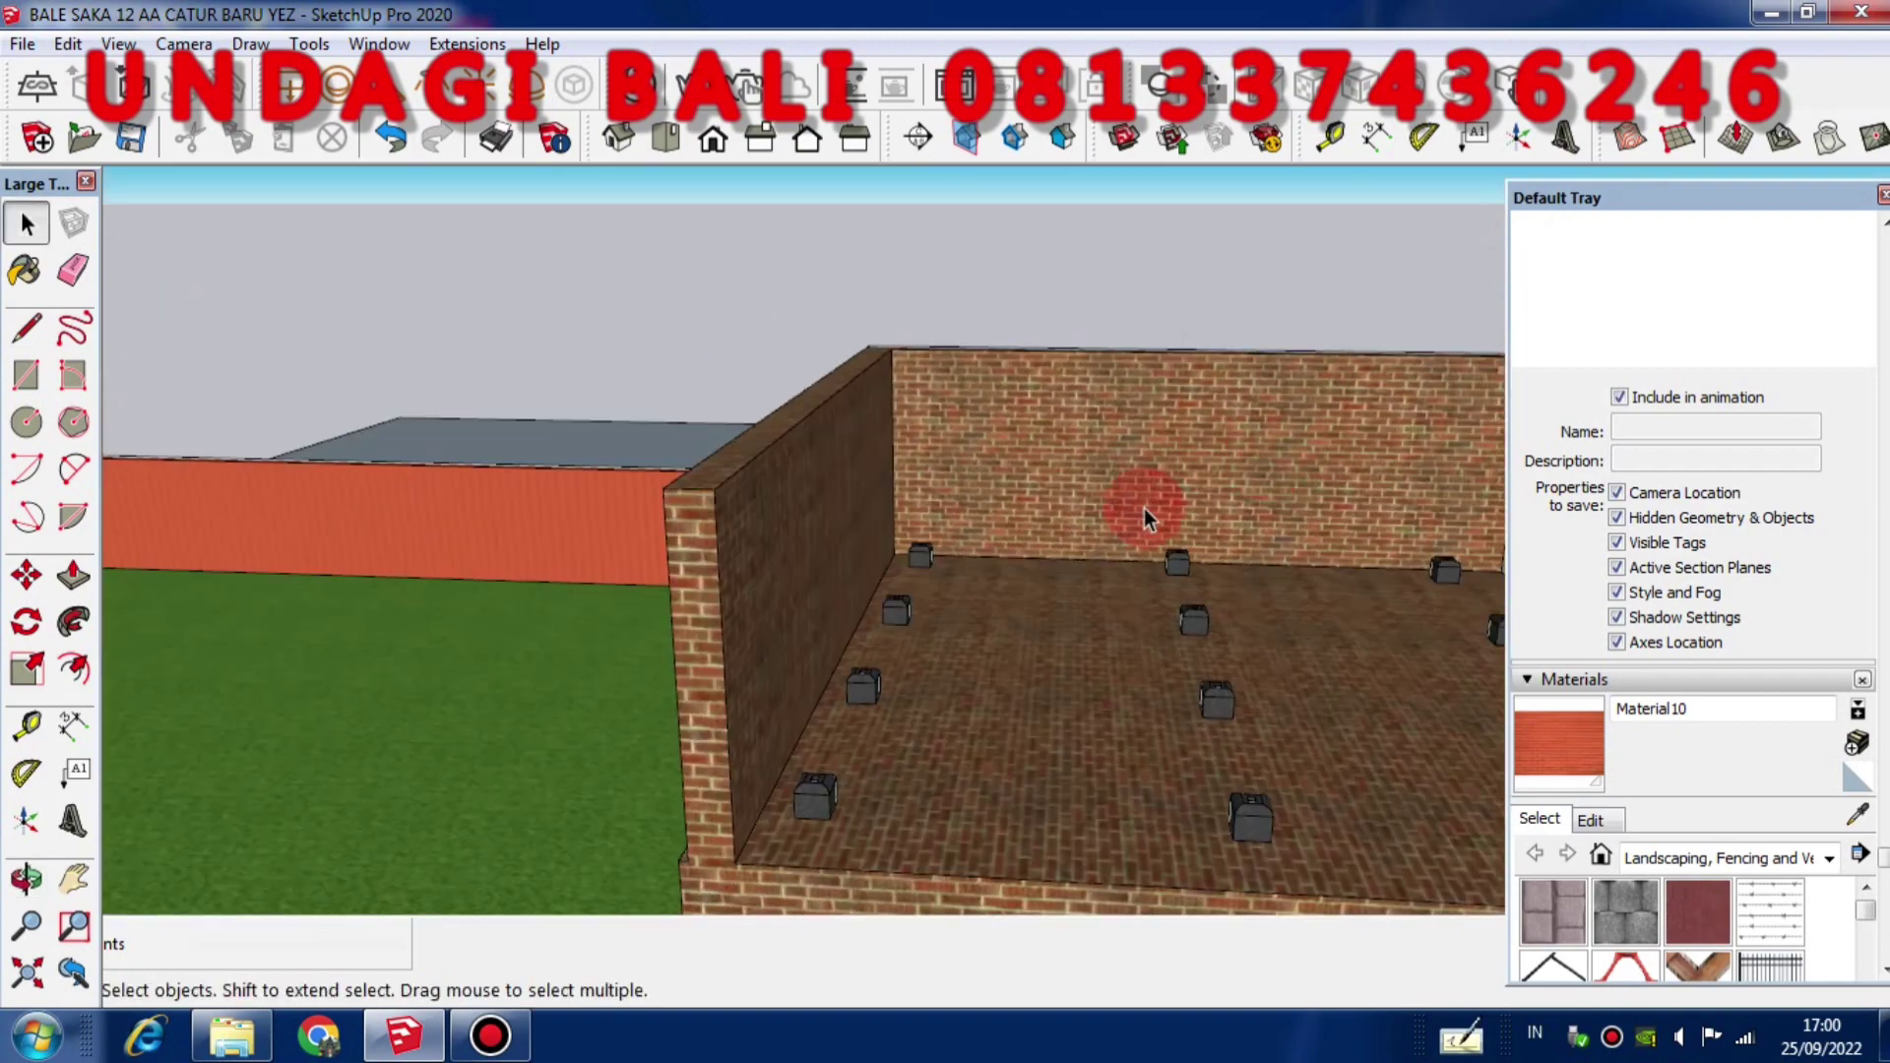
Select the brick pavilion base to examine its overall extent from two sides, and clear the selection
{"action": "left_click", "coordinate": [707, 575]}
{"action": "scroll", "coordinate": [709, 589], "scroll_direction": "down", "scroll_amount": 2}
{"action": "middle_click_drag", "start_coordinate": [709, 591], "coordinate": [724, 571]}
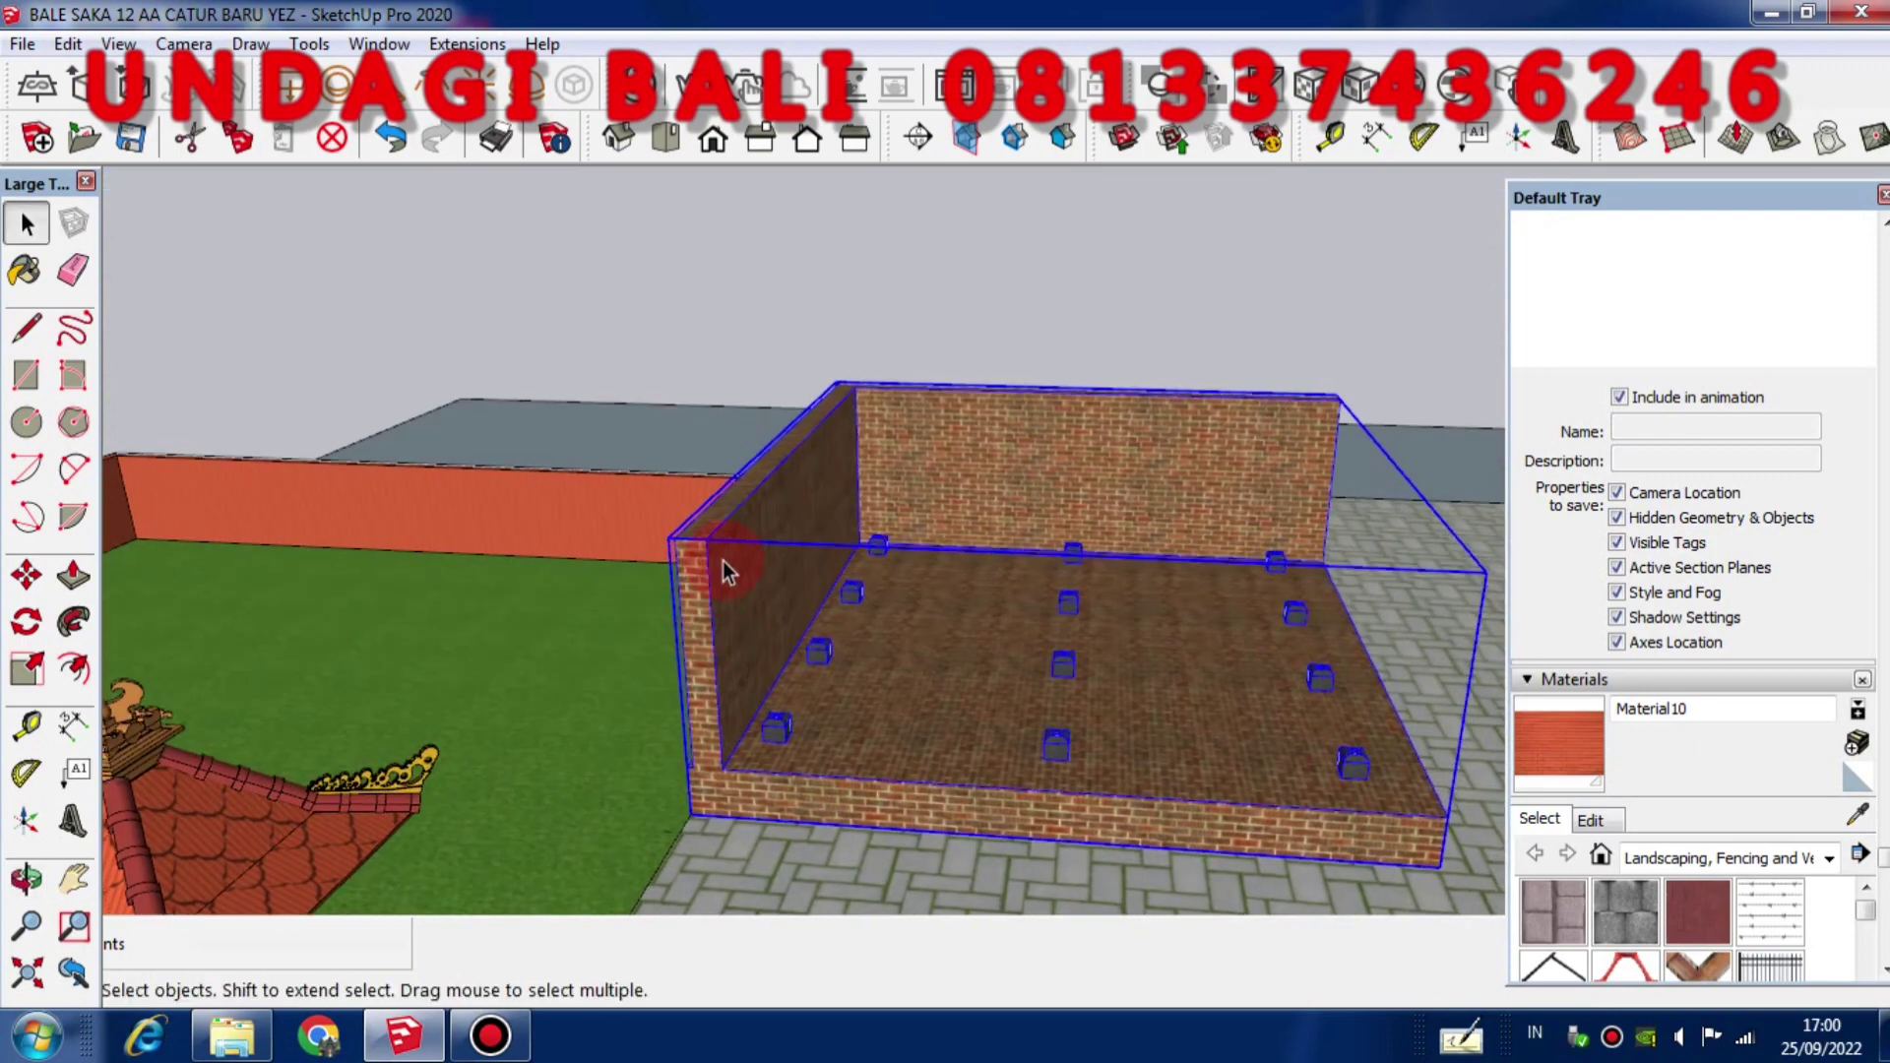
{"action": "middle_click_drag", "start_coordinate": [1178, 447], "coordinate": [689, 529]}
{"action": "scroll", "coordinate": [994, 463], "scroll_direction": "down", "scroll_amount": 2}
{"action": "scroll", "coordinate": [1080, 541], "scroll_direction": "up", "scroll_amount": 3}
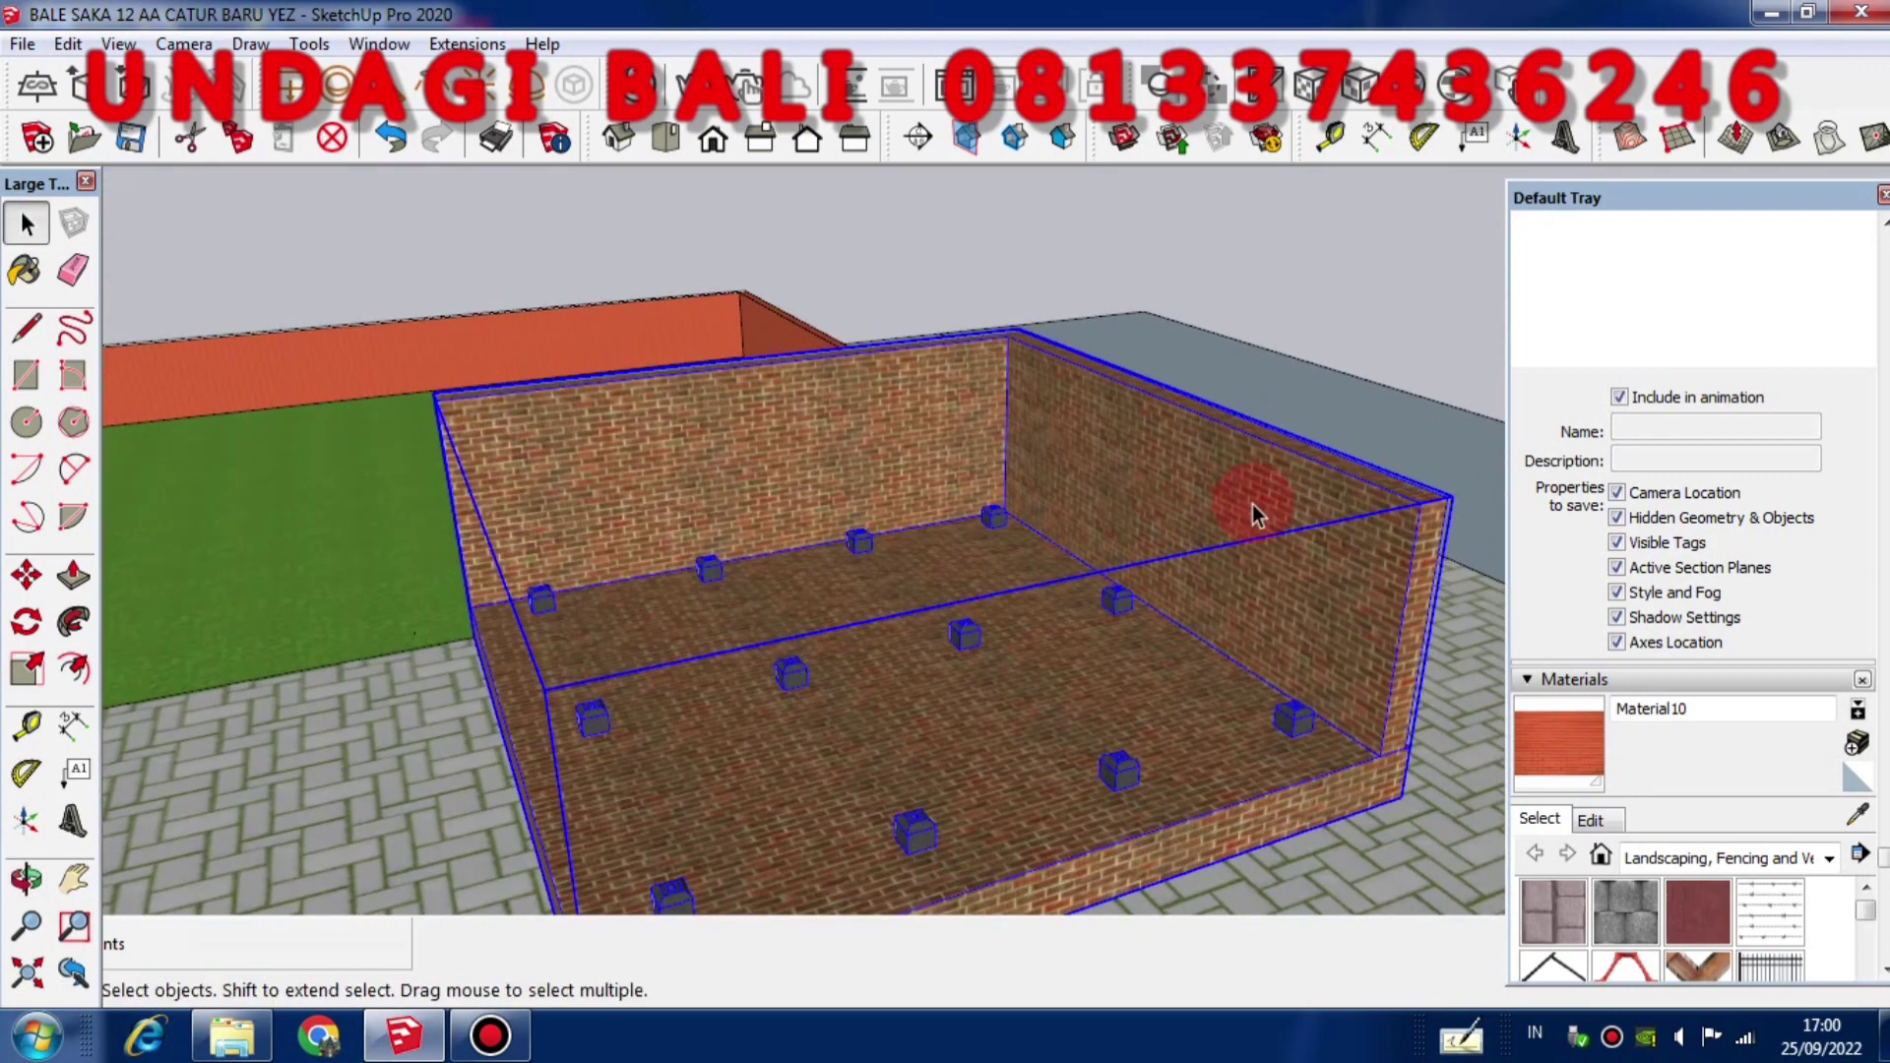
{"action": "scroll", "coordinate": [1252, 504], "scroll_direction": "down", "scroll_amount": 3}
{"action": "scroll", "coordinate": [1252, 501], "scroll_direction": "up", "scroll_amount": 2}
{"action": "scroll", "coordinate": [1250, 499], "scroll_direction": "down", "scroll_amount": 2}
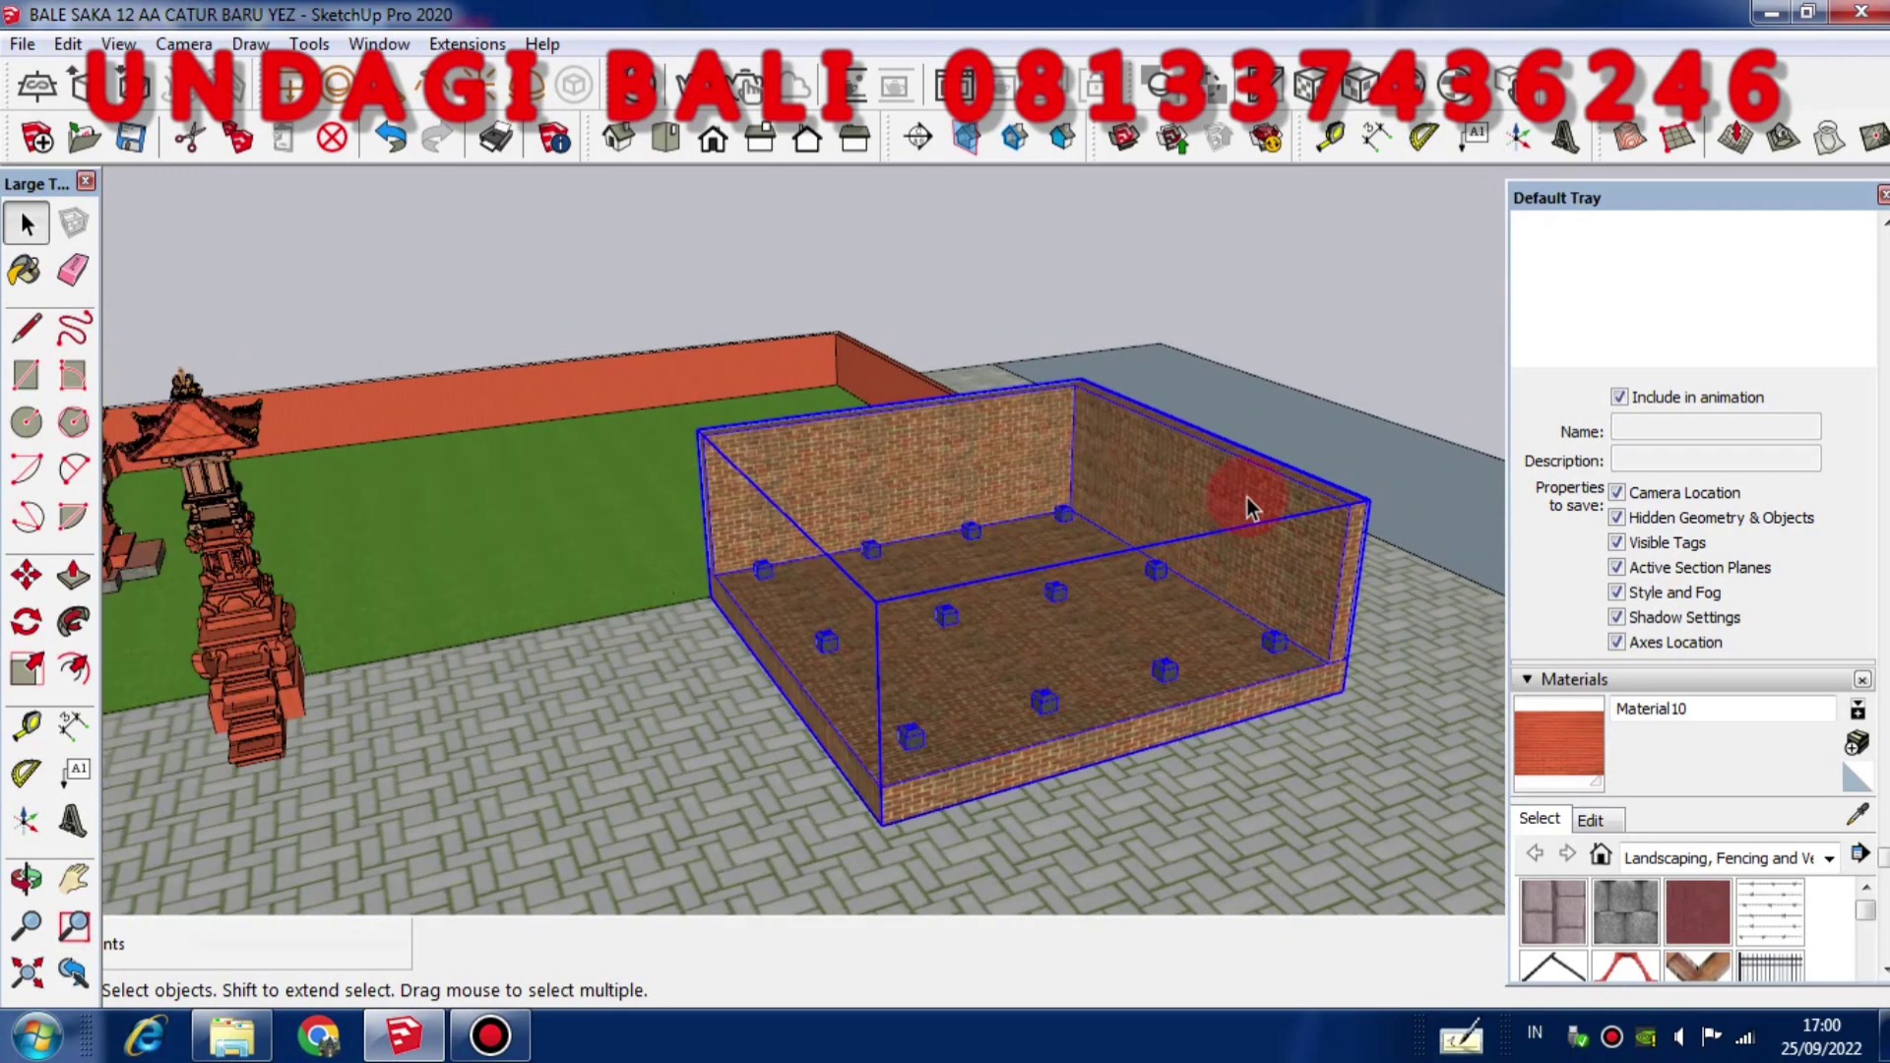
{"action": "left_click", "coordinate": [1376, 286]}
Examine the twelve post footings up close and the pavilion base's position beside the lawn and paved yard
{"action": "scroll", "coordinate": [1139, 726], "scroll_direction": "up", "scroll_amount": 6}
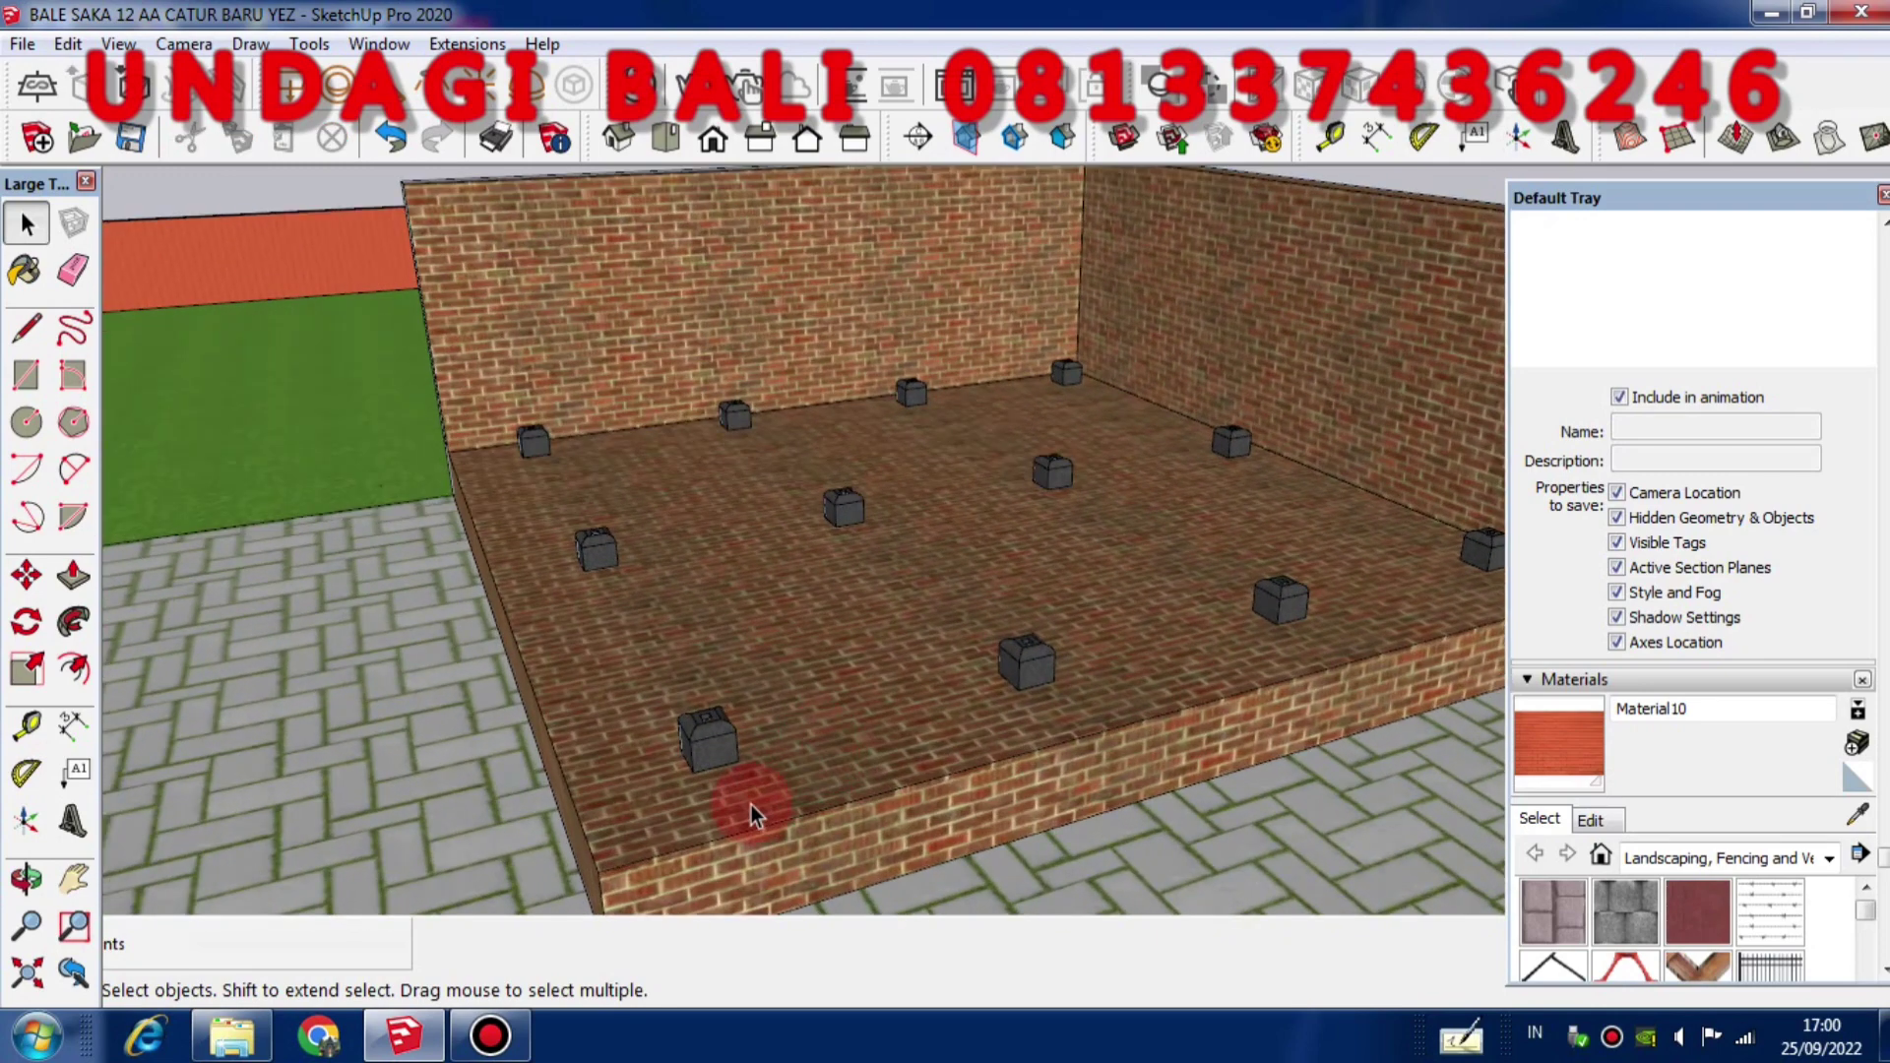
{"action": "scroll", "coordinate": [843, 783], "scroll_direction": "down", "scroll_amount": 3}
{"action": "middle_click_drag", "start_coordinate": [1219, 677], "coordinate": [1132, 631]}
{"action": "scroll", "coordinate": [518, 671], "scroll_direction": "up", "scroll_amount": 8}
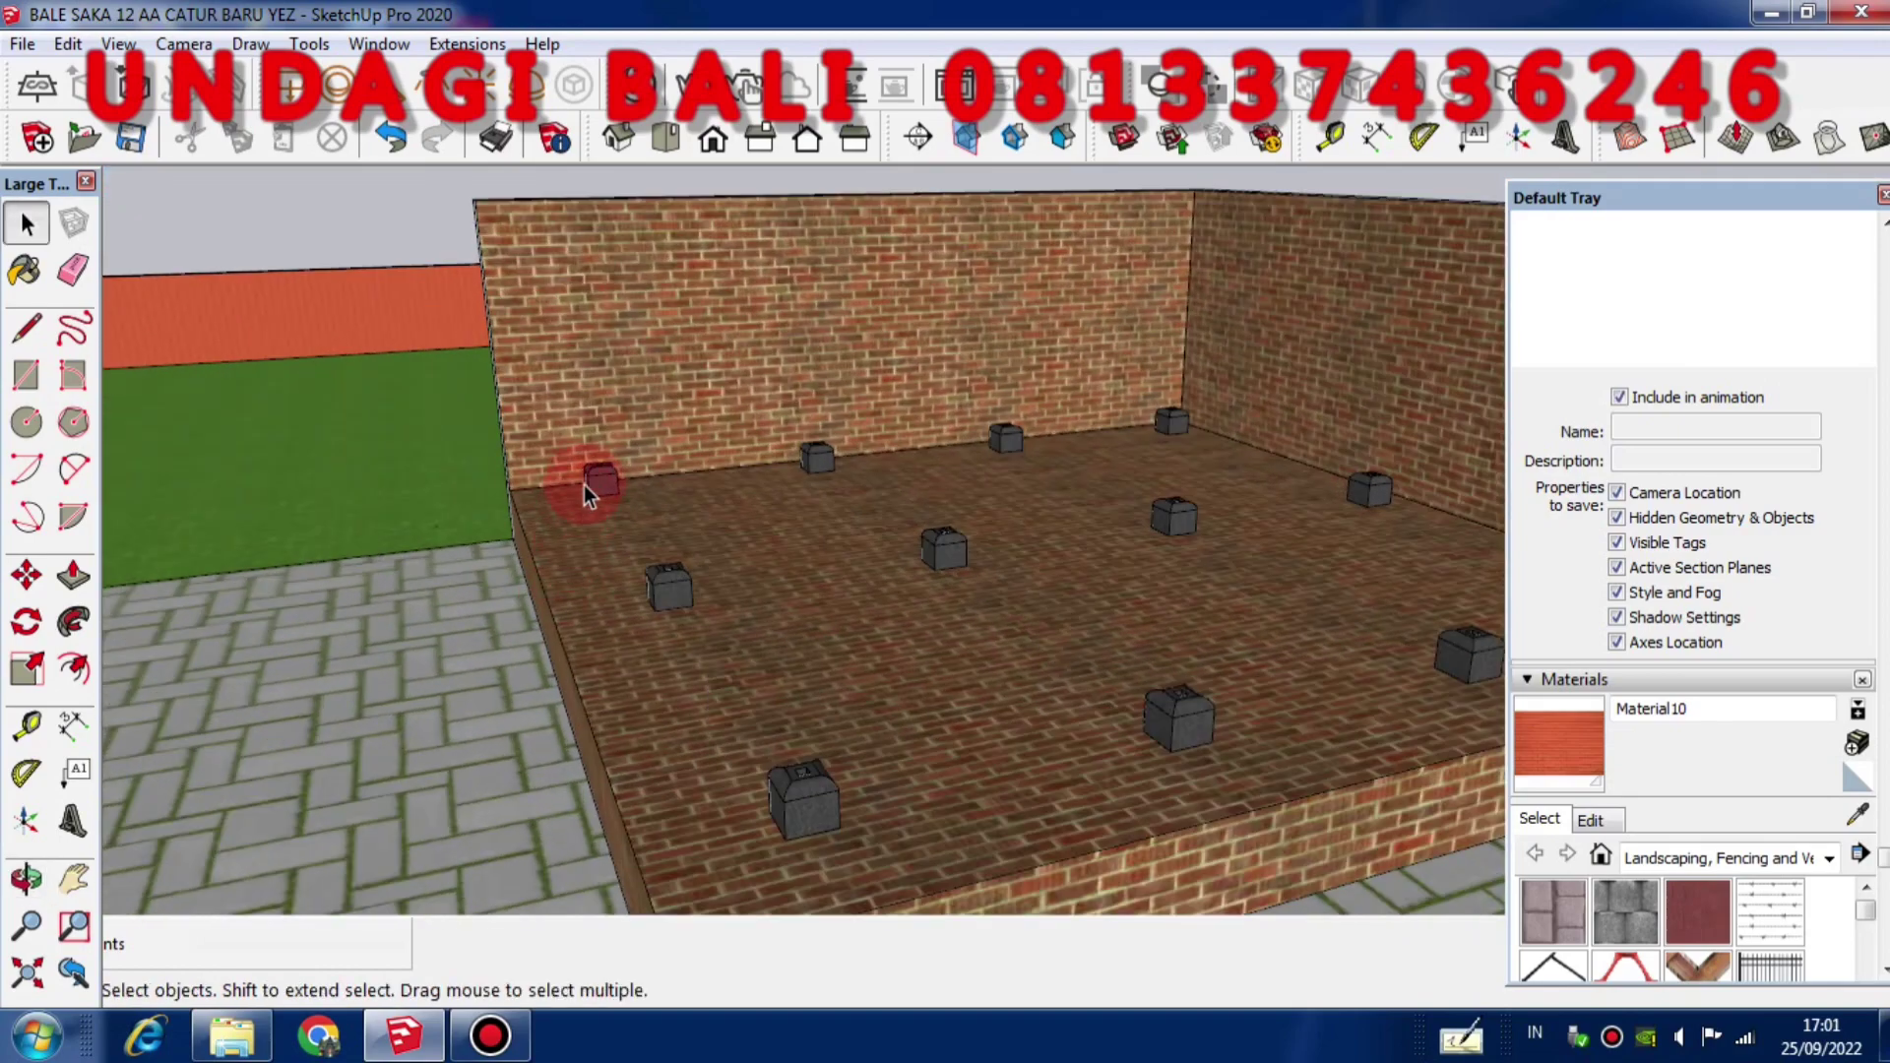
{"action": "scroll", "coordinate": [586, 483], "scroll_direction": "down", "scroll_amount": 8}
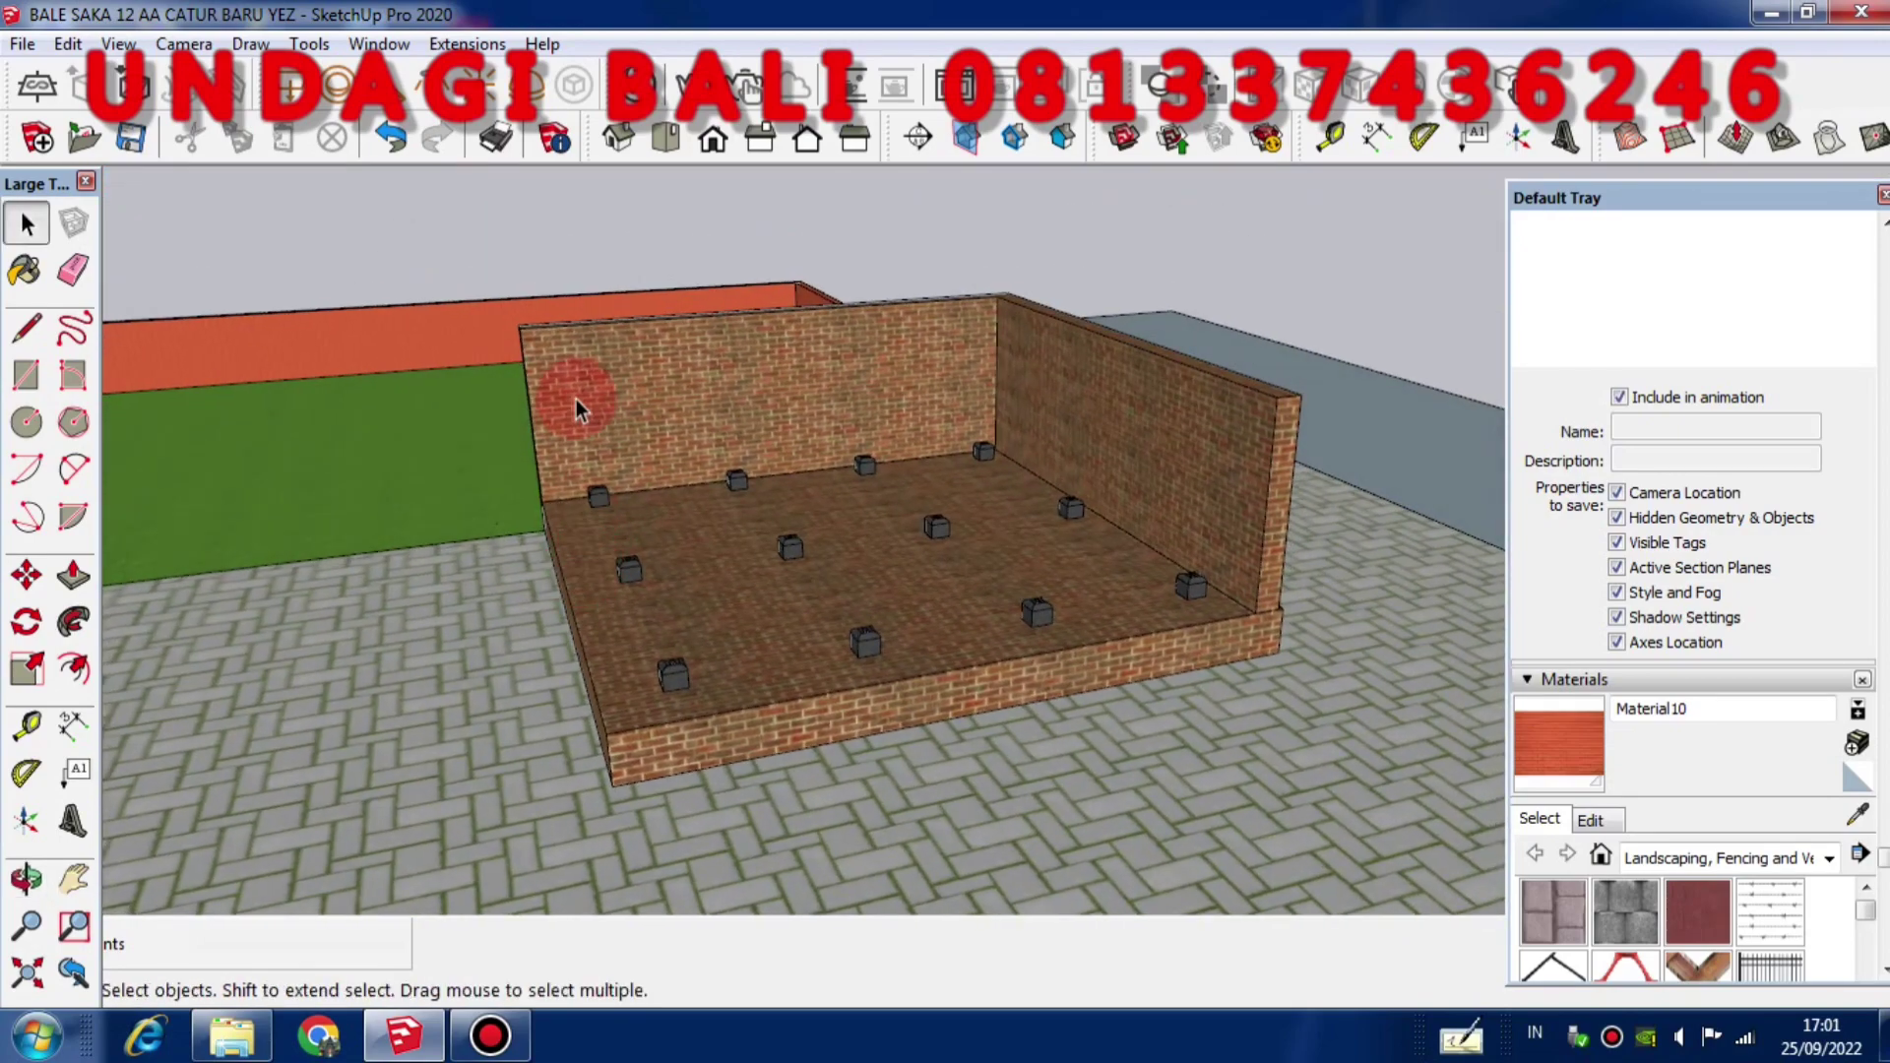
{"action": "middle_click_drag", "start_coordinate": [1266, 430], "coordinate": [1125, 642]}
{"action": "scroll", "coordinate": [919, 505], "scroll_direction": "up", "scroll_amount": 1}
{"action": "scroll", "coordinate": [951, 564], "scroll_direction": "down", "scroll_amount": 3}
{"action": "middle_click_drag", "start_coordinate": [959, 648], "coordinate": [1055, 620]}
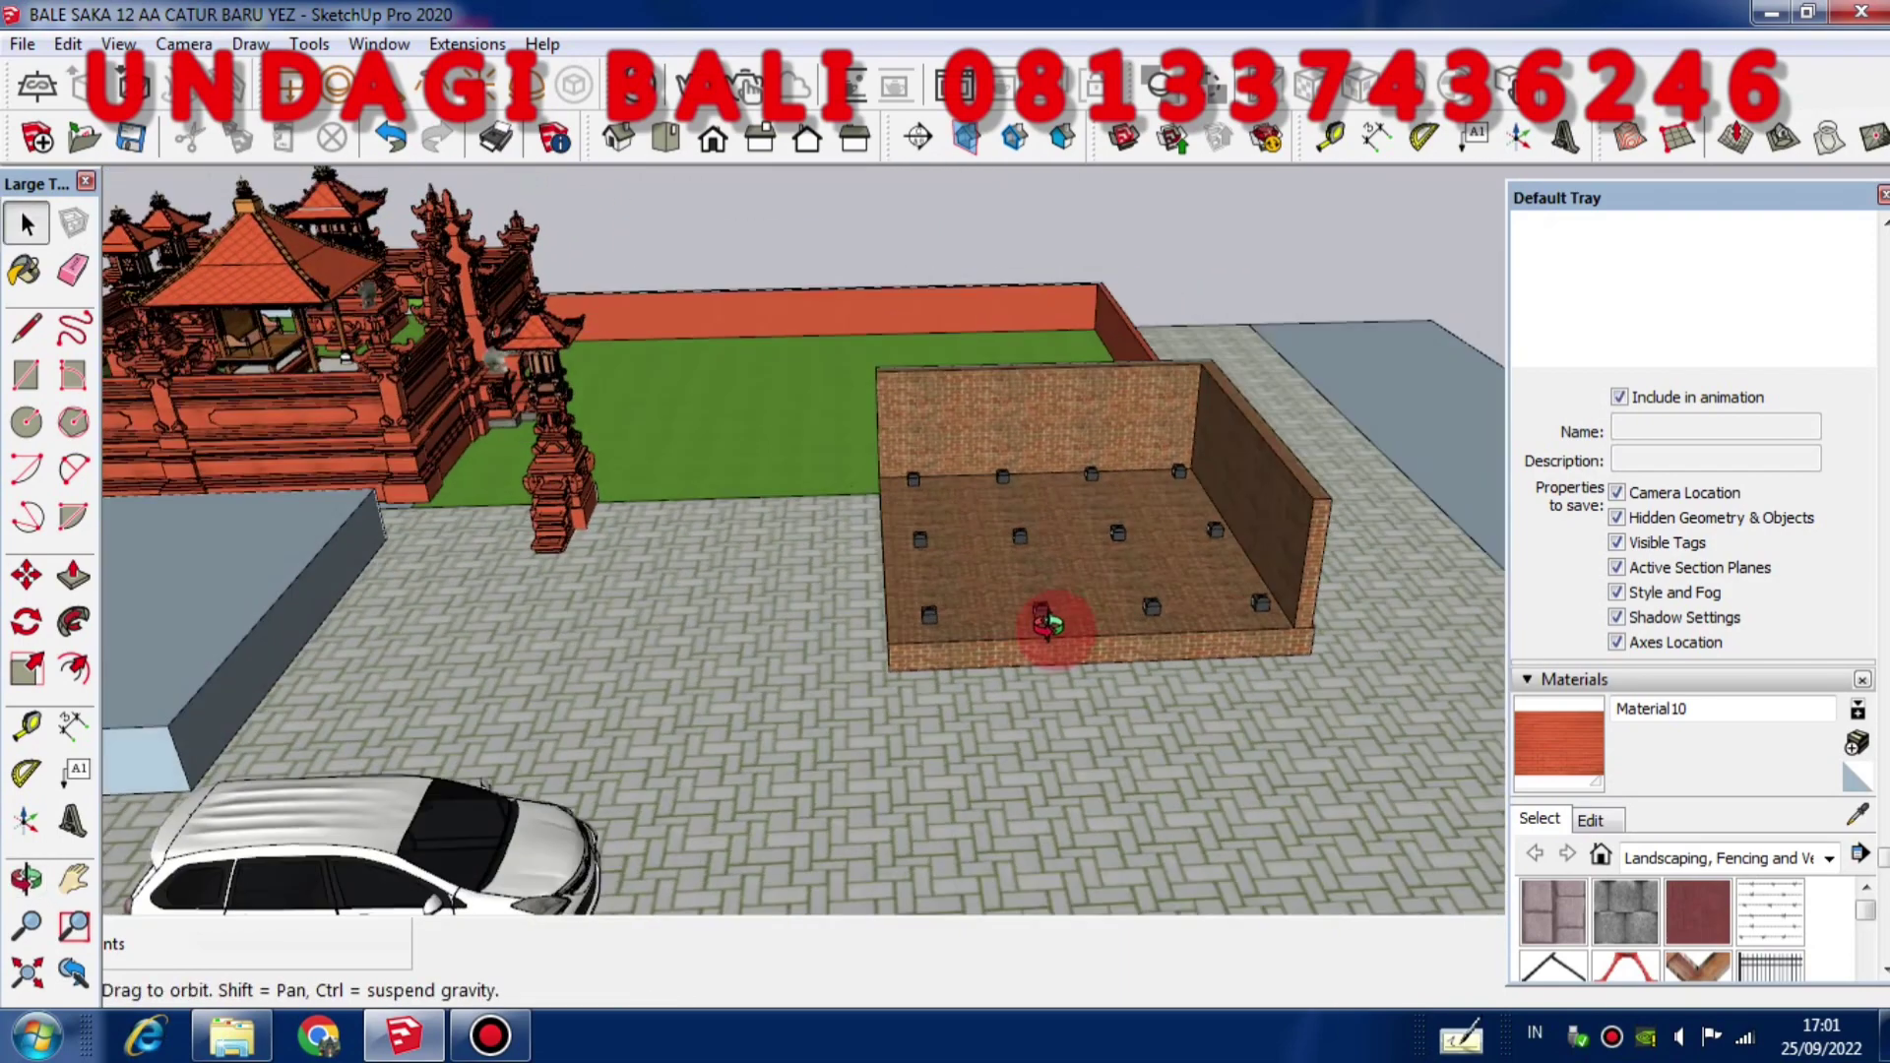
Add a linear dimension along the front bottom edge of the brick pavilion base, placed on the paving in front
{"action": "scroll", "coordinate": [1055, 683], "scroll_direction": "down", "scroll_amount": 3}
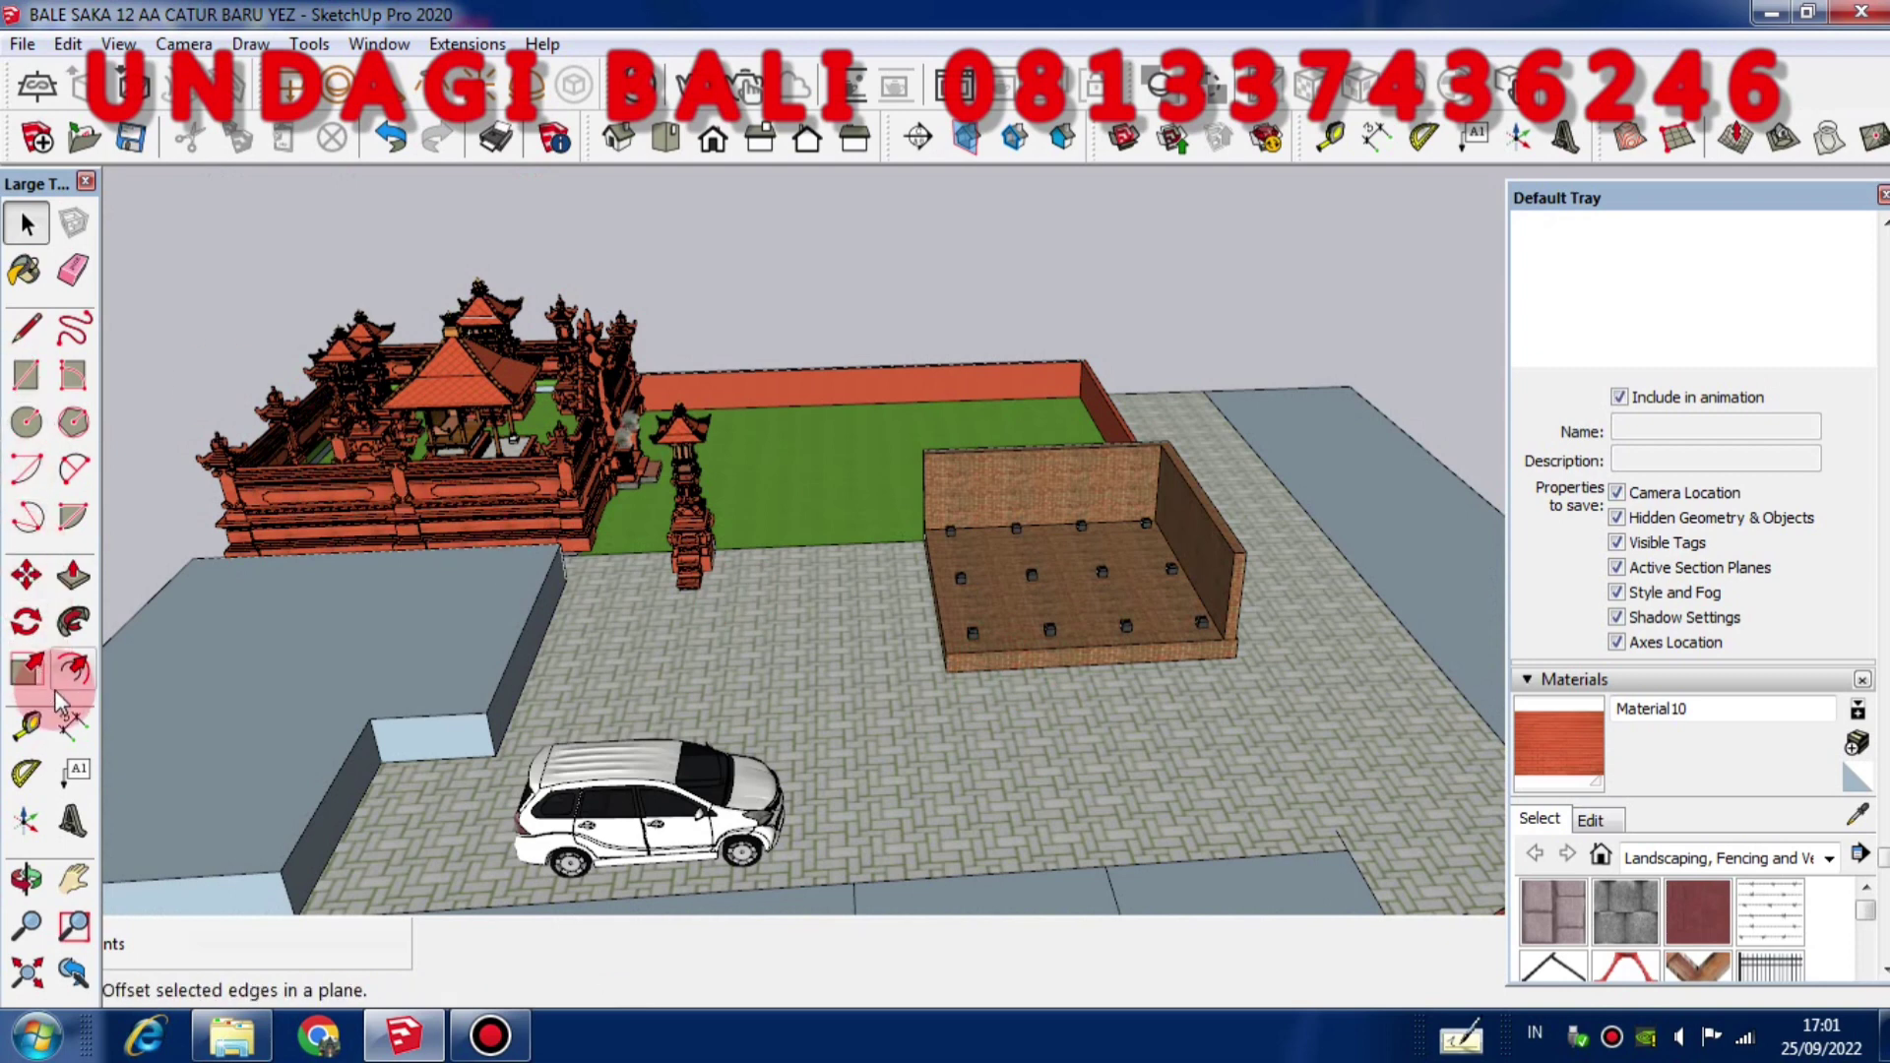
{"action": "left_click", "coordinate": [73, 726]}
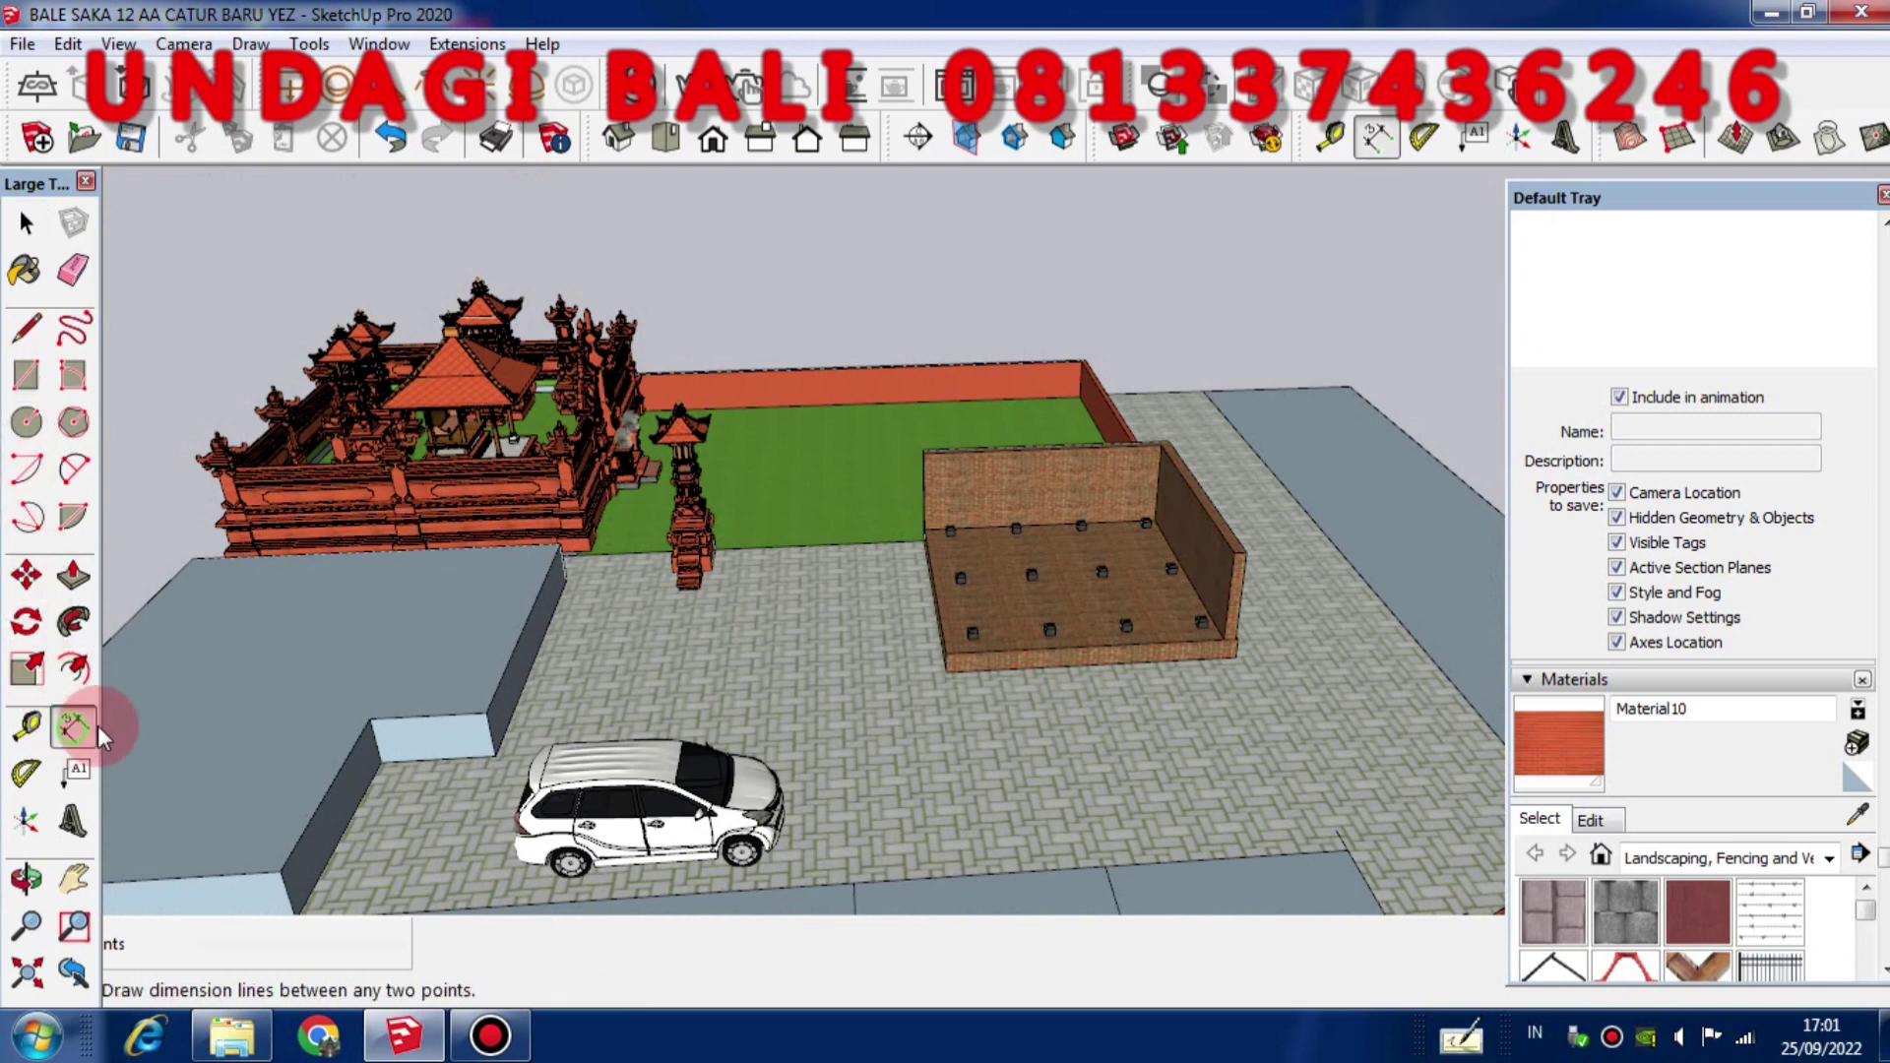
{"action": "left_click", "coordinate": [1231, 659]}
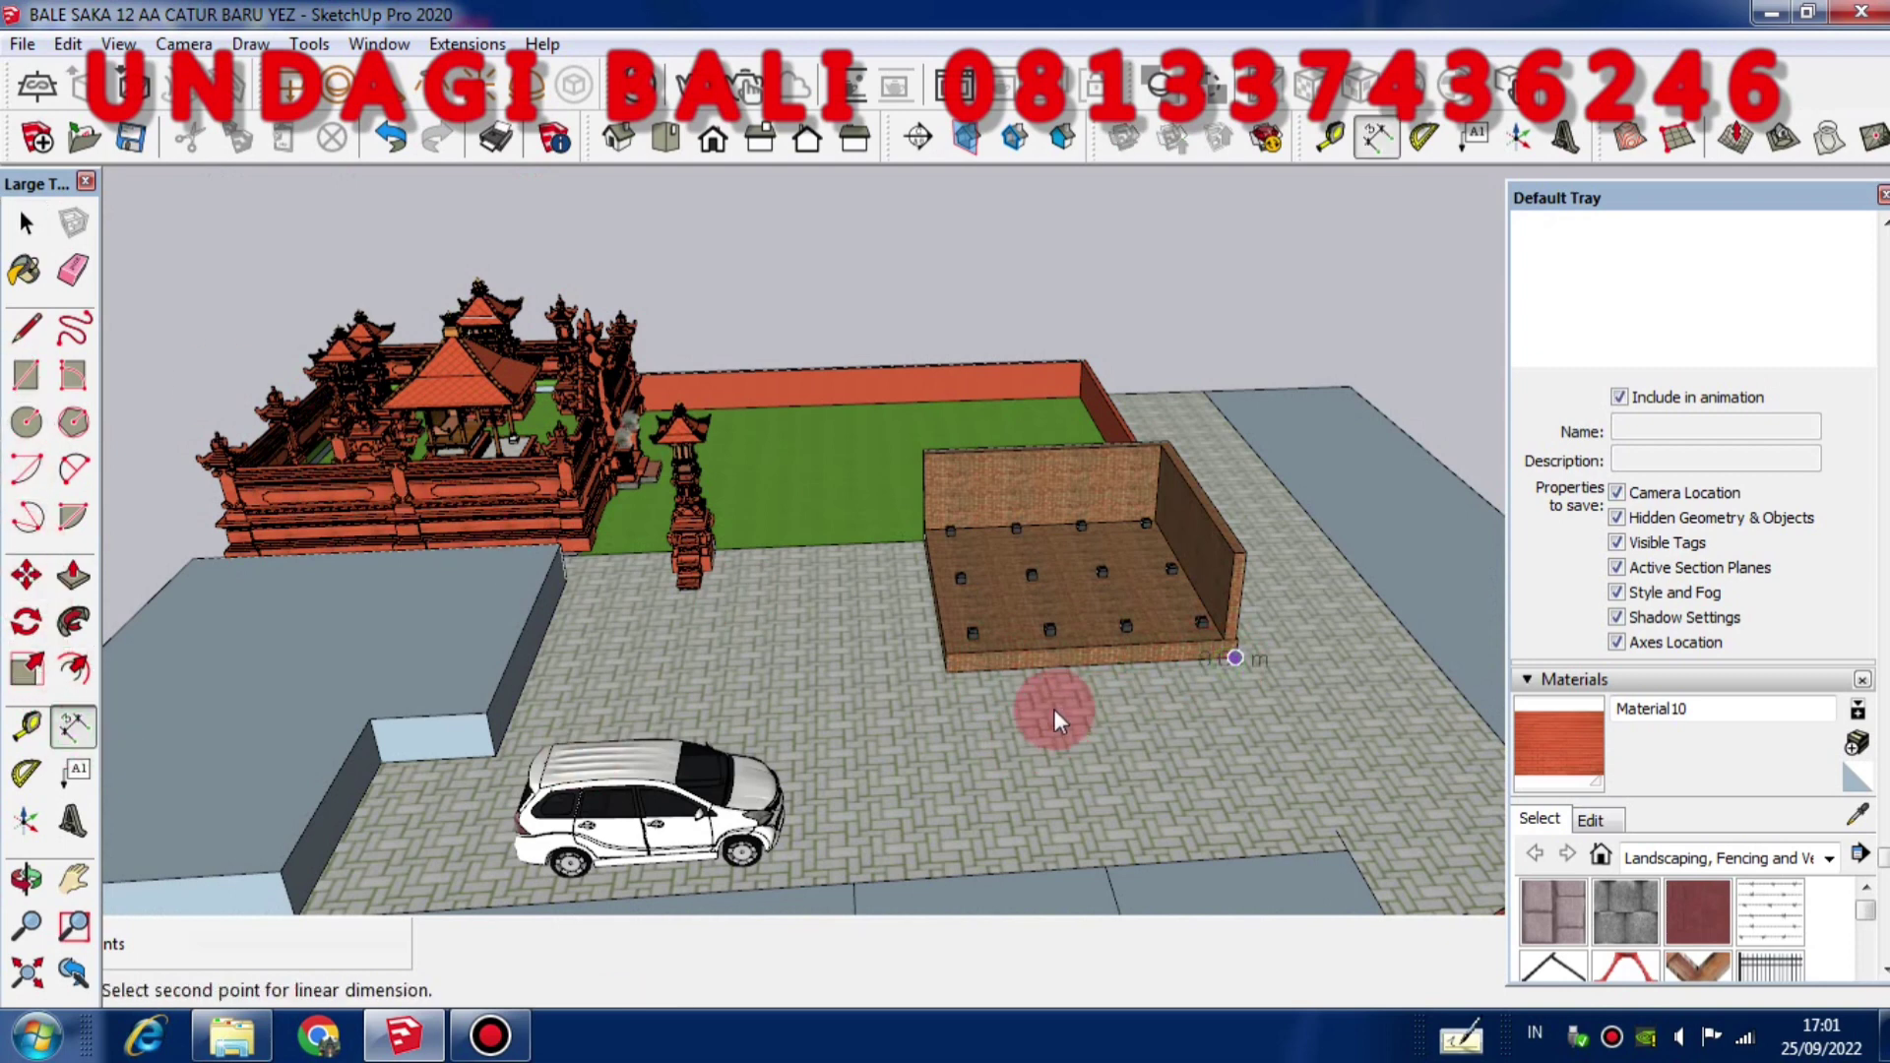
{"action": "left_click", "coordinate": [950, 674]}
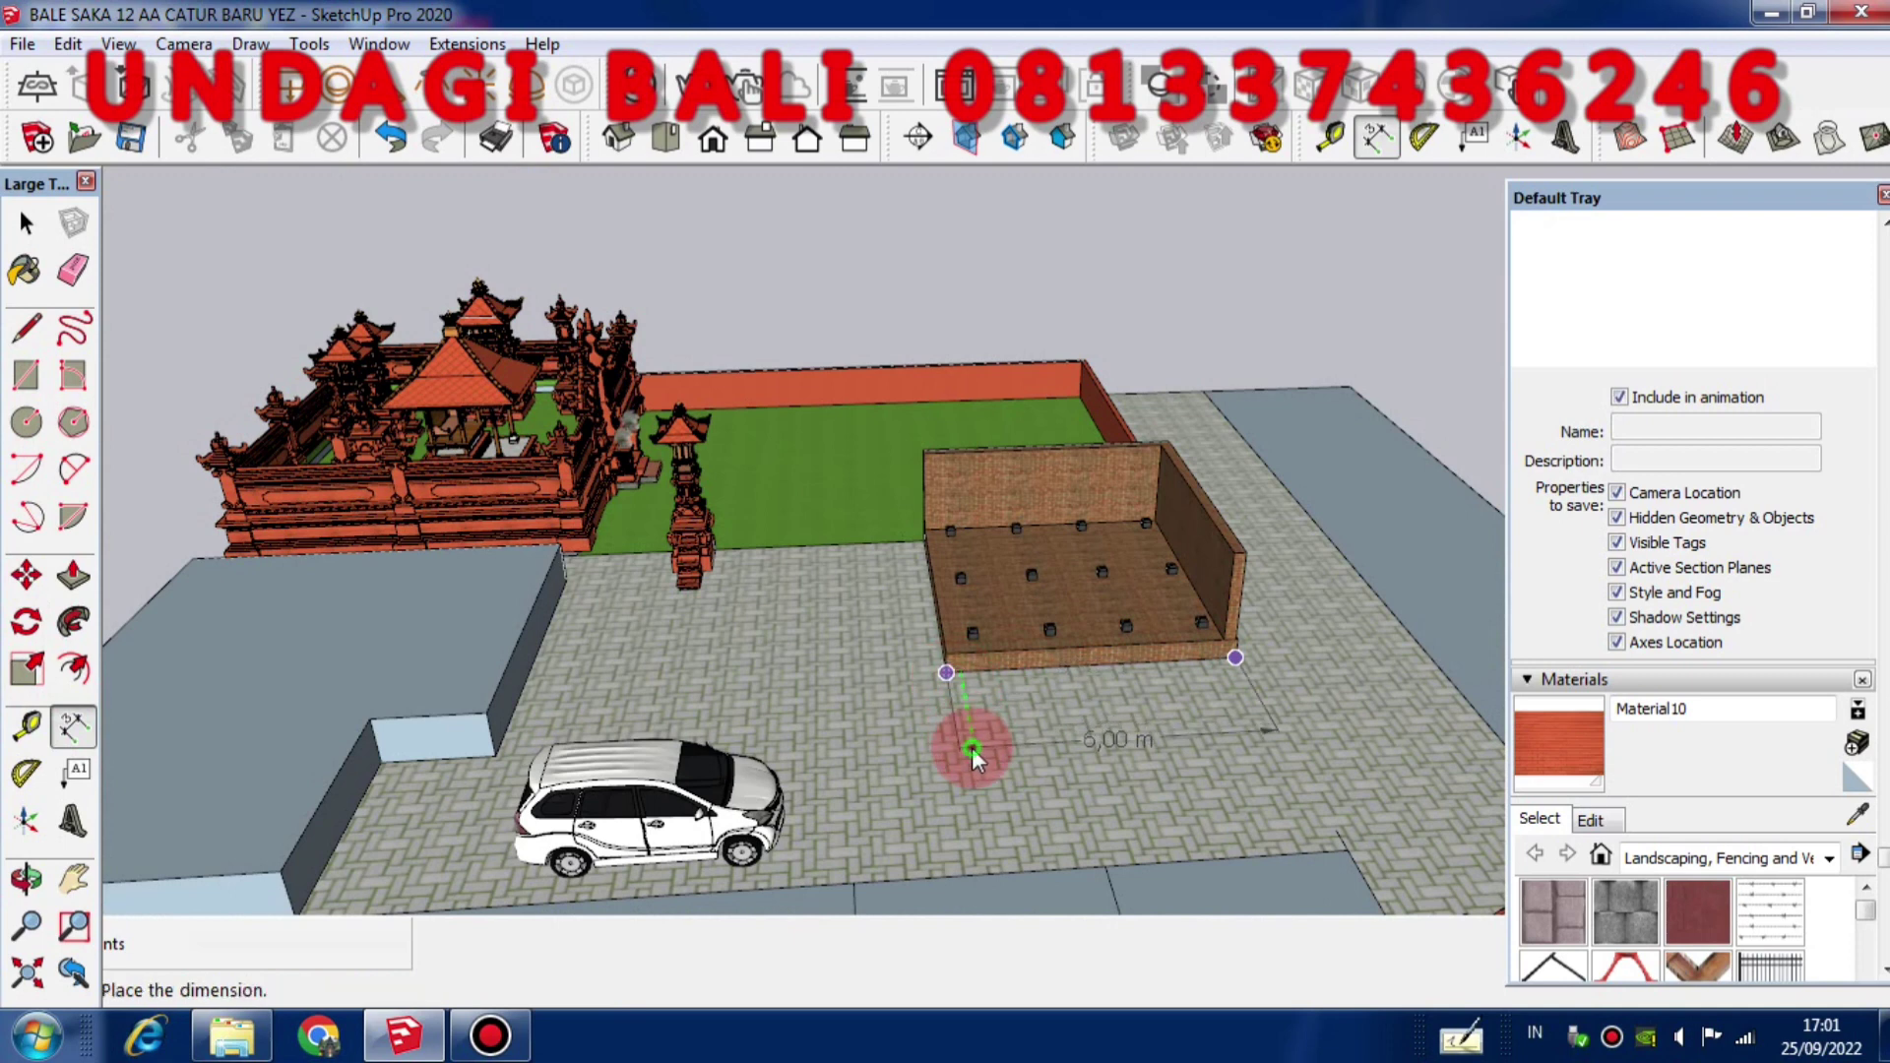
{"action": "left_click", "coordinate": [972, 747]}
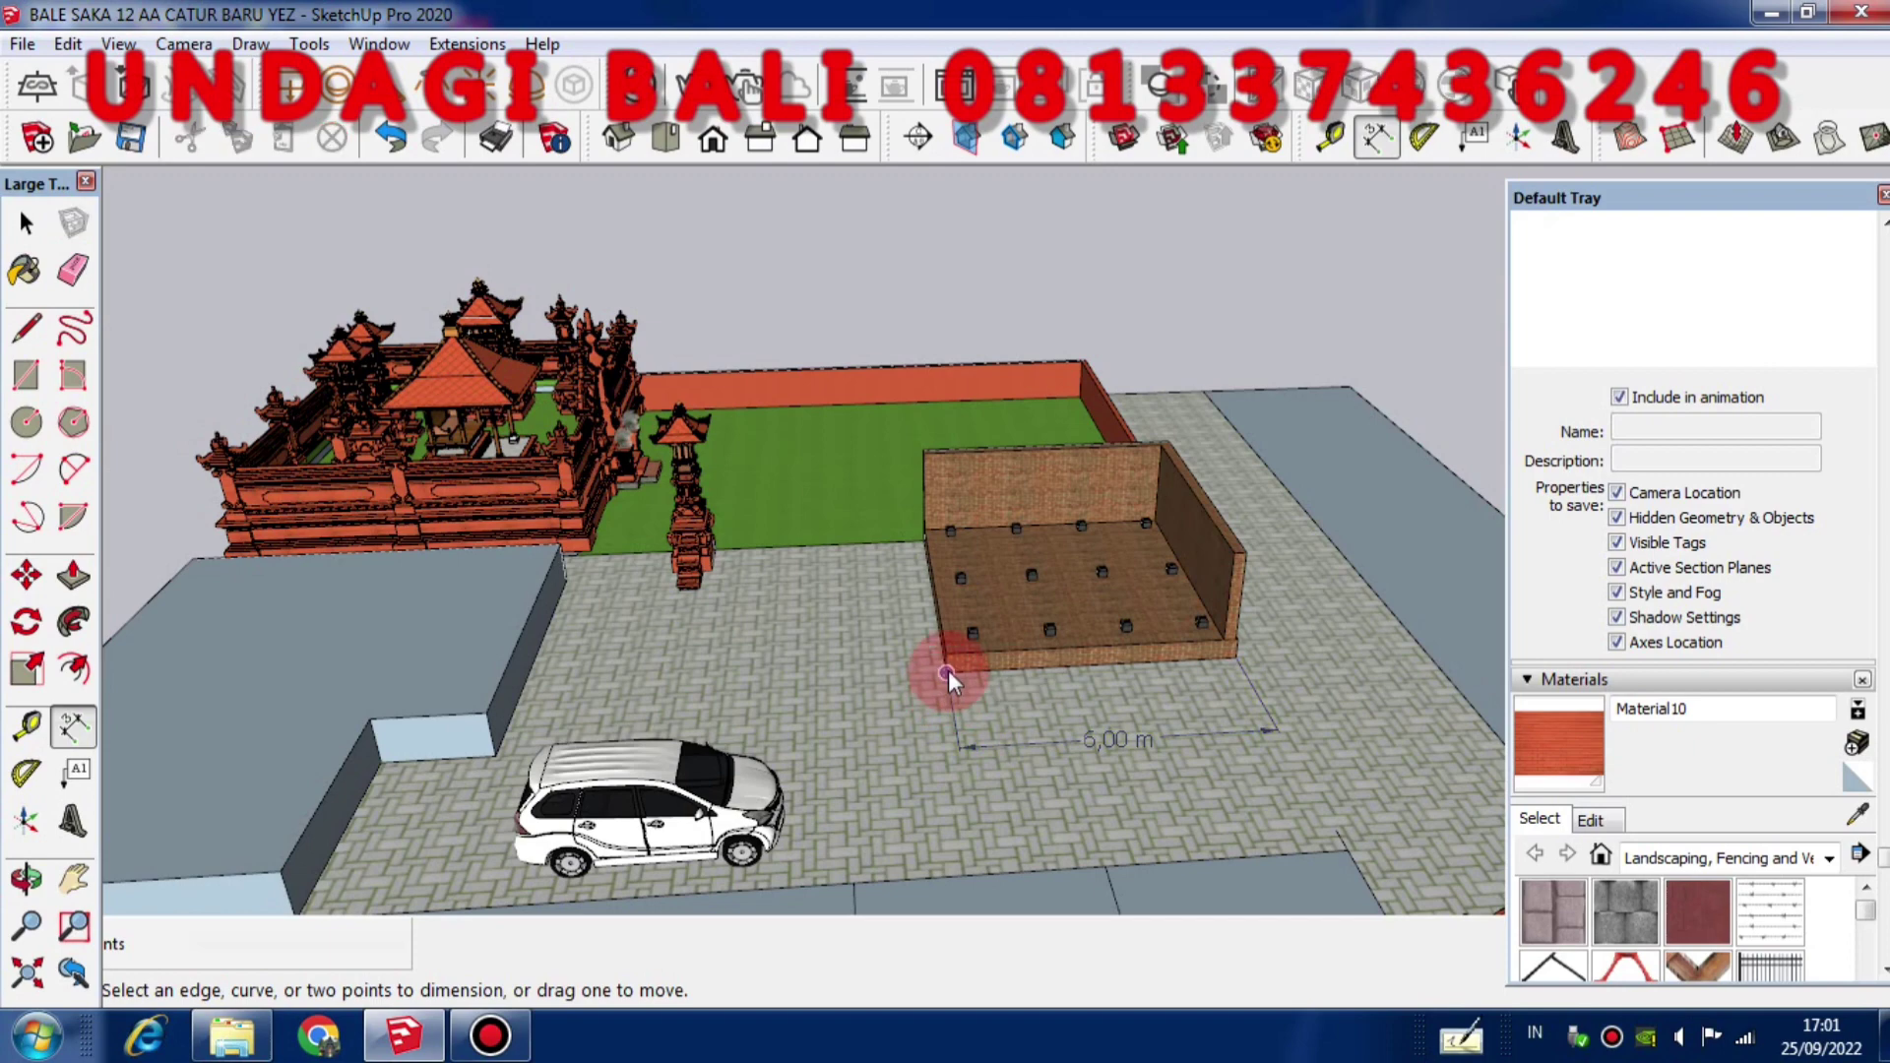
Dimension the open side of the brick pavilion base from its front corner to the lawn-side corner, placed over the paving
{"action": "left_click", "coordinate": [948, 673]}
{"action": "middle_click_drag", "start_coordinate": [949, 673], "coordinate": [923, 585]}
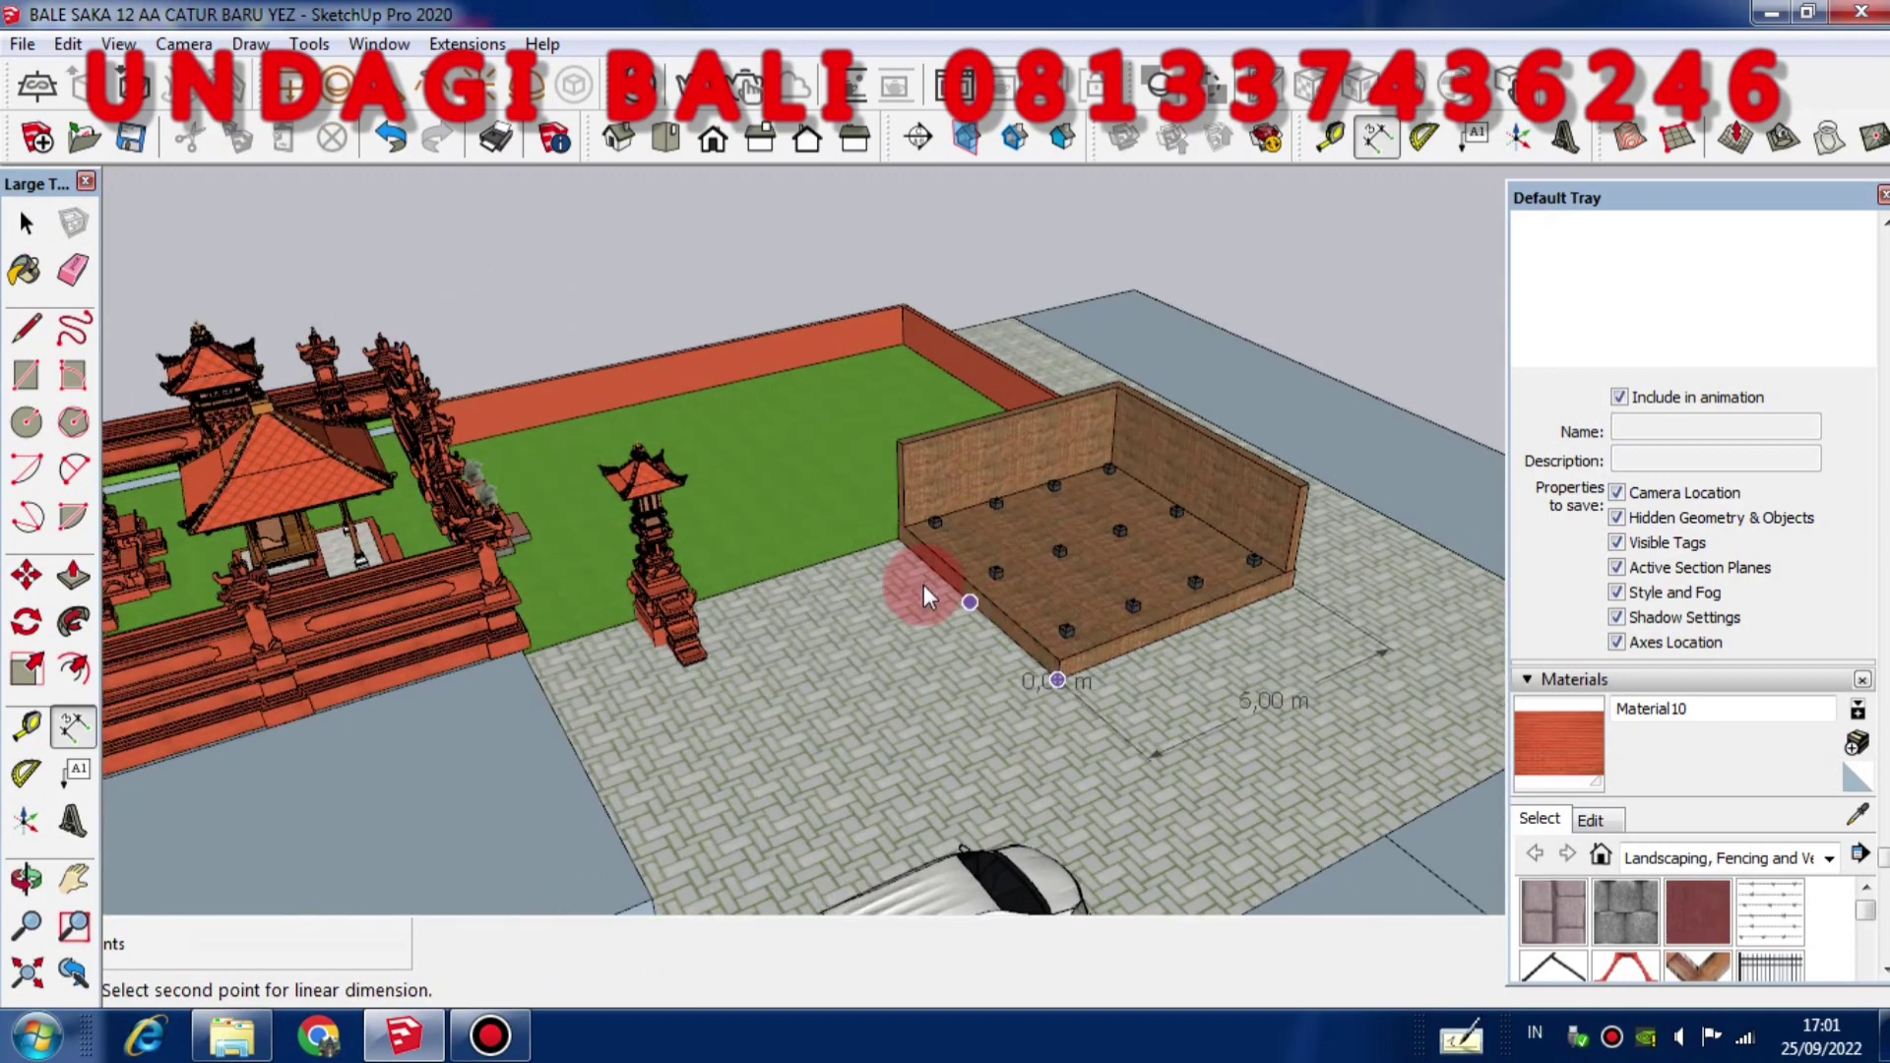
{"action": "scroll", "coordinate": [891, 541], "scroll_direction": "up", "scroll_amount": 2}
{"action": "left_click", "coordinate": [889, 531]}
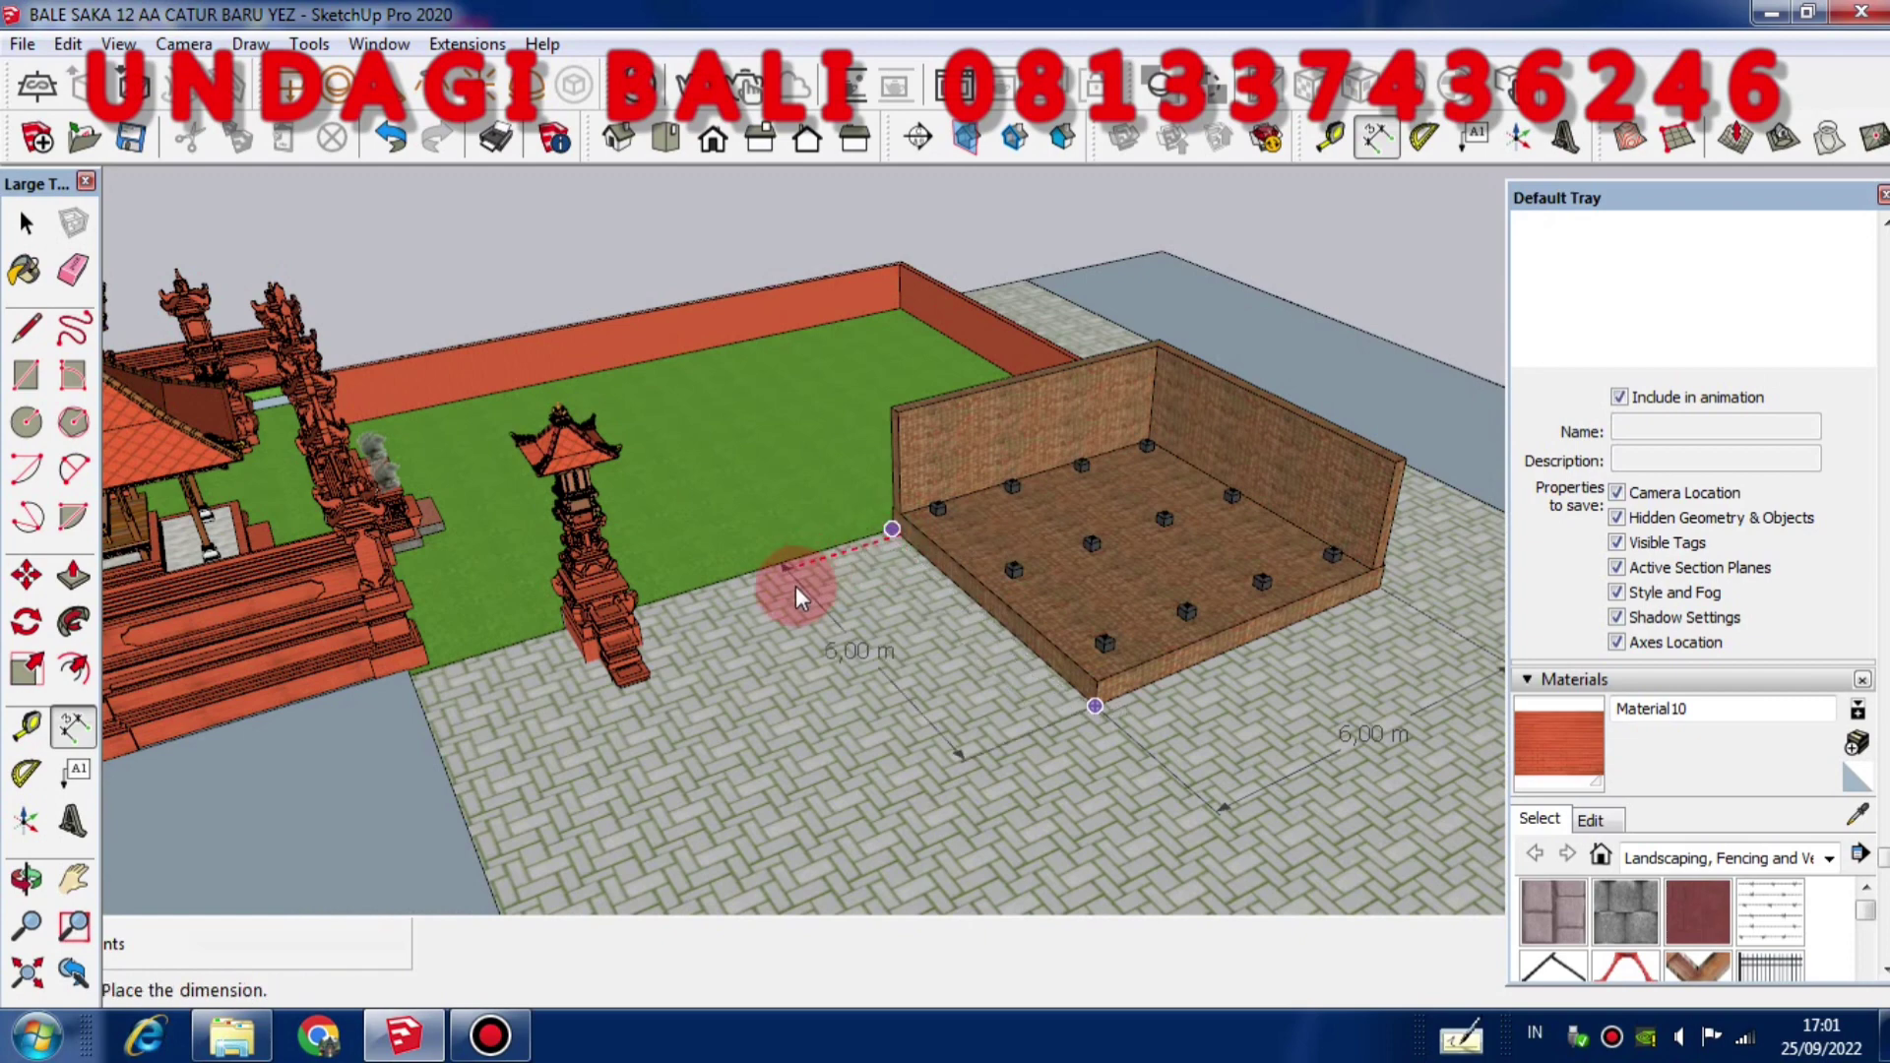
{"action": "left_click", "coordinate": [795, 587]}
{"action": "middle_click_drag", "start_coordinate": [1164, 646], "coordinate": [873, 561]}
{"action": "scroll", "coordinate": [877, 565], "scroll_direction": "down", "scroll_amount": 3}
{"action": "scroll", "coordinate": [883, 731], "scroll_direction": "up", "scroll_amount": 3}
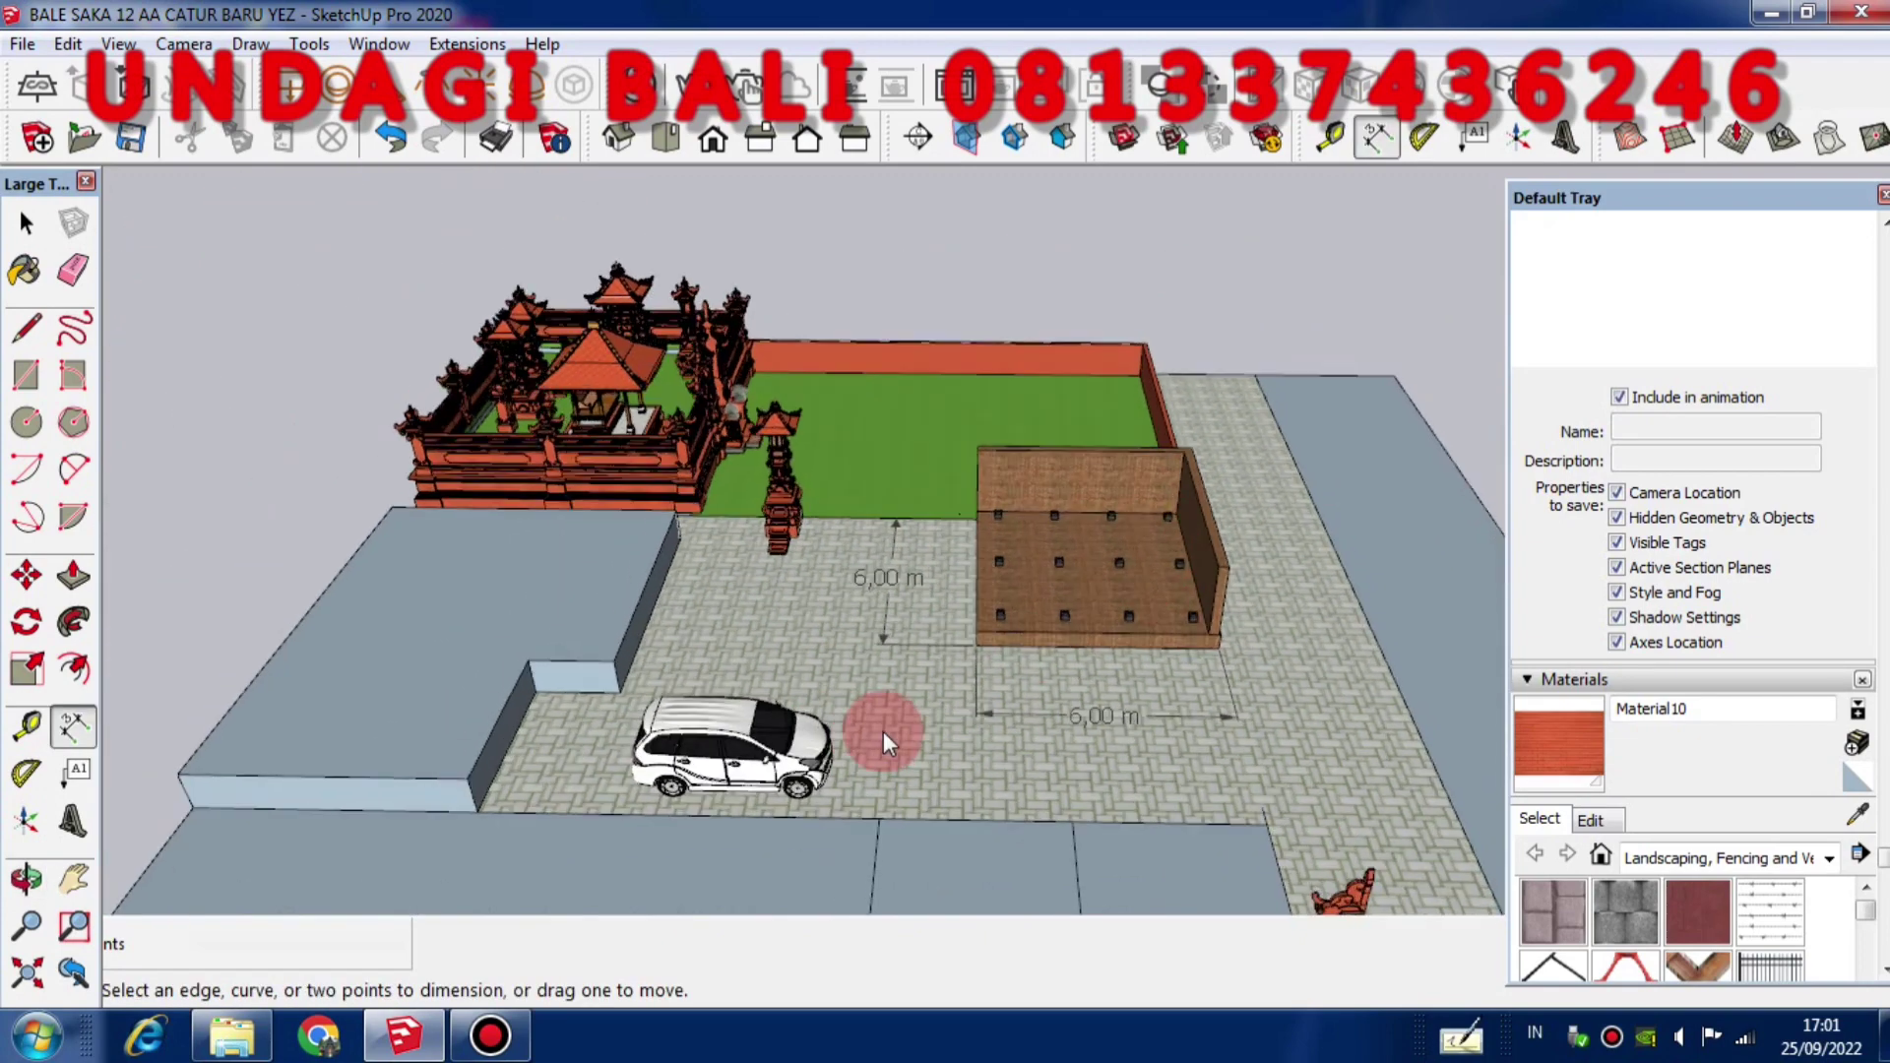
{"action": "left_click", "coordinate": [25, 223]}
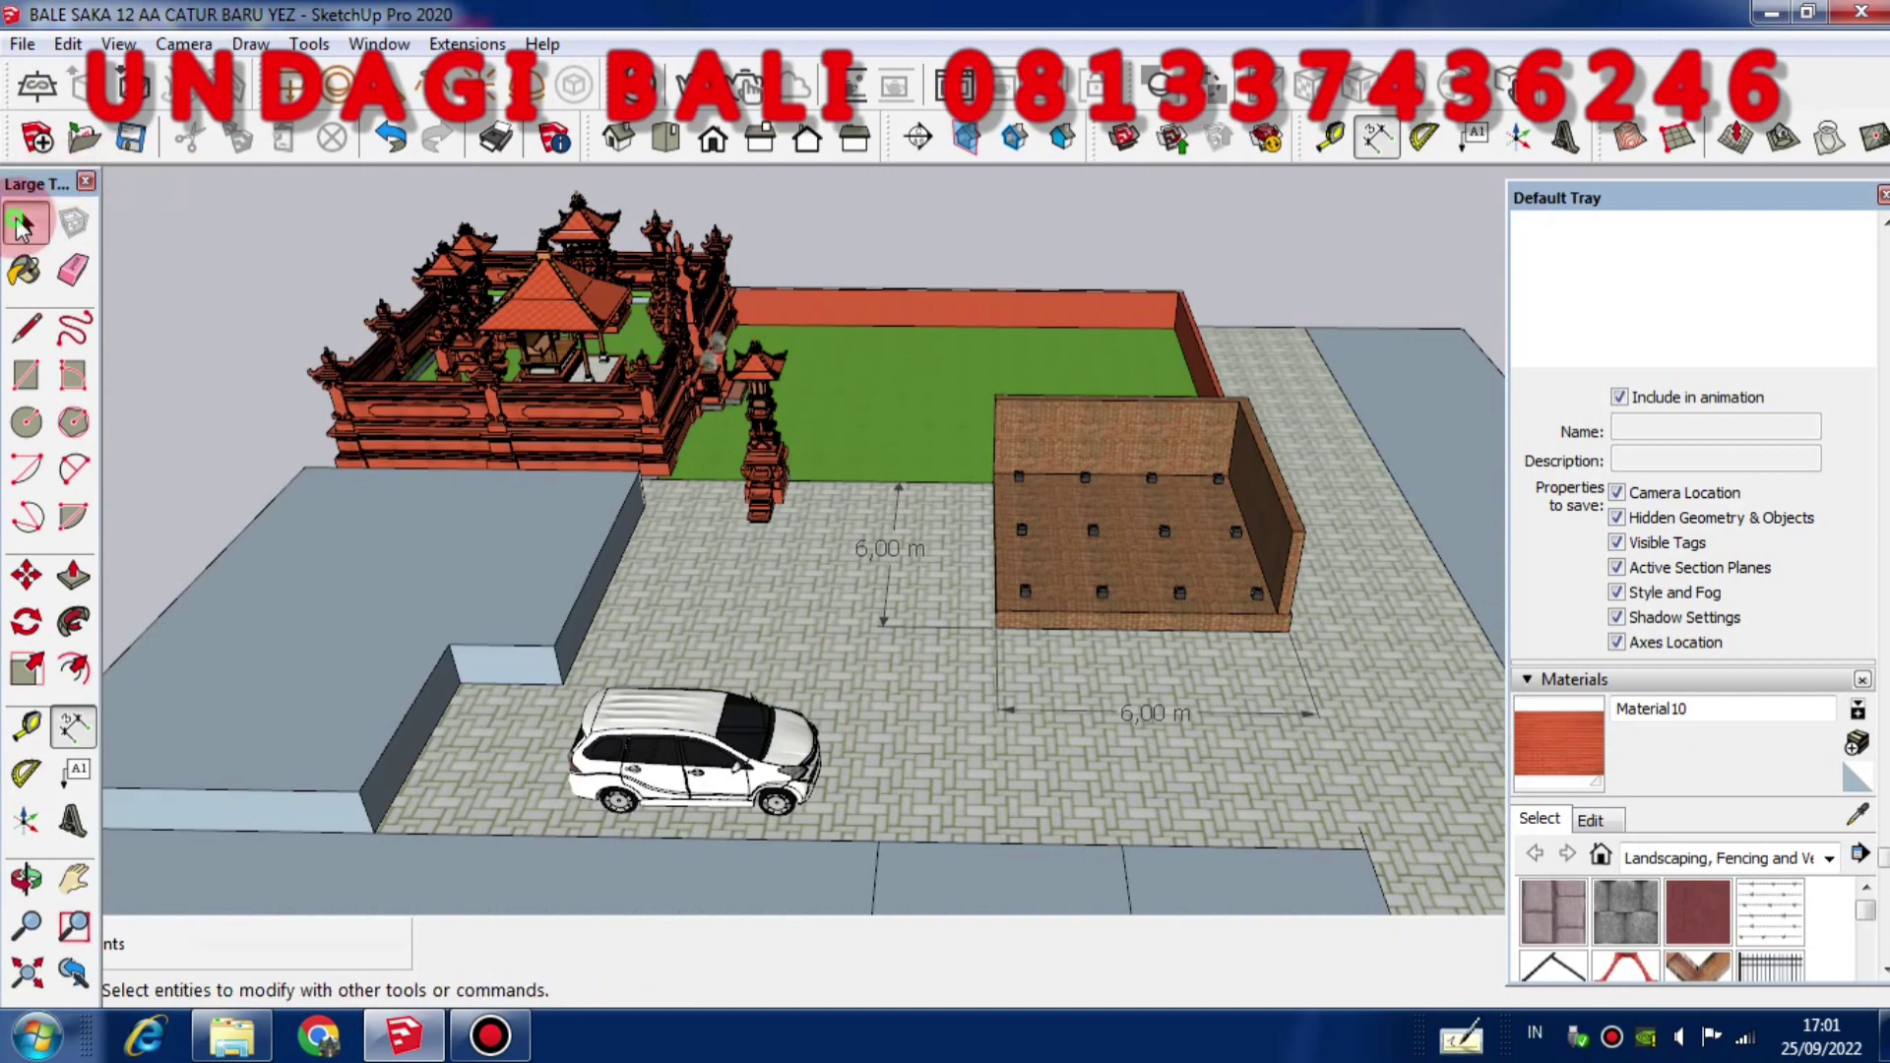
Review the dimensioned pavilion base within the compound, alongside the temple, lawn, paving and parked car
{"action": "scroll", "coordinate": [1091, 536], "scroll_direction": "down", "scroll_amount": 3}
{"action": "left_click", "coordinate": [1121, 215]}
{"action": "scroll", "coordinate": [1119, 540], "scroll_direction": "up", "scroll_amount": 3}
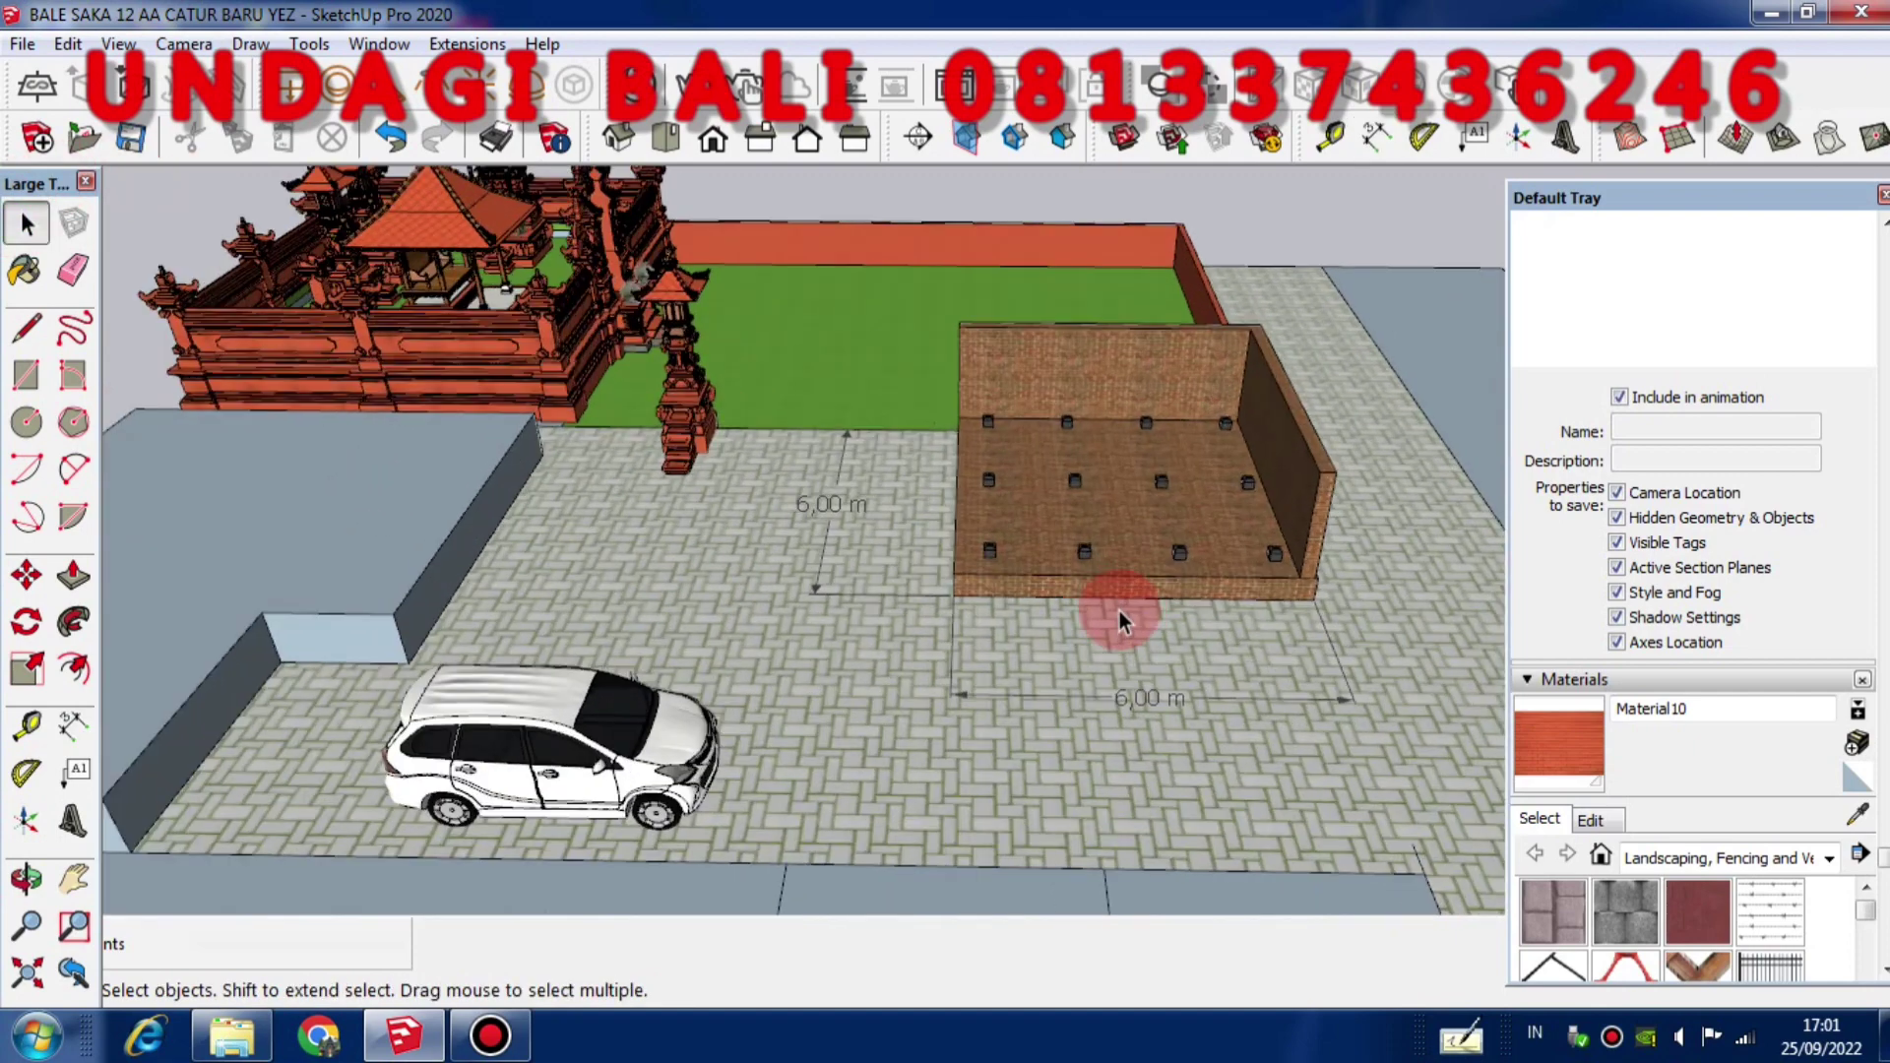
{"action": "scroll", "coordinate": [1121, 613], "scroll_direction": "down", "scroll_amount": 3}
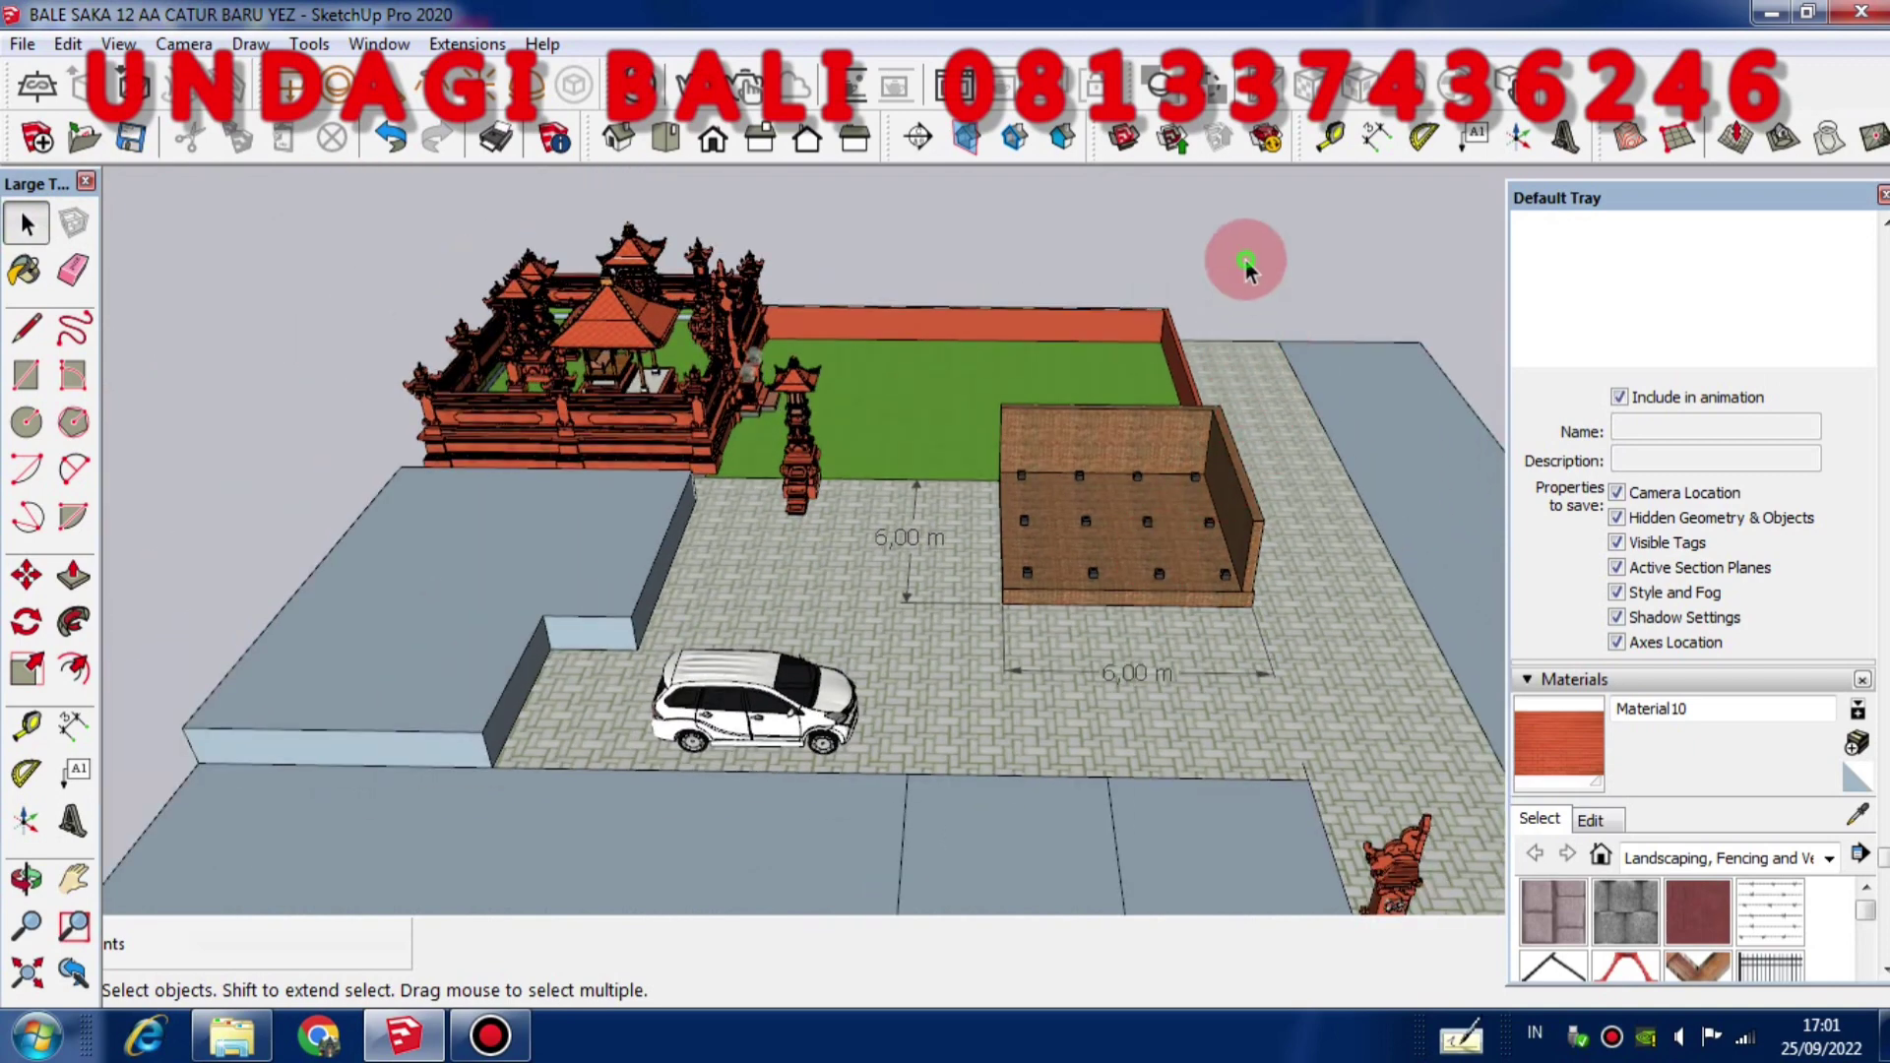
{"action": "scroll", "coordinate": [1260, 528], "scroll_direction": "up", "scroll_amount": 4}
{"action": "middle_click_drag", "start_coordinate": [1226, 611], "coordinate": [1235, 544]}
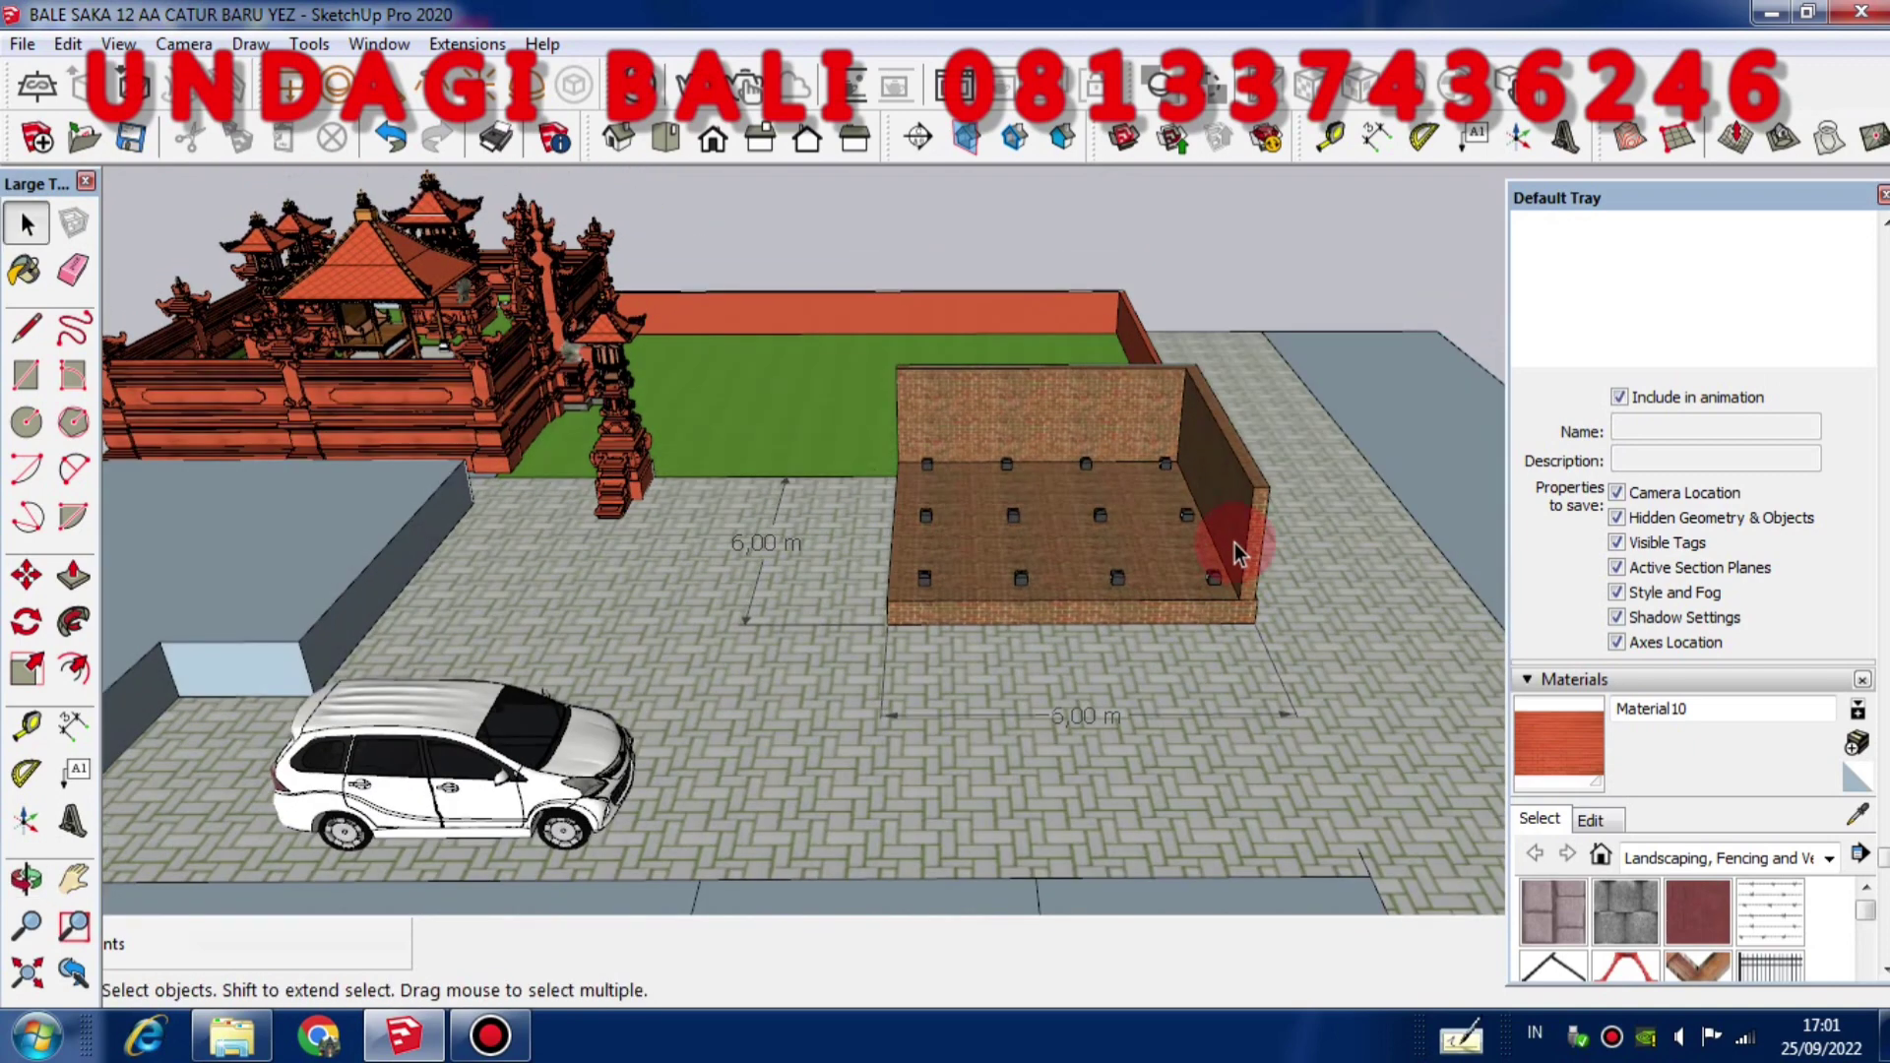
{"action": "scroll", "coordinate": [1234, 543], "scroll_direction": "up", "scroll_amount": 3}
{"action": "scroll", "coordinate": [1230, 597], "scroll_direction": "down", "scroll_amount": 3}
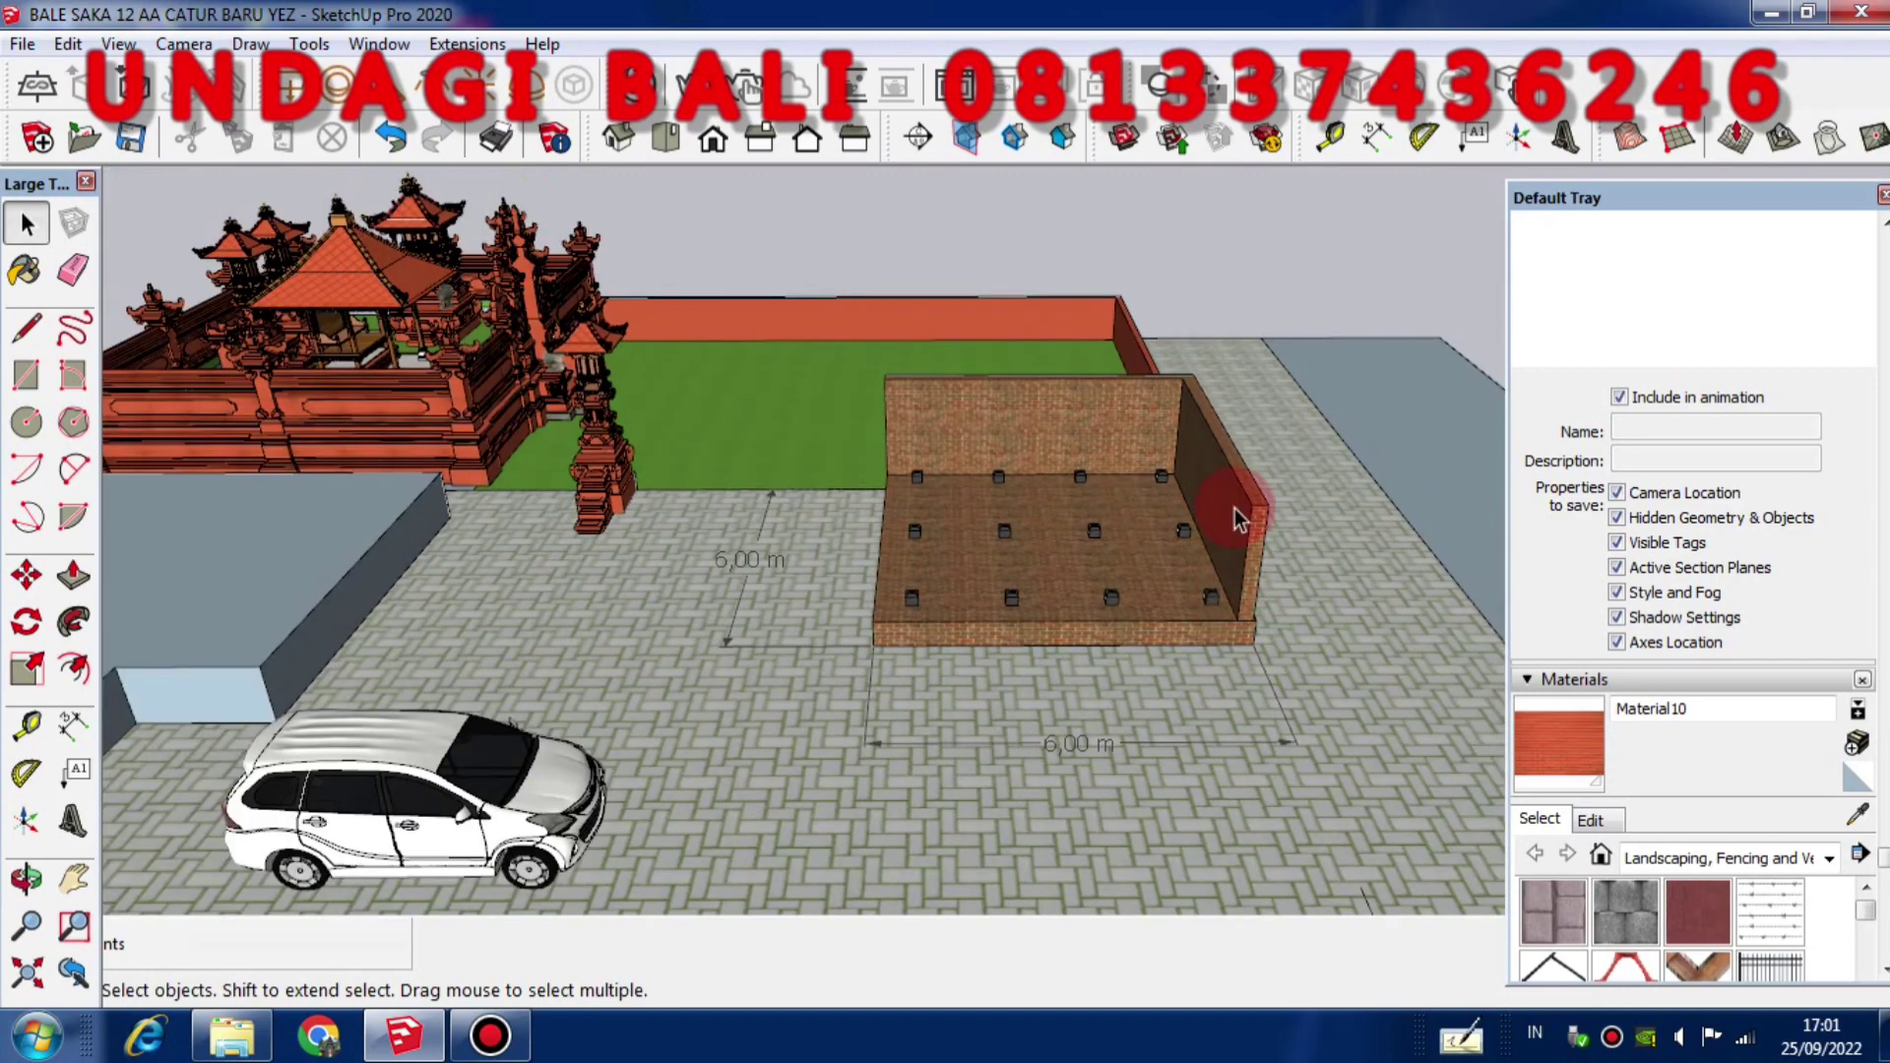
Select the dimensioned pavilion base to inspect its floor, walls and footings, and clear the selection
{"action": "left_click", "coordinate": [1108, 445]}
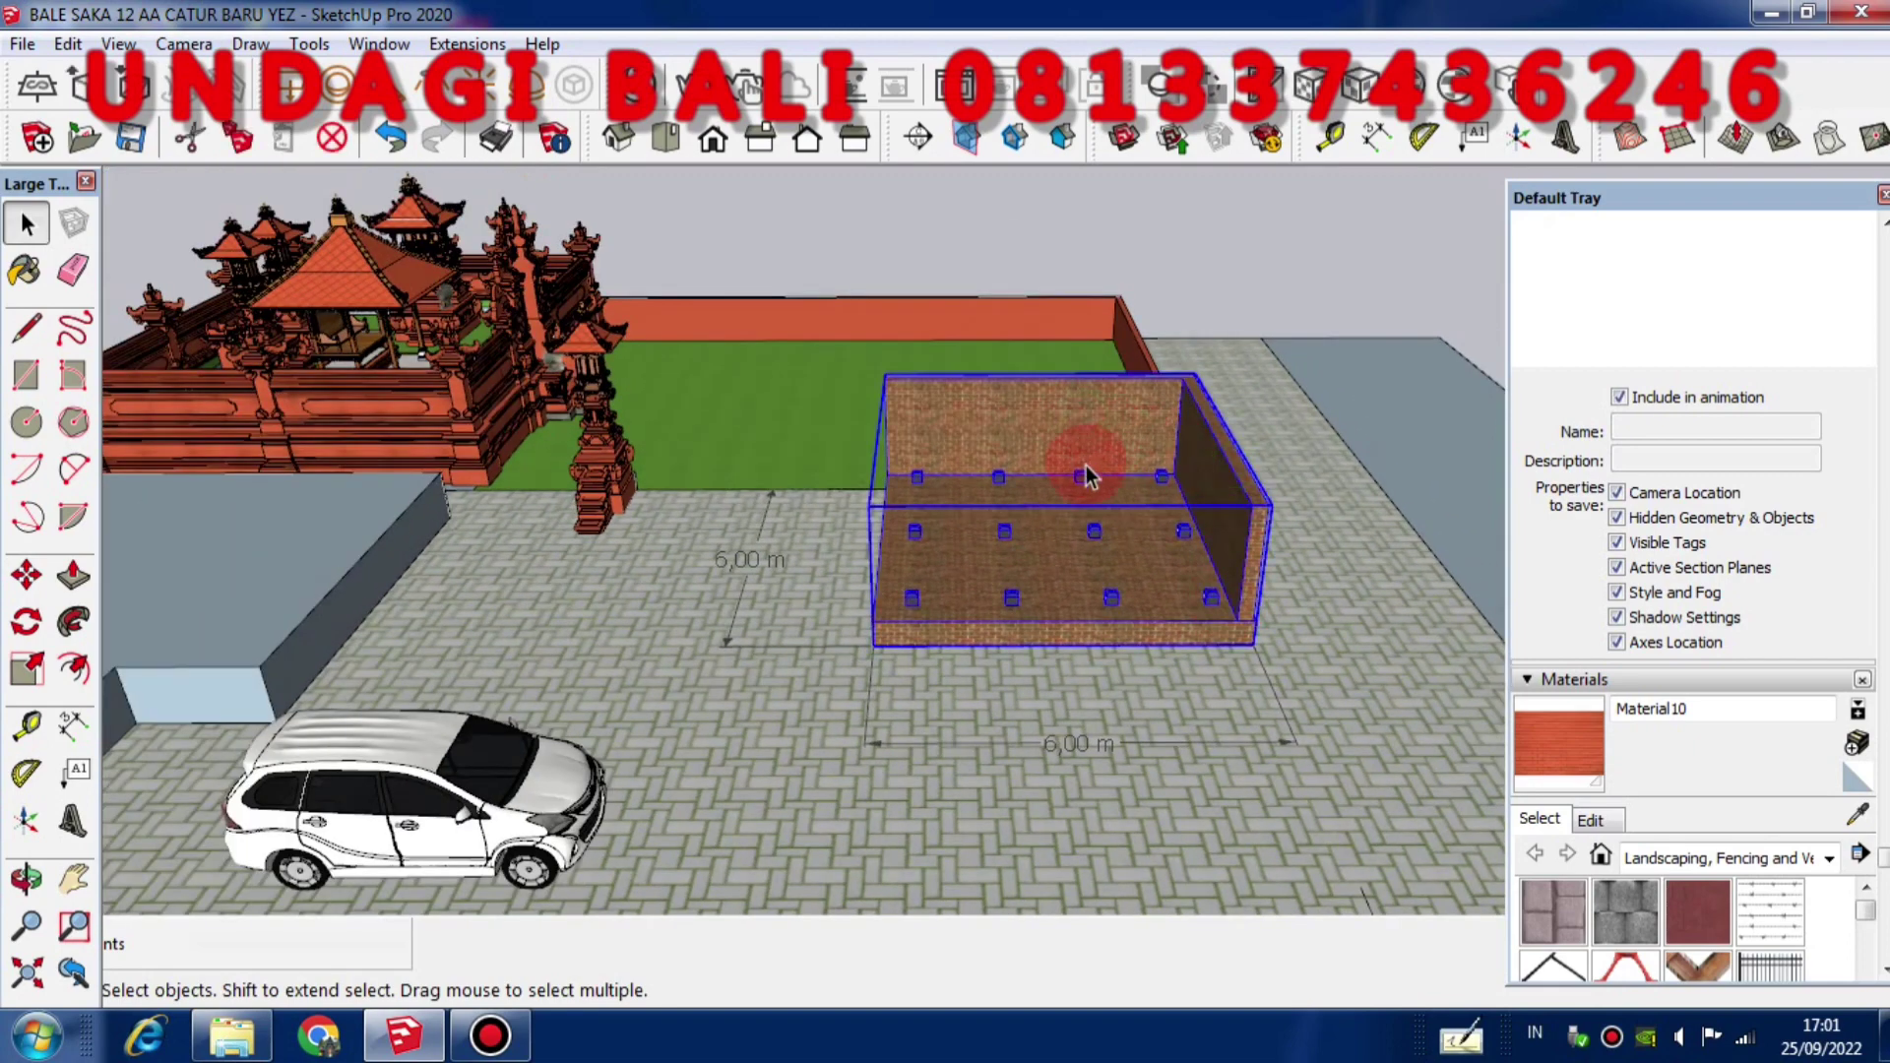
{"action": "middle_click_drag", "start_coordinate": [1085, 474], "coordinate": [1104, 611]}
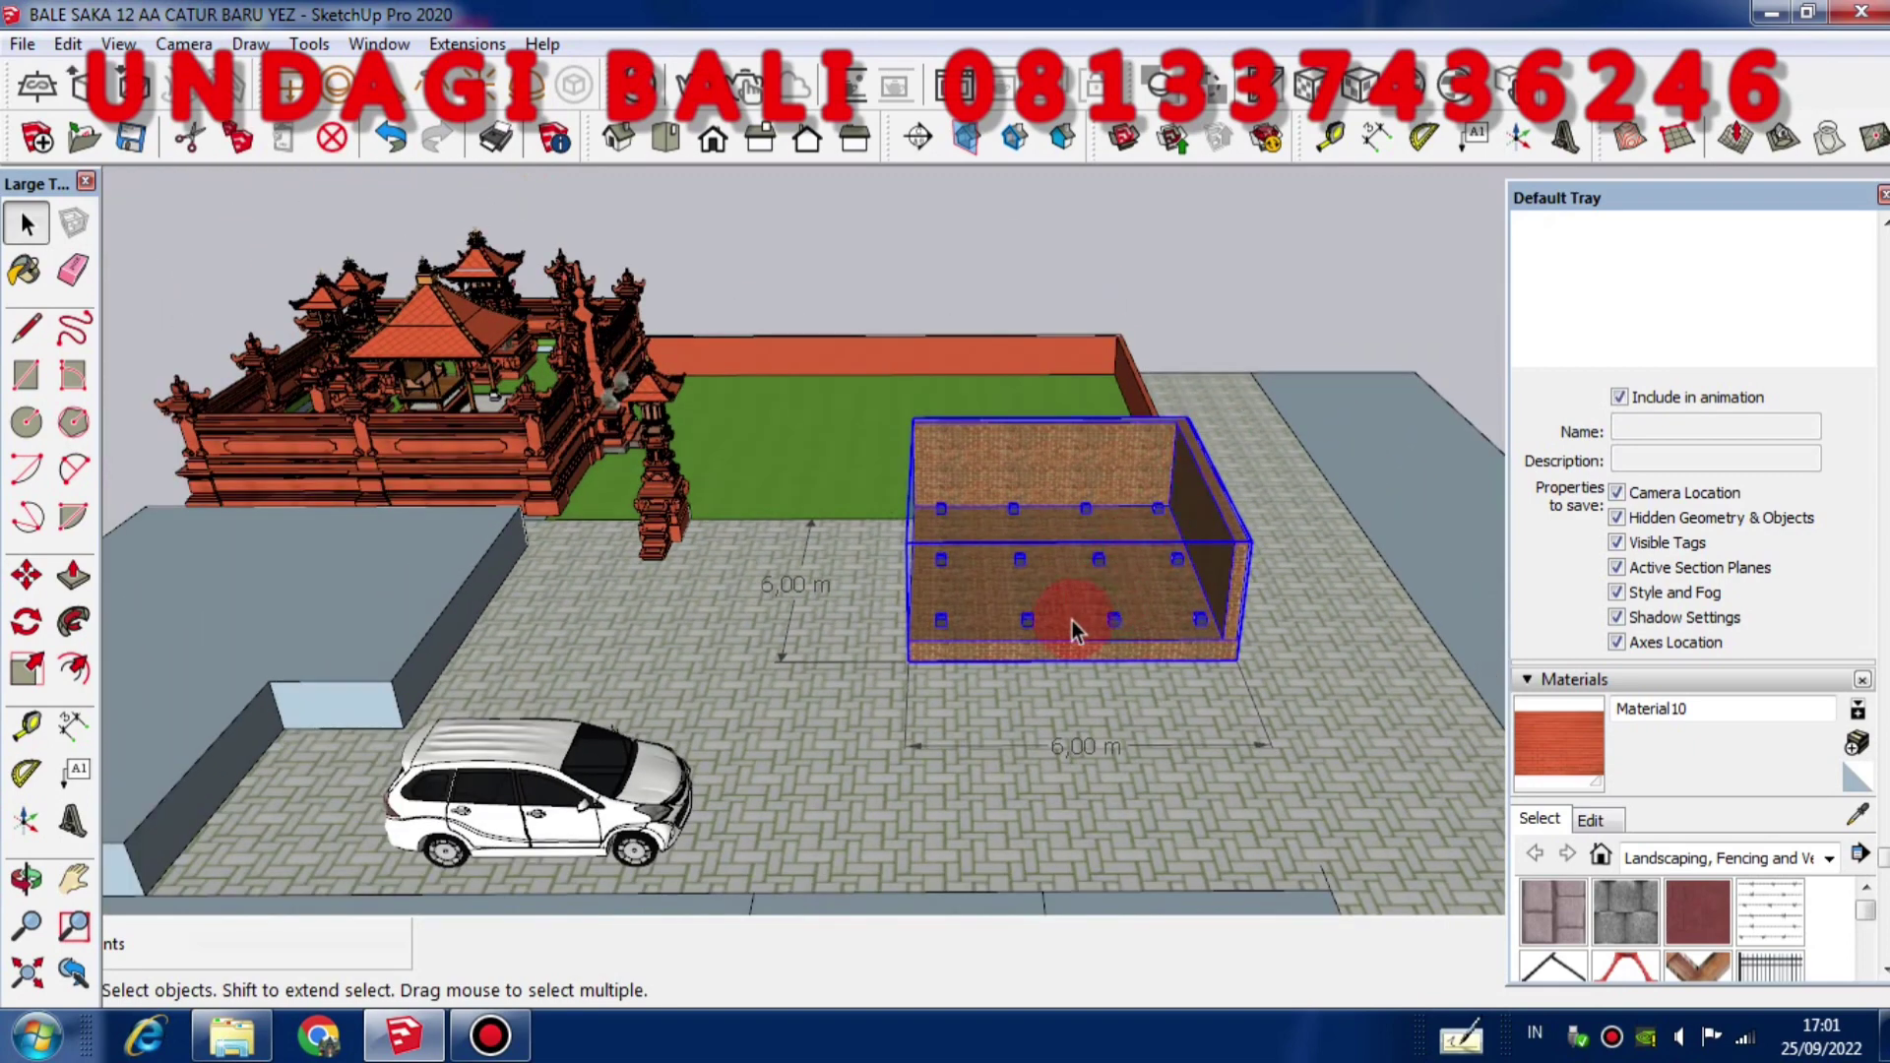
{"action": "scroll", "coordinate": [1073, 620], "scroll_direction": "up", "scroll_amount": 3}
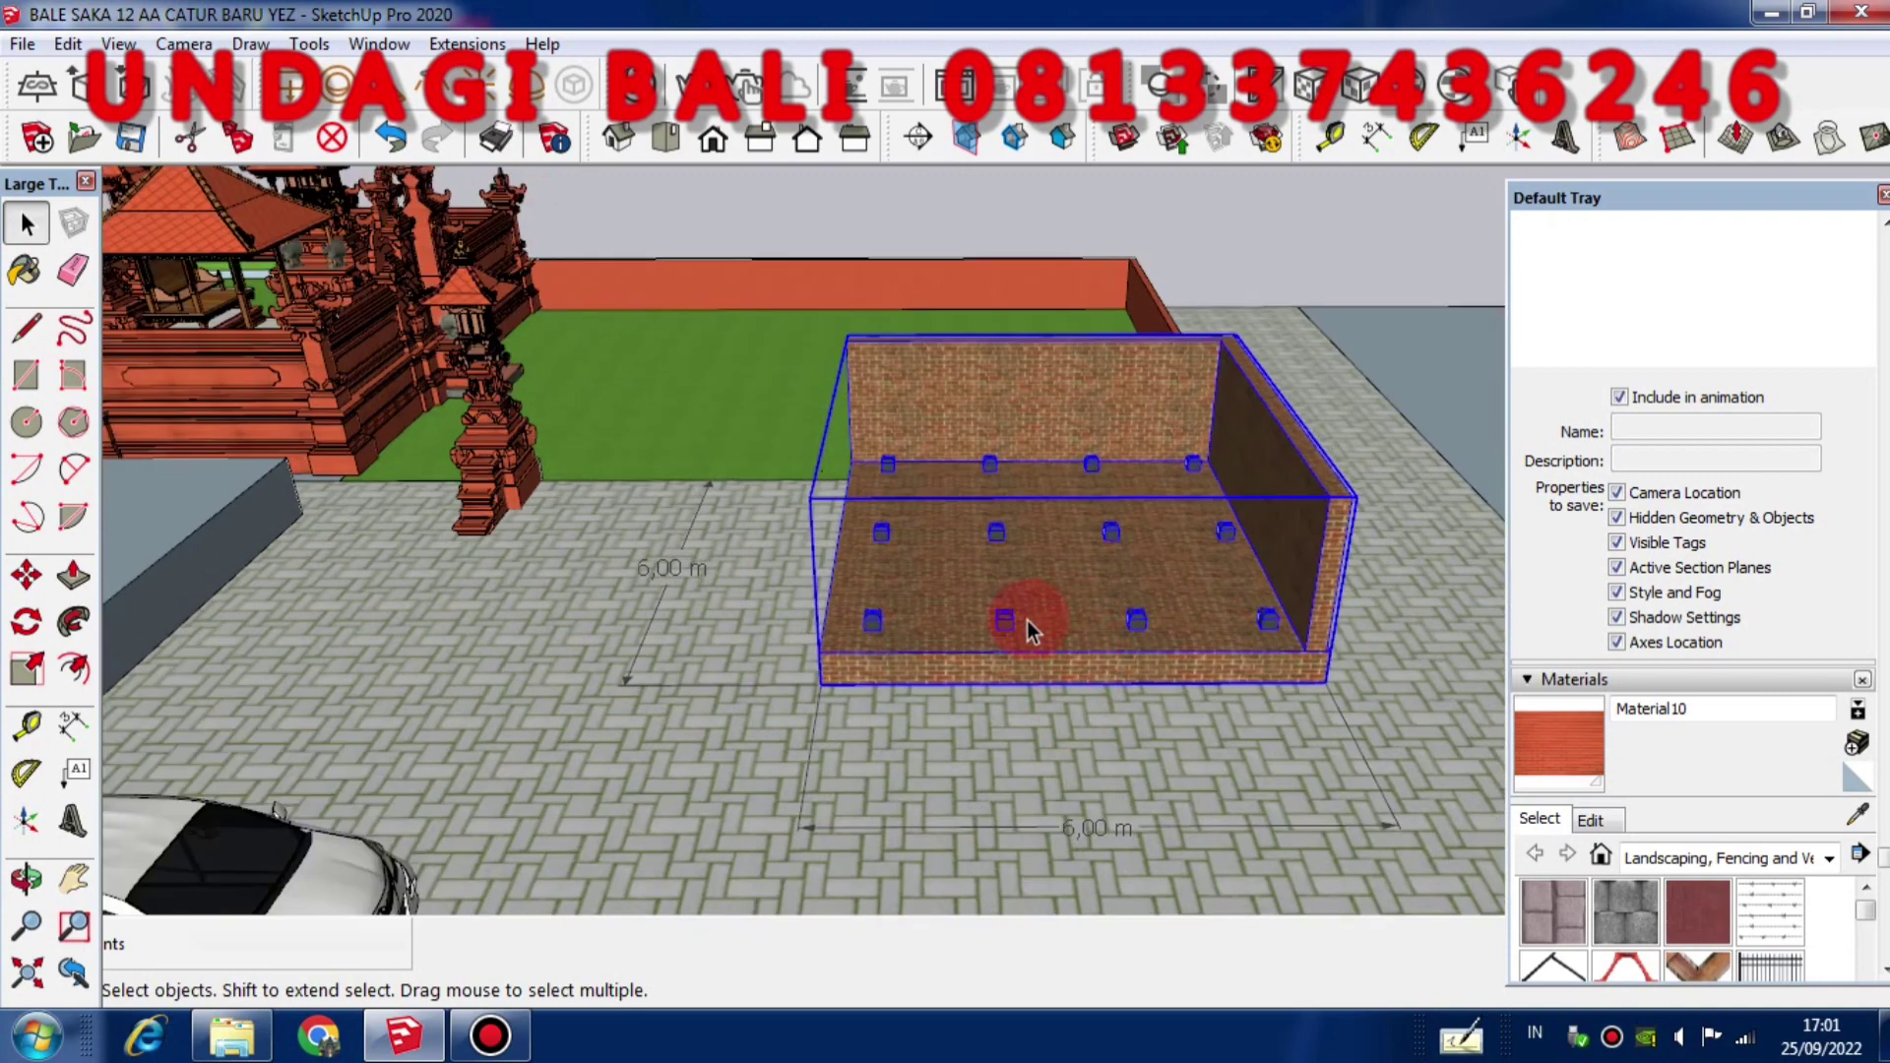
{"action": "left_click", "coordinate": [1245, 224]}
{"action": "scroll", "coordinate": [1093, 558], "scroll_direction": "down", "scroll_amount": 3}
{"action": "scroll", "coordinate": [1036, 508], "scroll_direction": "up", "scroll_amount": 4}
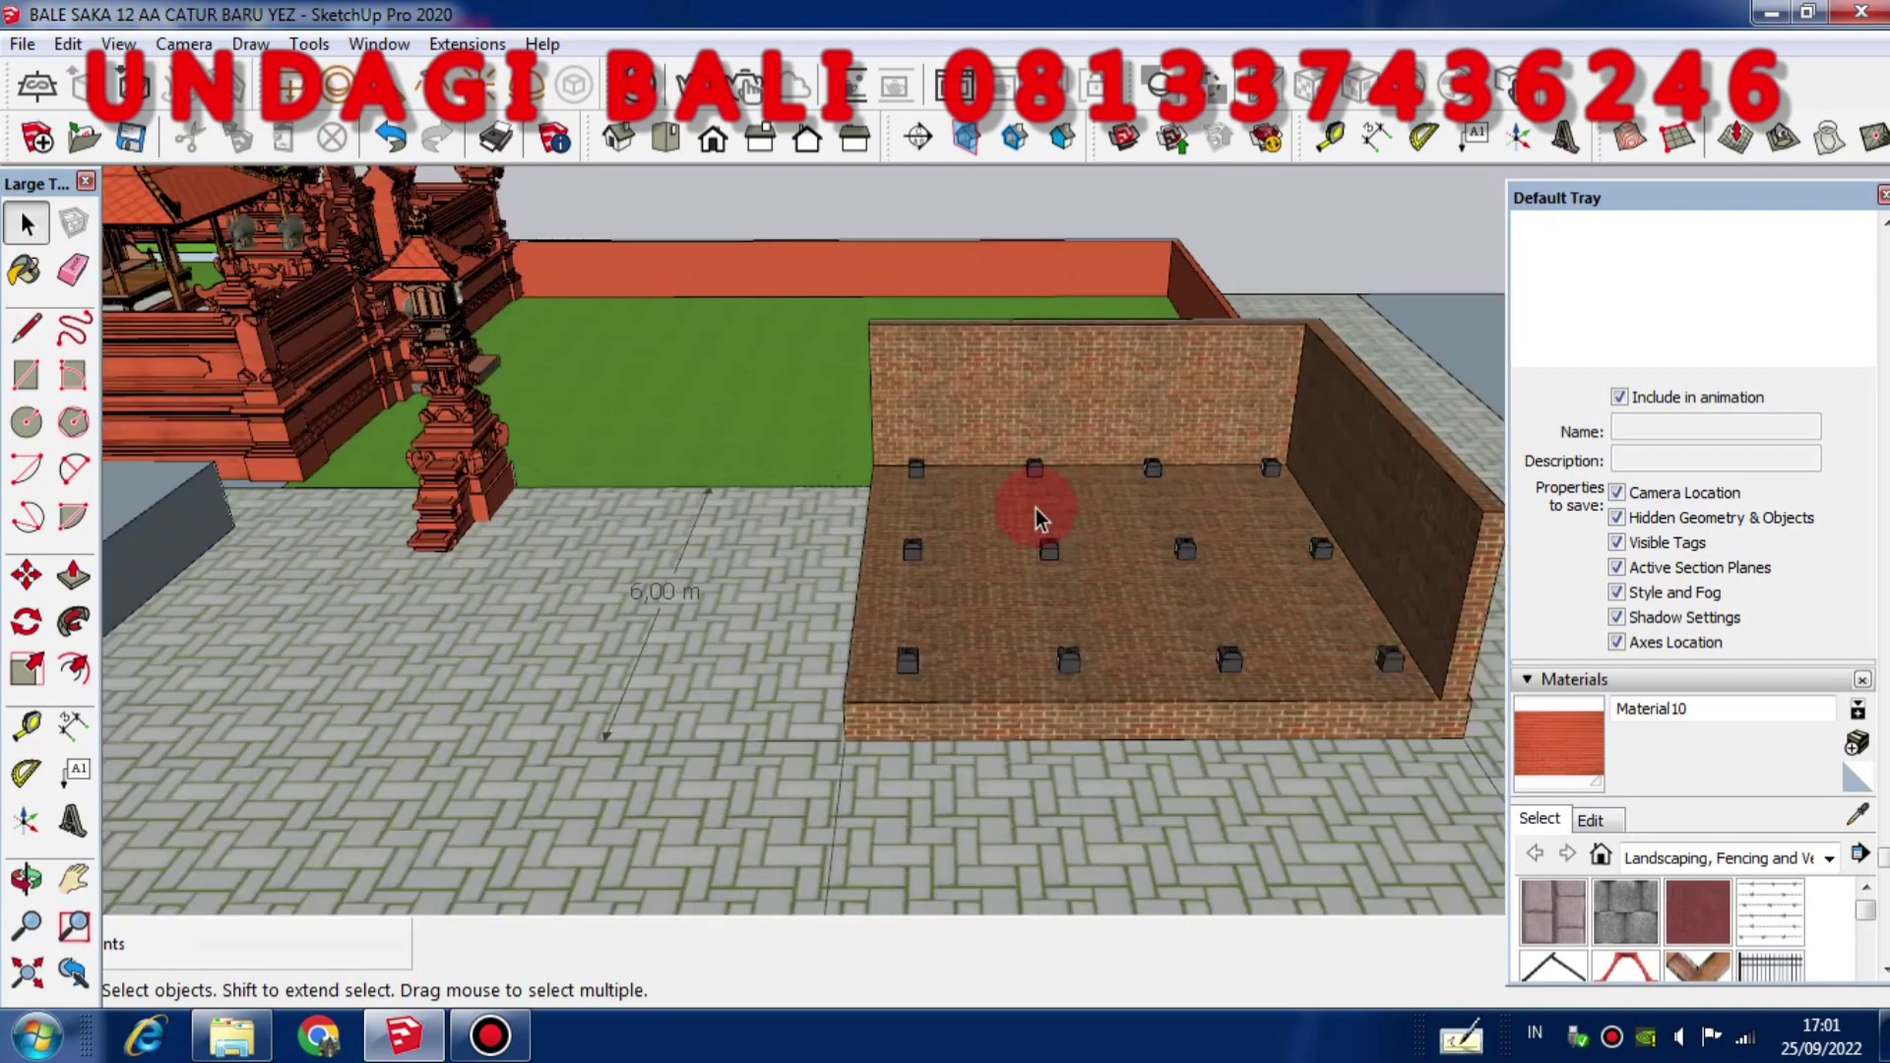
Widen the Name column of the Tags list to show more of the tag names
{"action": "scroll", "coordinate": [1034, 517], "scroll_direction": "down", "scroll_amount": 2}
{"action": "scroll", "coordinate": [1031, 546], "scroll_direction": "down", "scroll_amount": 1}
{"action": "scroll", "coordinate": [1722, 654], "scroll_direction": "down", "scroll_amount": 10}
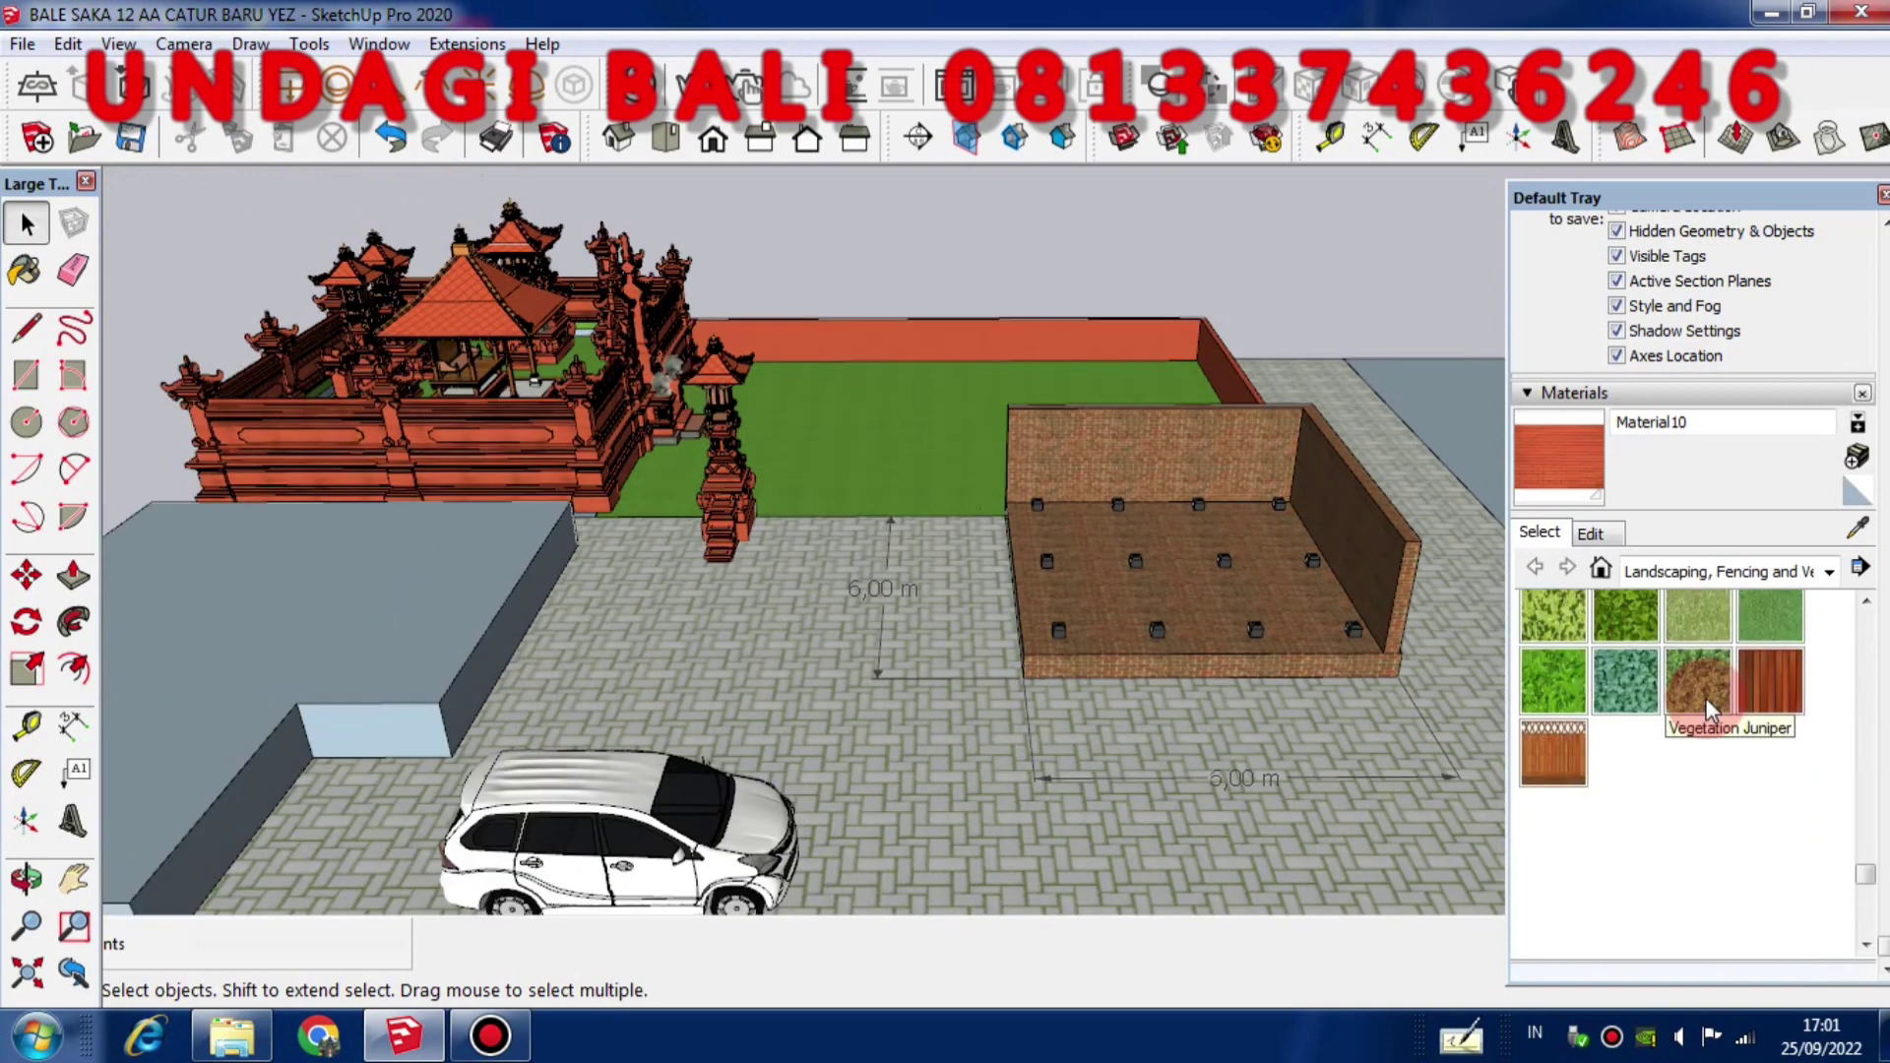
{"action": "scroll", "coordinate": [1622, 812], "scroll_direction": "up", "scroll_amount": 10}
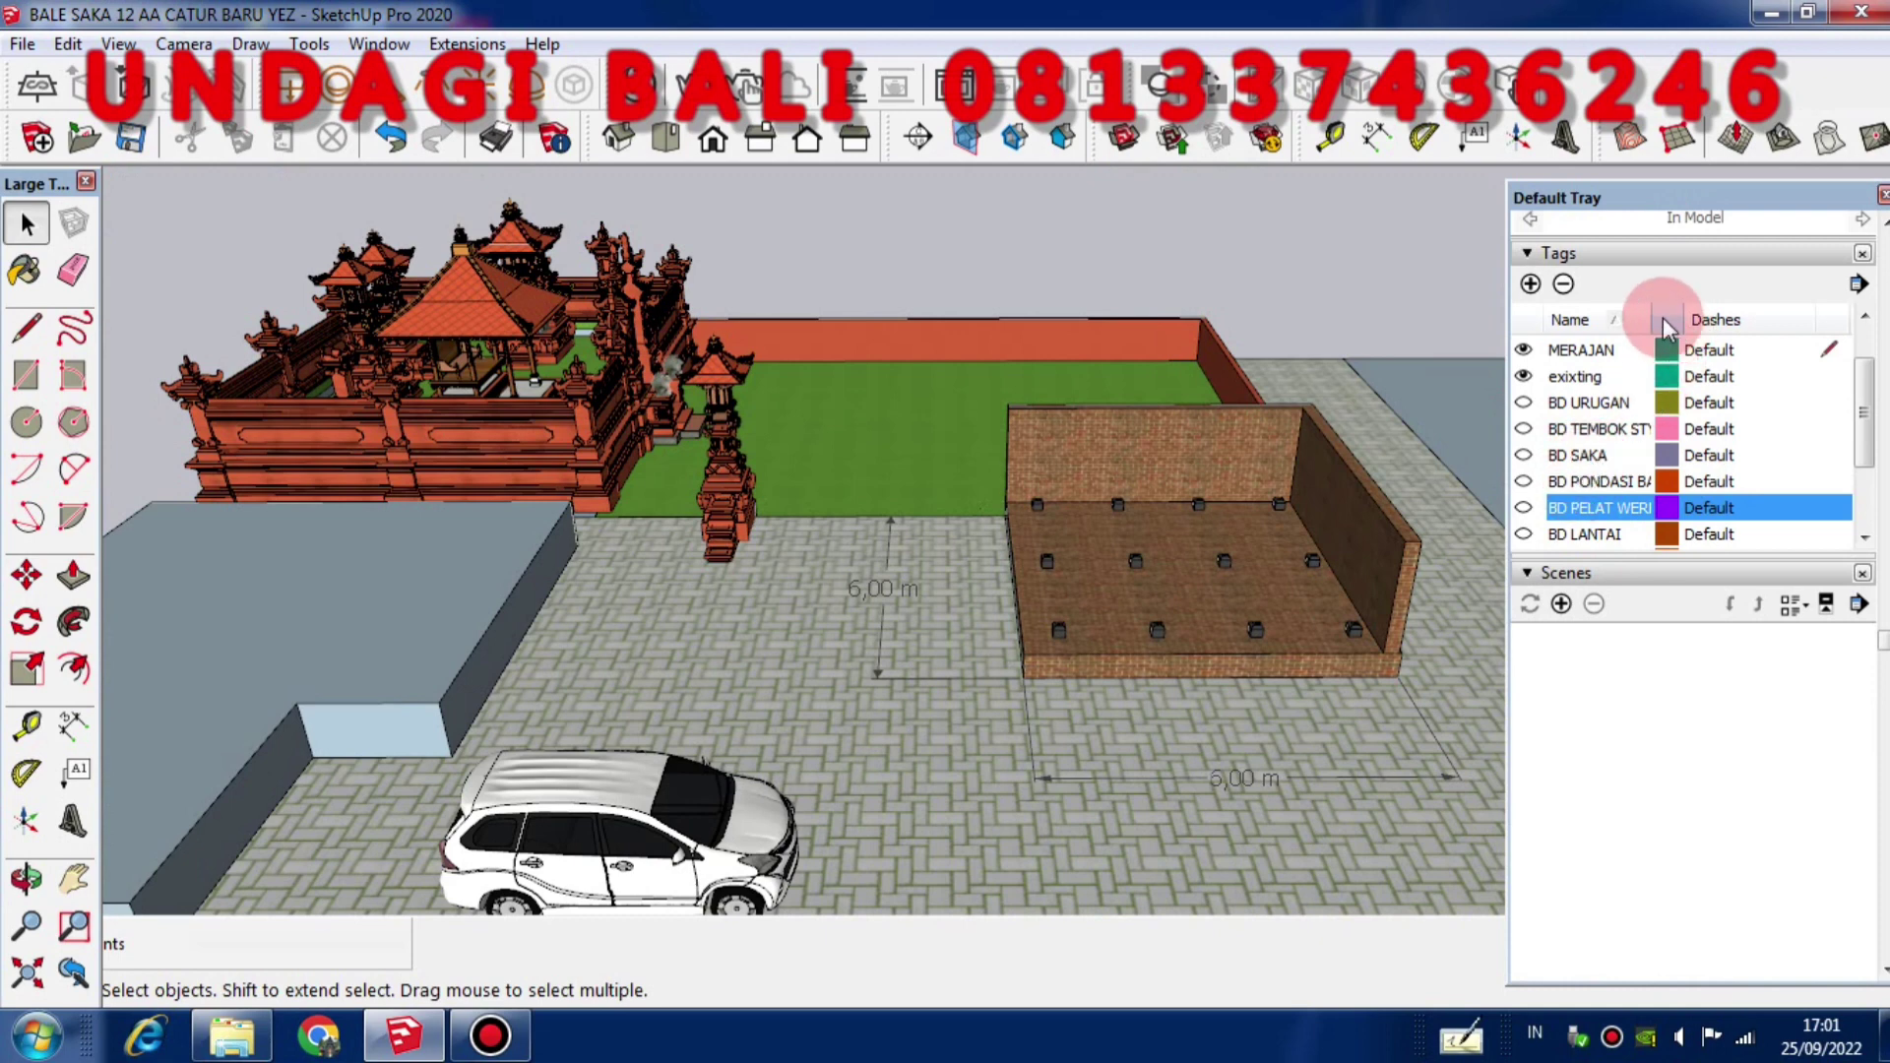
{"action": "left_click_drag", "start_coordinate": [1647, 317], "coordinate": [1697, 318]}
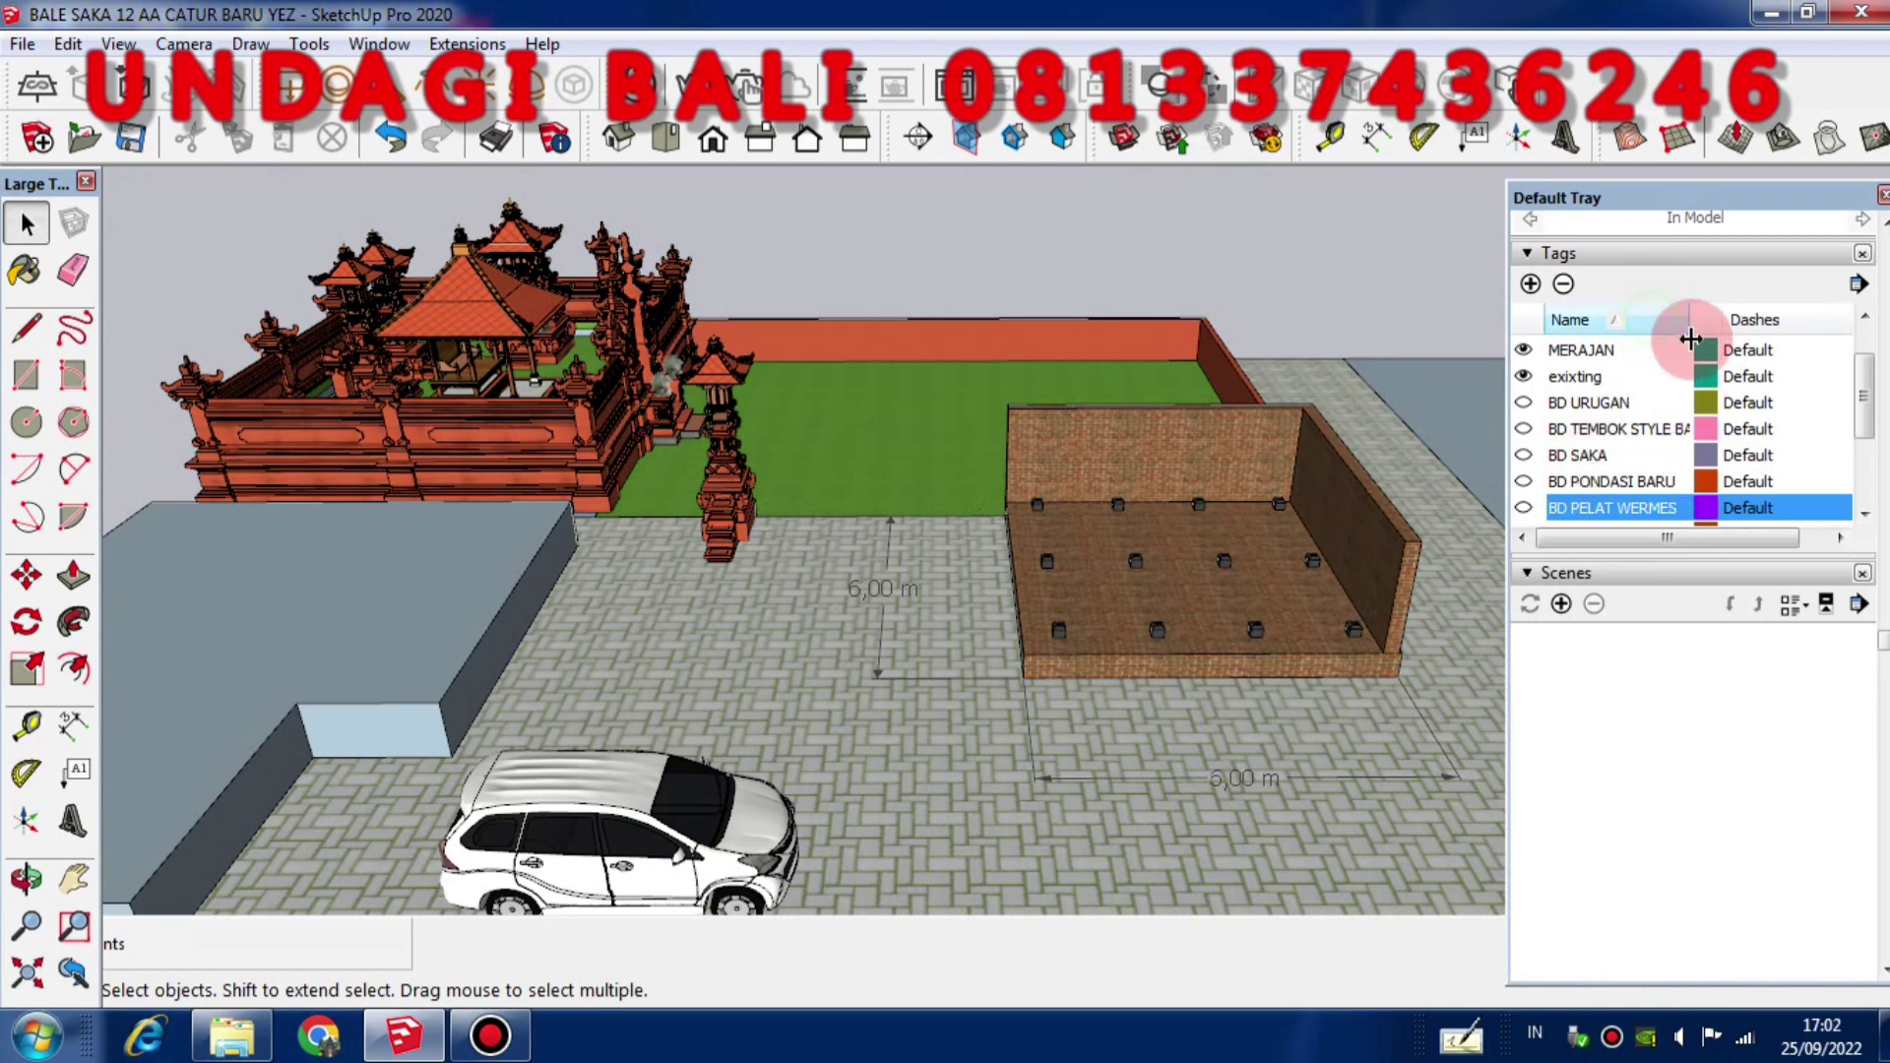
Show the BD PONDASI BARU tag so the new foundation appears together with the existing brick base
{"action": "left_click", "coordinate": [1524, 482]}
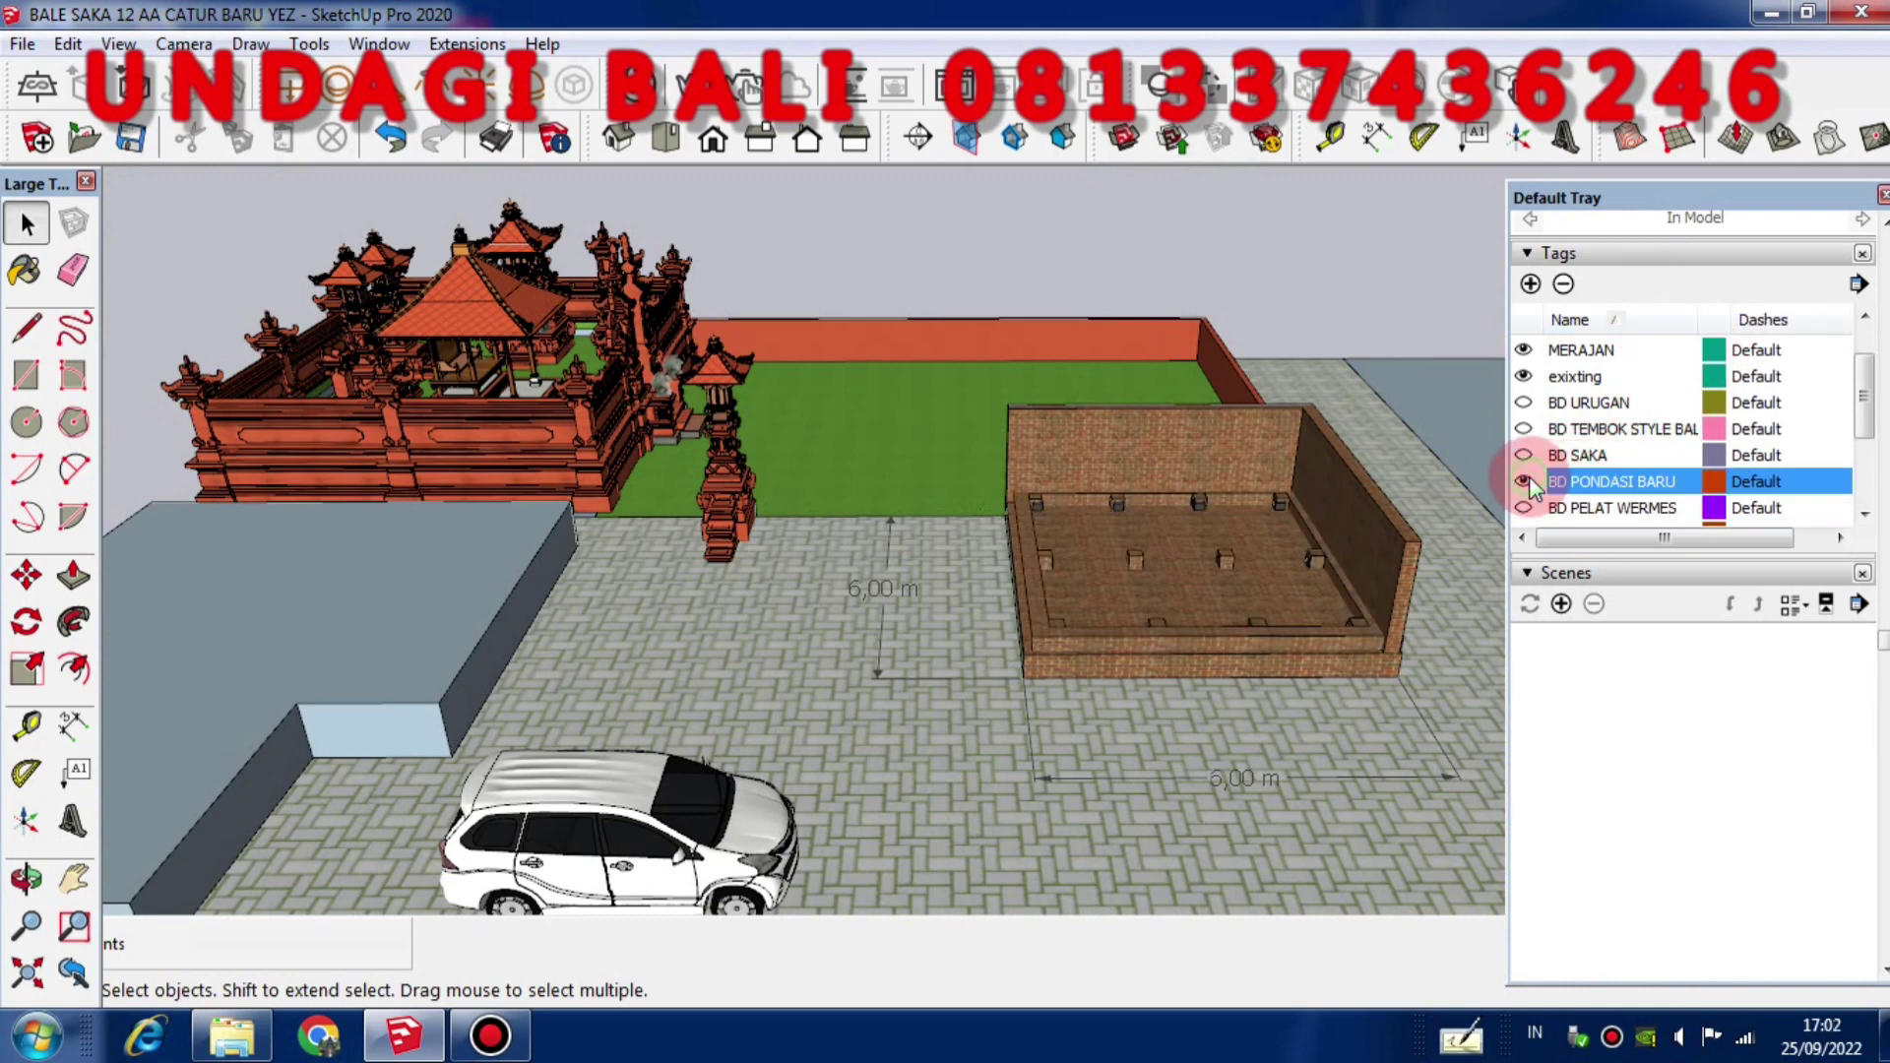
{"action": "middle_click_drag", "start_coordinate": [1041, 654], "coordinate": [655, 763]}
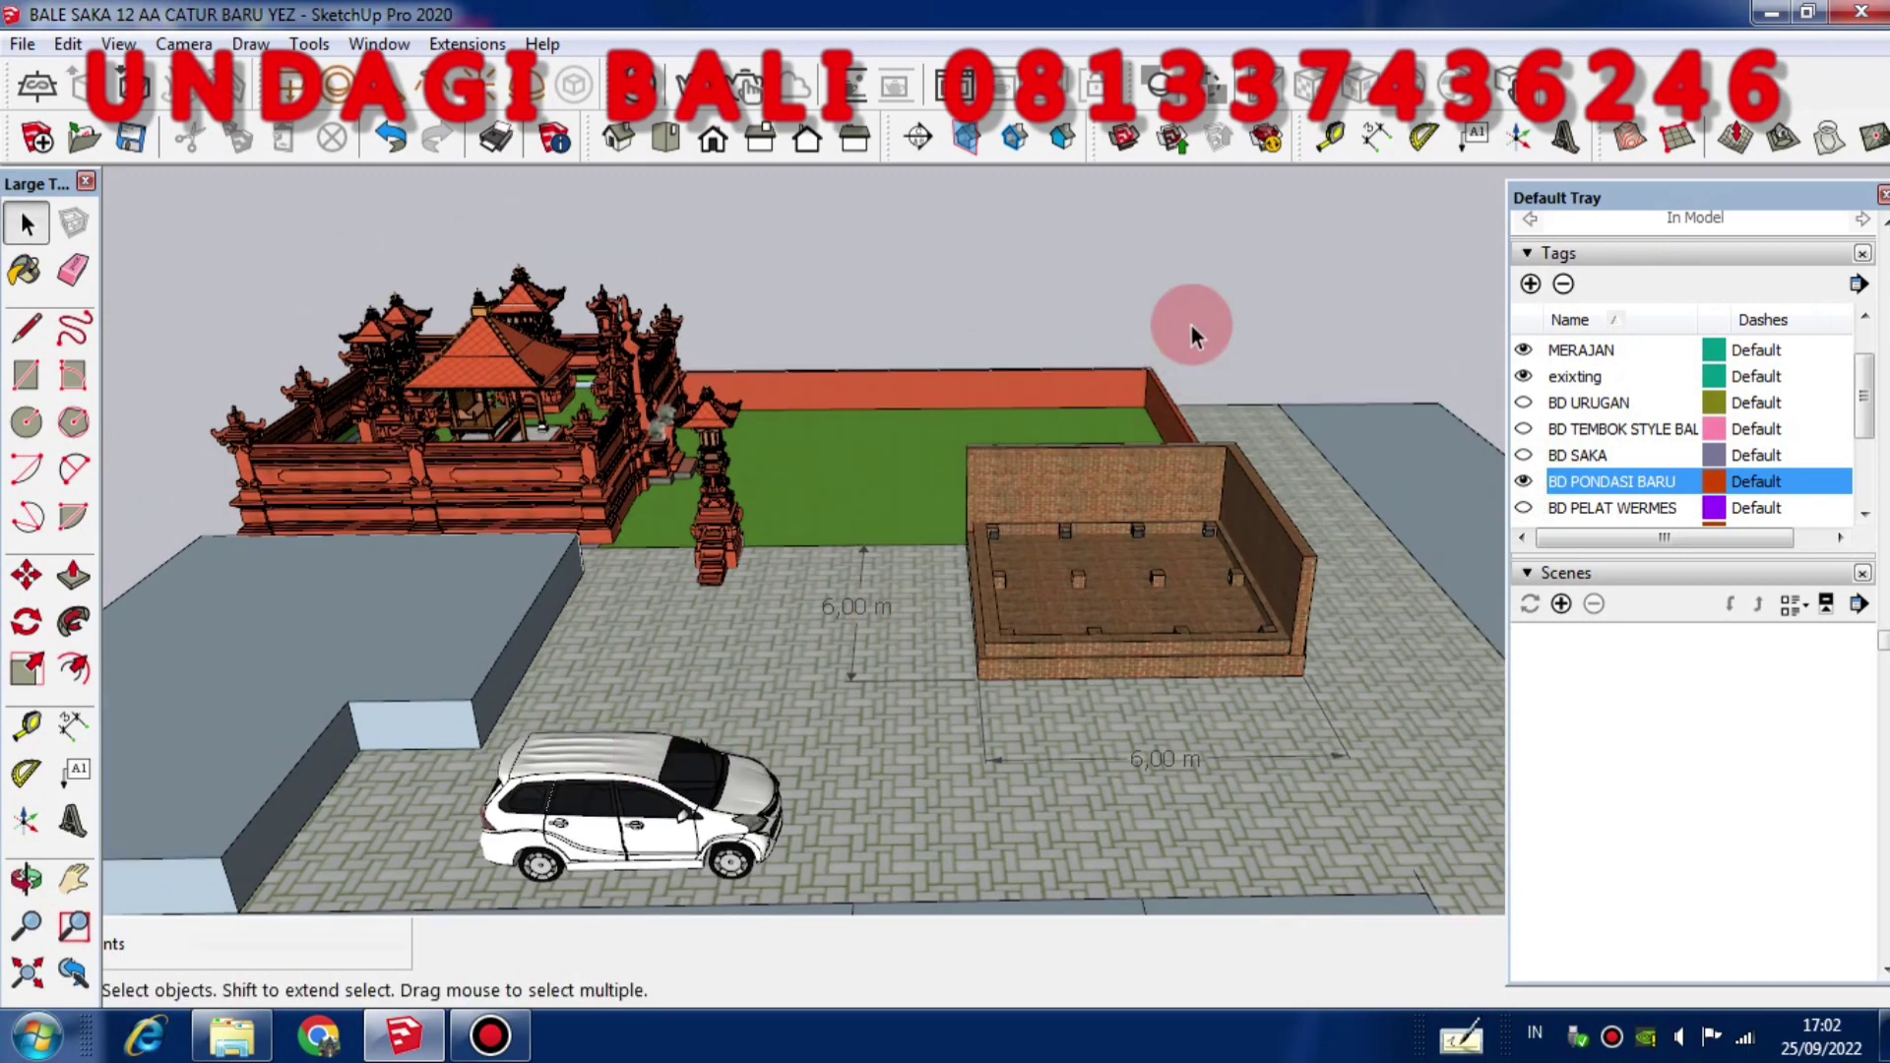
{"action": "scroll", "coordinate": [1299, 689], "scroll_direction": "up", "scroll_amount": 3}
Select the old brick base and hide its BANGUNAN LAMA tag to expose the new foundation alone
{"action": "left_click", "coordinate": [1308, 583]}
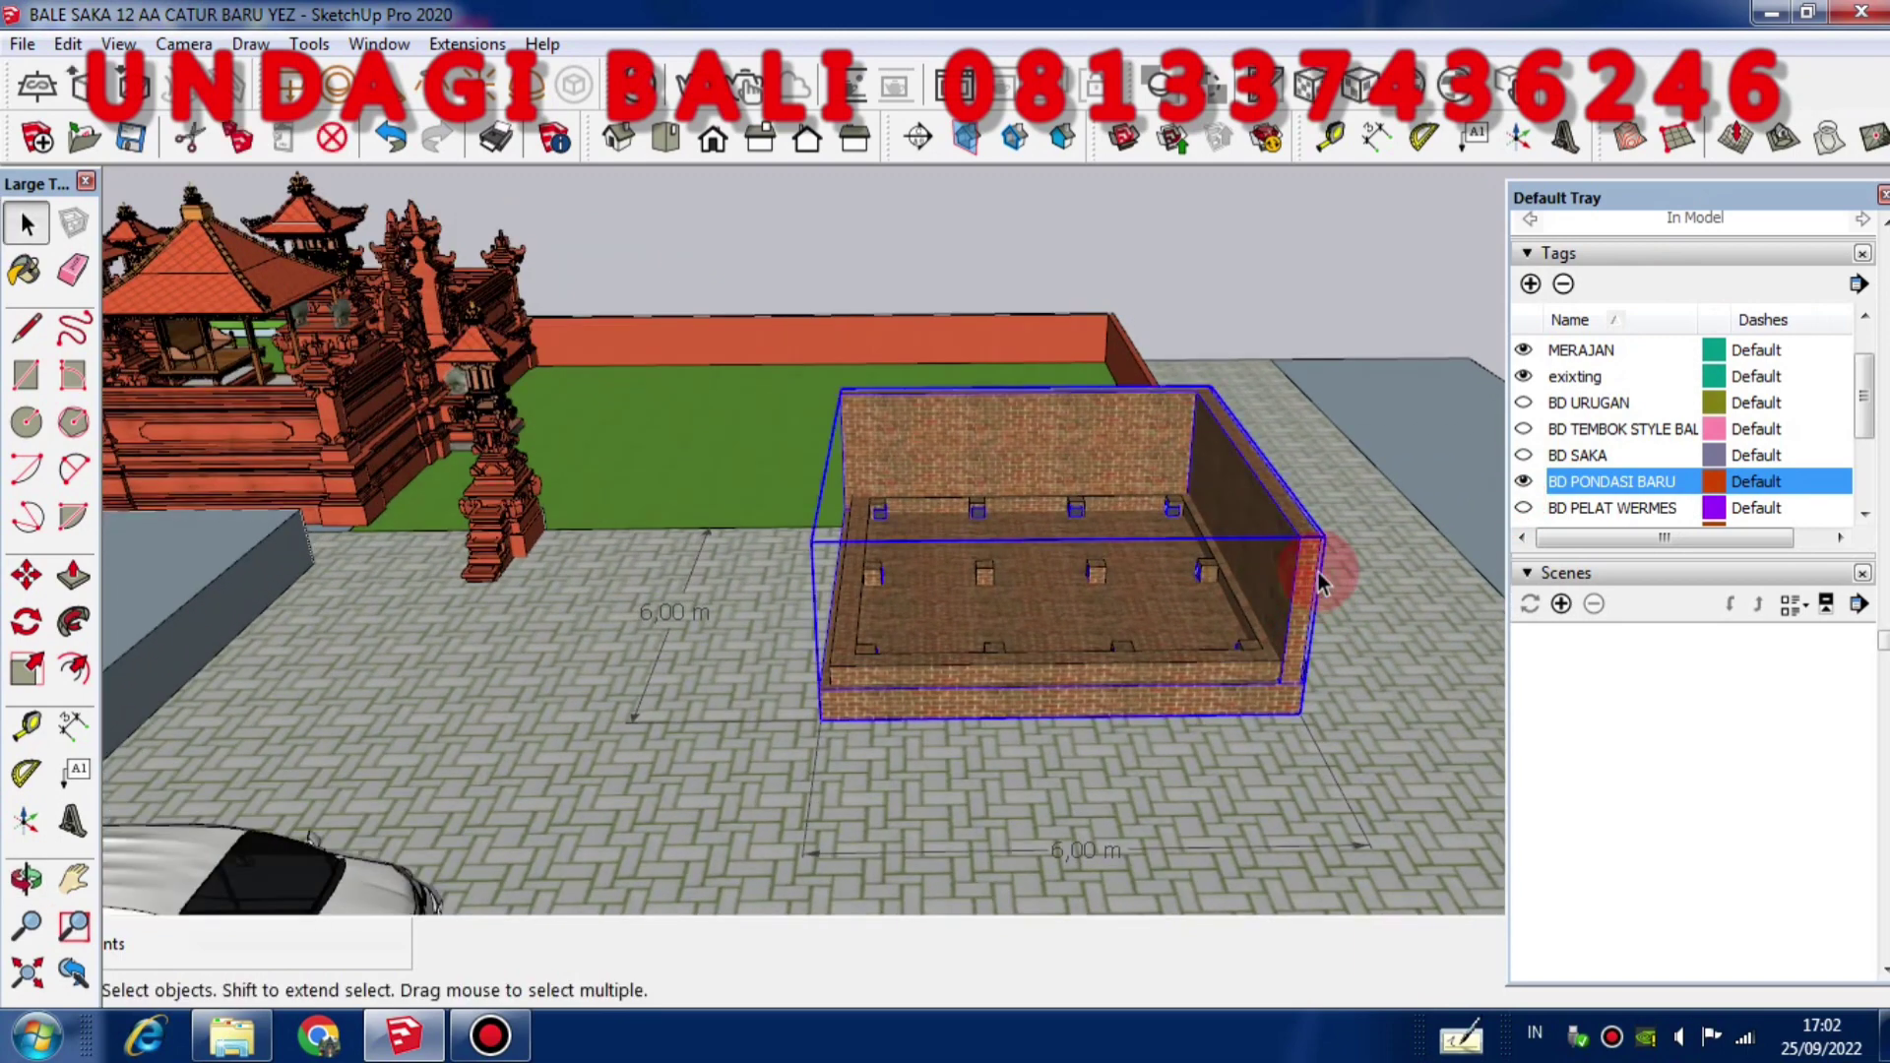
{"action": "left_click_drag", "start_coordinate": [1864, 413], "coordinate": [1863, 483]}
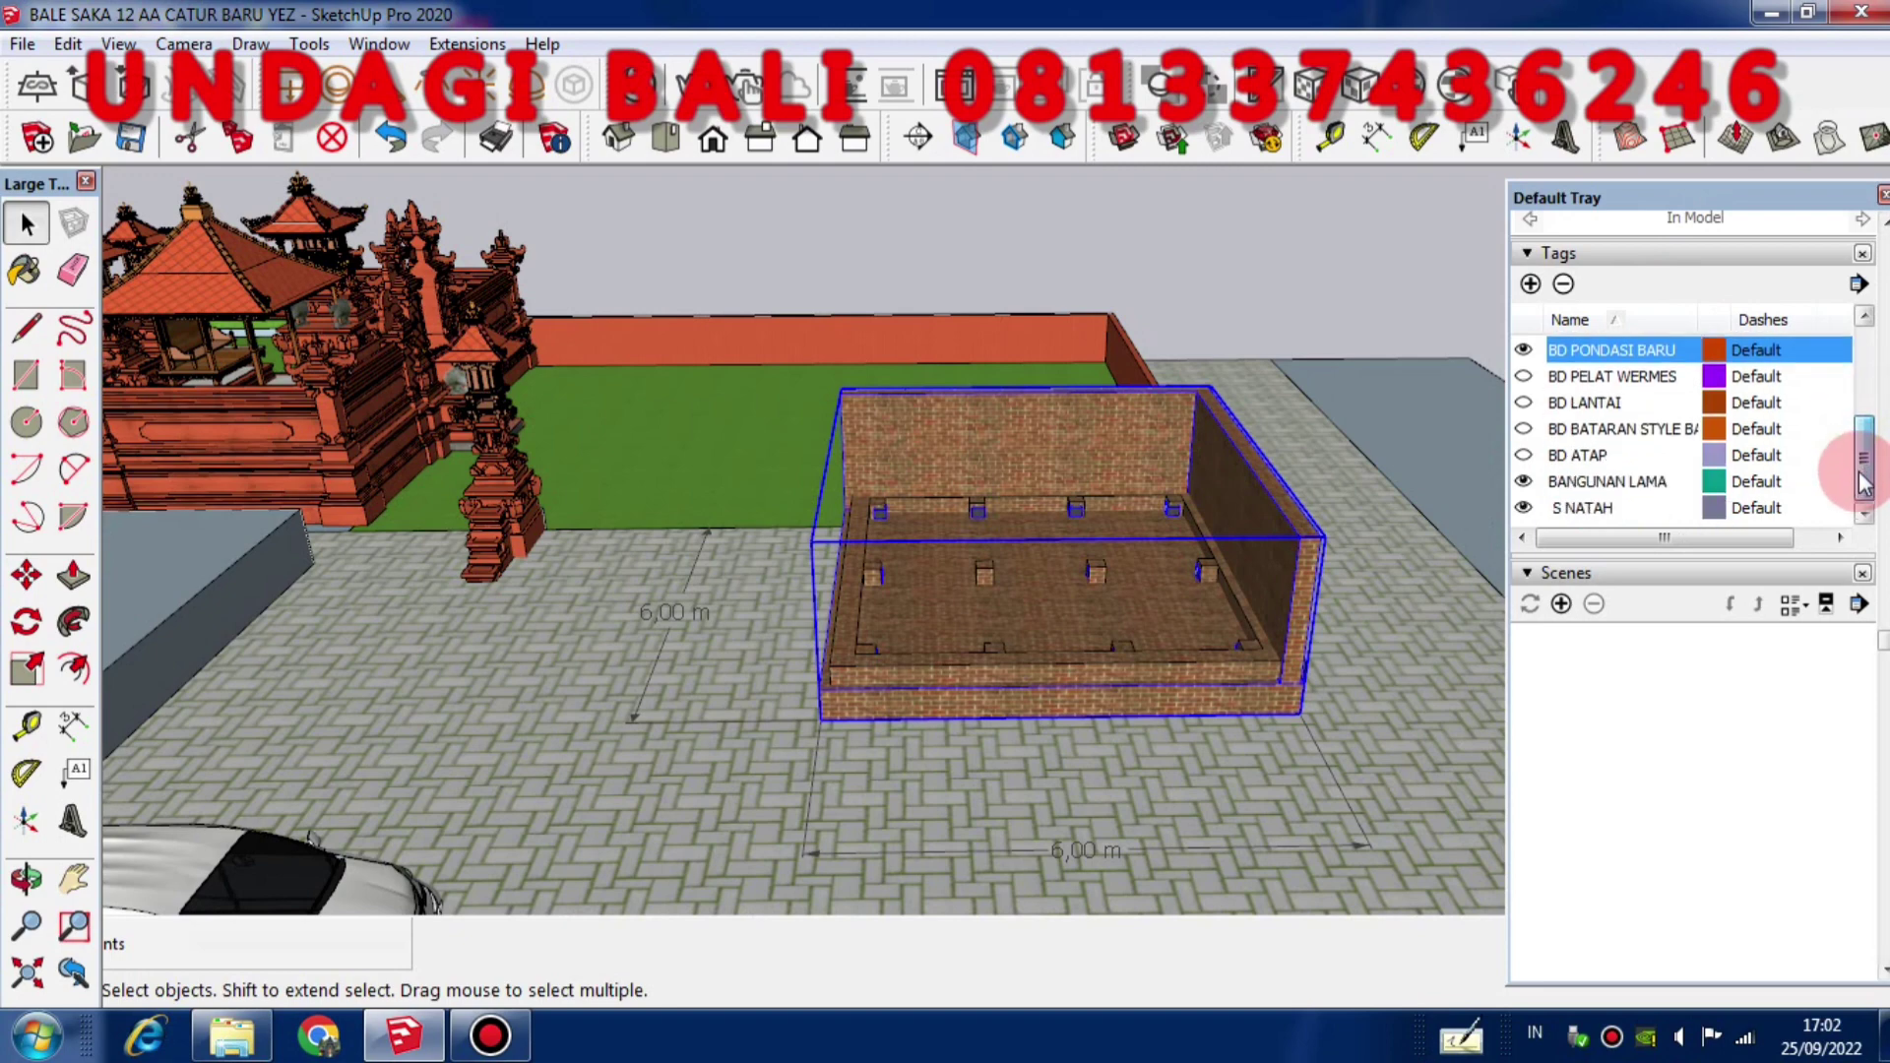
{"action": "left_click", "coordinate": [1525, 481]}
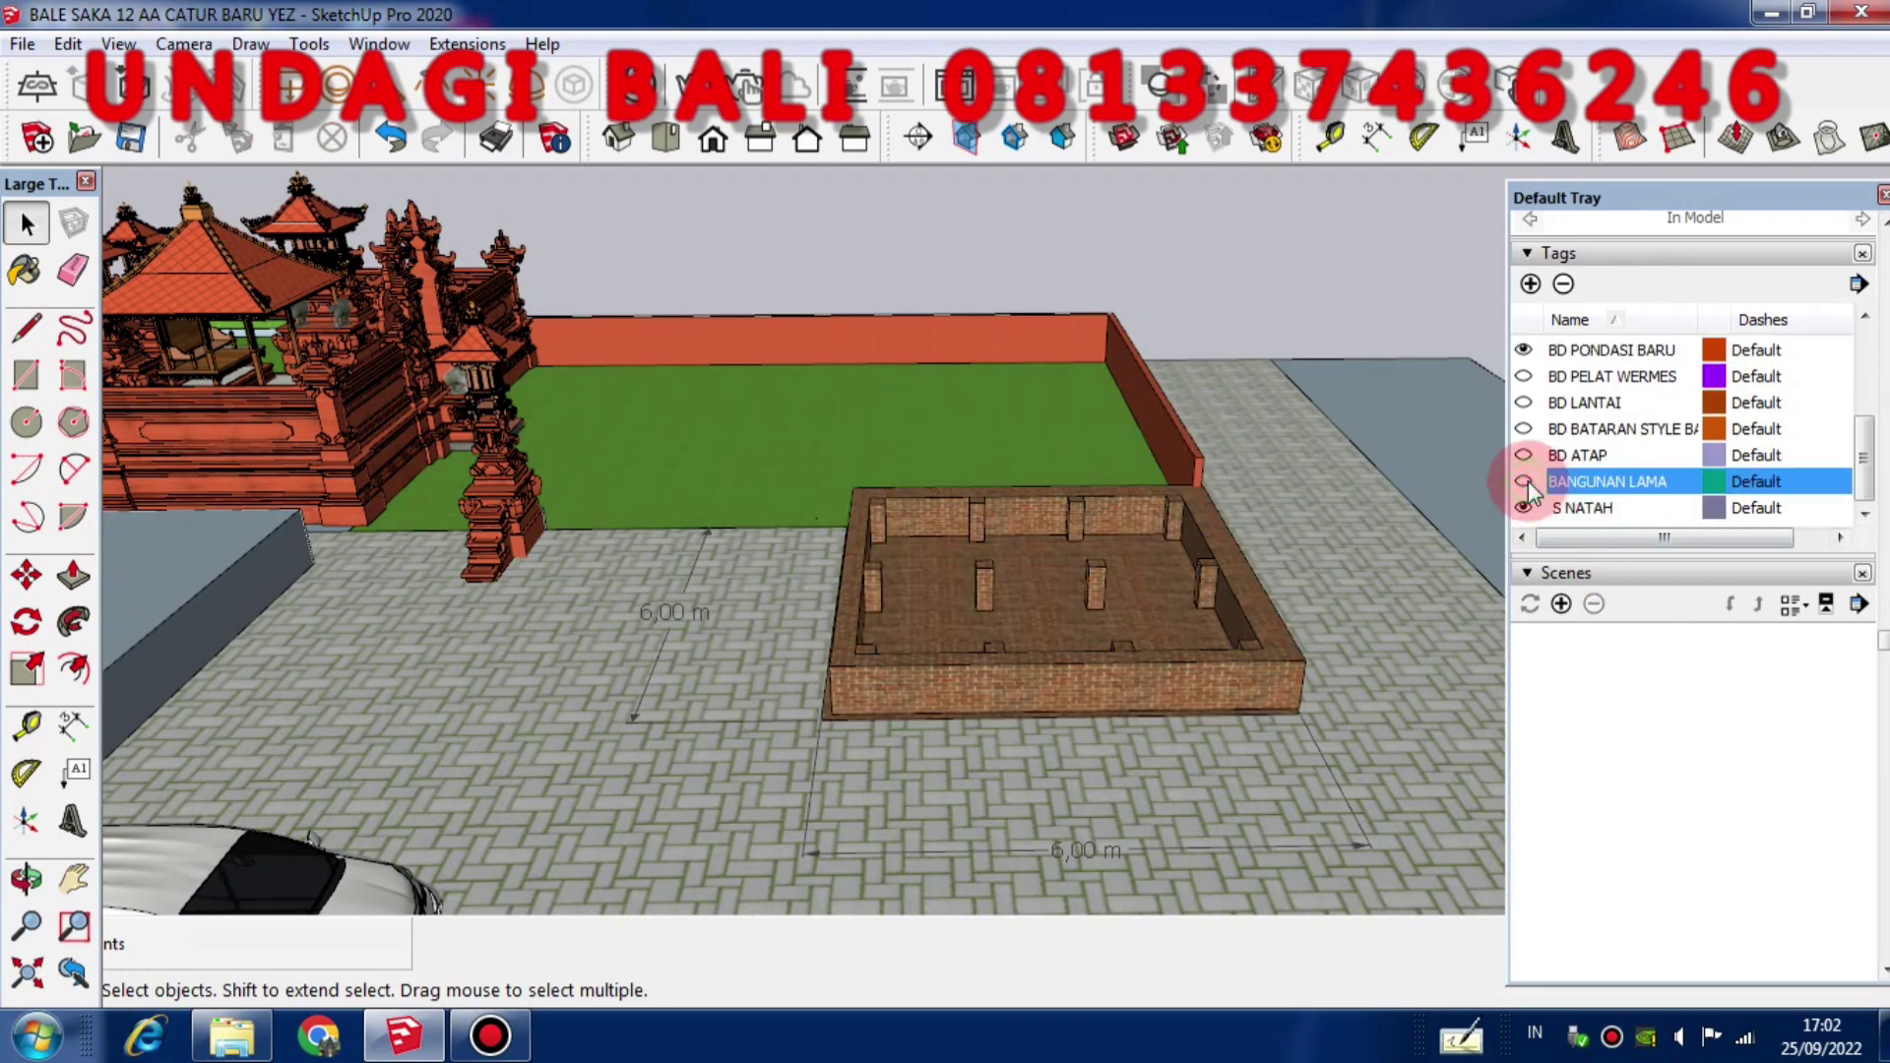
{"action": "key", "text": "o"}
{"action": "left_click_drag", "start_coordinate": [1211, 523], "coordinate": [1183, 407]}
{"action": "middle_click_drag", "start_coordinate": [1184, 408], "coordinate": [1184, 604]}
{"action": "scroll", "coordinate": [1188, 630], "scroll_direction": "up", "scroll_amount": 4}
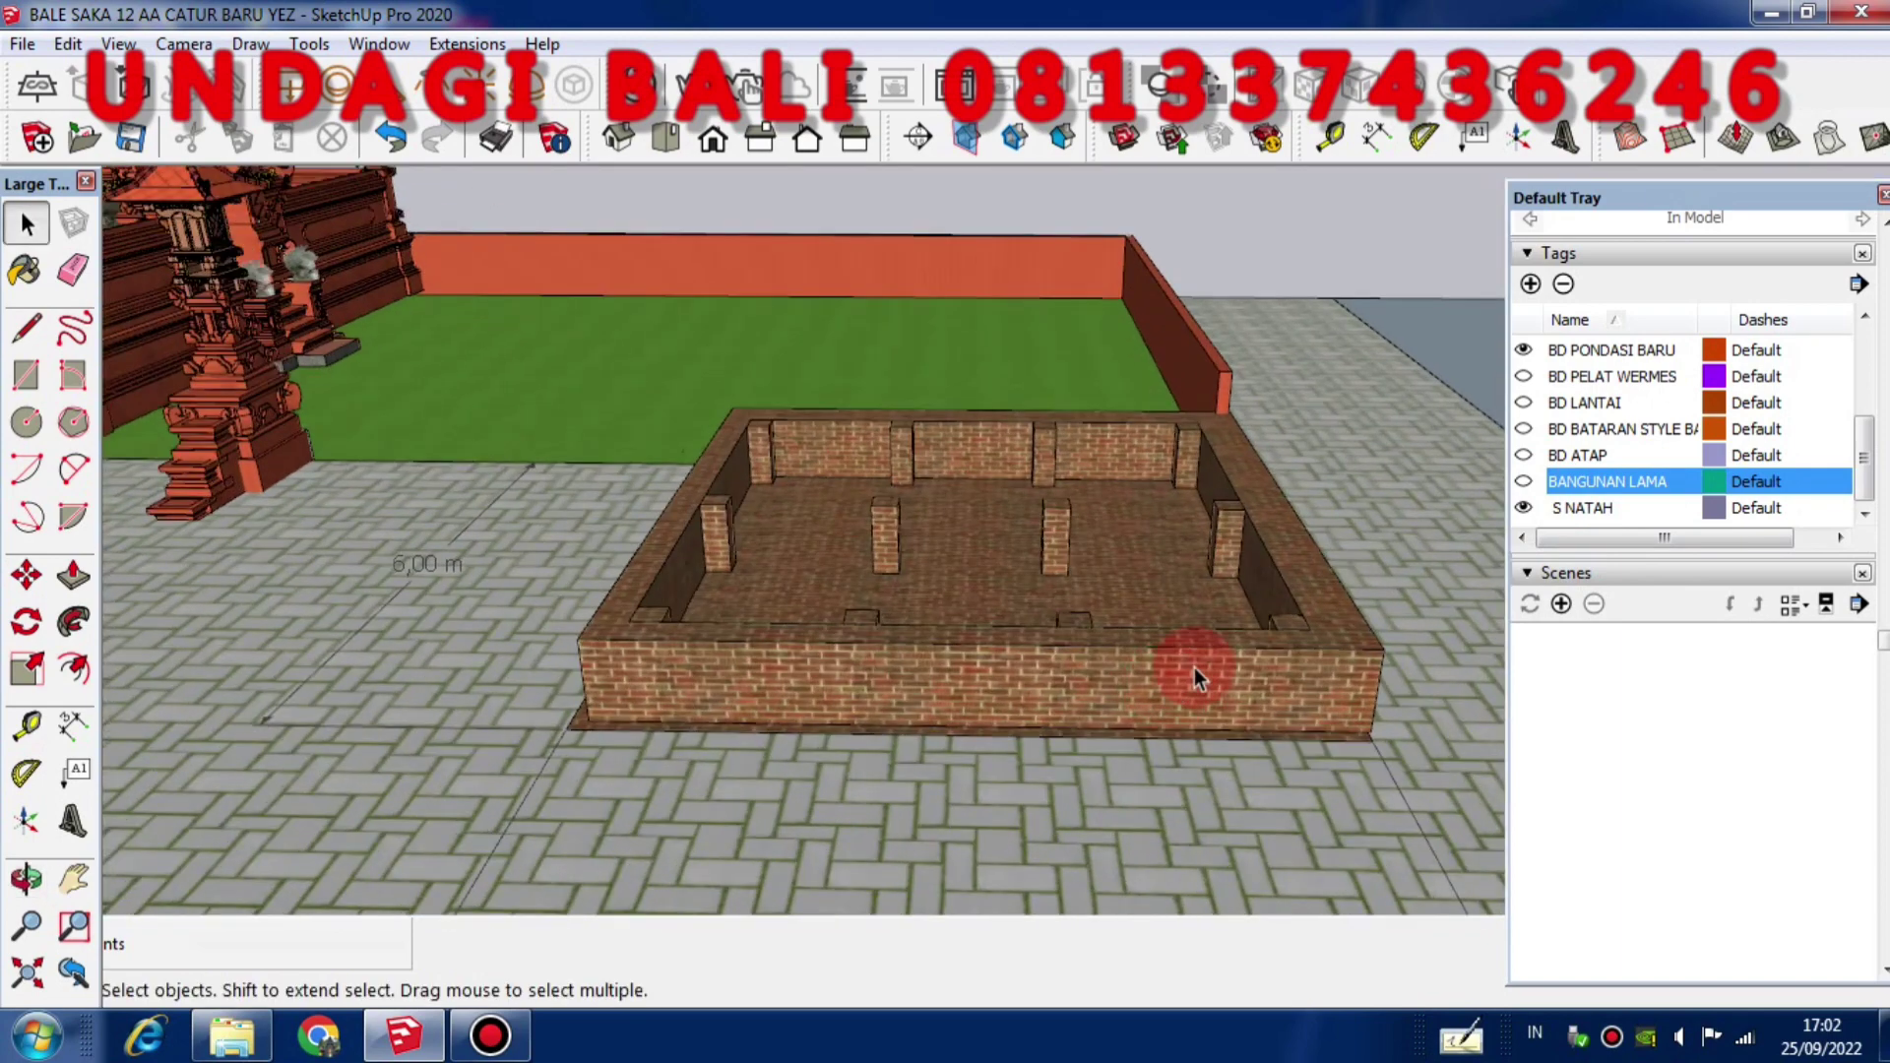
Show the BANGUNAN LAMA tag again and examine the stepped front corner where the old base meets the new foundation
{"action": "left_click", "coordinate": [1523, 482]}
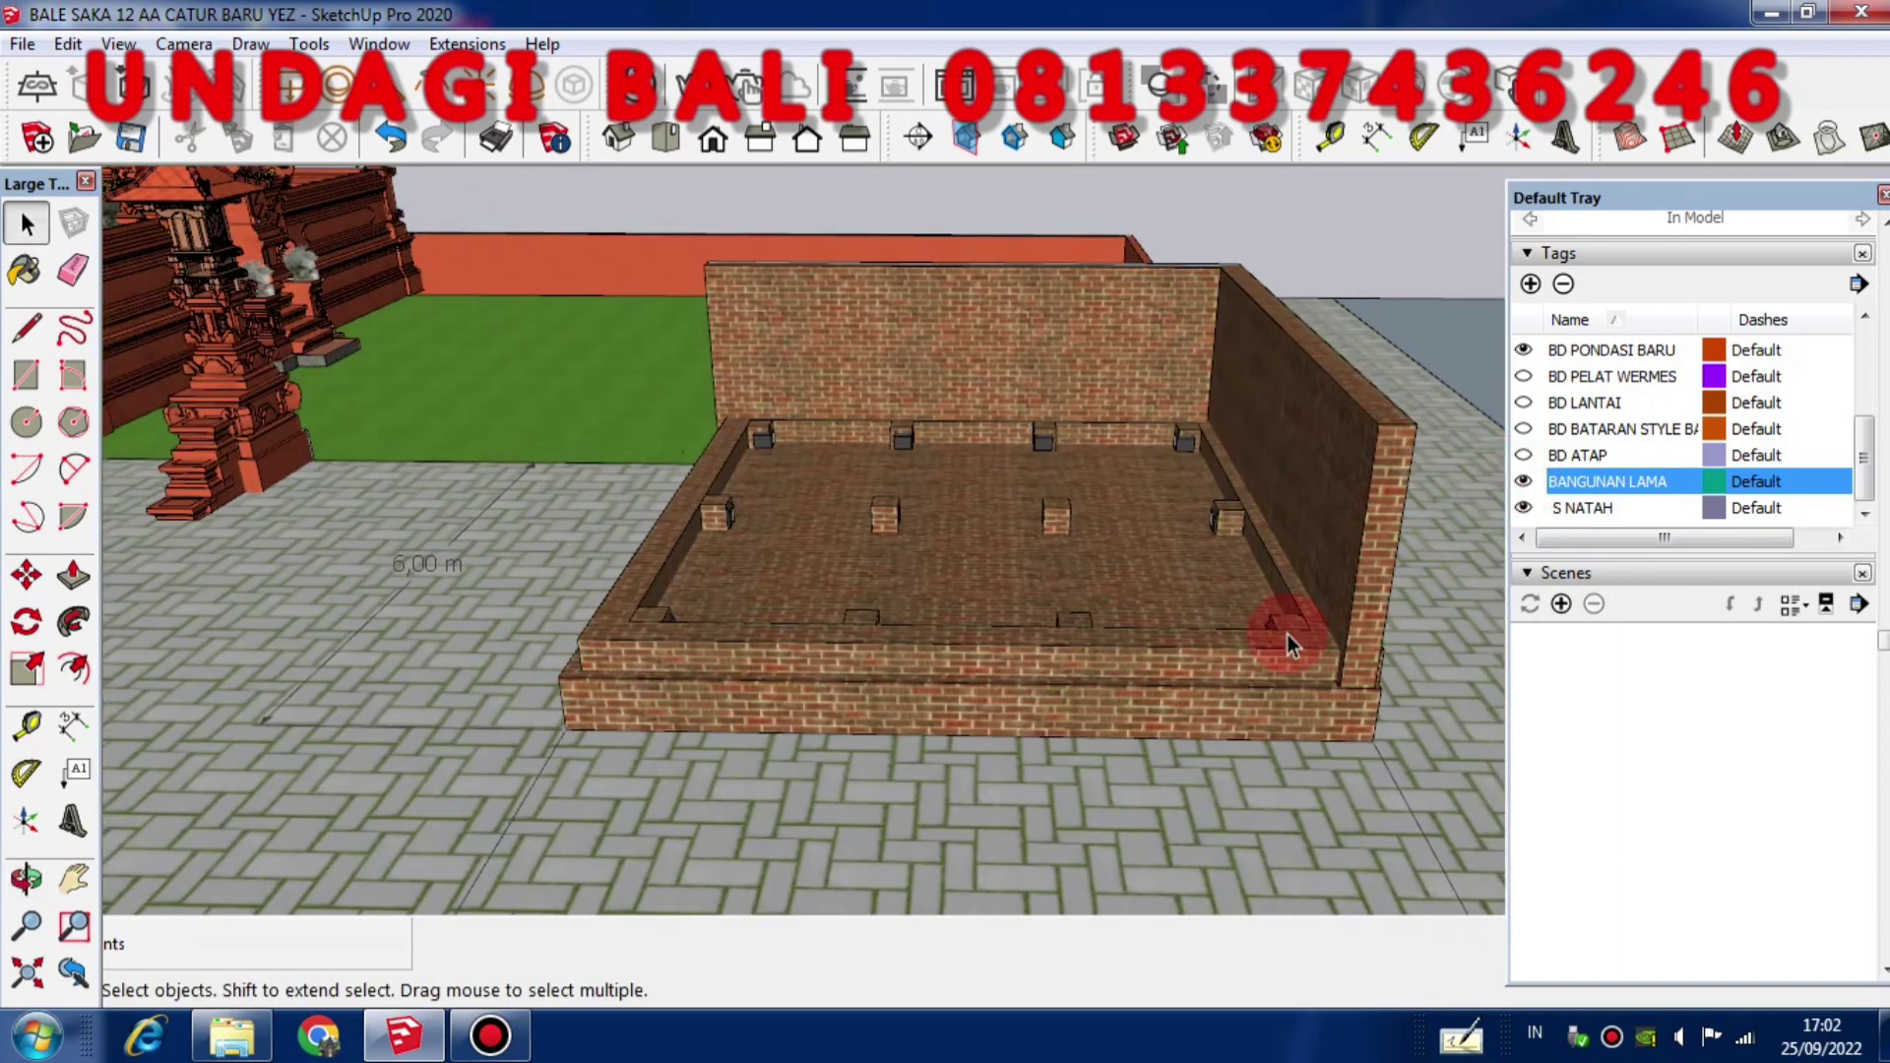
{"action": "middle_click_drag", "start_coordinate": [1279, 633], "coordinate": [688, 638]}
{"action": "scroll", "coordinate": [615, 629], "scroll_direction": "up", "scroll_amount": 5}
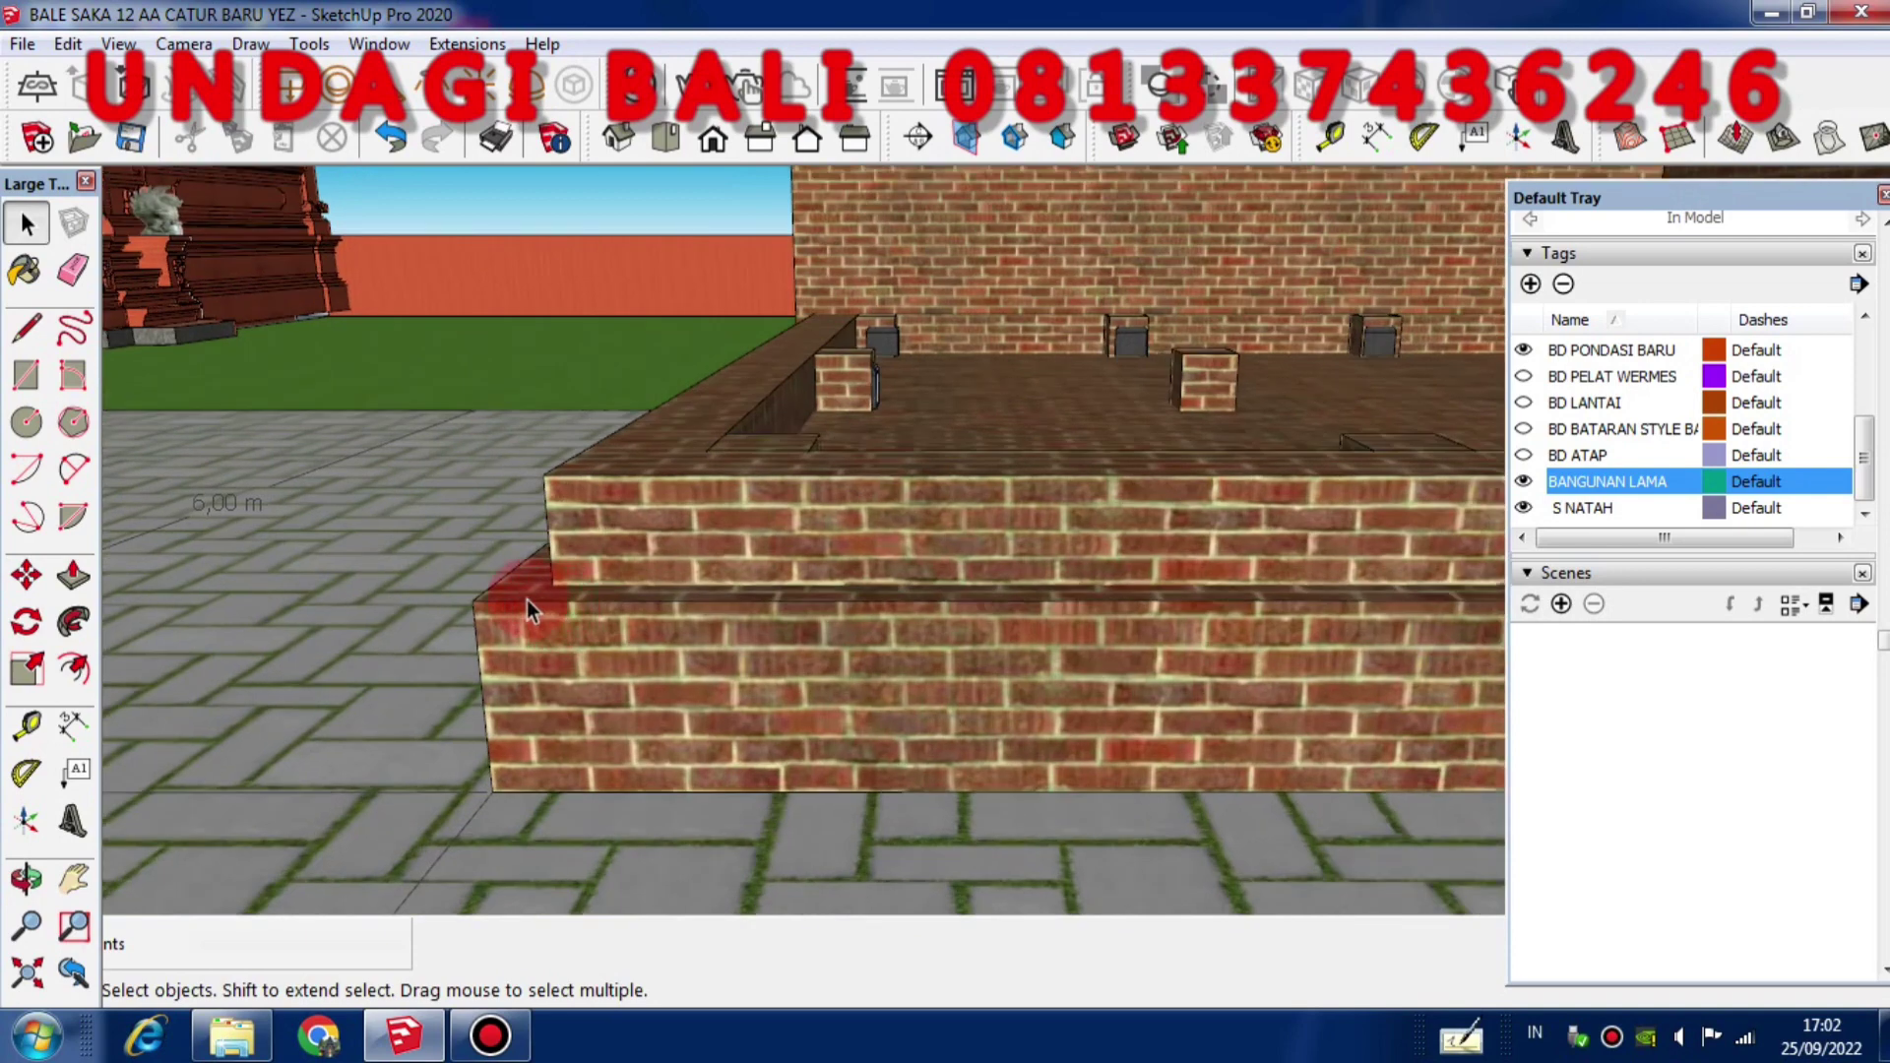
{"action": "middle_click_drag", "start_coordinate": [561, 582], "coordinate": [675, 696]}
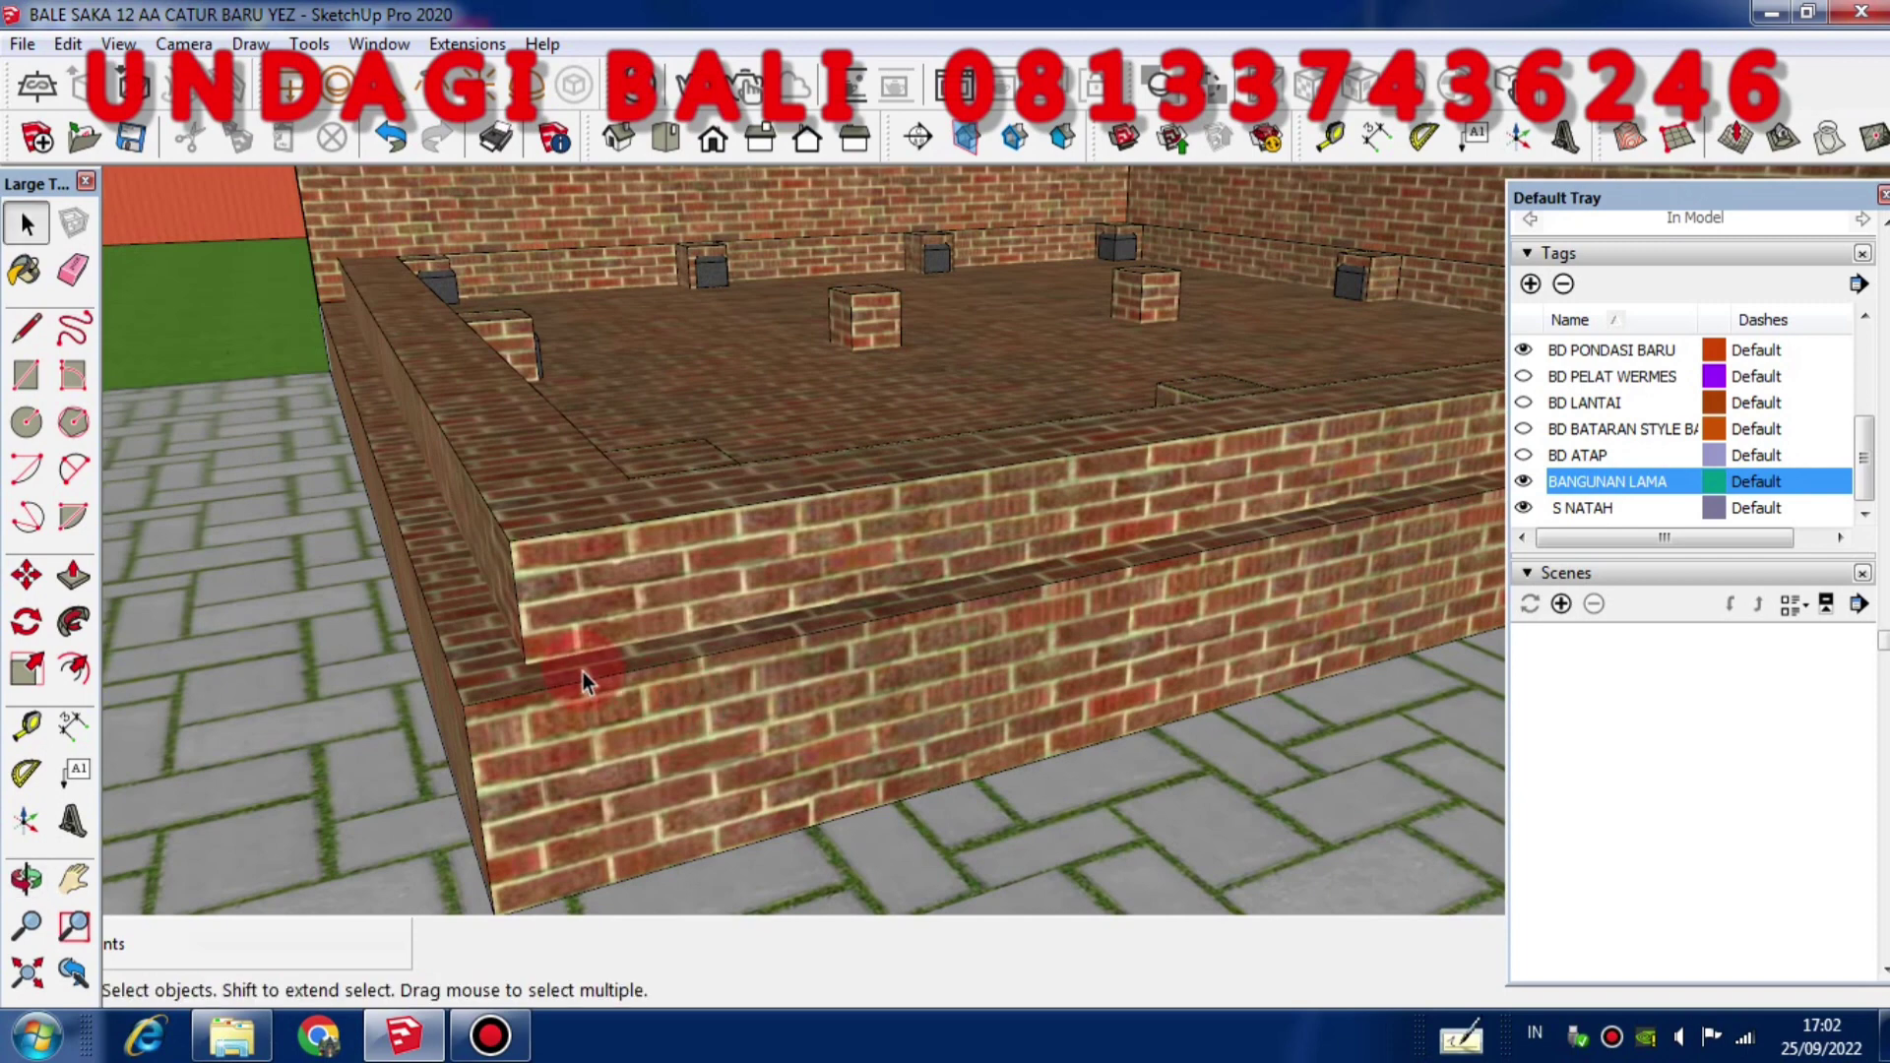
{"action": "scroll", "coordinate": [522, 702], "scroll_direction": "down", "scroll_amount": 4}
{"action": "middle_click_drag", "start_coordinate": [536, 719], "coordinate": [535, 713]}
{"action": "scroll", "coordinate": [1130, 742], "scroll_direction": "down", "scroll_amount": 3}
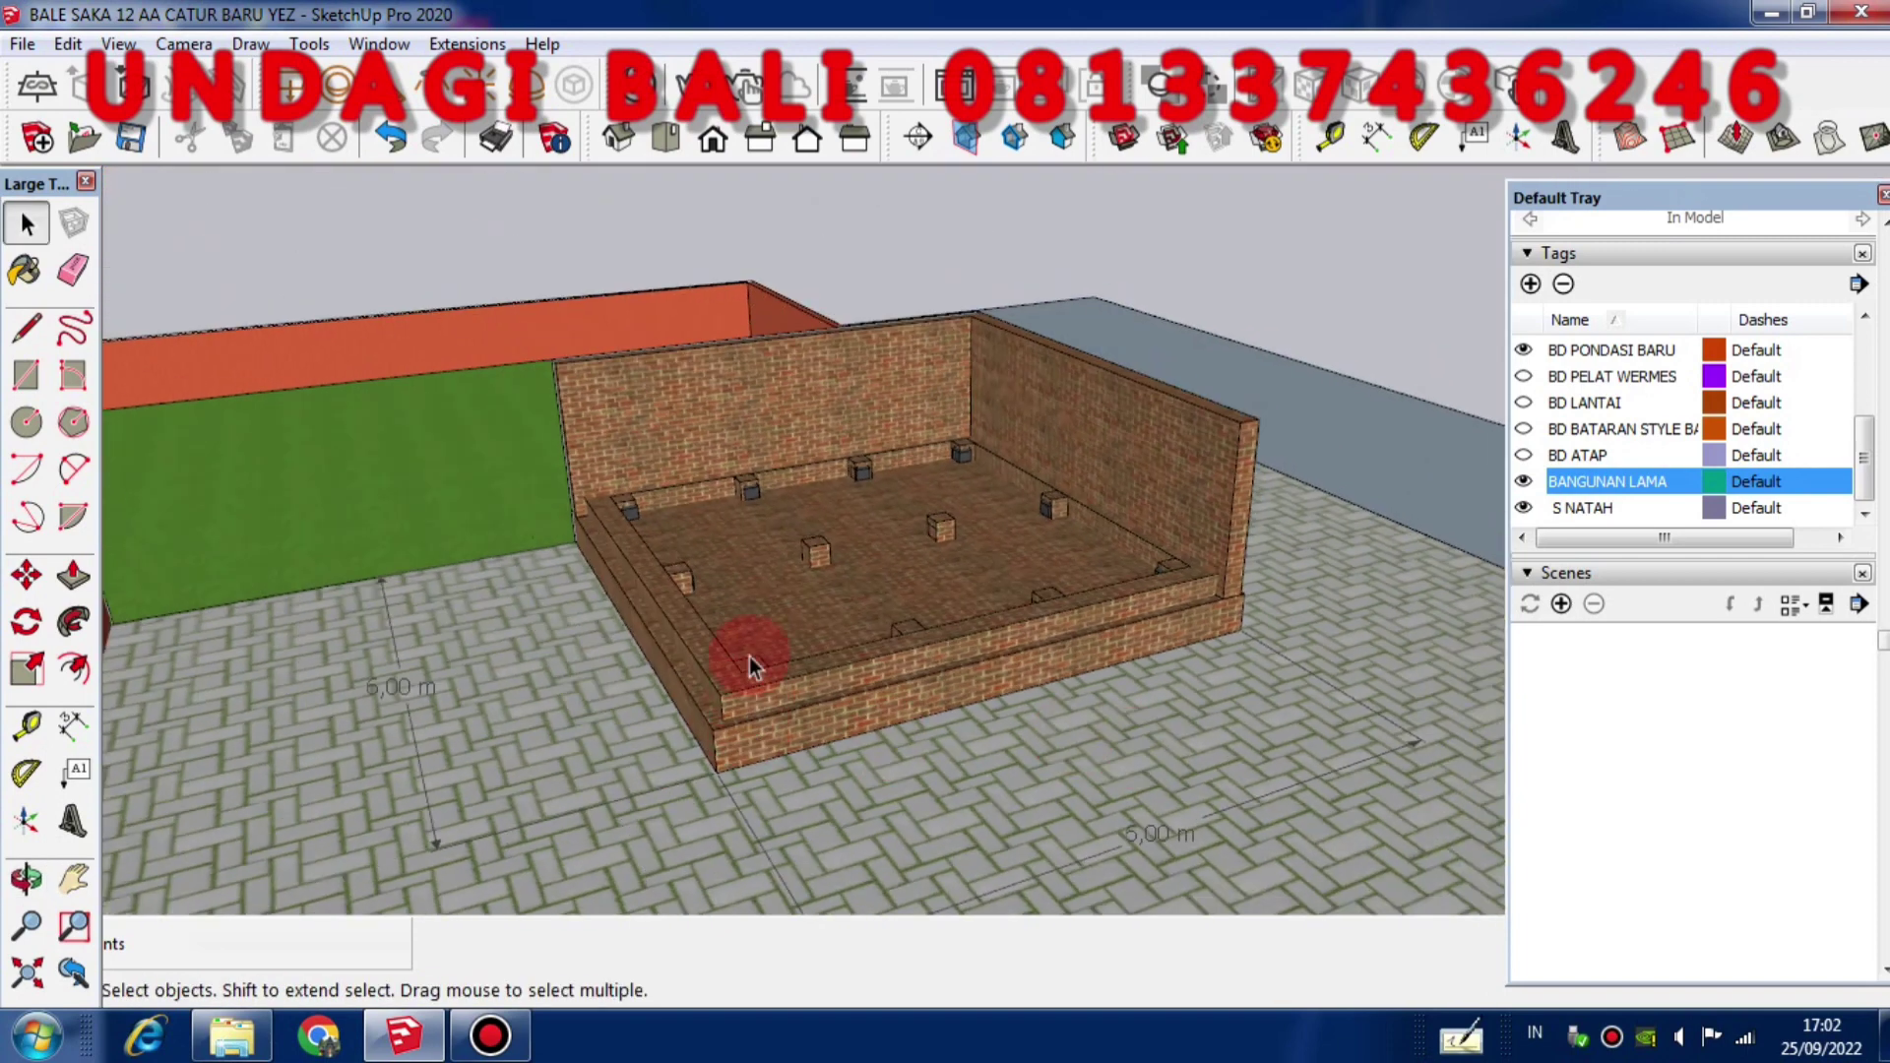
{"action": "scroll", "coordinate": [749, 650], "scroll_direction": "up", "scroll_amount": 4}
{"action": "middle_click_drag", "start_coordinate": [748, 650], "coordinate": [751, 800]}
{"action": "scroll", "coordinate": [677, 719], "scroll_direction": "up", "scroll_amount": 2}
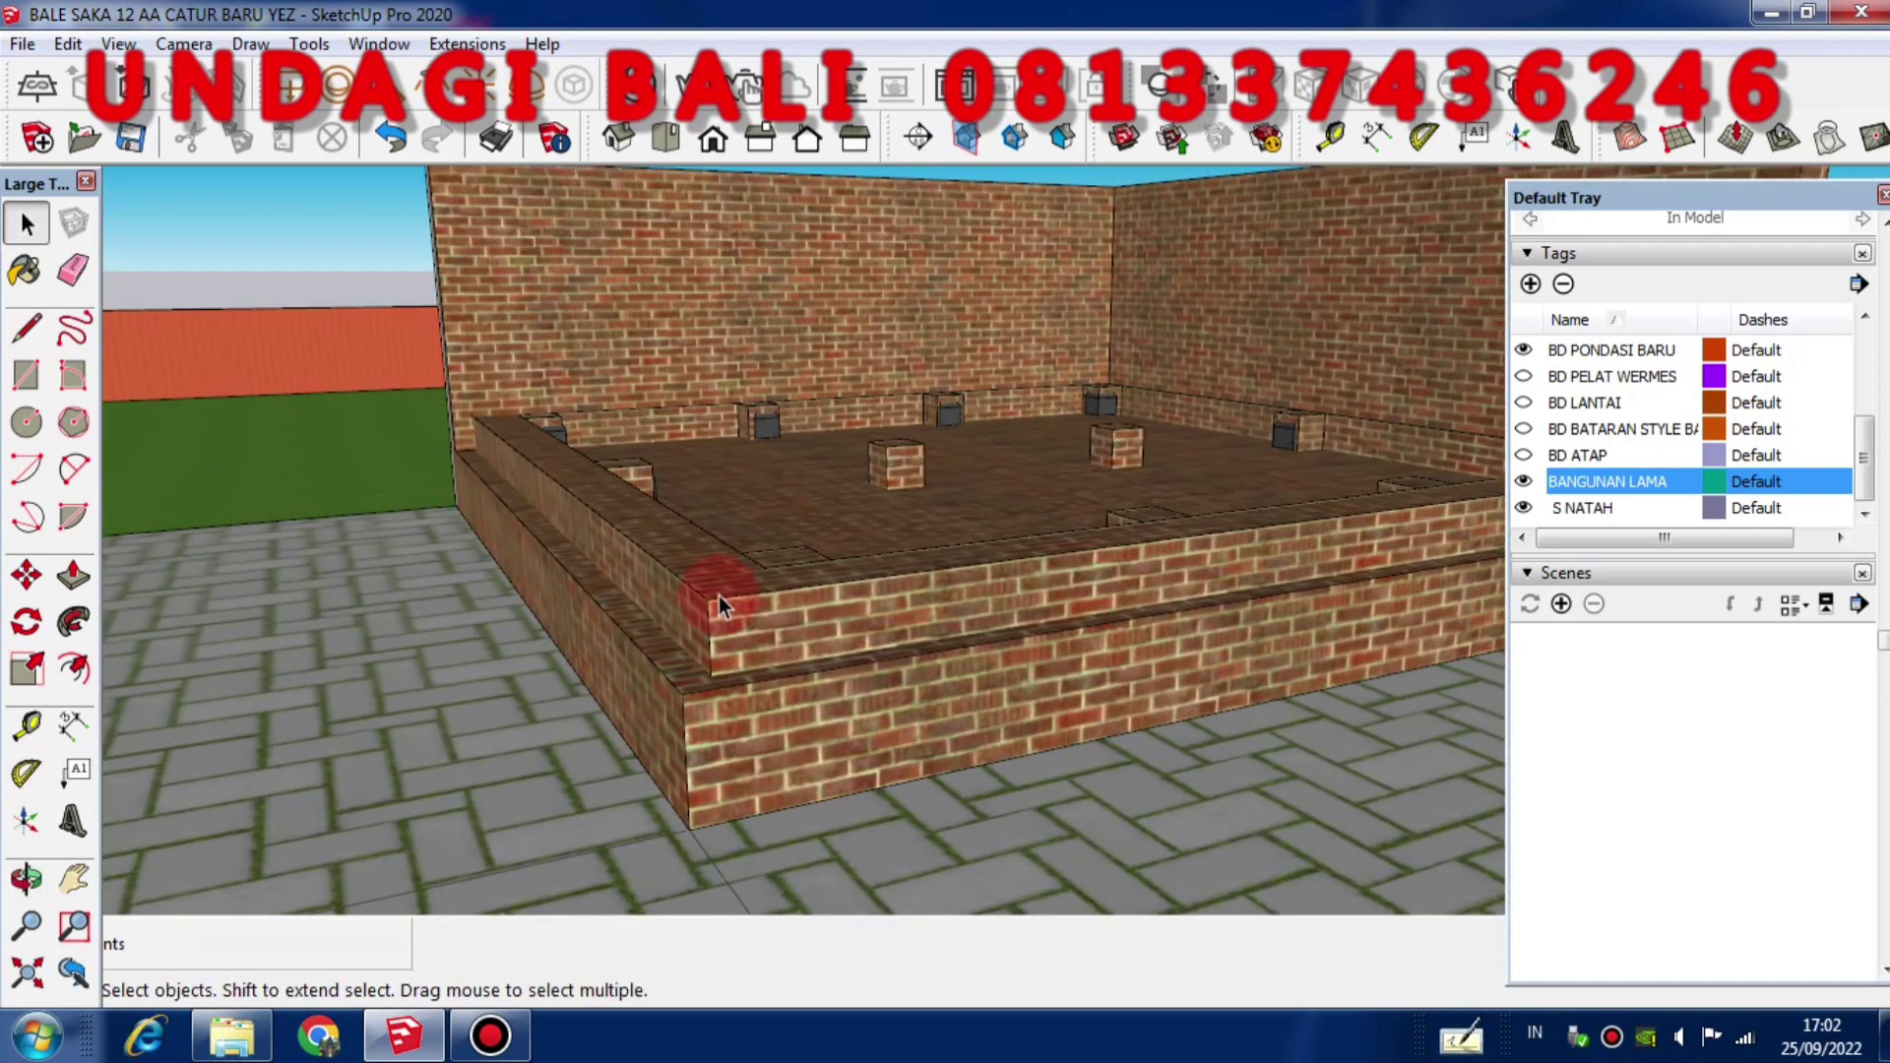
{"action": "middle_click_drag", "start_coordinate": [719, 607], "coordinate": [606, 687]}
{"action": "scroll", "coordinate": [607, 687], "scroll_direction": "up", "scroll_amount": 5}
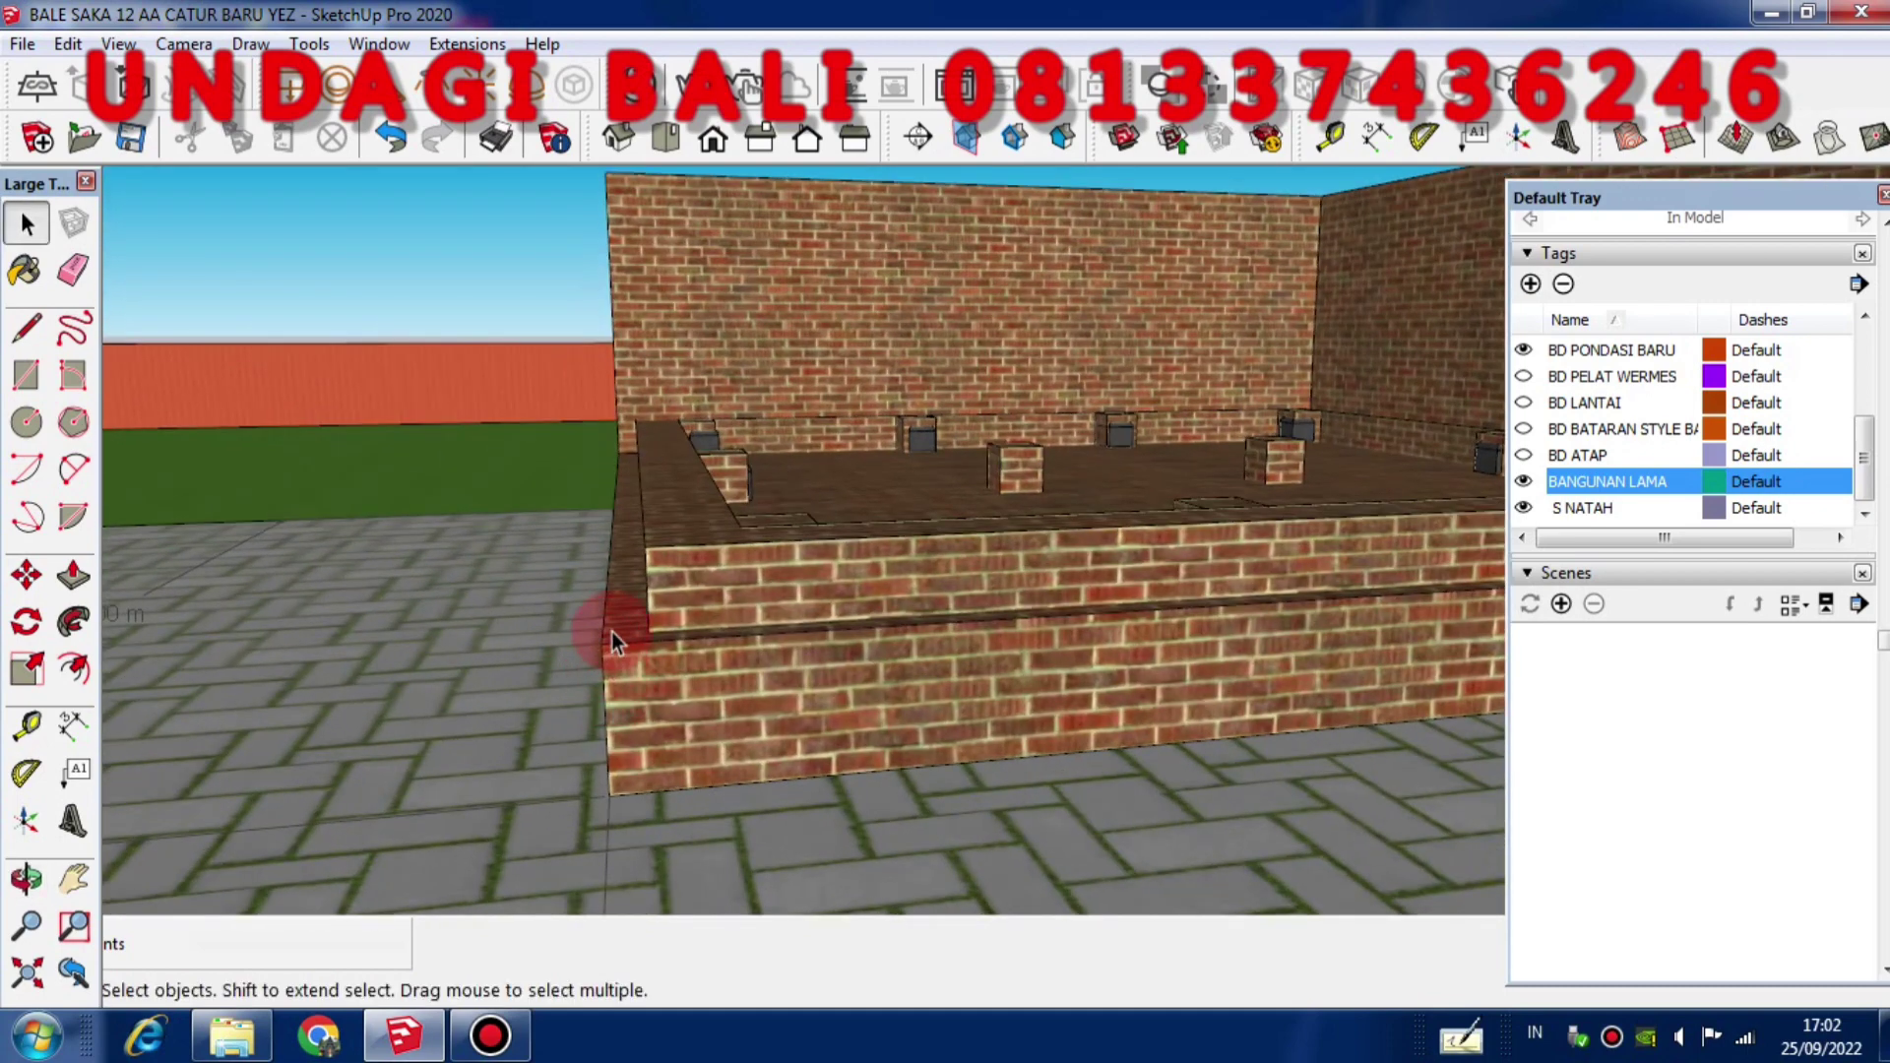
{"action": "scroll", "coordinate": [628, 630], "scroll_direction": "down", "scroll_amount": 6}
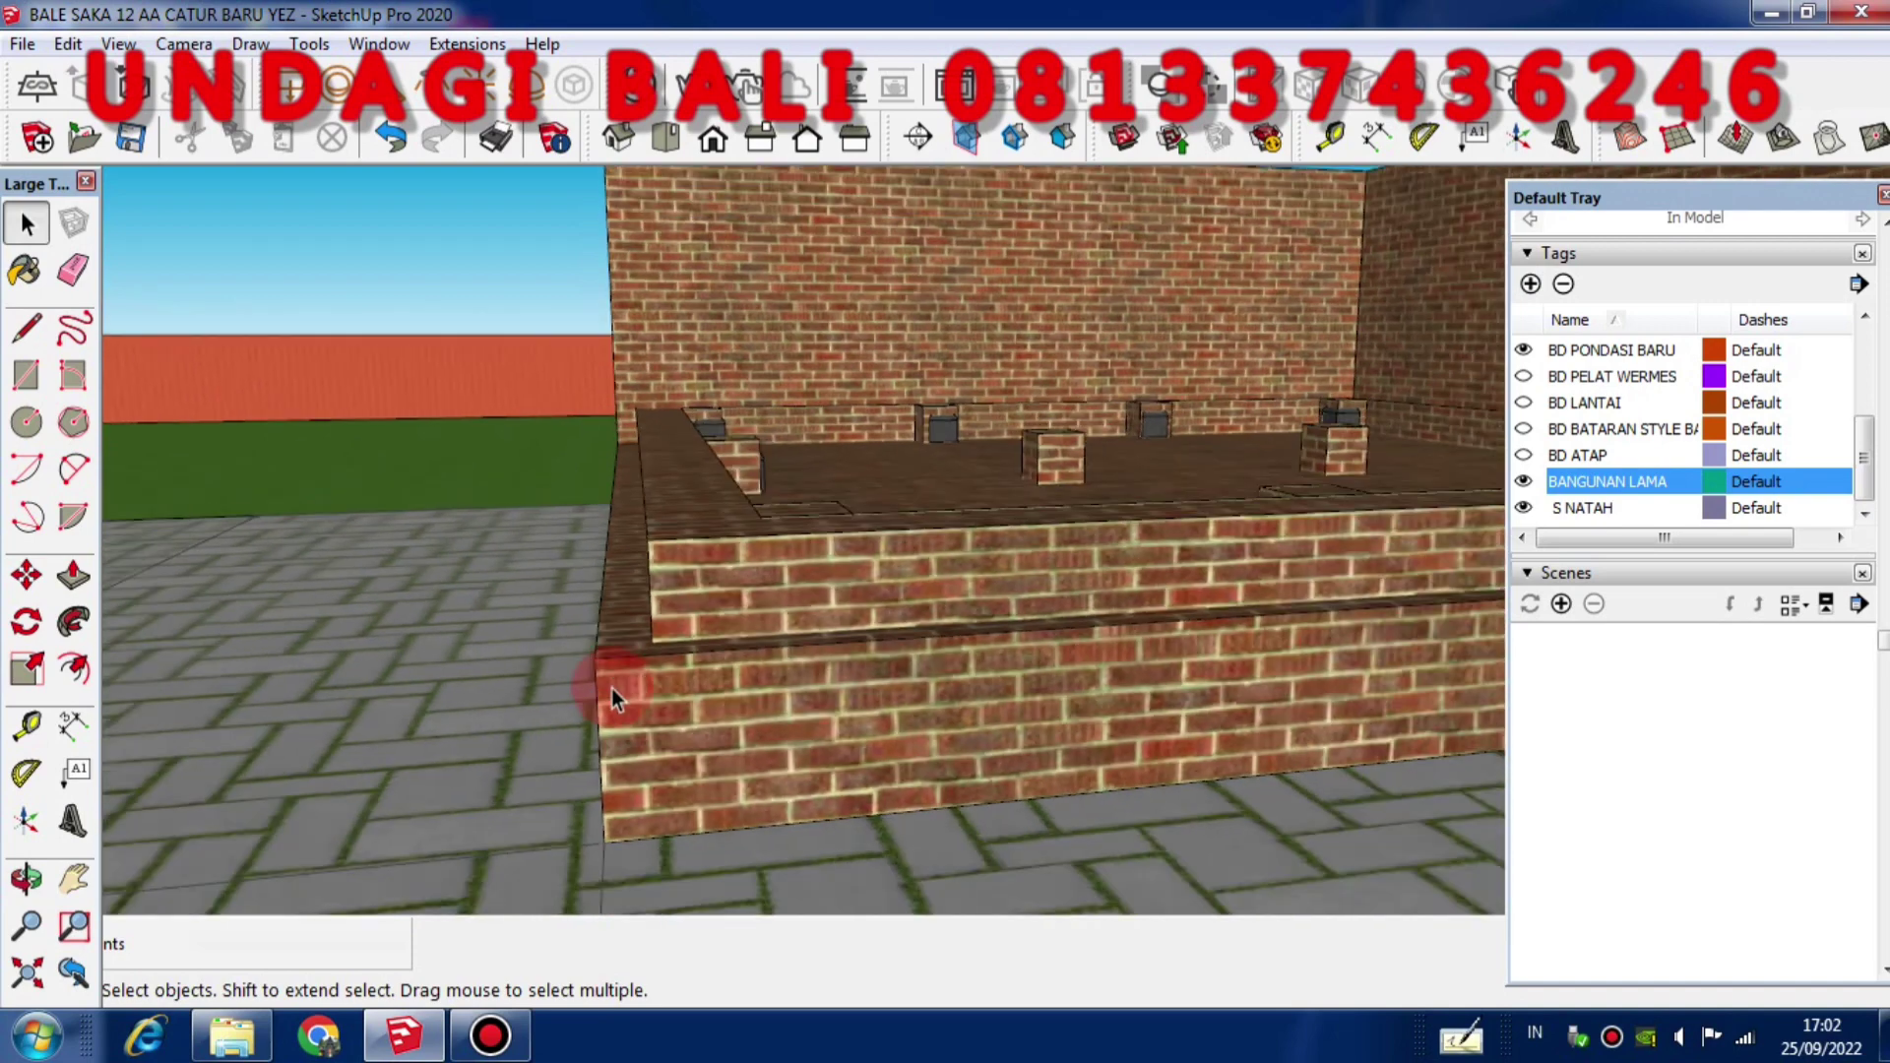
Pick the old brick base and hide the BANGUNAN LAMA tag, leaving the new foundation on display
{"action": "left_click", "coordinate": [1155, 369]}
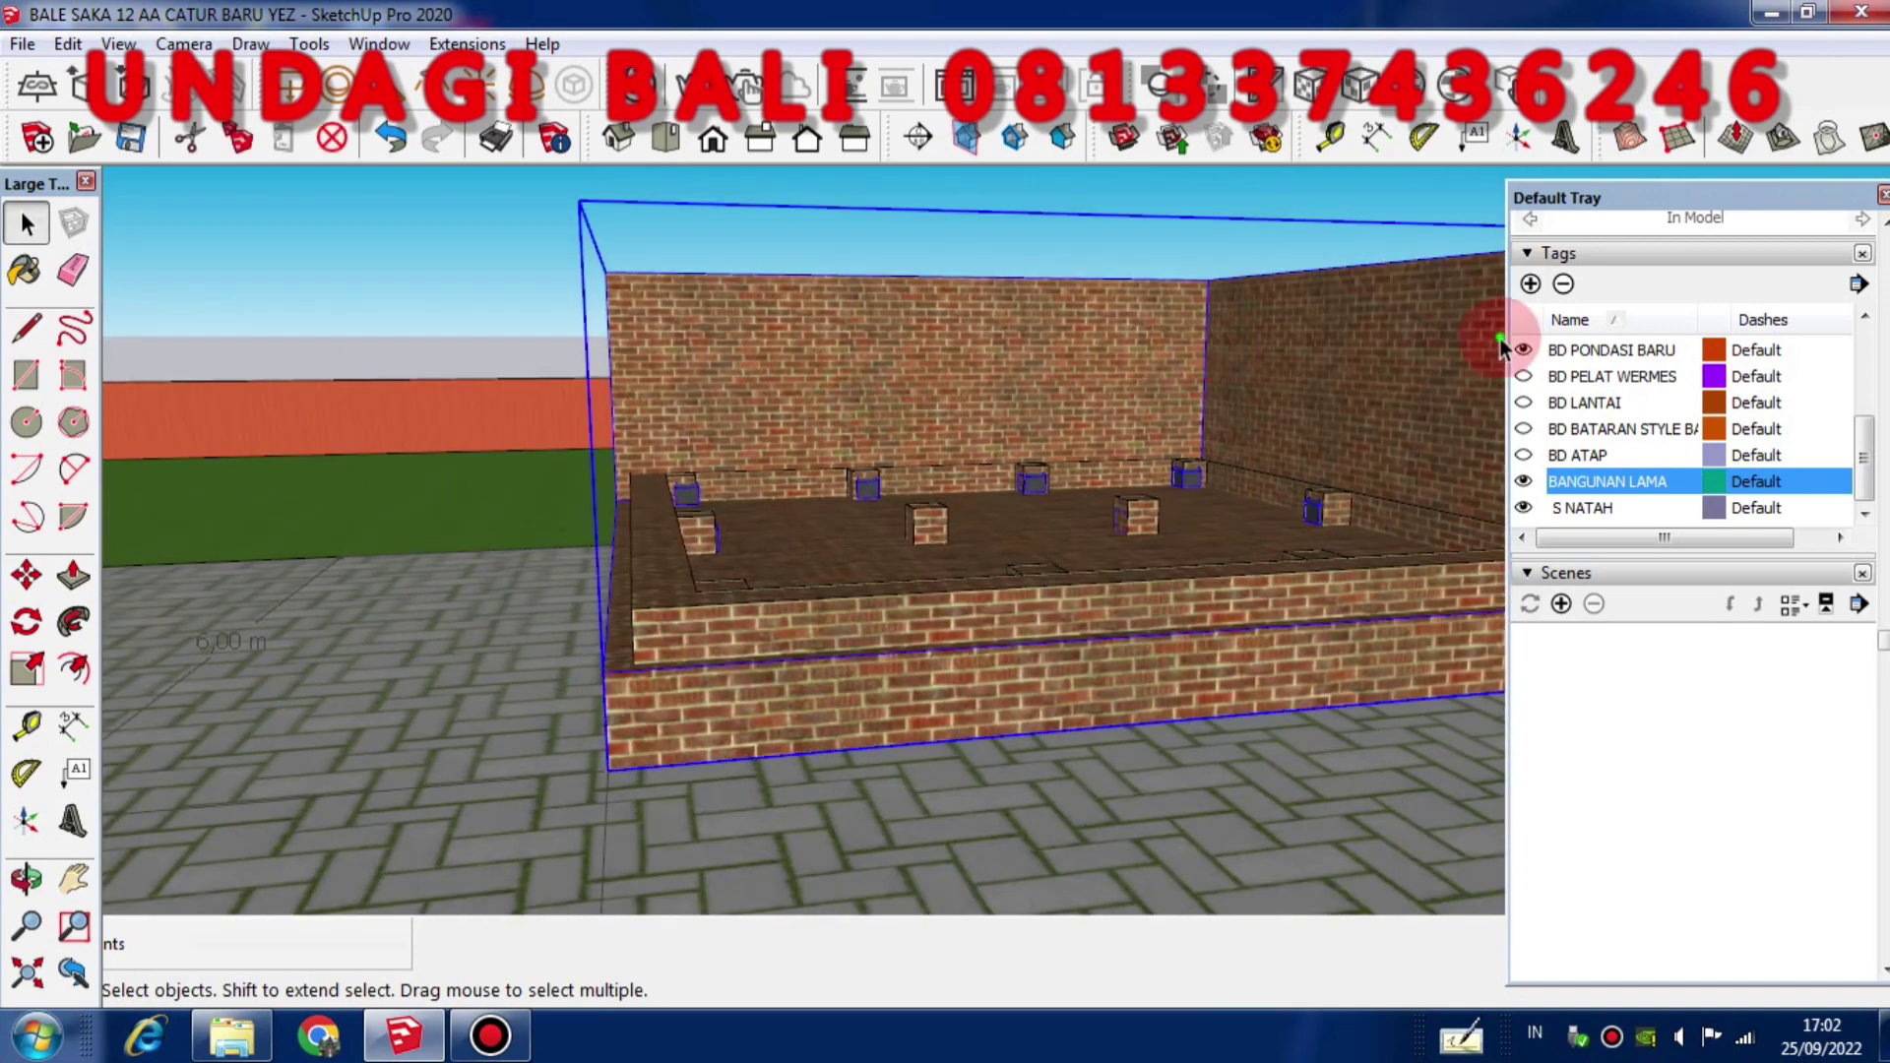
{"action": "left_click", "coordinate": [1523, 481]}
{"action": "middle_click_drag", "start_coordinate": [1014, 559], "coordinate": [907, 278]}
{"action": "scroll", "coordinate": [1001, 646], "scroll_direction": "up", "scroll_amount": 6}
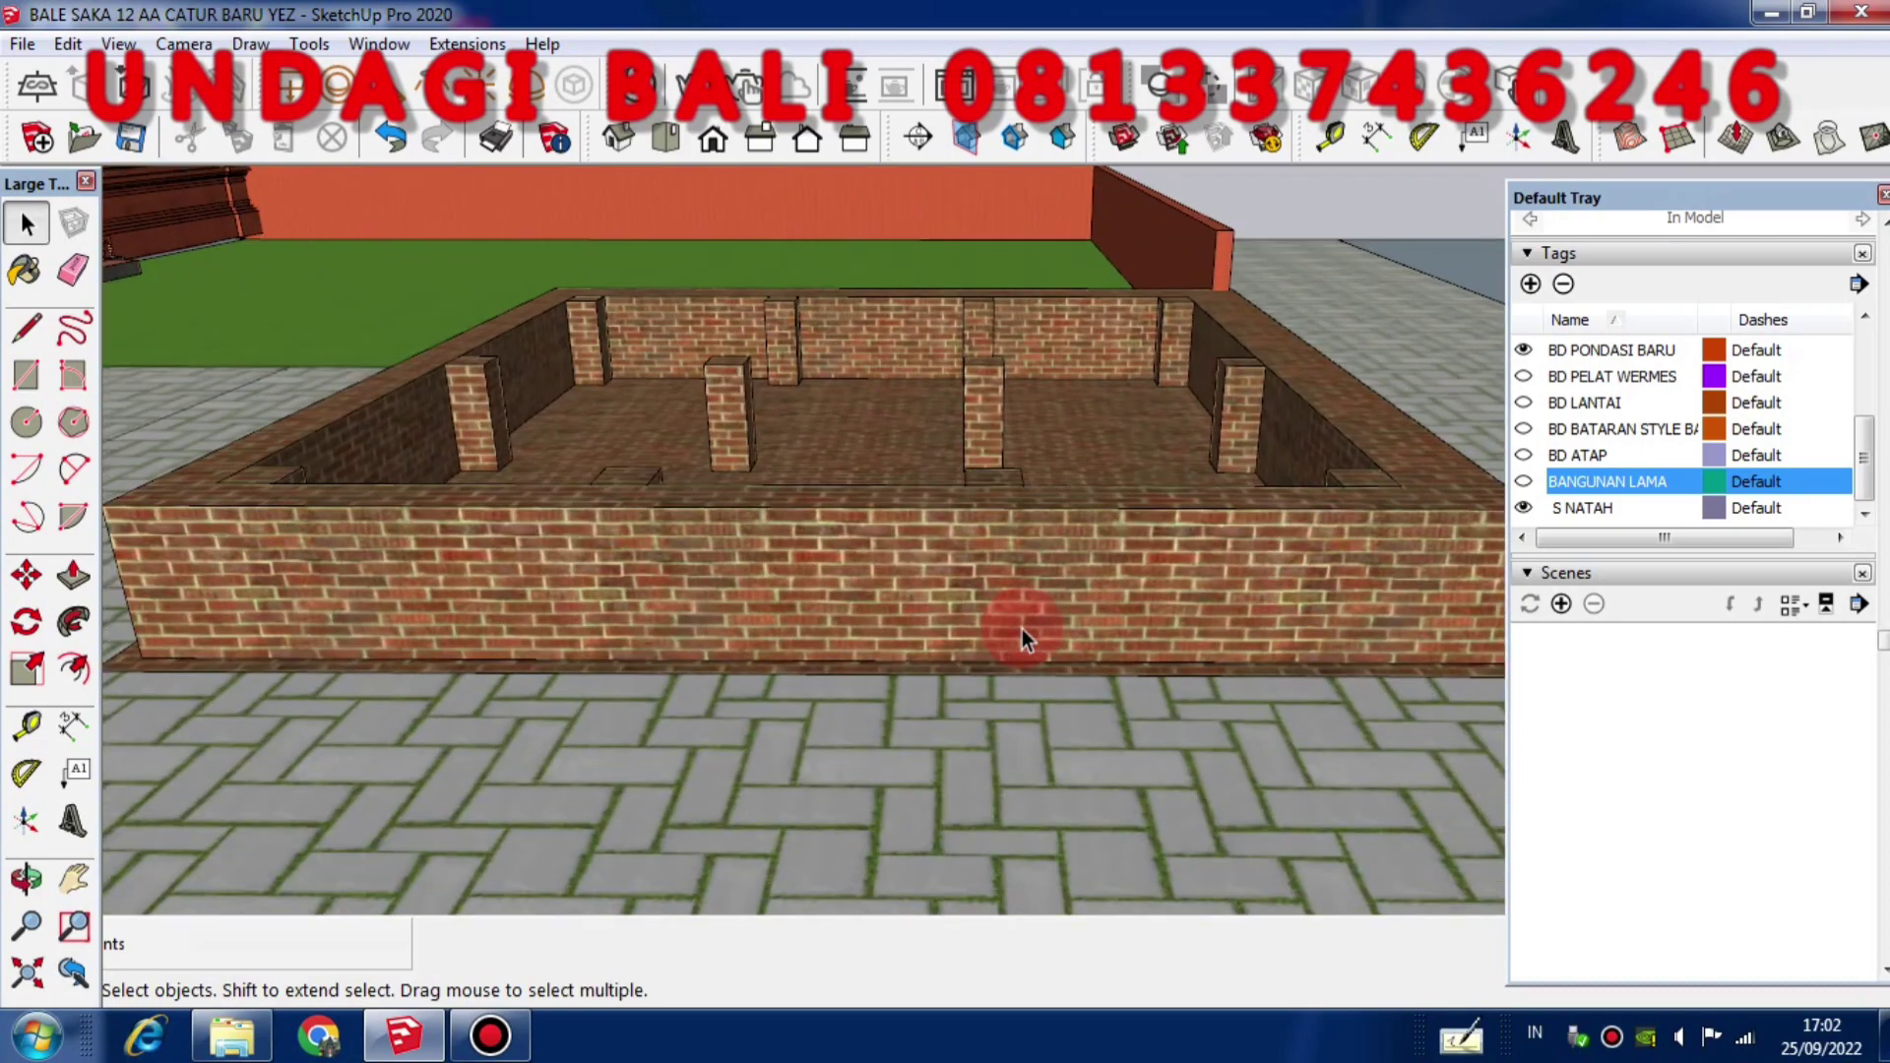
Examine the new brick foundation's perimeter walls and post piers from the paving and lawn sides
{"action": "scroll", "coordinate": [1022, 629], "scroll_direction": "down", "scroll_amount": 3}
{"action": "middle_click_drag", "start_coordinate": [1028, 636], "coordinate": [837, 760]}
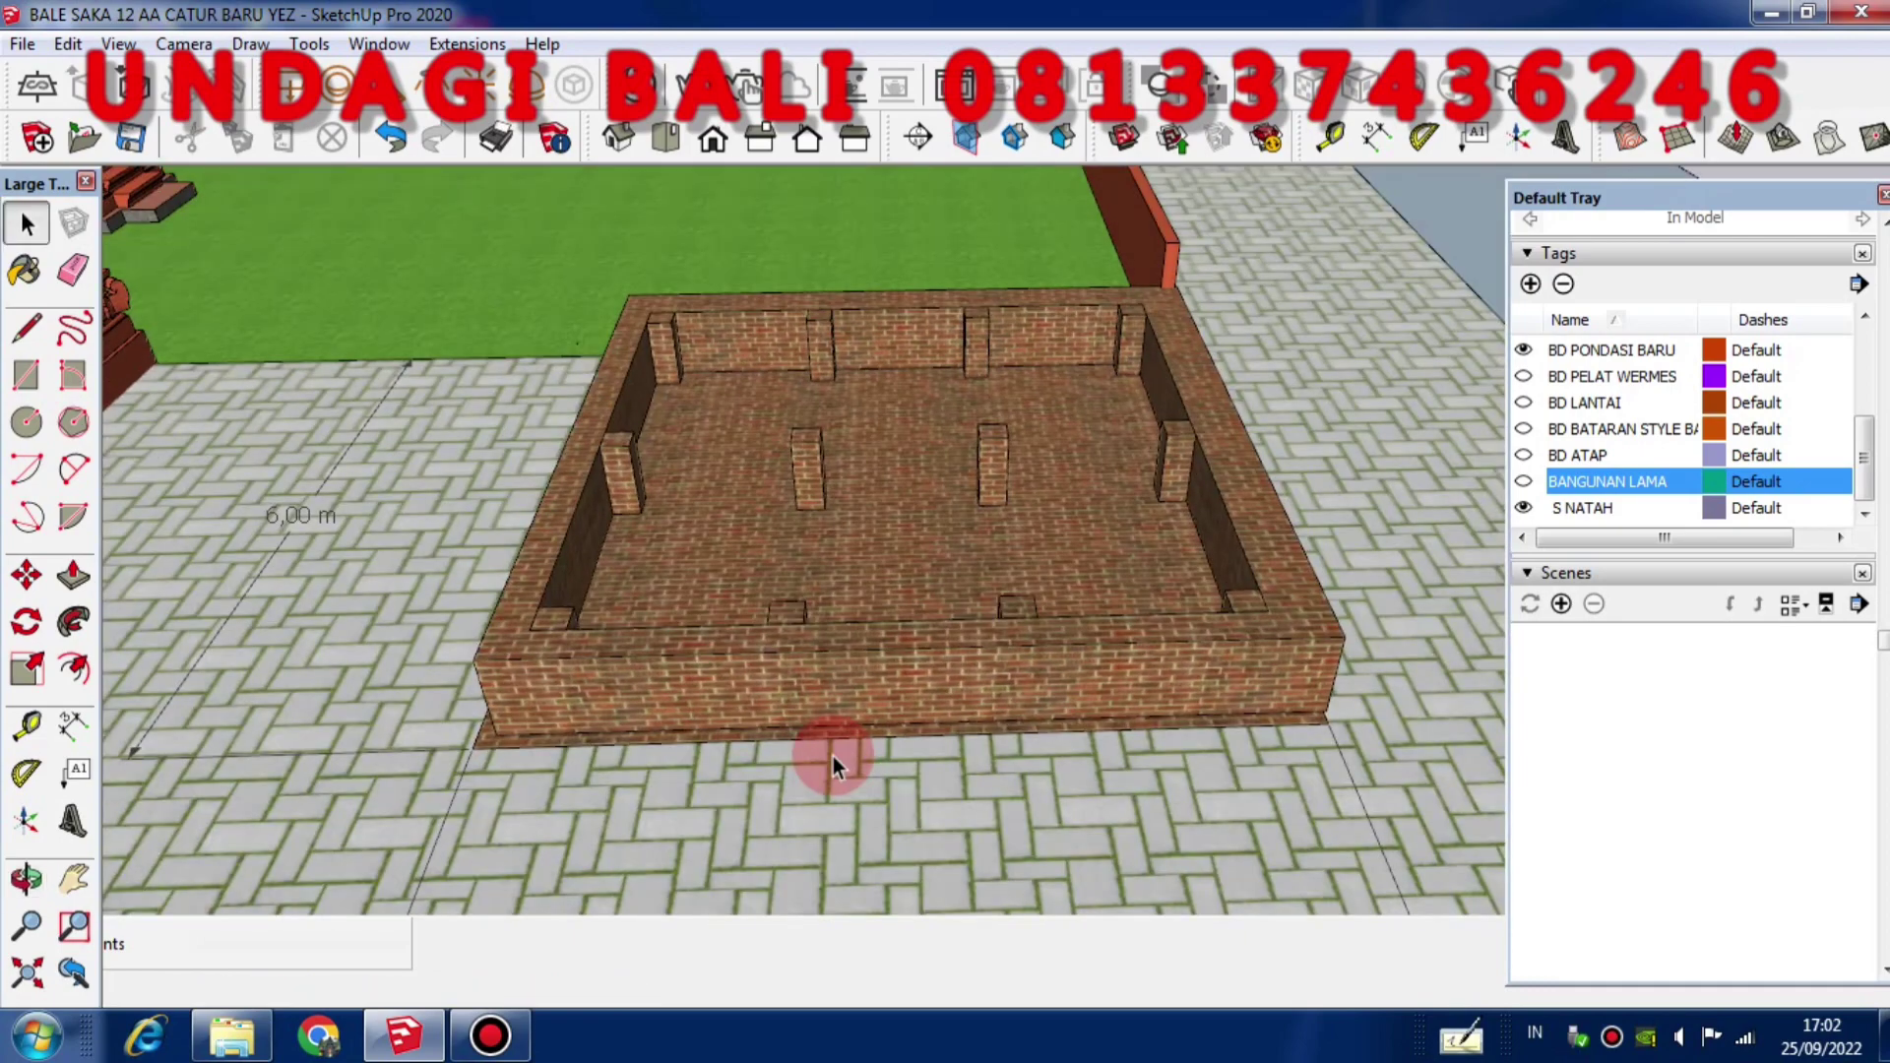
{"action": "scroll", "coordinate": [833, 757], "scroll_direction": "up", "scroll_amount": 3}
{"action": "middle_click_drag", "start_coordinate": [325, 689], "coordinate": [390, 619]}
{"action": "scroll", "coordinate": [390, 618], "scroll_direction": "down", "scroll_amount": 3}
{"action": "middle_click_drag", "start_coordinate": [1123, 686], "coordinate": [427, 641]}
{"action": "scroll", "coordinate": [1138, 499], "scroll_direction": "up", "scroll_amount": 4}
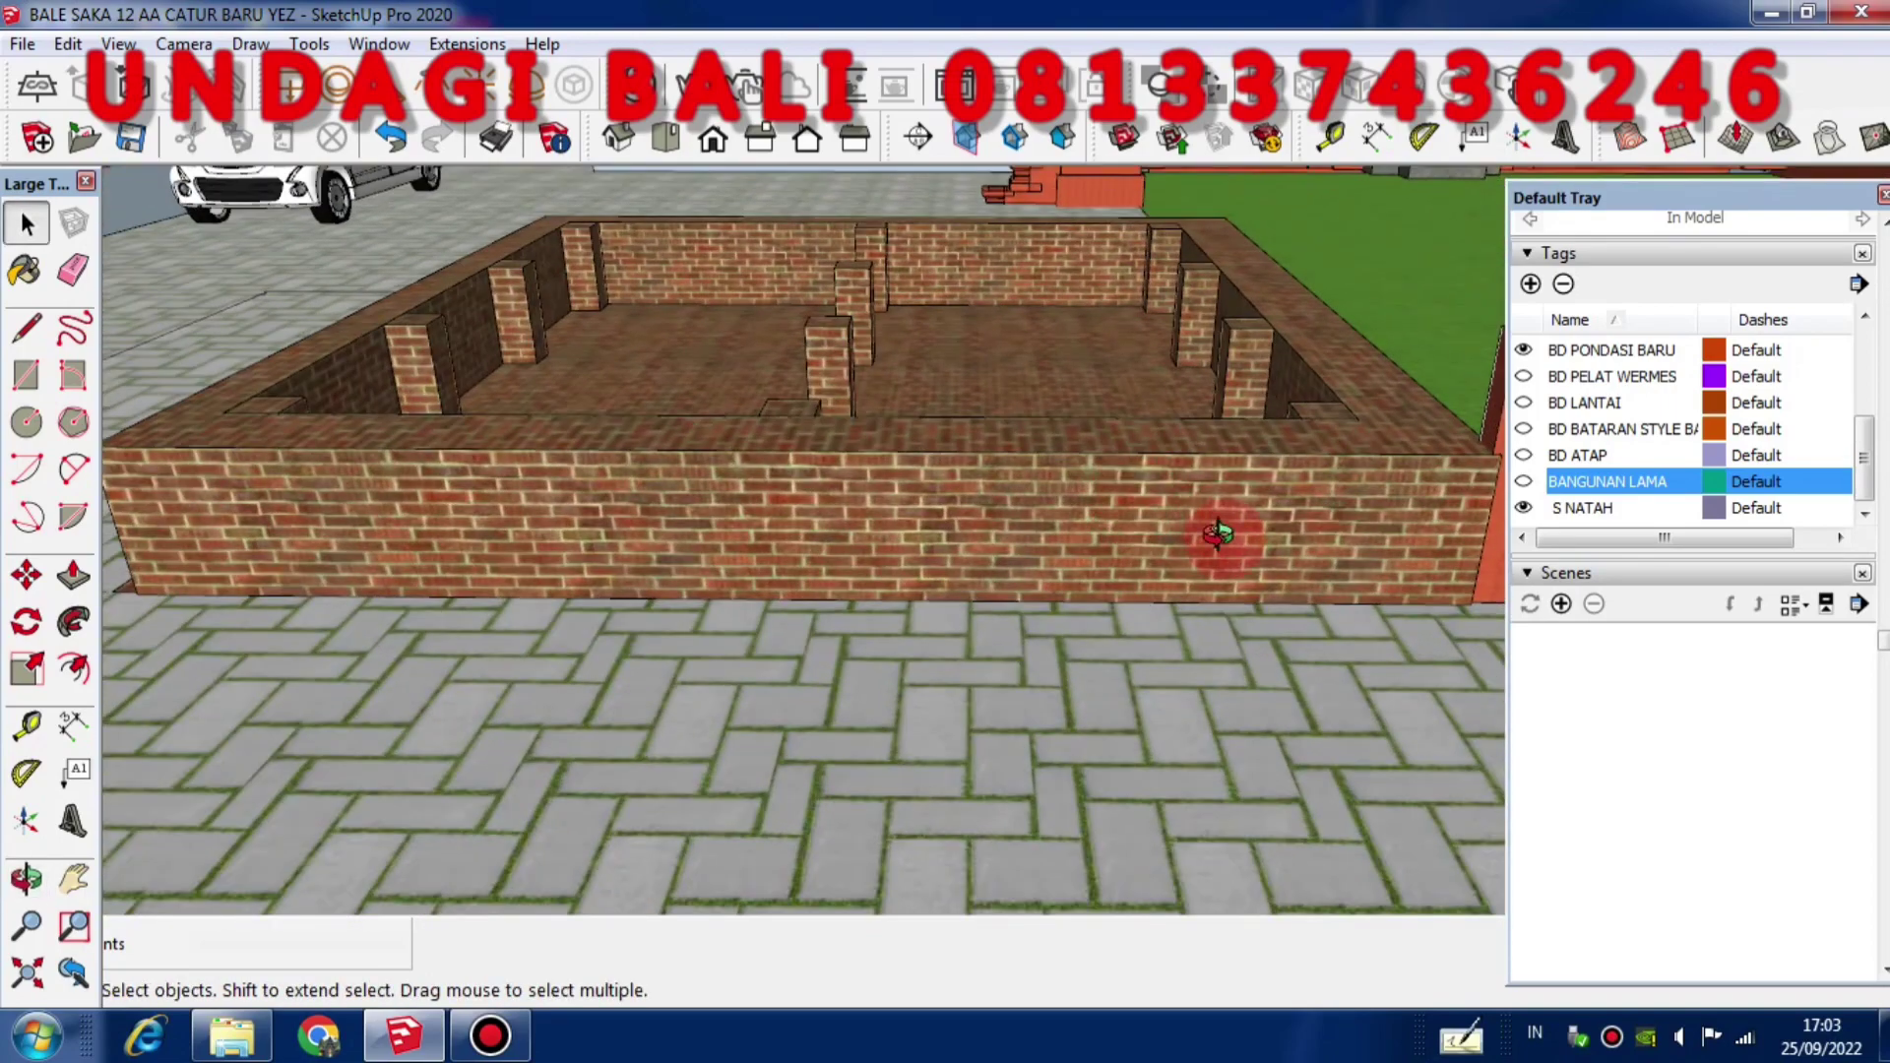
{"action": "middle_click_drag", "start_coordinate": [1215, 532], "coordinate": [1042, 683]}
{"action": "scroll", "coordinate": [531, 486], "scroll_direction": "down", "scroll_amount": 3}
{"action": "scroll", "coordinate": [1068, 611], "scroll_direction": "up", "scroll_amount": 1}
{"action": "scroll", "coordinate": [1066, 610], "scroll_direction": "up", "scroll_amount": 2}
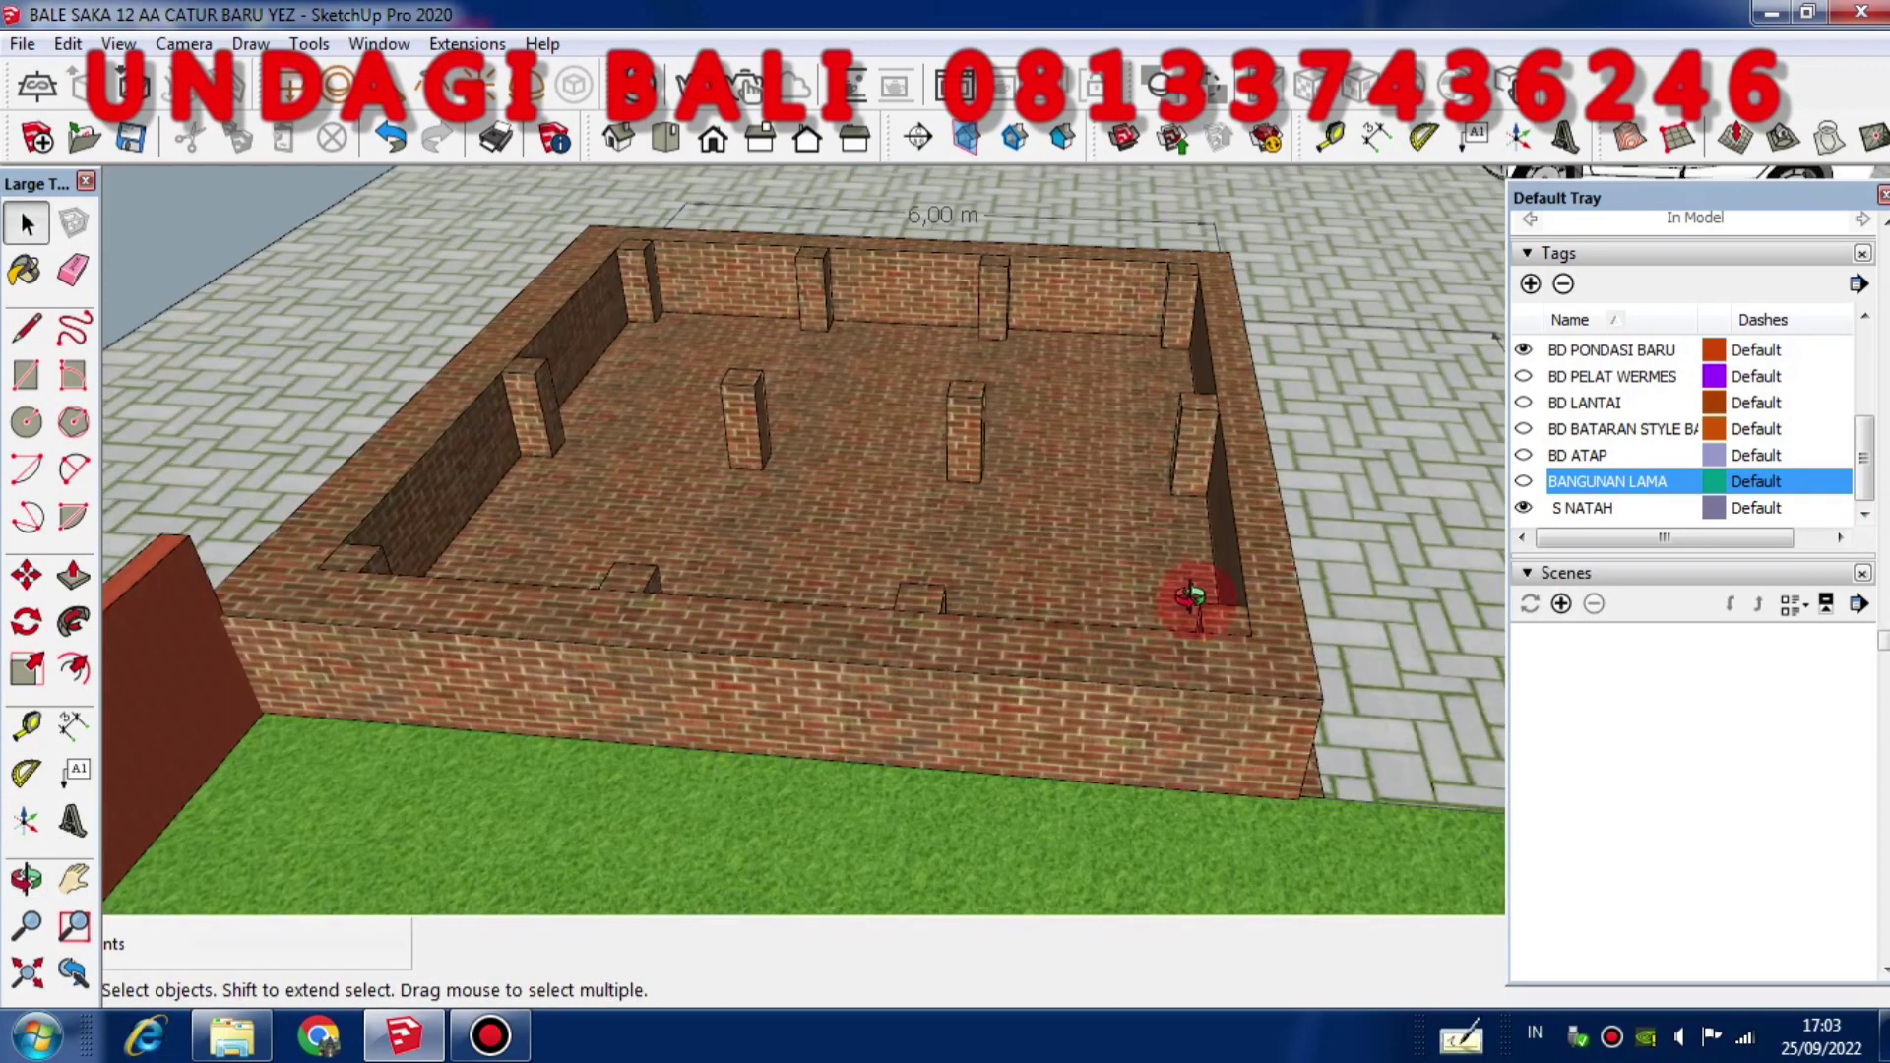
{"action": "middle_click_drag", "start_coordinate": [1195, 594], "coordinate": [653, 358]}
{"action": "scroll", "coordinate": [716, 435], "scroll_direction": "up", "scroll_amount": 3}
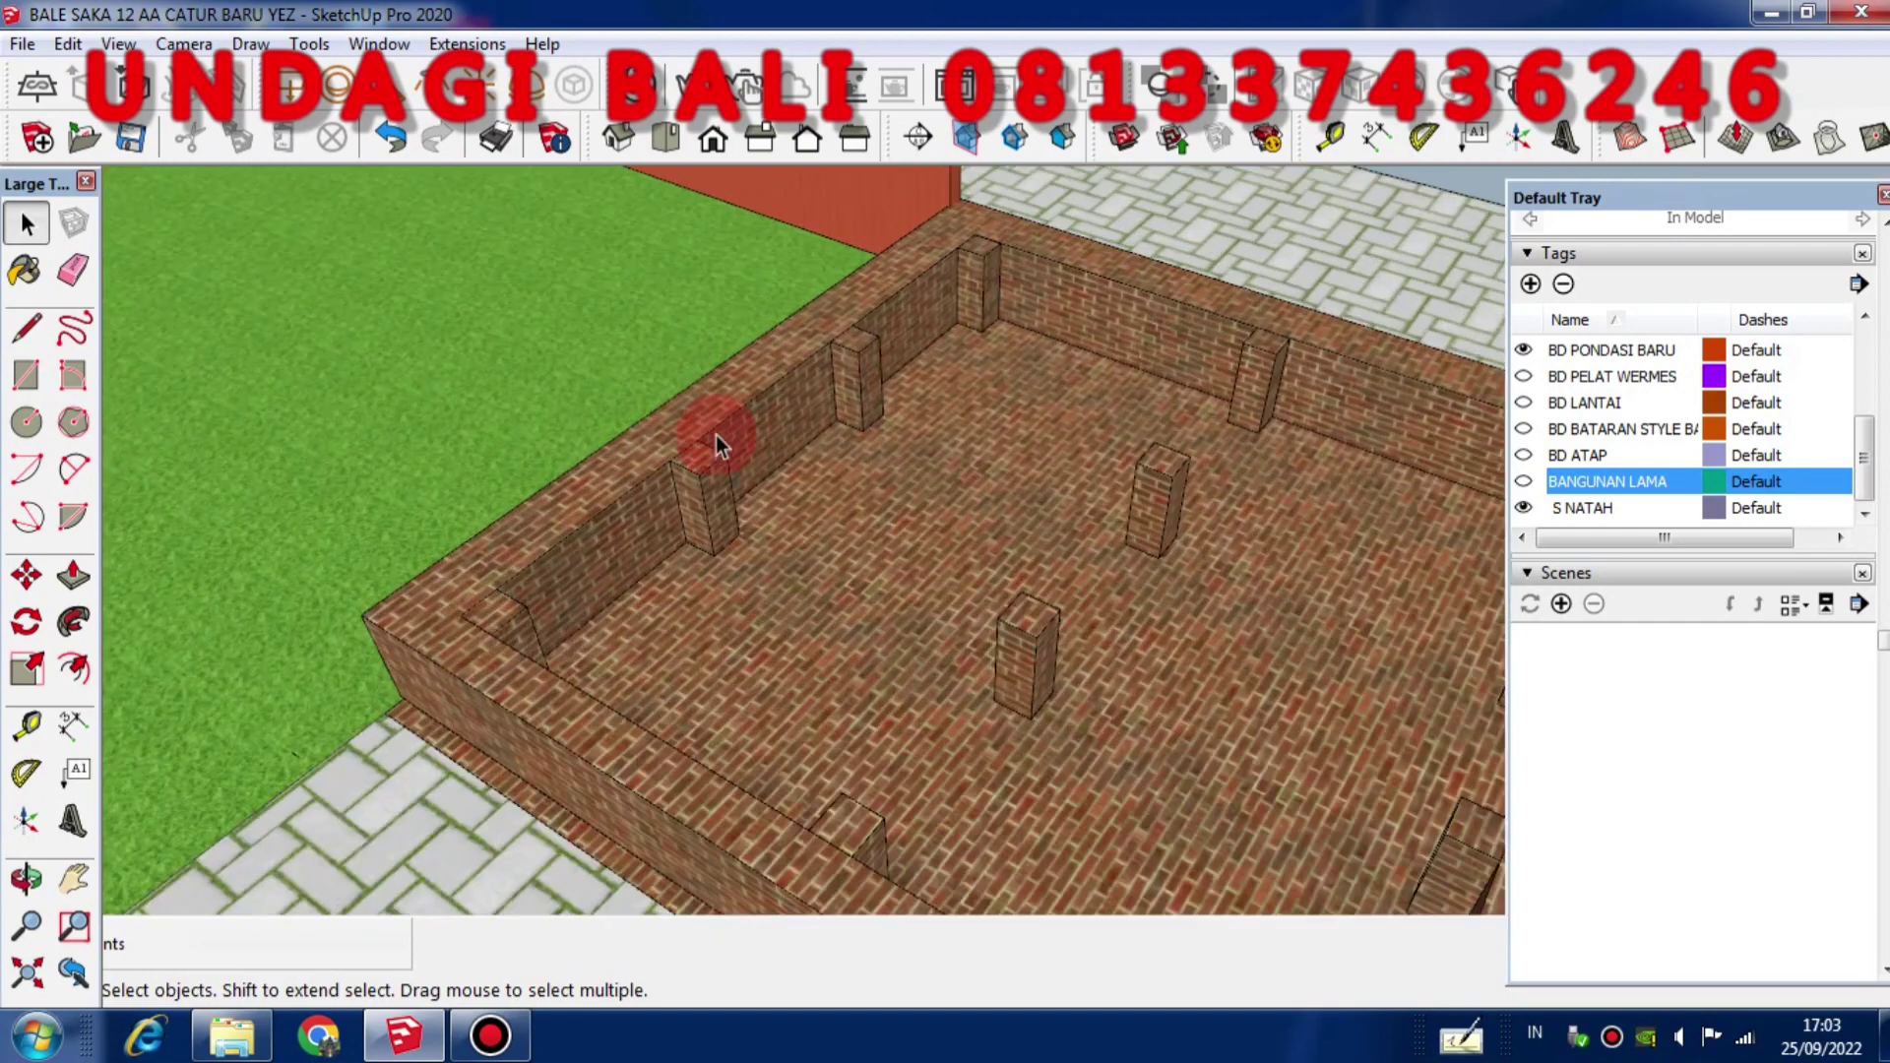
{"action": "scroll", "coordinate": [680, 433], "scroll_direction": "down", "scroll_amount": 2}
Select the new foundation to highlight its outline, and compare it with the surrounding compound walls and paving
{"action": "left_click", "coordinate": [654, 461]}
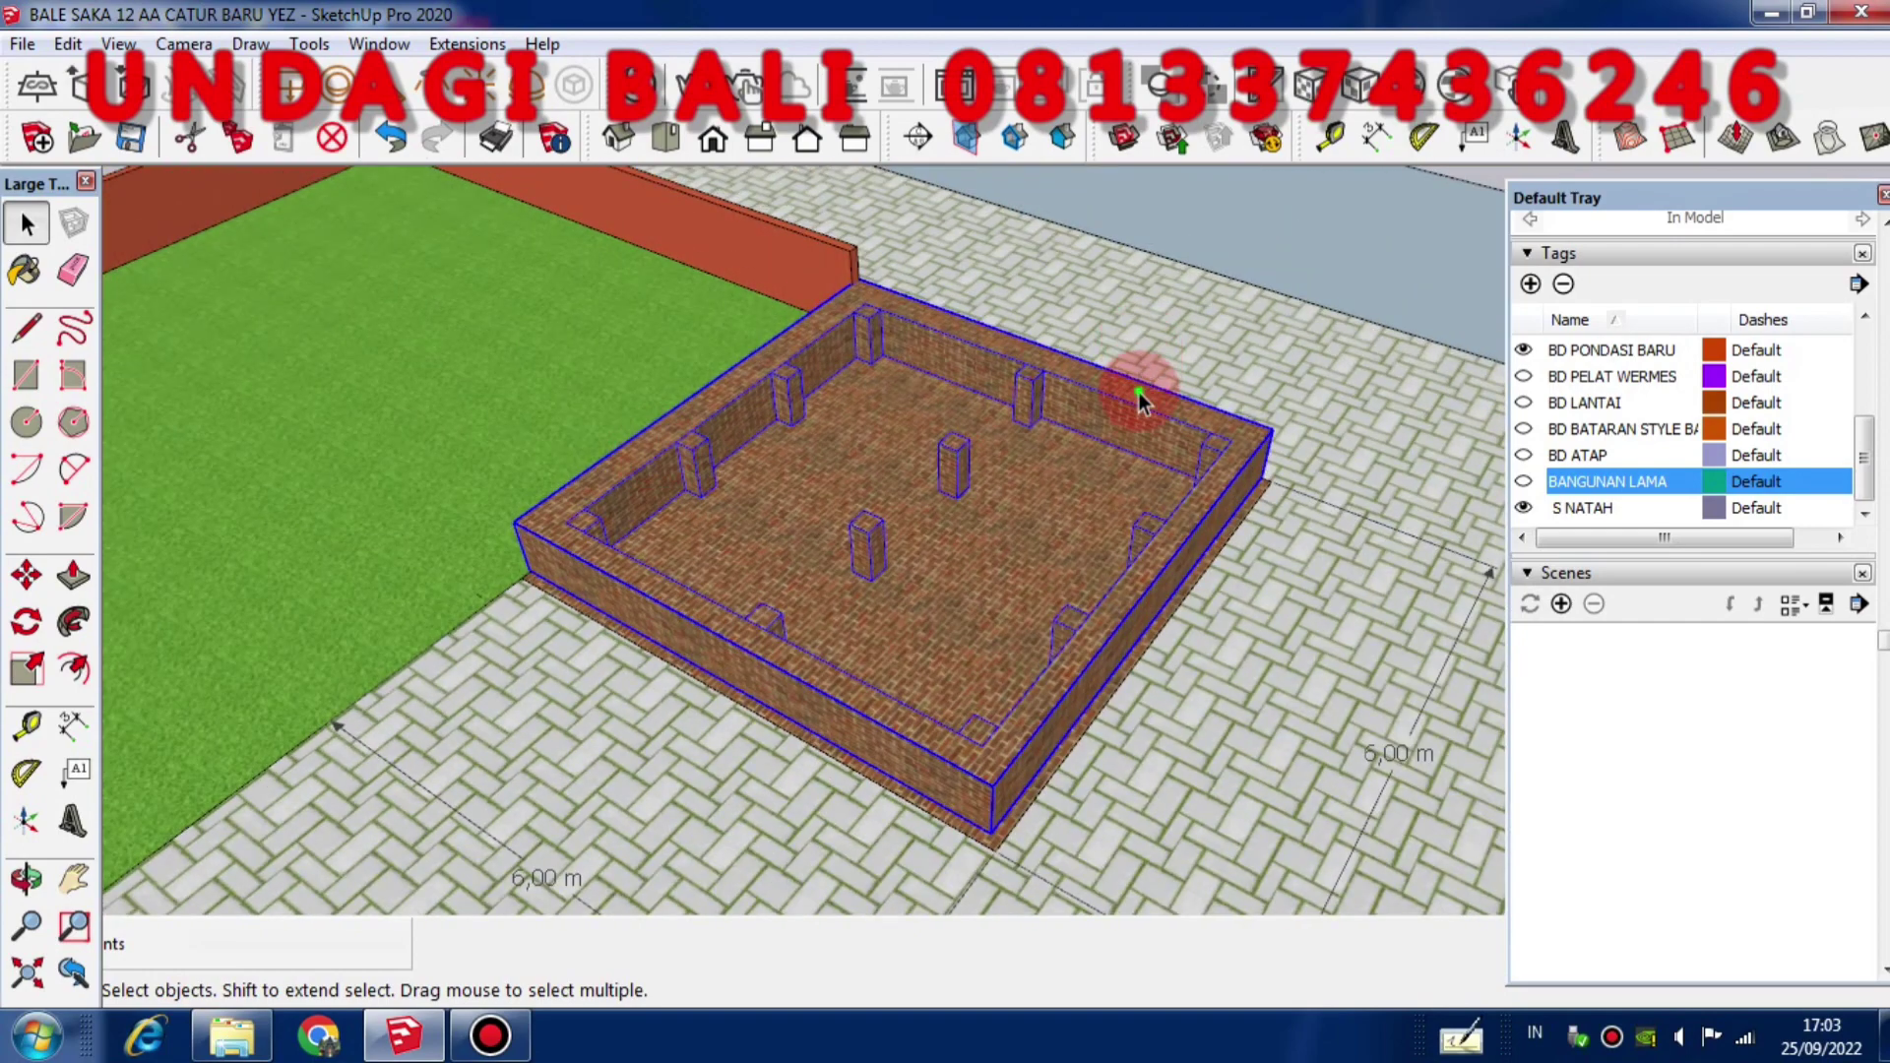
{"action": "middle_click_drag", "start_coordinate": [1138, 392], "coordinate": [1384, 276]}
{"action": "scroll", "coordinate": [1181, 511], "scroll_direction": "up", "scroll_amount": 3}
{"action": "scroll", "coordinate": [1182, 538], "scroll_direction": "down", "scroll_amount": 3}
{"action": "left_click", "coordinate": [1308, 336]}
{"action": "scroll", "coordinate": [960, 504], "scroll_direction": "down", "scroll_amount": 2}
{"action": "scroll", "coordinate": [946, 506], "scroll_direction": "up", "scroll_amount": 5}
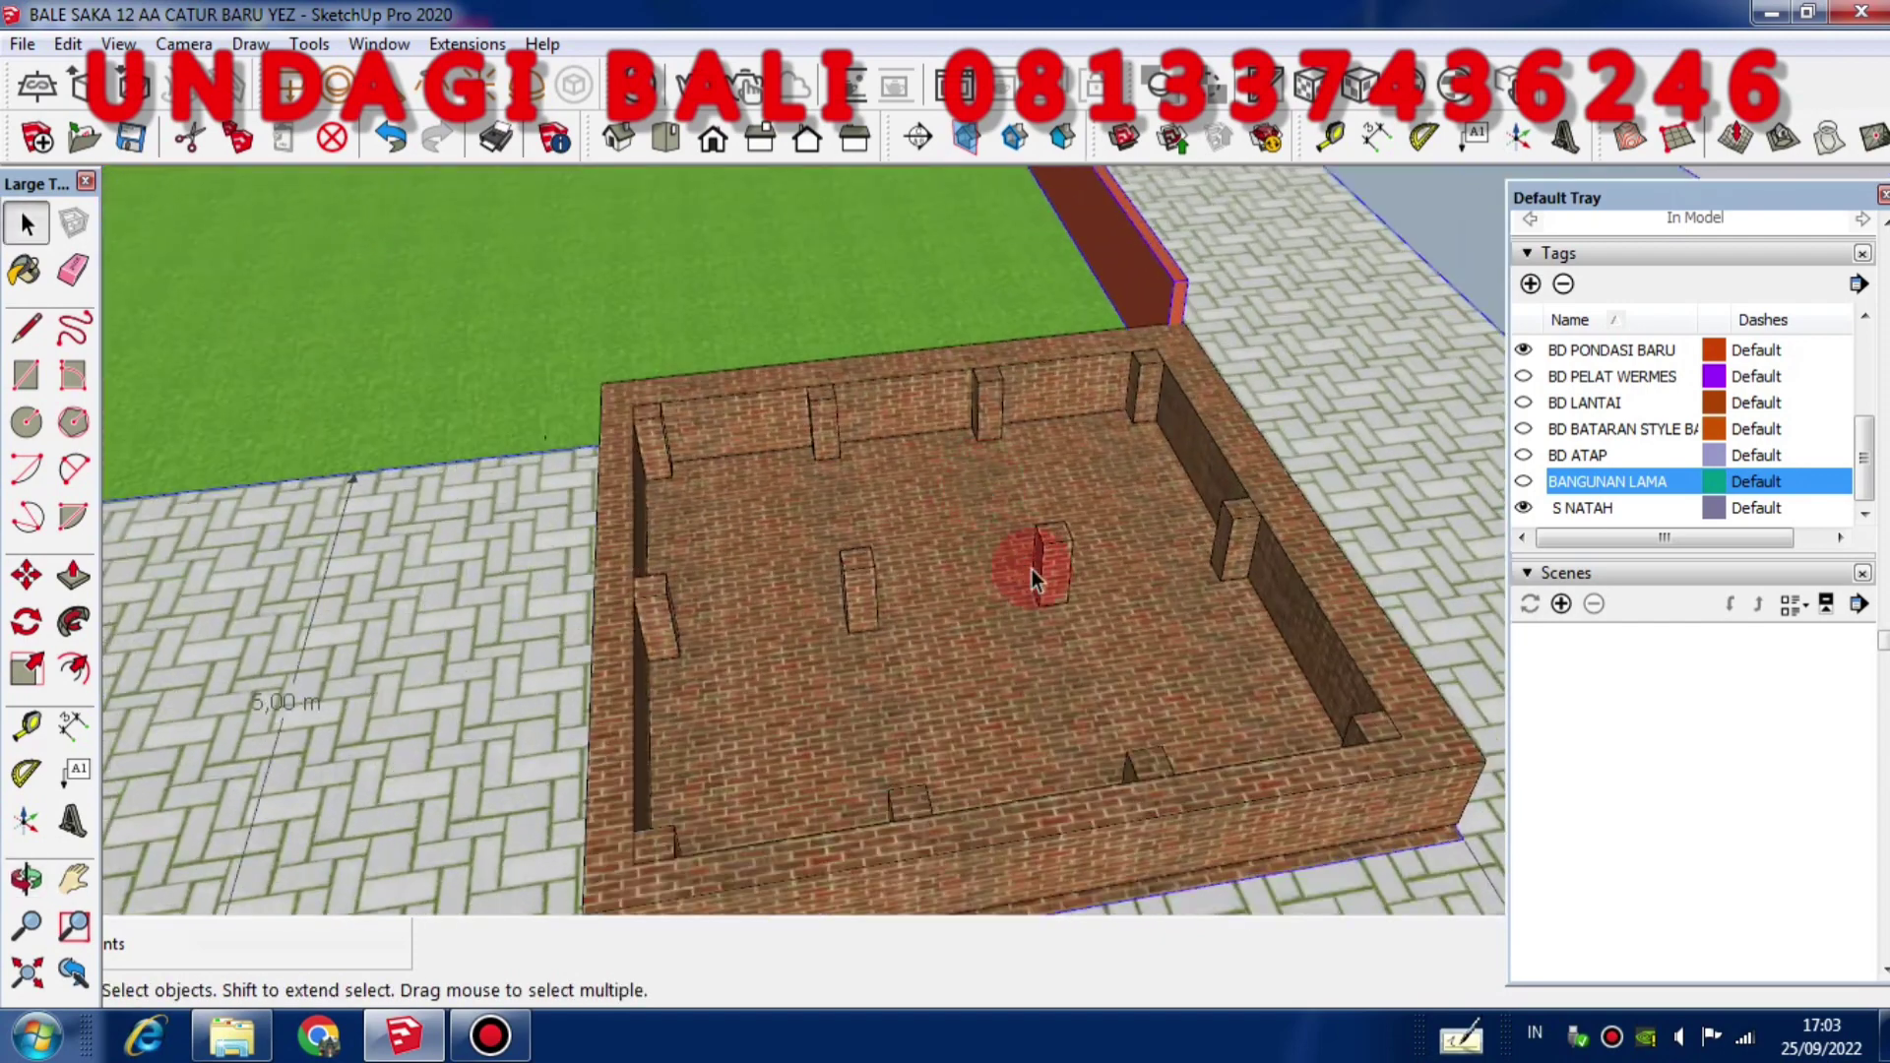
Reselect the new foundation and examine the two freestanding brick piers in the middle of its floor
{"action": "left_click", "coordinate": [1066, 524]}
{"action": "middle_click_drag", "start_coordinate": [1066, 524], "coordinate": [965, 435]}
{"action": "scroll", "coordinate": [1056, 512], "scroll_direction": "down", "scroll_amount": 3}
{"action": "scroll", "coordinate": [886, 566], "scroll_direction": "up", "scroll_amount": 3}
{"action": "scroll", "coordinate": [924, 496], "scroll_direction": "down", "scroll_amount": 3}
{"action": "scroll", "coordinate": [876, 536], "scroll_direction": "up", "scroll_amount": 3}
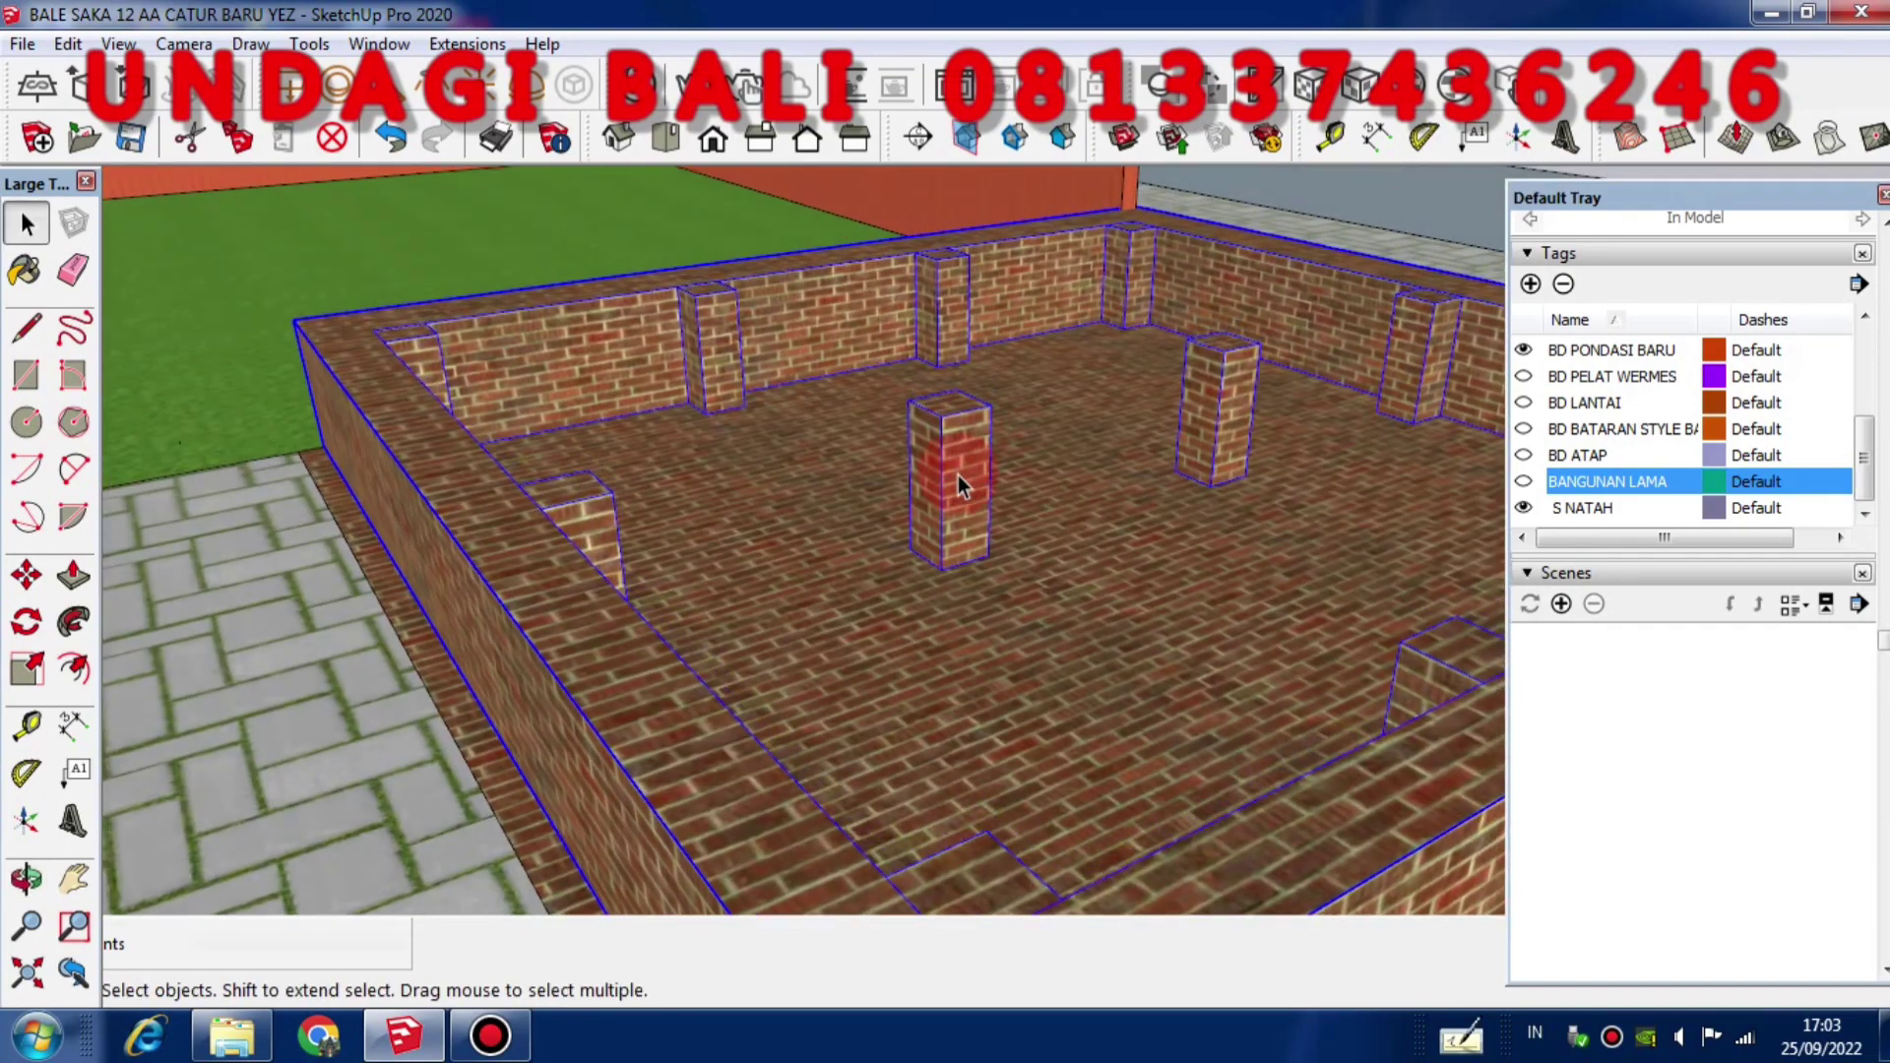
{"action": "scroll", "coordinate": [959, 476], "scroll_direction": "up", "scroll_amount": 2}
{"action": "scroll", "coordinate": [947, 477], "scroll_direction": "down", "scroll_amount": 5}
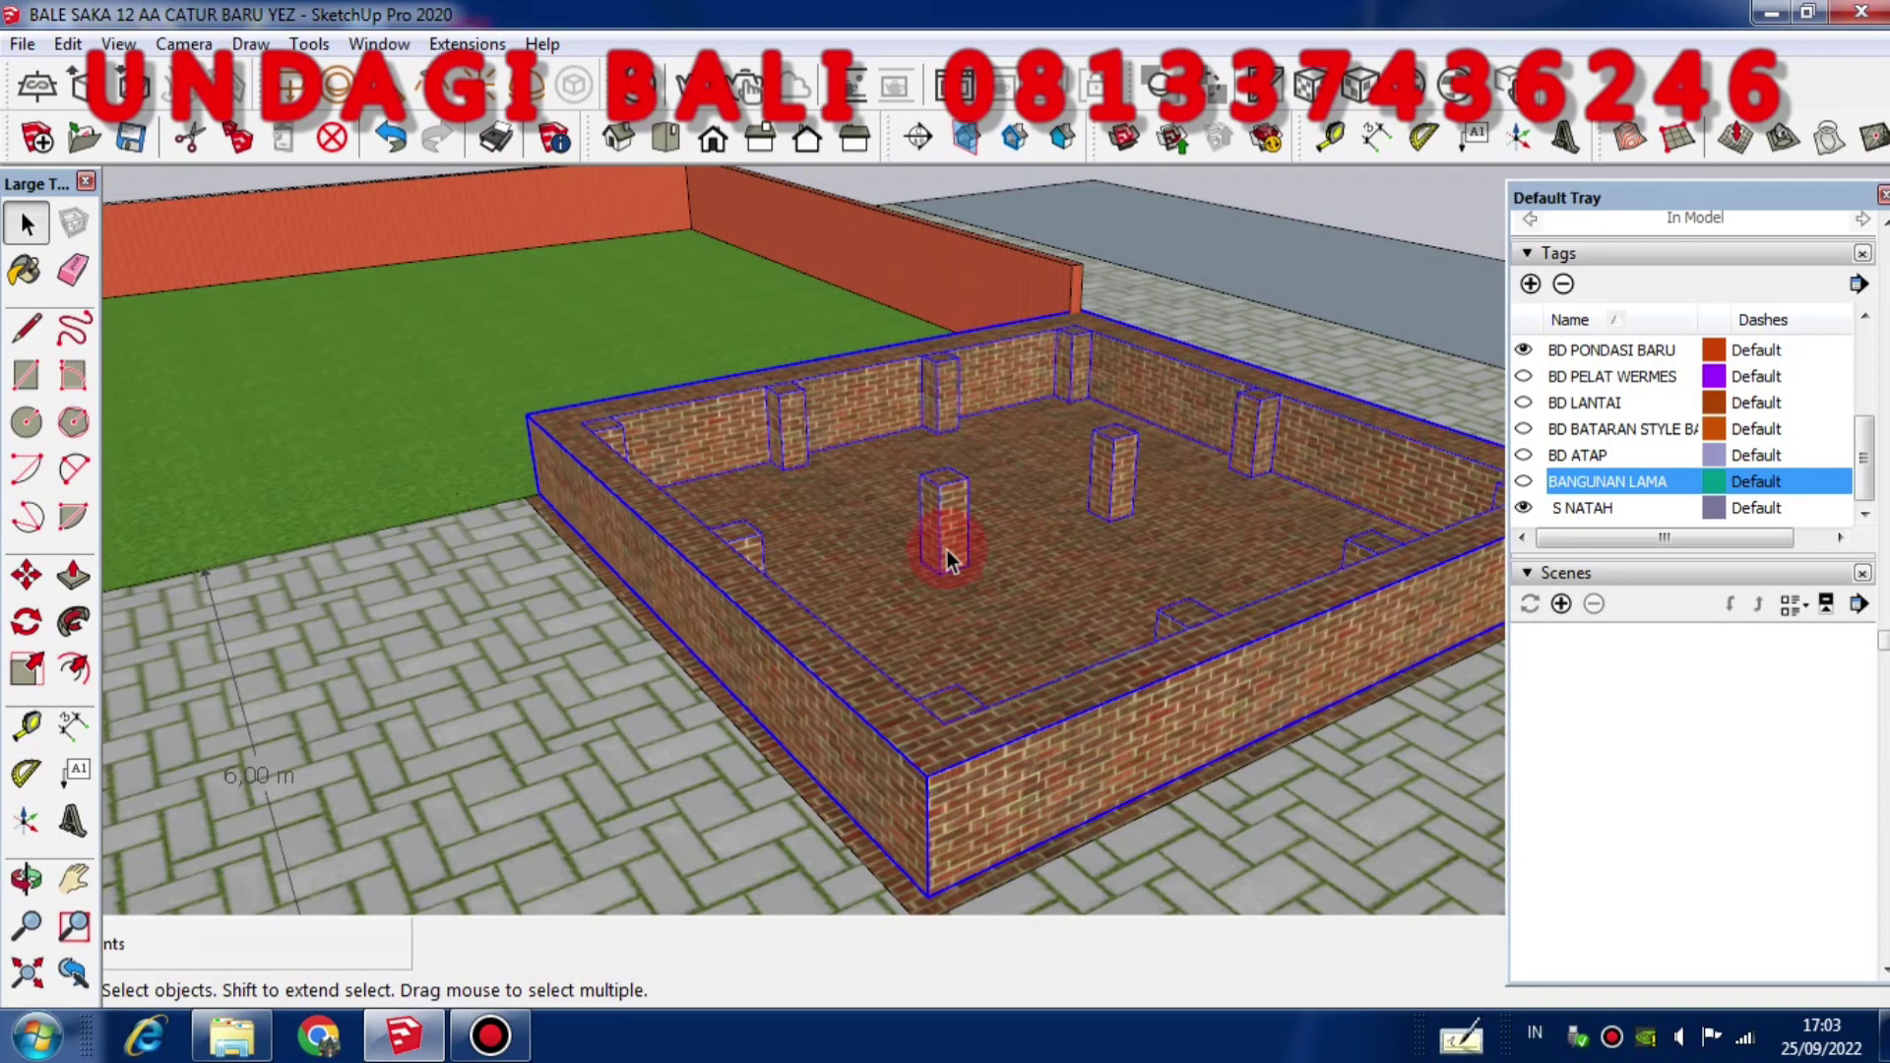
Examine the corner and side piers along the highlighted foundation walls and their layout across the floor
{"action": "middle_click_drag", "start_coordinate": [949, 540], "coordinate": [641, 604]}
{"action": "scroll", "coordinate": [740, 448], "scroll_direction": "up", "scroll_amount": 3}
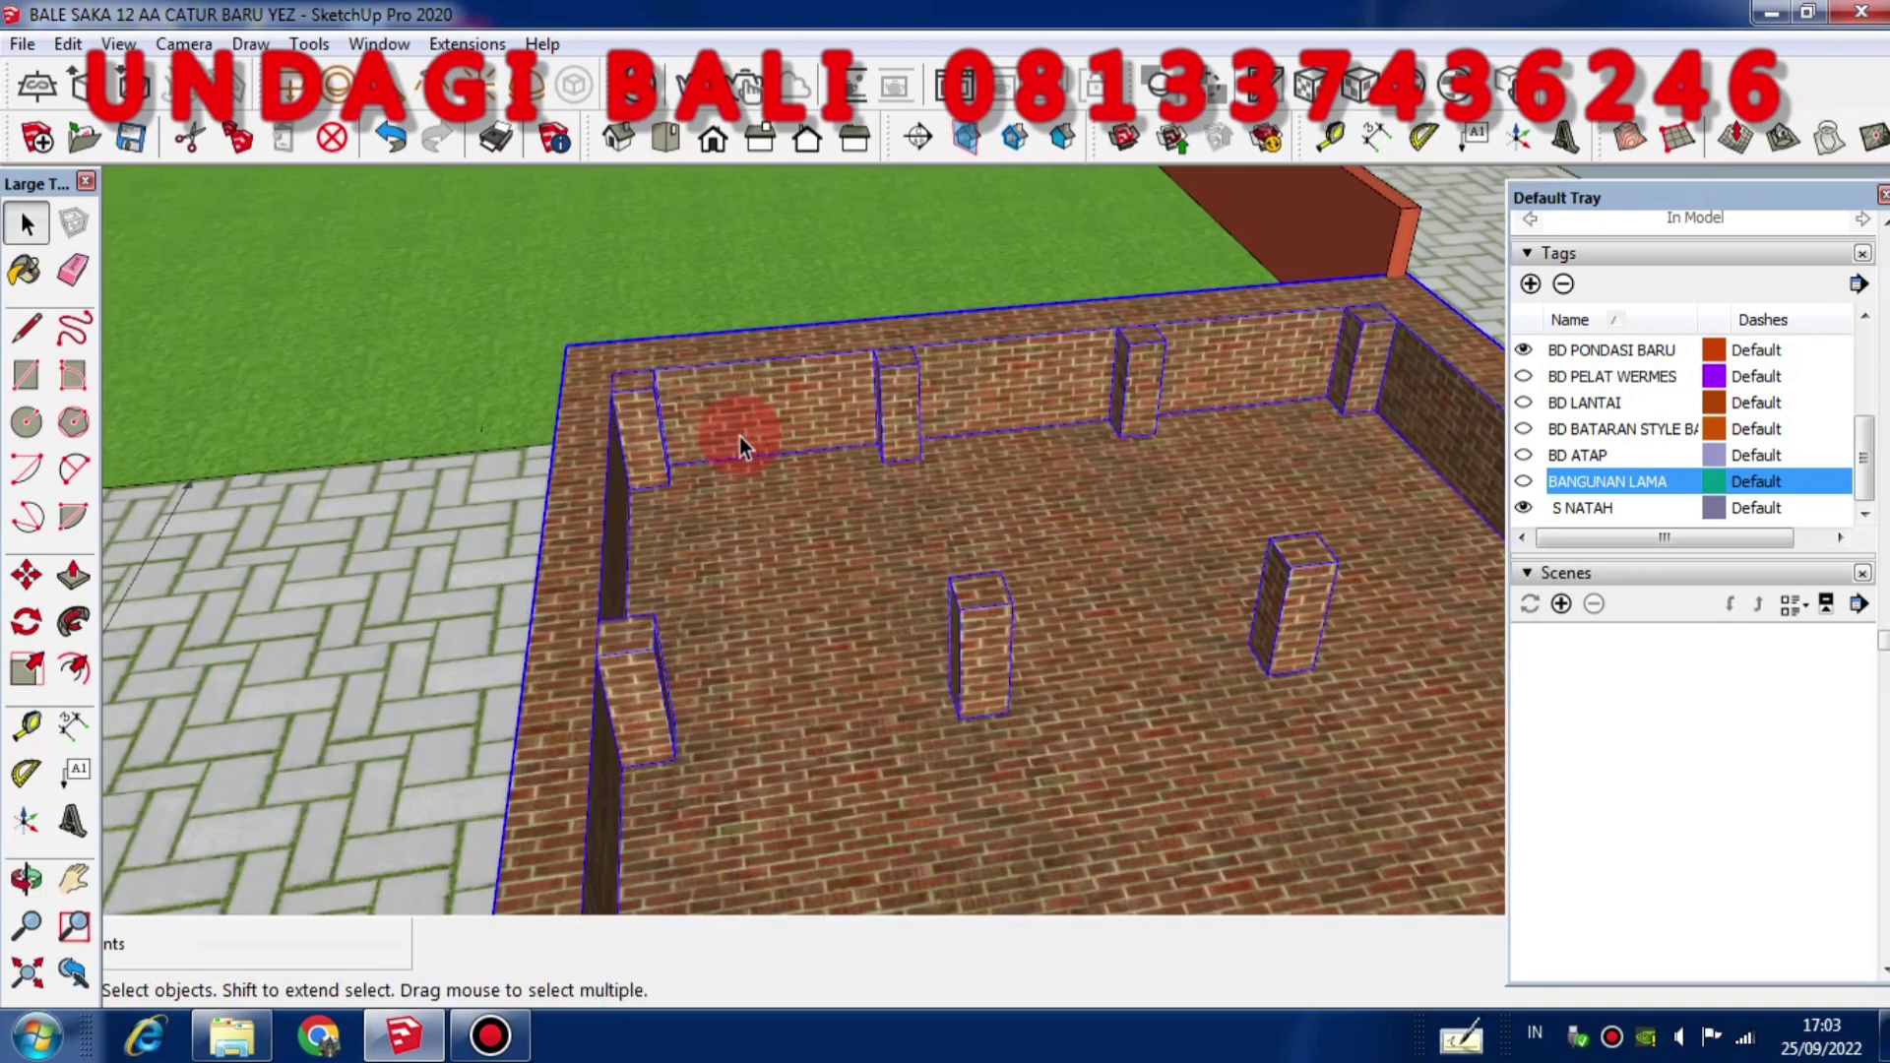
{"action": "middle_click_drag", "start_coordinate": [739, 445], "coordinate": [646, 388]}
{"action": "scroll", "coordinate": [692, 343], "scroll_direction": "up", "scroll_amount": 3}
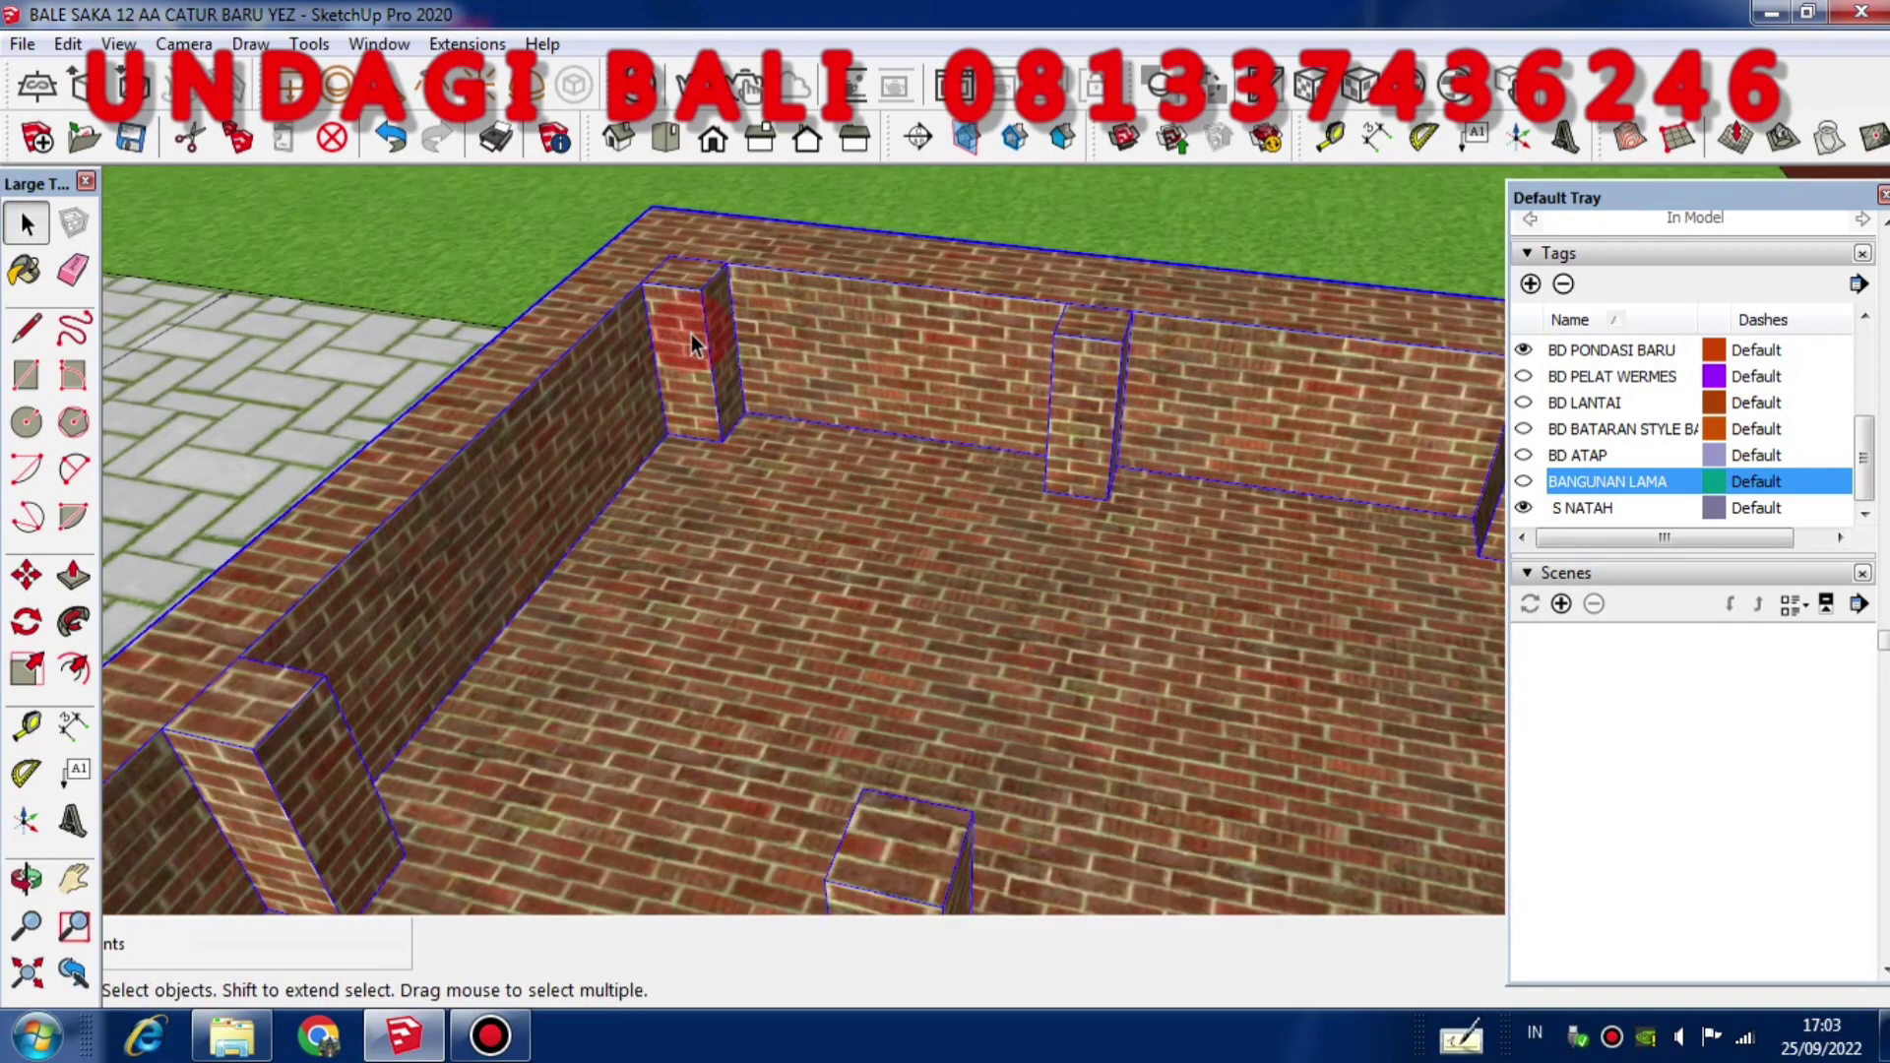
{"action": "scroll", "coordinate": [693, 342], "scroll_direction": "down", "scroll_amount": 5}
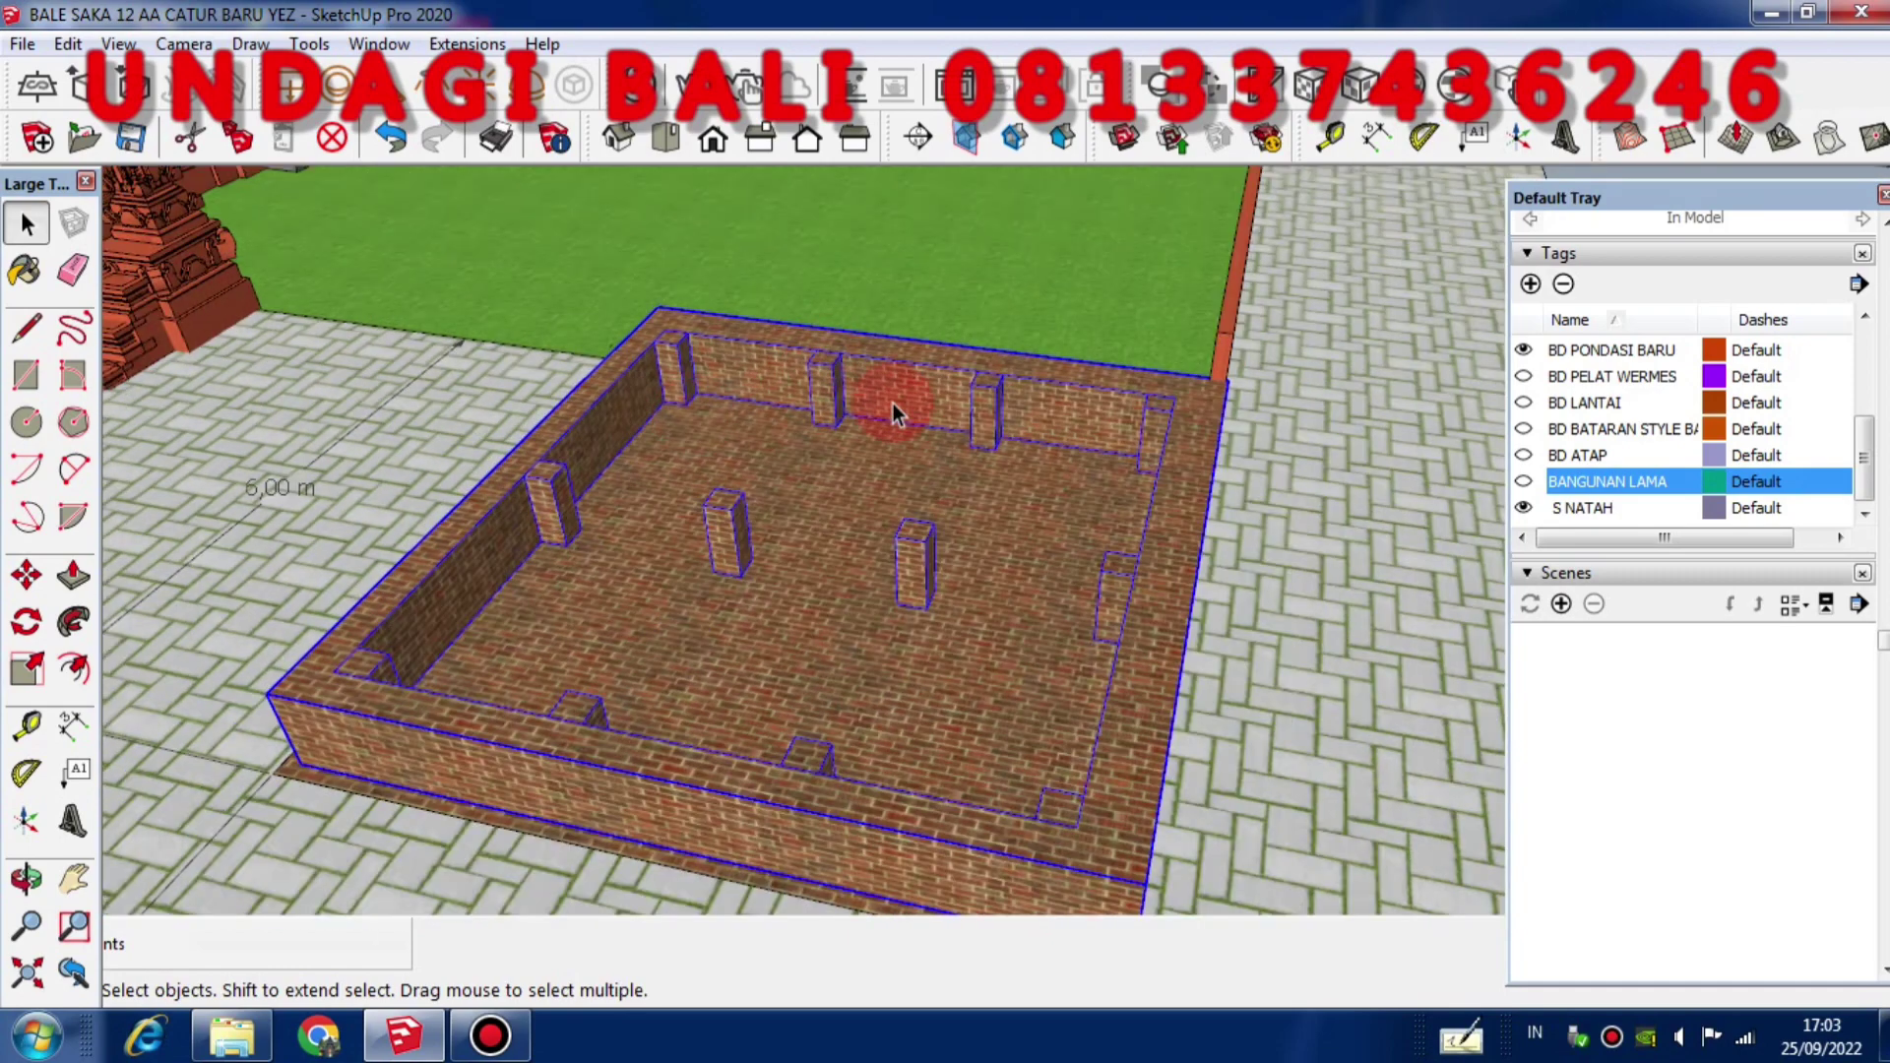
{"action": "middle_click_drag", "start_coordinate": [960, 421], "coordinate": [1112, 417]}
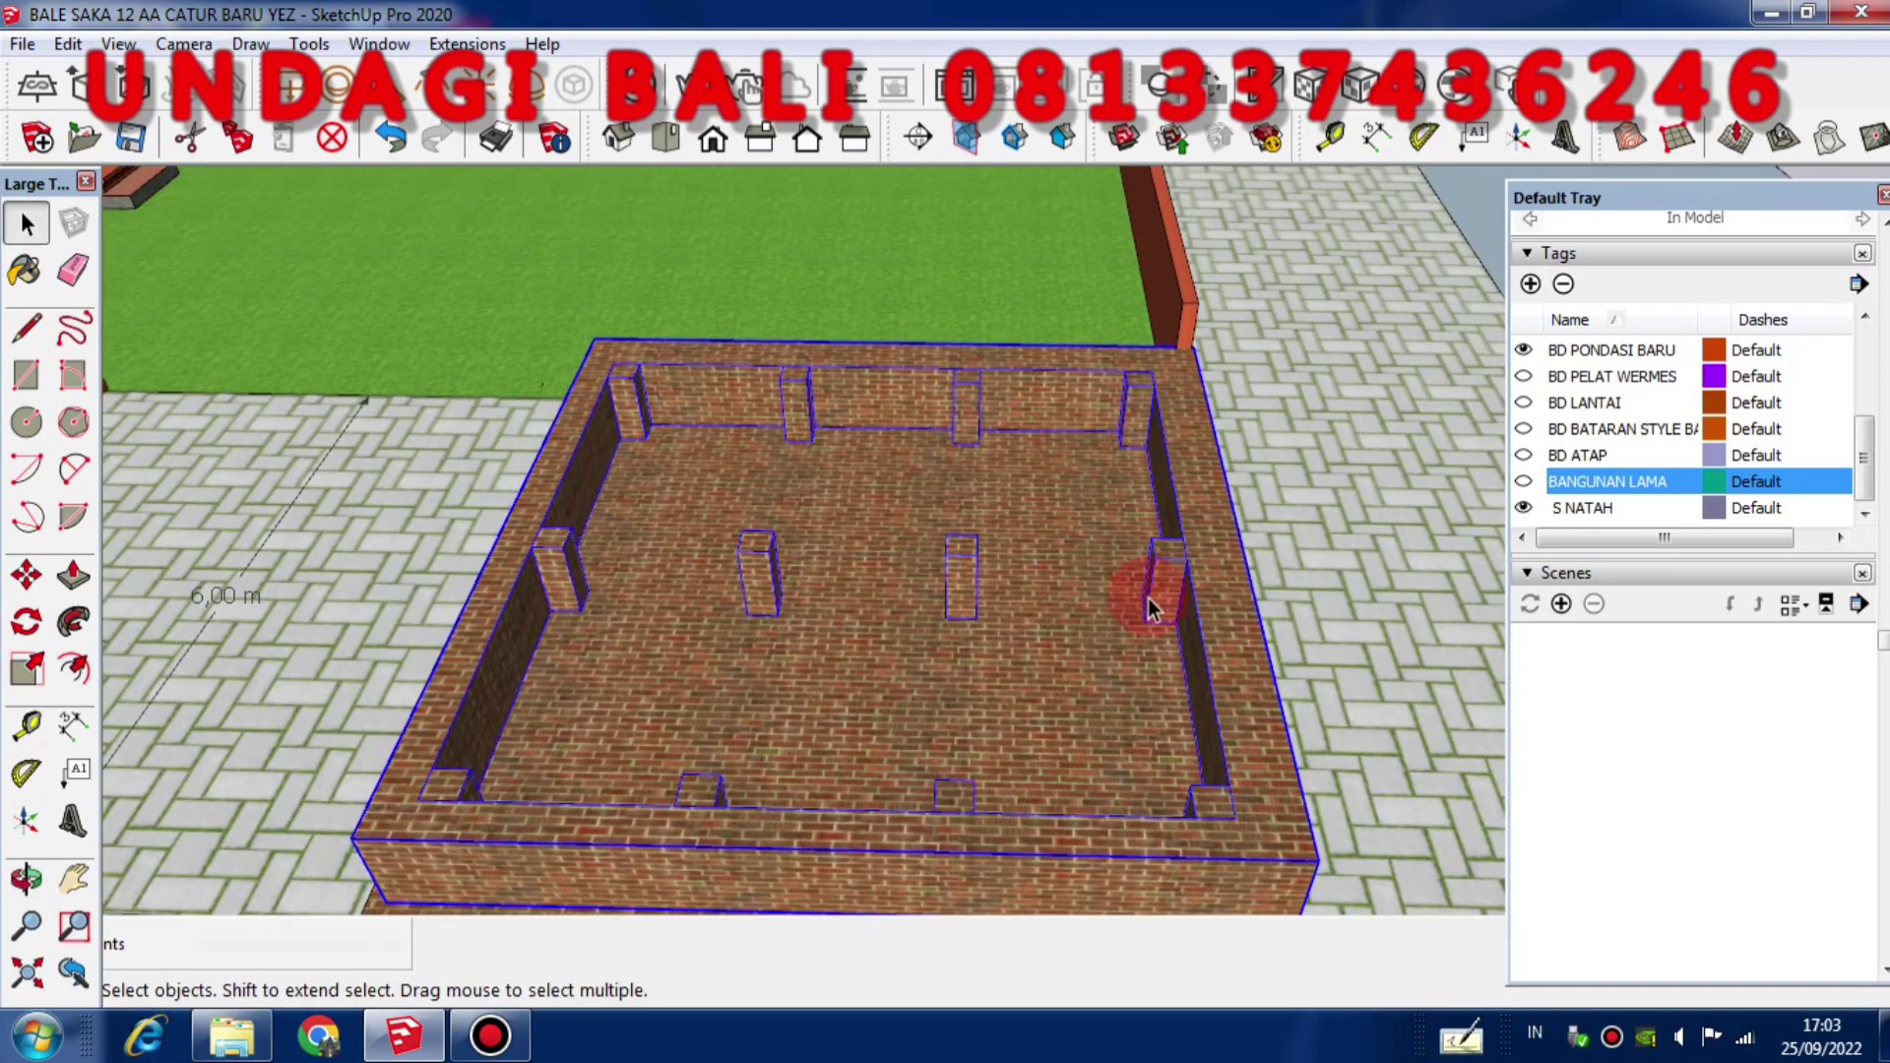
{"action": "scroll", "coordinate": [1157, 593], "scroll_direction": "up", "scroll_amount": 3}
{"action": "scroll", "coordinate": [1196, 514], "scroll_direction": "down", "scroll_amount": 3}
{"action": "scroll", "coordinate": [1042, 780], "scroll_direction": "up", "scroll_amount": 2}
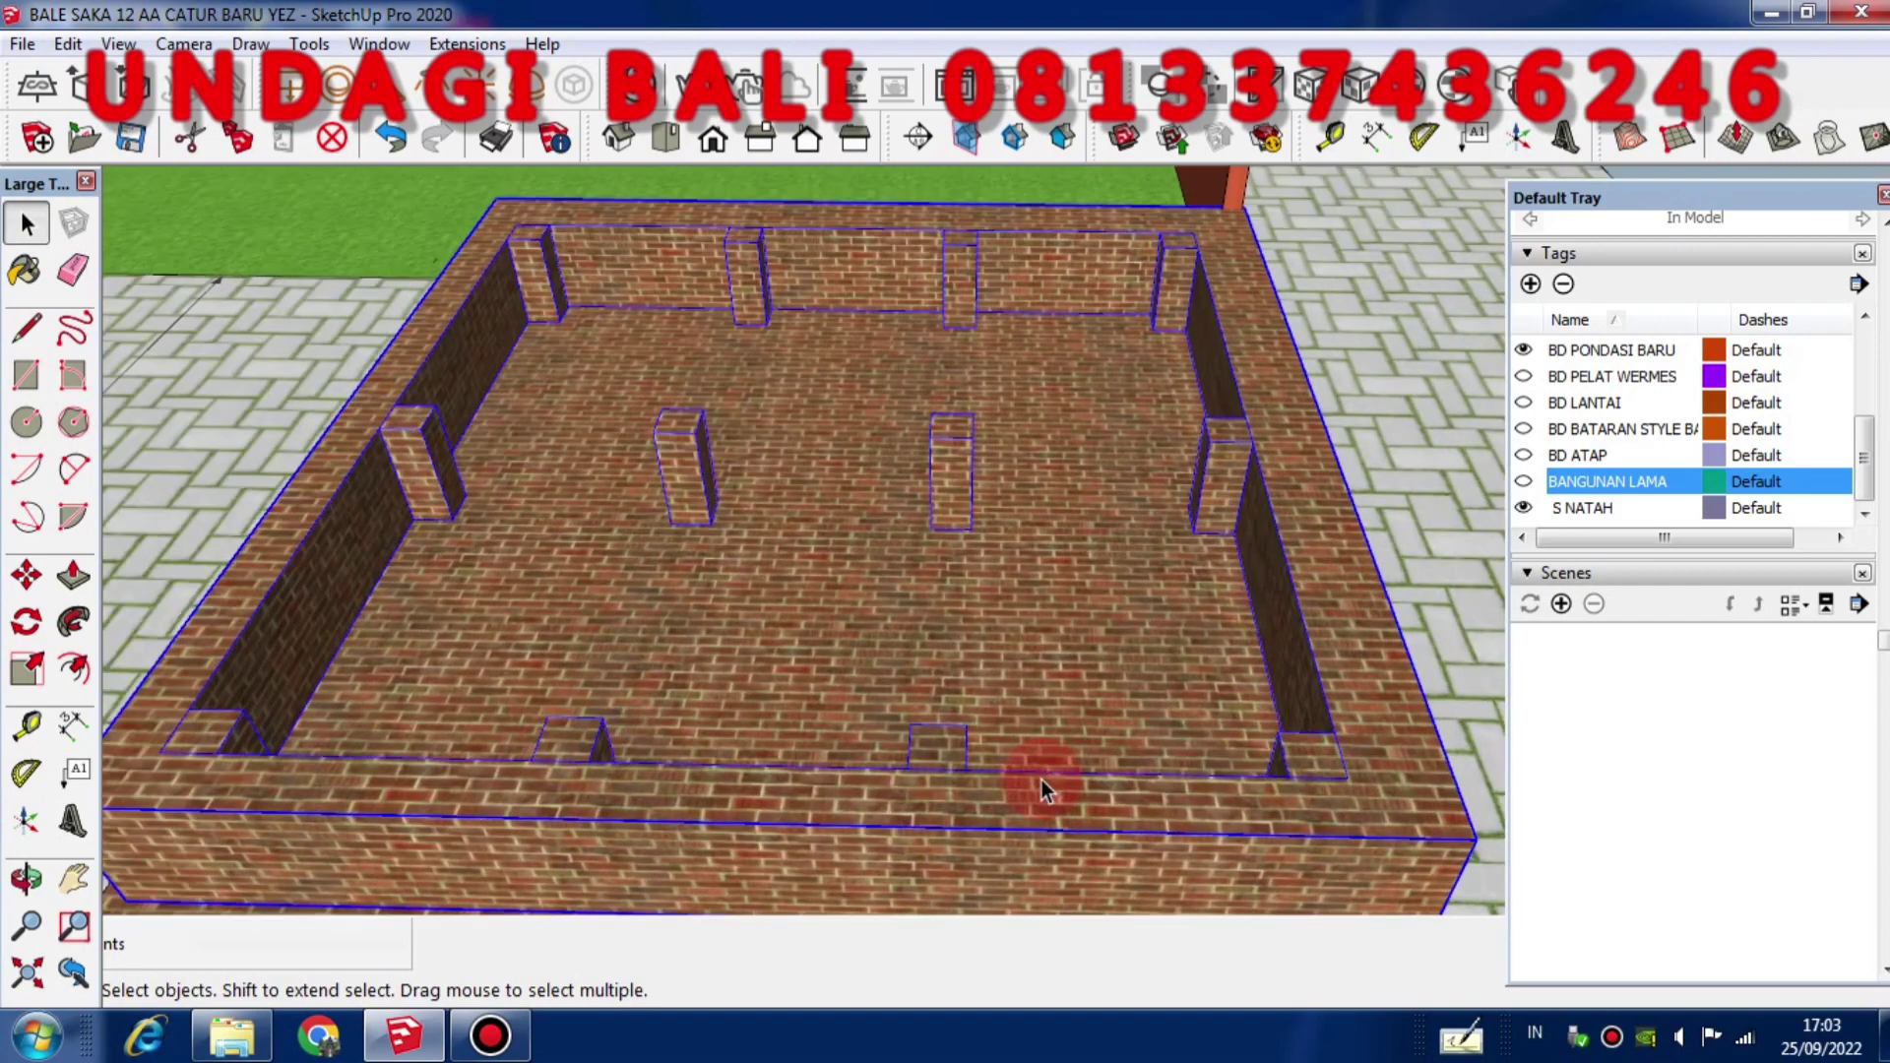
{"action": "middle_click_drag", "start_coordinate": [1042, 779], "coordinate": [1323, 709]}
{"action": "scroll", "coordinate": [1103, 551], "scroll_direction": "down", "scroll_amount": 3}
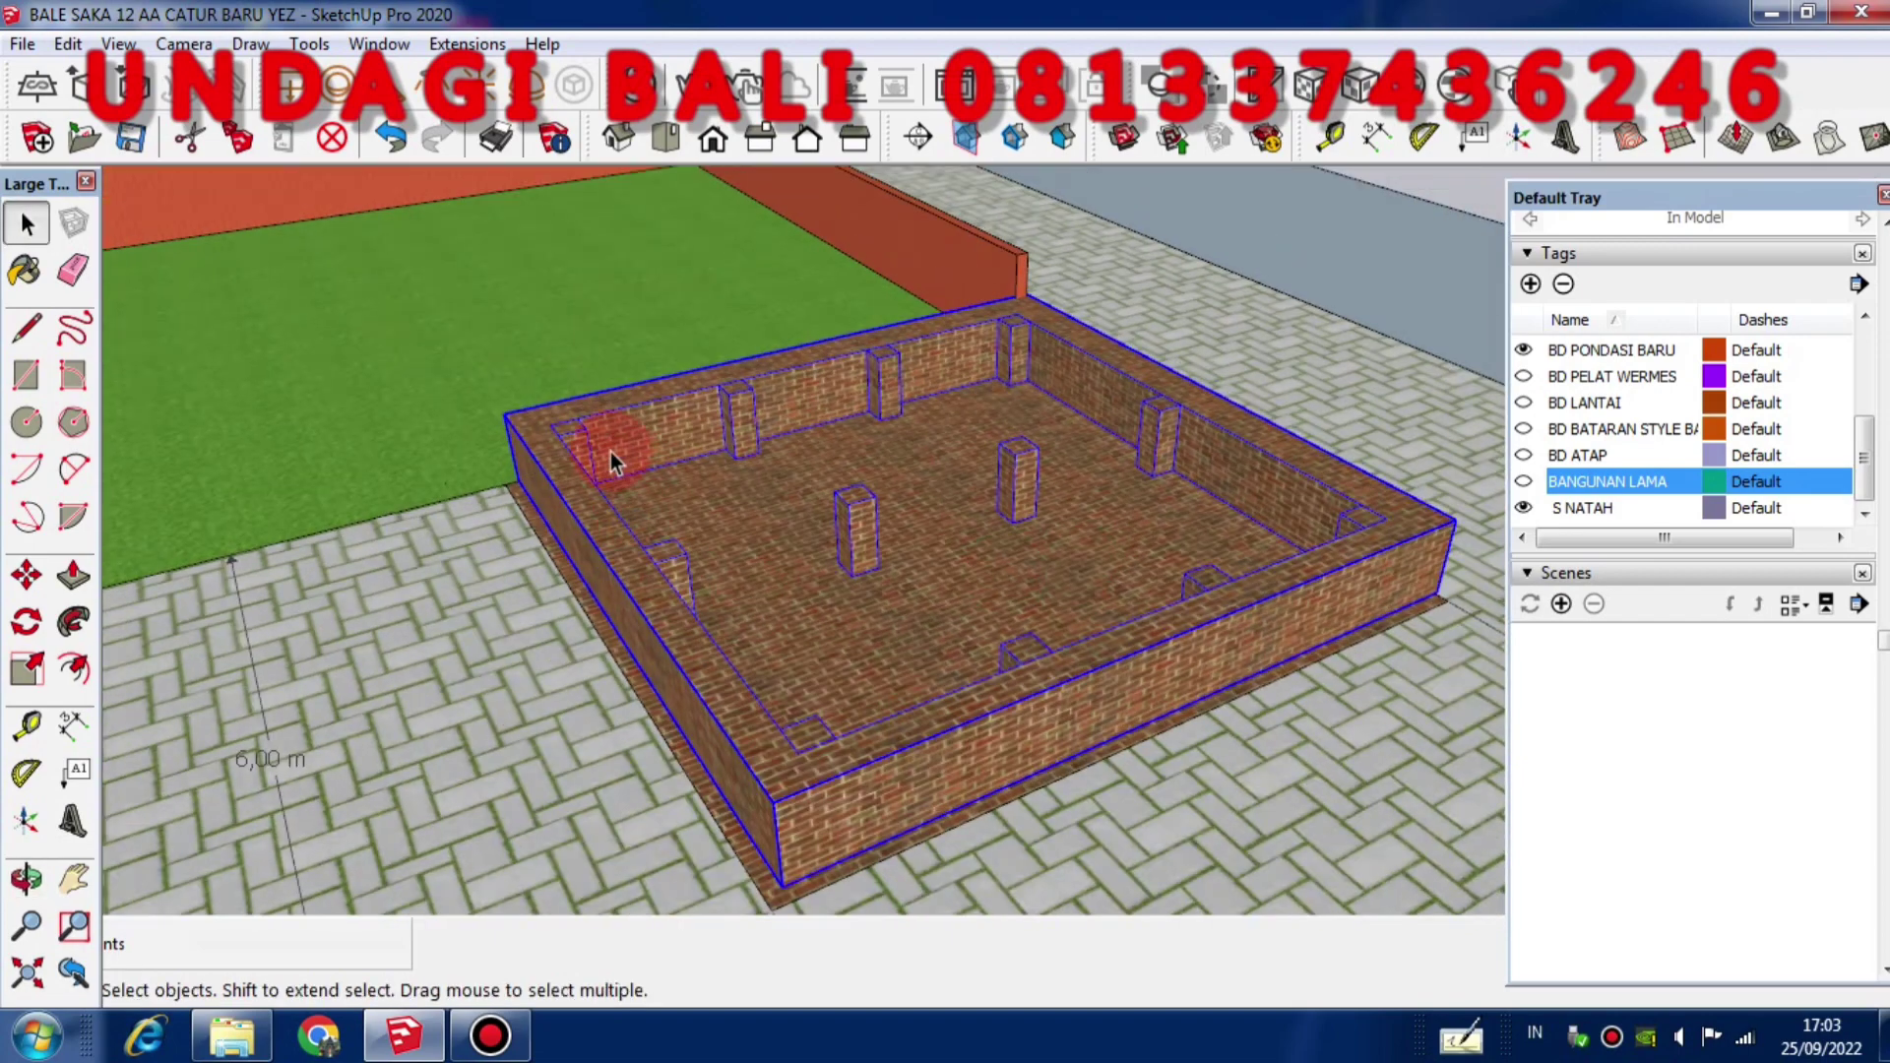
{"action": "middle_click_drag", "start_coordinate": [610, 452], "coordinate": [384, 576]}
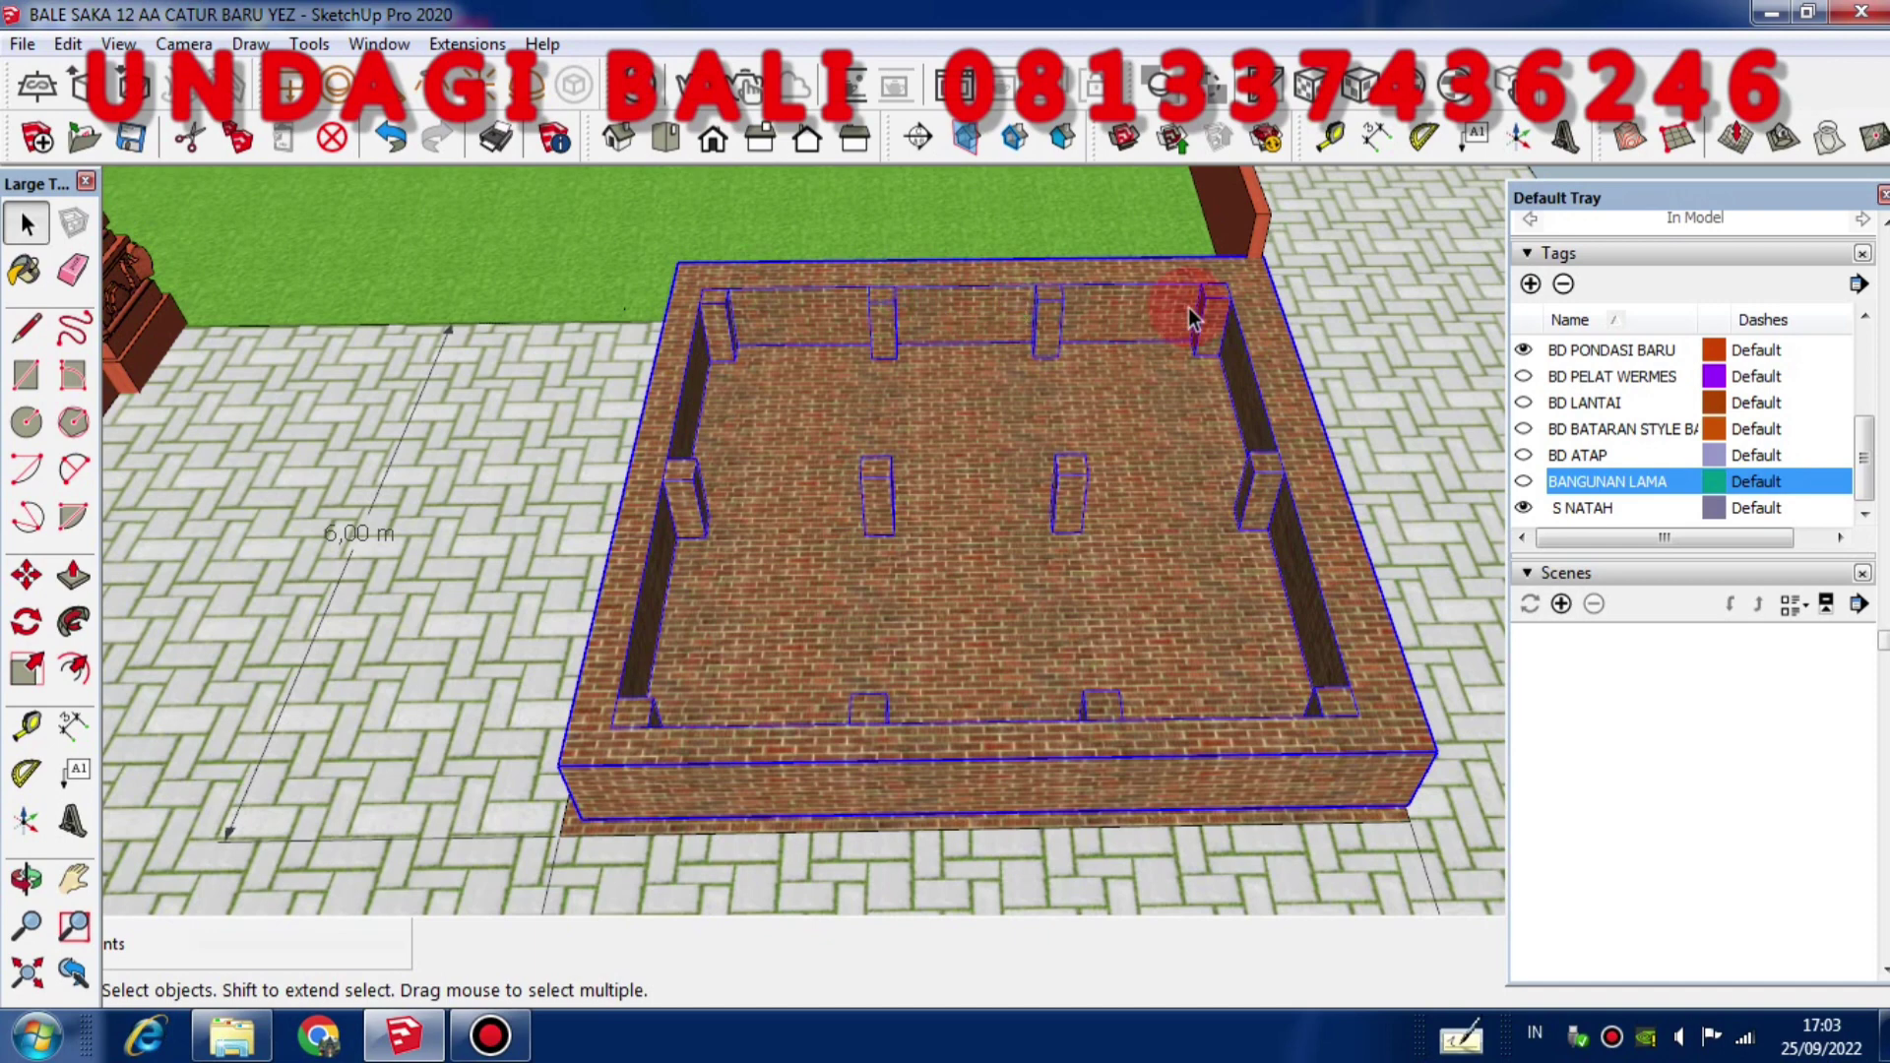
Point out the foundation's piers, clear the selection and review the foundation beside the lawn and paving
{"action": "left_click", "coordinate": [1038, 482]}
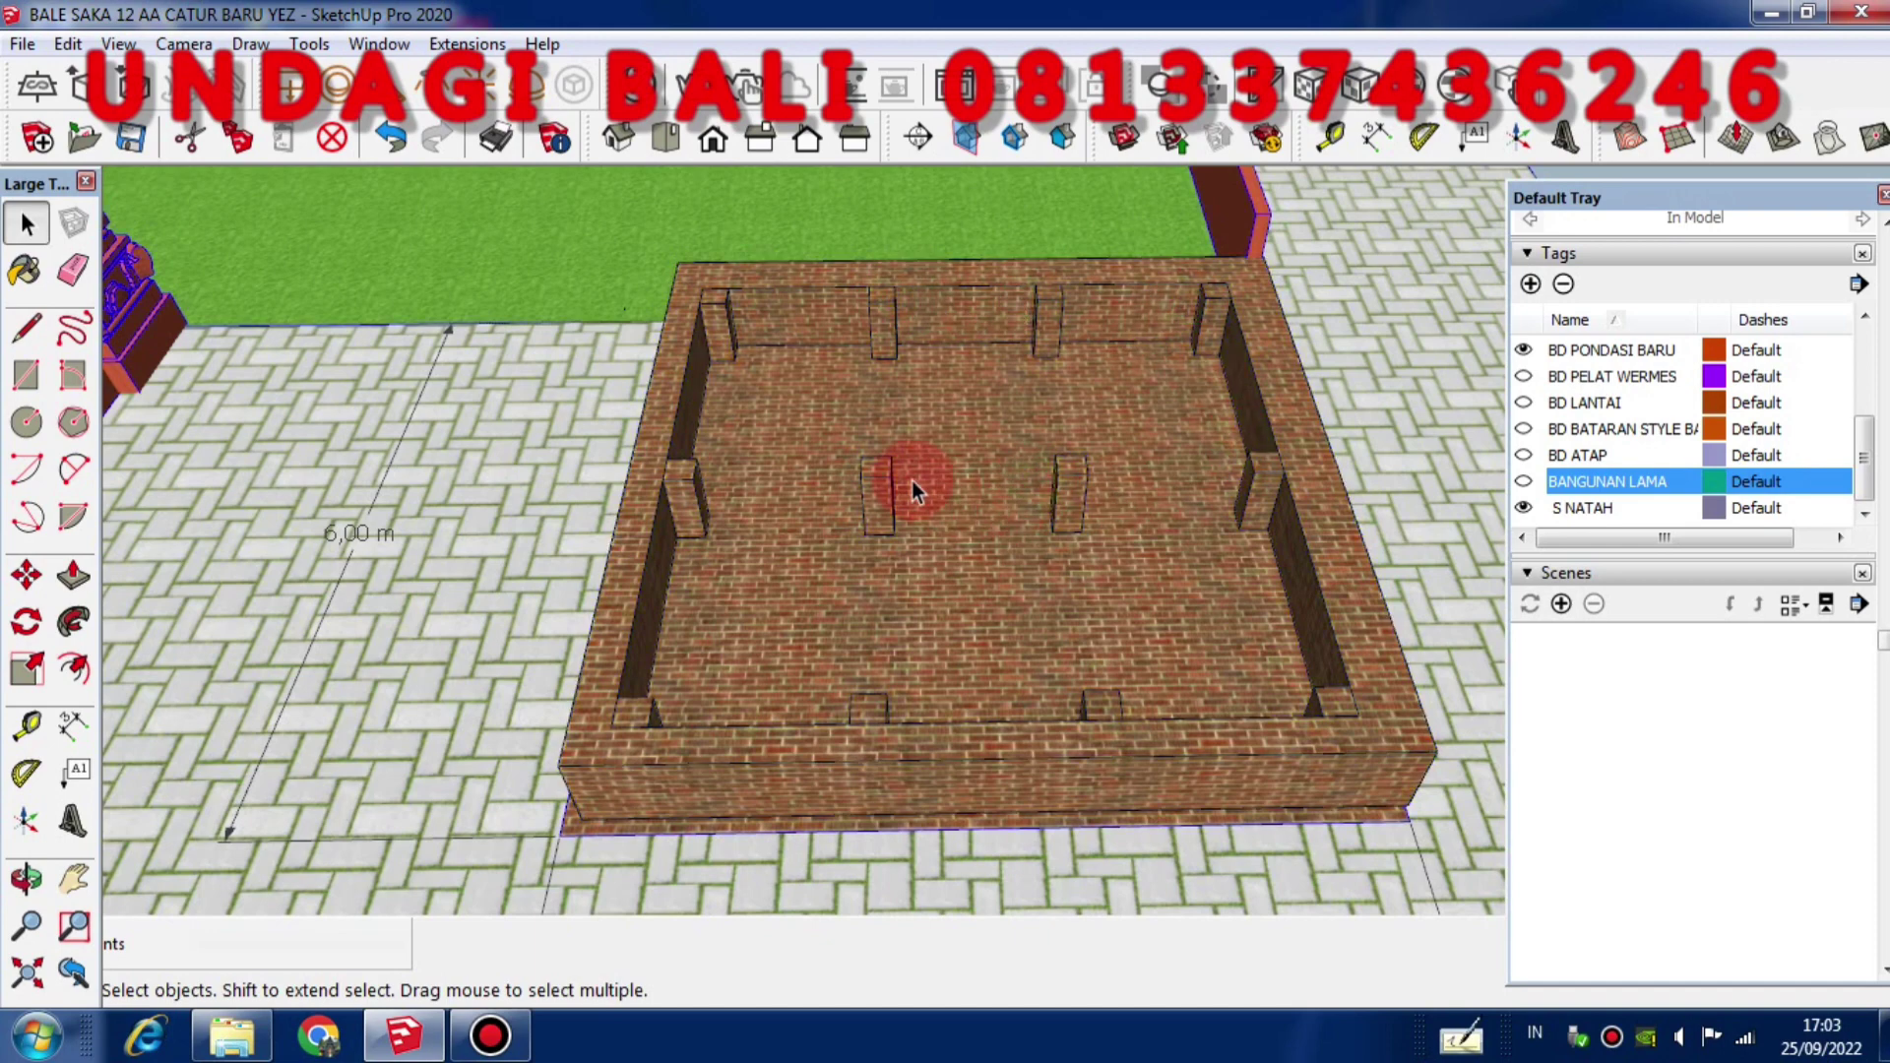
{"action": "left_click", "coordinate": [671, 522]}
{"action": "left_click", "coordinate": [669, 689]}
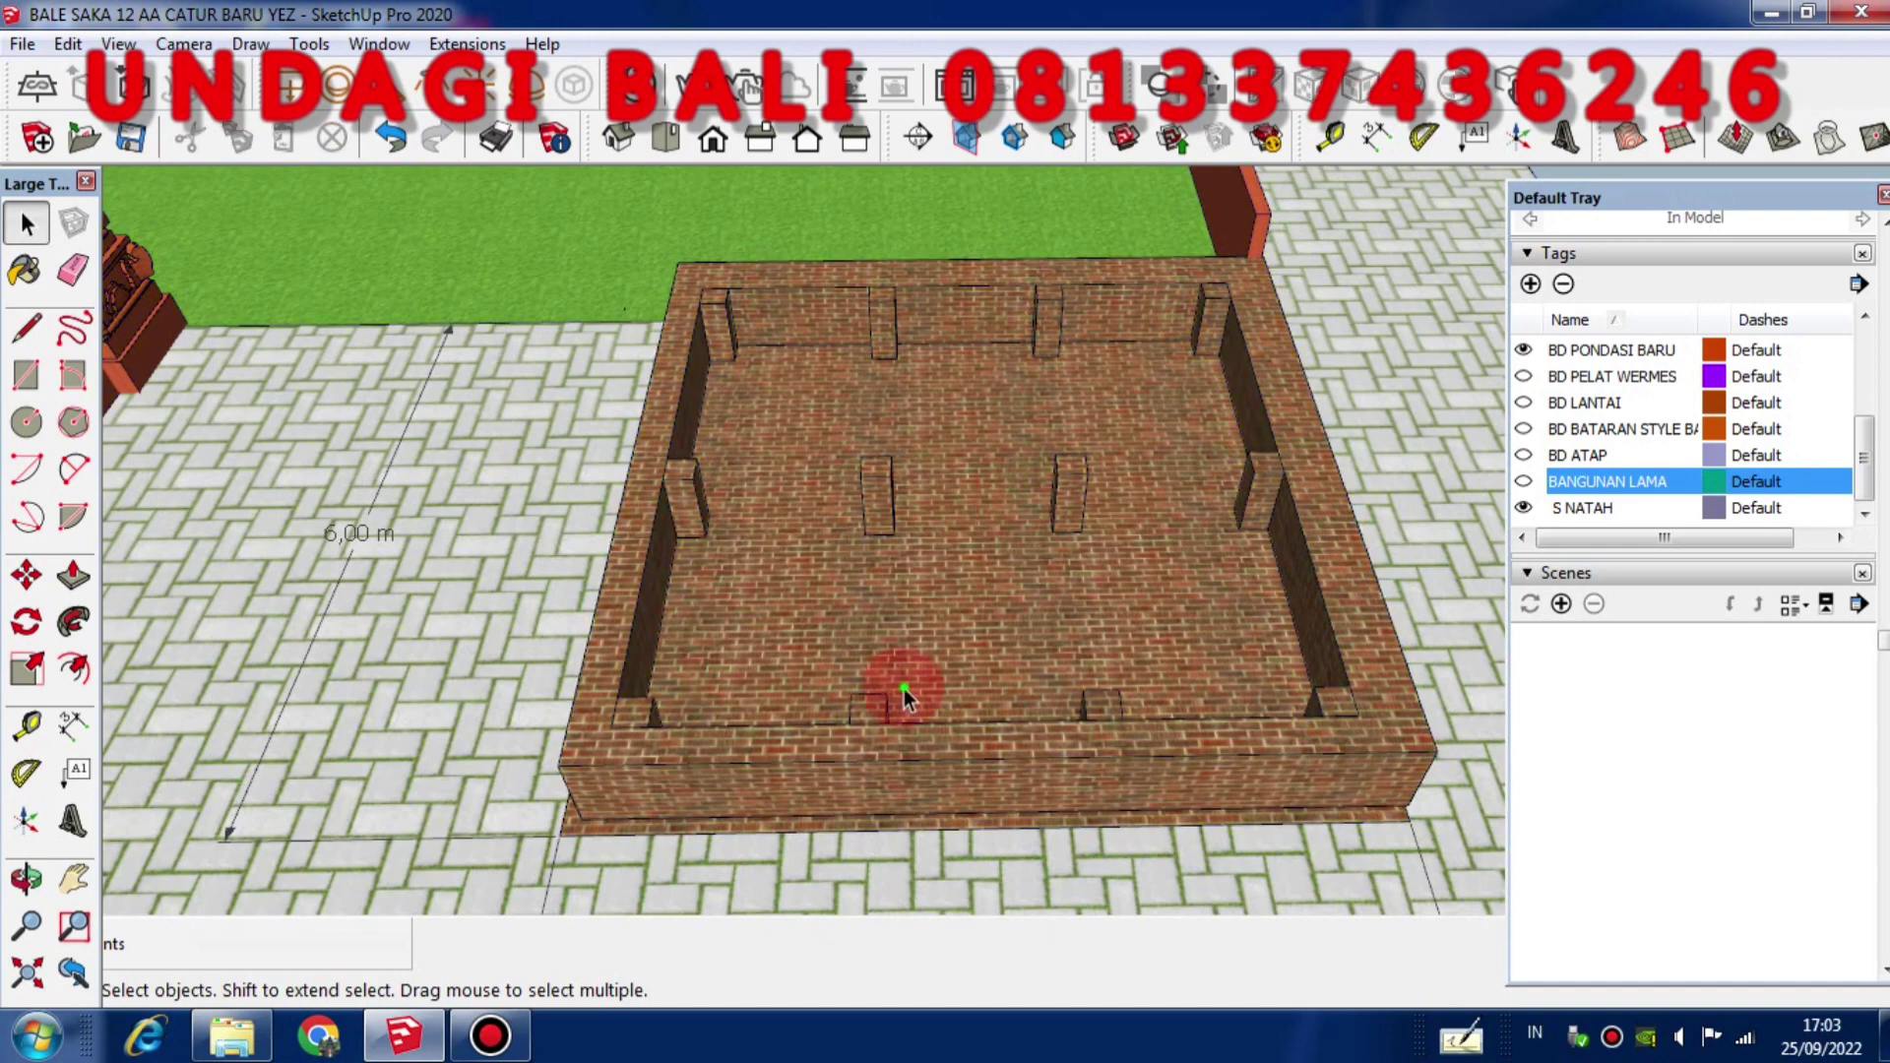
{"action": "scroll", "coordinate": [1138, 680], "scroll_direction": "down", "scroll_amount": 2}
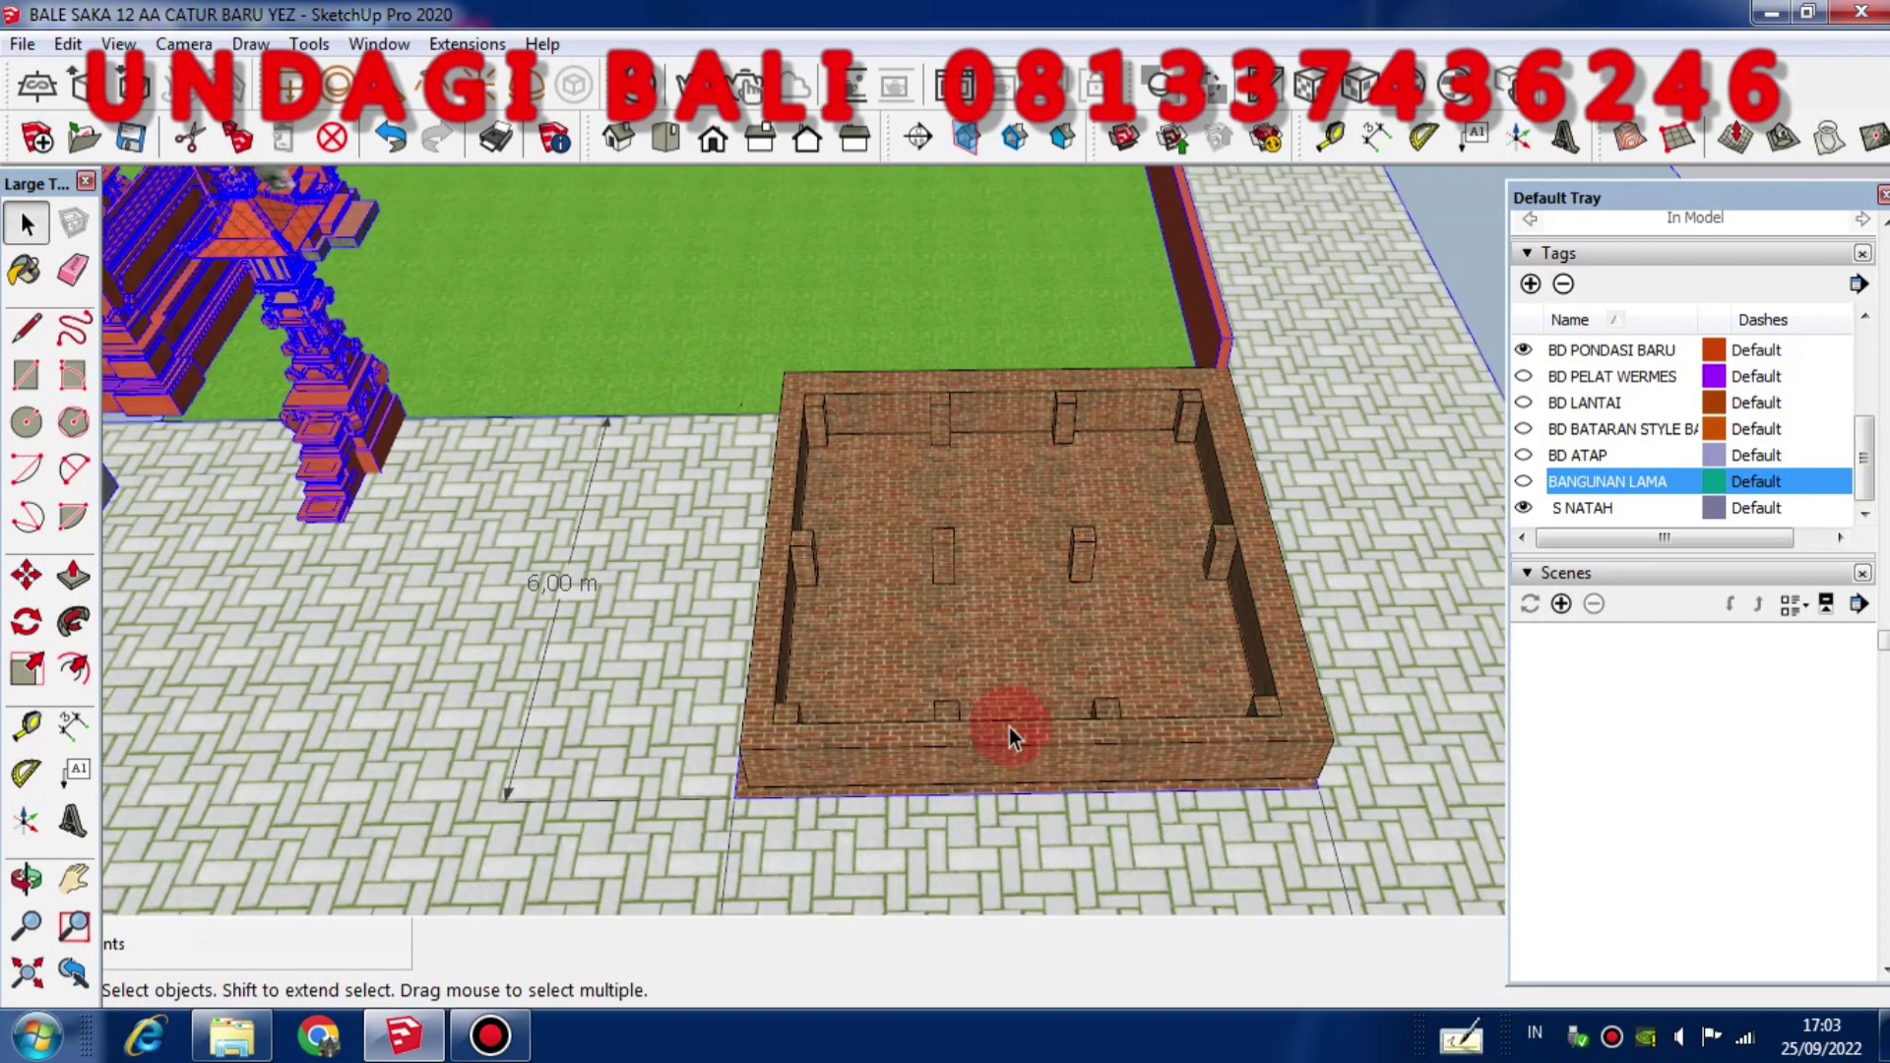
{"action": "middle_click_drag", "start_coordinate": [1008, 726], "coordinate": [965, 729]}
{"action": "scroll", "coordinate": [852, 786], "scroll_direction": "down", "scroll_amount": 2}
{"action": "middle_click_drag", "start_coordinate": [846, 778], "coordinate": [925, 591]}
{"action": "scroll", "coordinate": [841, 677], "scroll_direction": "down", "scroll_amount": 2}
{"action": "left_click", "coordinate": [915, 287]}
{"action": "scroll", "coordinate": [935, 650], "scroll_direction": "up", "scroll_amount": 2}
{"action": "scroll", "coordinate": [983, 614], "scroll_direction": "up", "scroll_amount": 2}
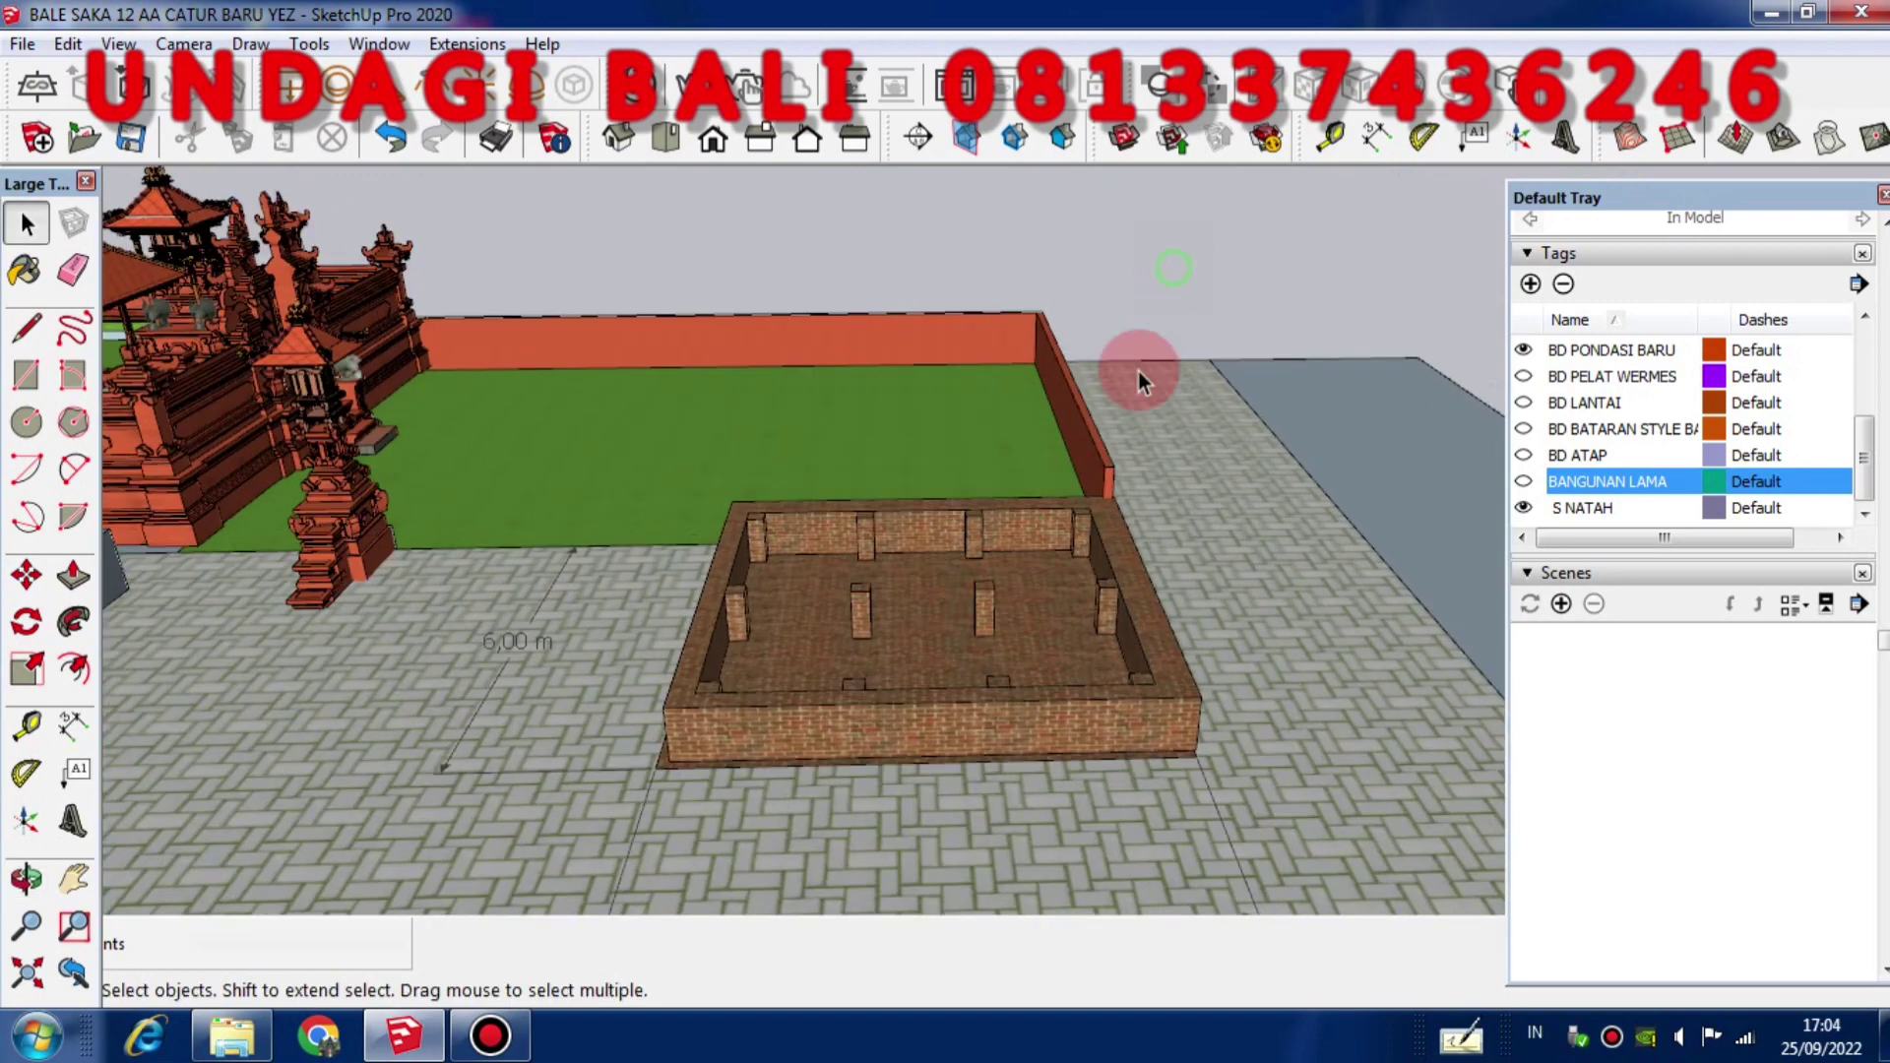
{"action": "scroll", "coordinate": [989, 715], "scroll_direction": "up", "scroll_amount": 2}
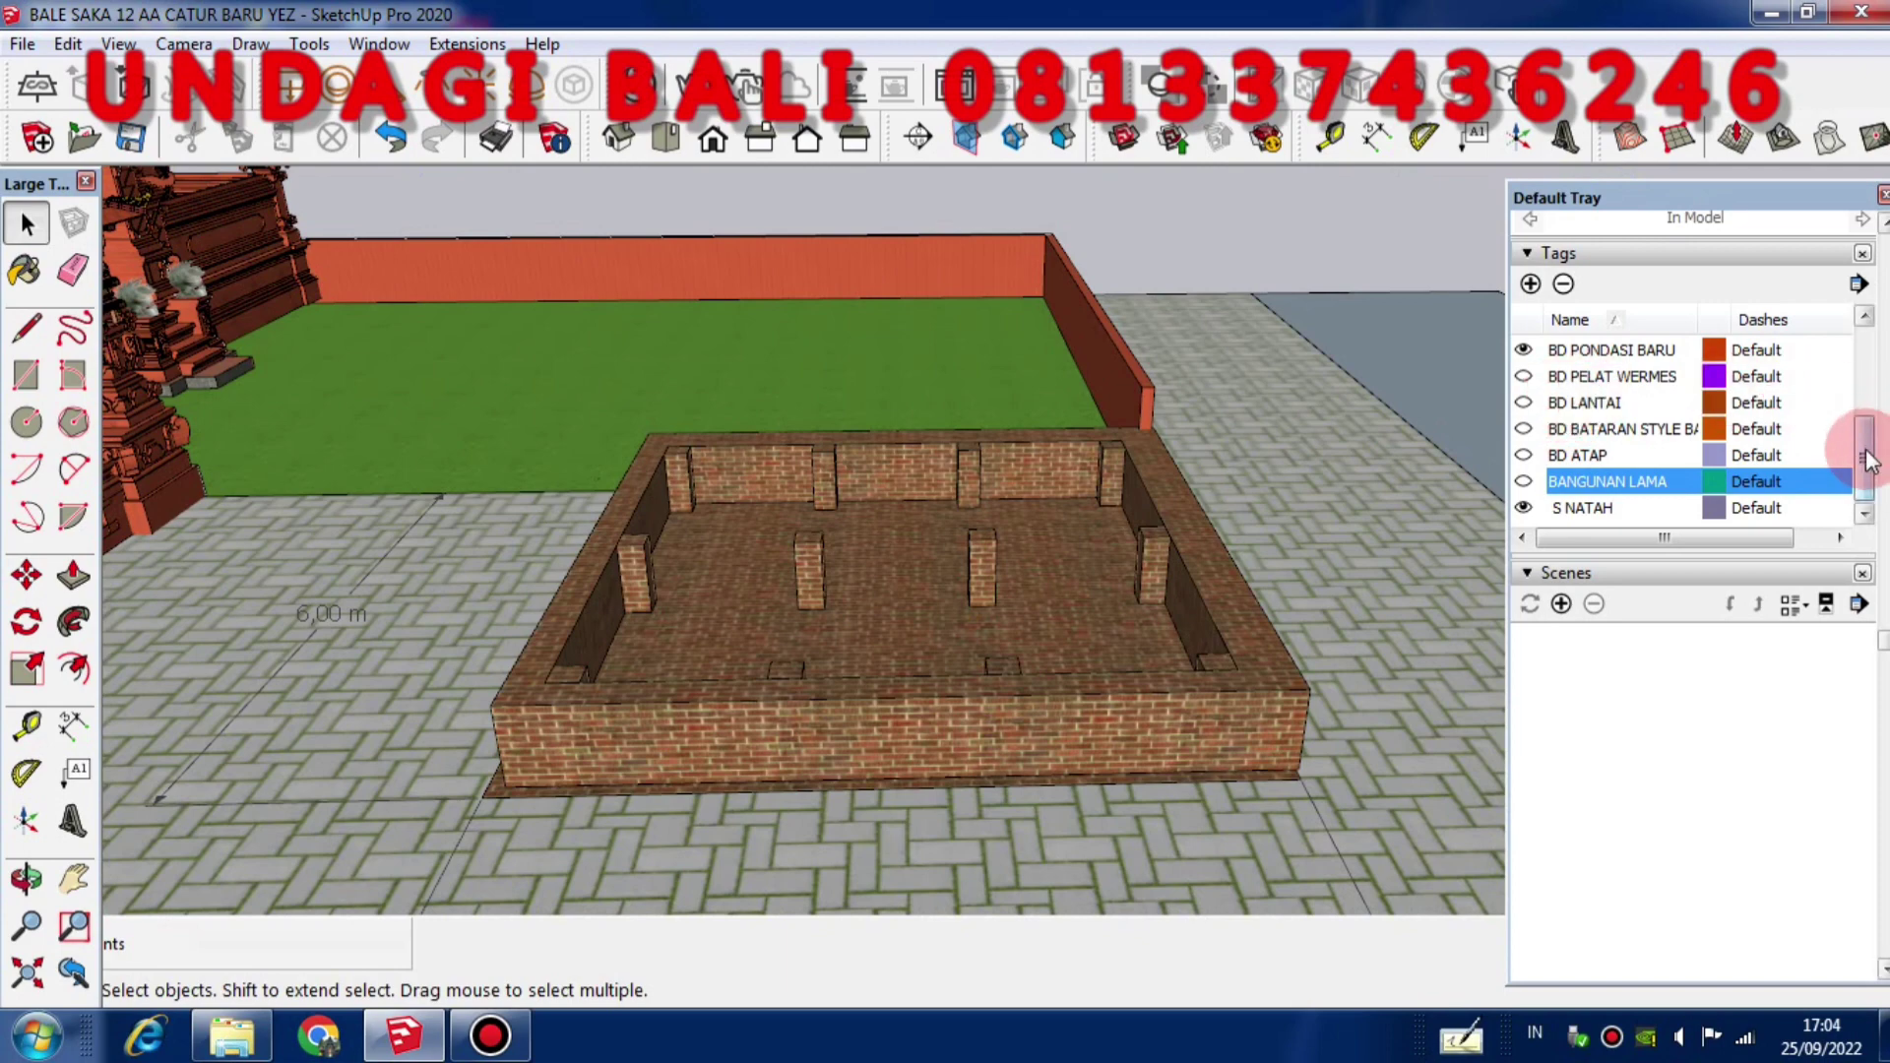
Show the BD URUGAN tag, select the fill inside the foundation, and toggle the tag's visibility off and on for comparison
{"action": "left_click_drag", "start_coordinate": [1867, 461], "coordinate": [1868, 394]}
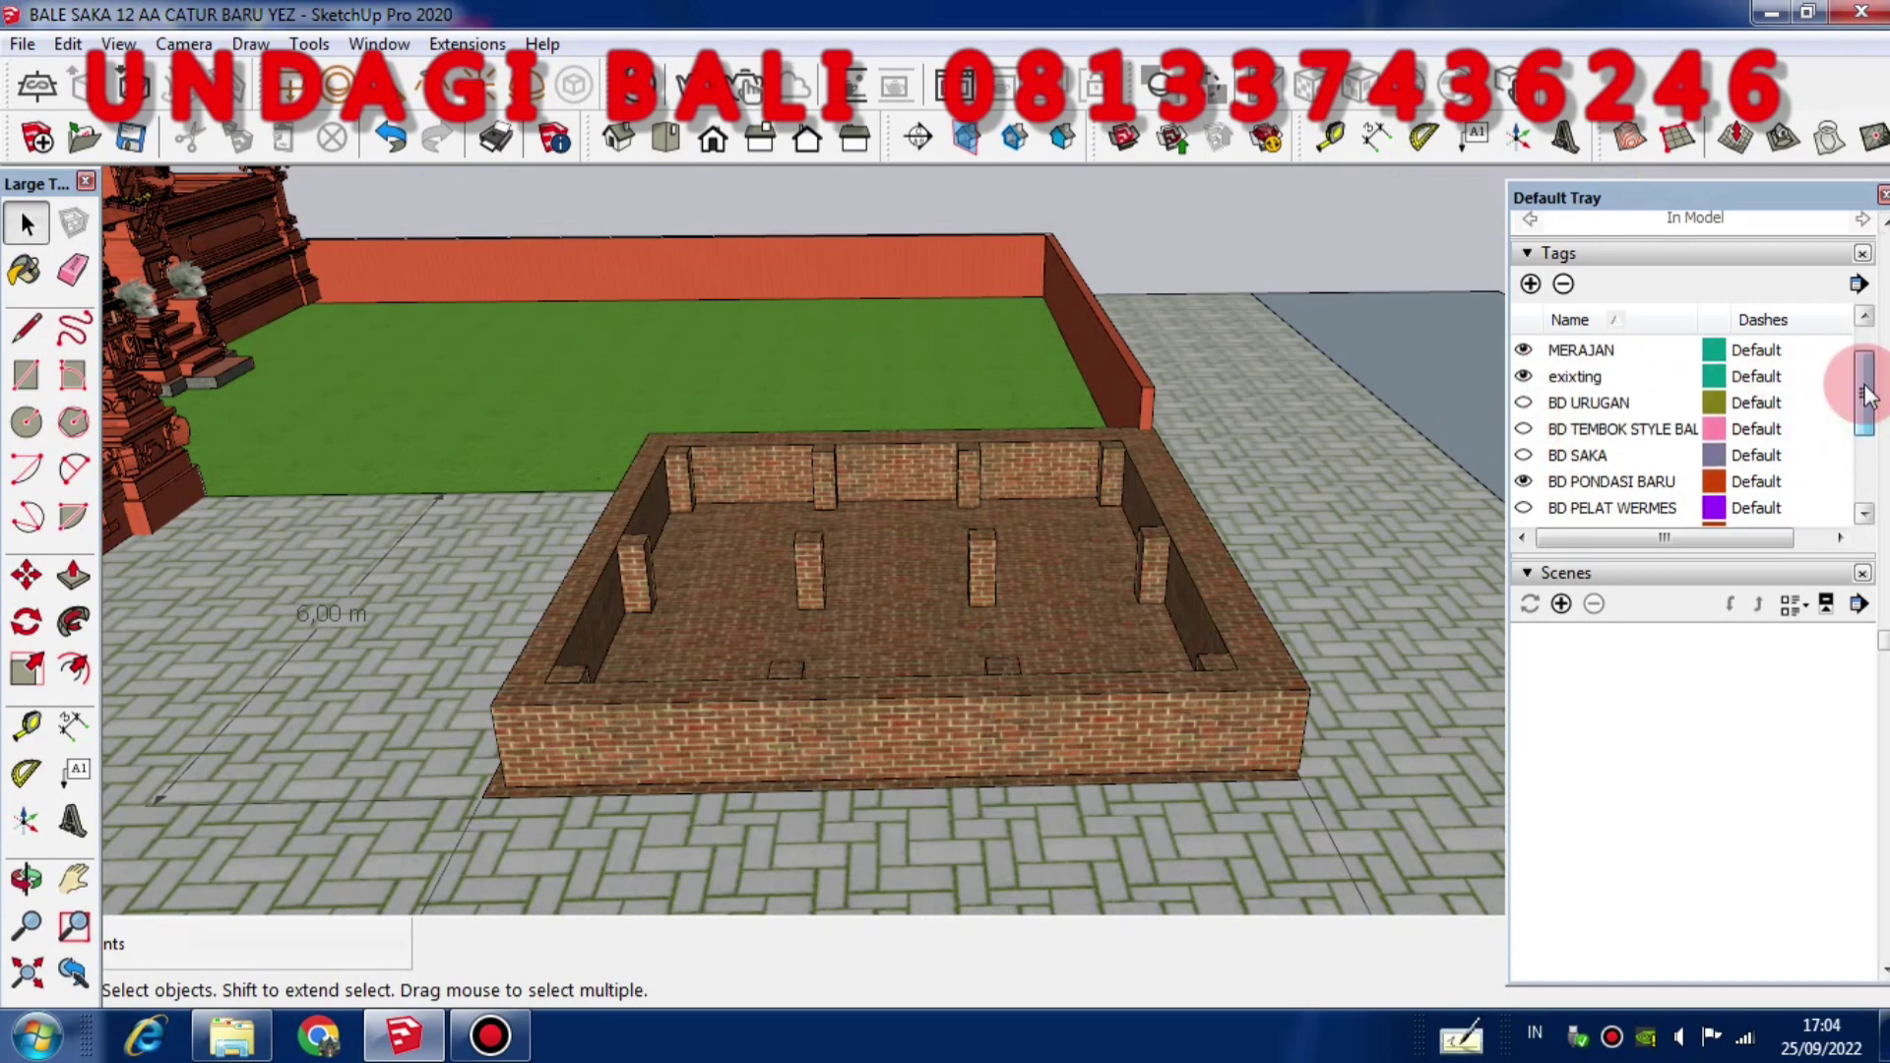
{"action": "left_click", "coordinate": [1524, 402]}
{"action": "middle_click_drag", "start_coordinate": [620, 697], "coordinate": [663, 737]}
{"action": "left_click", "coordinate": [688, 640]}
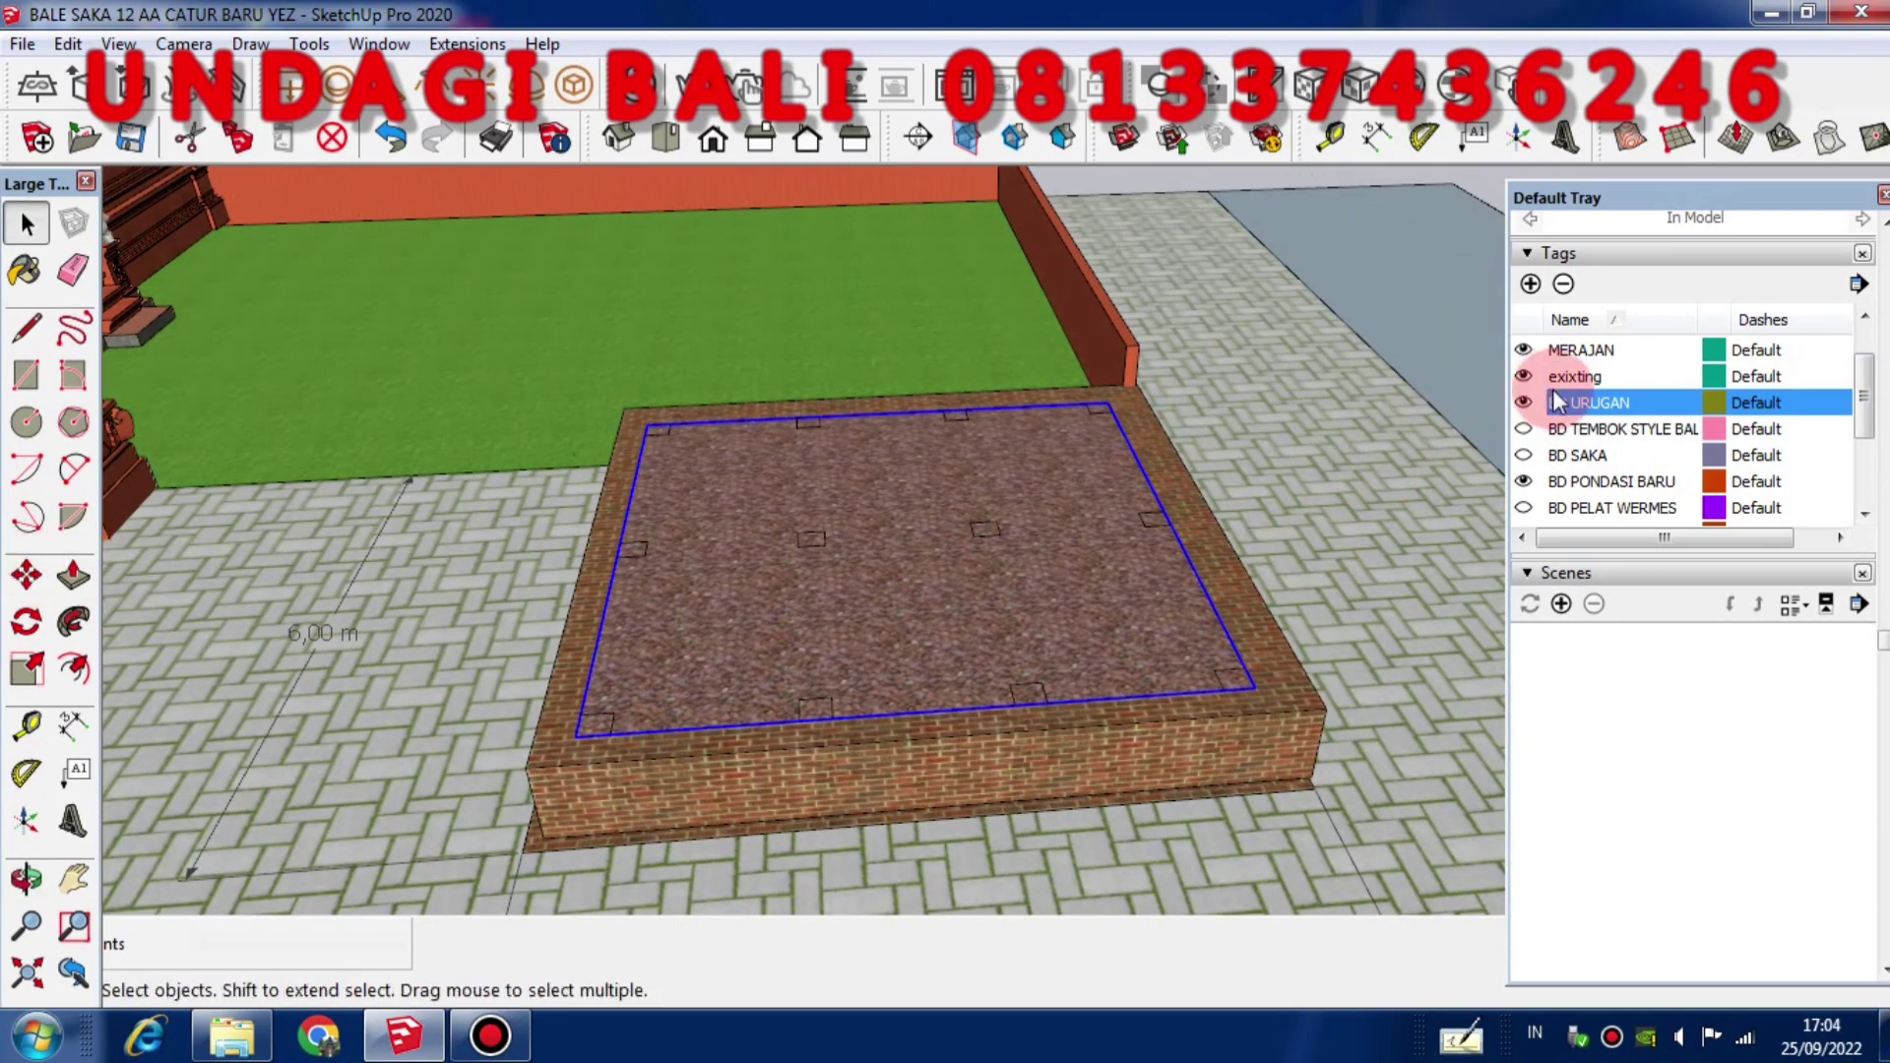
{"action": "left_click", "coordinate": [1524, 402]}
{"action": "left_click", "coordinate": [1524, 403]}
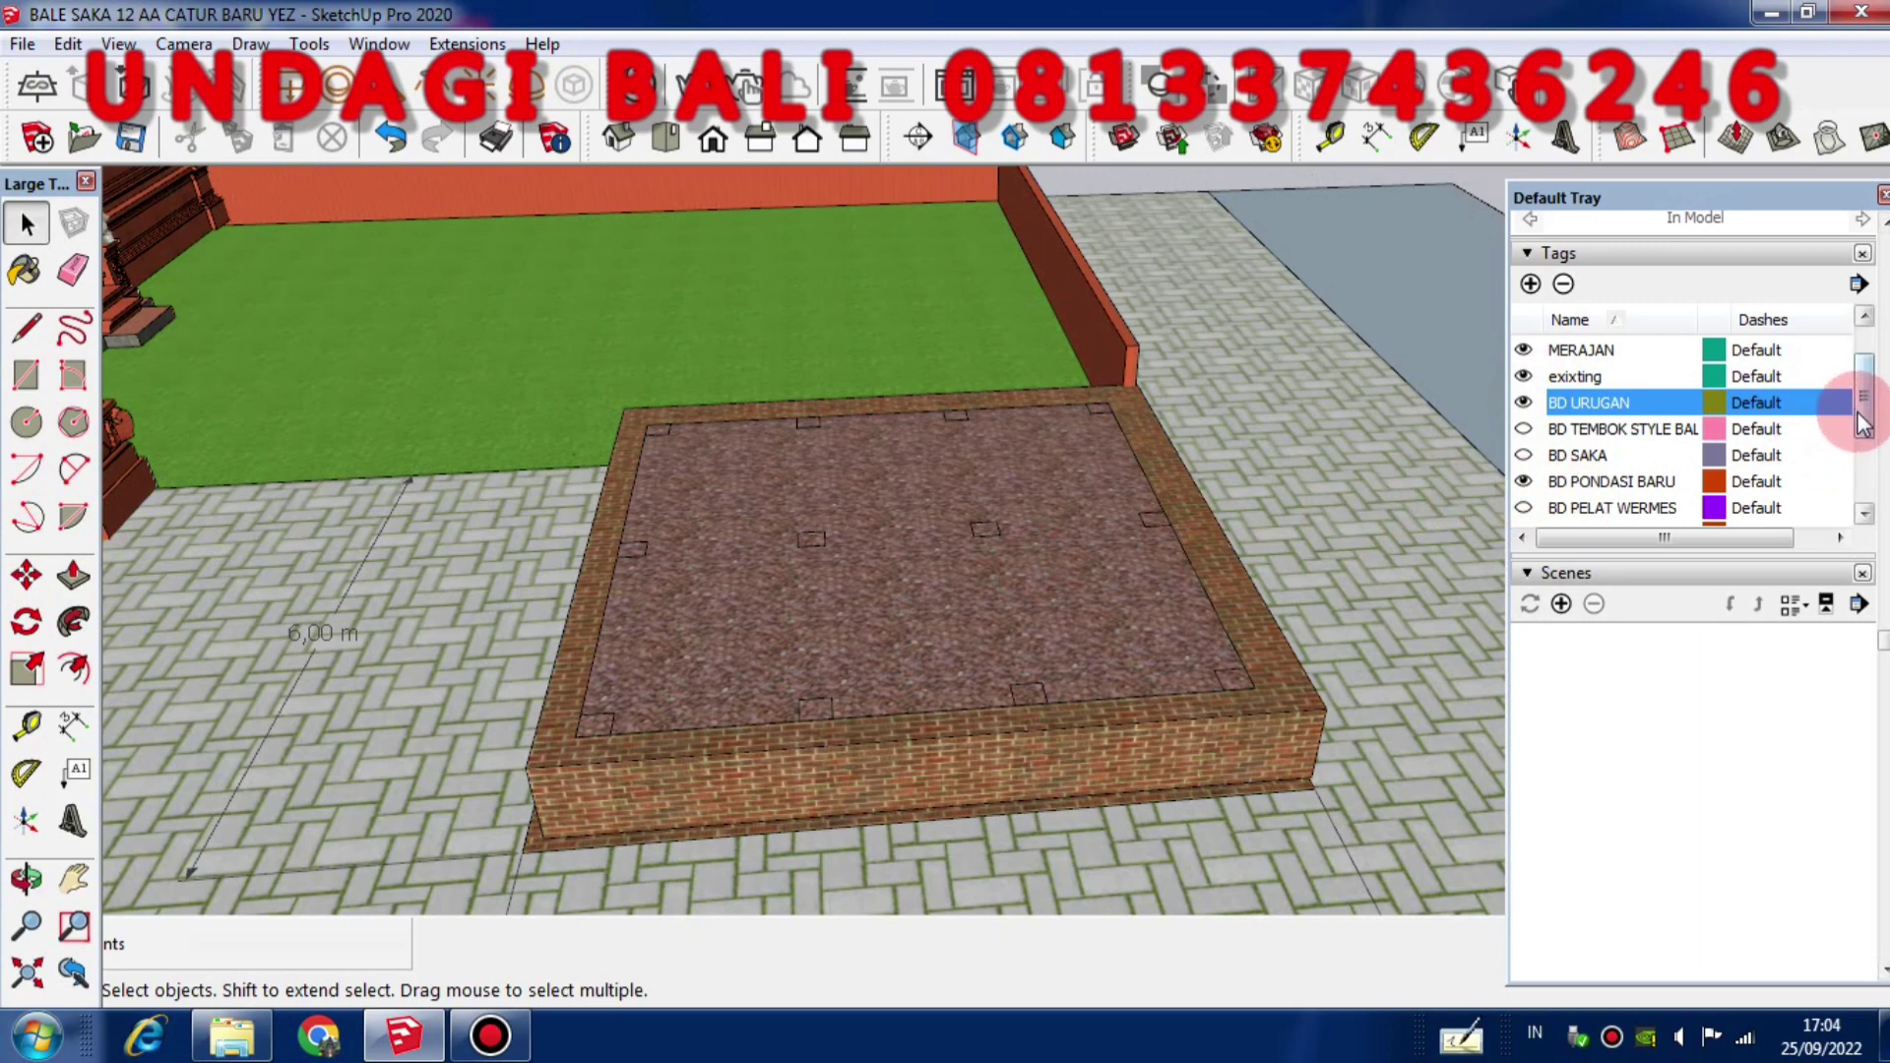
Temporarily show the BANGUNAN LAMA tag, select the old building's brick walls to compare them with the filled foundation, and hide the tag again
{"action": "left_click_drag", "start_coordinate": [1864, 424], "coordinate": [1866, 492]}
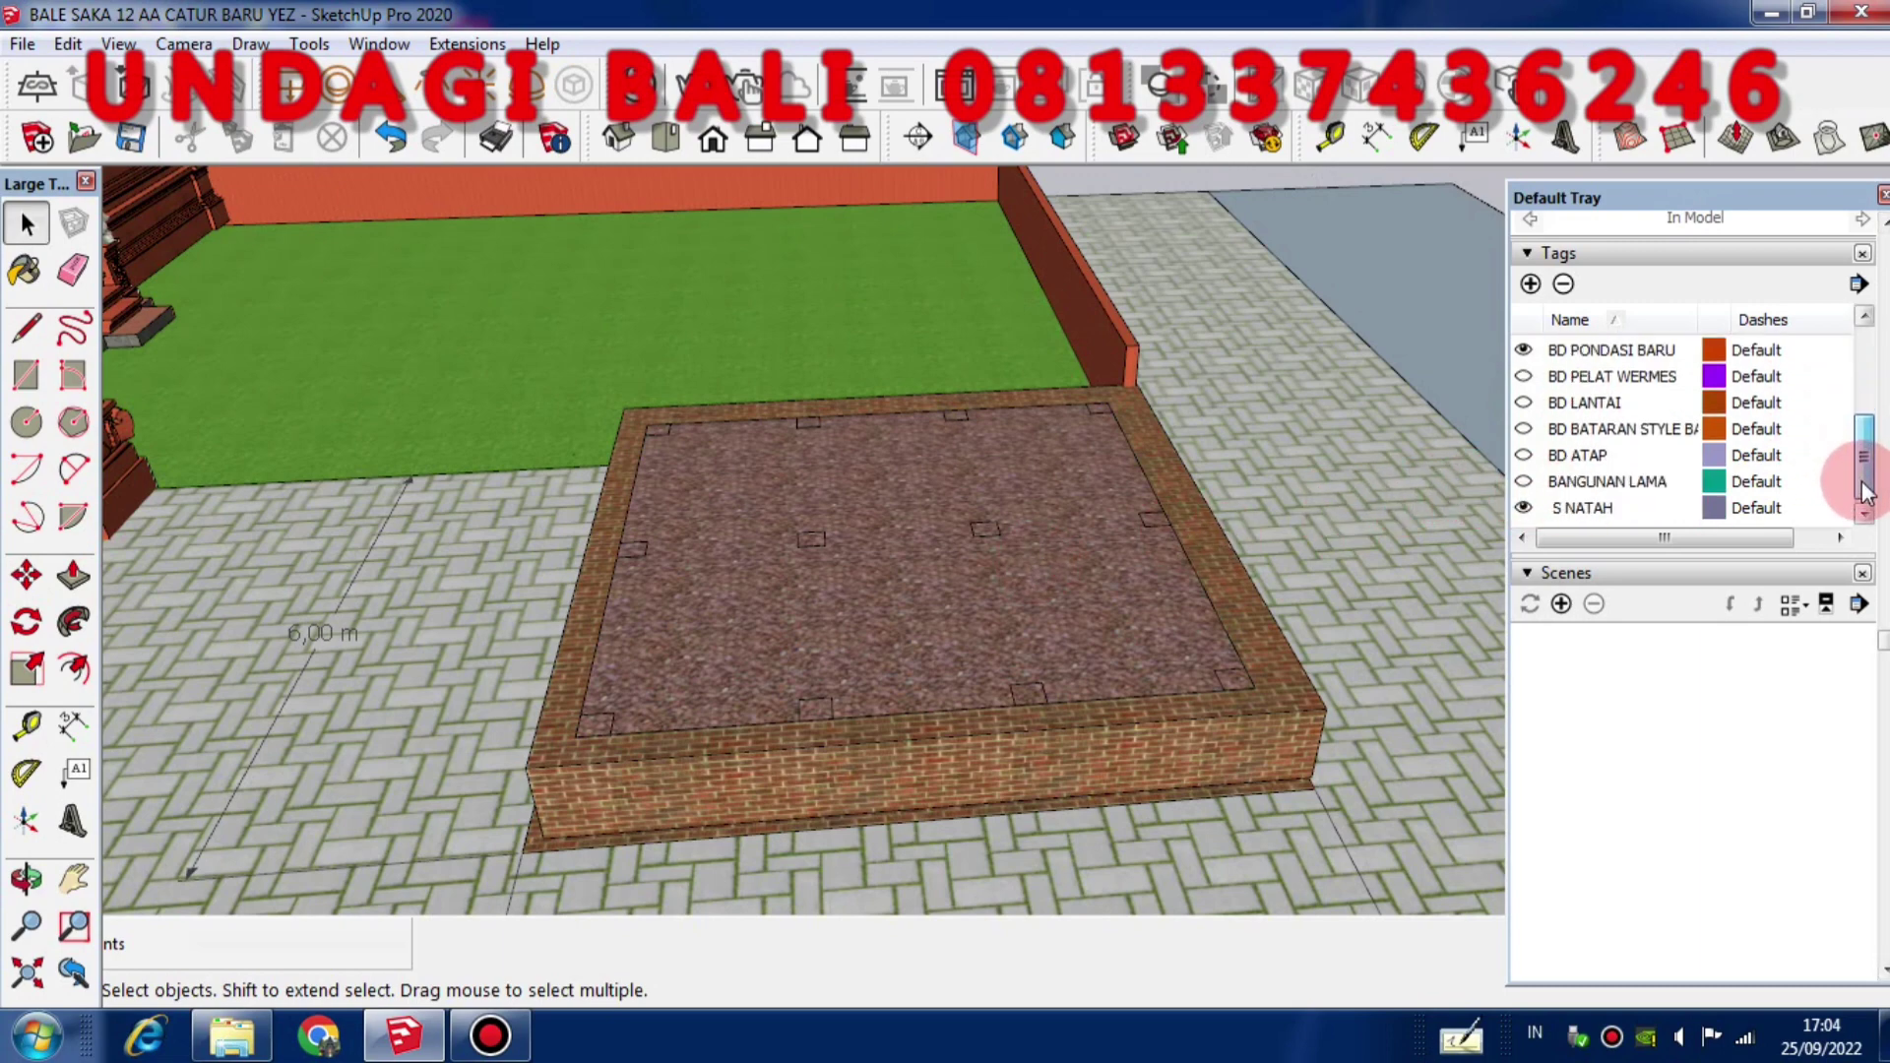
{"action": "left_click", "coordinate": [1523, 481]}
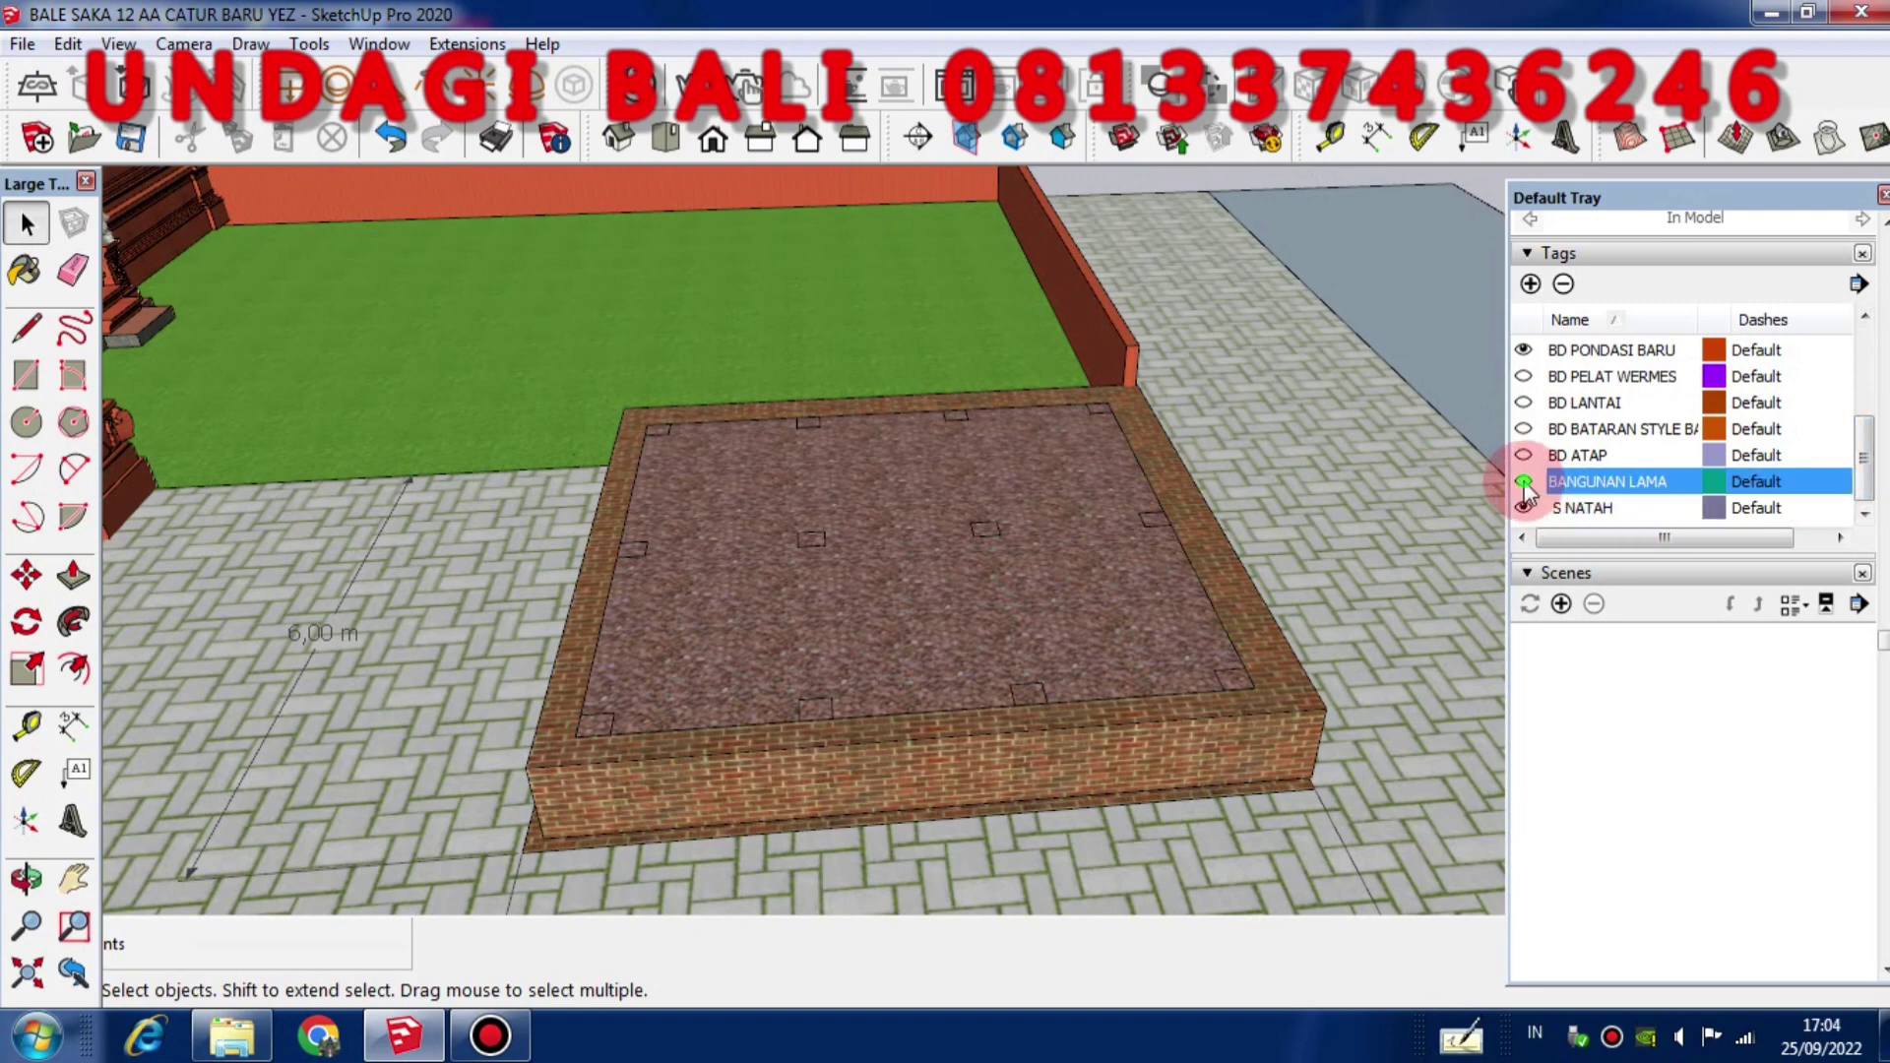
{"action": "left_click", "coordinate": [1055, 380]}
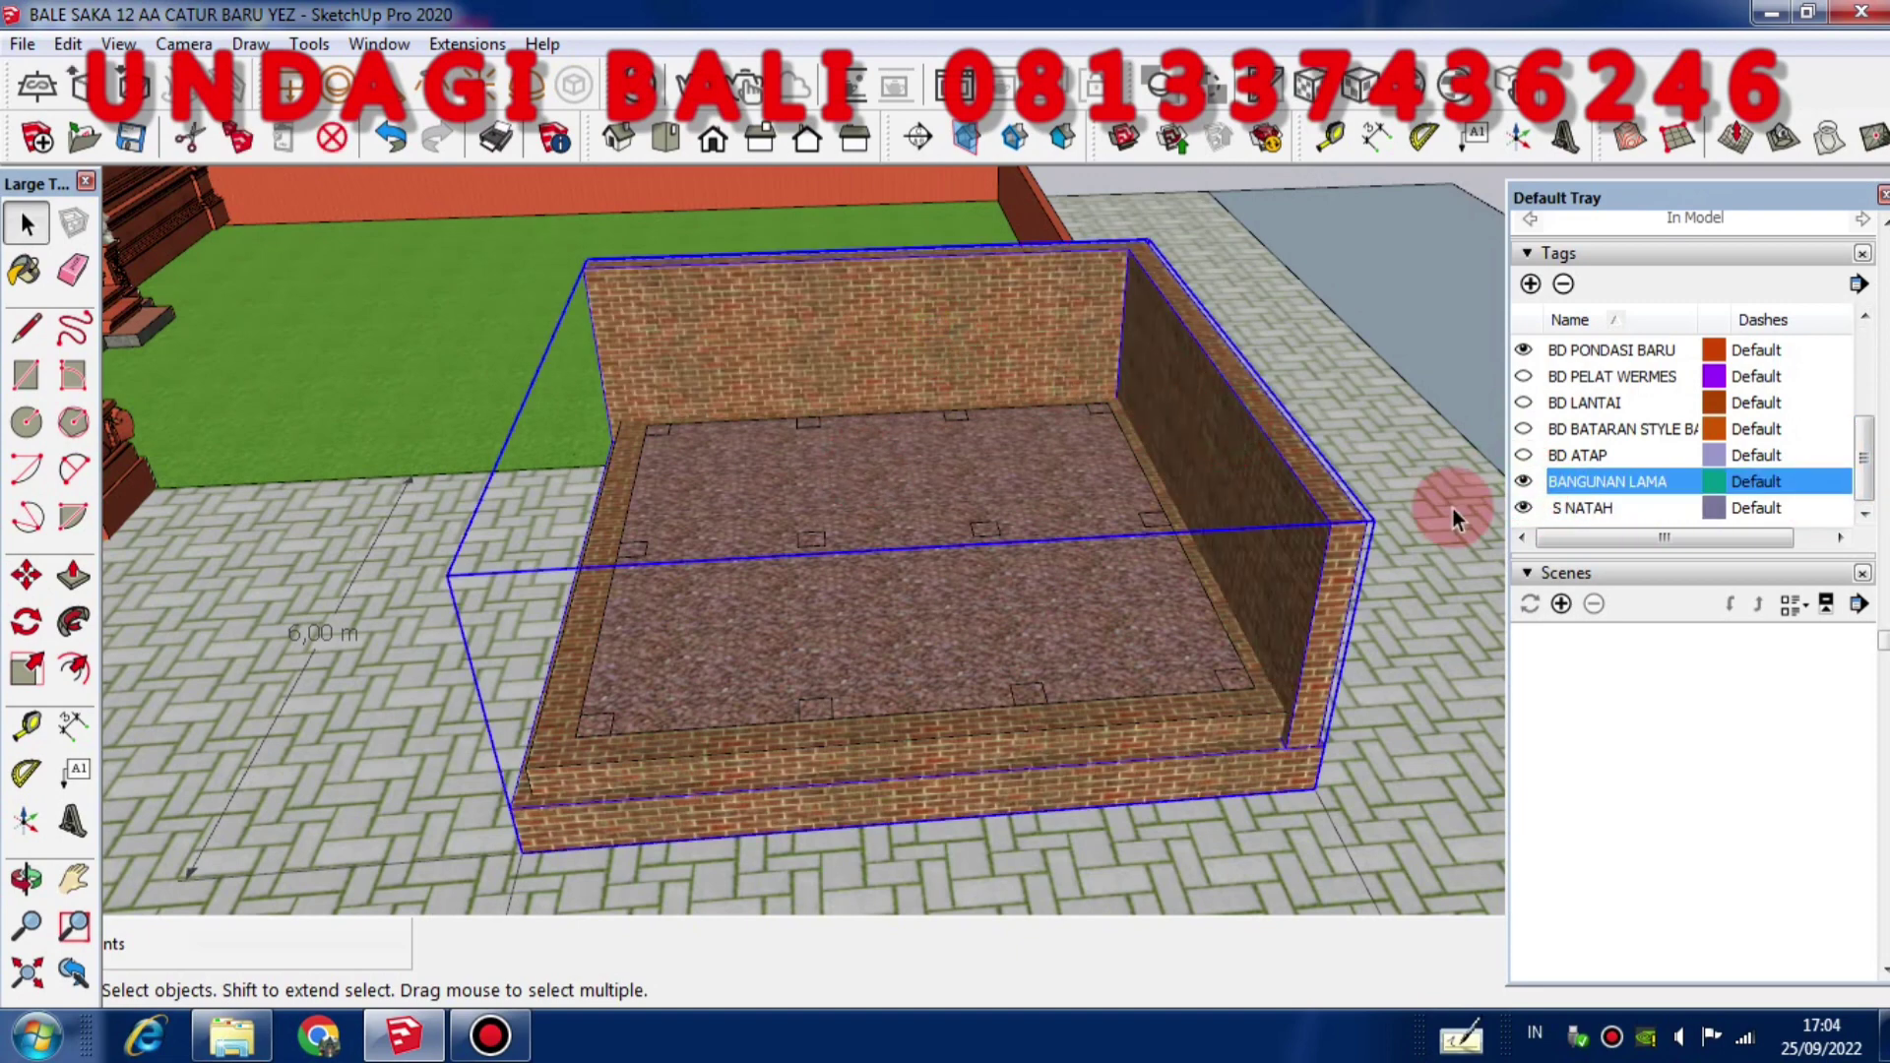
{"action": "left_click", "coordinate": [1523, 480]}
Examine the fill surface and the pier tops set into it across the foundation
{"action": "middle_click_drag", "start_coordinate": [989, 608], "coordinate": [1077, 540]}
{"action": "scroll", "coordinate": [1036, 547], "scroll_direction": "up", "scroll_amount": 2}
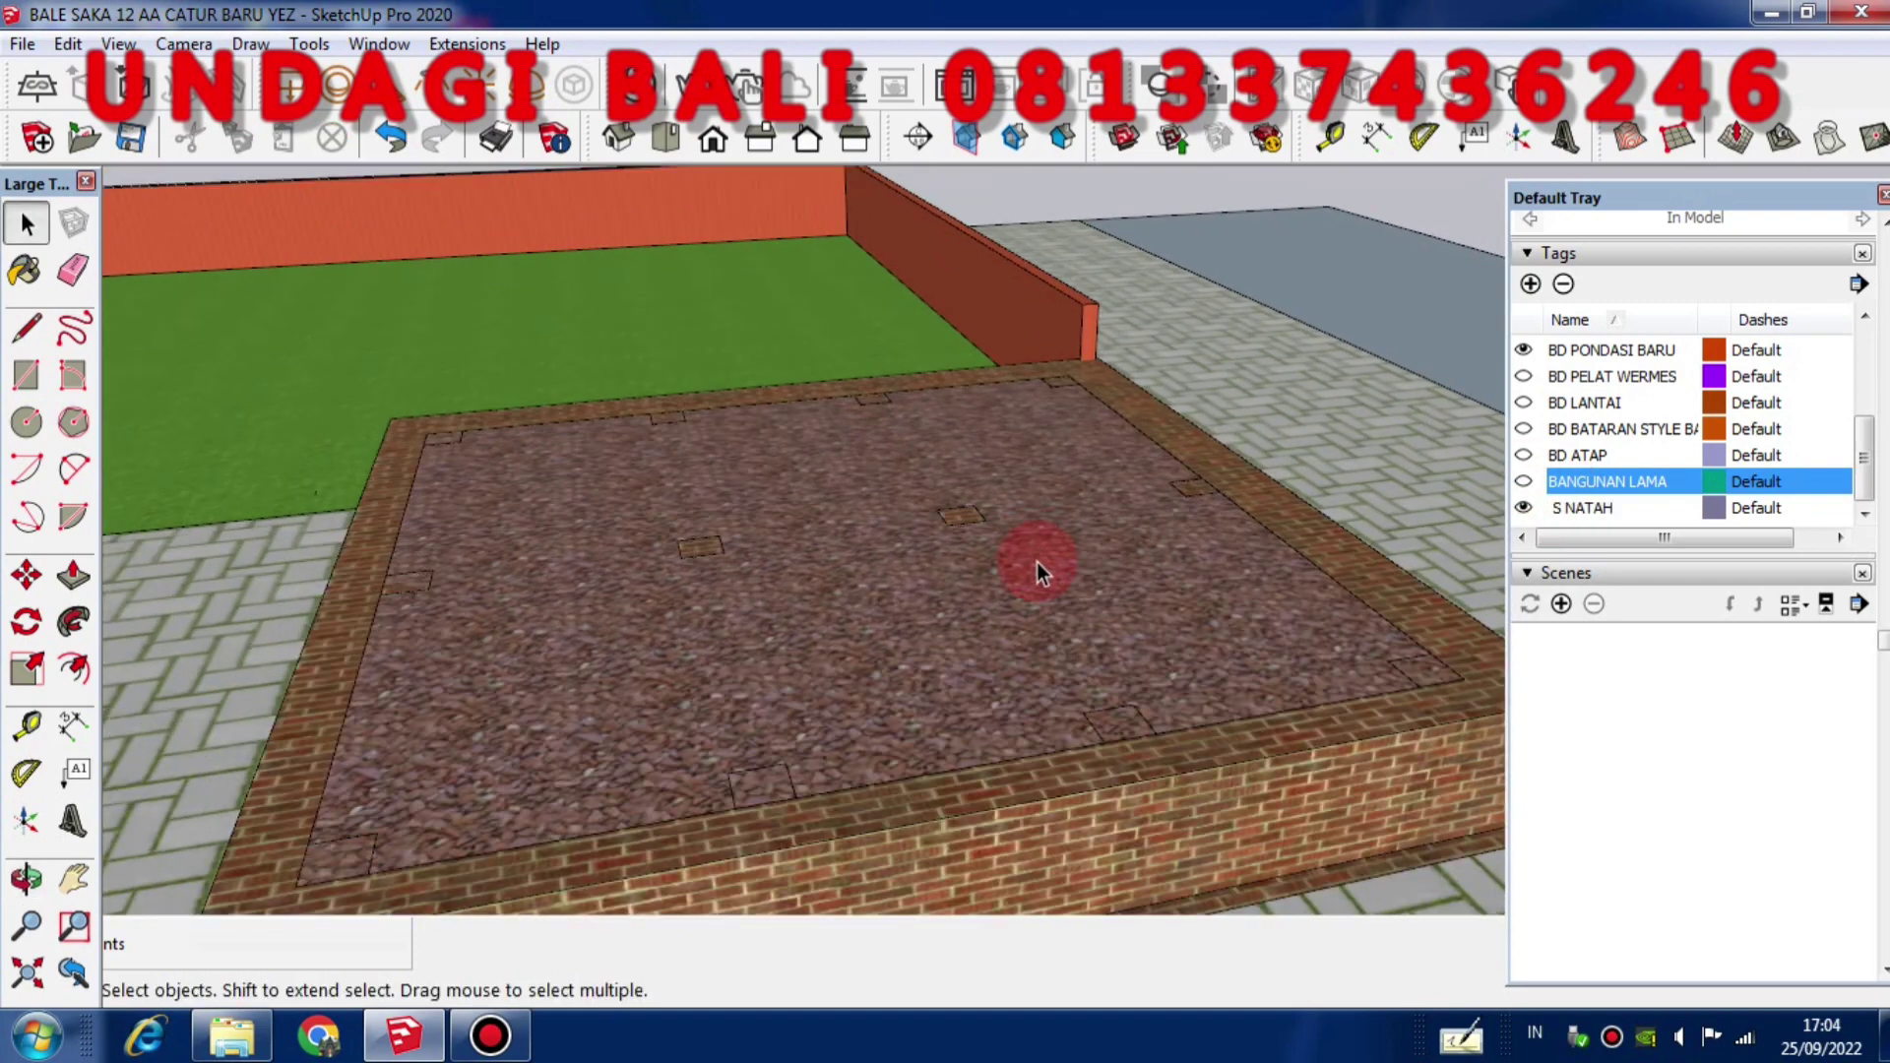
{"action": "scroll", "coordinate": [1012, 659], "scroll_direction": "down", "scroll_amount": 2}
{"action": "middle_click_drag", "start_coordinate": [1012, 660], "coordinate": [1063, 579]}
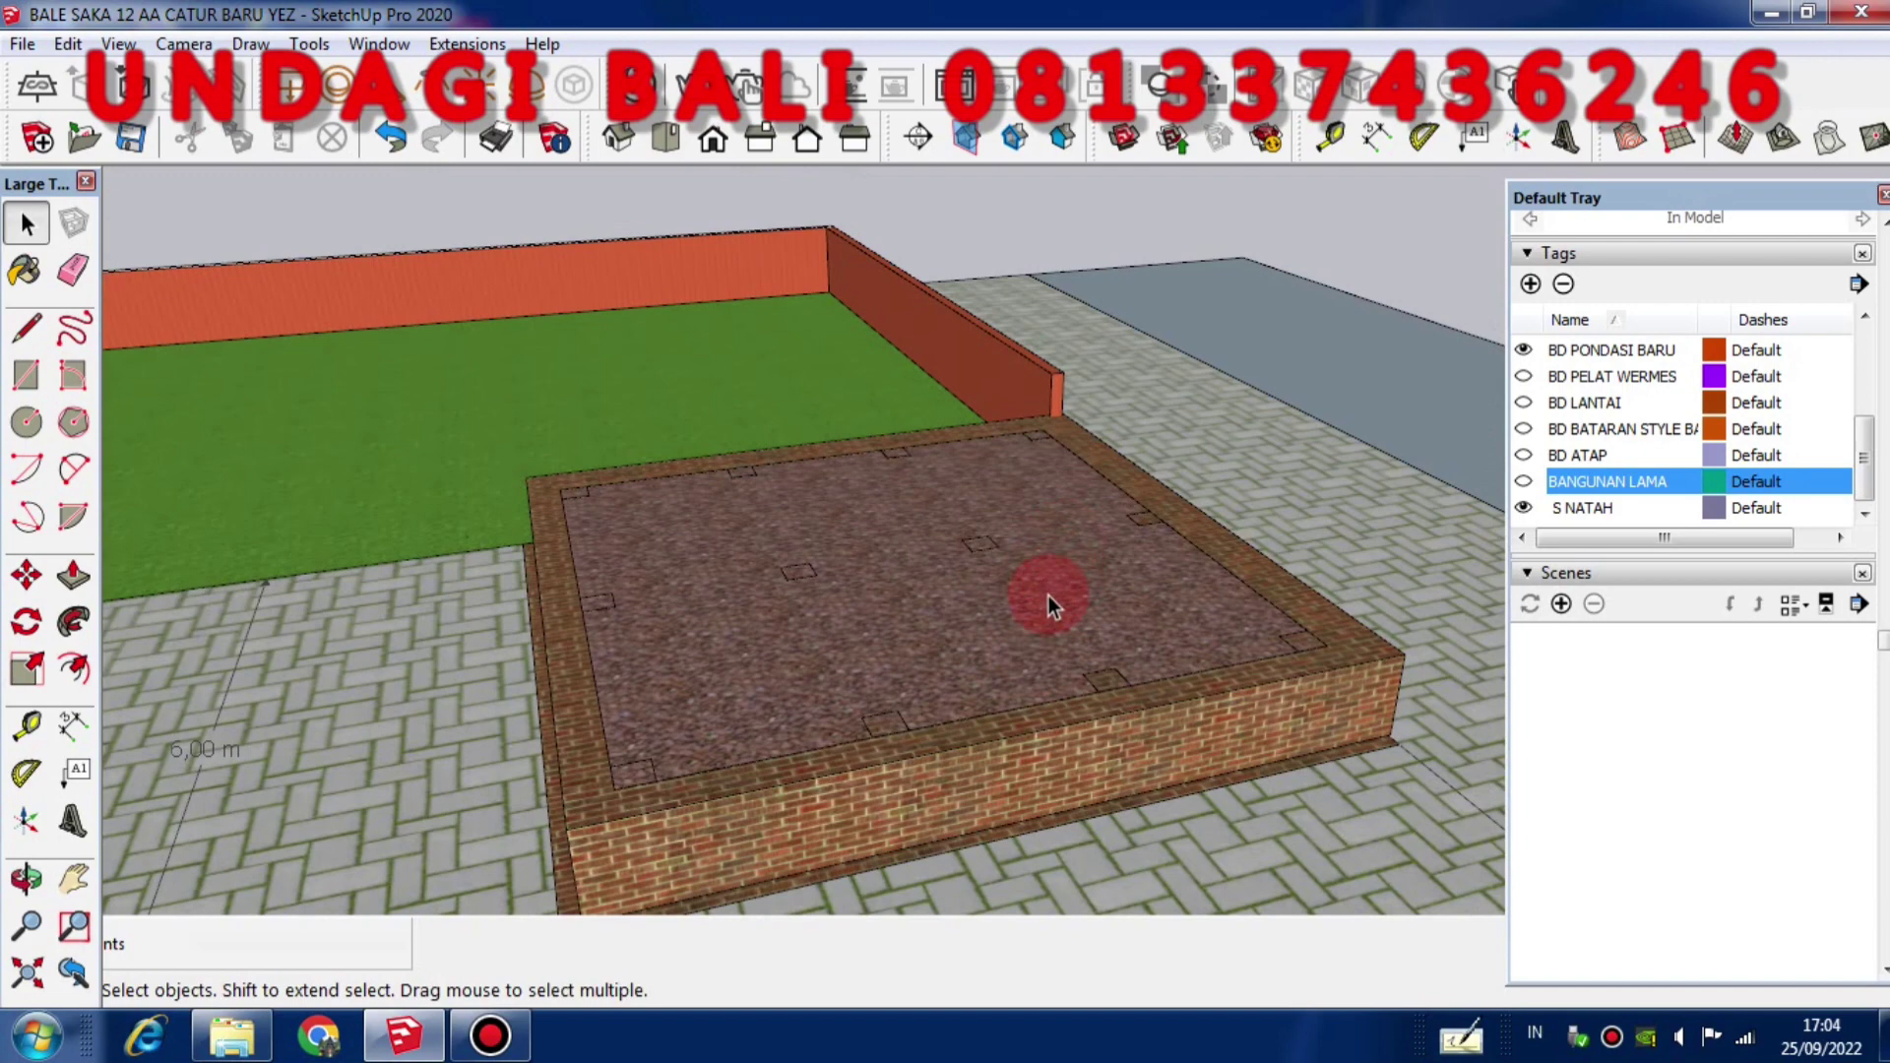
{"action": "scroll", "coordinate": [1048, 597], "scroll_direction": "up", "scroll_amount": 3}
{"action": "scroll", "coordinate": [1045, 610], "scroll_direction": "down", "scroll_amount": 3}
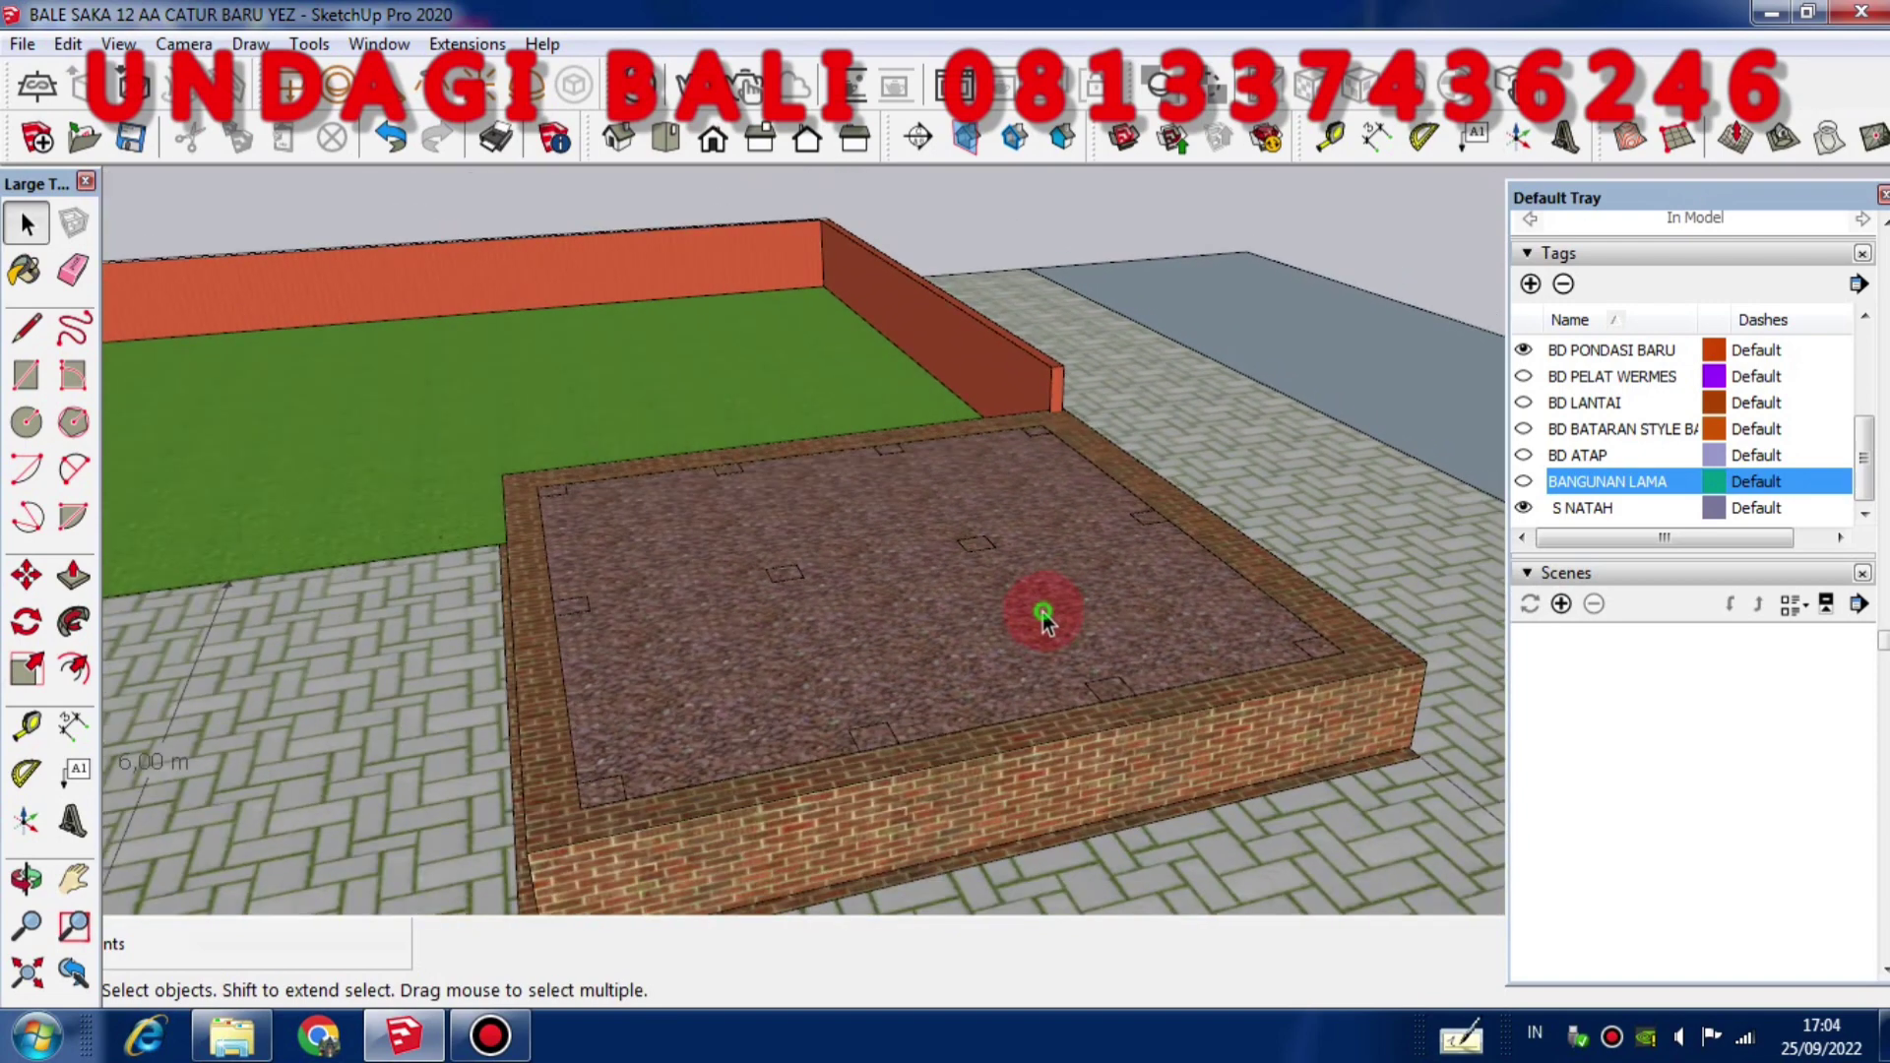
Point out the fill, clear the selection and compare its level with the surrounding brick foundation edge
{"action": "left_click", "coordinate": [1043, 613]}
{"action": "scroll", "coordinate": [1044, 627], "scroll_direction": "down", "scroll_amount": 3}
{"action": "left_click", "coordinate": [1041, 303]}
{"action": "scroll", "coordinate": [1007, 594], "scroll_direction": "up", "scroll_amount": 4}
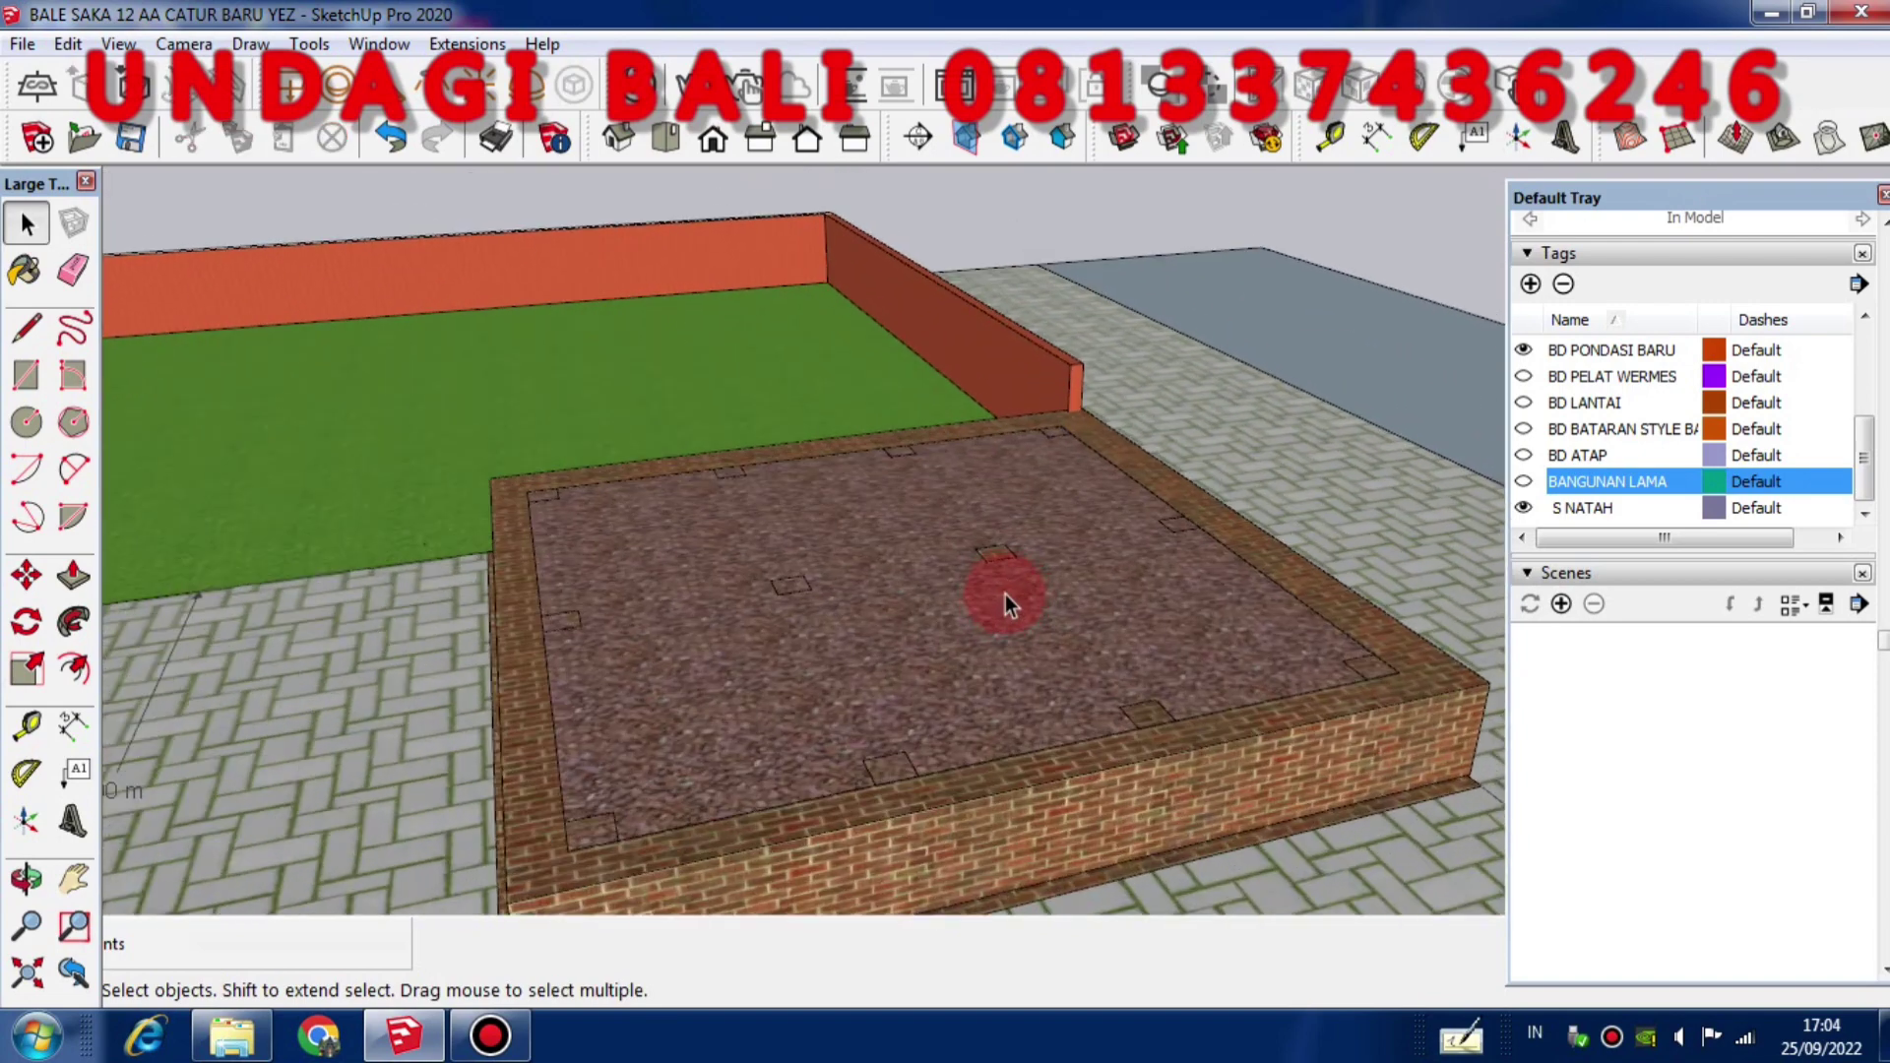
{"action": "scroll", "coordinate": [1006, 594], "scroll_direction": "down", "scroll_amount": 3}
{"action": "middle_click_drag", "start_coordinate": [990, 658], "coordinate": [988, 599]}
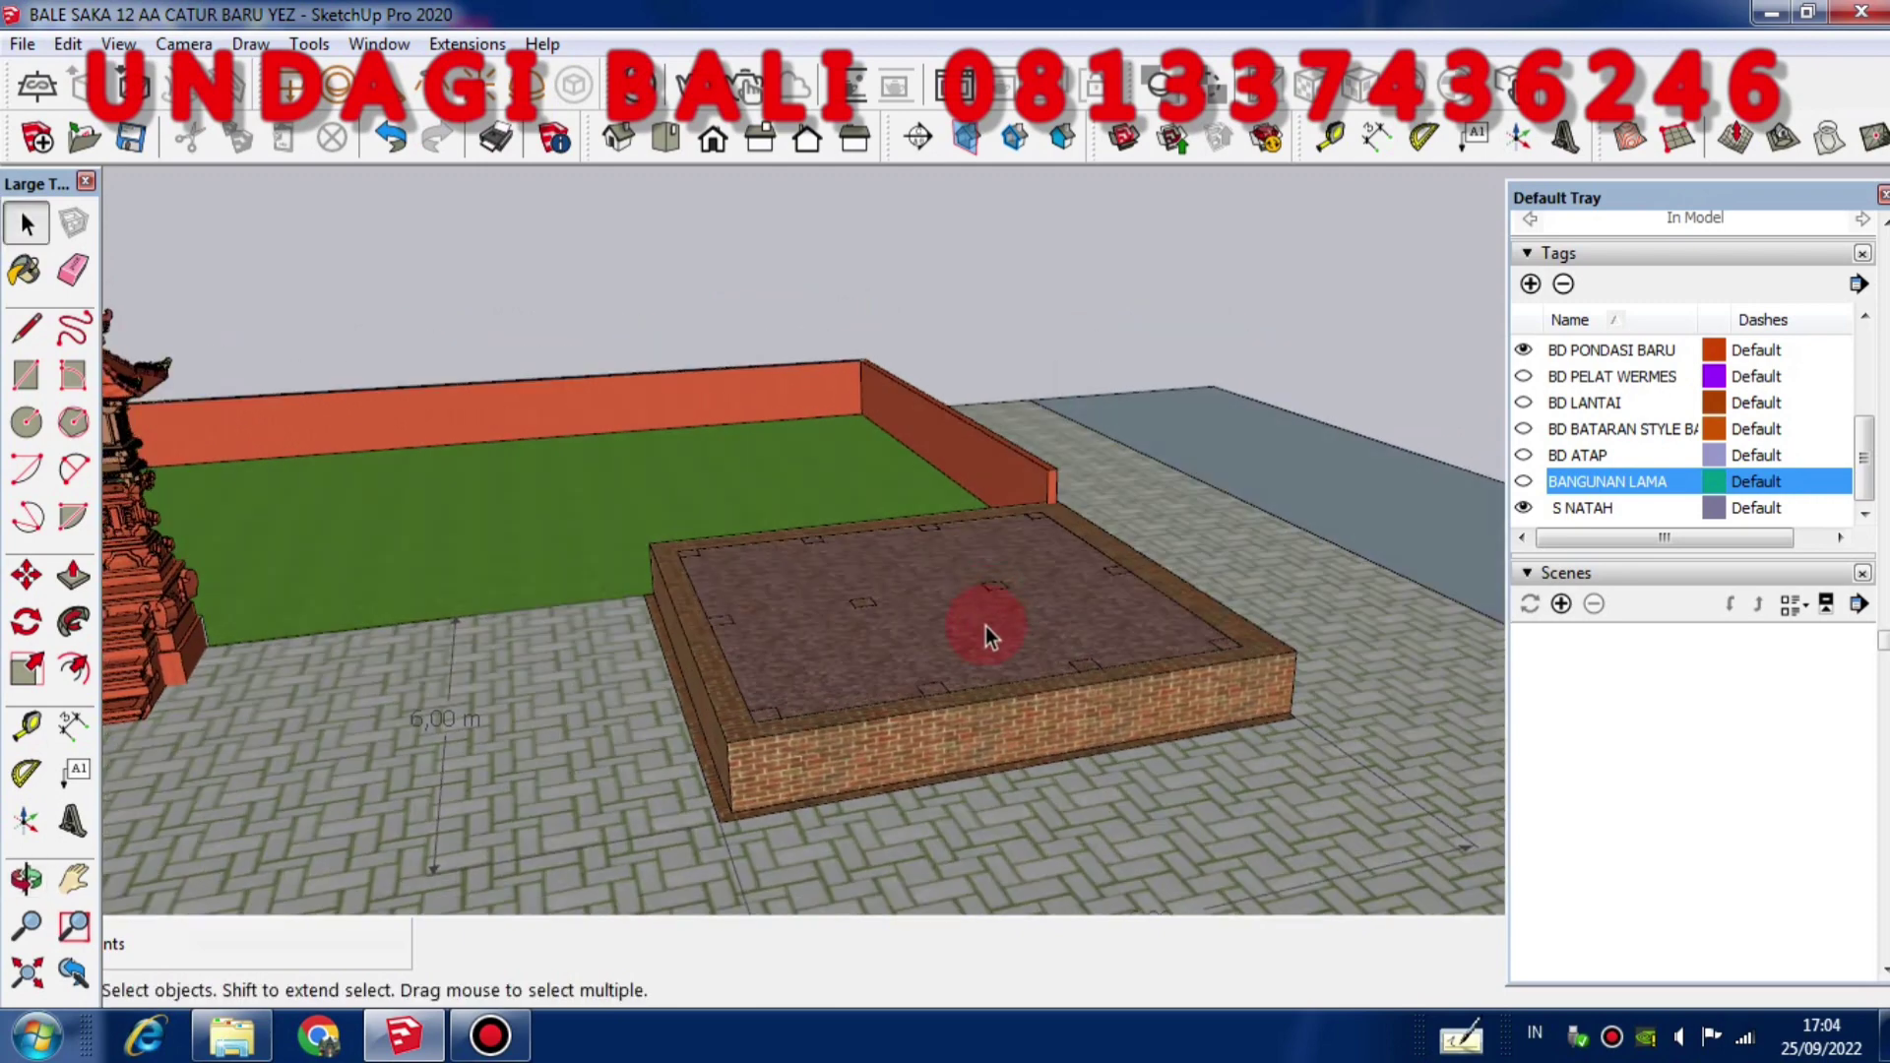
Select the fill to highlight its outline, review it against the foundation walls and compound, and clear the selection
{"action": "scroll", "coordinate": [985, 626], "scroll_direction": "up", "scroll_amount": 3}
{"action": "scroll", "coordinate": [899, 645], "scroll_direction": "down", "scroll_amount": 3}
{"action": "middle_click_drag", "start_coordinate": [899, 646], "coordinate": [867, 678]}
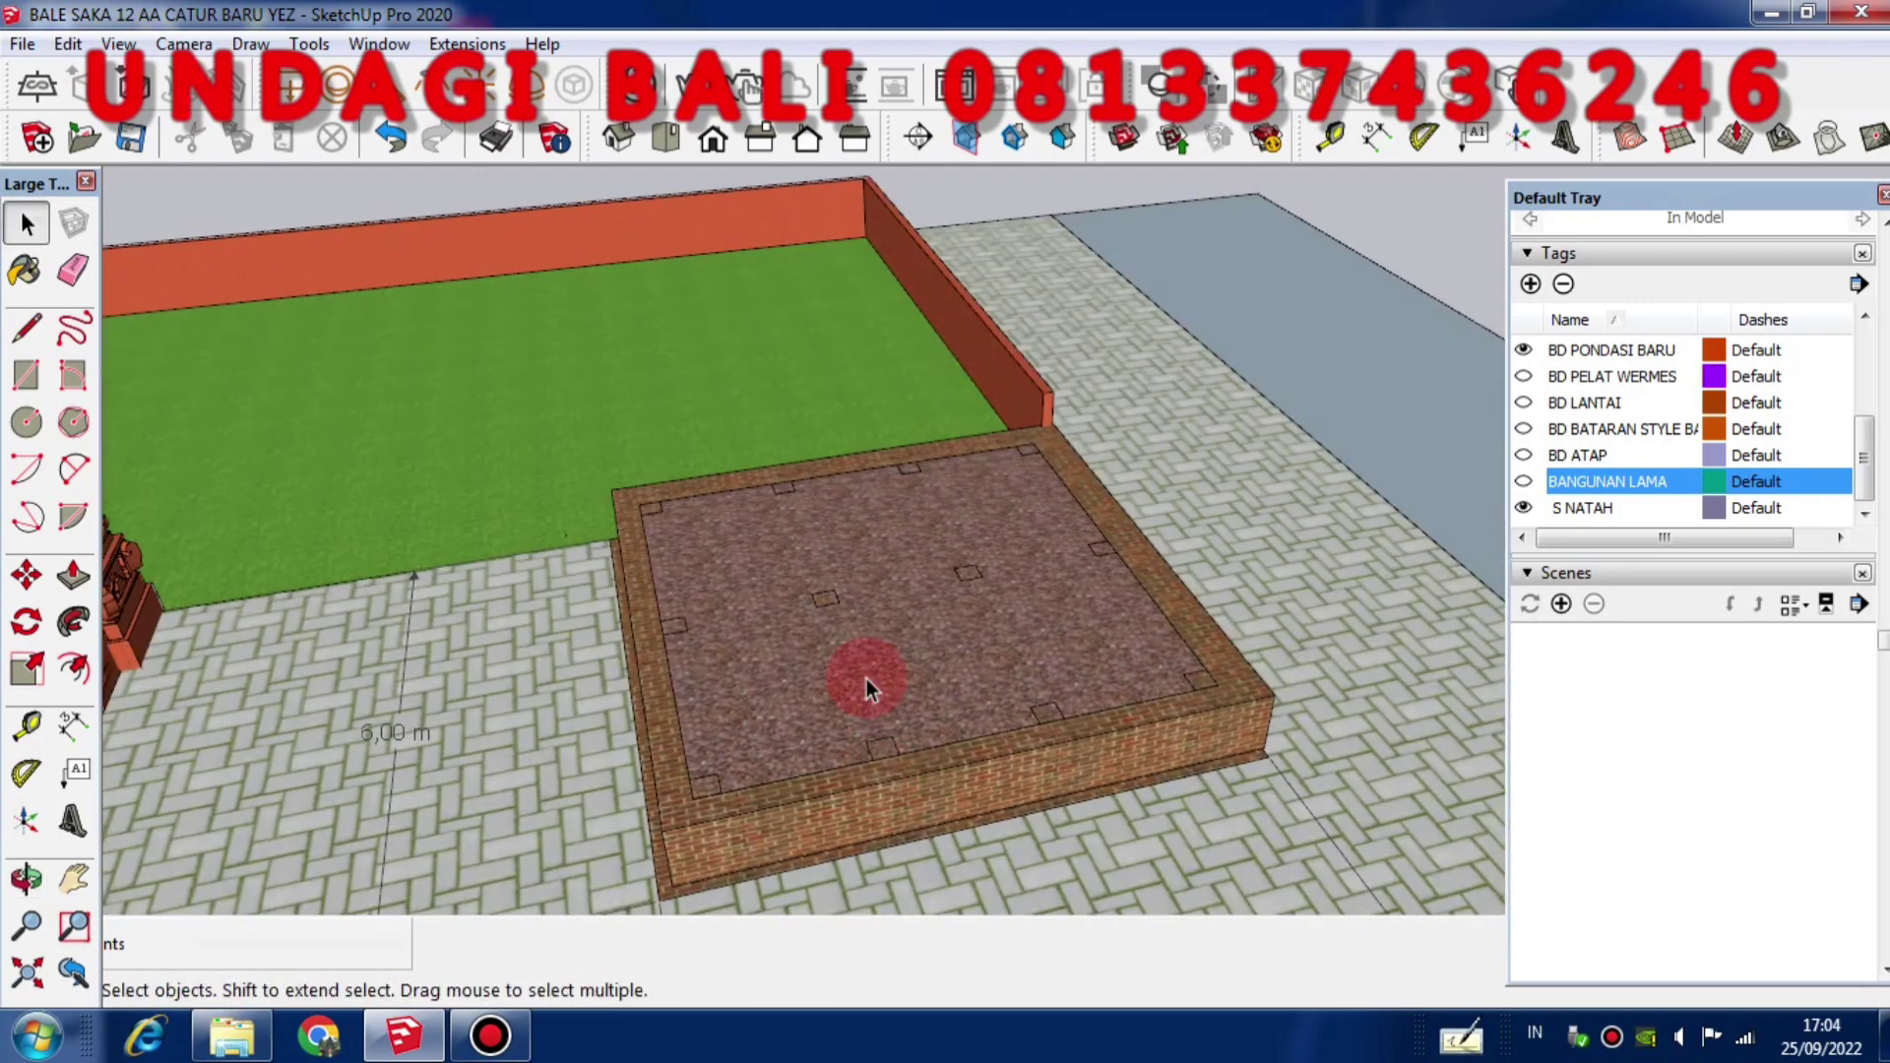
{"action": "scroll", "coordinate": [884, 640], "scroll_direction": "up", "scroll_amount": 4}
{"action": "left_click", "coordinate": [872, 644]}
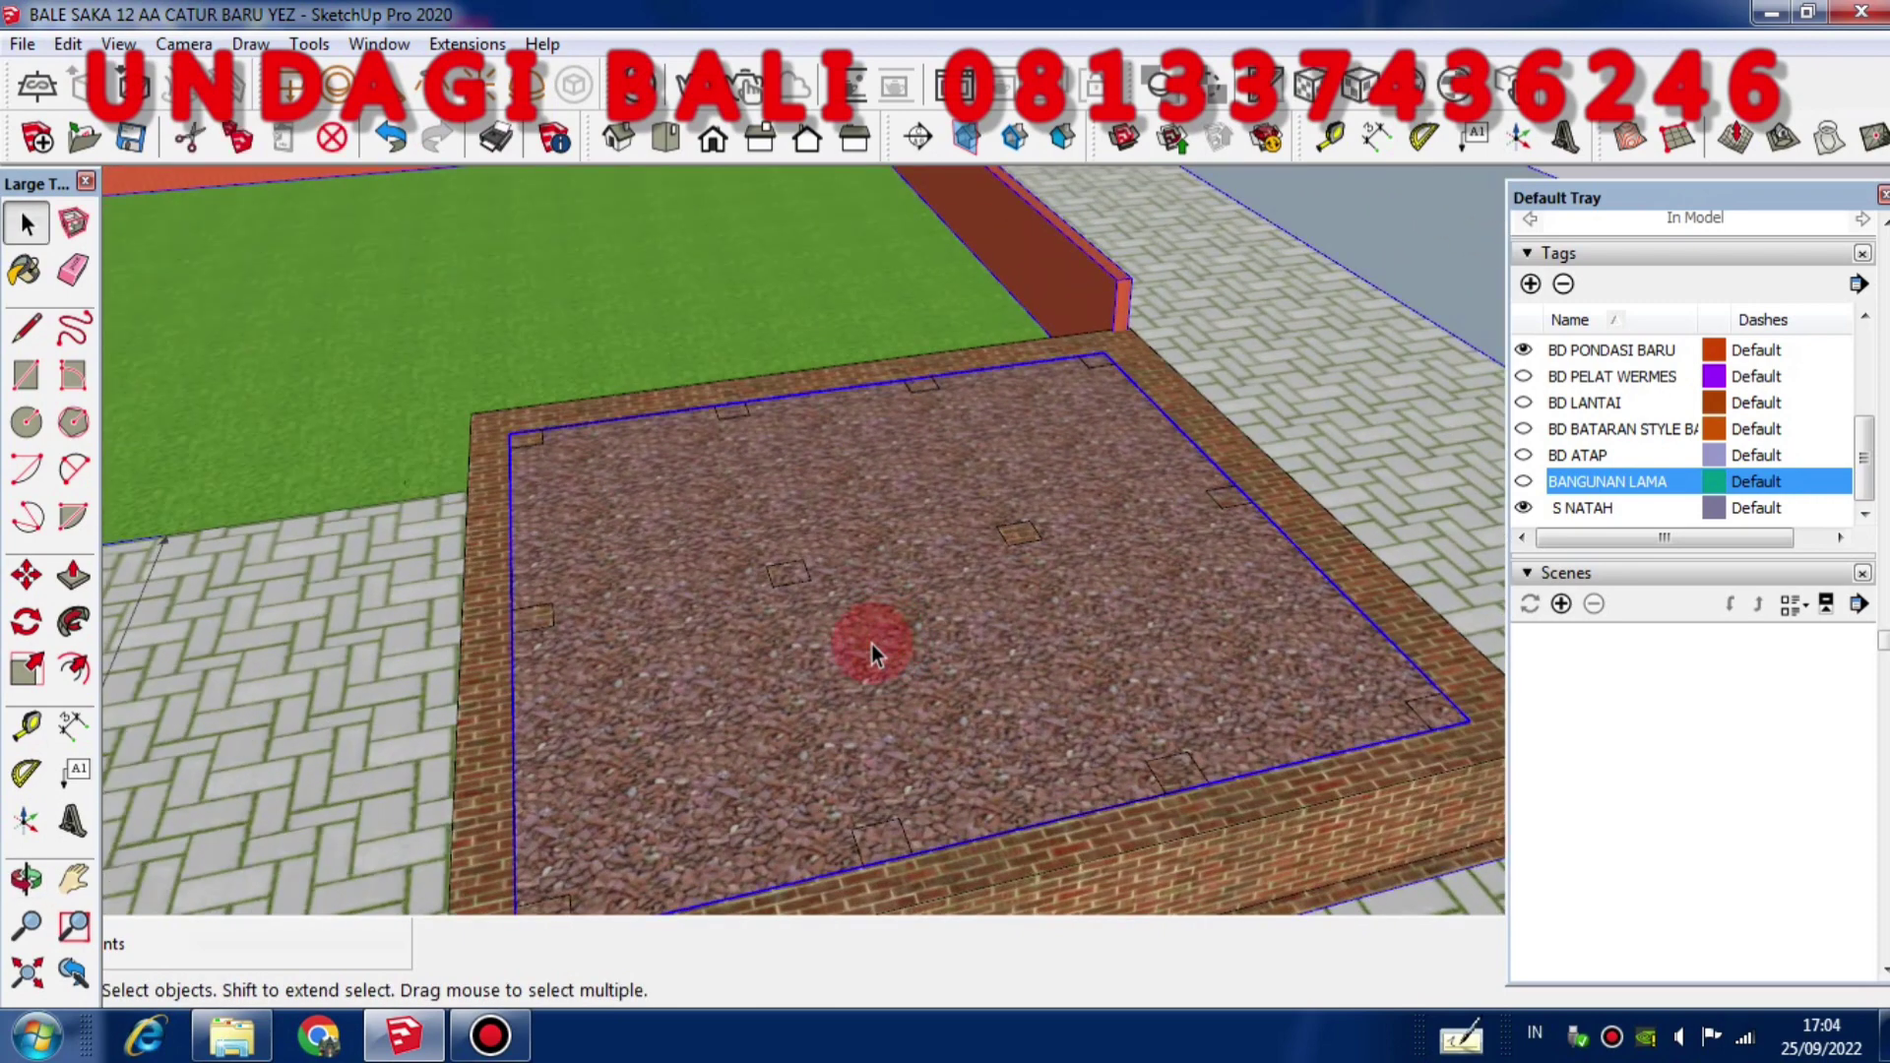
{"action": "scroll", "coordinate": [872, 644], "scroll_direction": "down", "scroll_amount": 3}
{"action": "middle_click_drag", "start_coordinate": [895, 726], "coordinate": [852, 679]}
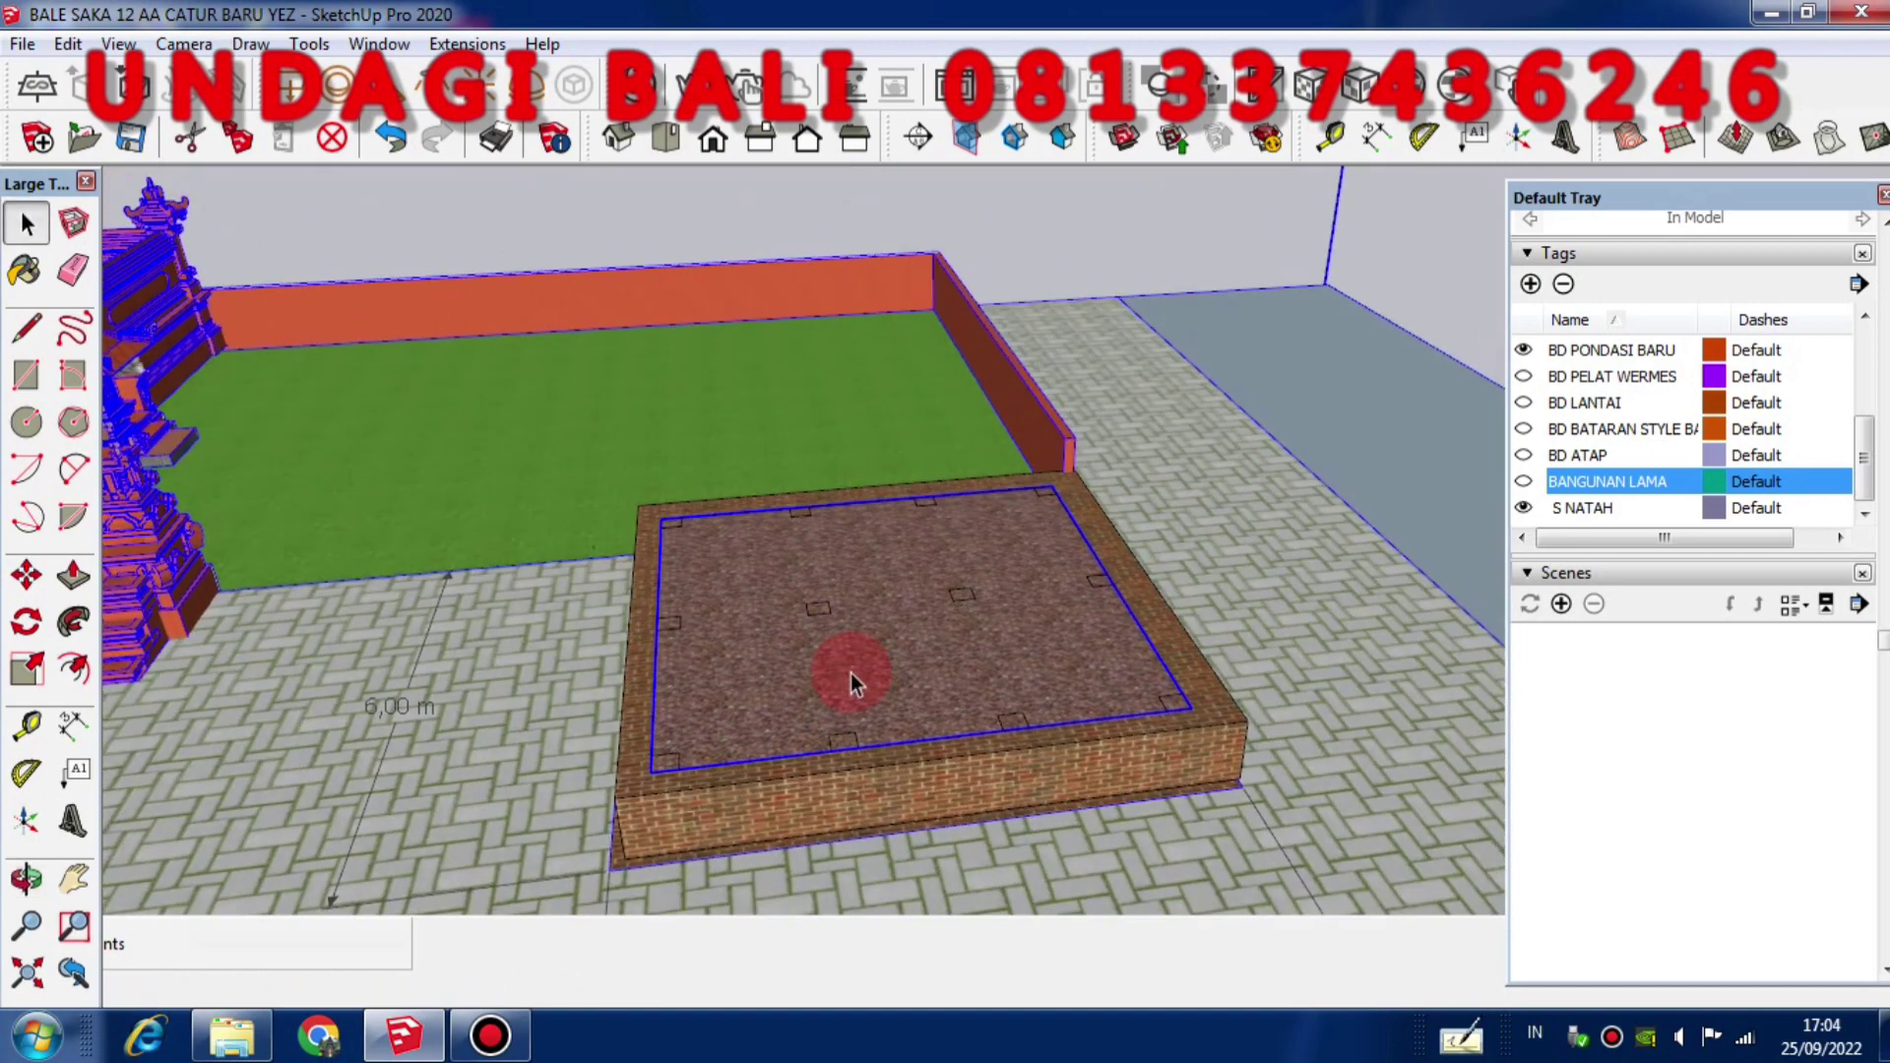
{"action": "scroll", "coordinate": [854, 680], "scroll_direction": "down", "scroll_amount": 2}
{"action": "left_click", "coordinate": [906, 300]}
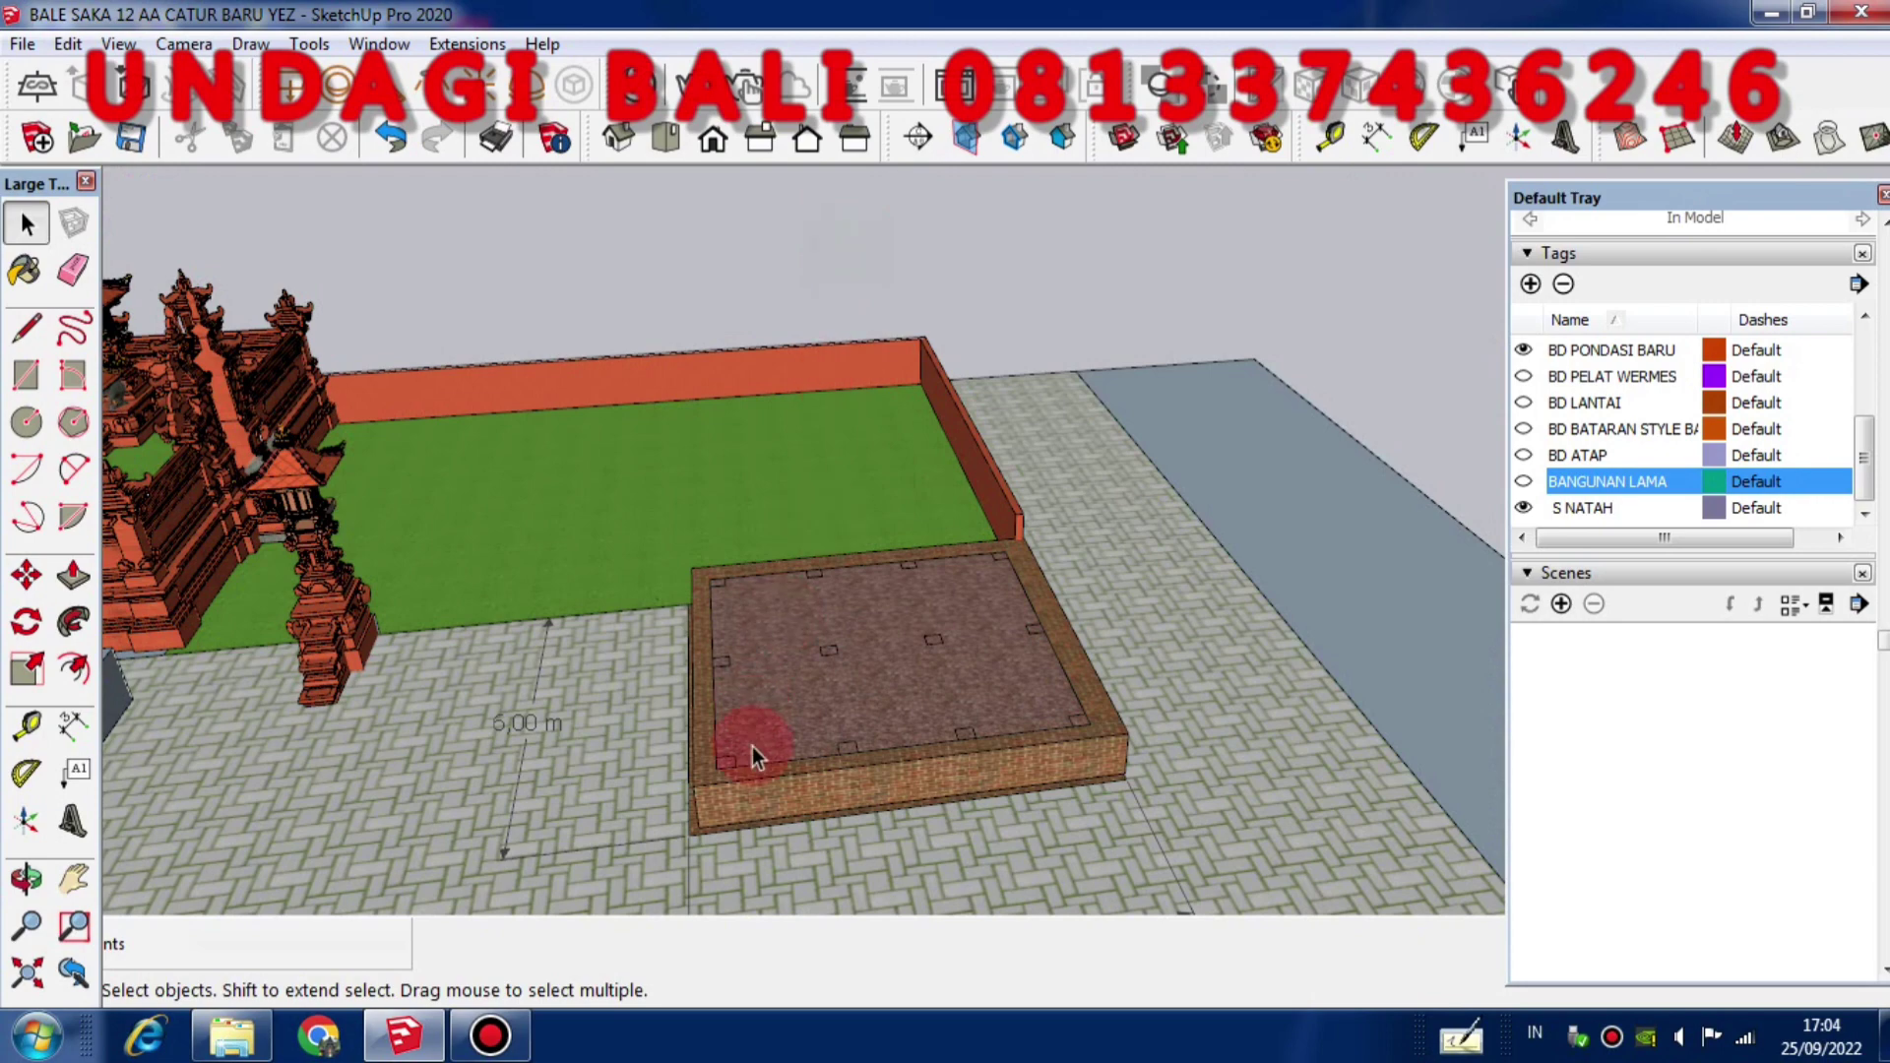
Review the filled foundation's height and brick sides from low viewpoints beside the temple and lawn
{"action": "scroll", "coordinate": [928, 752], "scroll_direction": "up", "scroll_amount": 3}
{"action": "mouse_move", "coordinate": [929, 751]}
{"action": "middle_mouse_down"}
{"action": "mouse_move", "coordinate": [823, 684]}
{"action": "mouse_move", "coordinate": [837, 547]}
{"action": "mouse_move", "coordinate": [907, 725]}
{"action": "middle_mouse_up"}
{"action": "scroll", "coordinate": [658, 652], "scroll_direction": "down", "scroll_amount": 2}
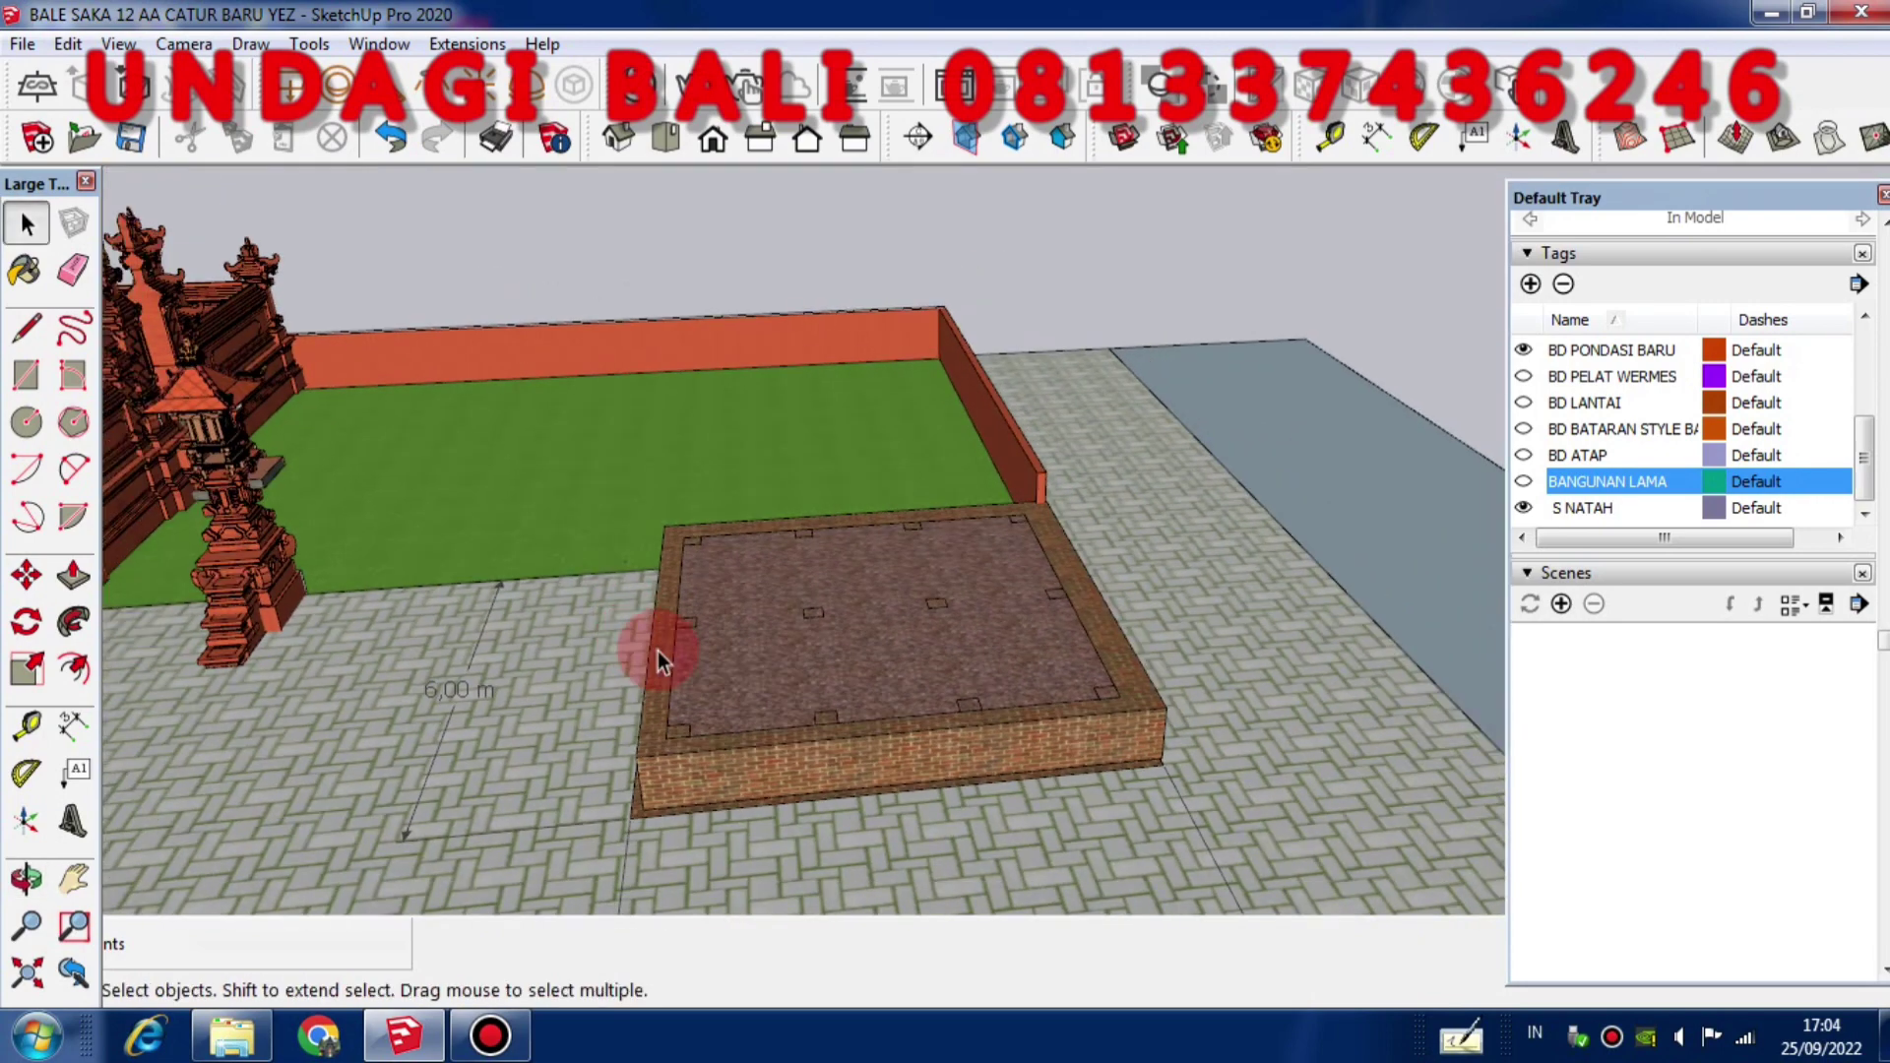
{"action": "middle_click_drag", "start_coordinate": [1089, 530], "coordinate": [819, 524]}
{"action": "scroll", "coordinate": [694, 580], "scroll_direction": "up", "scroll_amount": 4}
{"action": "scroll", "coordinate": [793, 628], "scroll_direction": "down", "scroll_amount": 3}
{"action": "scroll", "coordinate": [1331, 504], "scroll_direction": "down", "scroll_amount": 1}
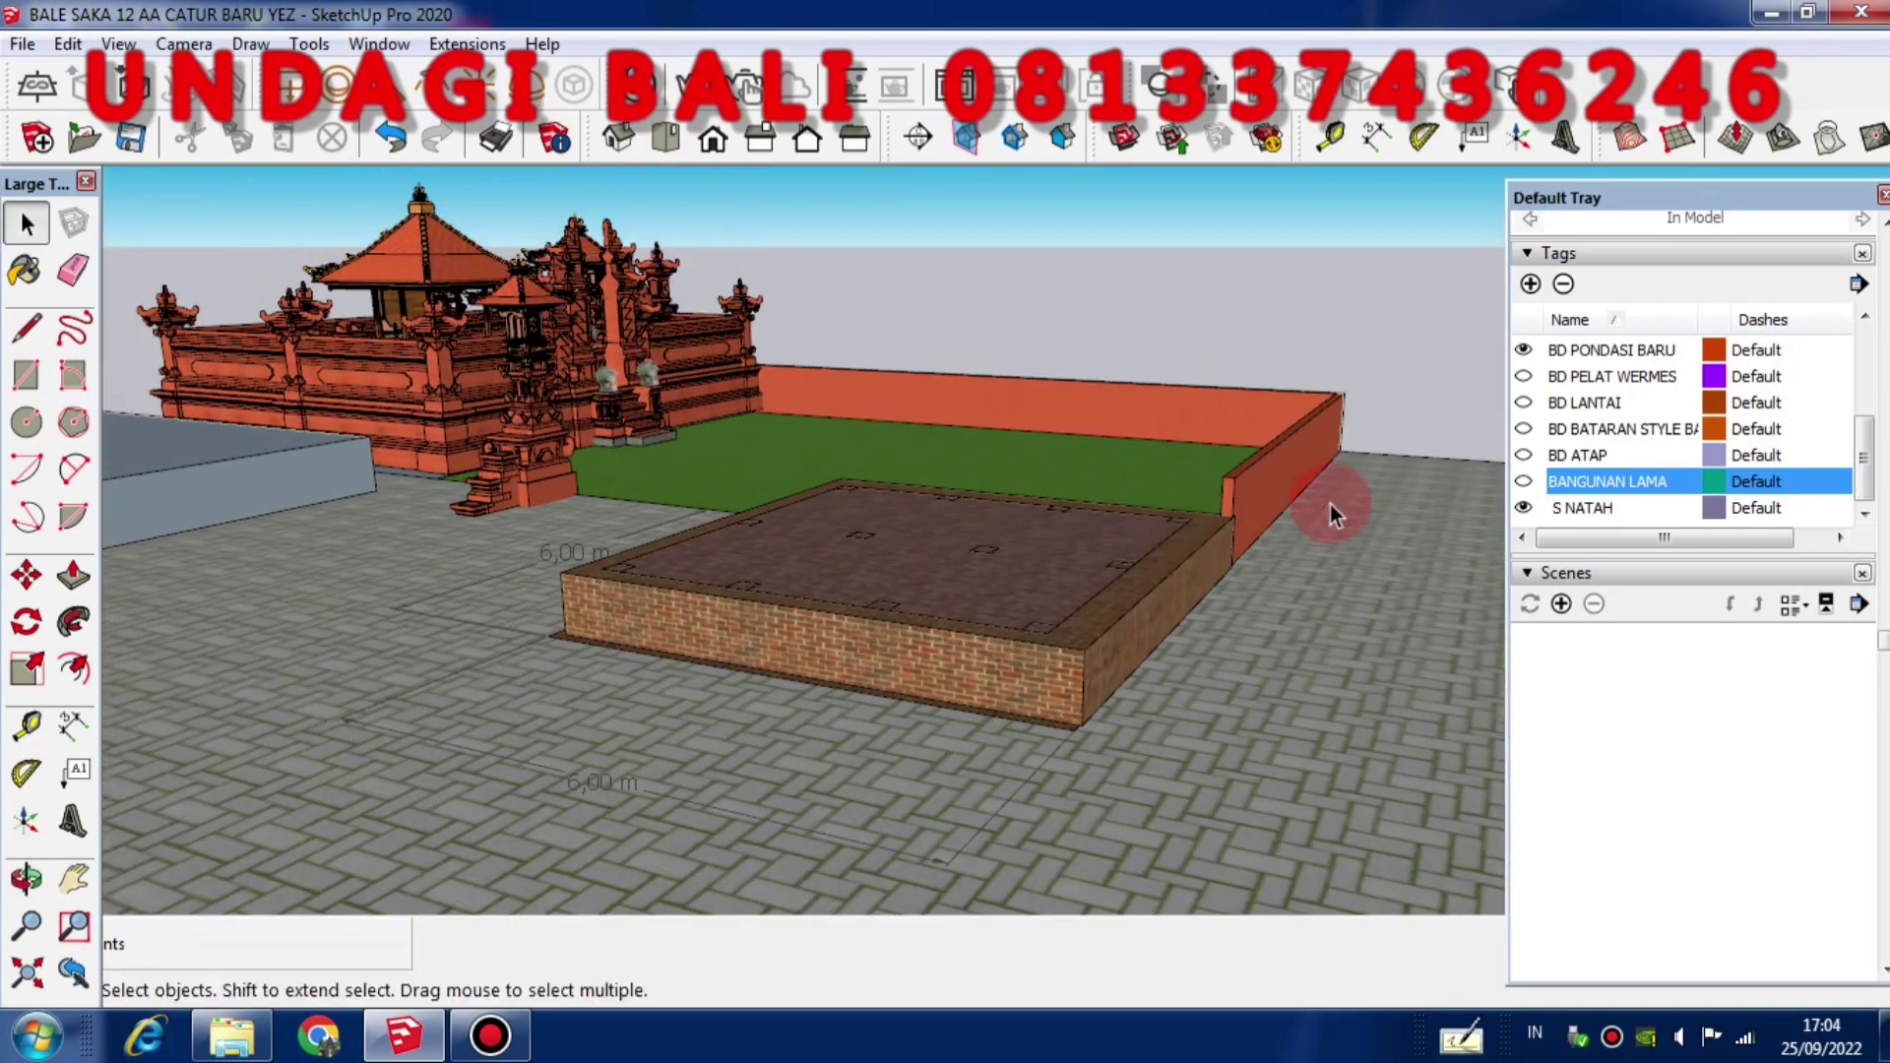
{"action": "scroll", "coordinate": [997, 561], "scroll_direction": "up", "scroll_amount": 2}
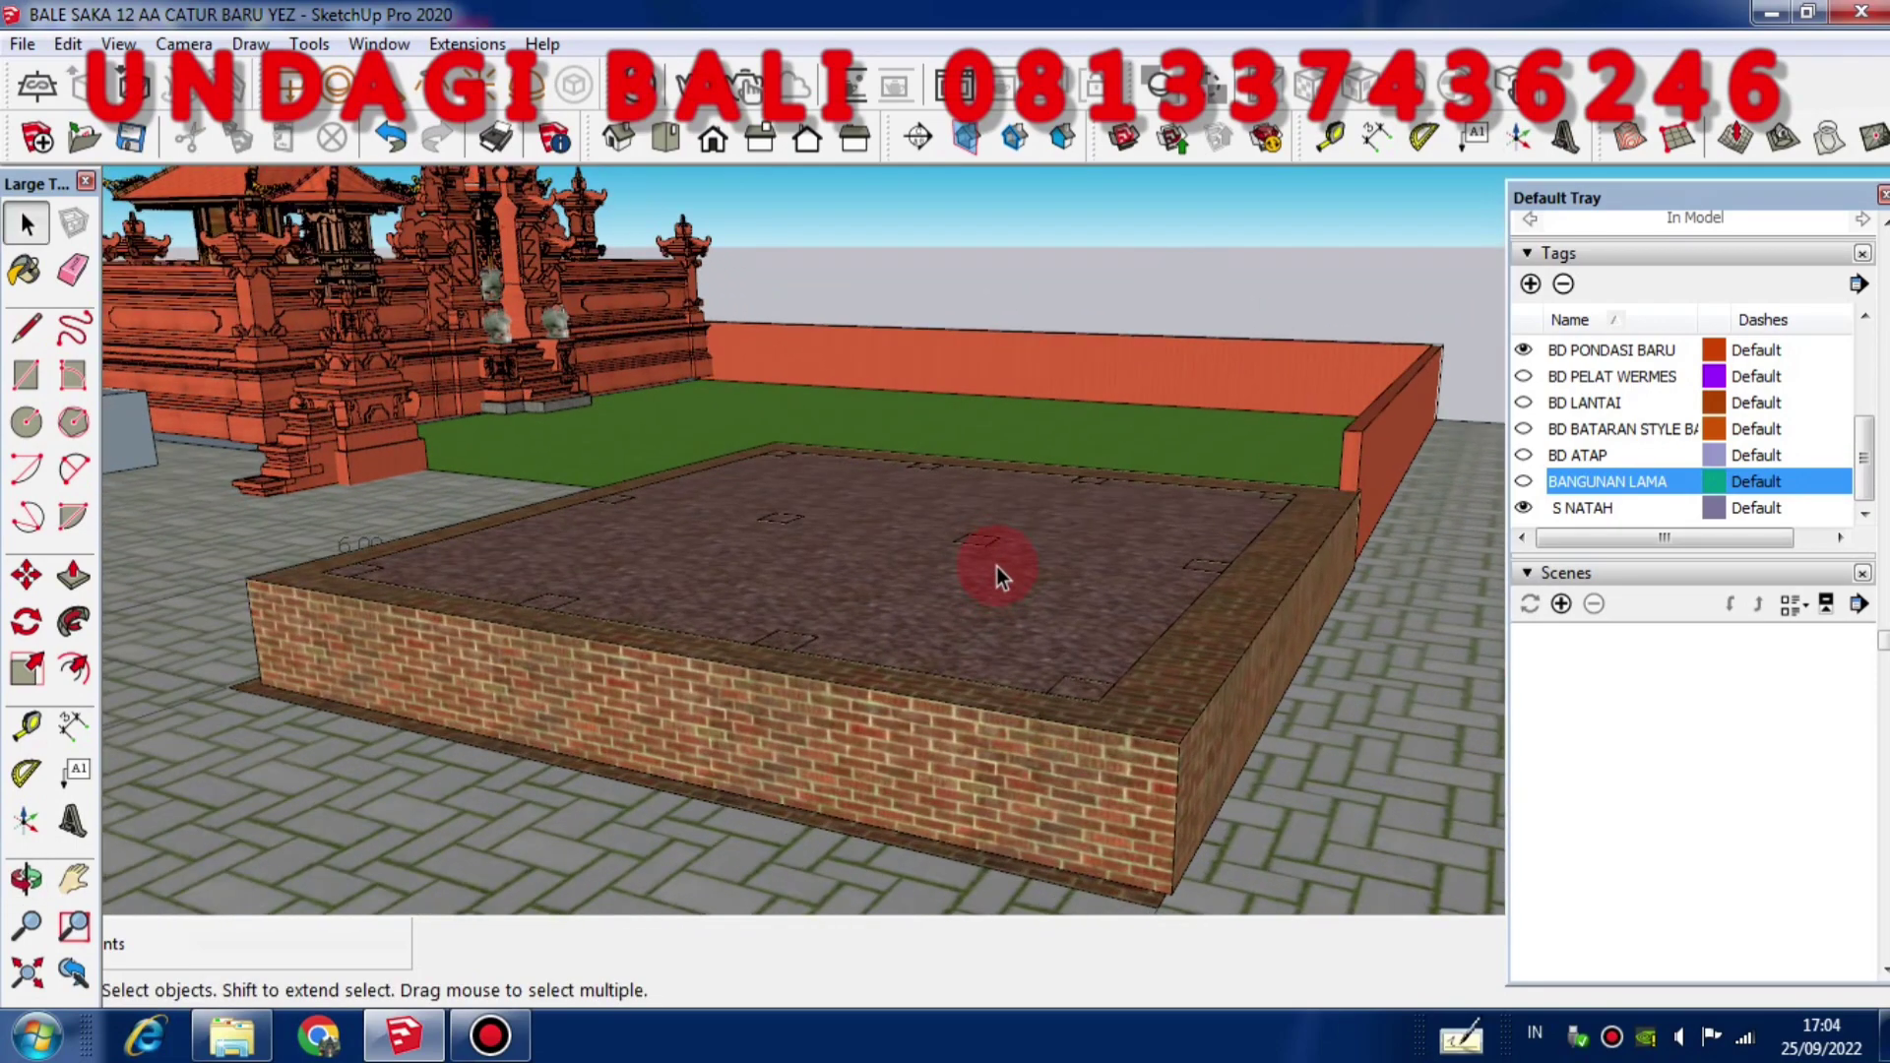
{"action": "middle_click_drag", "start_coordinate": [997, 561], "coordinate": [1147, 582]}
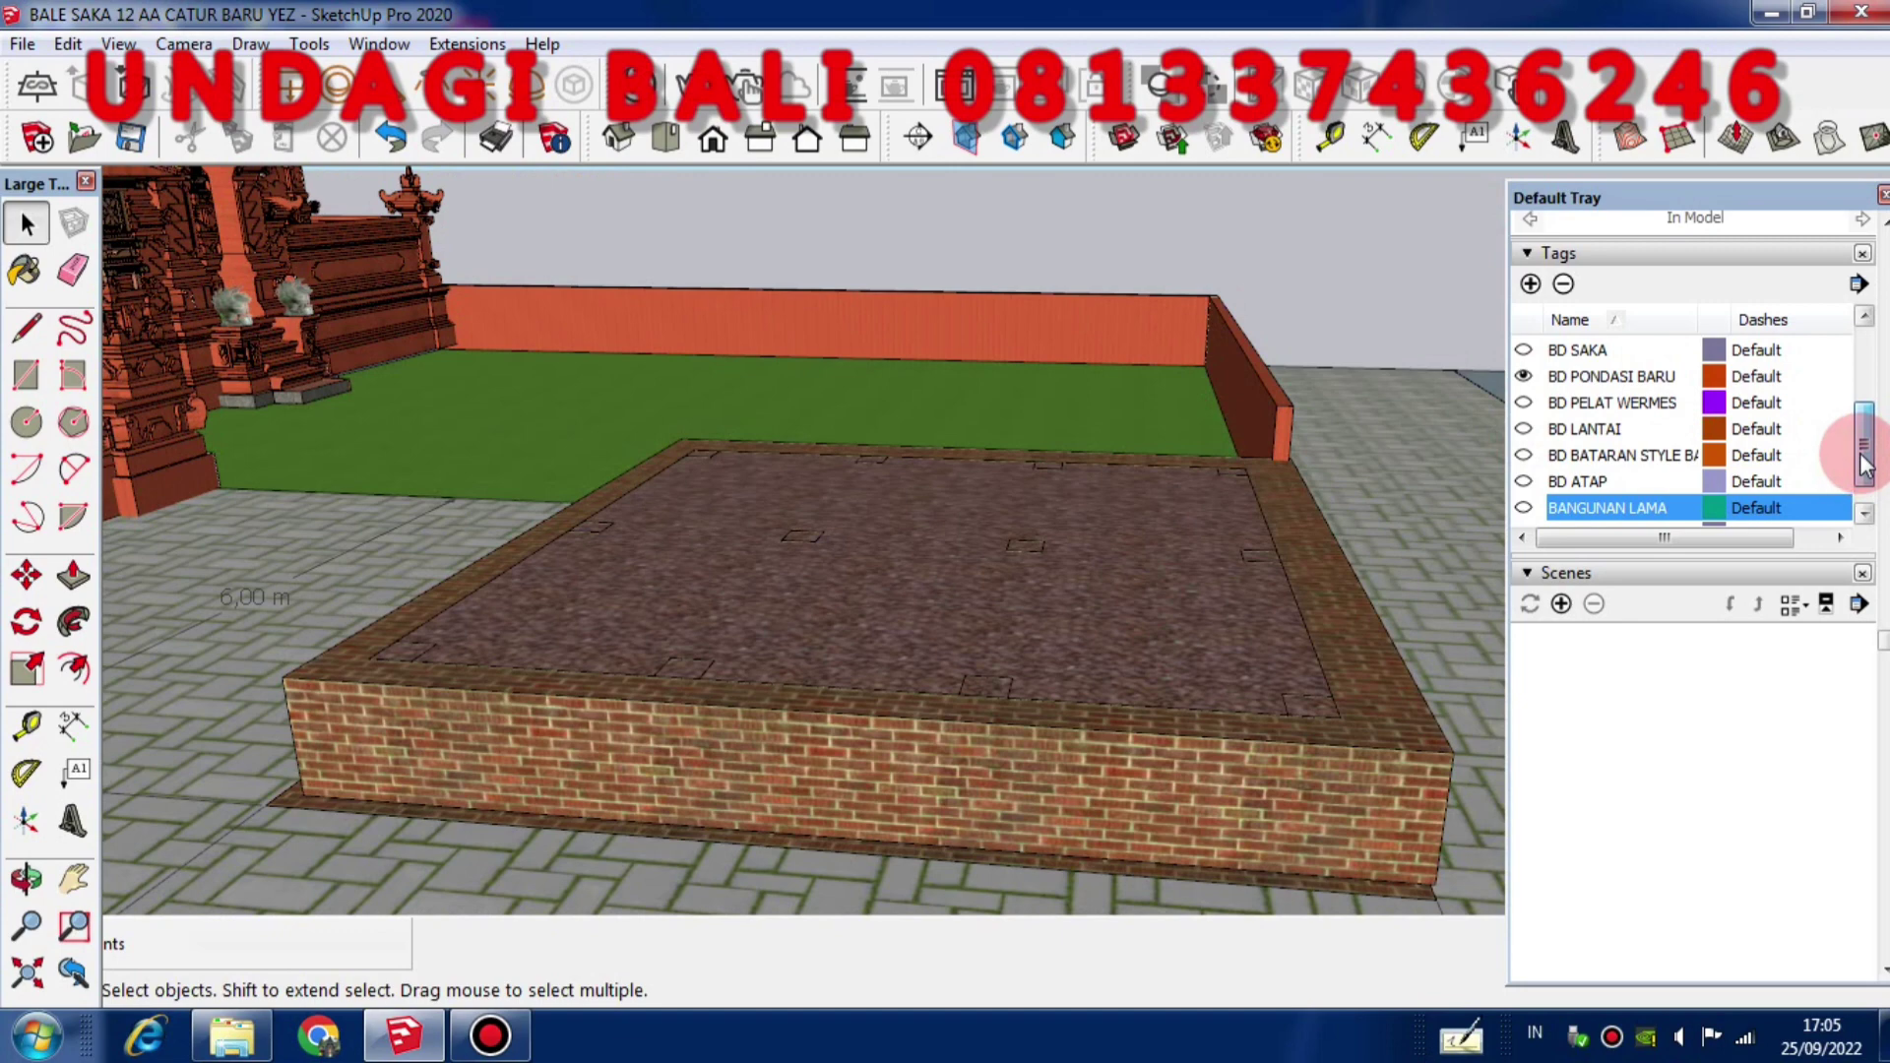
Show the BD PELAT WERMES tag to display the wire mesh slab covering the filled foundation
{"action": "left_click", "coordinate": [1558, 502]}
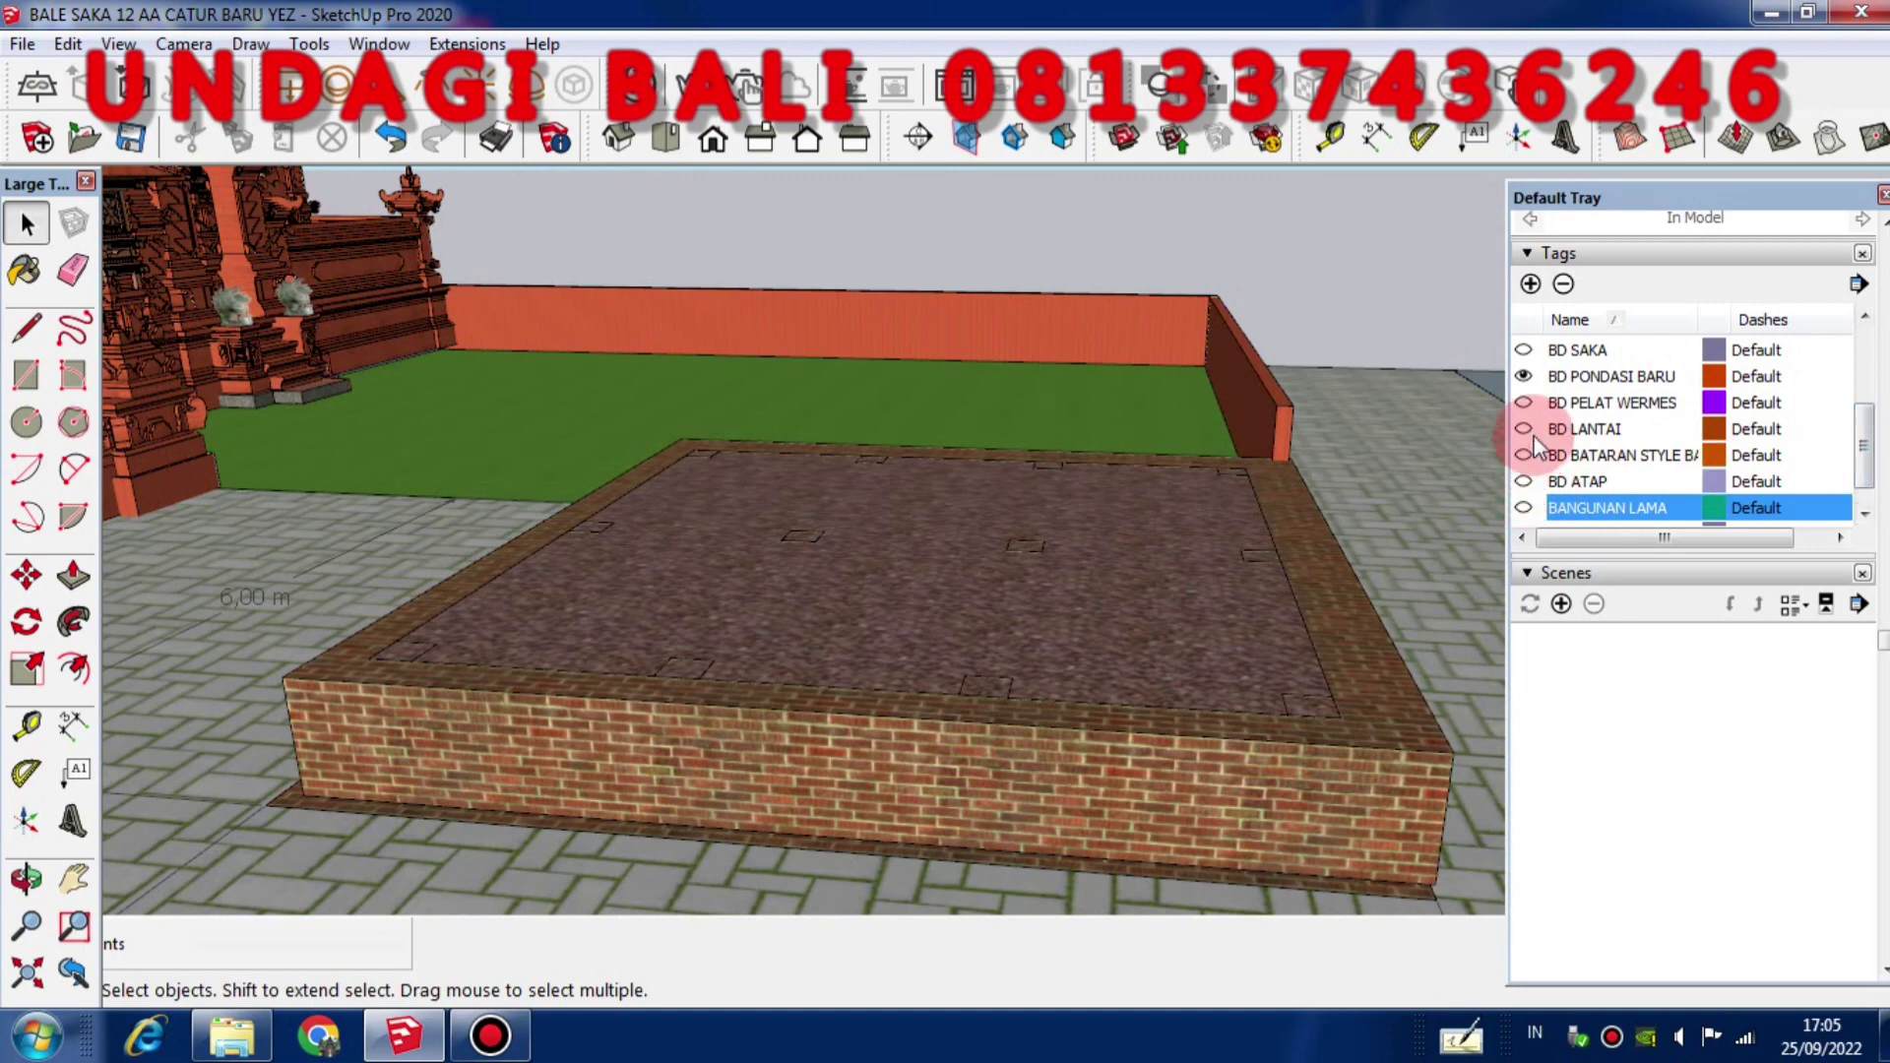
{"action": "left_click", "coordinate": [1524, 403]}
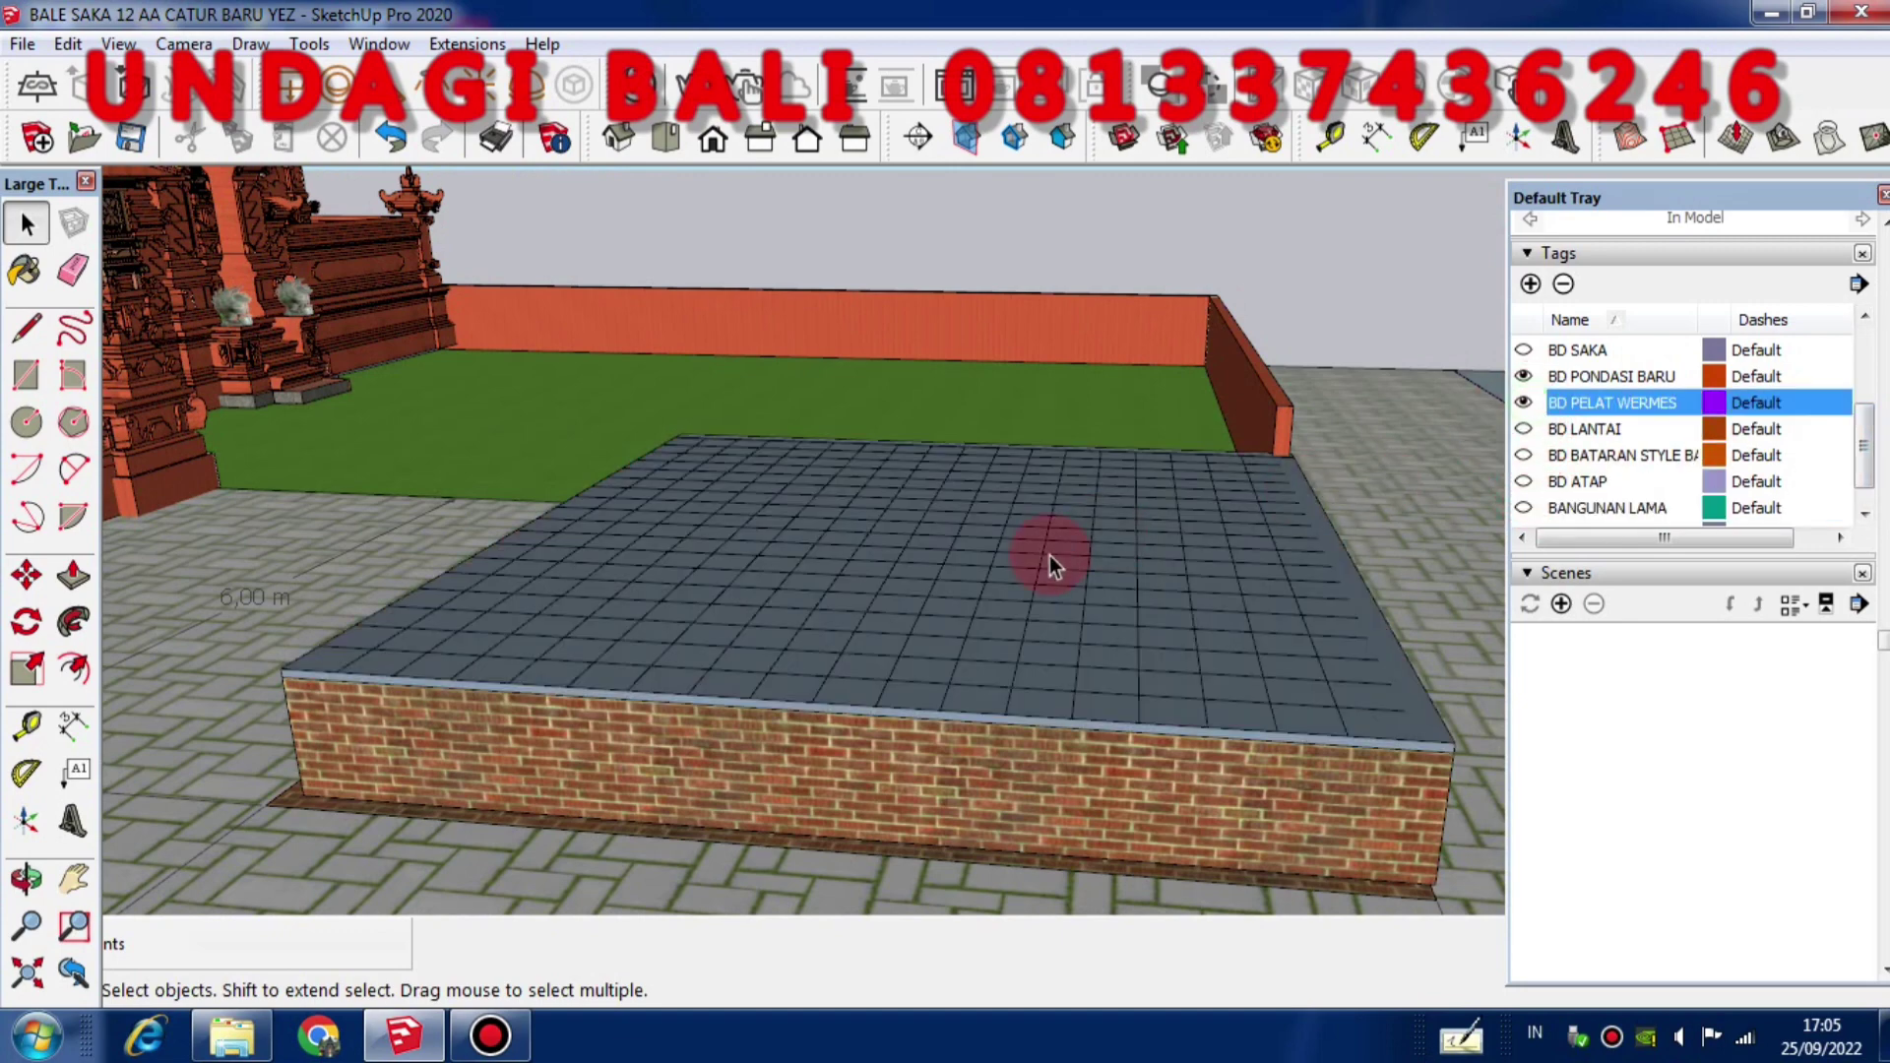
{"action": "middle_click_drag", "start_coordinate": [1050, 553], "coordinate": [600, 835]}
{"action": "scroll", "coordinate": [493, 612], "scroll_direction": "down", "scroll_amount": 3}
{"action": "scroll", "coordinate": [786, 718], "scroll_direction": "up", "scroll_amount": 3}
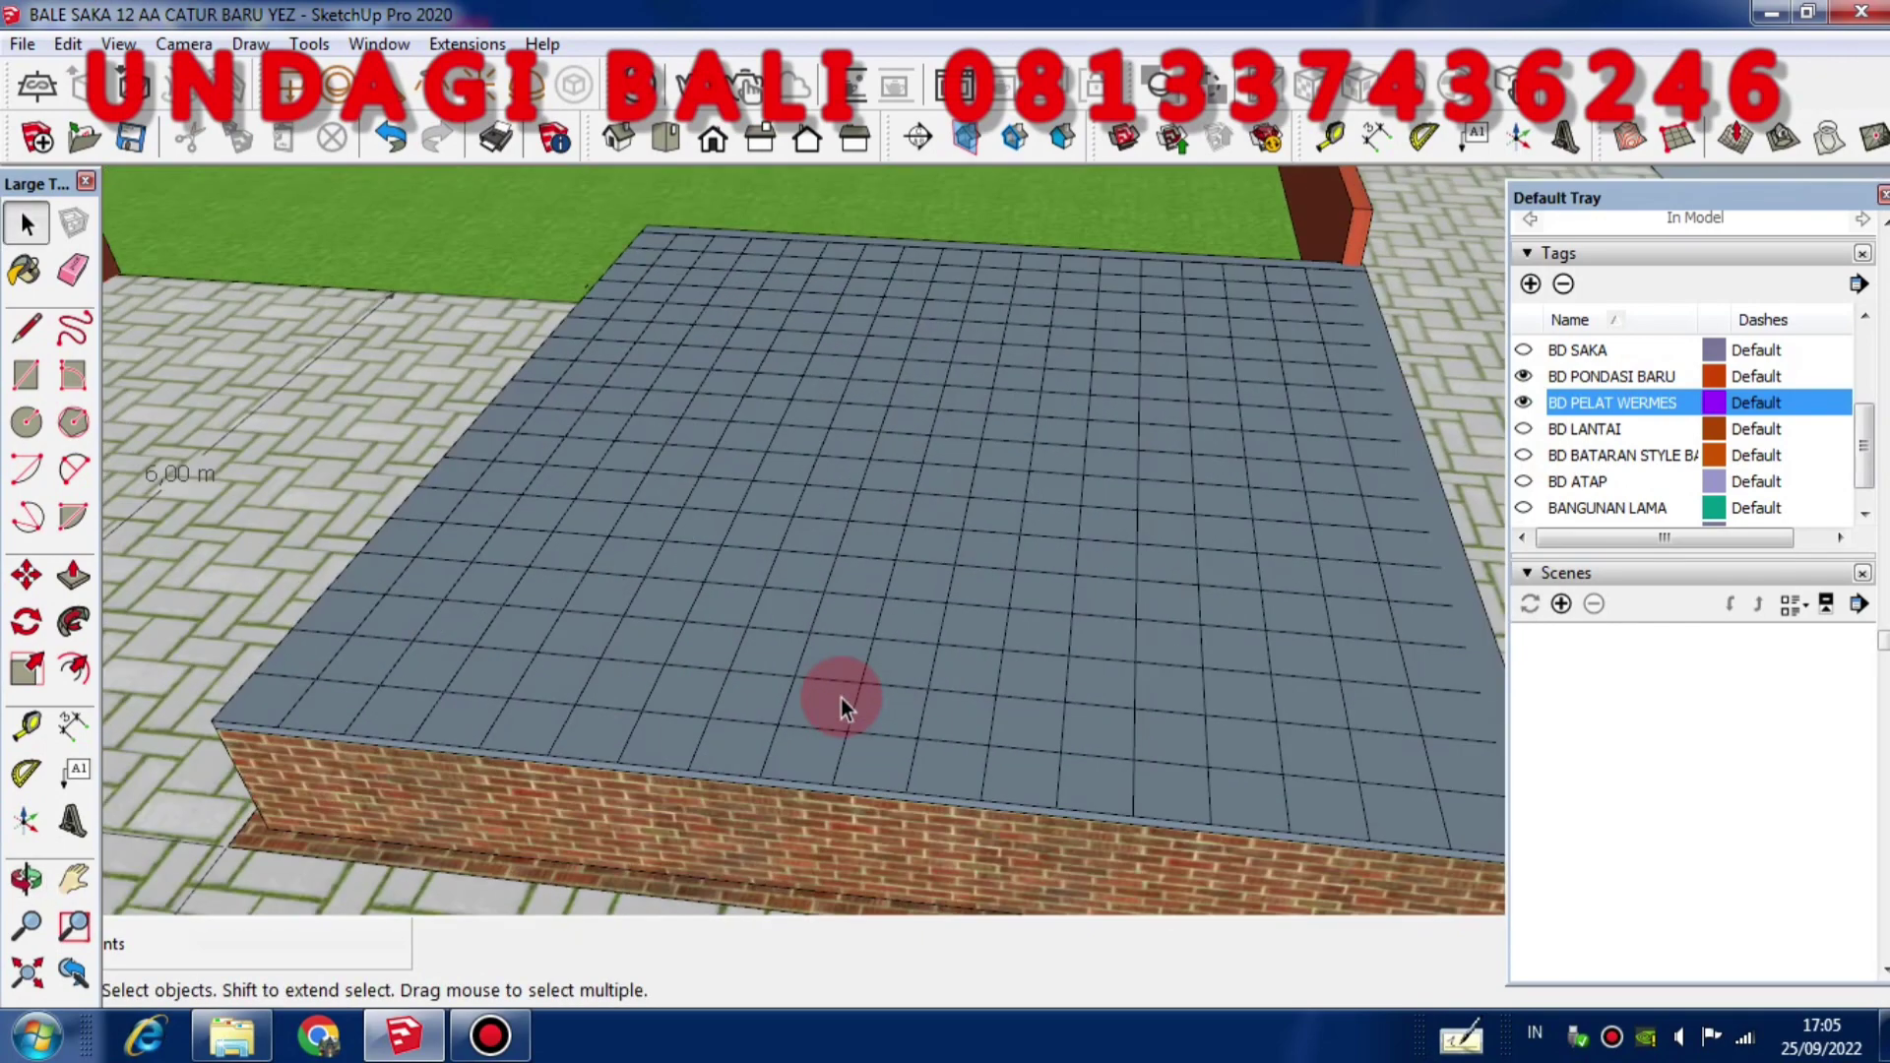
Select the mesh slab to highlight its grid, and toggle the BD PELAT WERMES tag off and on to compare it with the fill
{"action": "left_click", "coordinate": [842, 694]}
{"action": "scroll", "coordinate": [843, 686], "scroll_direction": "up", "scroll_amount": 3}
{"action": "scroll", "coordinate": [843, 685], "scroll_direction": "down", "scroll_amount": 6}
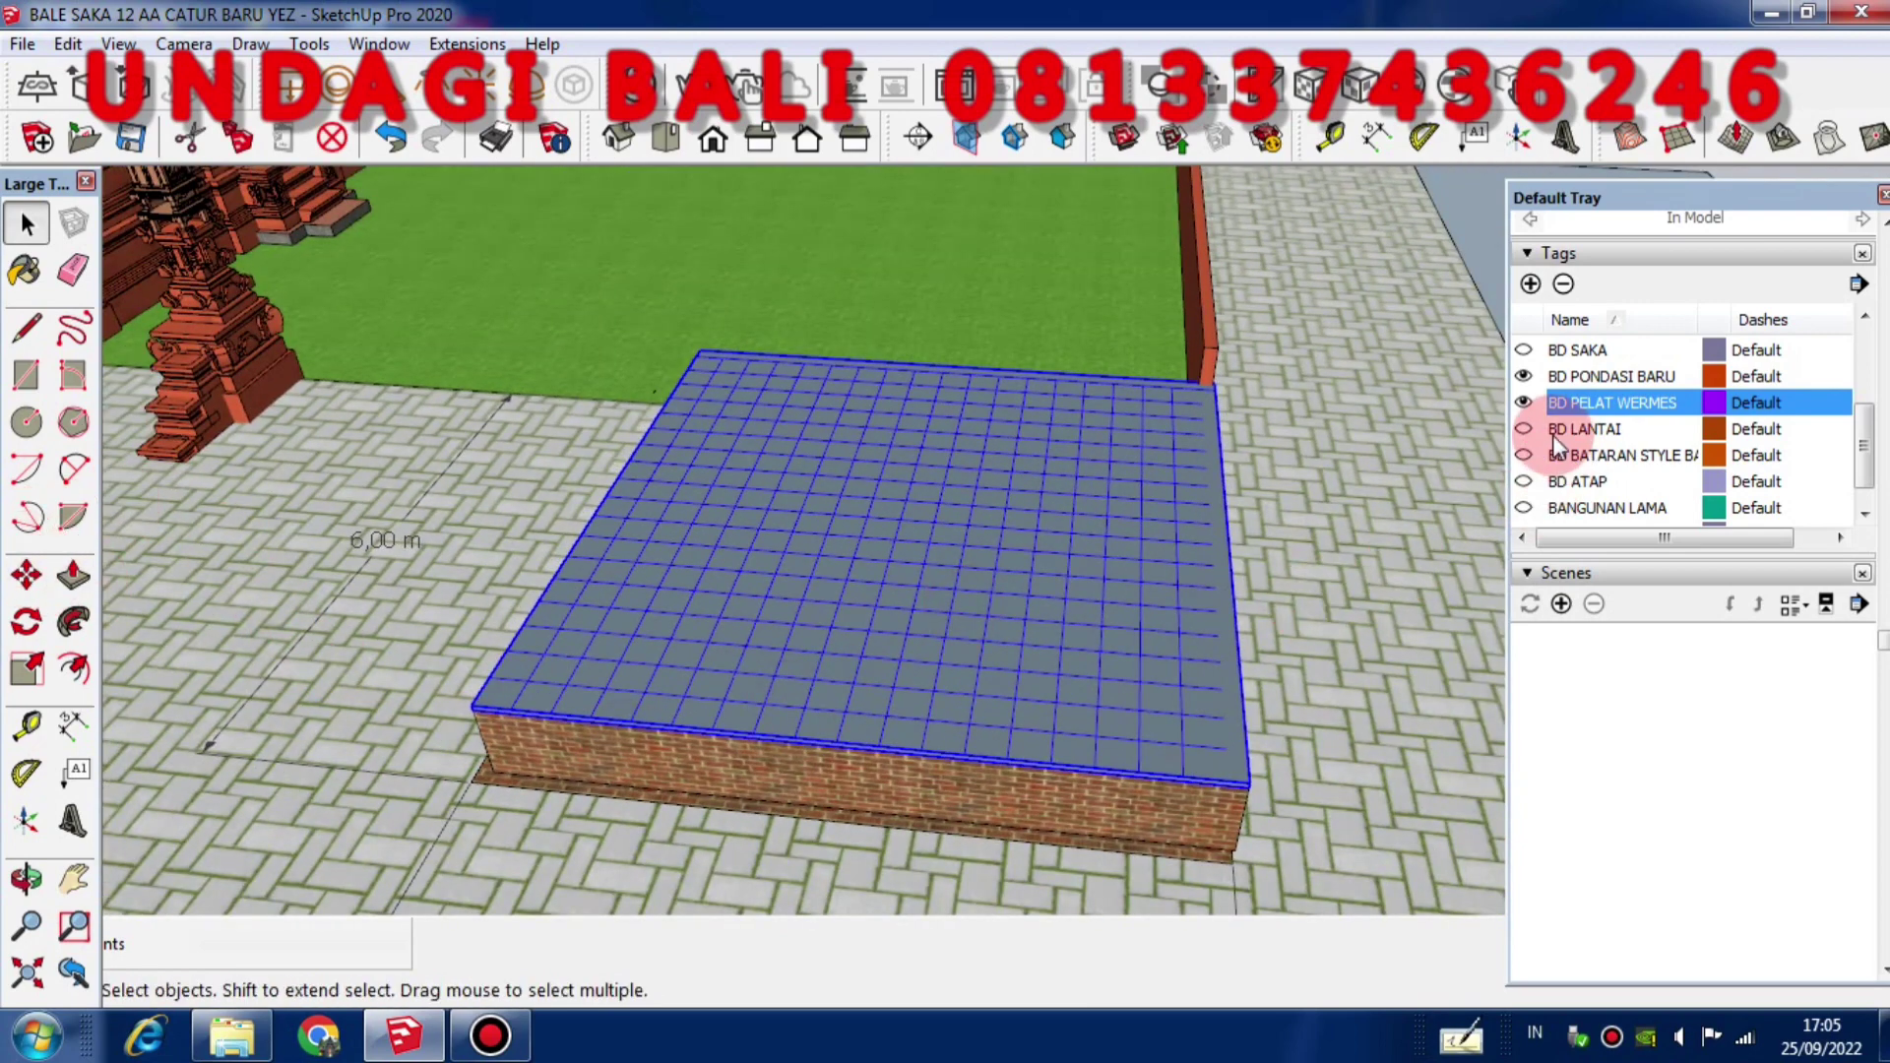
{"action": "left_click", "coordinate": [1525, 402]}
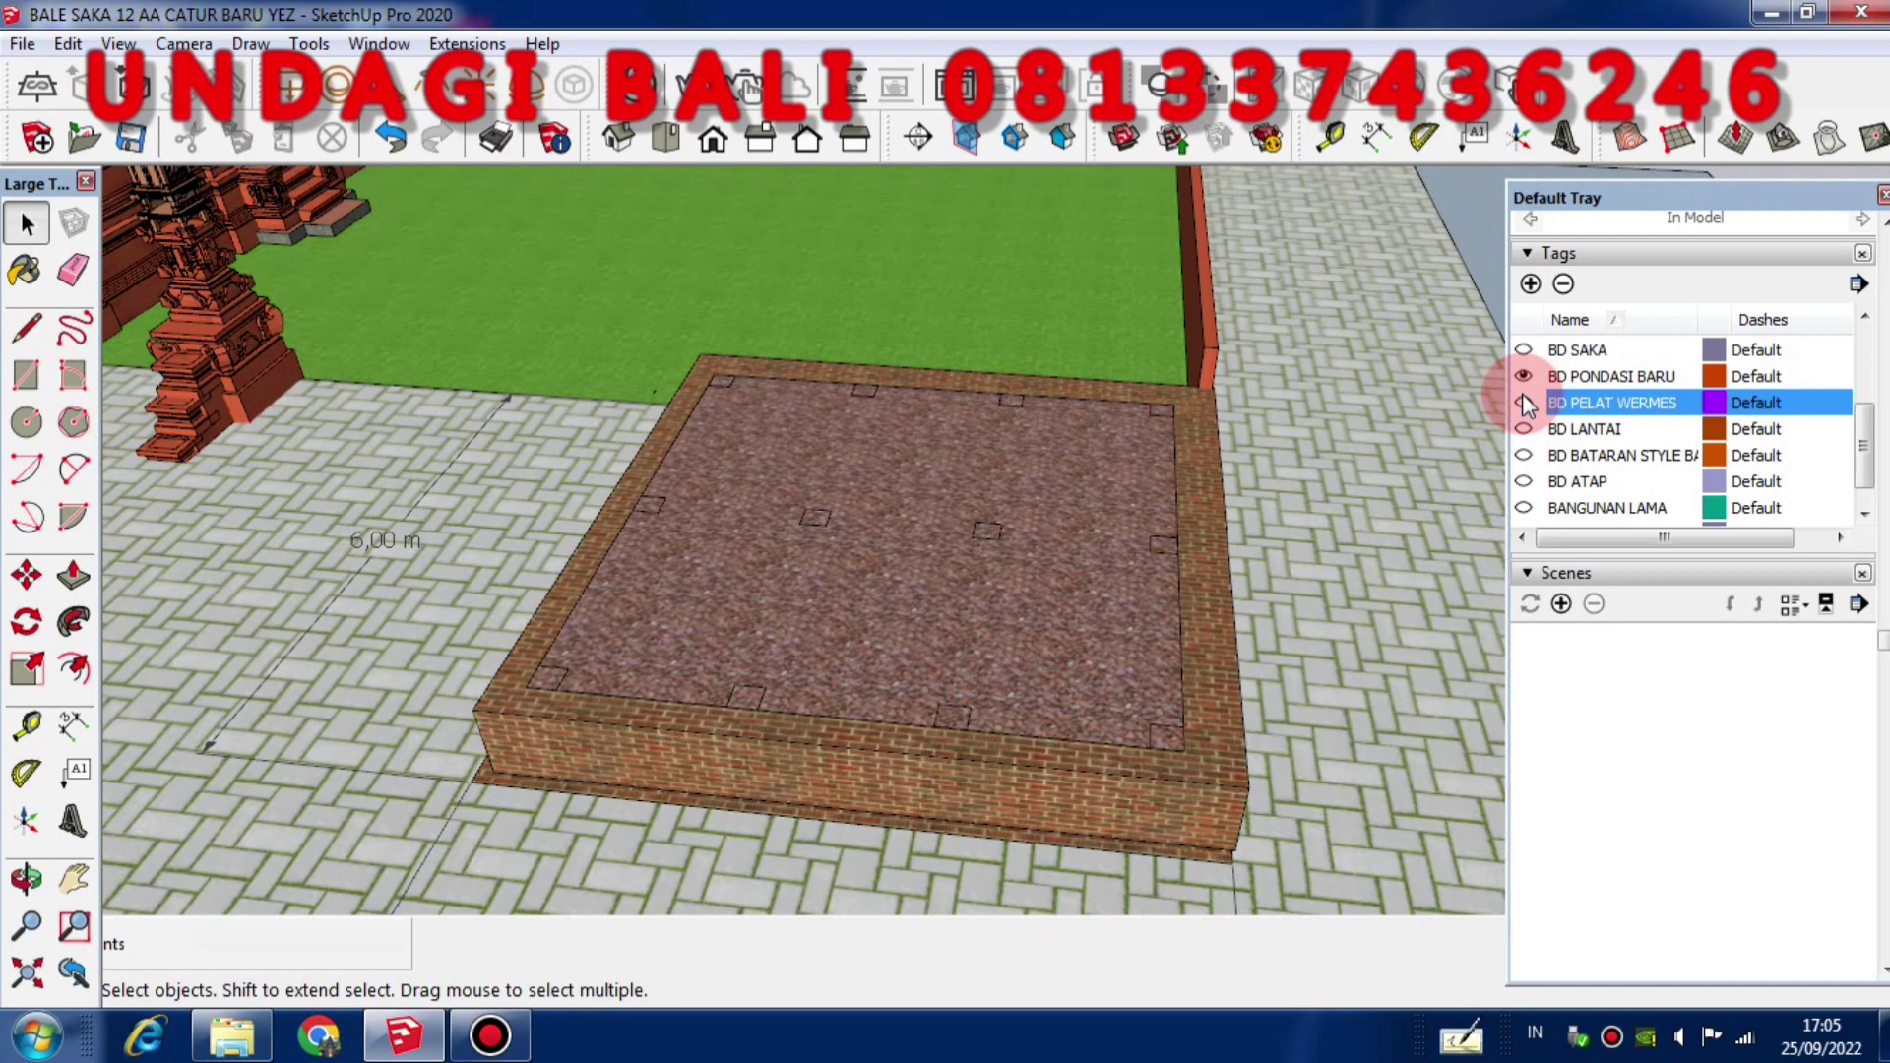
{"action": "left_click", "coordinate": [1524, 401]}
Examine the slab's mesh grid across the whole foundation, from close up and from a distance
{"action": "middle_click_drag", "start_coordinate": [1284, 559], "coordinate": [702, 778]}
{"action": "scroll", "coordinate": [699, 622], "scroll_direction": "up", "scroll_amount": 3}
{"action": "scroll", "coordinate": [890, 589], "scroll_direction": "up", "scroll_amount": 1}
{"action": "scroll", "coordinate": [551, 711], "scroll_direction": "down", "scroll_amount": 2}
{"action": "scroll", "coordinate": [648, 680], "scroll_direction": "down", "scroll_amount": 2}
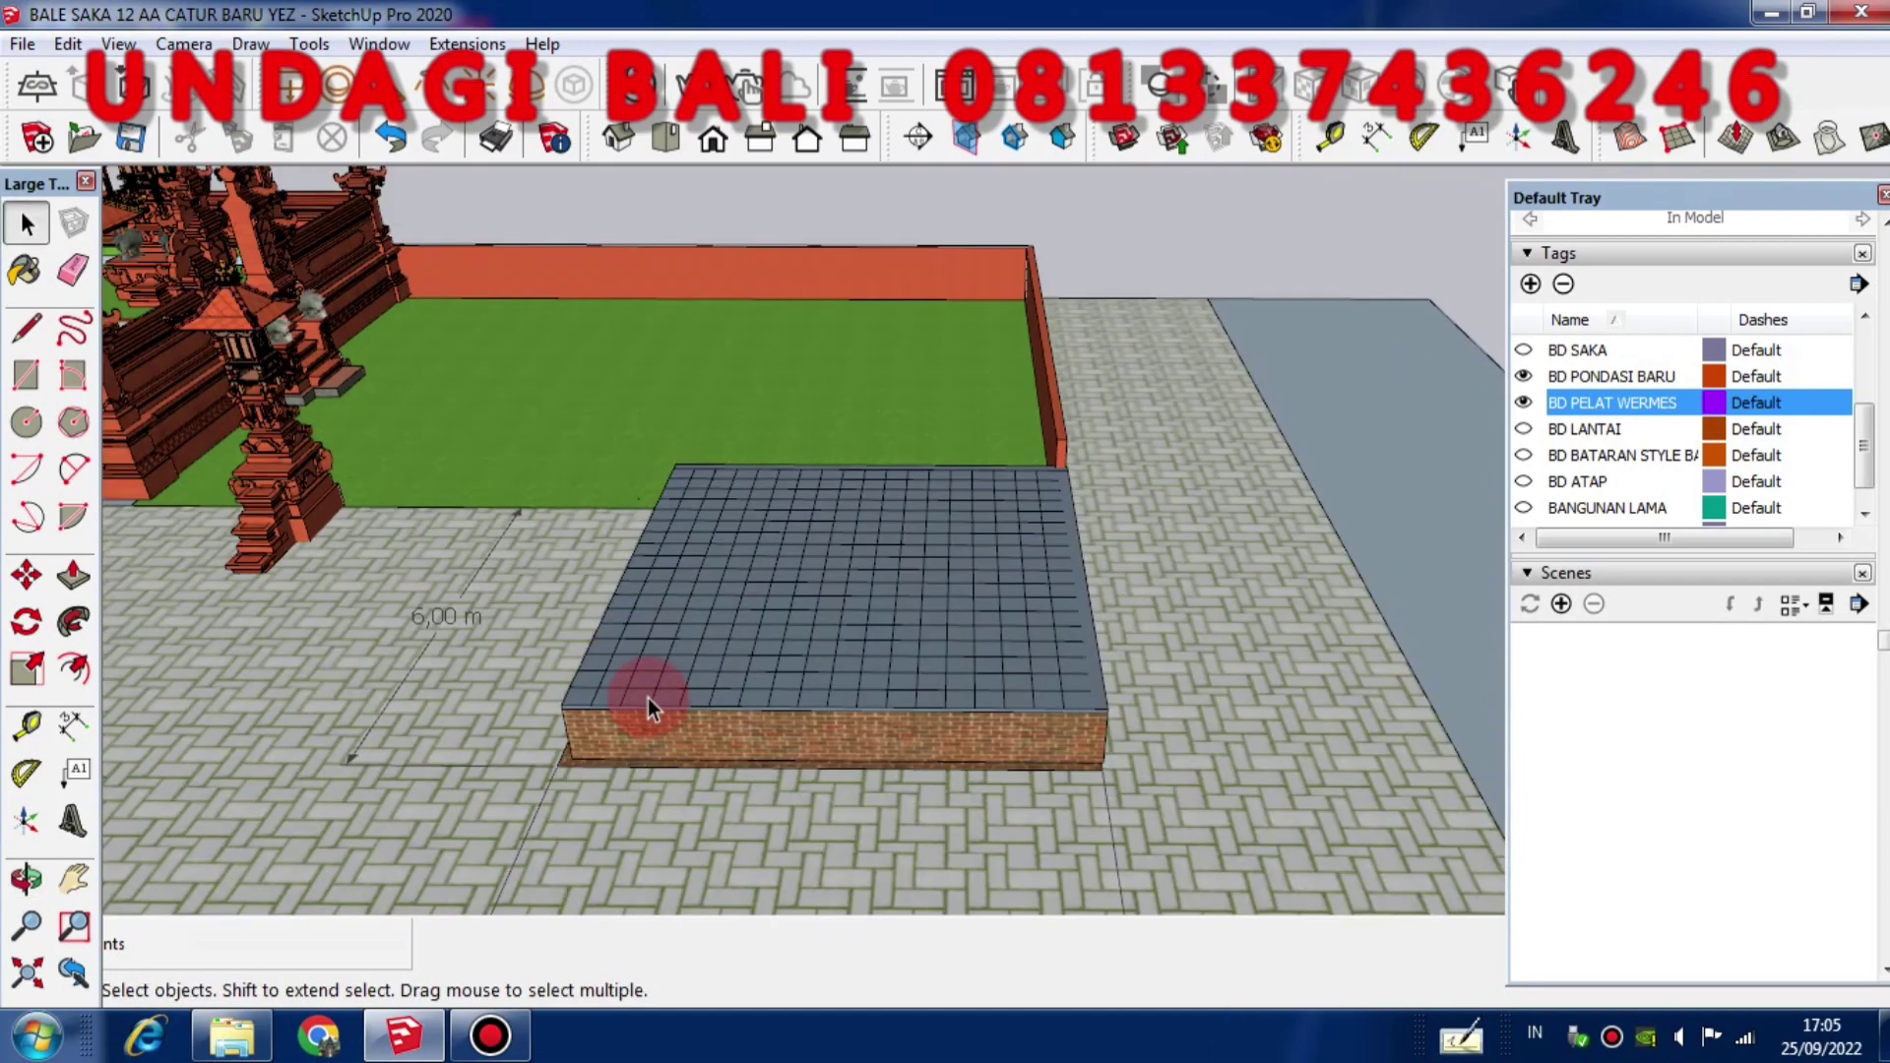
{"action": "scroll", "coordinate": [987, 583], "scroll_direction": "up", "scroll_amount": 3}
{"action": "middle_click_drag", "start_coordinate": [985, 582], "coordinate": [959, 461]}
{"action": "scroll", "coordinate": [1083, 630], "scroll_direction": "down", "scroll_amount": 2}
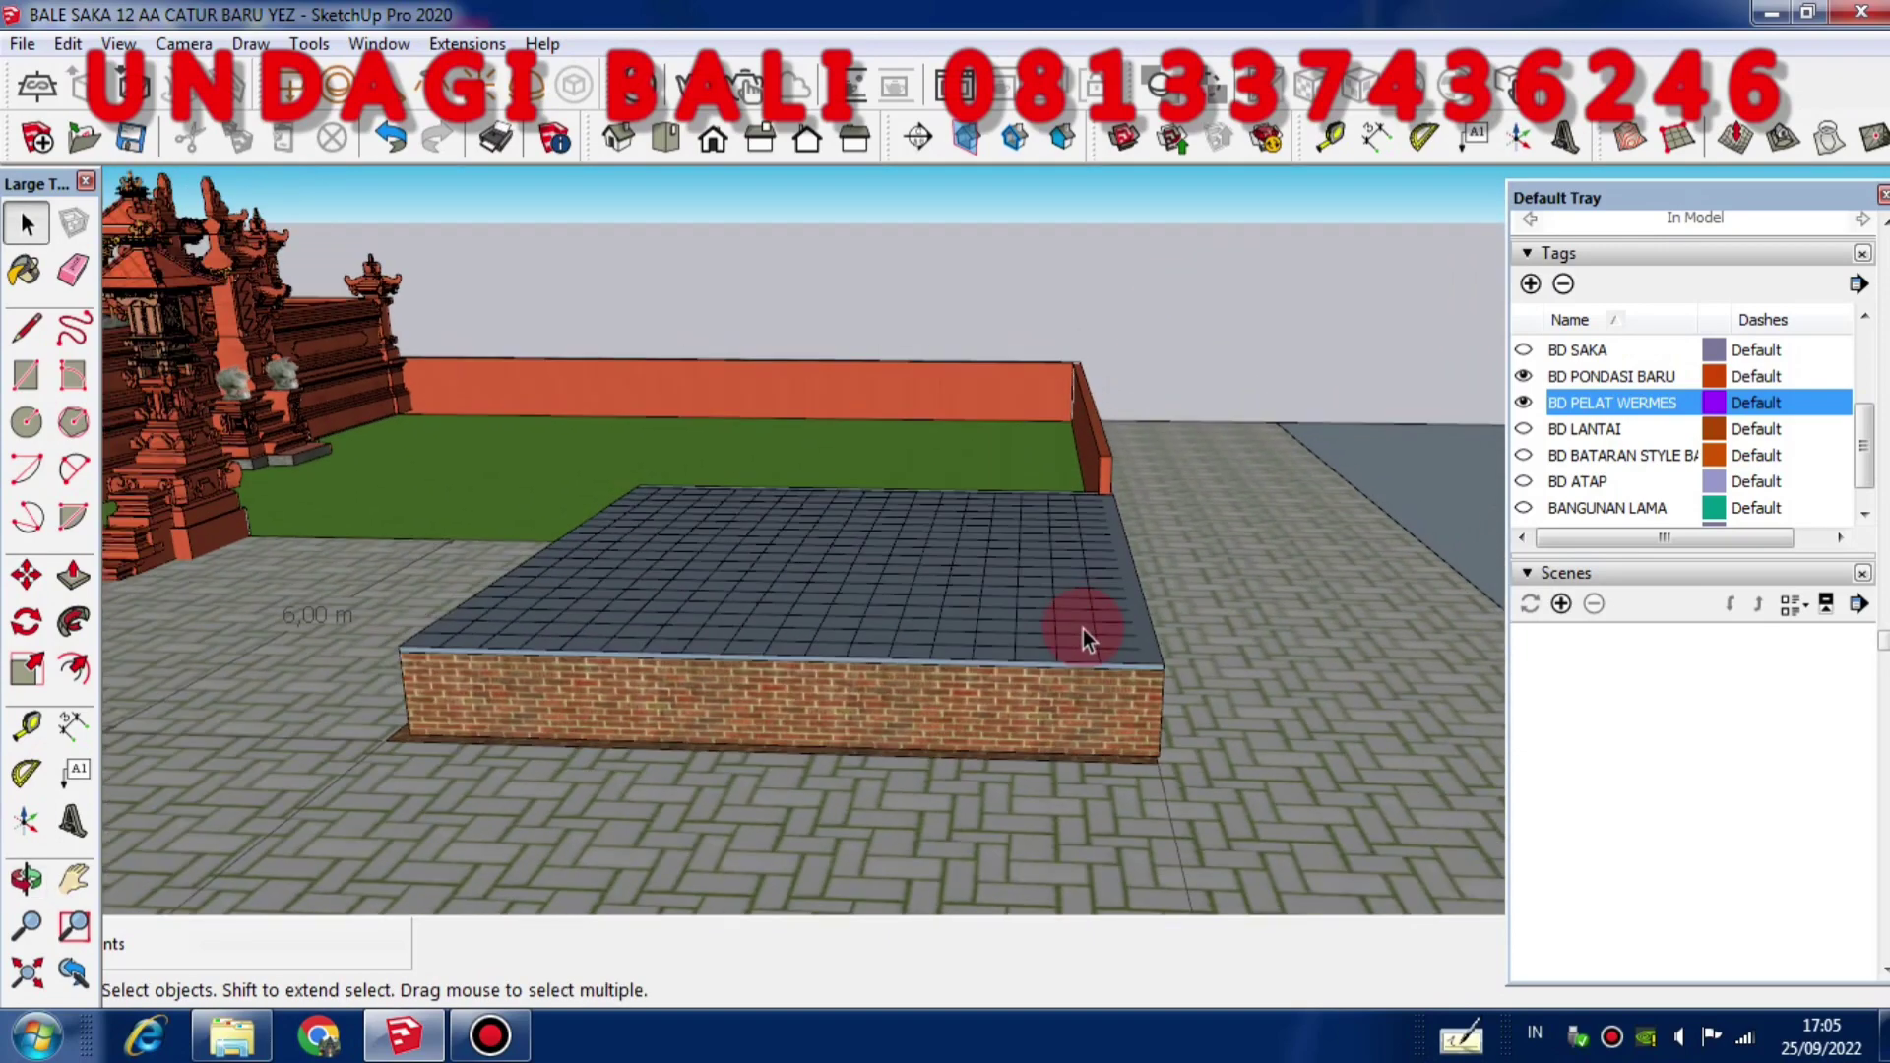
Examine the slab's thin edge above the brick foundation walls and its position beside the lawn and paving
{"action": "scroll", "coordinate": [992, 706], "scroll_direction": "up", "scroll_amount": 3}
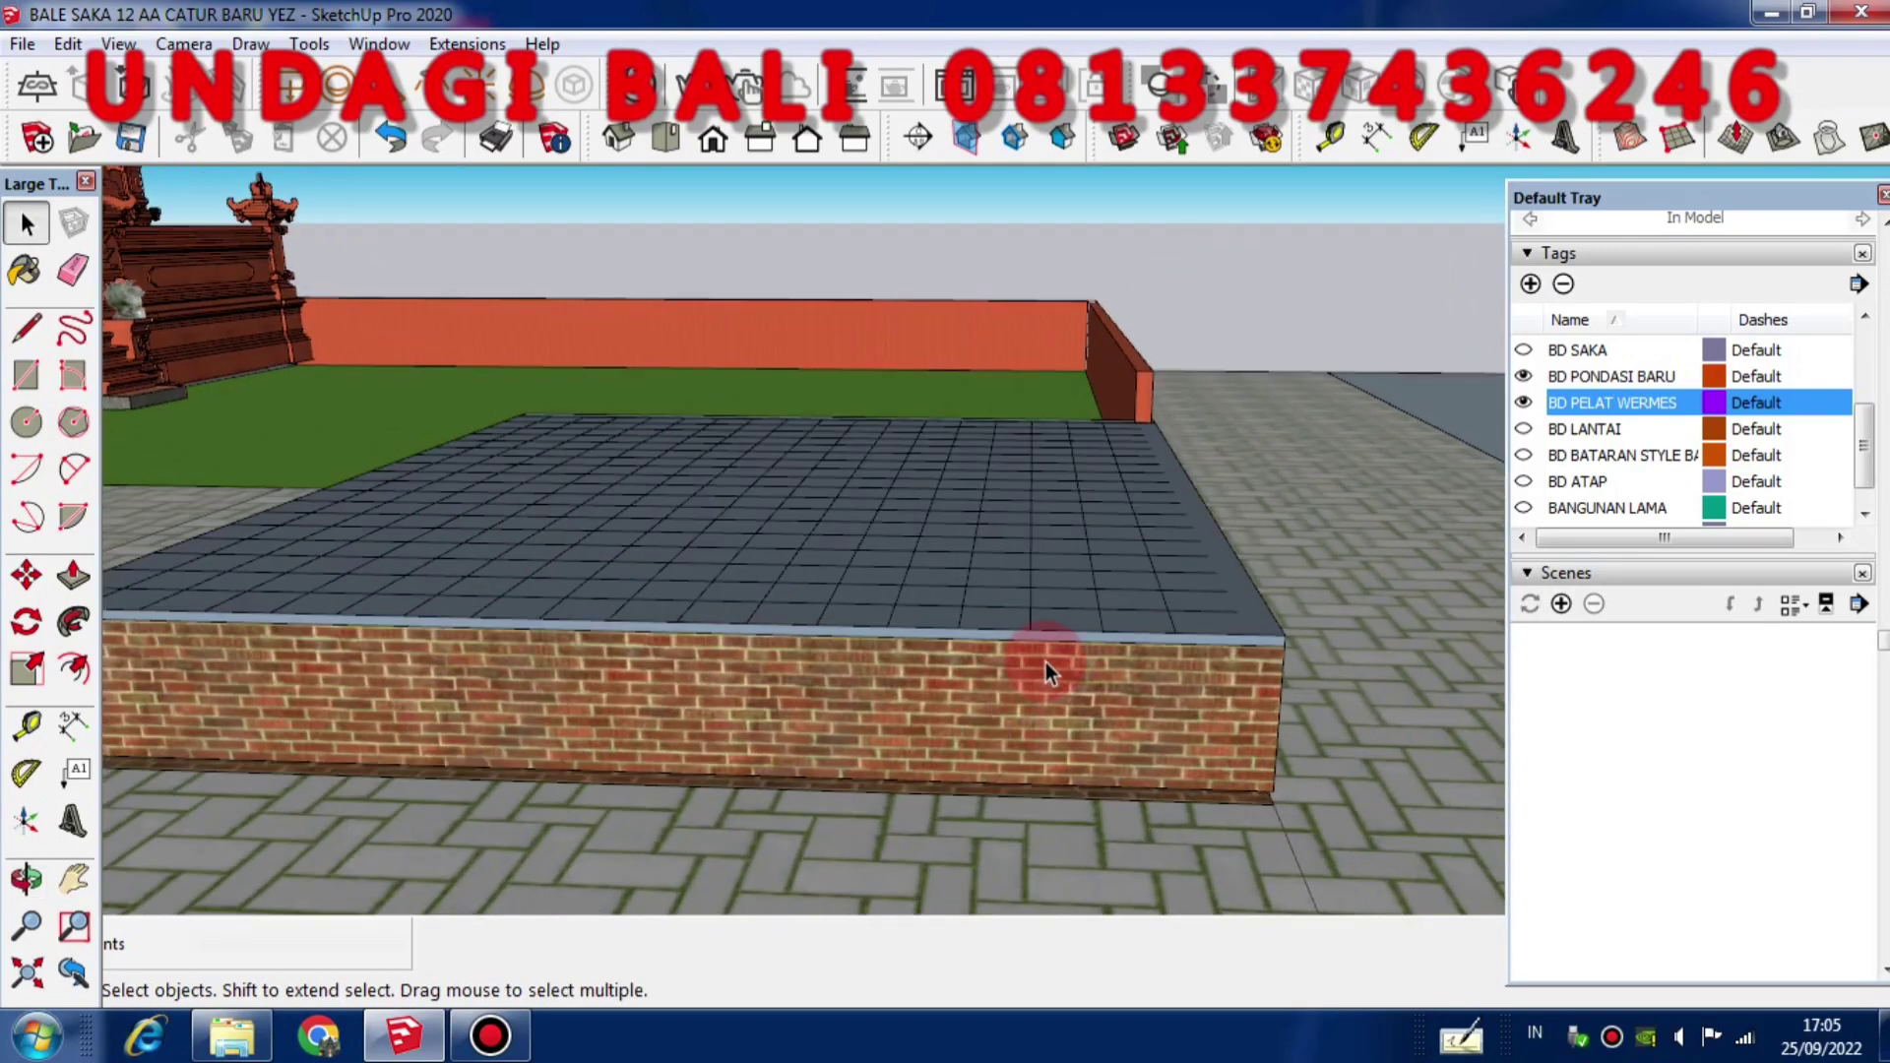
{"action": "middle_click_drag", "start_coordinate": [1042, 663], "coordinate": [1144, 706]}
{"action": "scroll", "coordinate": [1203, 640], "scroll_direction": "up", "scroll_amount": 2}
{"action": "scroll", "coordinate": [1203, 640], "scroll_direction": "down", "scroll_amount": 2}
{"action": "scroll", "coordinate": [1144, 706], "scroll_direction": "down", "scroll_amount": 4}
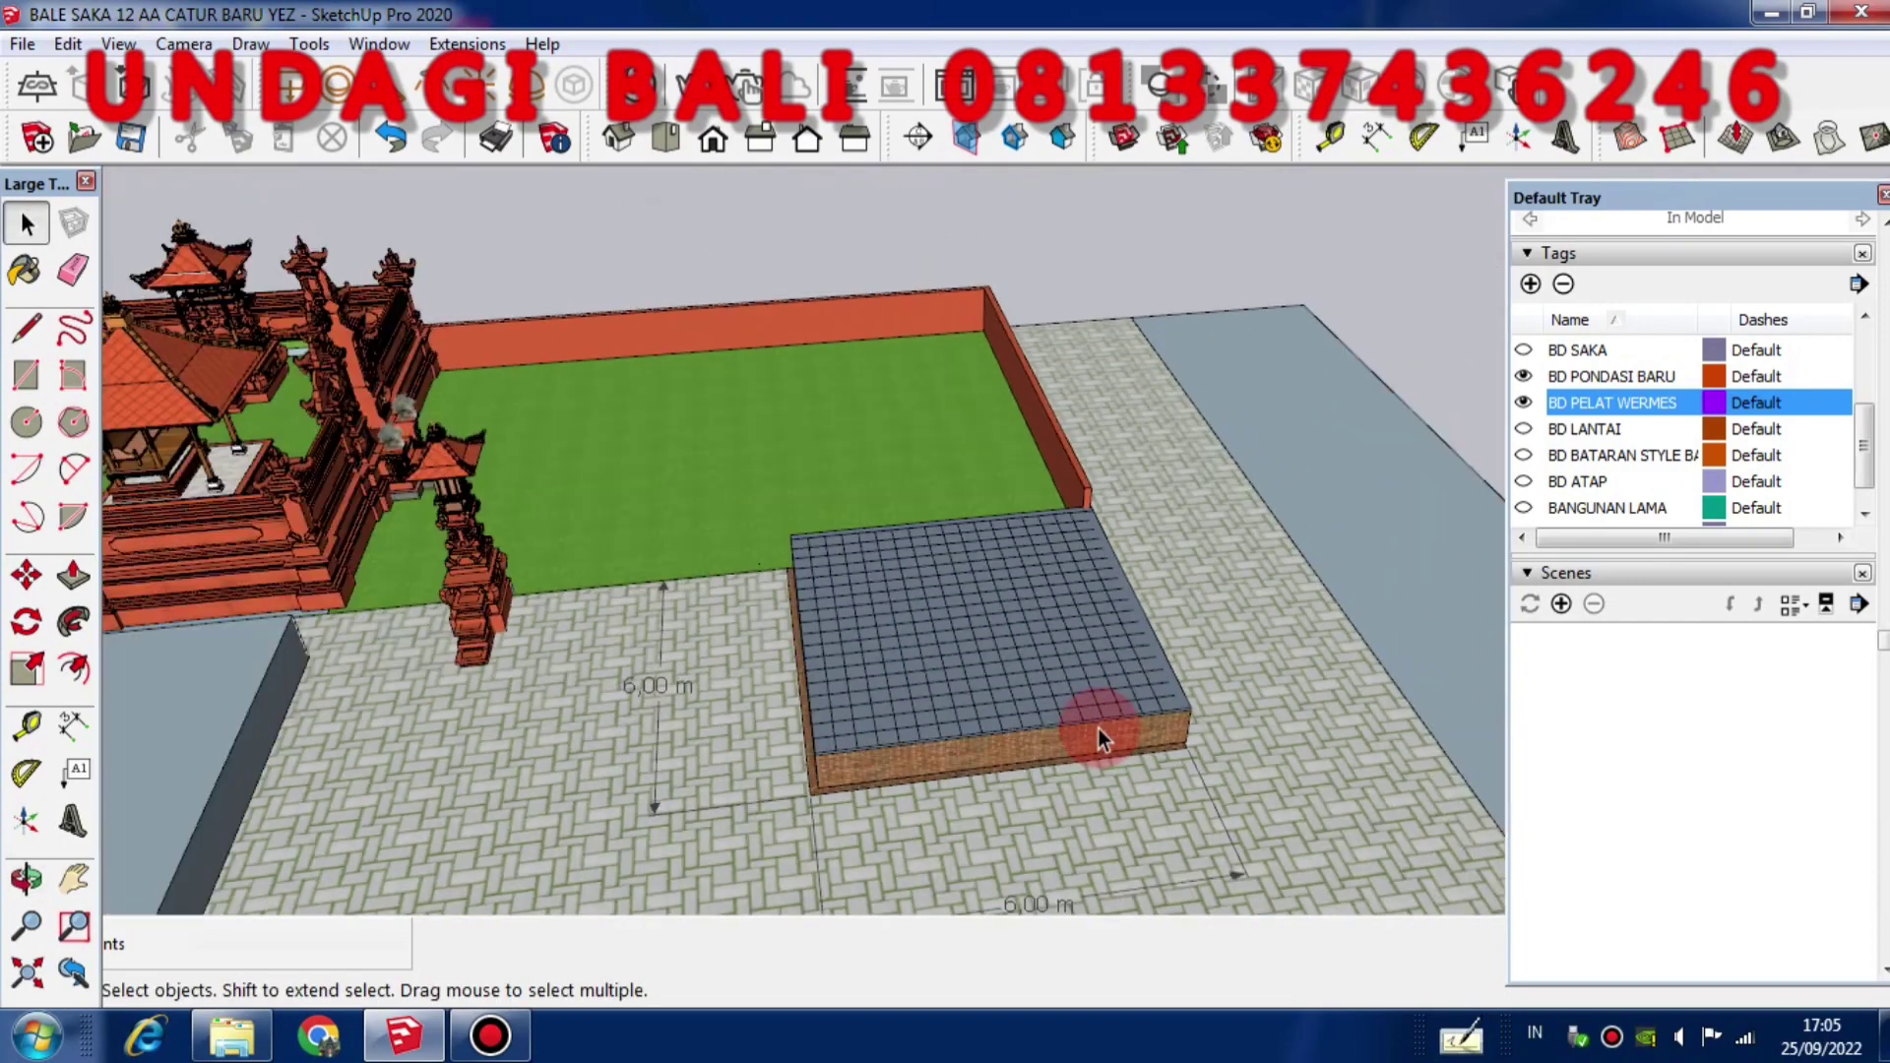
{"action": "scroll", "coordinate": [874, 738], "scroll_direction": "up", "scroll_amount": 2}
{"action": "middle_click_drag", "start_coordinate": [874, 737], "coordinate": [885, 611]}
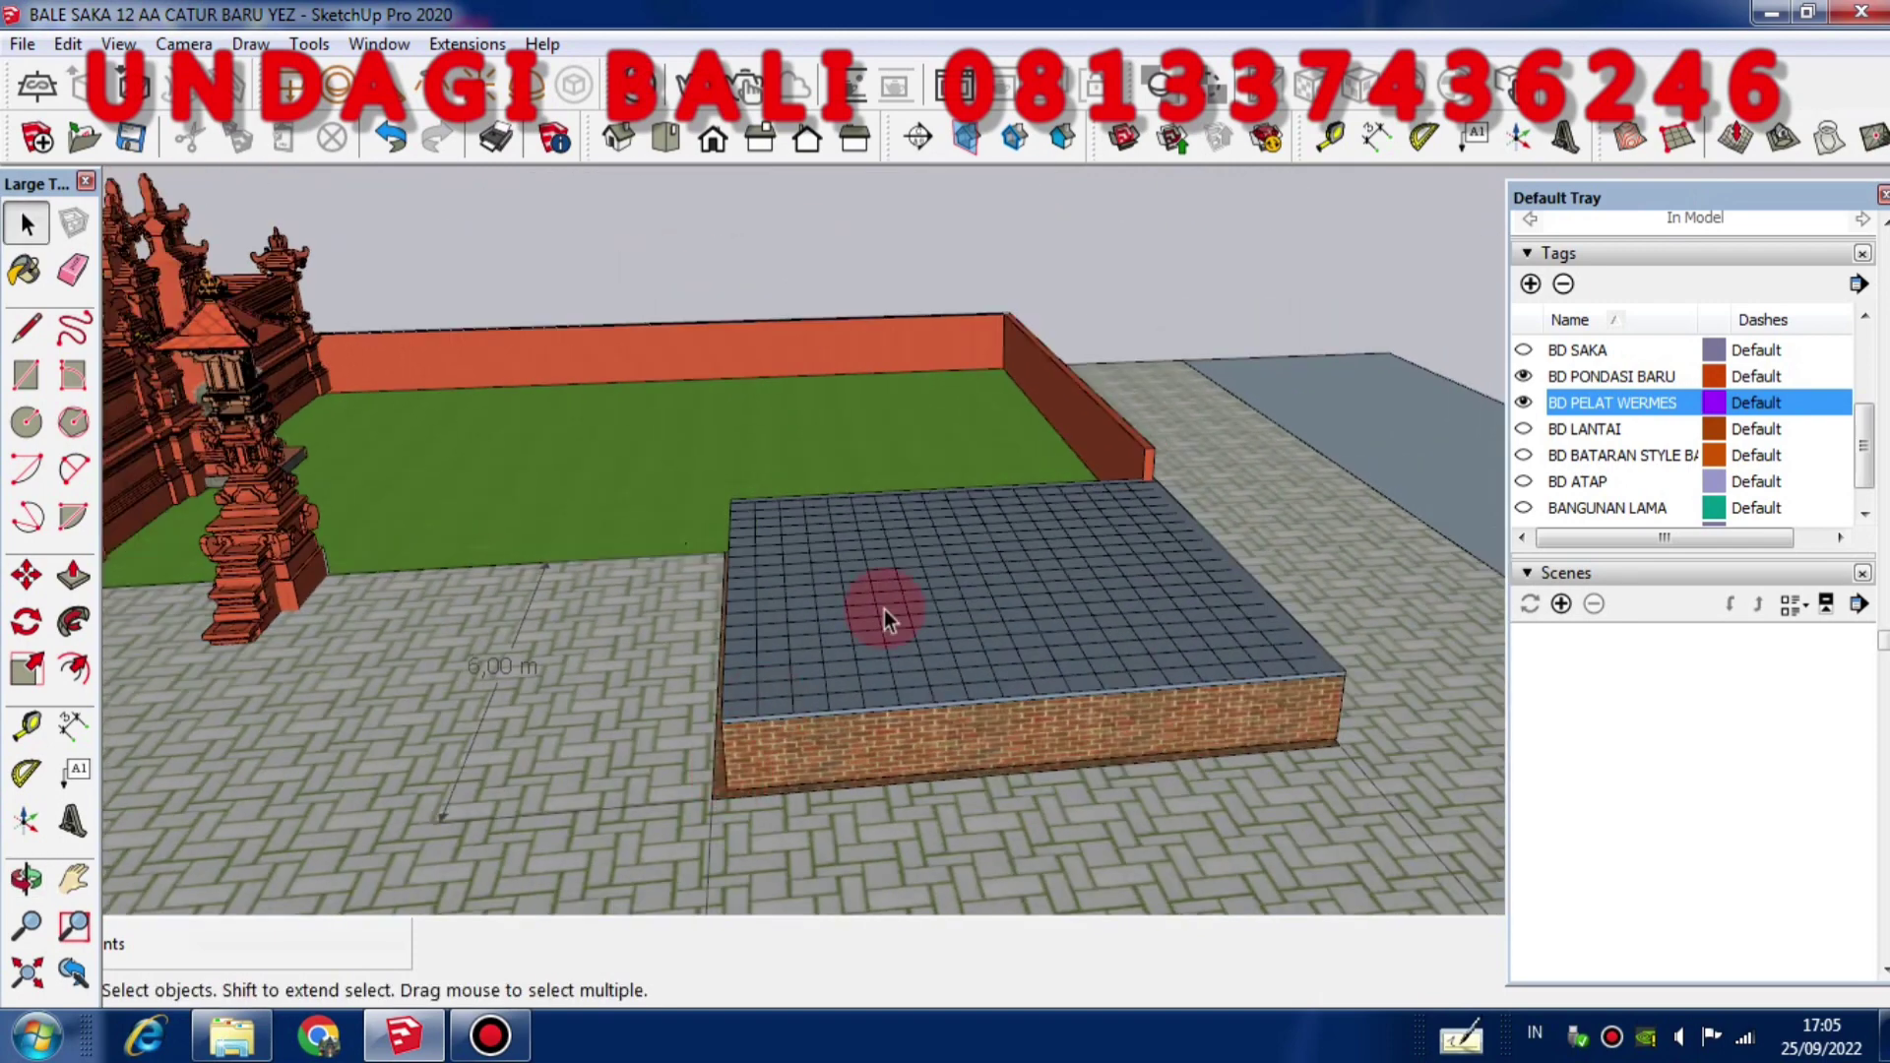
{"action": "middle_click_drag", "start_coordinate": [1059, 623], "coordinate": [1034, 561]}
{"action": "scroll", "coordinate": [1062, 677], "scroll_direction": "up", "scroll_amount": 2}
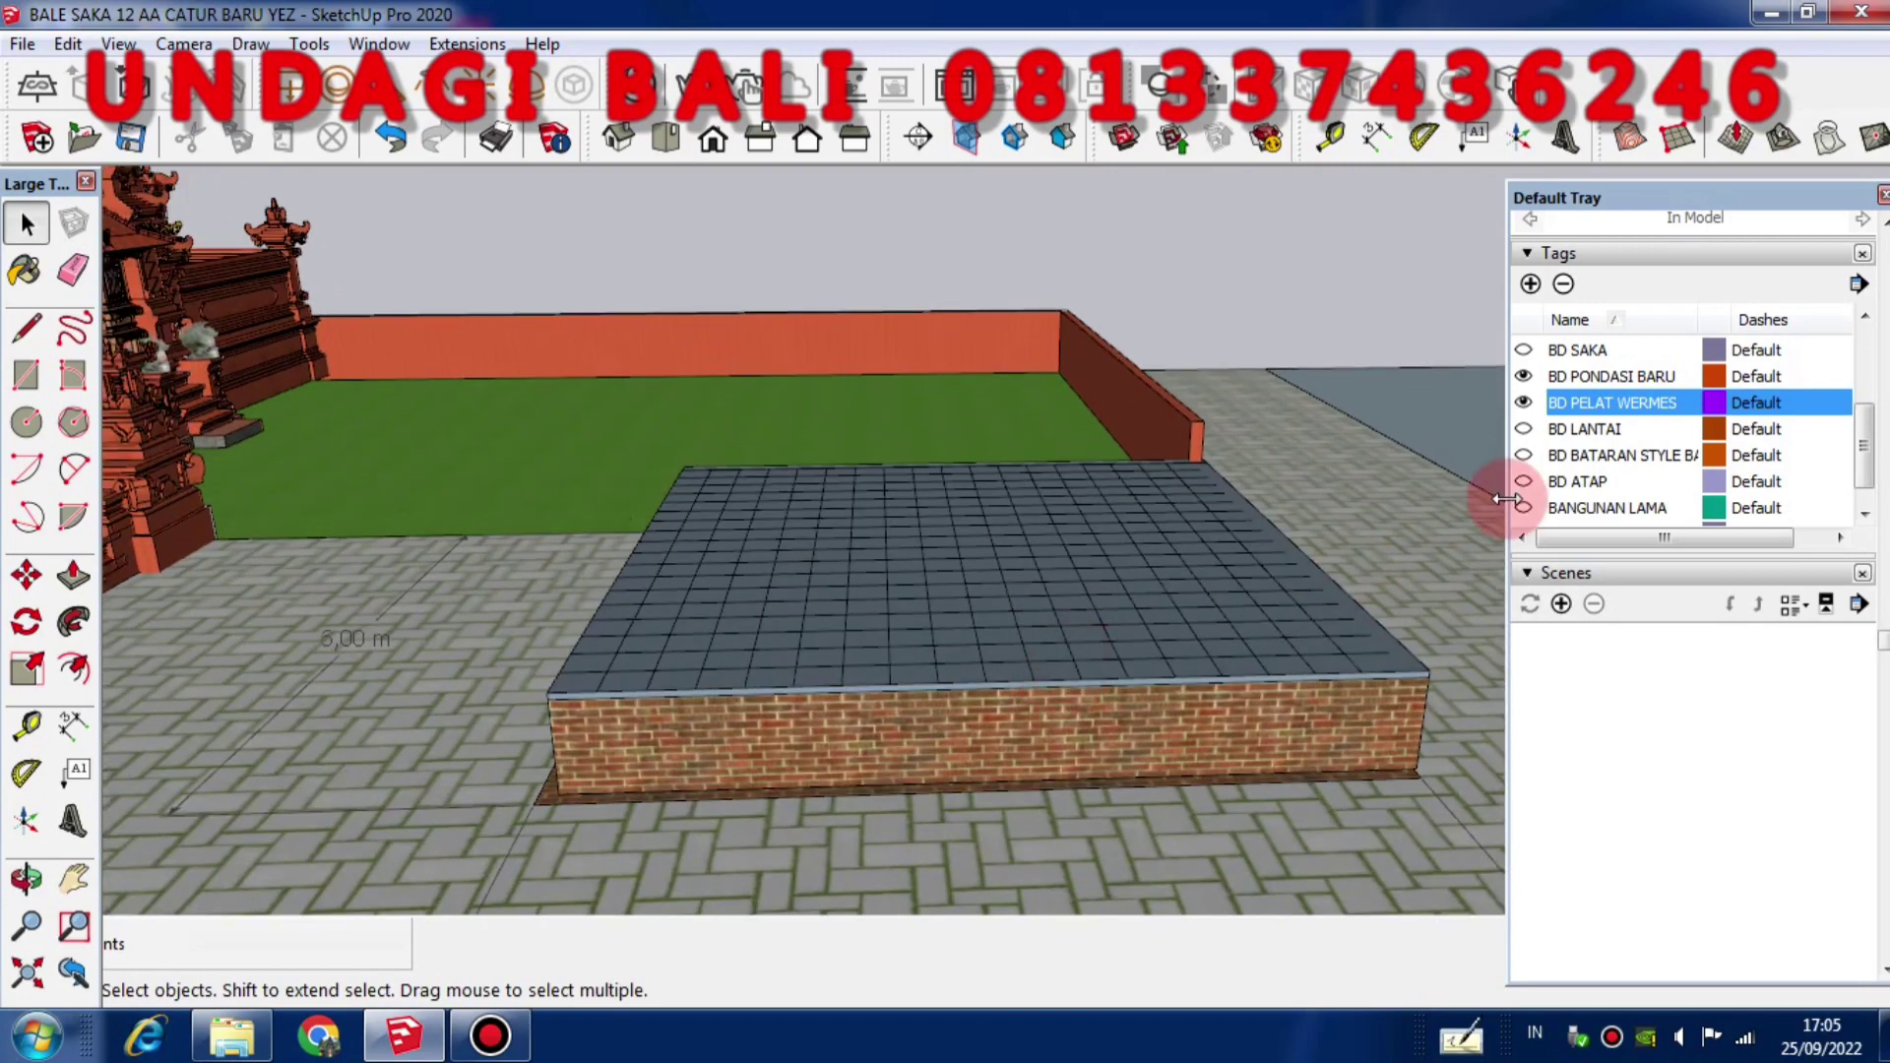
Hide the BD PELAT WERMES tag and select the exposed fill to highlight its outline inside the foundation
{"action": "left_click", "coordinate": [1524, 403]}
{"action": "left_click", "coordinate": [1130, 622]}
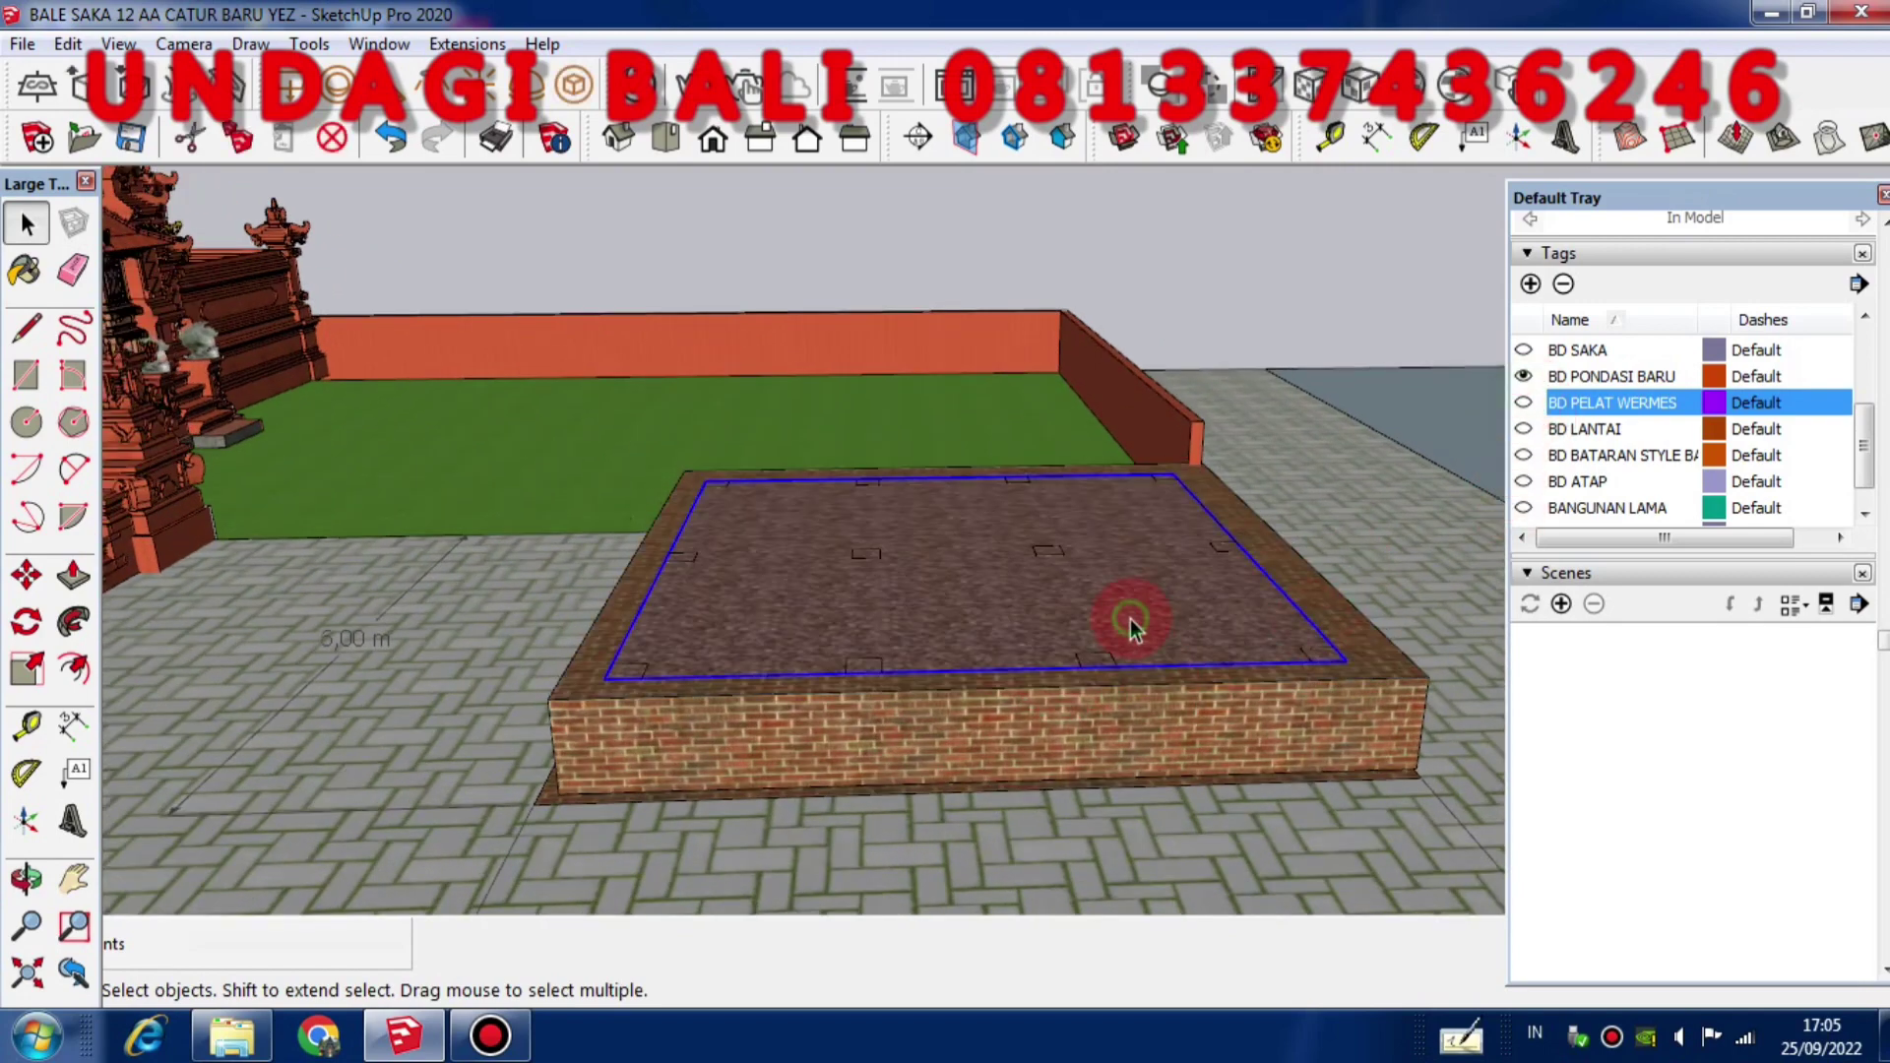
{"action": "middle_click_drag", "start_coordinate": [1130, 621], "coordinate": [1333, 562]}
{"action": "scroll", "coordinate": [1172, 591], "scroll_direction": "up", "scroll_amount": 3}
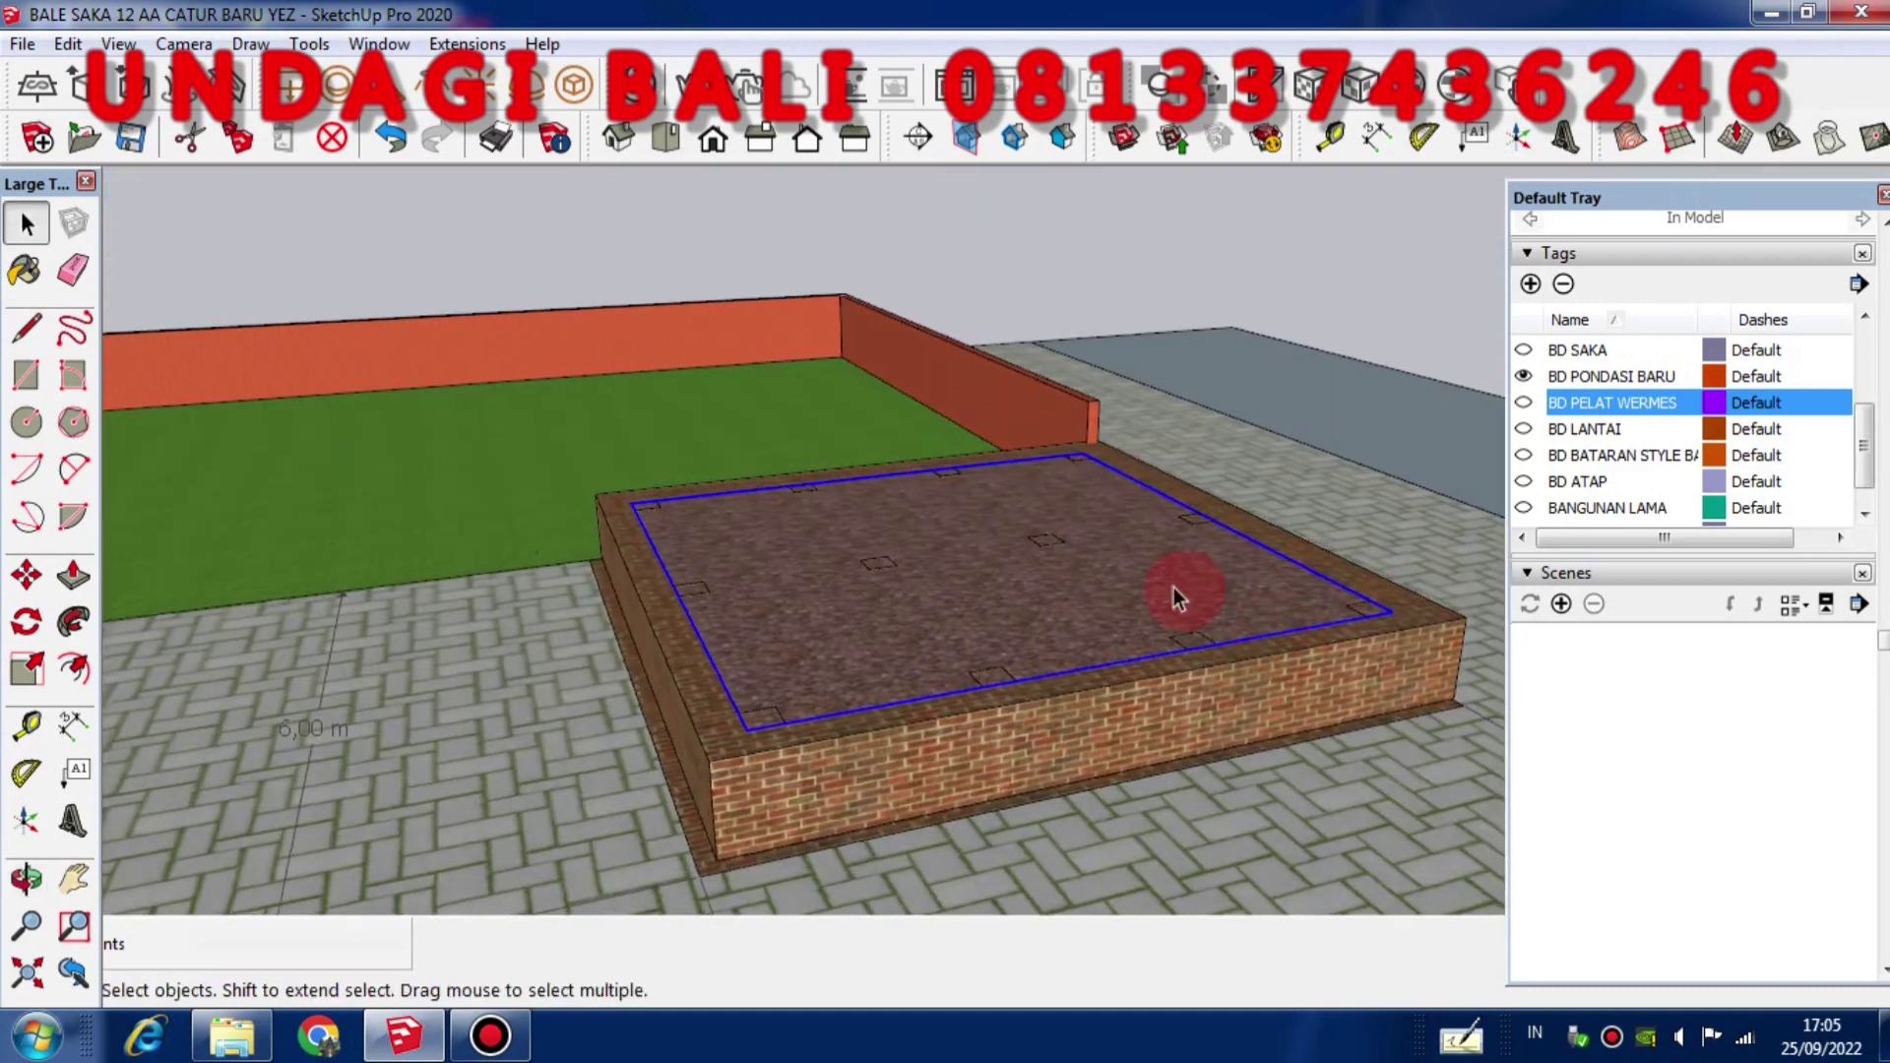
{"action": "scroll", "coordinate": [1150, 585], "scroll_direction": "down", "scroll_amount": 3}
Examine the pier tops within the highlighted fill outline, and clear the selection
{"action": "middle_click_drag", "start_coordinate": [654, 676], "coordinate": [776, 664]}
{"action": "scroll", "coordinate": [776, 664], "scroll_direction": "up", "scroll_amount": 3}
{"action": "scroll", "coordinate": [919, 624], "scroll_direction": "down", "scroll_amount": 2}
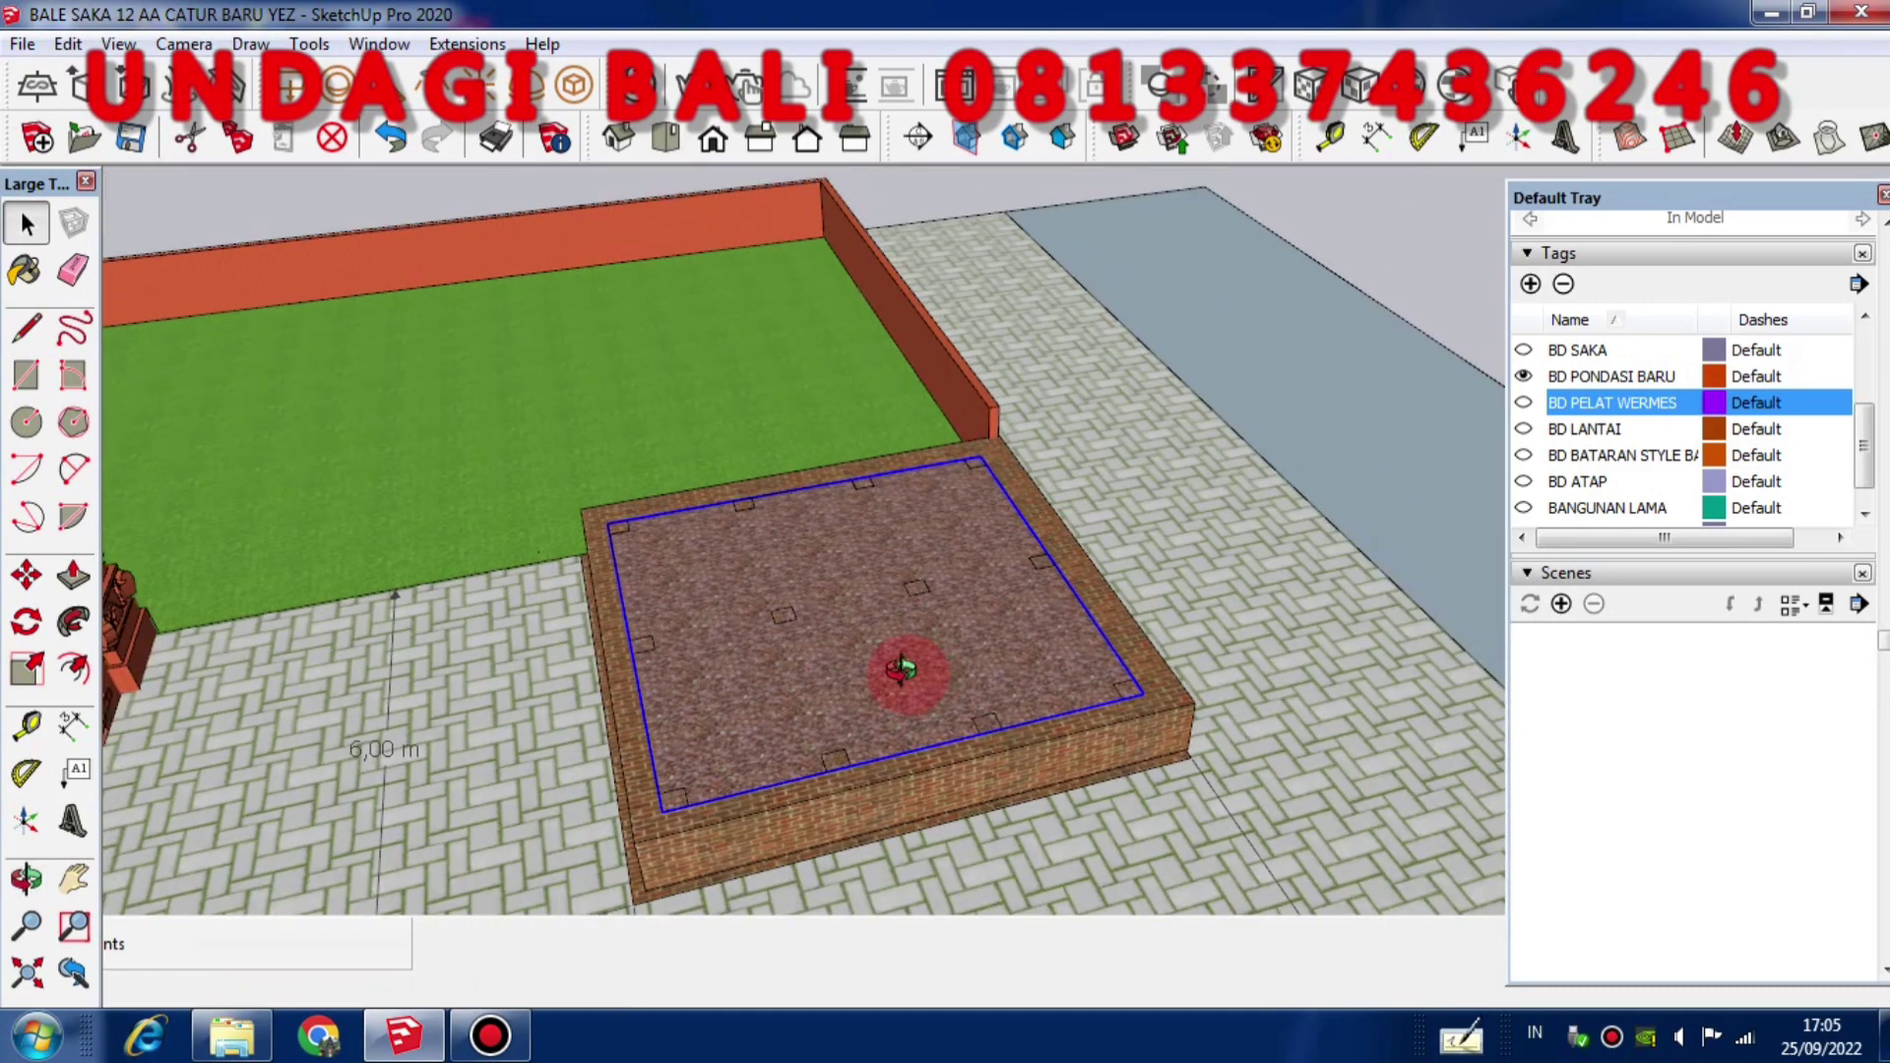
{"action": "middle_click_drag", "start_coordinate": [903, 662], "coordinate": [876, 718]}
{"action": "scroll", "coordinate": [876, 719], "scroll_direction": "down", "scroll_amount": 2}
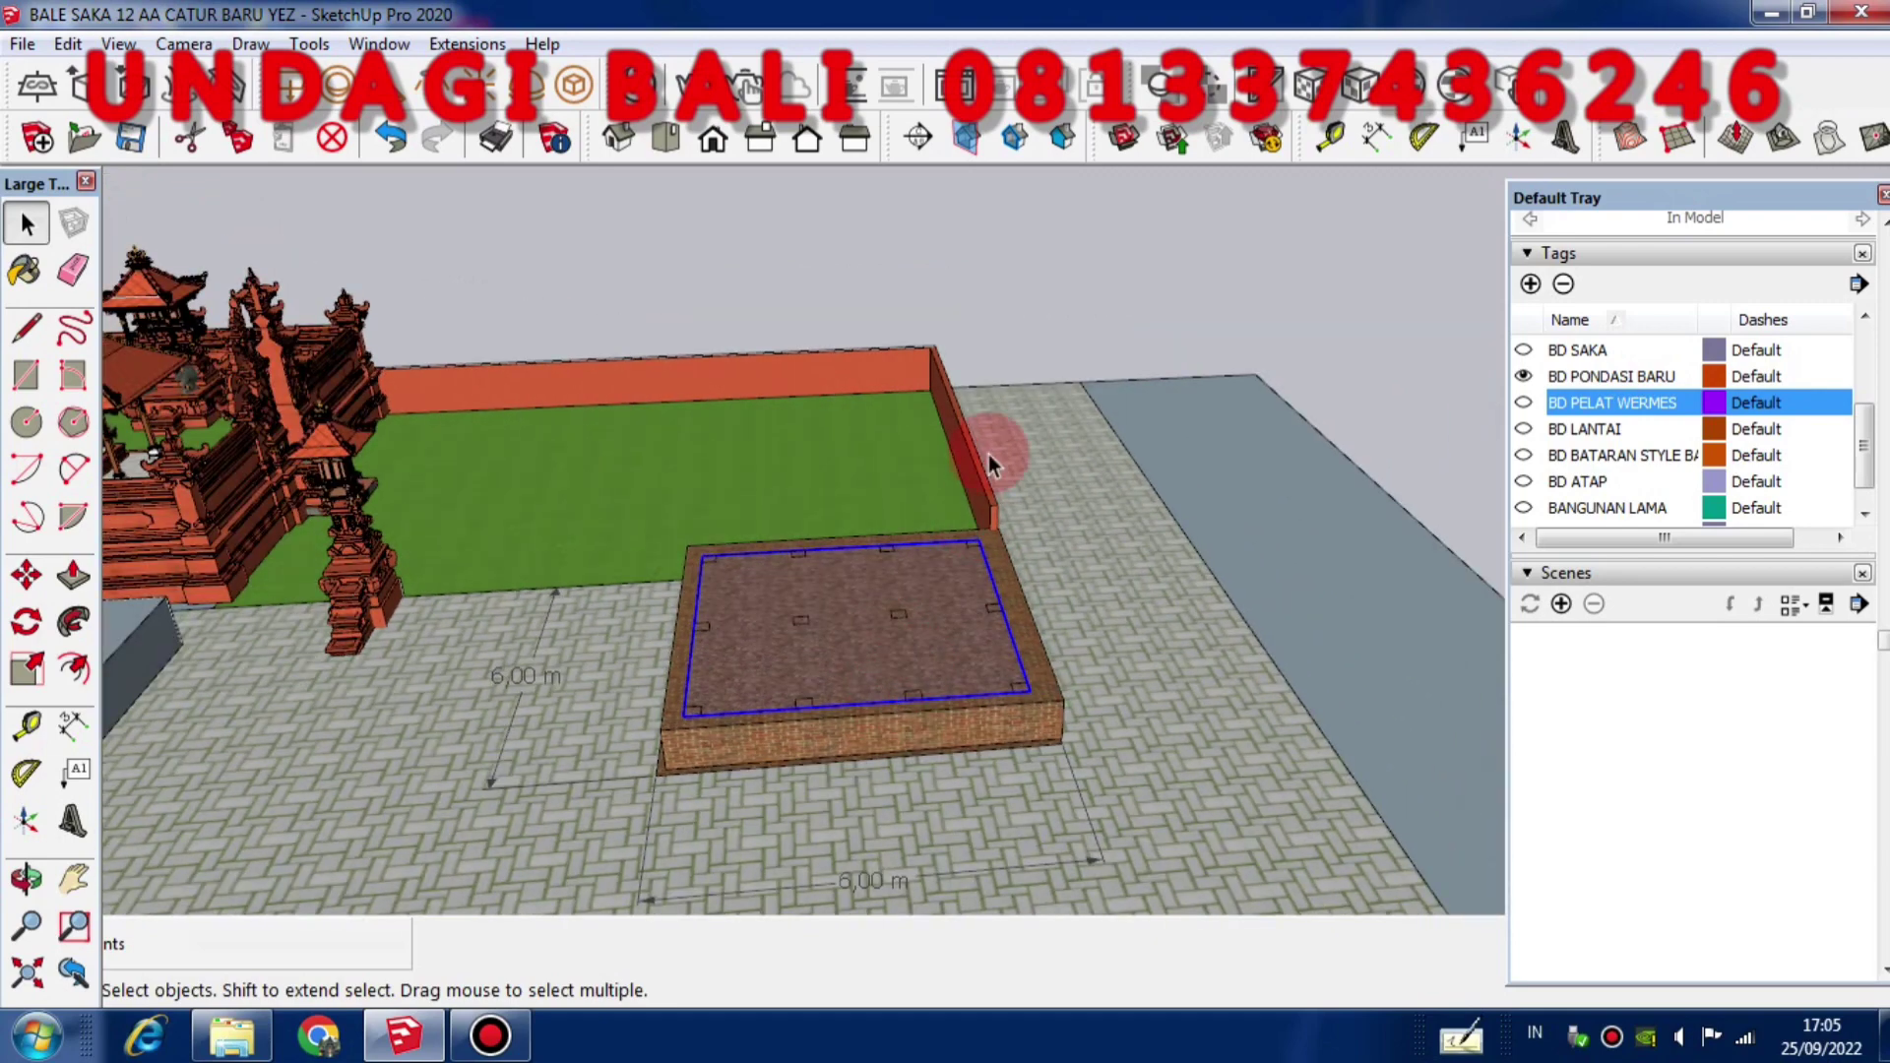
{"action": "left_click", "coordinate": [1033, 302]}
{"action": "scroll", "coordinate": [804, 753], "scroll_direction": "up", "scroll_amount": 3}
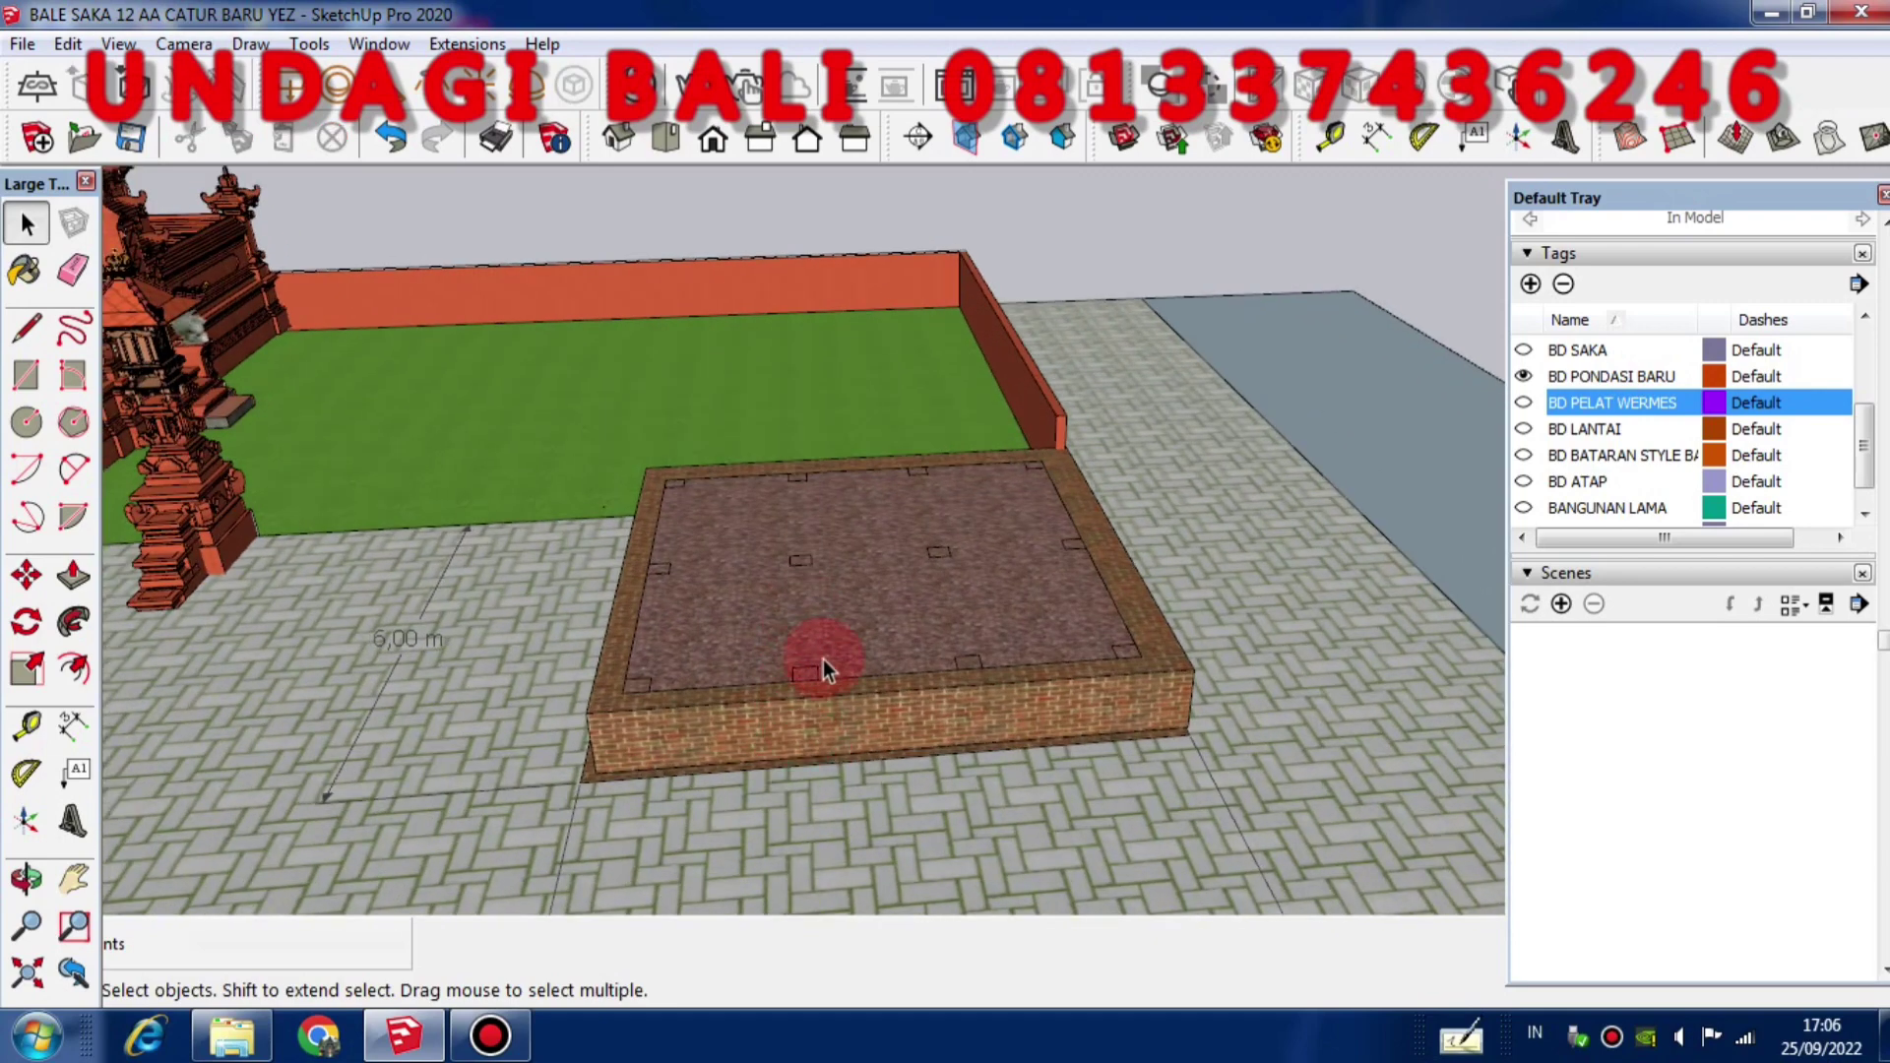
Examine the exposed fill and the pier tops inside the brick foundation walls from close up and from above
{"action": "scroll", "coordinate": [842, 655], "scroll_direction": "up", "scroll_amount": 3}
{"action": "scroll", "coordinate": [855, 687], "scroll_direction": "down", "scroll_amount": 3}
{"action": "scroll", "coordinate": [683, 676], "scroll_direction": "up", "scroll_amount": 2}
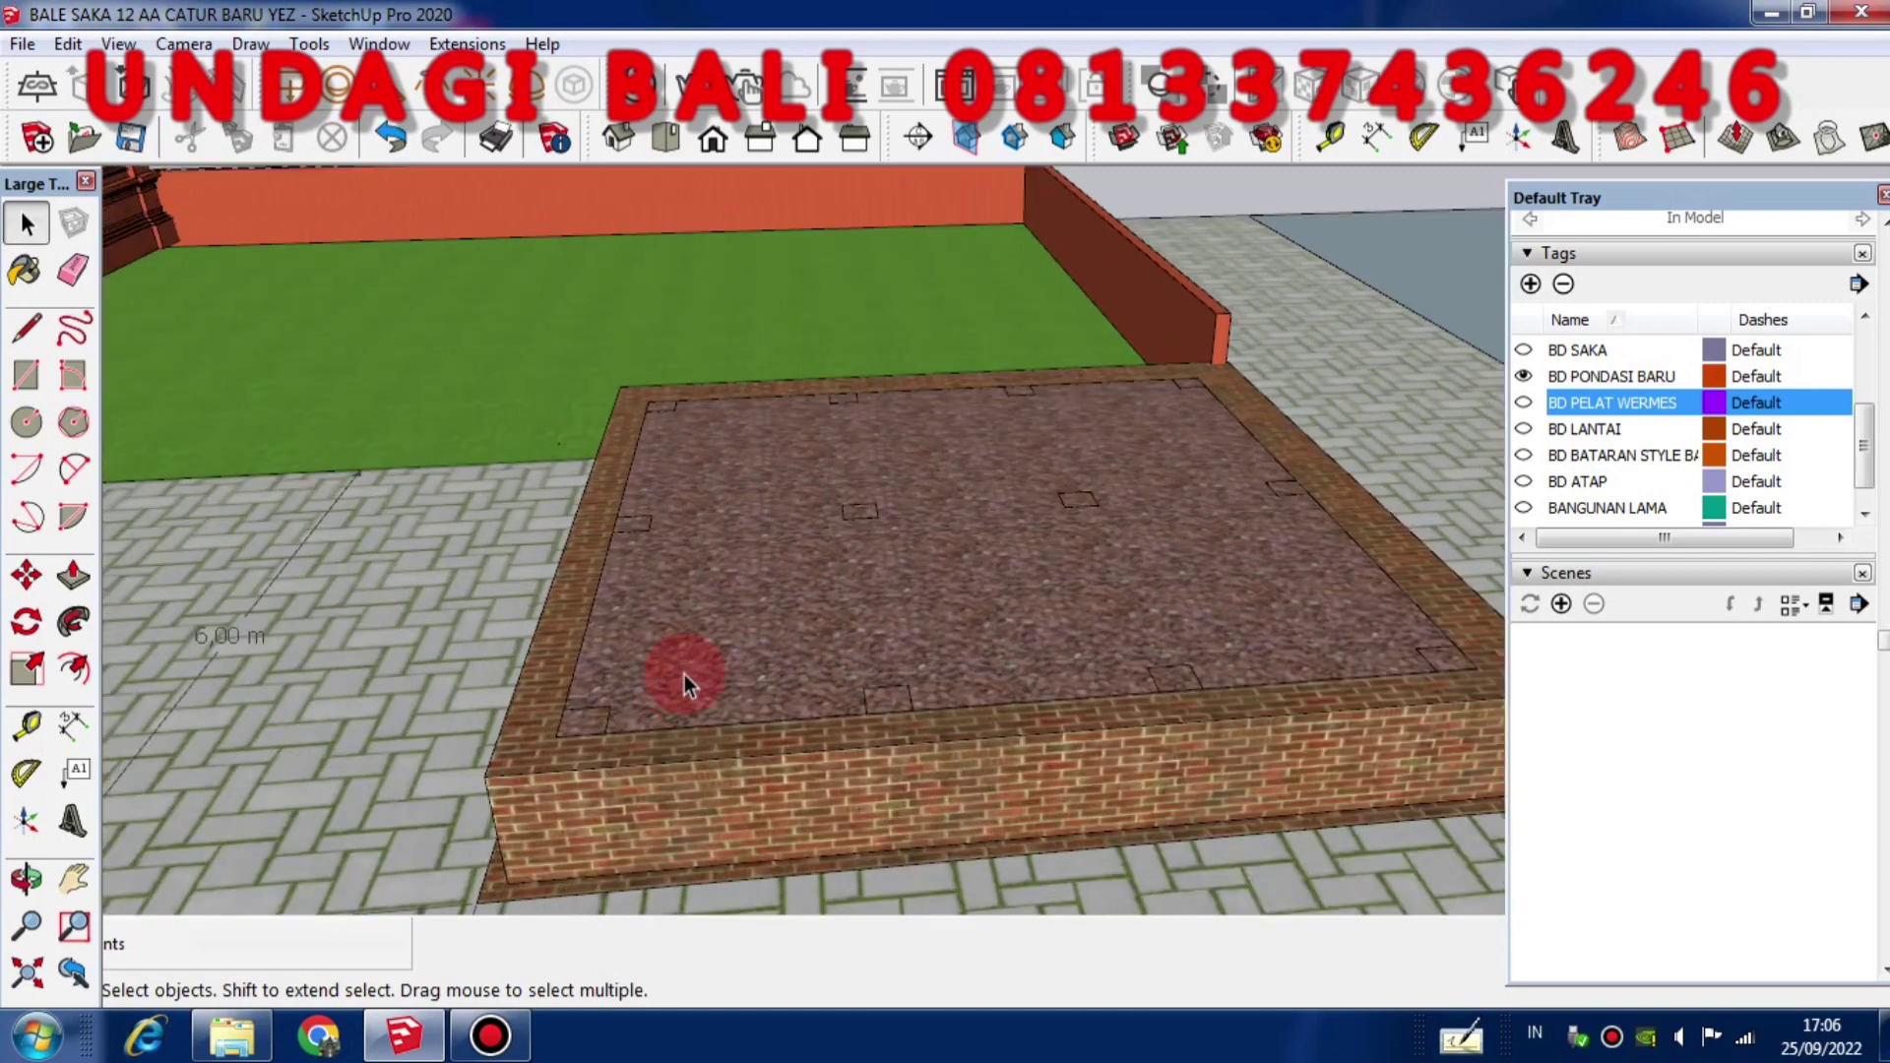
{"action": "middle_click_drag", "start_coordinate": [683, 675], "coordinate": [578, 683]}
{"action": "scroll", "coordinate": [755, 585], "scroll_direction": "up", "scroll_amount": 1}
{"action": "scroll", "coordinate": [685, 683], "scroll_direction": "down", "scroll_amount": 3}
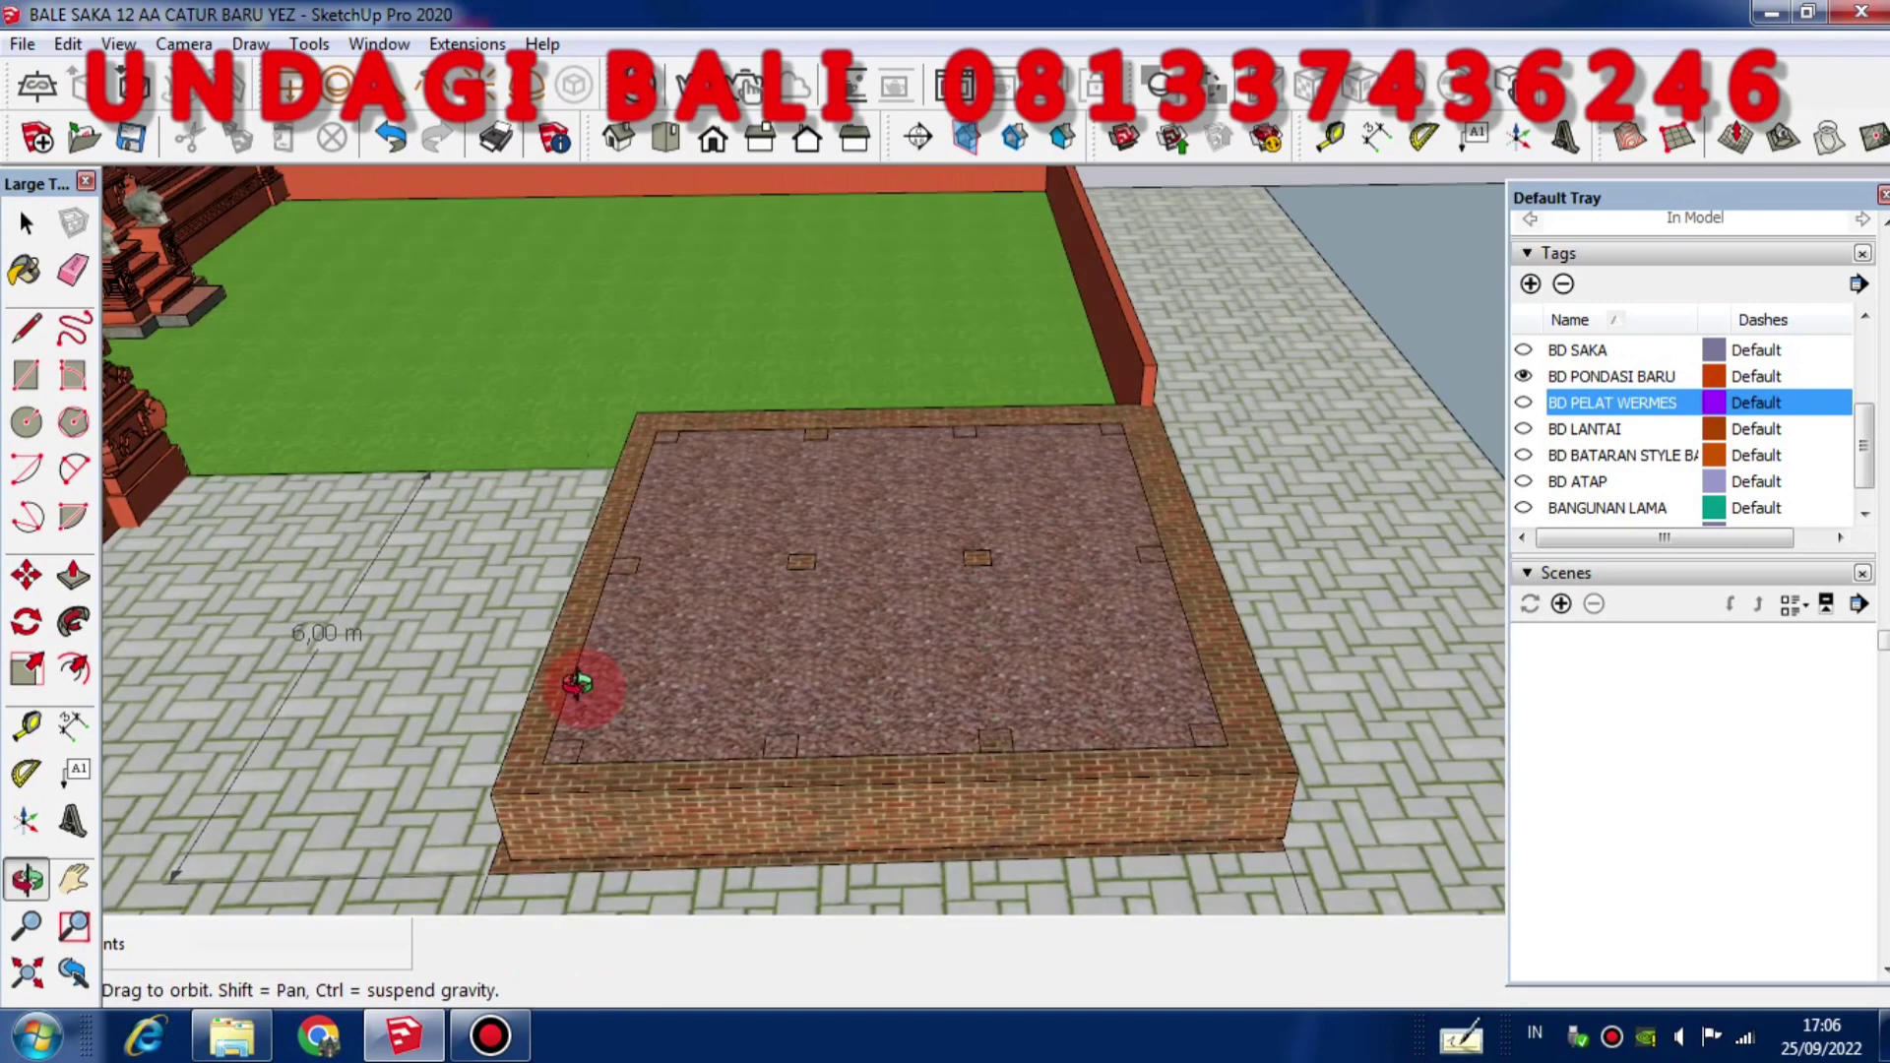
Show the BD PELAT WERMES tag and examine the slab's mesh grid and its edge on the brick walls
{"action": "left_click", "coordinate": [1524, 403]}
{"action": "middle_click_drag", "start_coordinate": [843, 662], "coordinate": [945, 571]}
{"action": "scroll", "coordinate": [770, 634], "scroll_direction": "up", "scroll_amount": 3}
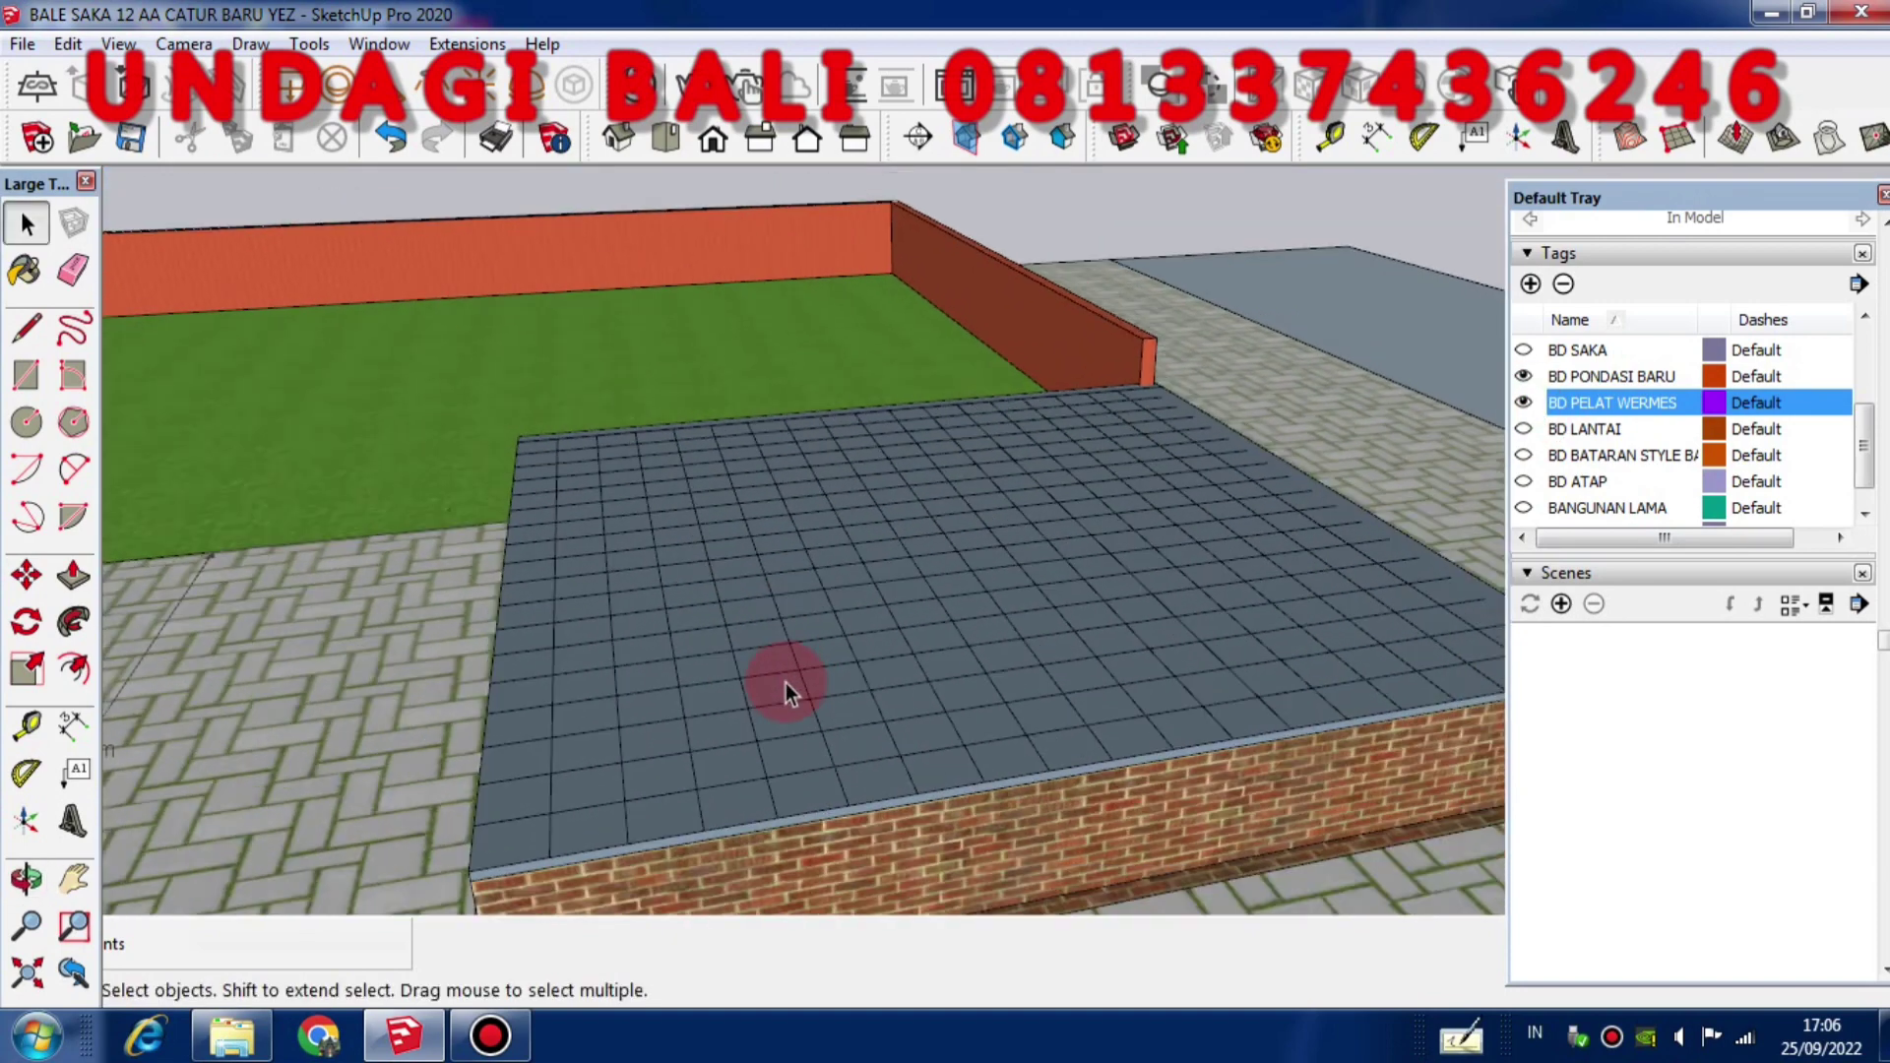
{"action": "scroll", "coordinate": [785, 684], "scroll_direction": "down", "scroll_amount": 1}
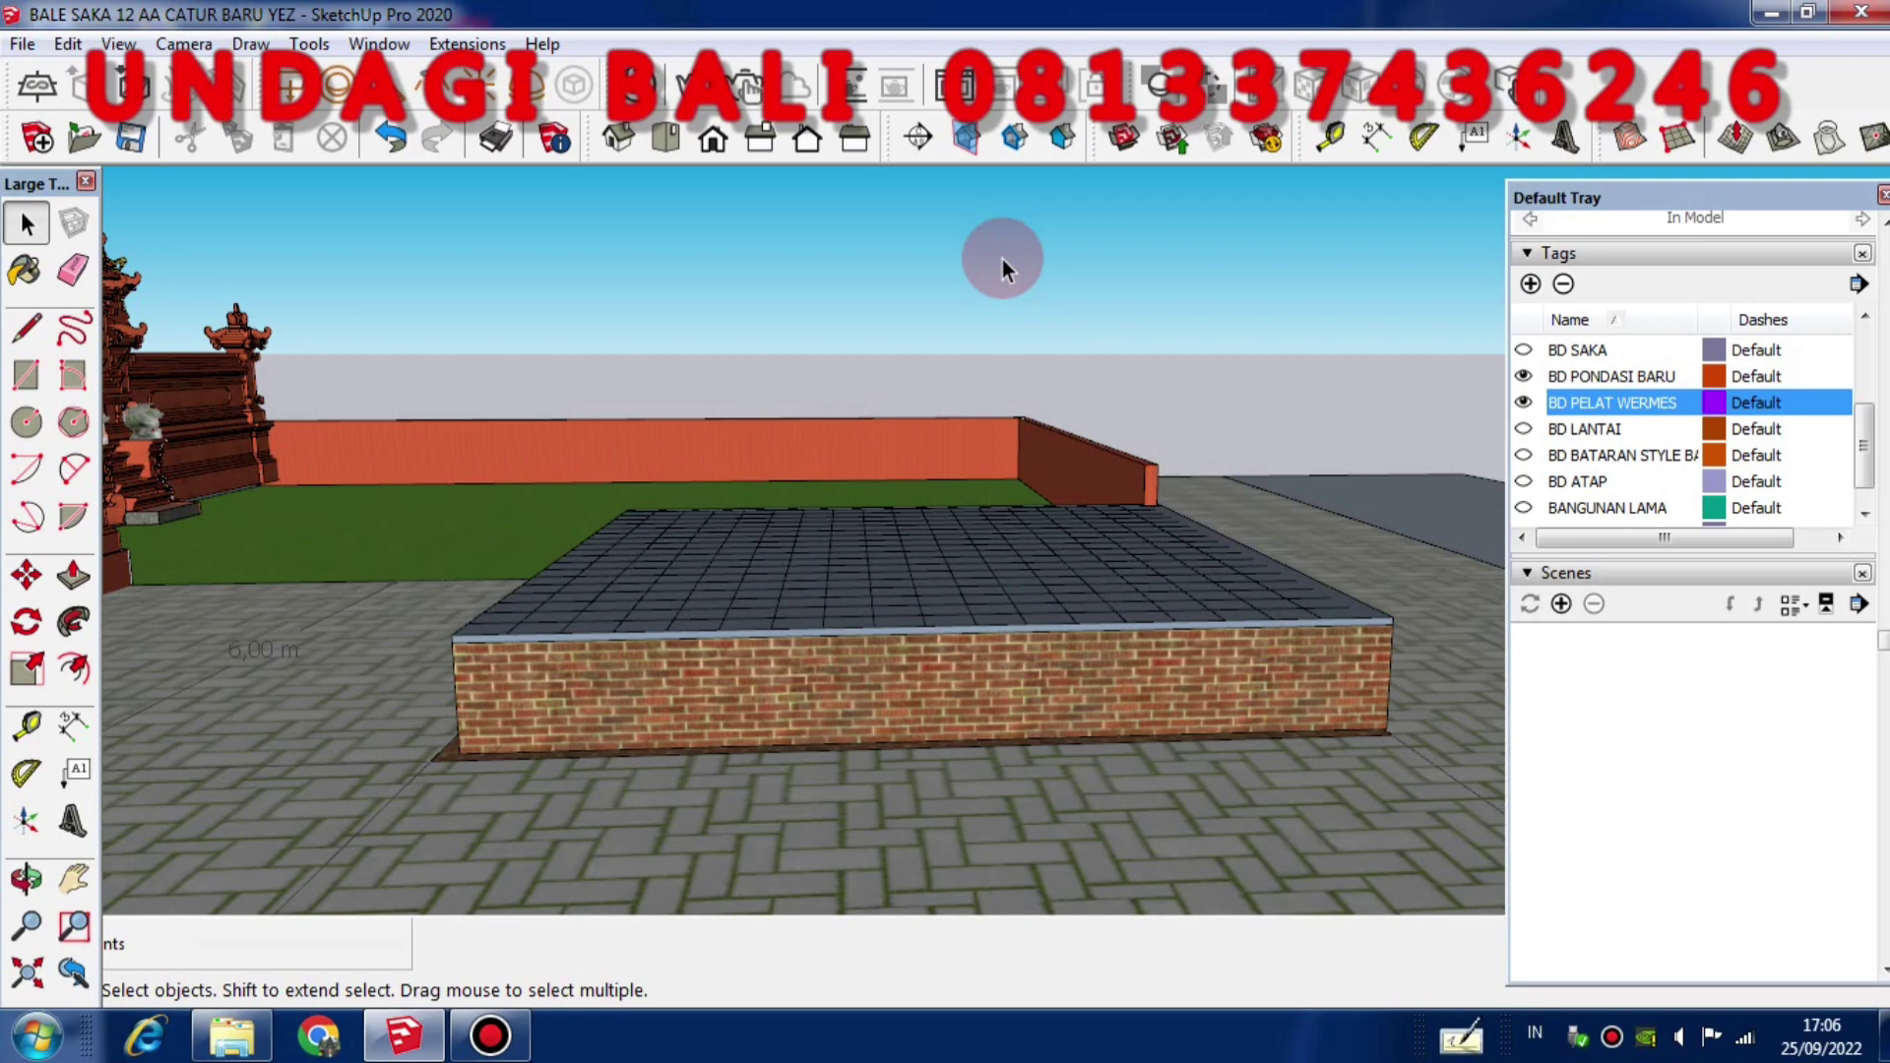
{"action": "middle_click_drag", "start_coordinate": [971, 367], "coordinate": [563, 829]}
{"action": "scroll", "coordinate": [564, 829], "scroll_direction": "up", "scroll_amount": 2}
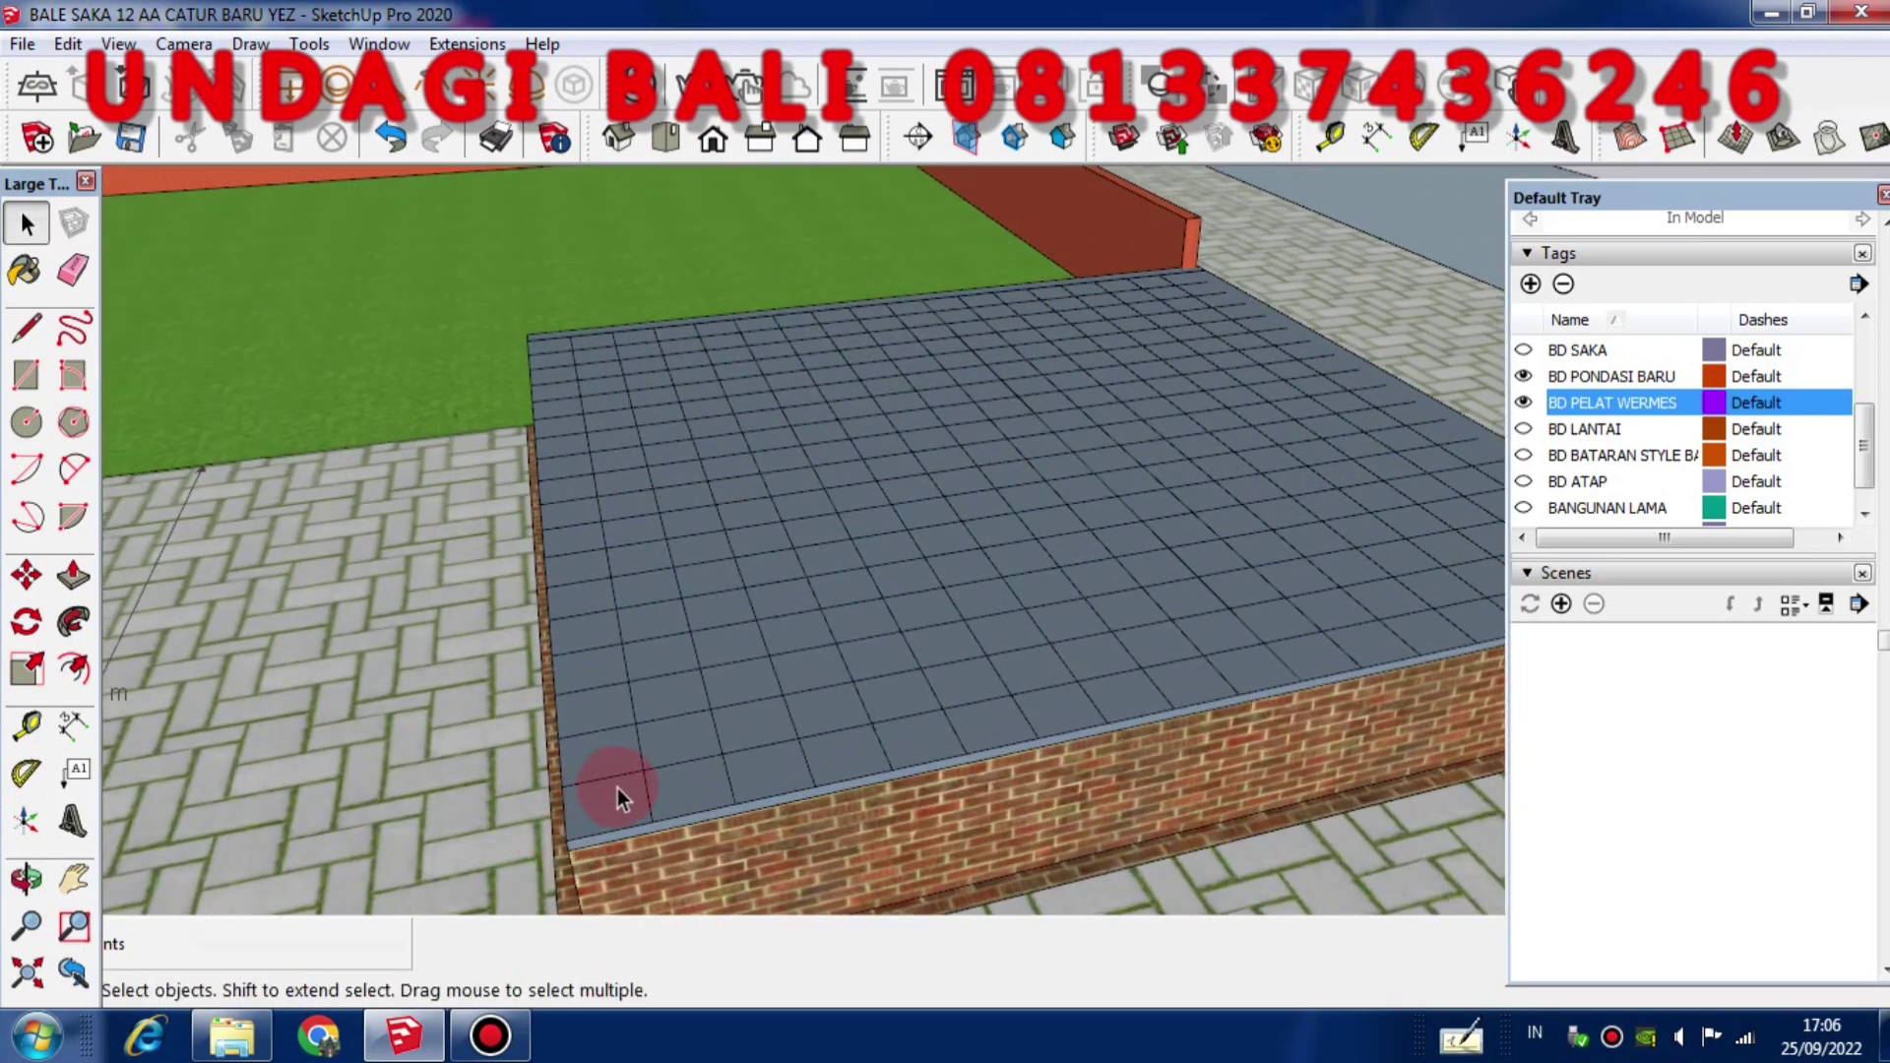
{"action": "scroll", "coordinate": [621, 811], "scroll_direction": "up", "scroll_amount": 2}
{"action": "scroll", "coordinate": [620, 811], "scroll_direction": "down", "scroll_amount": 2}
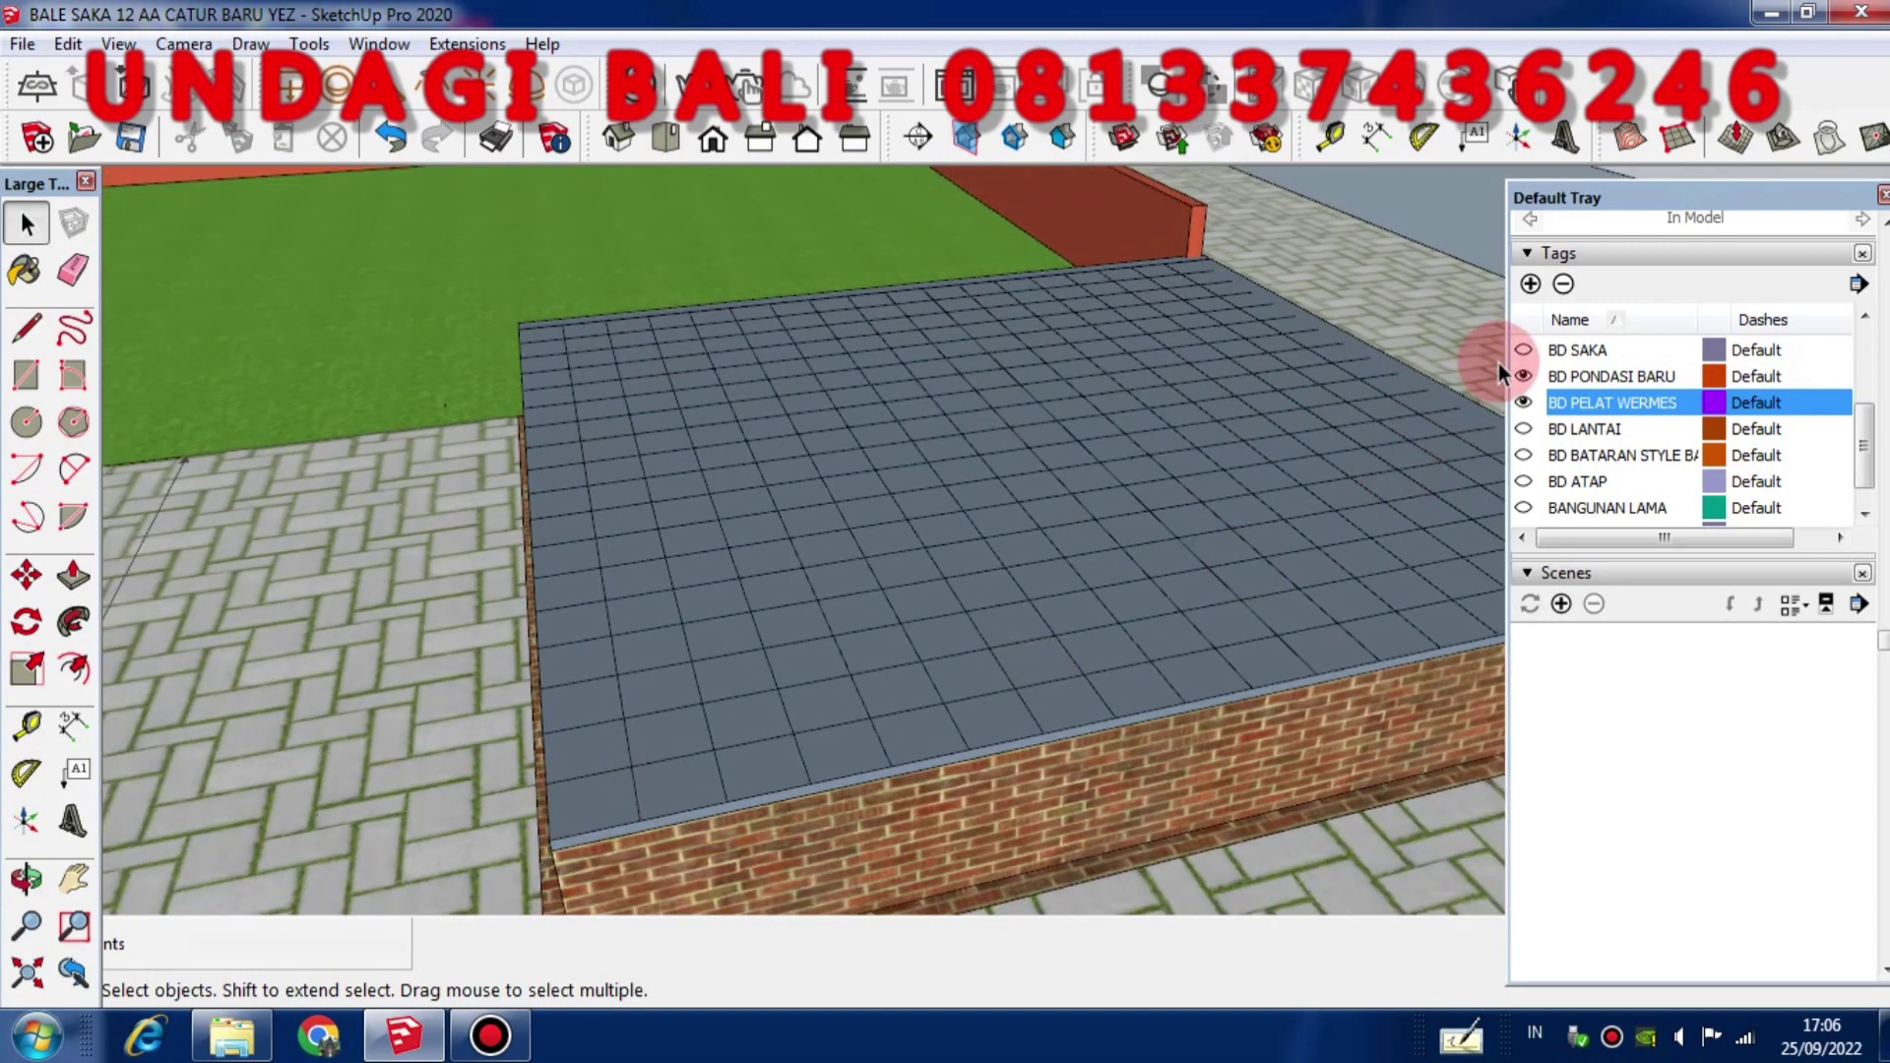
Hide and show the BD PELAT WERMES tag again to compare fill and slab, and inspect the slab from above and along its edge
{"action": "left_click", "coordinate": [1523, 403]}
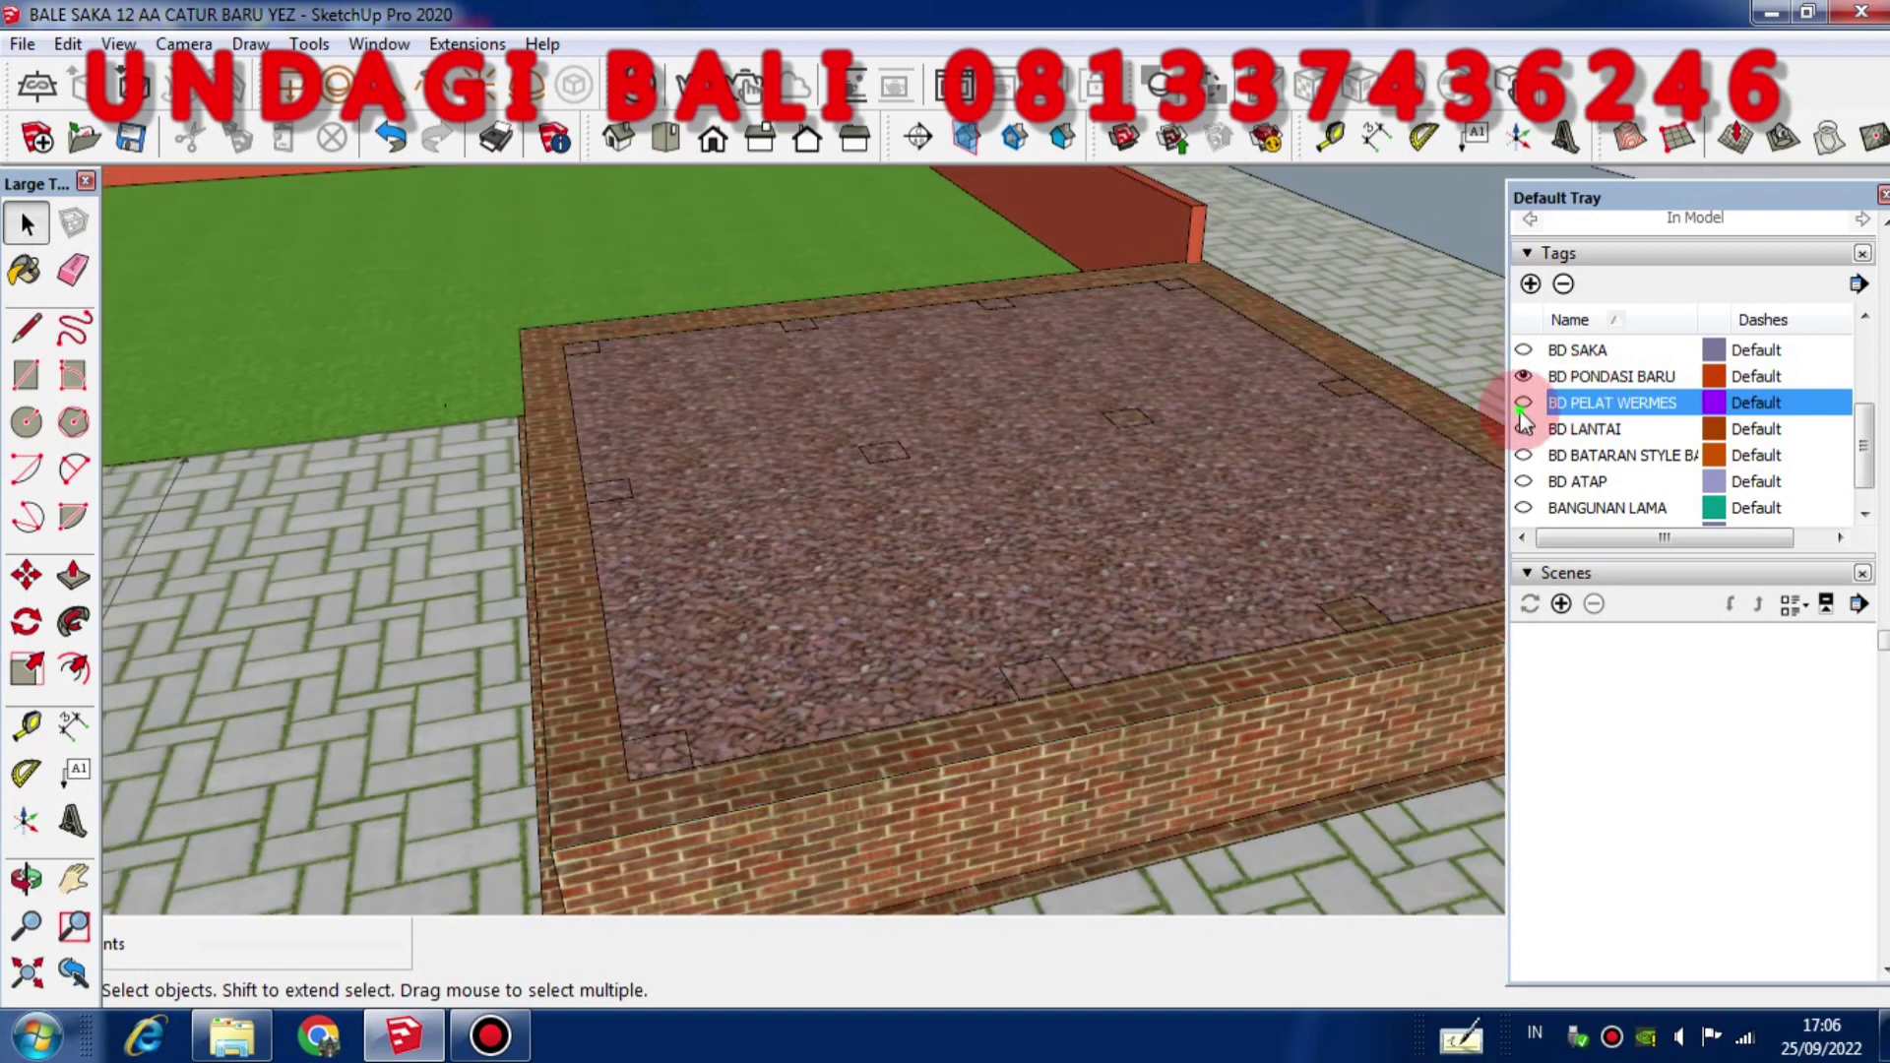
{"action": "left_click", "coordinate": [1523, 402]}
{"action": "mouse_move", "coordinate": [262, 844]}
{"action": "middle_mouse_down"}
{"action": "mouse_move", "coordinate": [215, 738]}
{"action": "mouse_move", "coordinate": [457, 660]}
{"action": "mouse_move", "coordinate": [316, 751]}
{"action": "mouse_move", "coordinate": [274, 873]}
{"action": "mouse_move", "coordinate": [388, 611]}
{"action": "mouse_move", "coordinate": [763, 664]}
{"action": "mouse_move", "coordinate": [329, 751]}
{"action": "mouse_move", "coordinate": [1235, 603]}
{"action": "mouse_move", "coordinate": [962, 662]}
{"action": "mouse_move", "coordinate": [444, 675]}
{"action": "mouse_move", "coordinate": [844, 726]}
{"action": "mouse_move", "coordinate": [895, 456]}
{"action": "mouse_move", "coordinate": [987, 589]}
{"action": "mouse_move", "coordinate": [590, 515]}
{"action": "mouse_move", "coordinate": [701, 578]}
{"action": "mouse_move", "coordinate": [1089, 591]}
{"action": "mouse_move", "coordinate": [1056, 852]}
{"action": "mouse_move", "coordinate": [624, 898]}
{"action": "mouse_move", "coordinate": [355, 818]}
{"action": "middle_mouse_up"}
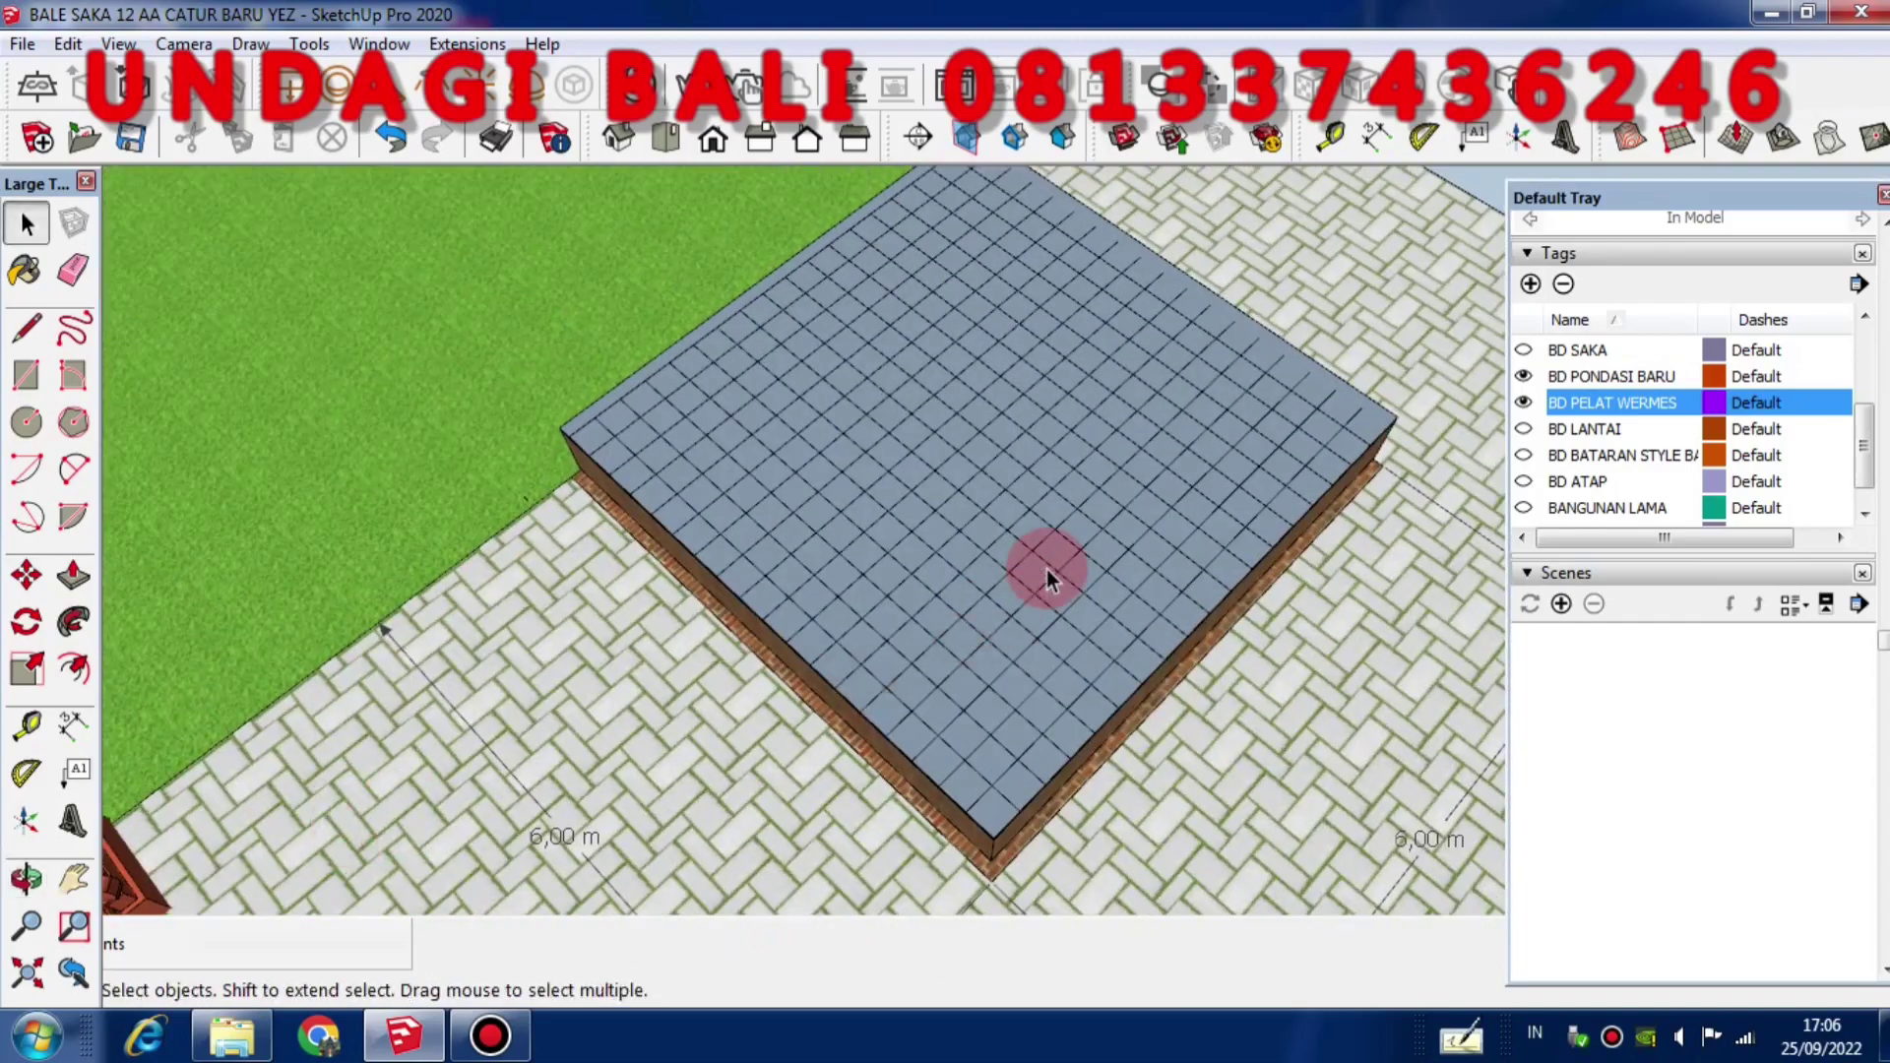
{"action": "middle_click_drag", "start_coordinate": [1255, 552], "coordinate": [975, 548]}
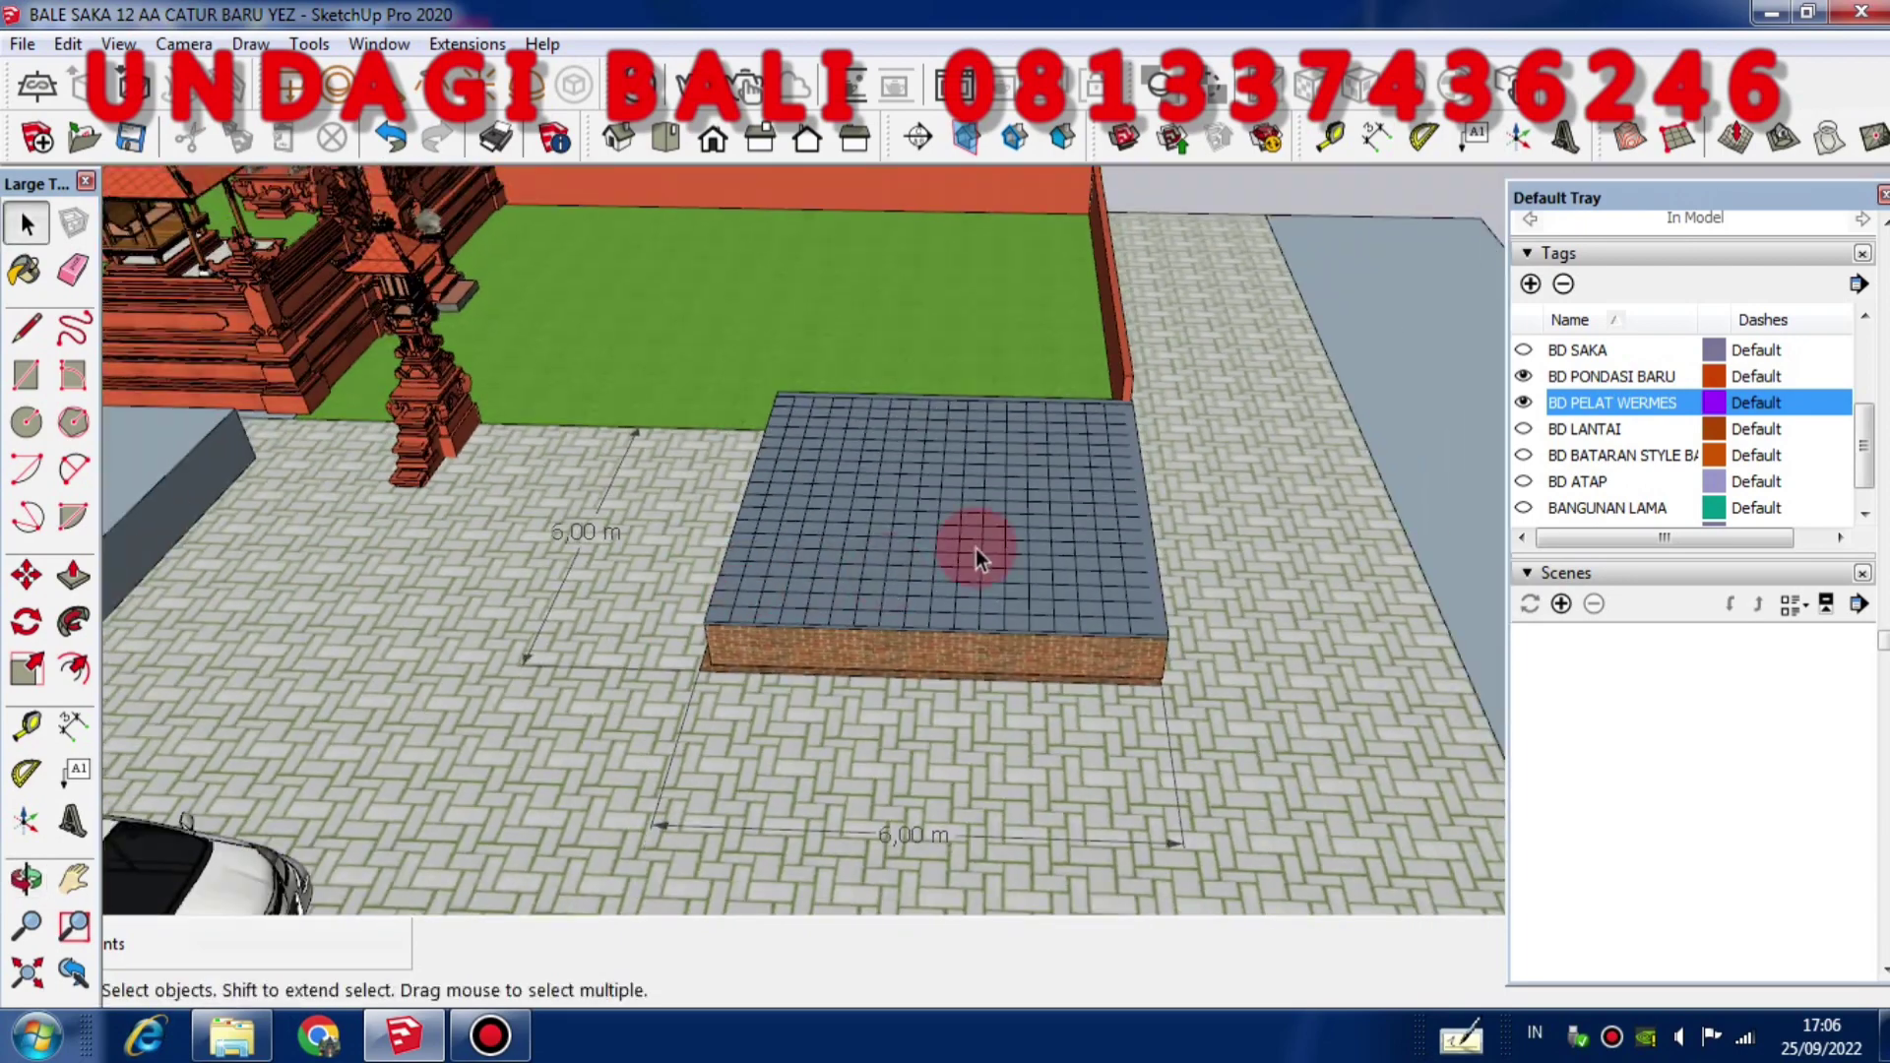
{"action": "scroll", "coordinate": [973, 571], "scroll_direction": "up", "scroll_amount": 2}
{"action": "middle_click_drag", "start_coordinate": [948, 675], "coordinate": [995, 551]}
{"action": "scroll", "coordinate": [1215, 699], "scroll_direction": "up", "scroll_amount": 2}
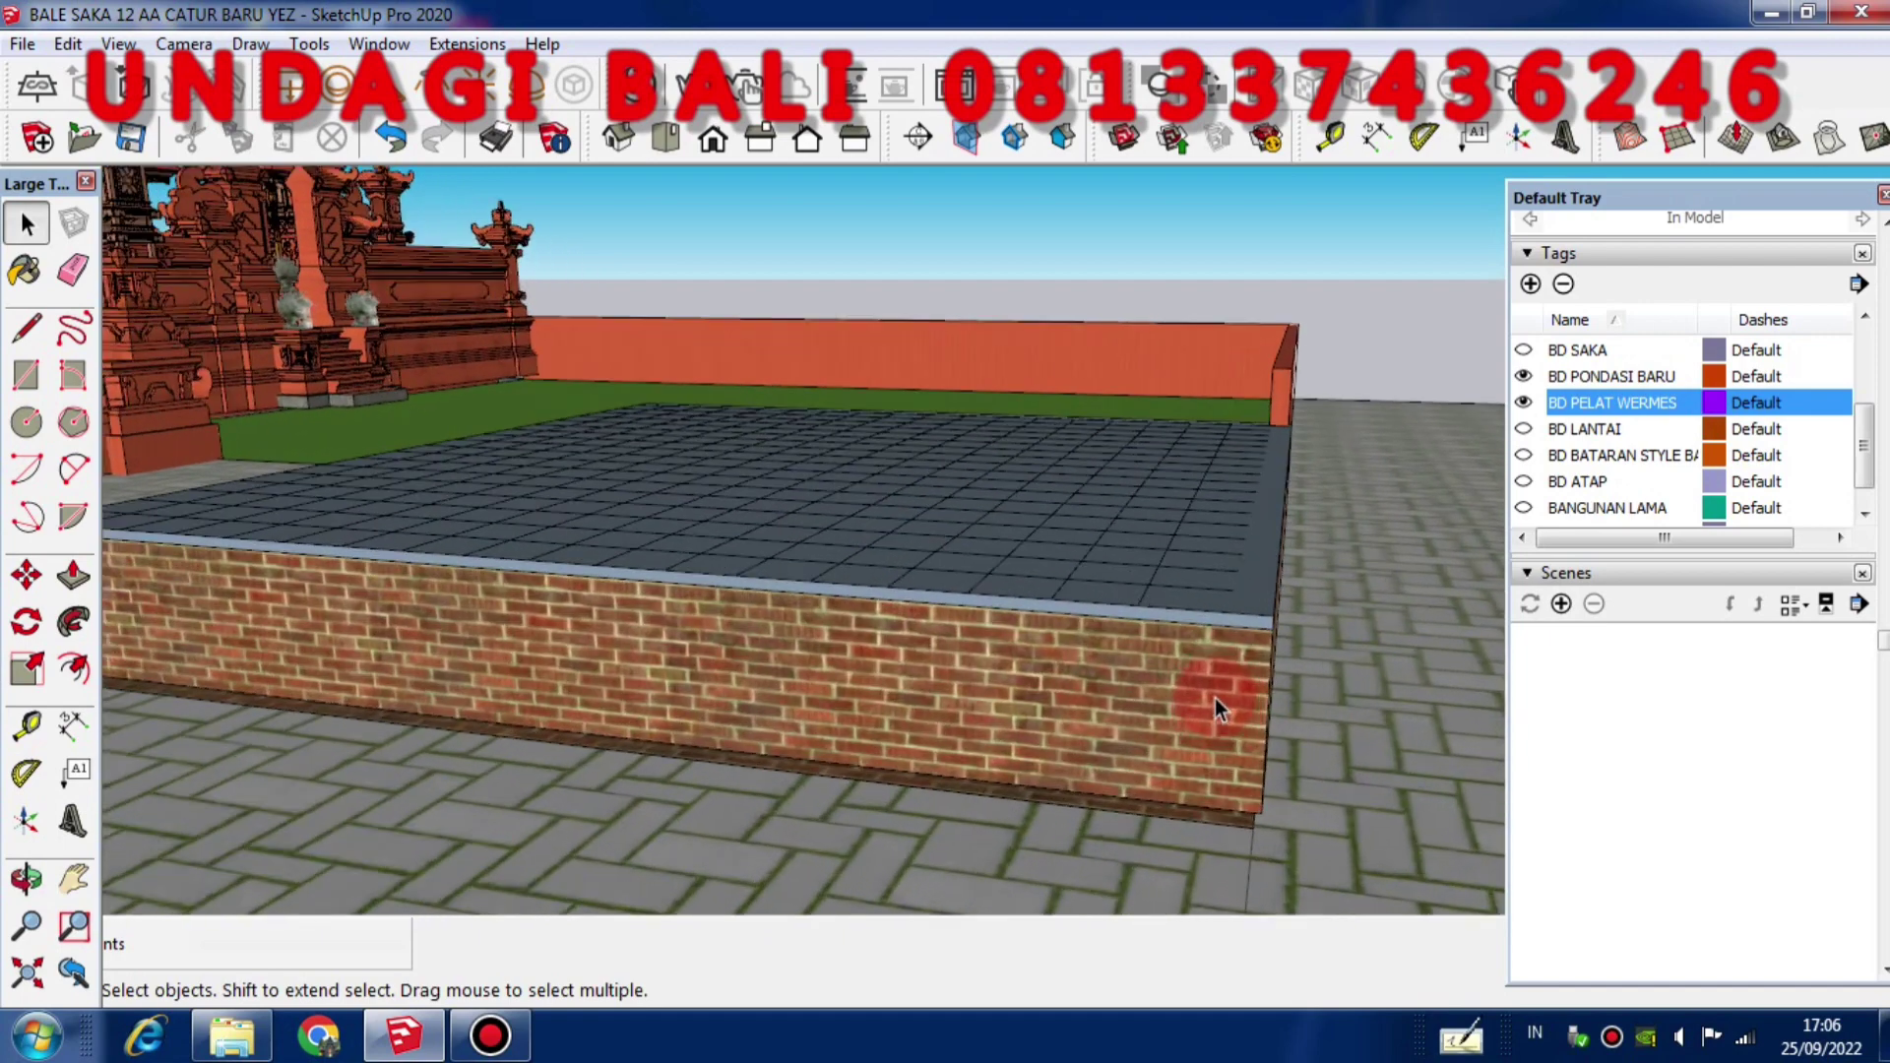
Show the BD LANTAI tag to add the tiled floor on the slab, and view it from above and from a corner
{"action": "left_click", "coordinate": [1524, 431]}
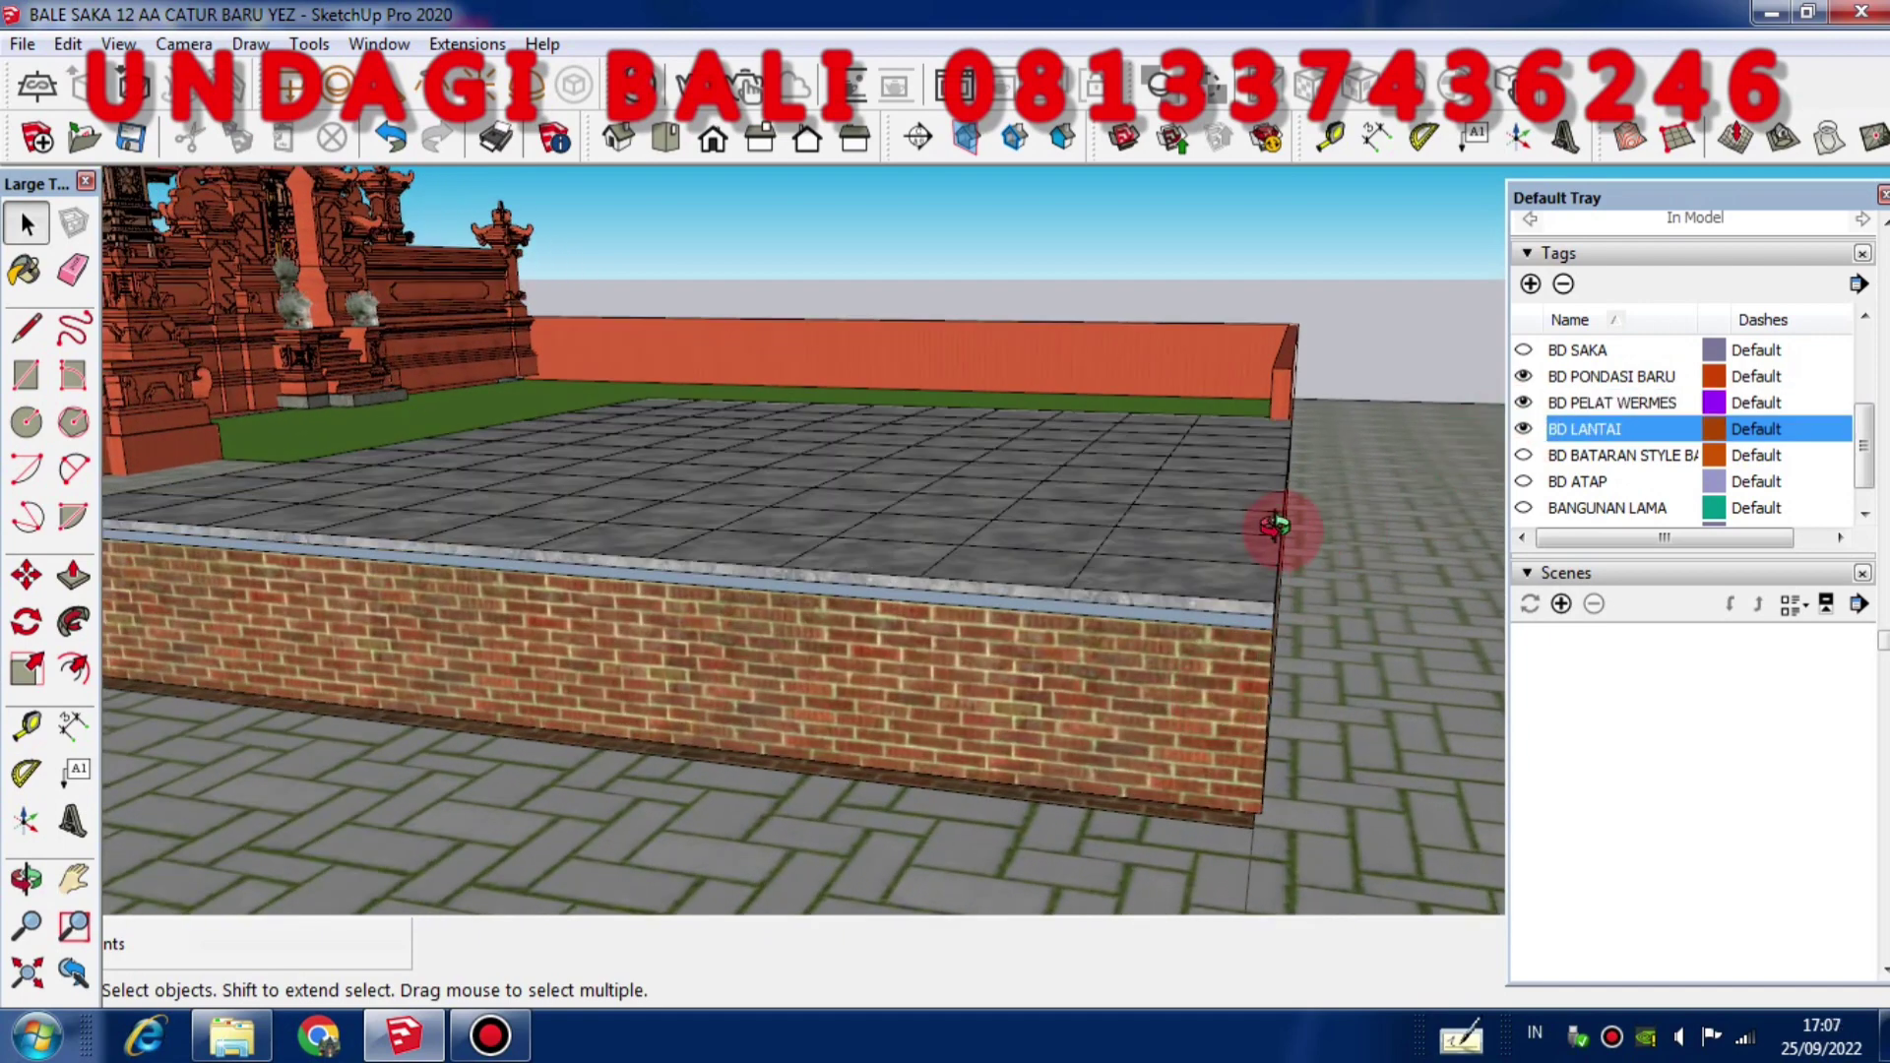
{"action": "middle_click_drag", "start_coordinate": [1279, 524], "coordinate": [1358, 831]}
{"action": "scroll", "coordinate": [1068, 522], "scroll_direction": "down", "scroll_amount": 2}
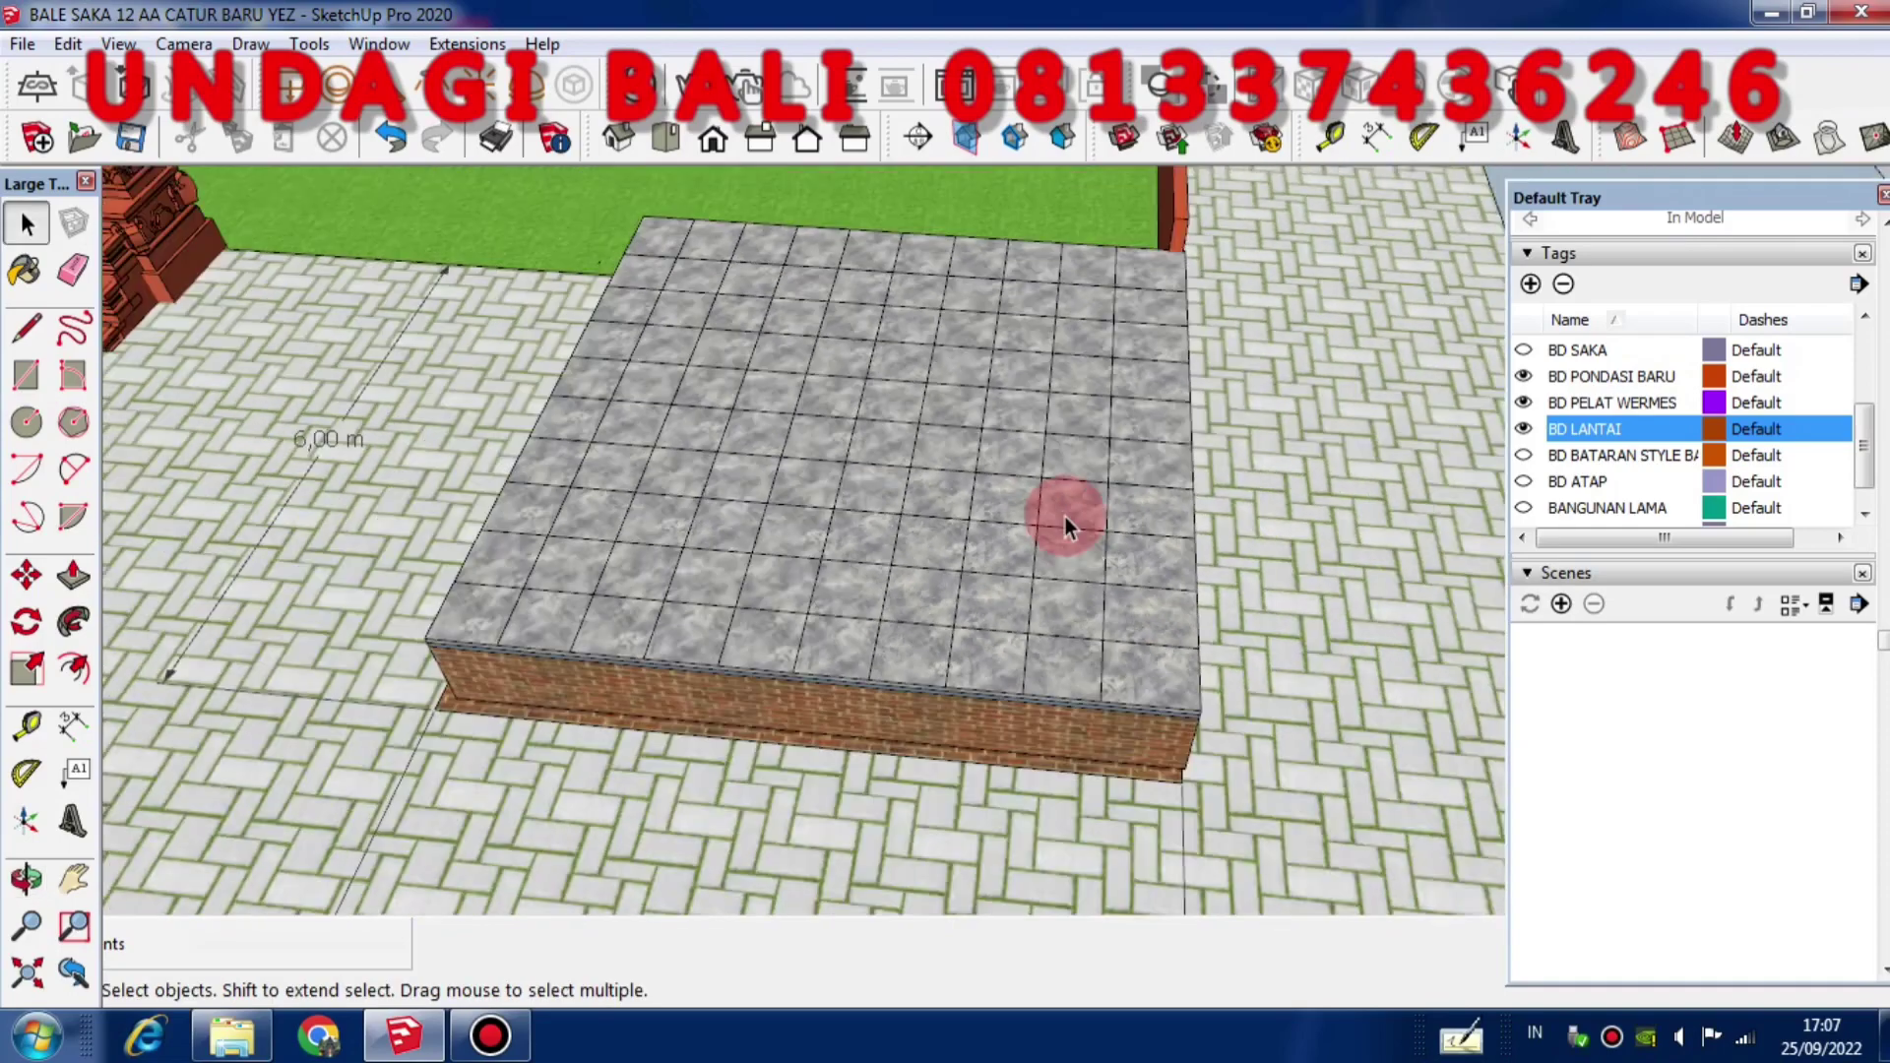
{"action": "middle_click_drag", "start_coordinate": [899, 528], "coordinate": [1392, 351]}
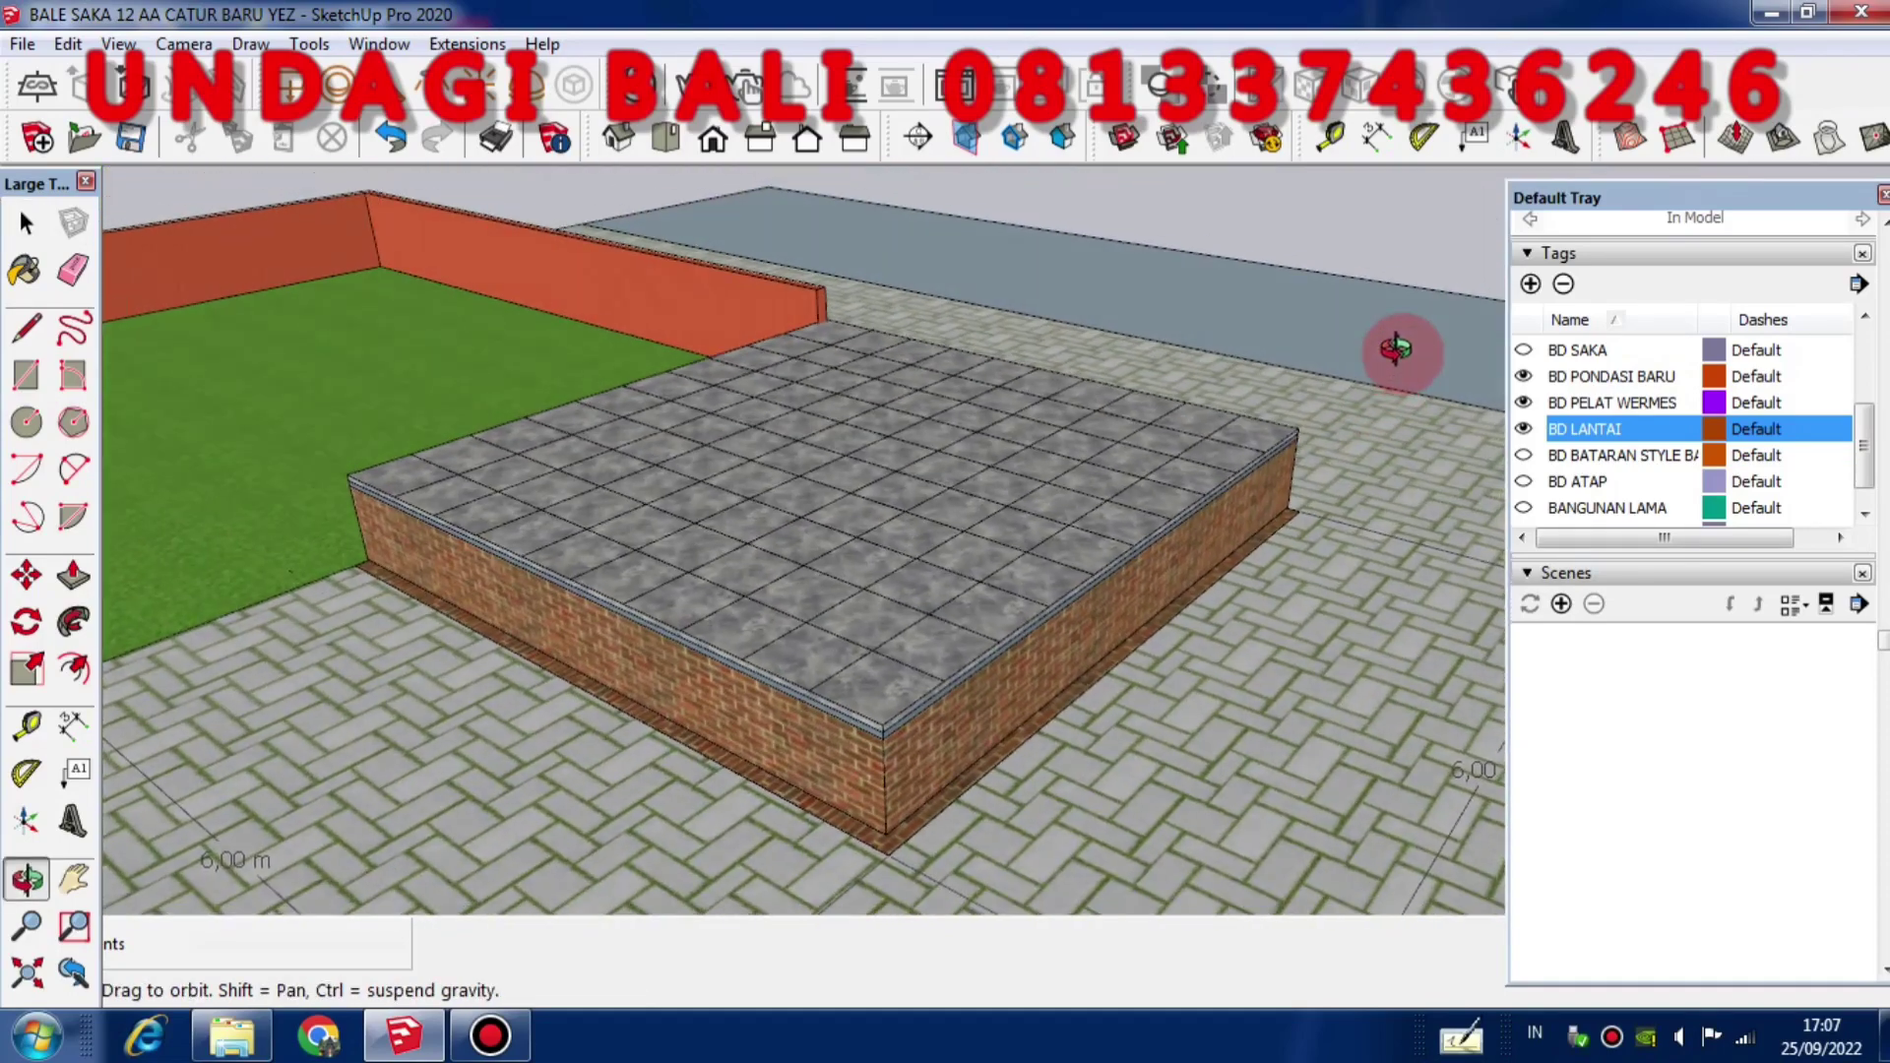
Examine the floor tiles, their edge above the slab and the front corner of the brick wall
{"action": "key", "text": "space"}
{"action": "scroll", "coordinate": [559, 673], "scroll_direction": "up", "scroll_amount": 3}
{"action": "scroll", "coordinate": [738, 434], "scroll_direction": "down", "scroll_amount": 3}
{"action": "middle_click_drag", "start_coordinate": [739, 435], "coordinate": [498, 548]}
{"action": "scroll", "coordinate": [410, 605], "scroll_direction": "down", "scroll_amount": 2}
{"action": "scroll", "coordinate": [971, 542], "scroll_direction": "up", "scroll_amount": 3}
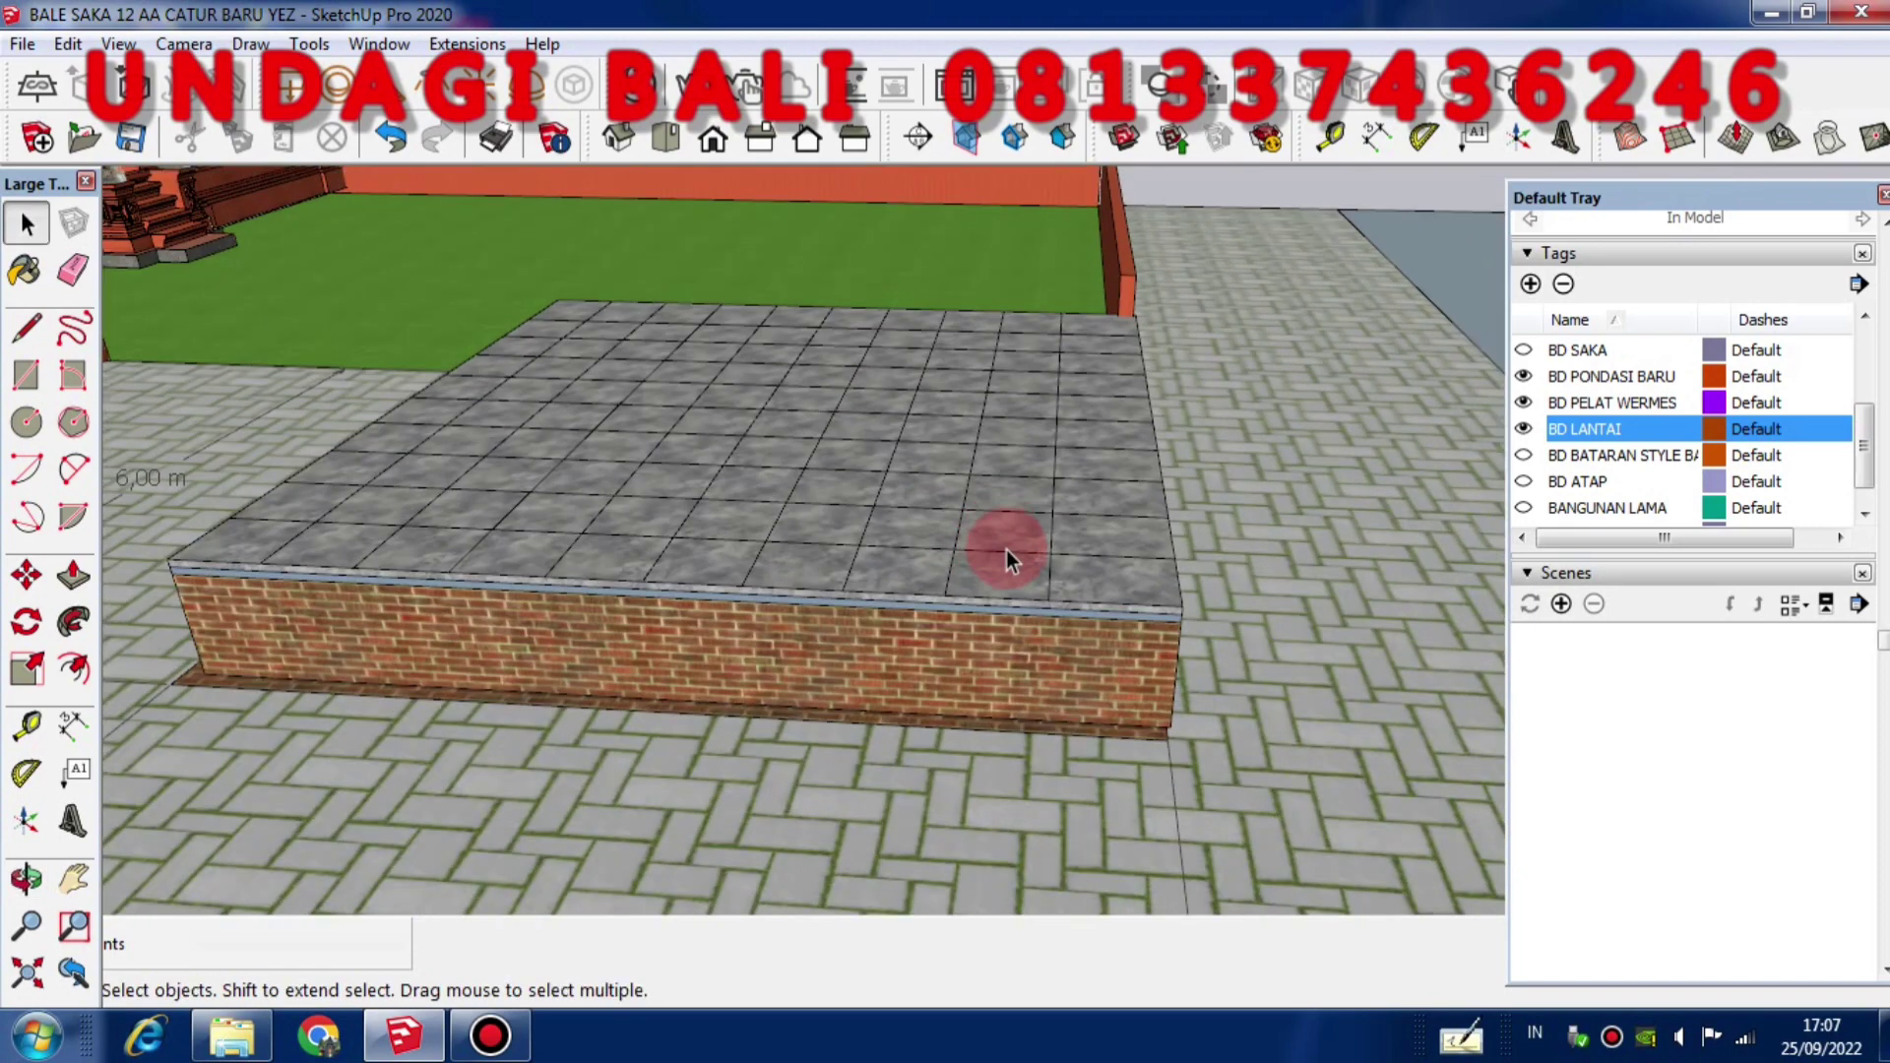
{"action": "scroll", "coordinate": [1046, 618], "scroll_direction": "down", "scroll_amount": 3}
{"action": "middle_click_drag", "start_coordinate": [1046, 618], "coordinate": [1072, 669]}
{"action": "scroll", "coordinate": [1072, 669], "scroll_direction": "up", "scroll_amount": 3}
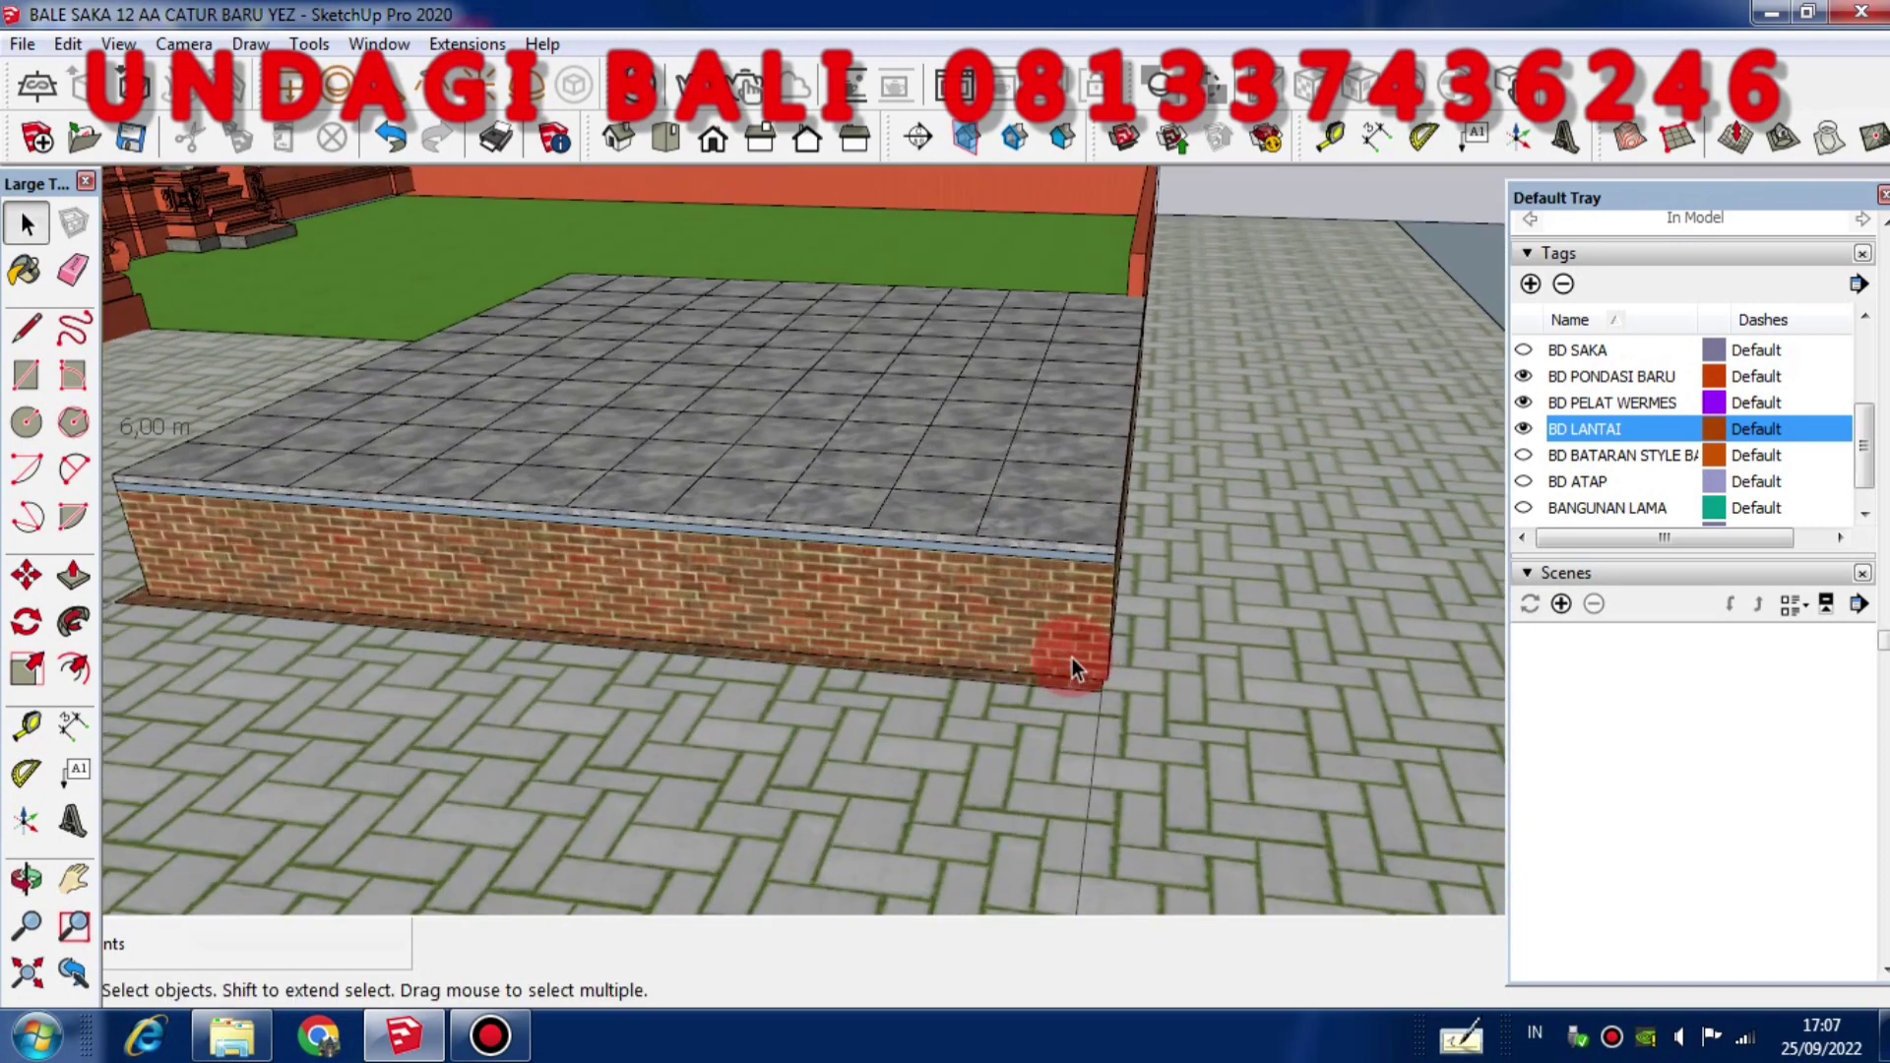
Dimension the platform's full height at the front corner, from the floor's top edge to the base of the brick wall, beside the platform
{"action": "left_click", "coordinate": [73, 576]}
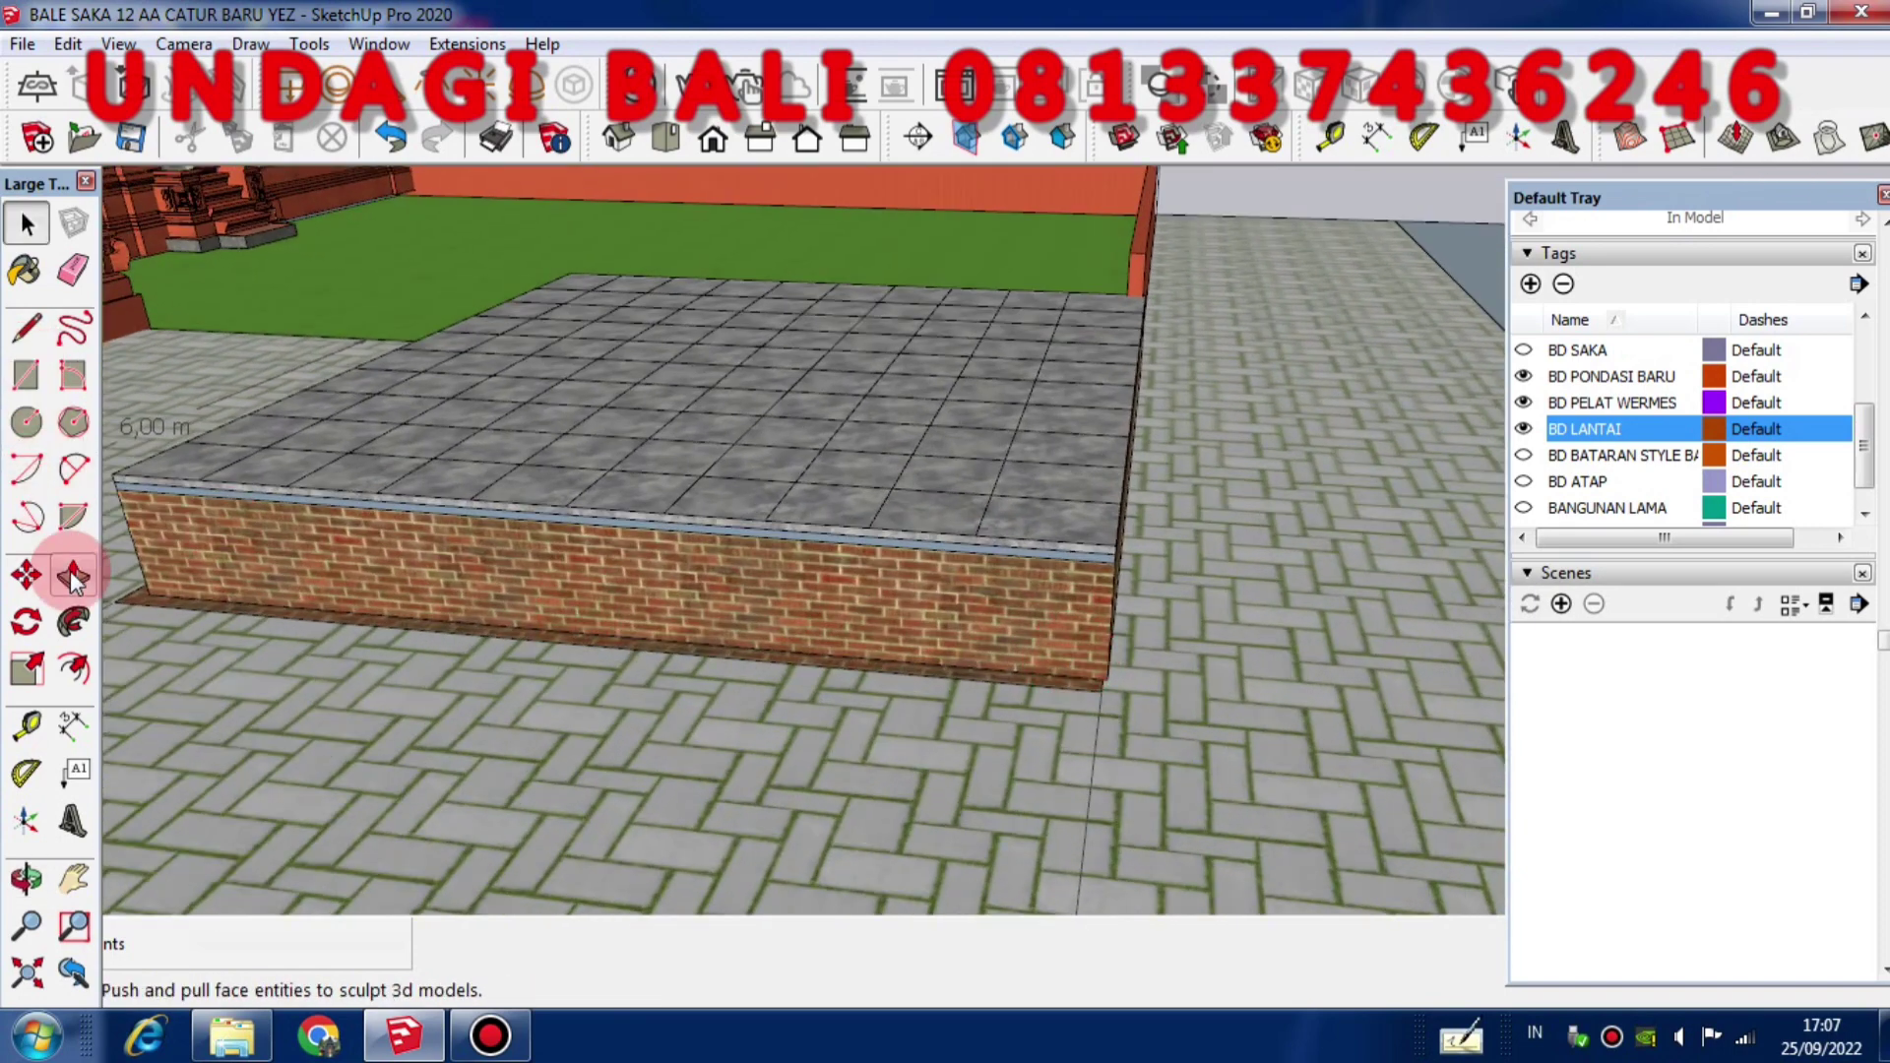
{"action": "left_click", "coordinate": [74, 726]}
{"action": "middle_click_drag", "start_coordinate": [754, 723], "coordinate": [753, 670]}
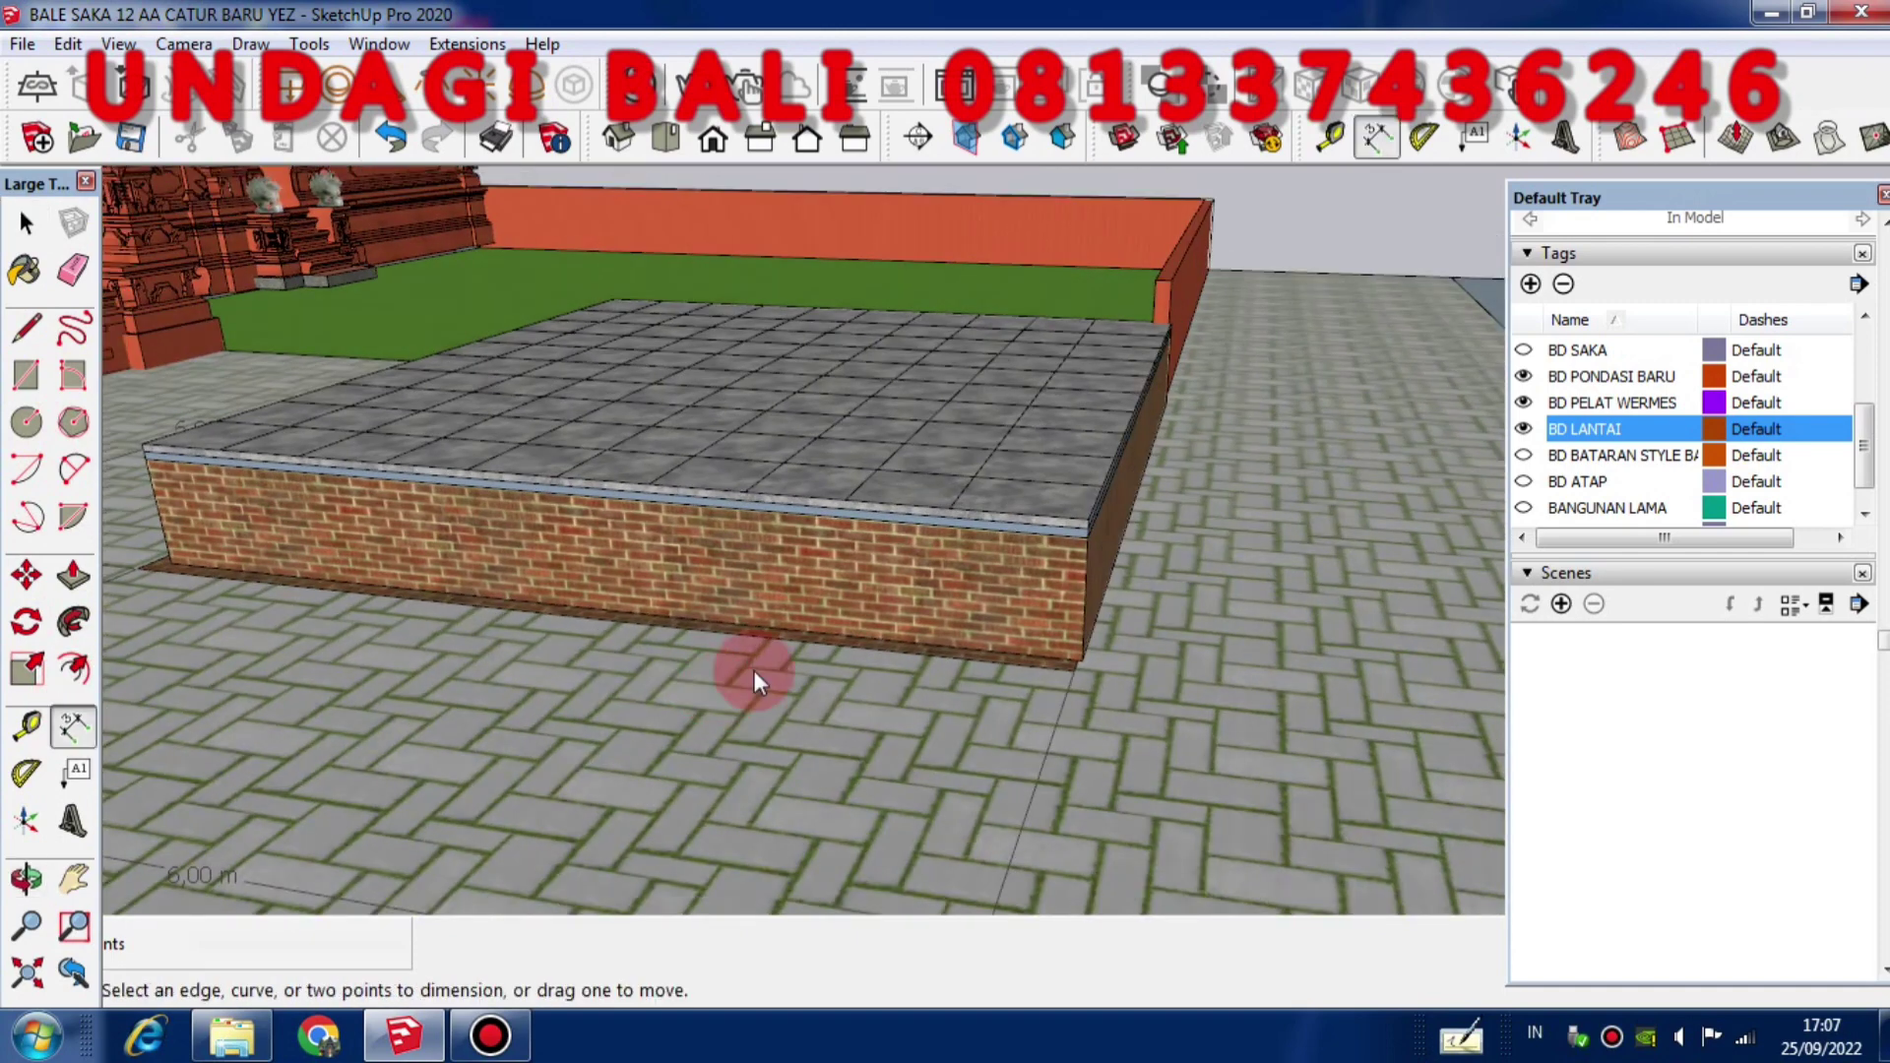
{"action": "left_click", "coordinate": [1087, 519]}
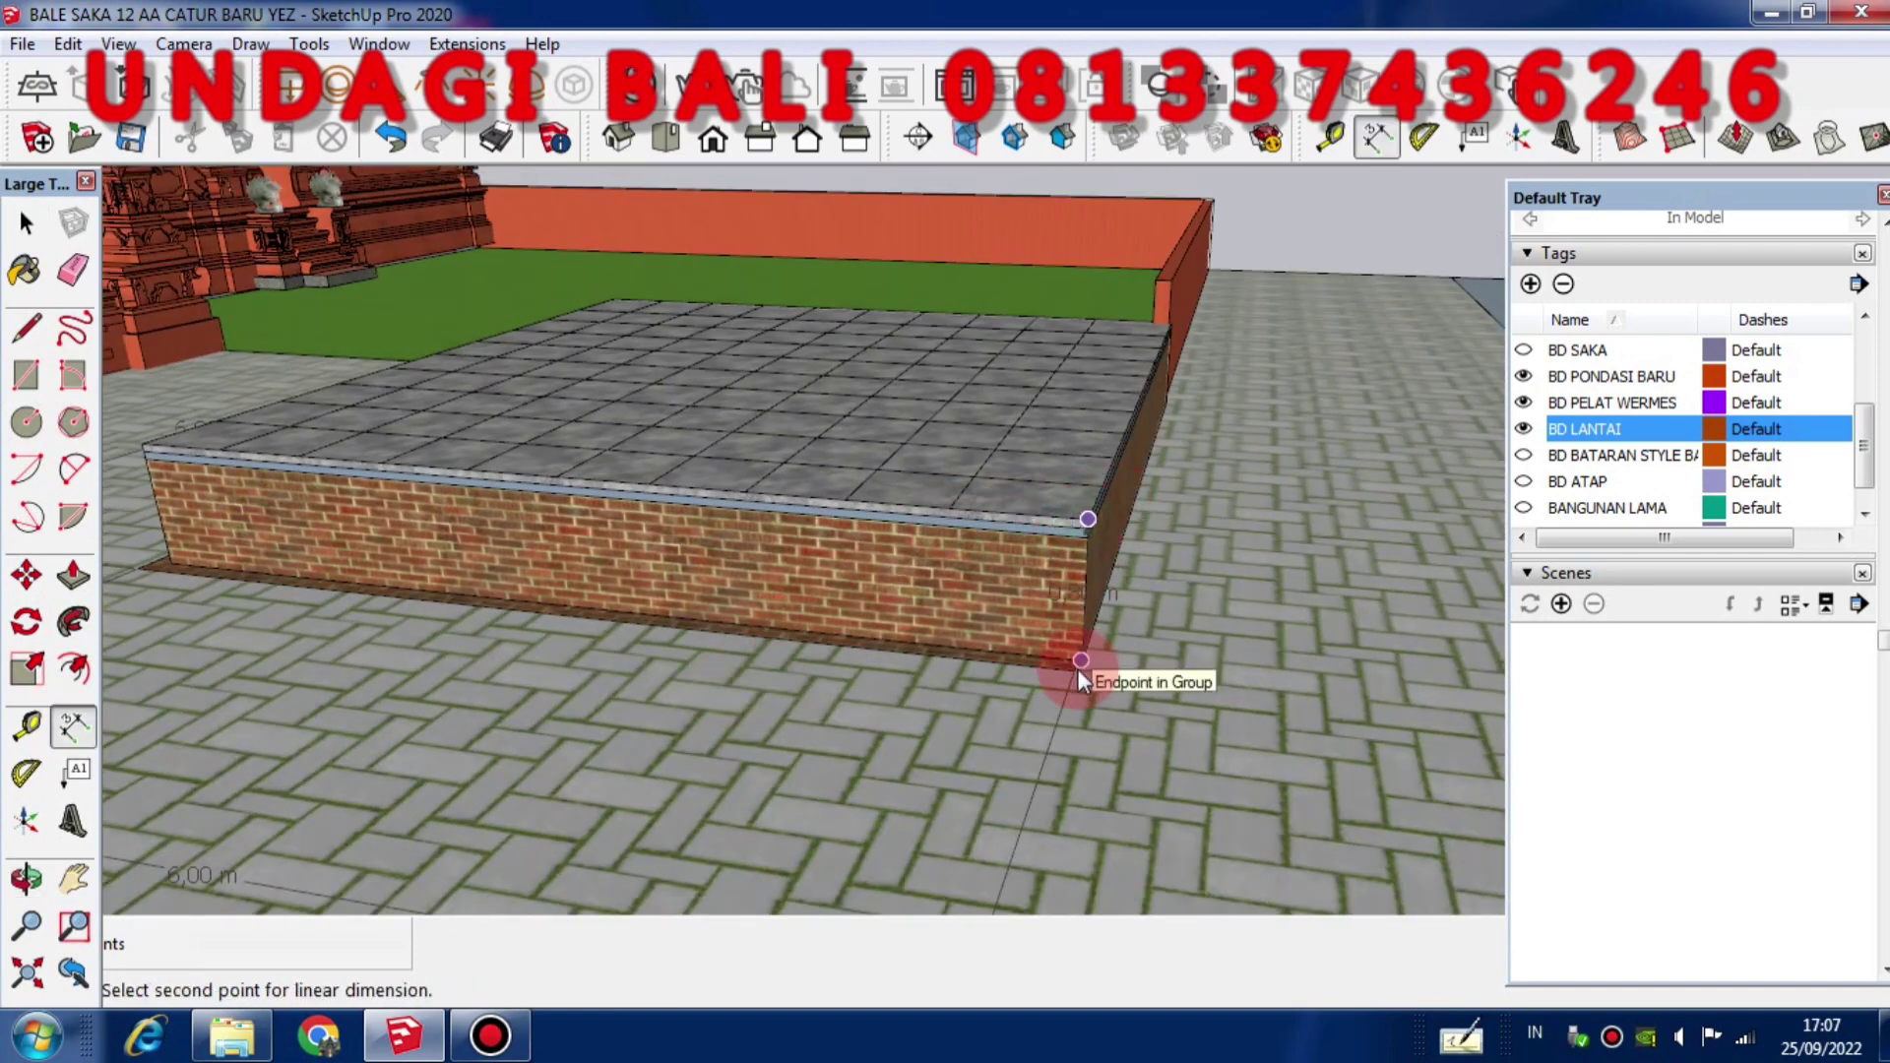
{"action": "scroll", "coordinate": [1077, 670], "scroll_direction": "up", "scroll_amount": 5}
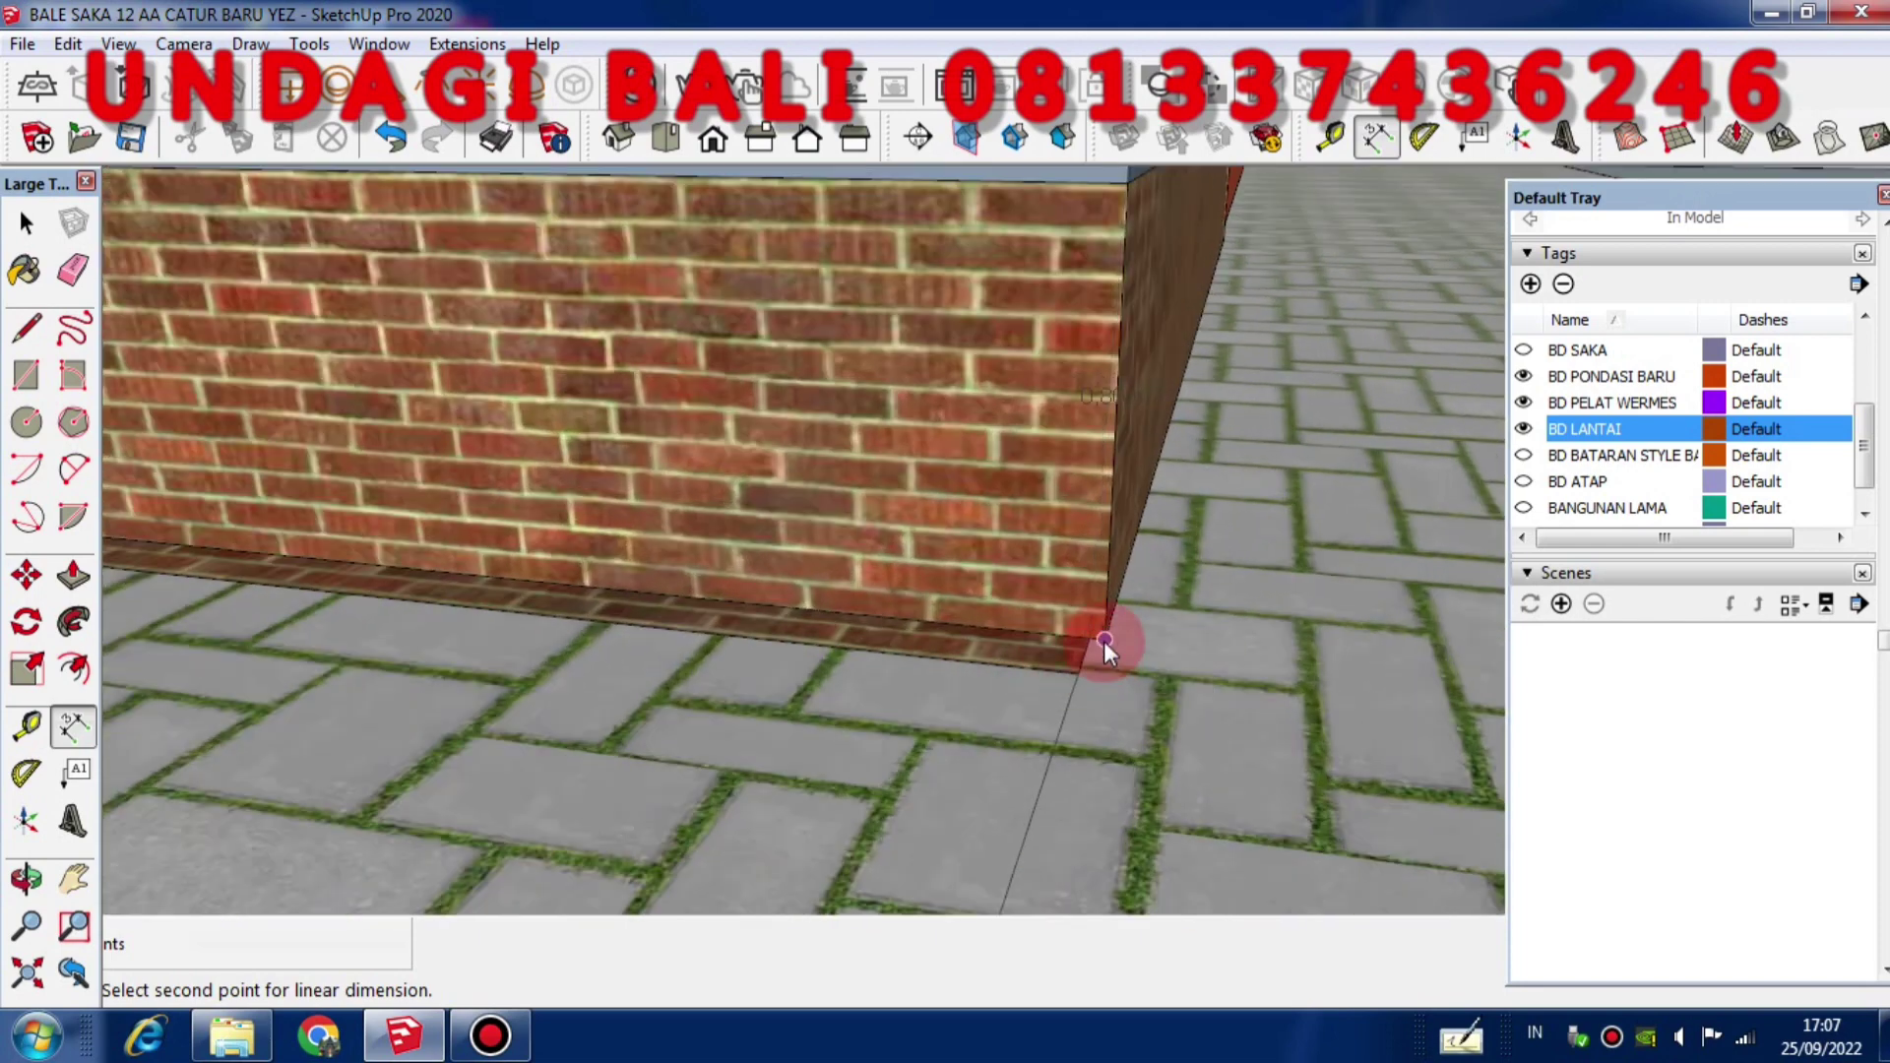
{"action": "left_click", "coordinate": [1102, 641]}
{"action": "scroll", "coordinate": [1071, 629], "scroll_direction": "down", "scroll_amount": 4}
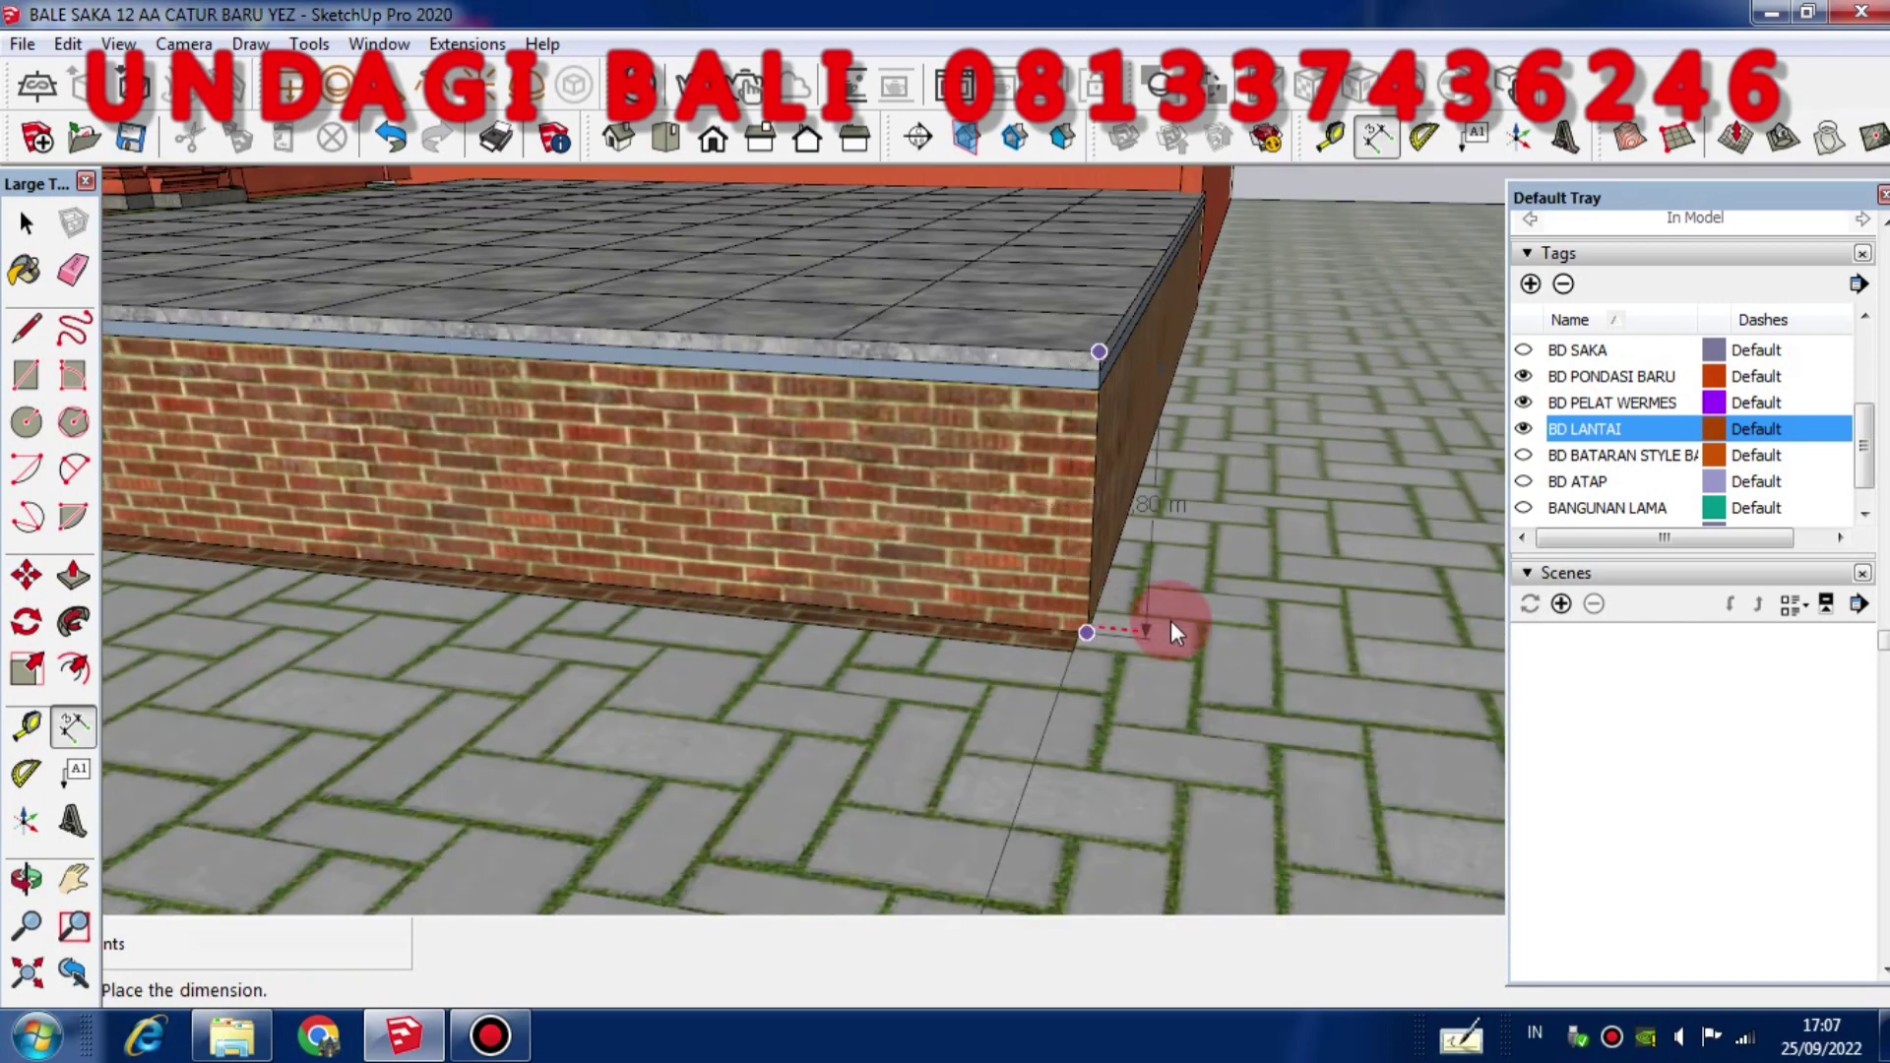
{"action": "left_click", "coordinate": [1422, 641]}
{"action": "scroll", "coordinate": [991, 668], "scroll_direction": "down", "scroll_amount": 3}
{"action": "middle_click_drag", "start_coordinate": [991, 668], "coordinate": [1328, 554]}
{"action": "scroll", "coordinate": [1254, 542], "scroll_direction": "up", "scroll_amount": 4}
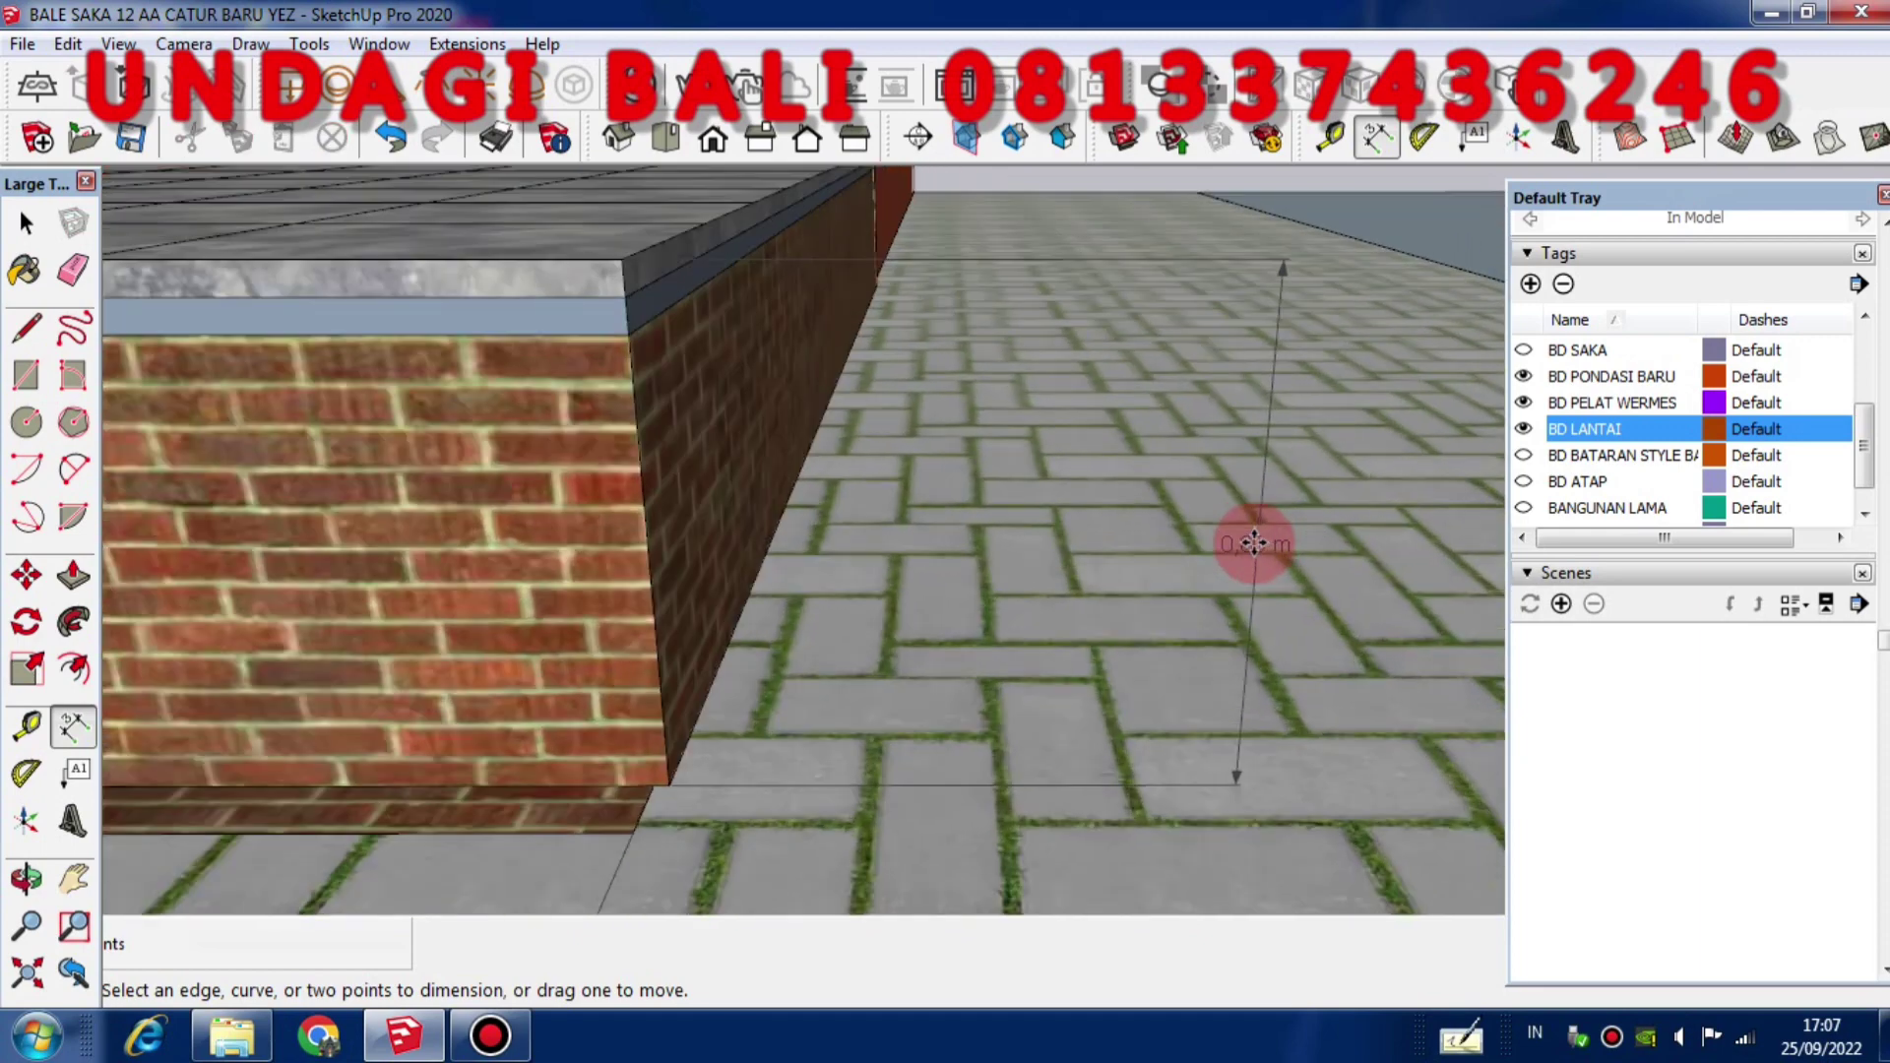
{"action": "scroll", "coordinate": [1249, 566], "scroll_direction": "down", "scroll_amount": 4}
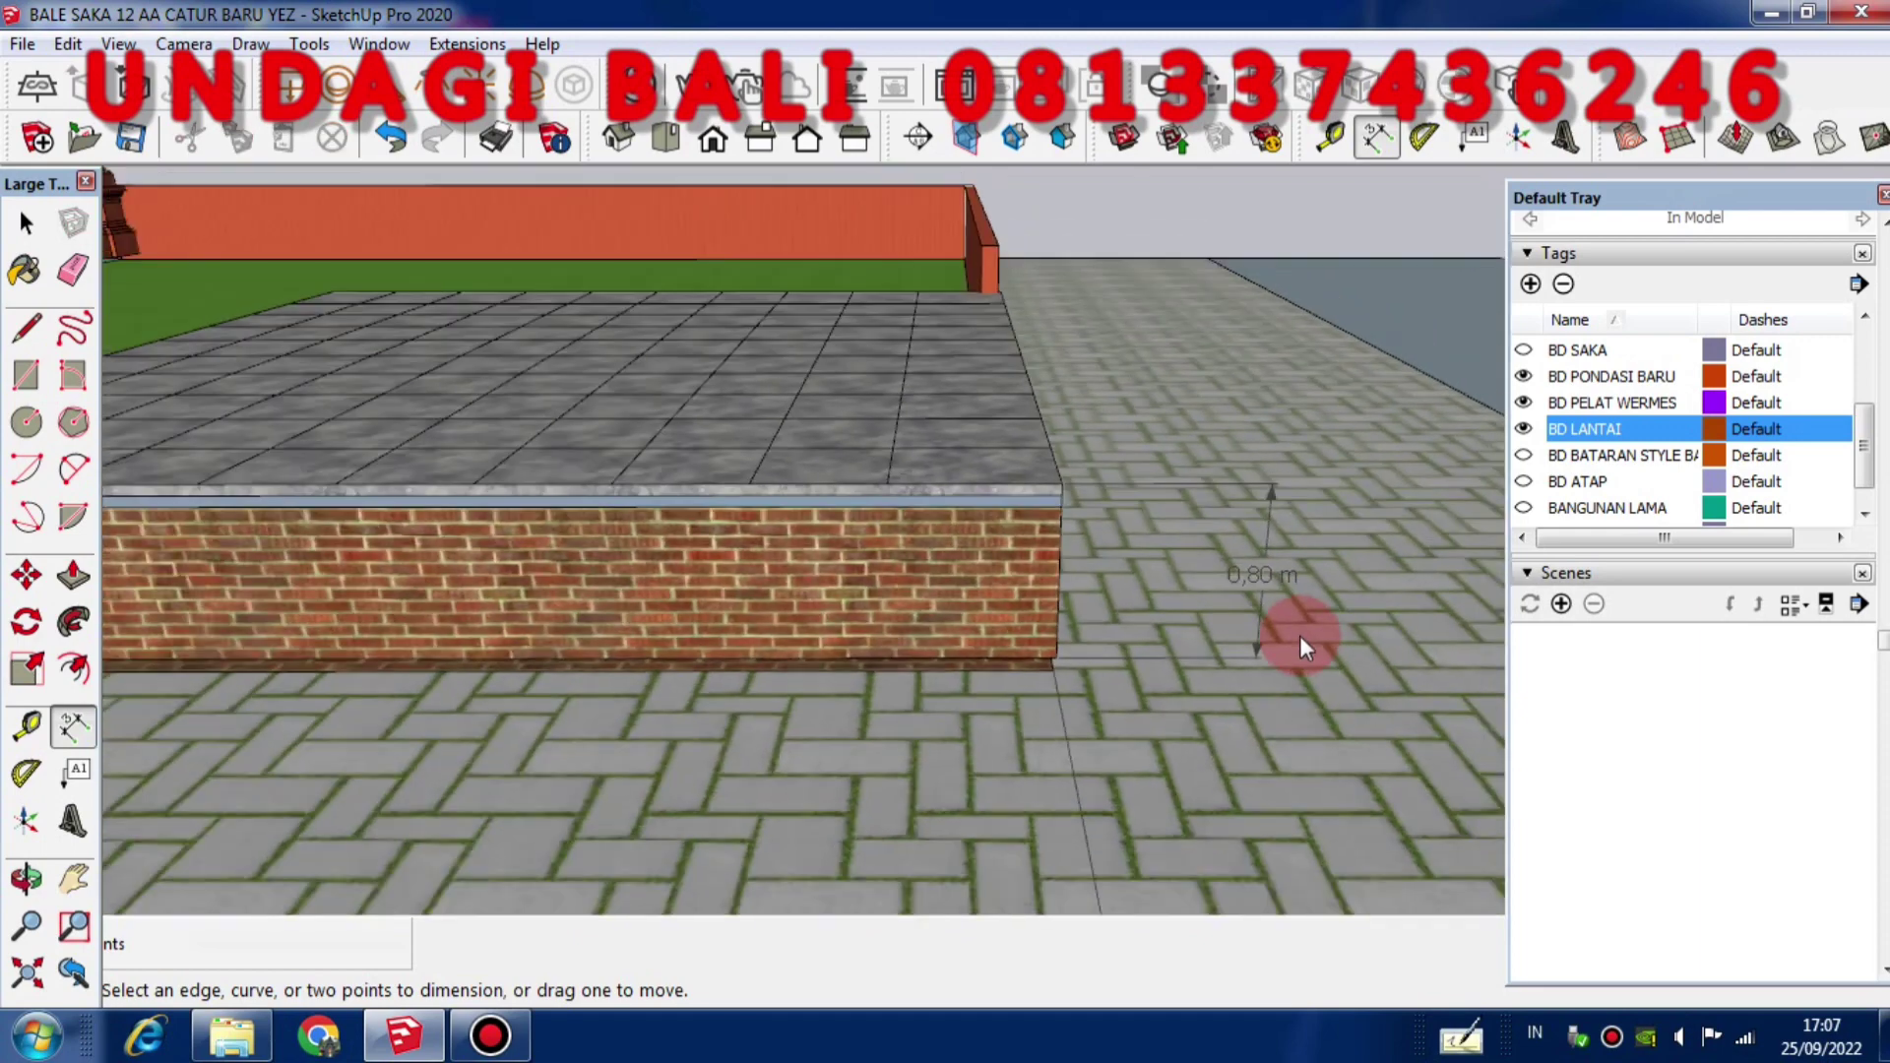
{"action": "scroll", "coordinate": [1299, 640], "scroll_direction": "down", "scroll_amount": 2}
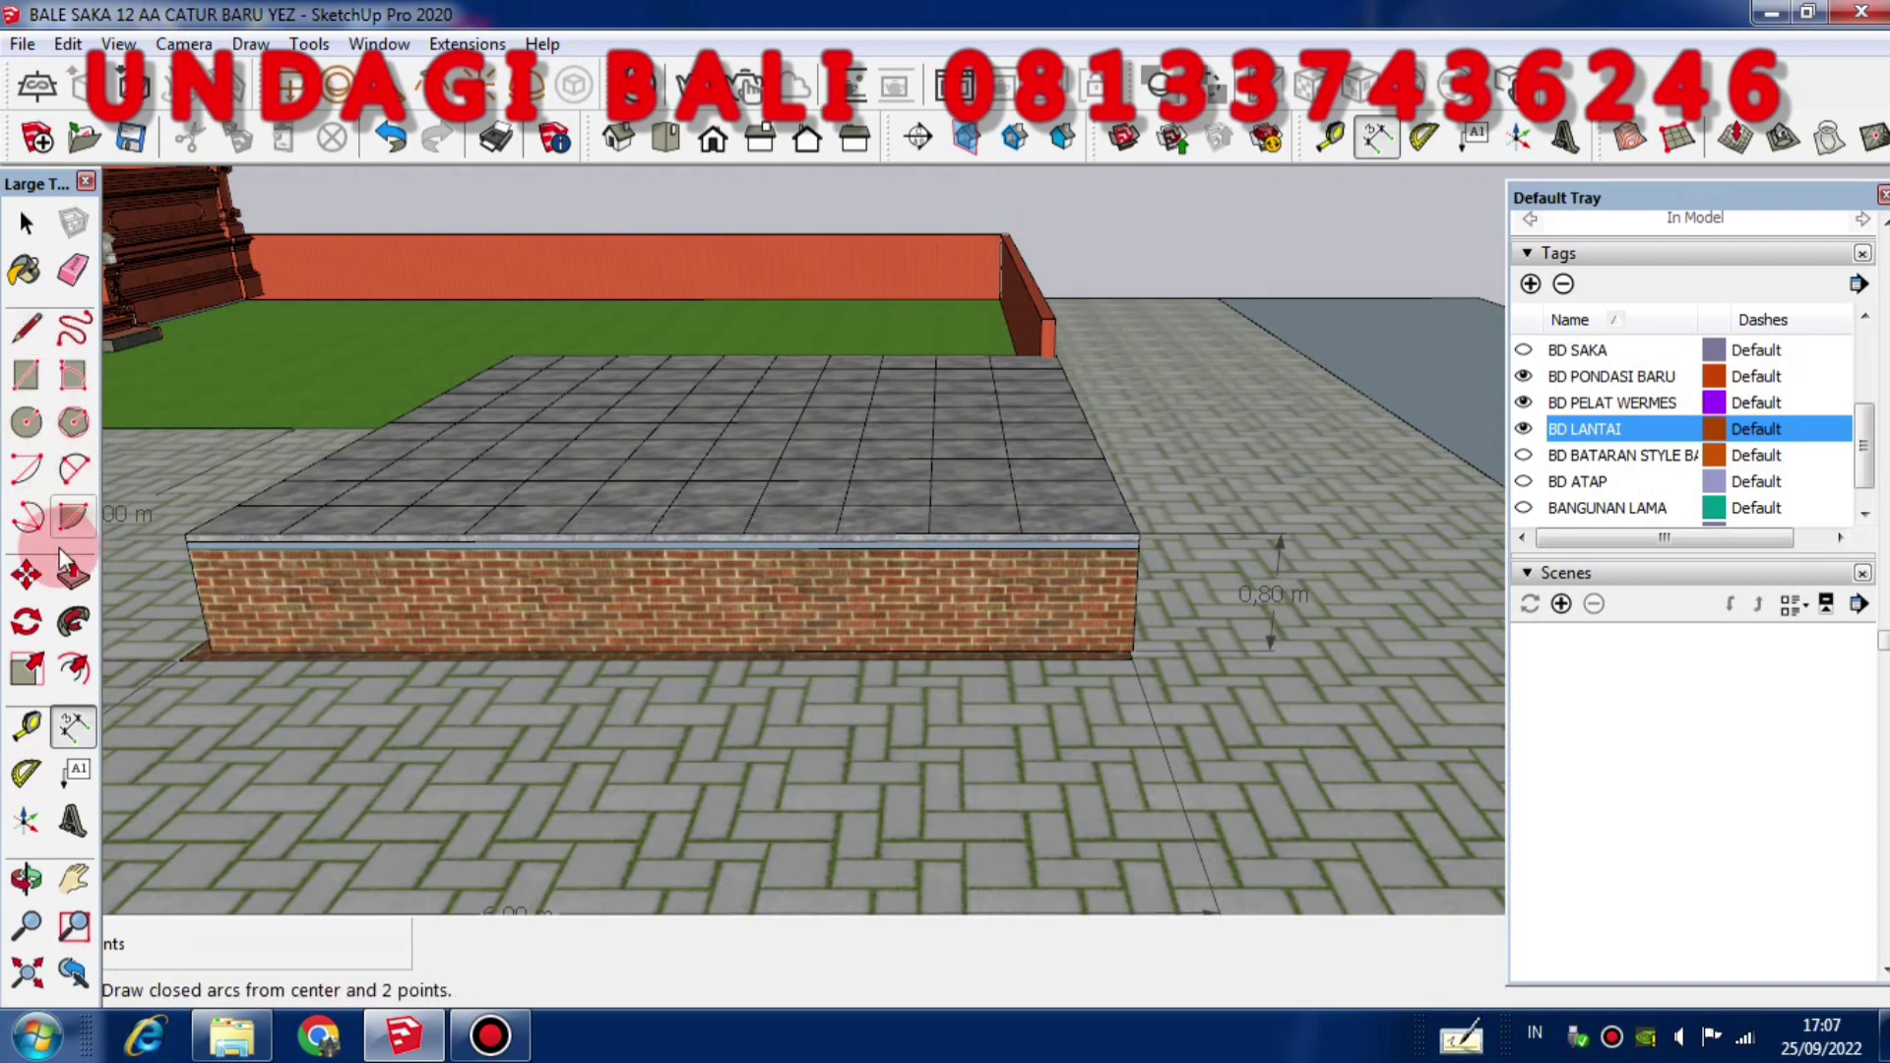
Try to dimension the brick wall's height from its base up to the slab's underside, close to the corner, and undo that dimension
{"action": "middle_click_drag", "start_coordinate": [581, 714], "coordinate": [570, 713]}
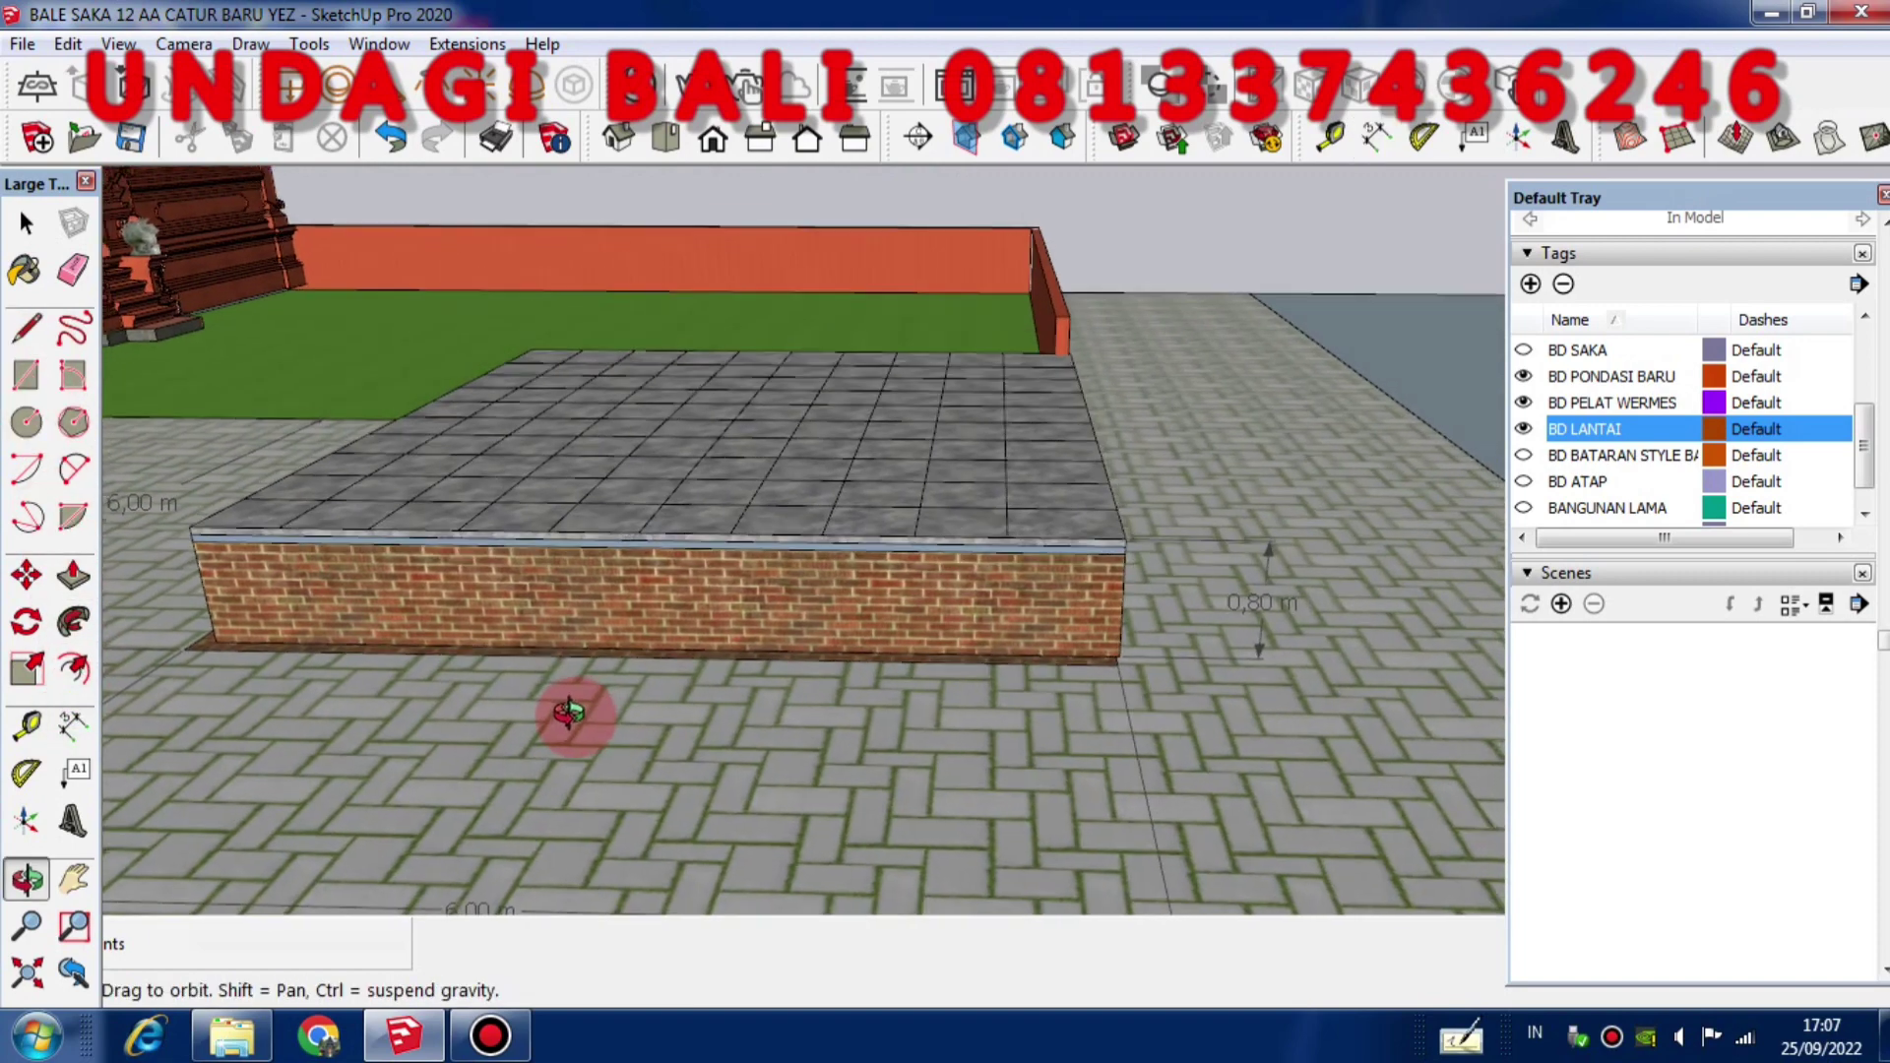
{"action": "scroll", "coordinate": [949, 640], "scroll_direction": "up", "scroll_amount": 5}
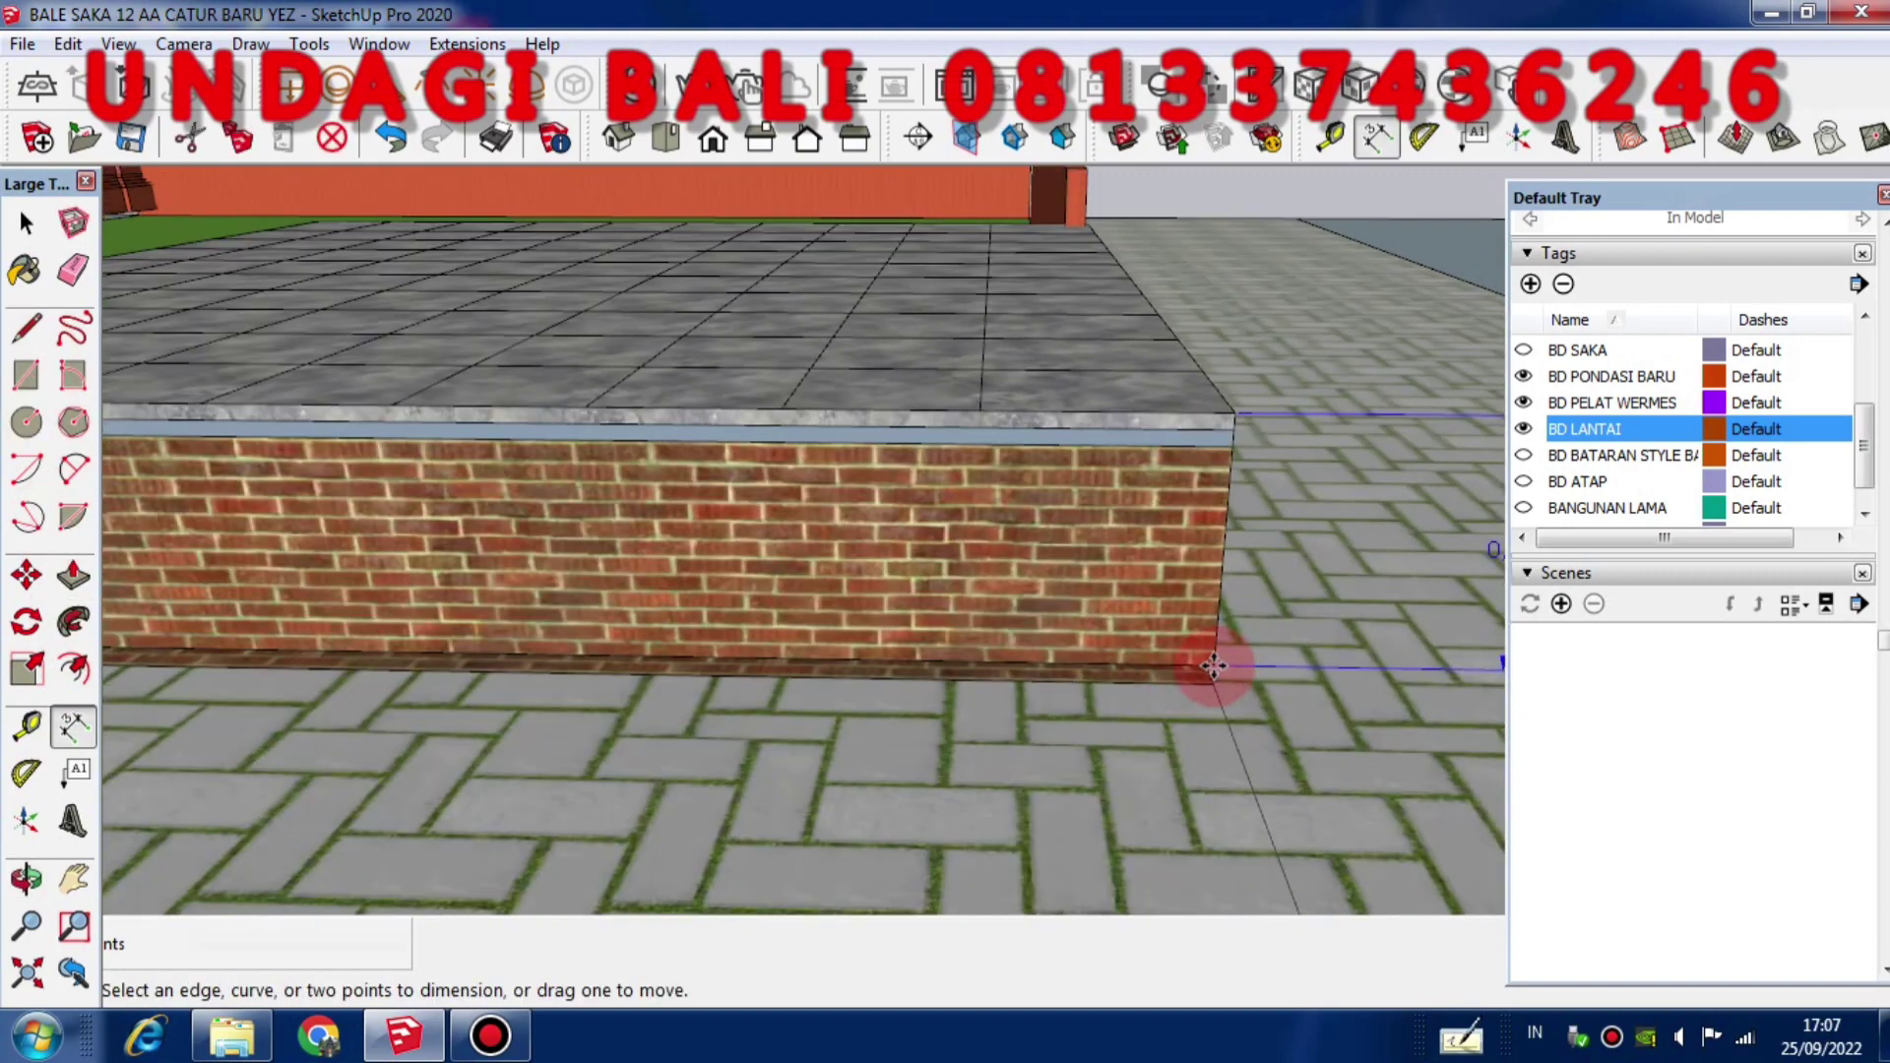
{"action": "left_click", "coordinate": [1214, 667]}
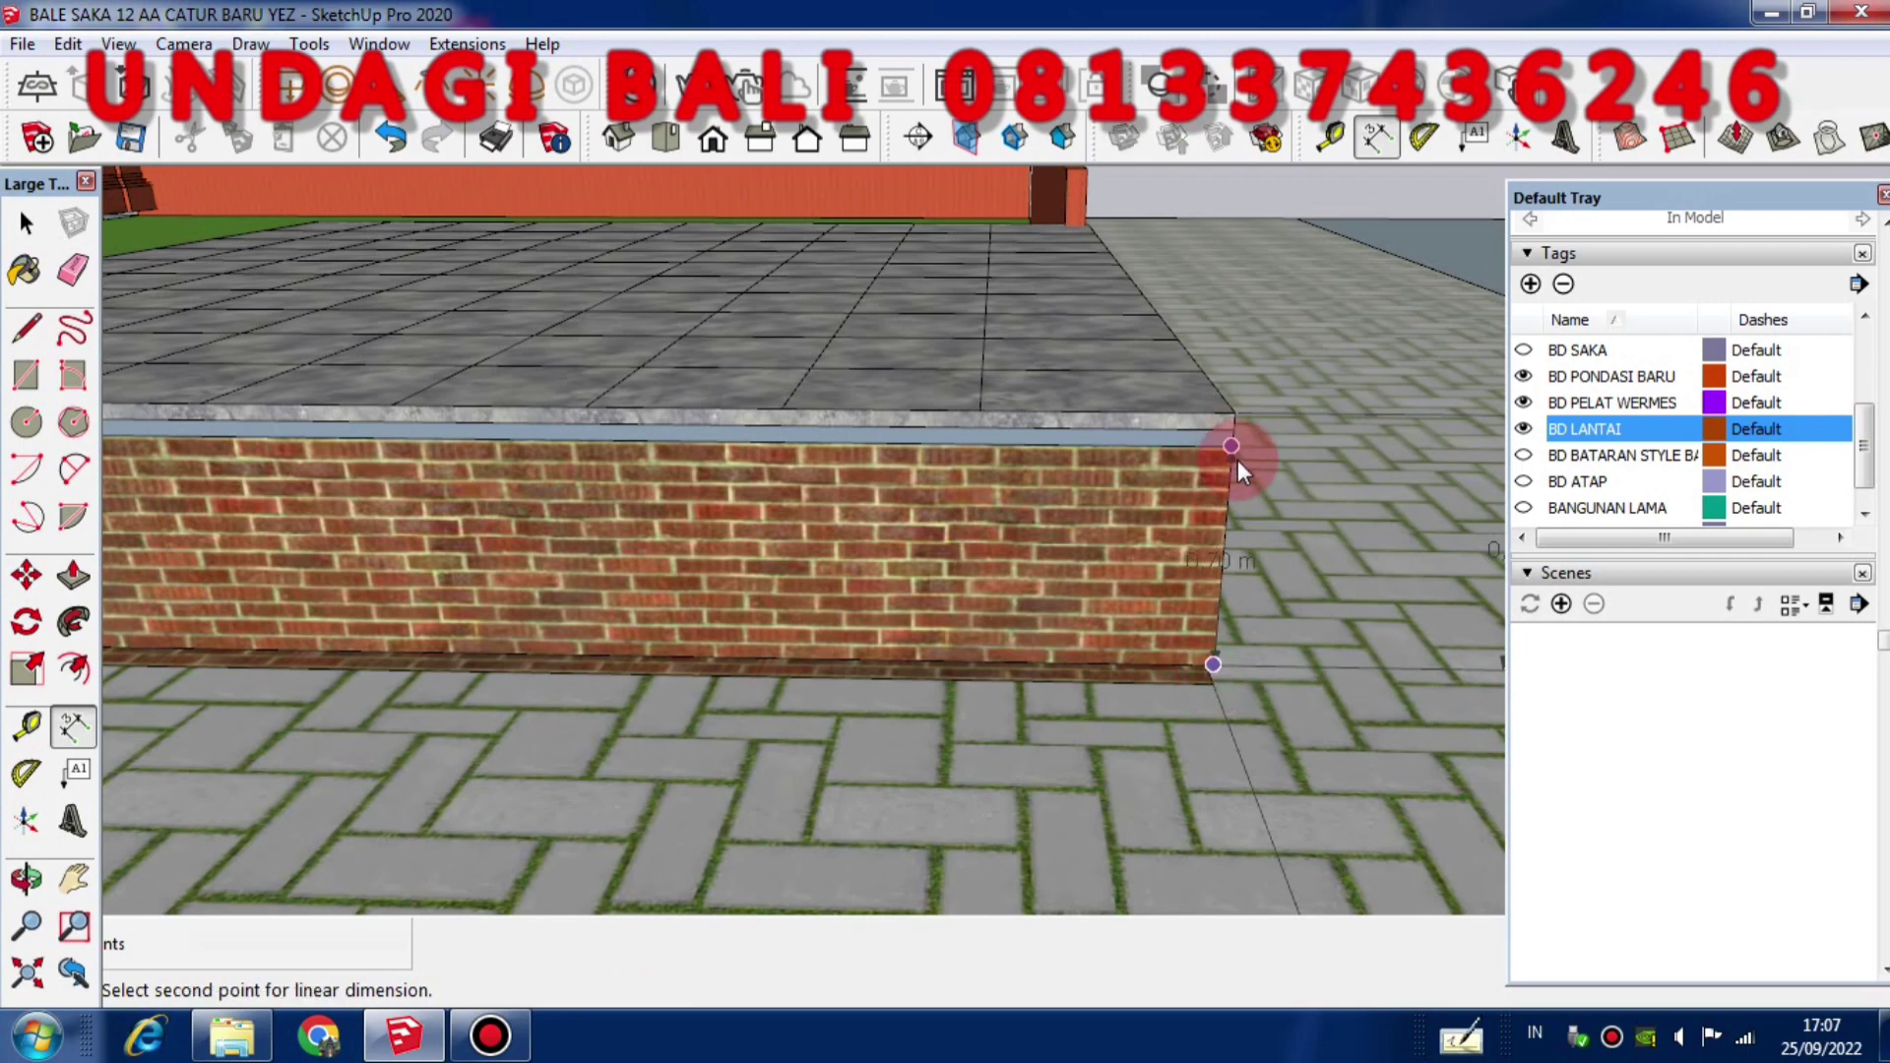
{"action": "left_click", "coordinate": [1238, 459]}
{"action": "scroll", "coordinate": [1063, 517], "scroll_direction": "down", "scroll_amount": 2}
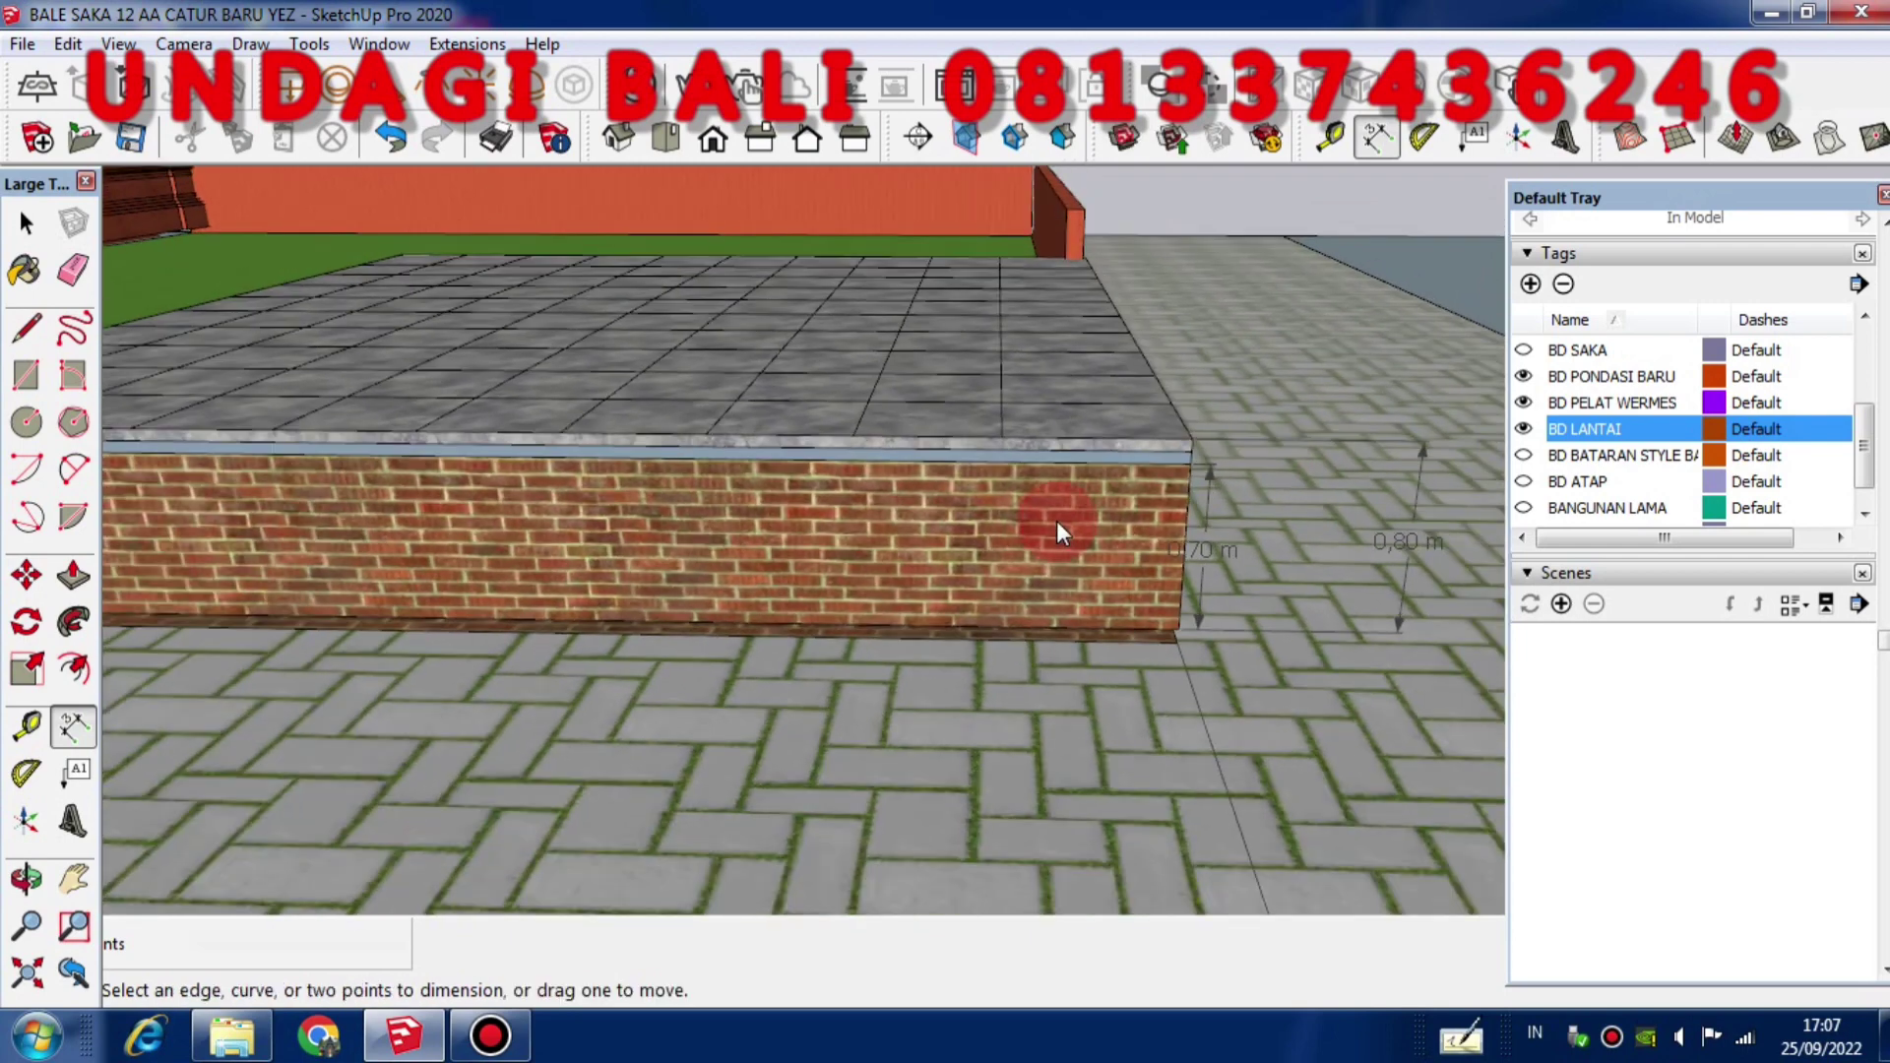
{"action": "key", "text": "ctrl+z"}
Try to dimension the brick wall again, from the slab's underside down to the wall's base at the front corner
{"action": "scroll", "coordinate": [1193, 460], "scroll_direction": "up", "scroll_amount": 2}
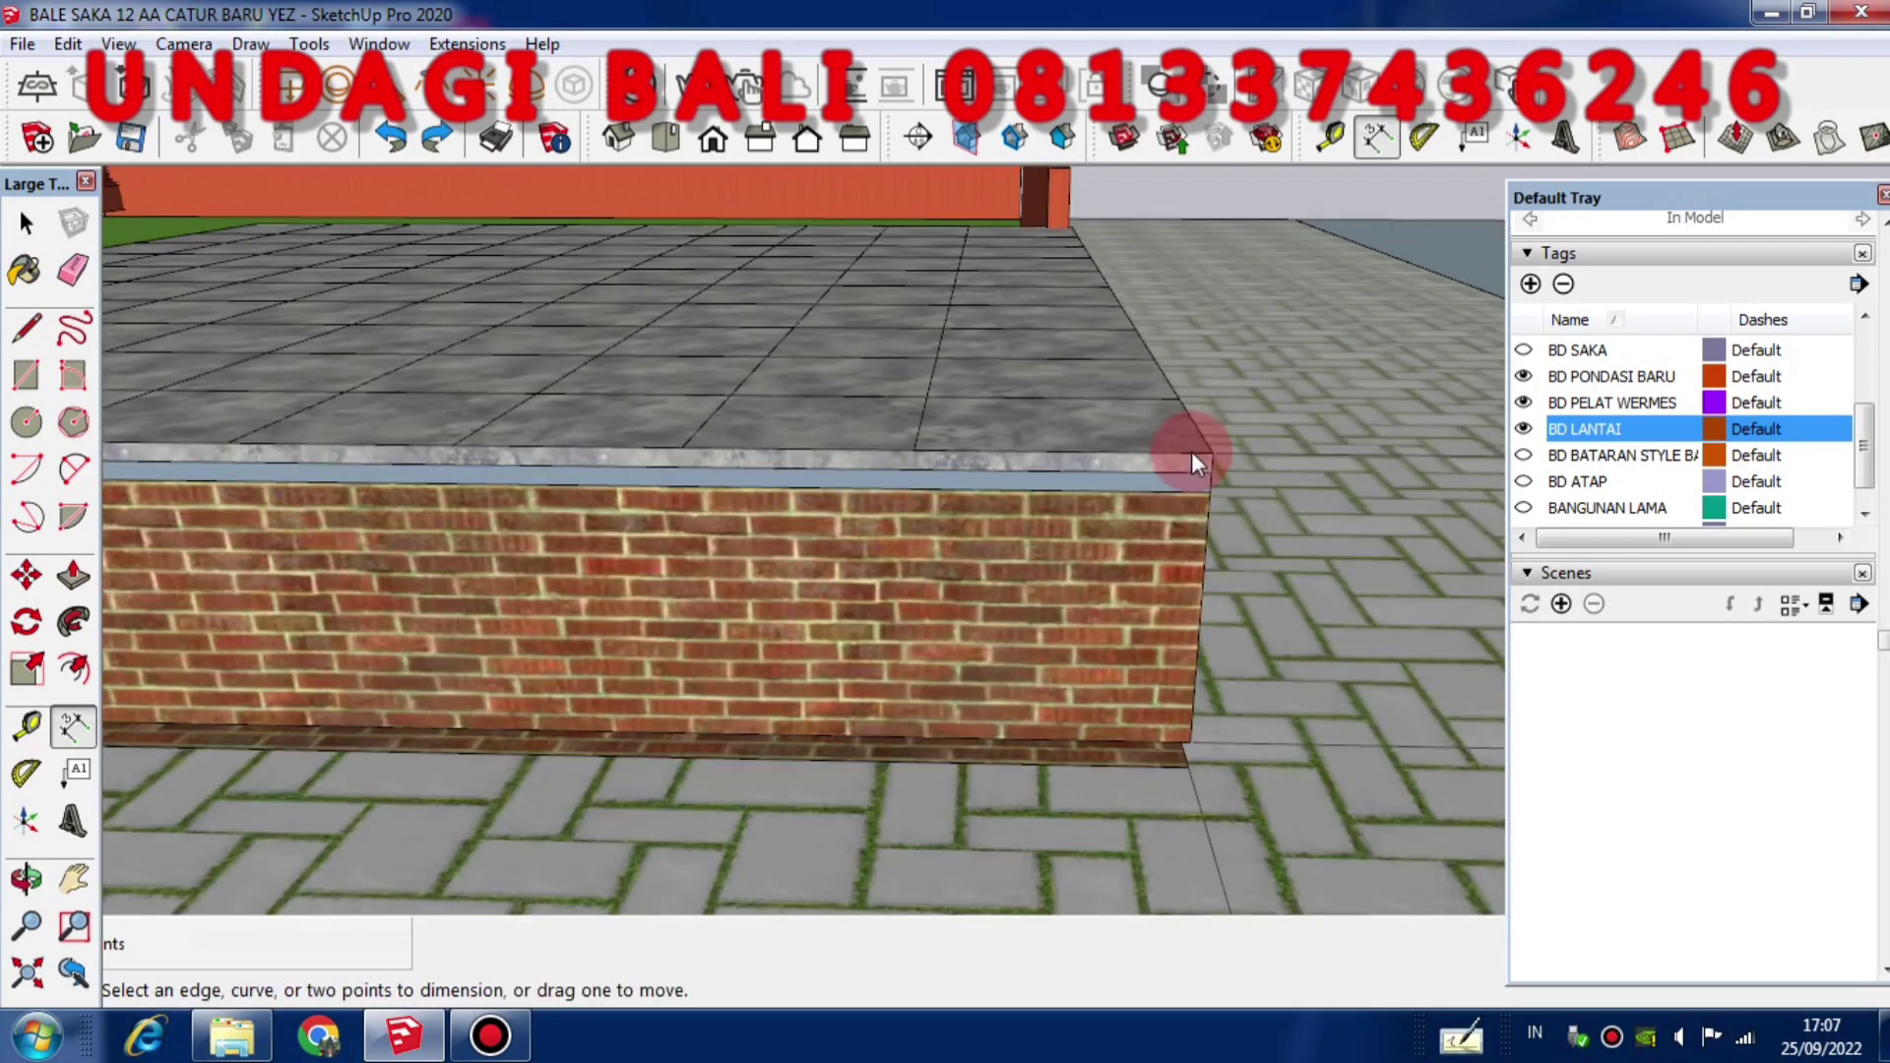
{"action": "left_click", "coordinate": [1214, 510]}
{"action": "left_click", "coordinate": [1191, 740]}
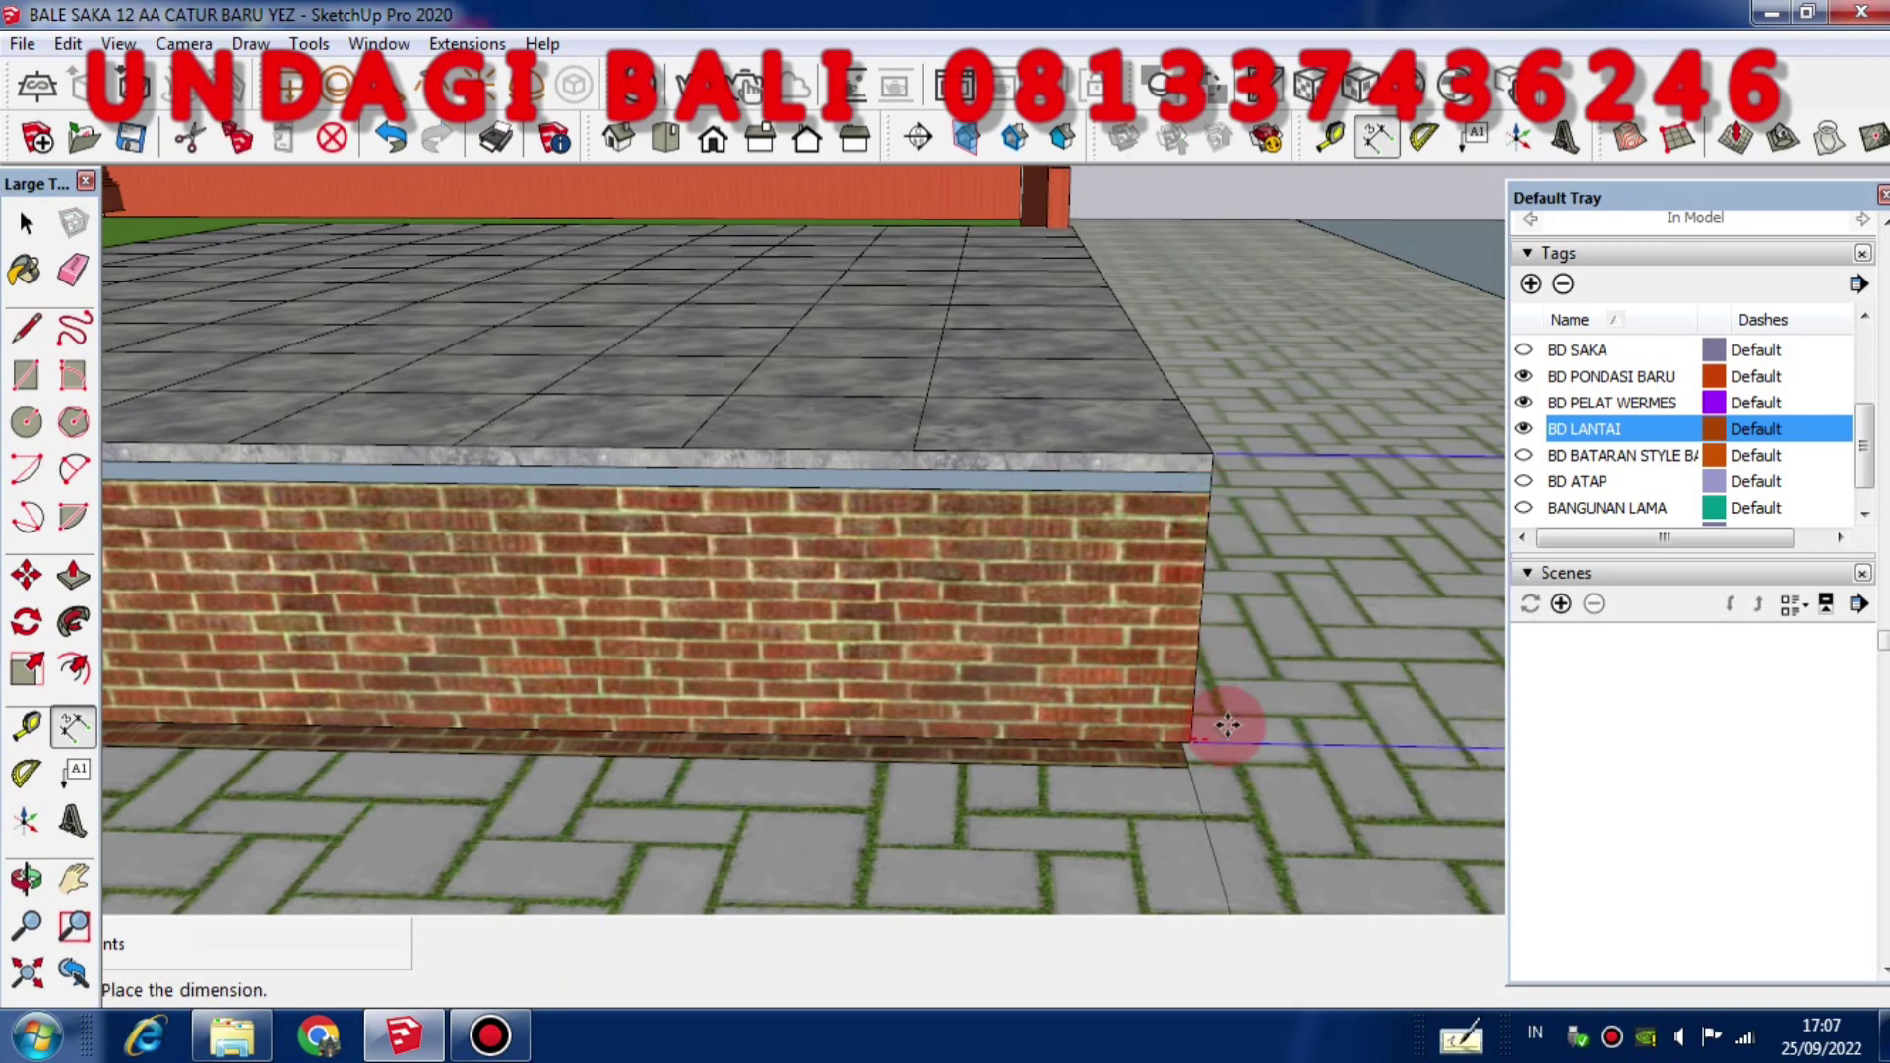
{"action": "scroll", "coordinate": [1083, 714], "scroll_direction": "down", "scroll_amount": 2}
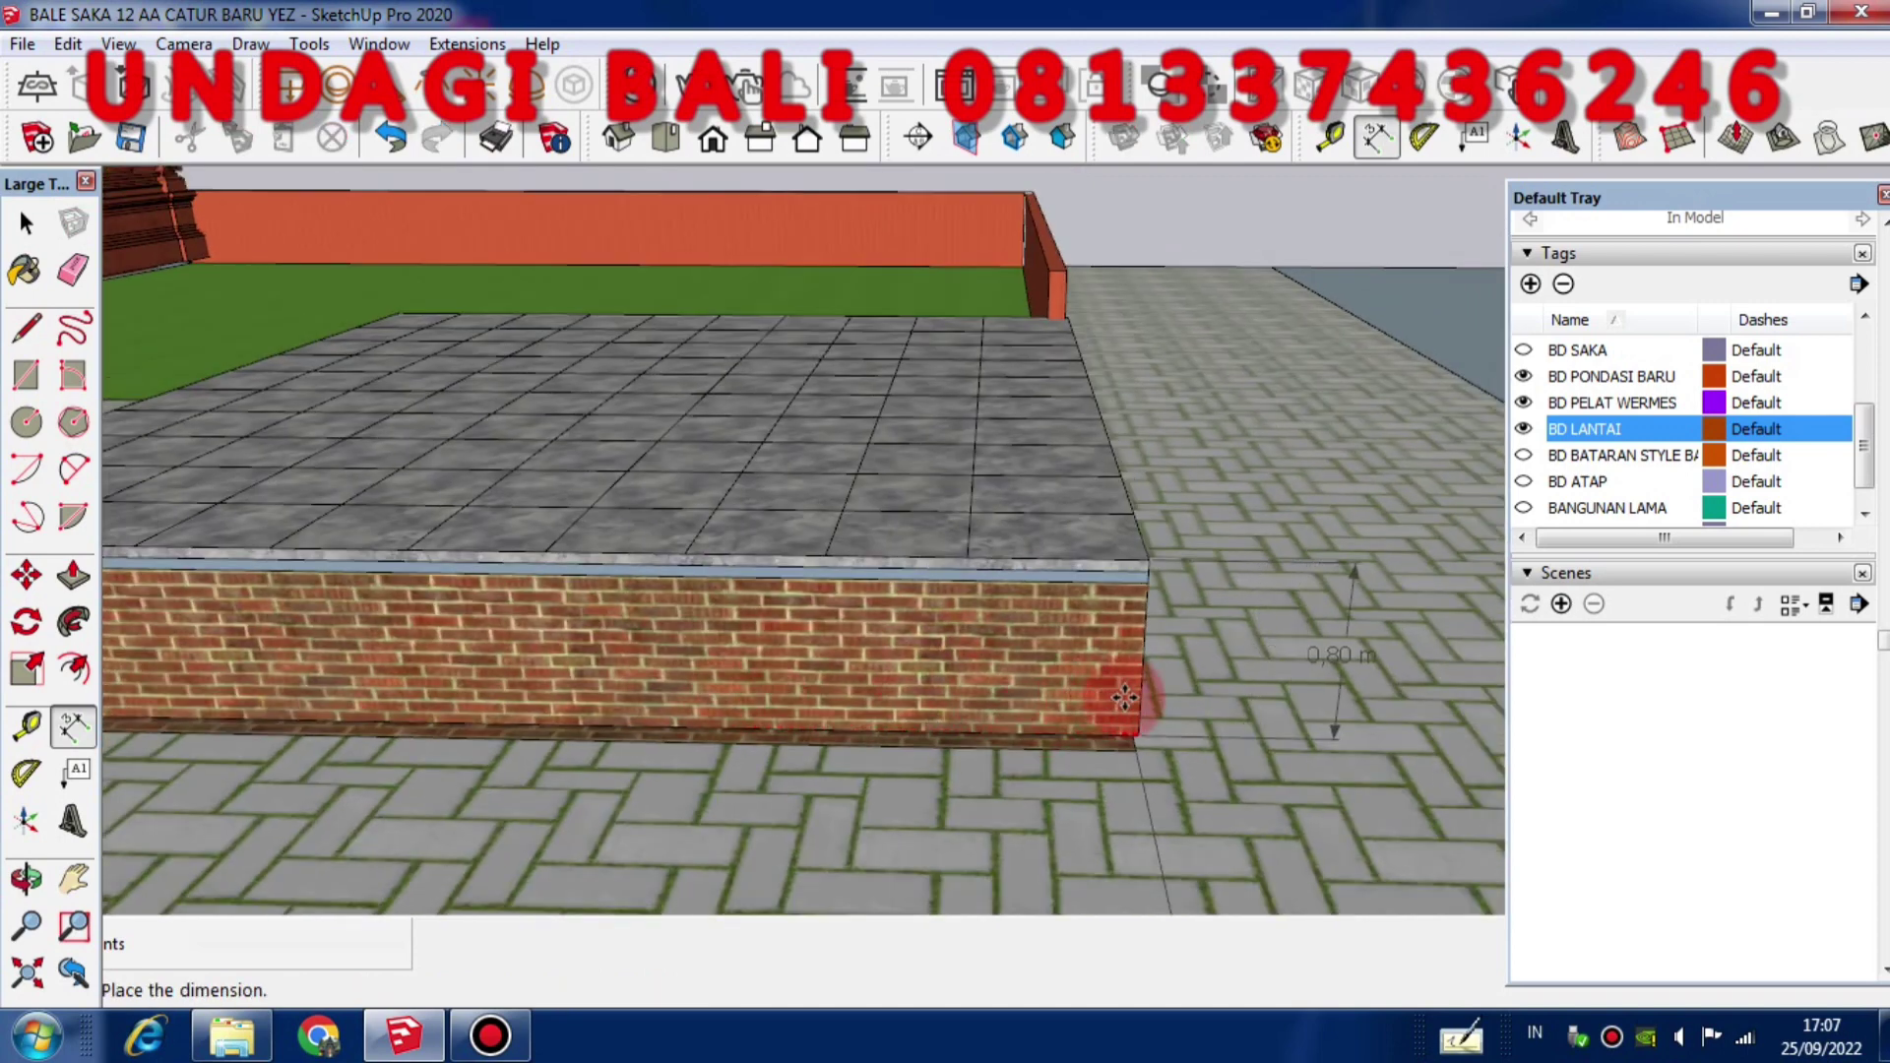
{"action": "left_click", "coordinate": [1165, 591]}
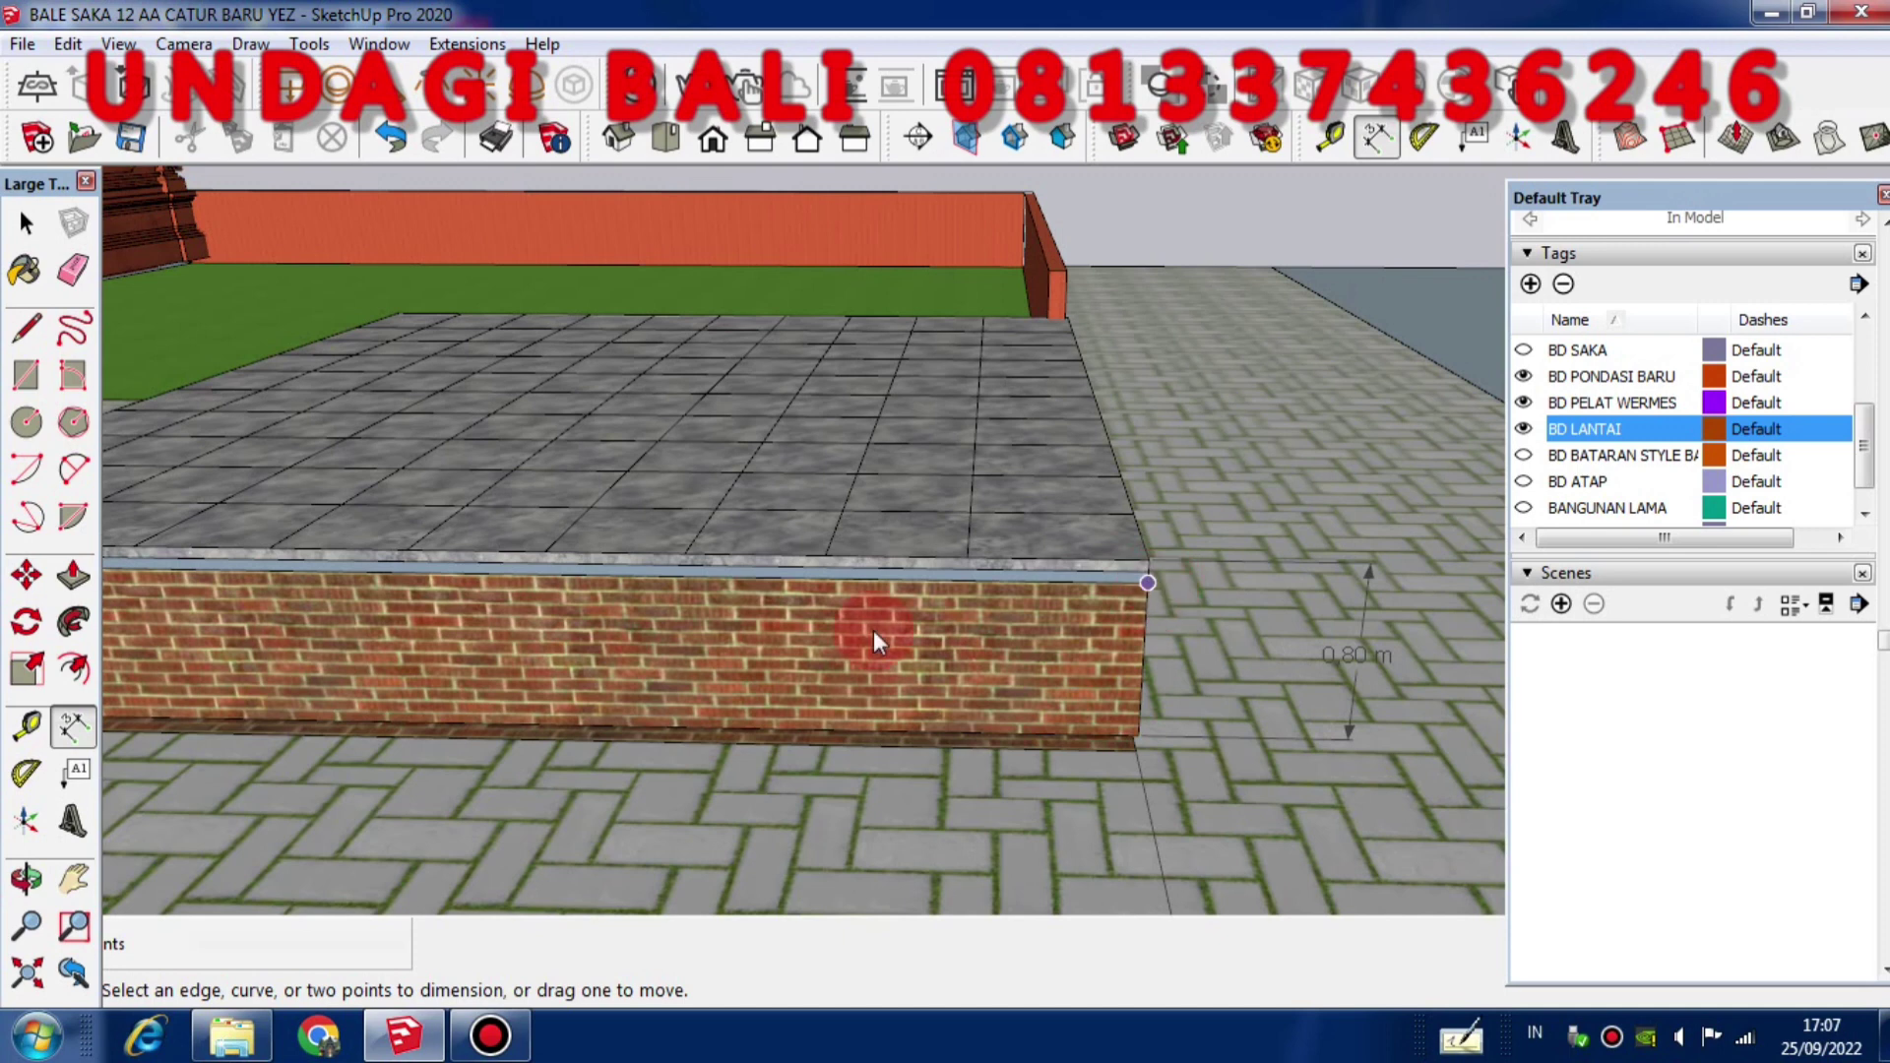
Dimension the brick wall's height from its base up to the slab's underside at the front corner, inside the full-height dimension
{"action": "left_click", "coordinate": [73, 725]}
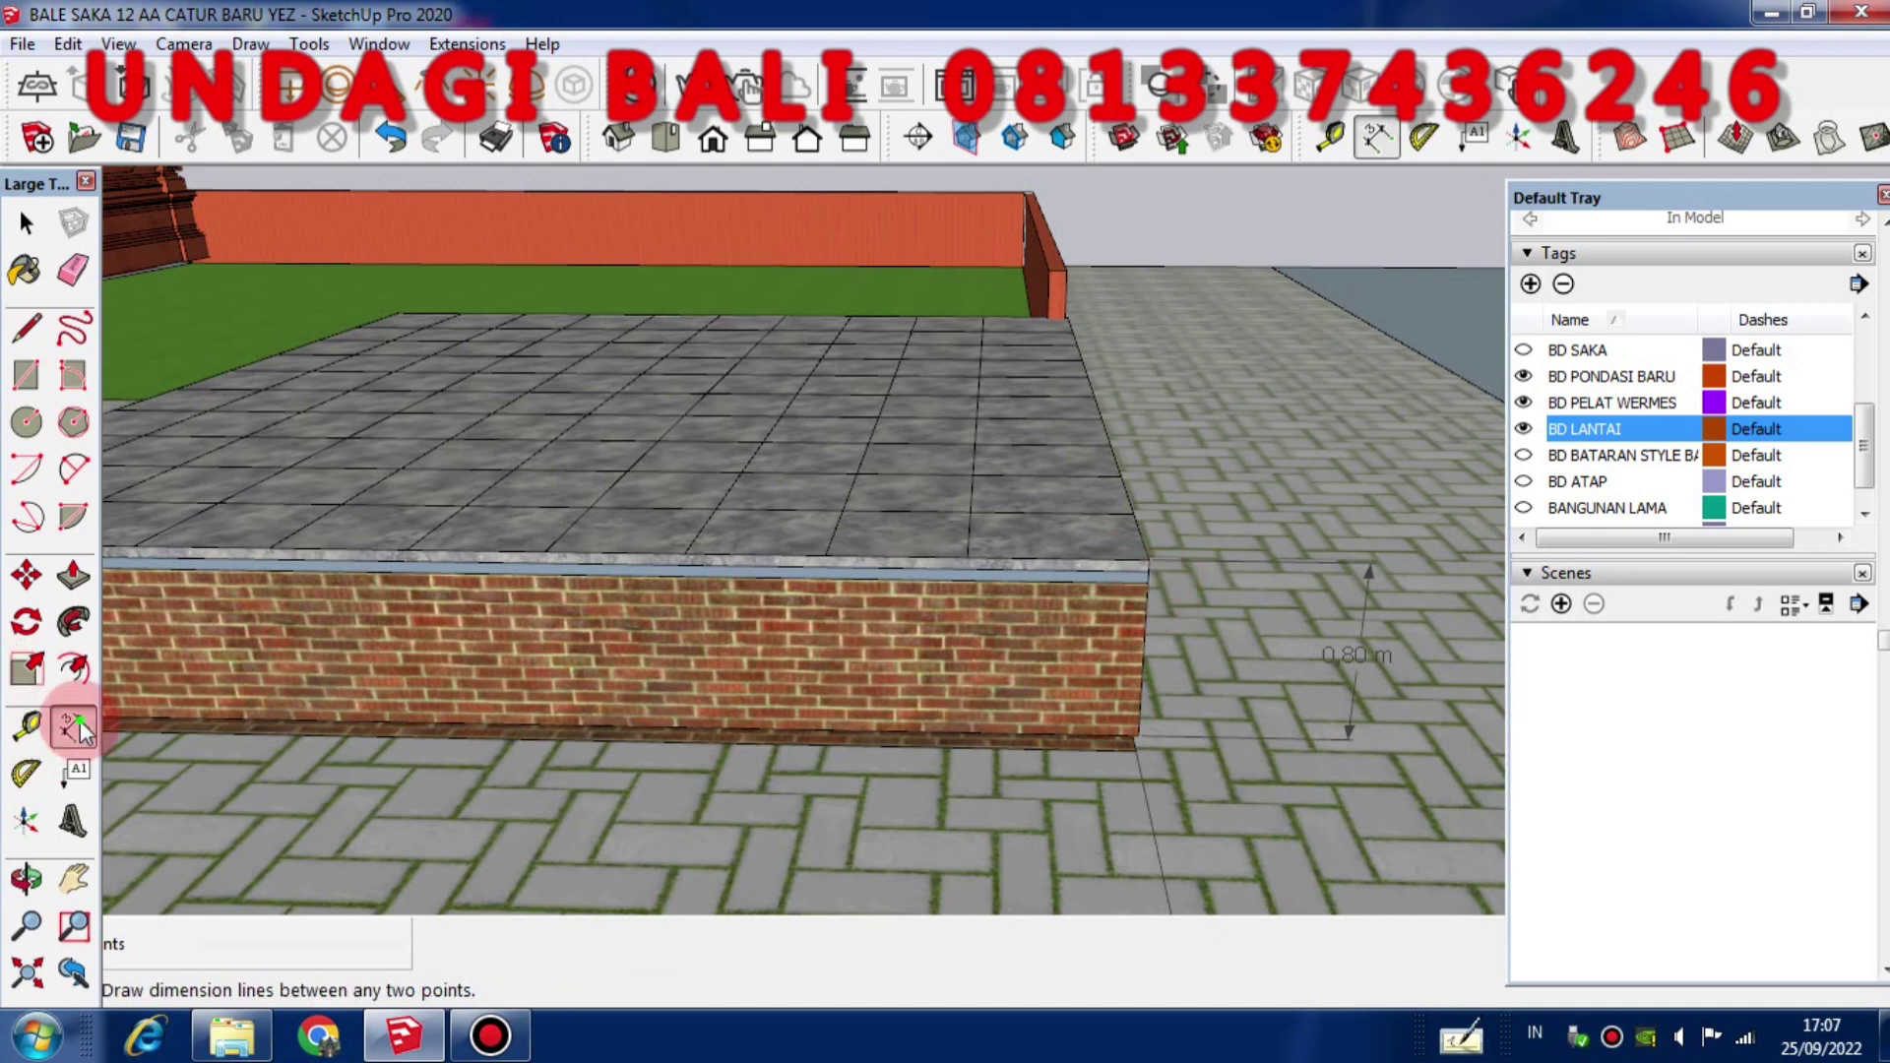
{"action": "left_click", "coordinate": [1128, 595]}
{"action": "left_click", "coordinate": [1138, 733]}
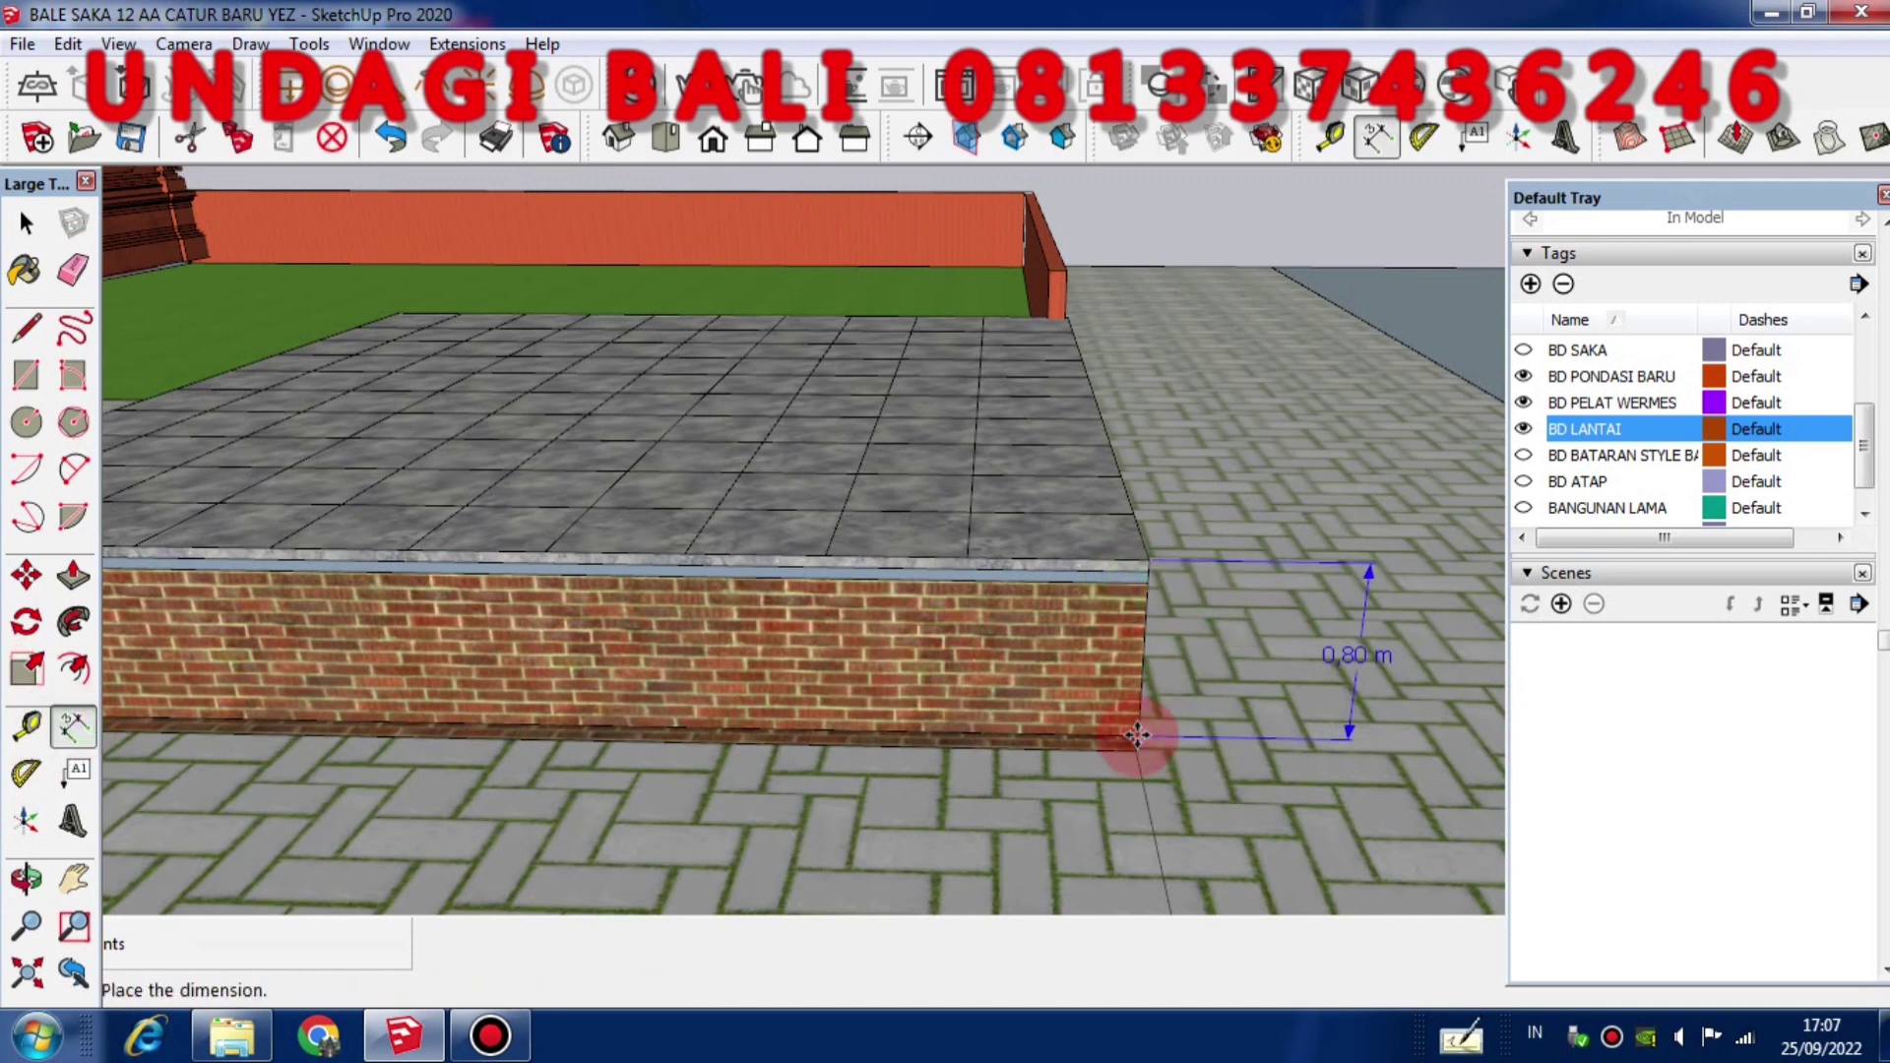
{"action": "left_click", "coordinate": [1138, 734]}
{"action": "left_click", "coordinate": [1137, 734]}
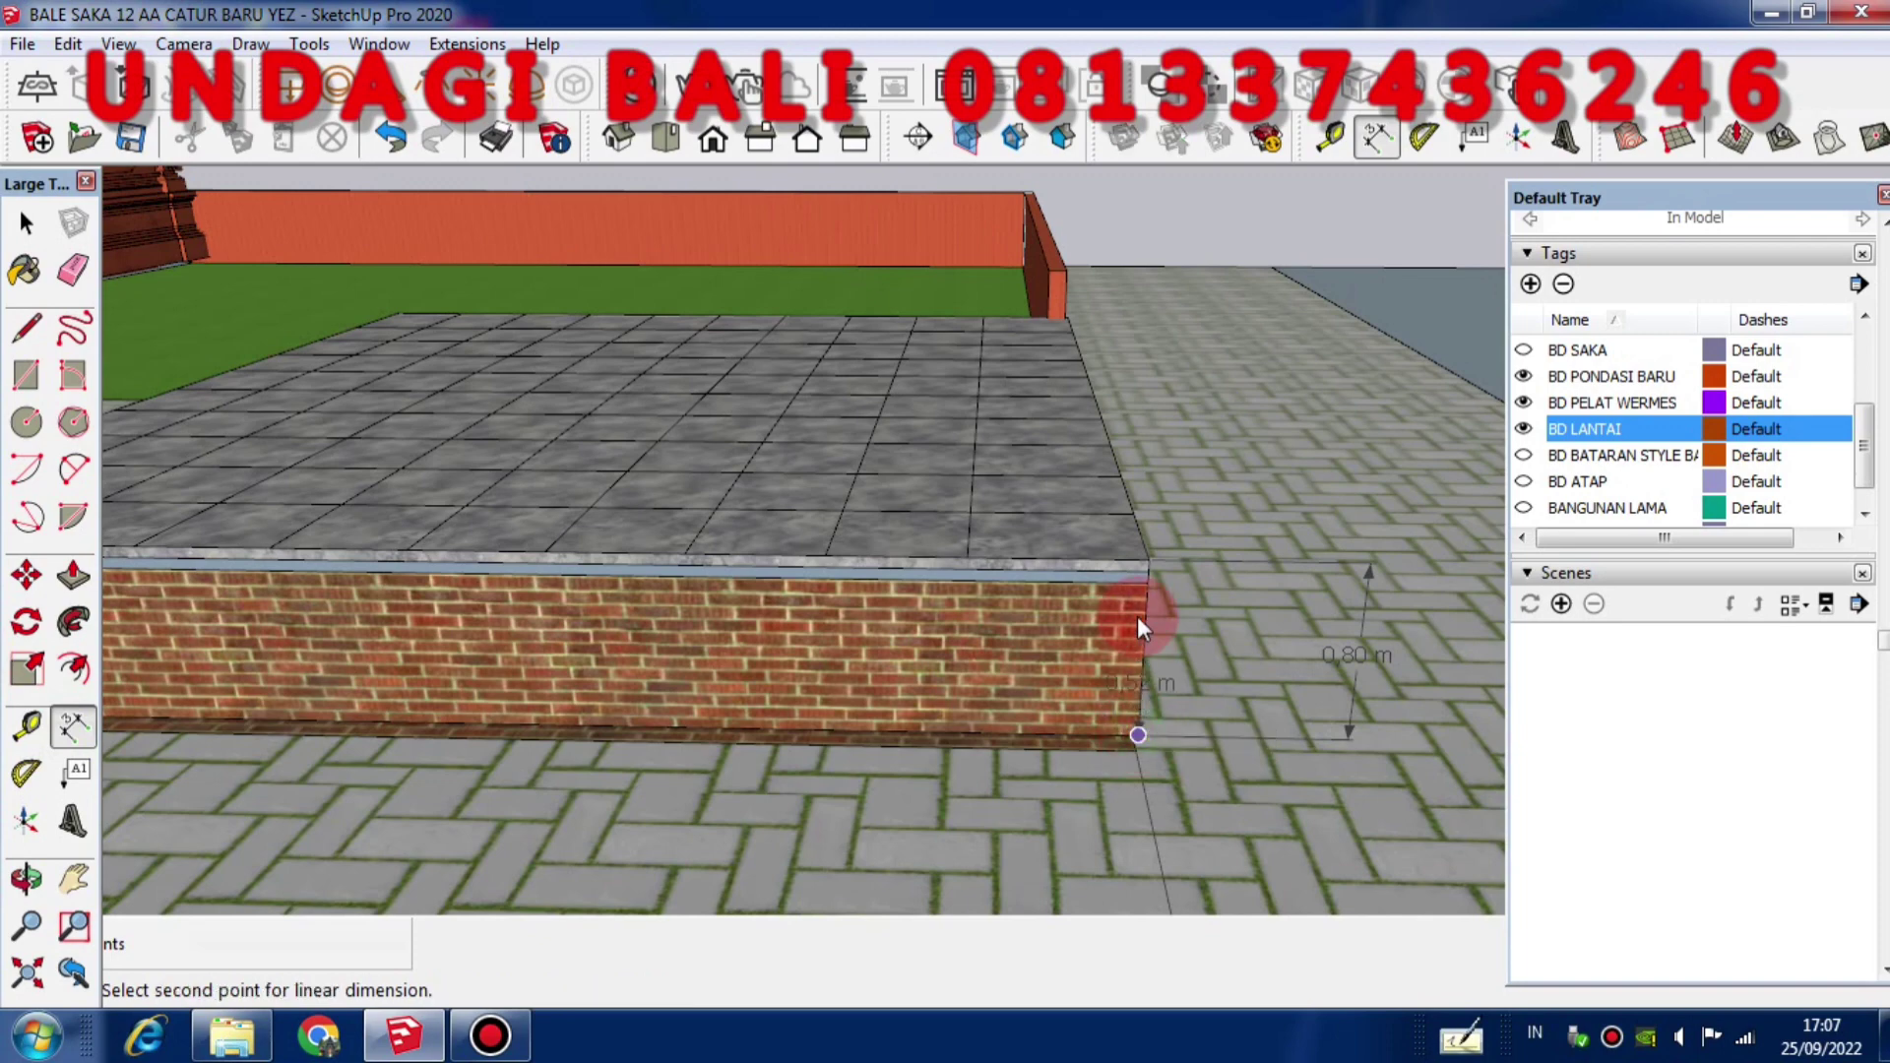
{"action": "left_click", "coordinate": [1147, 591]}
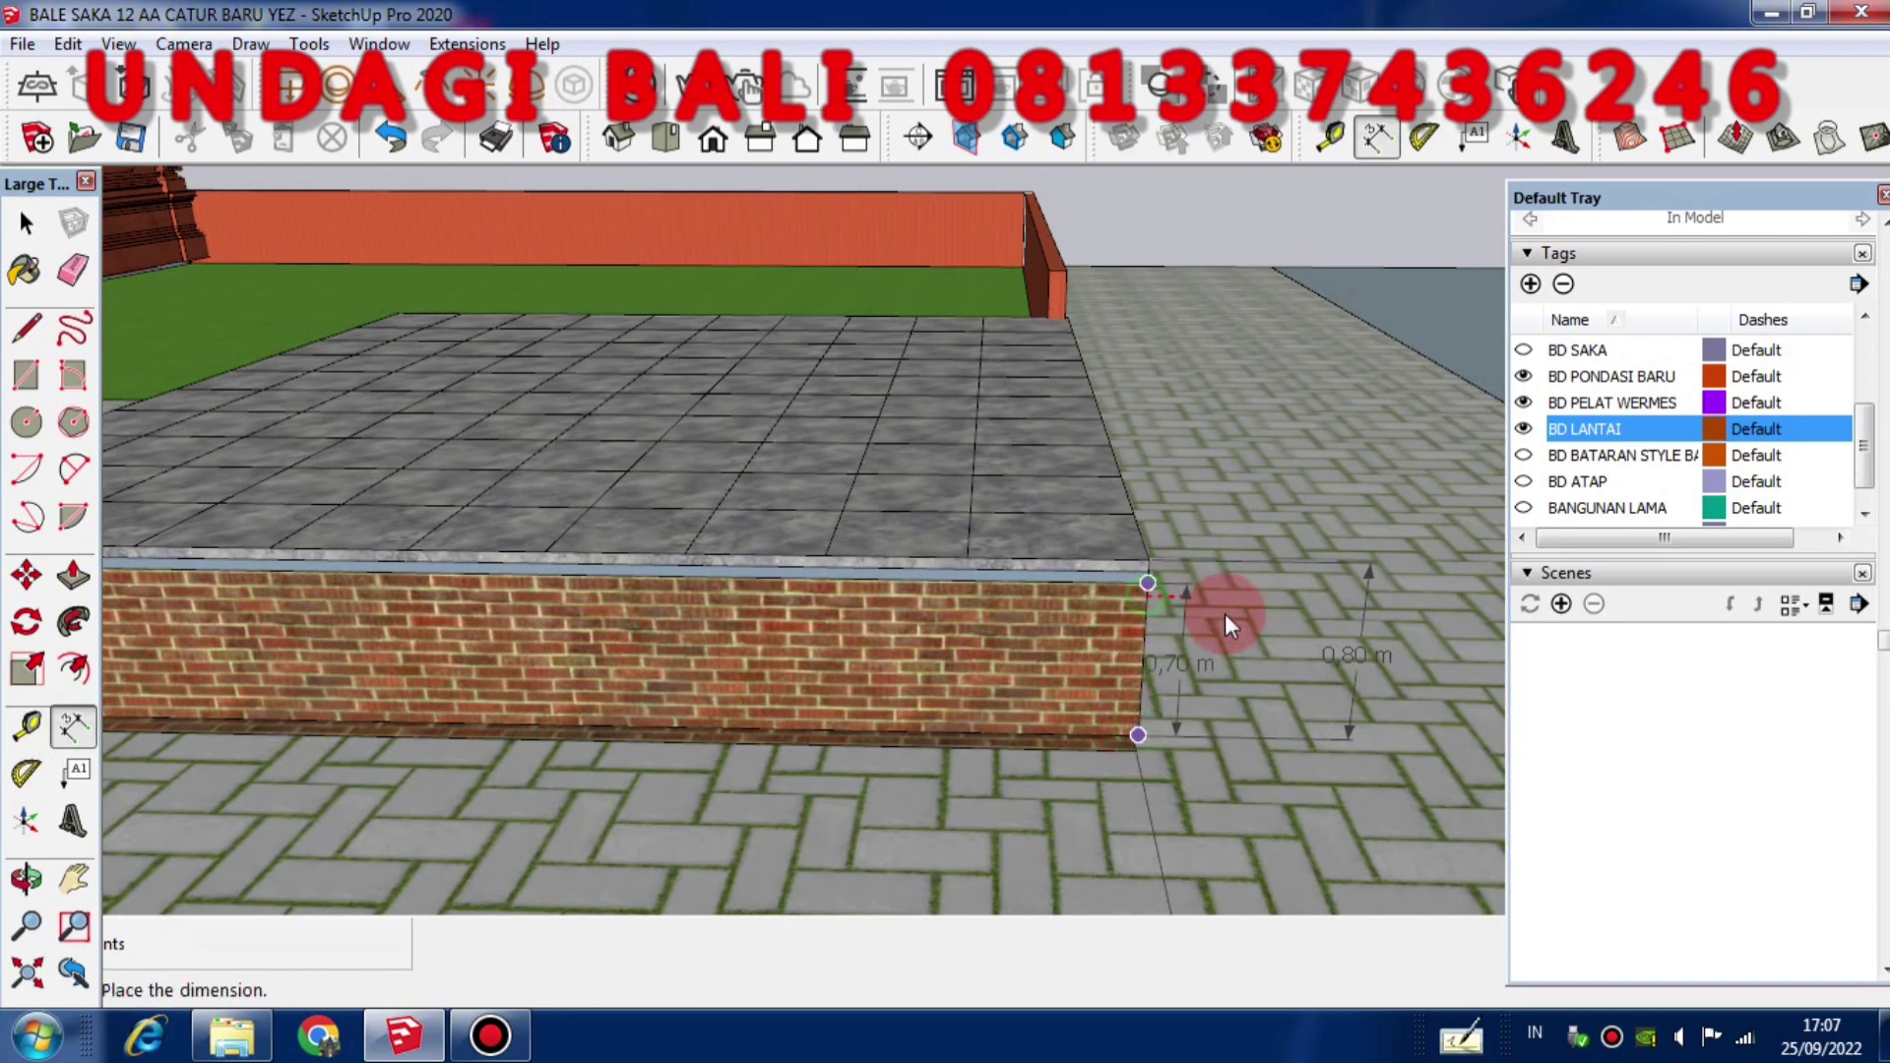
{"action": "left_click", "coordinate": [1286, 628]}
Dimension the mesh slab's thickness at the front corner, from the top of the brick wall to the slab's top edge
{"action": "scroll", "coordinate": [1146, 564], "scroll_direction": "up", "scroll_amount": 2}
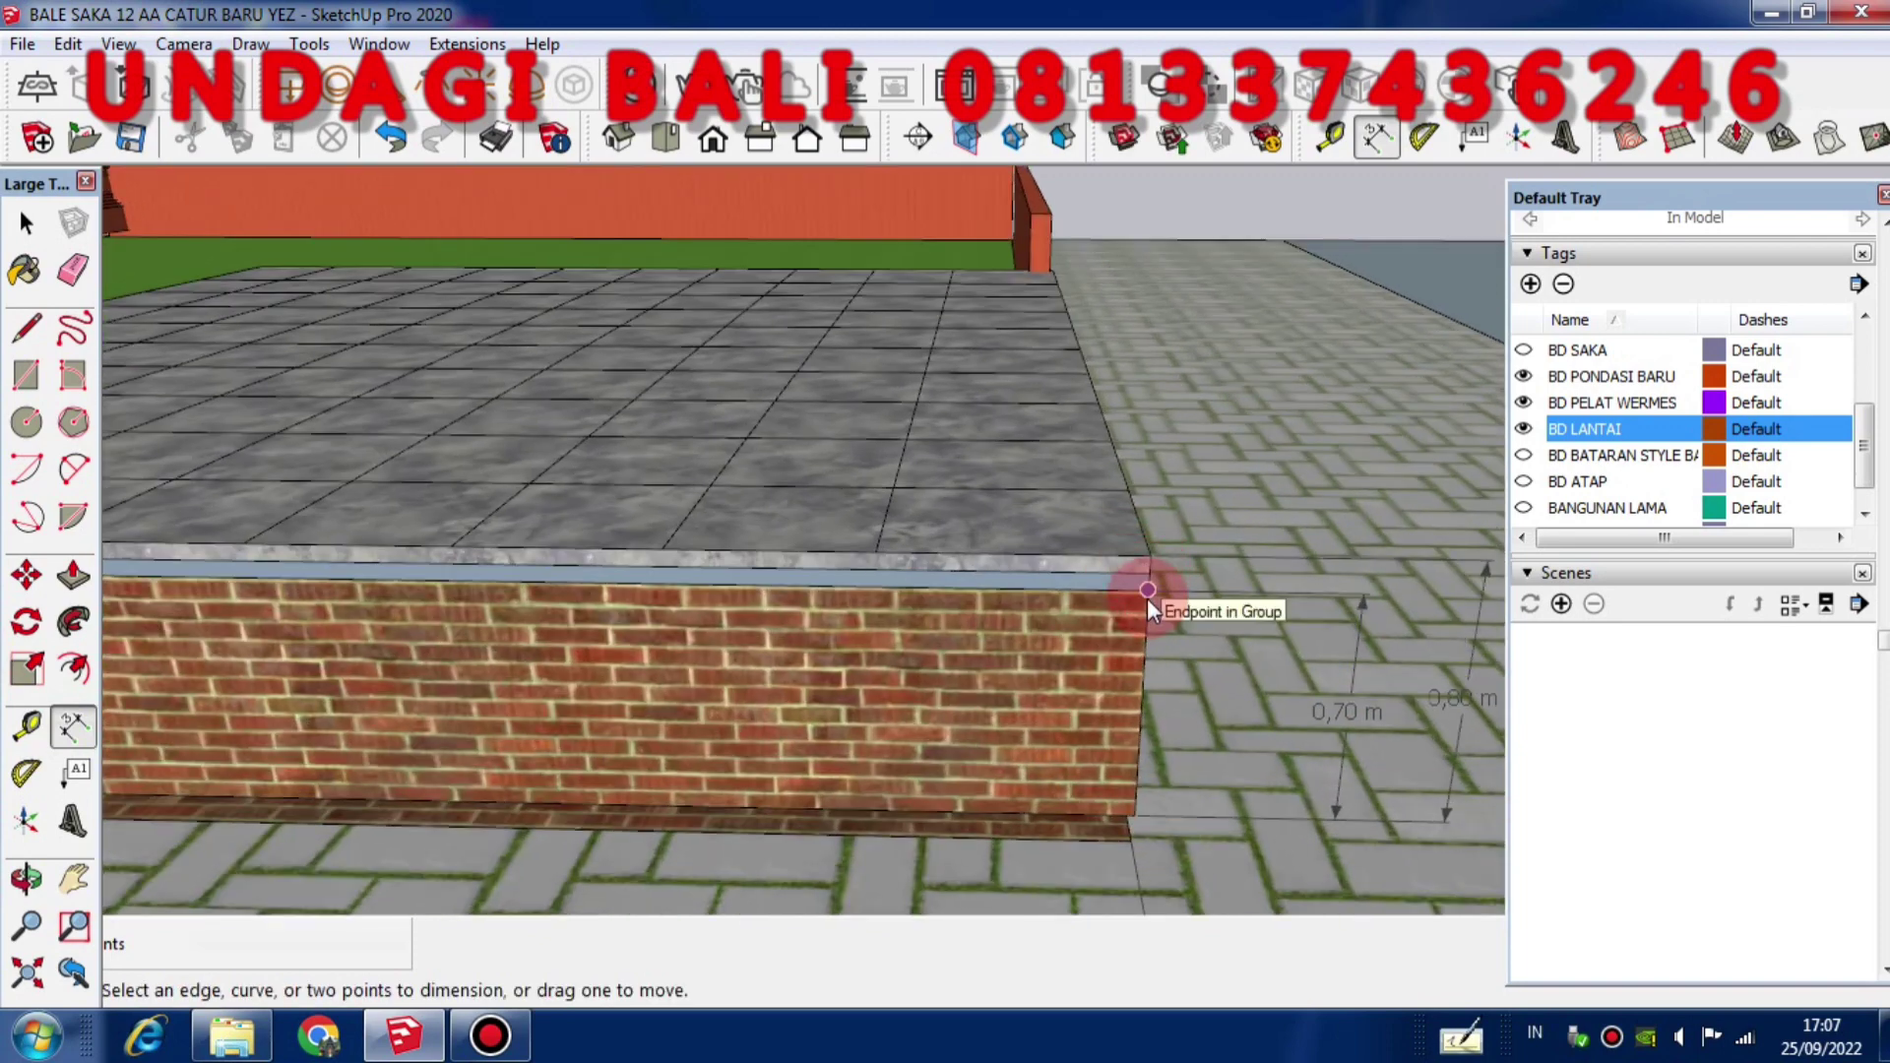
{"action": "left_click", "coordinate": [1148, 591]}
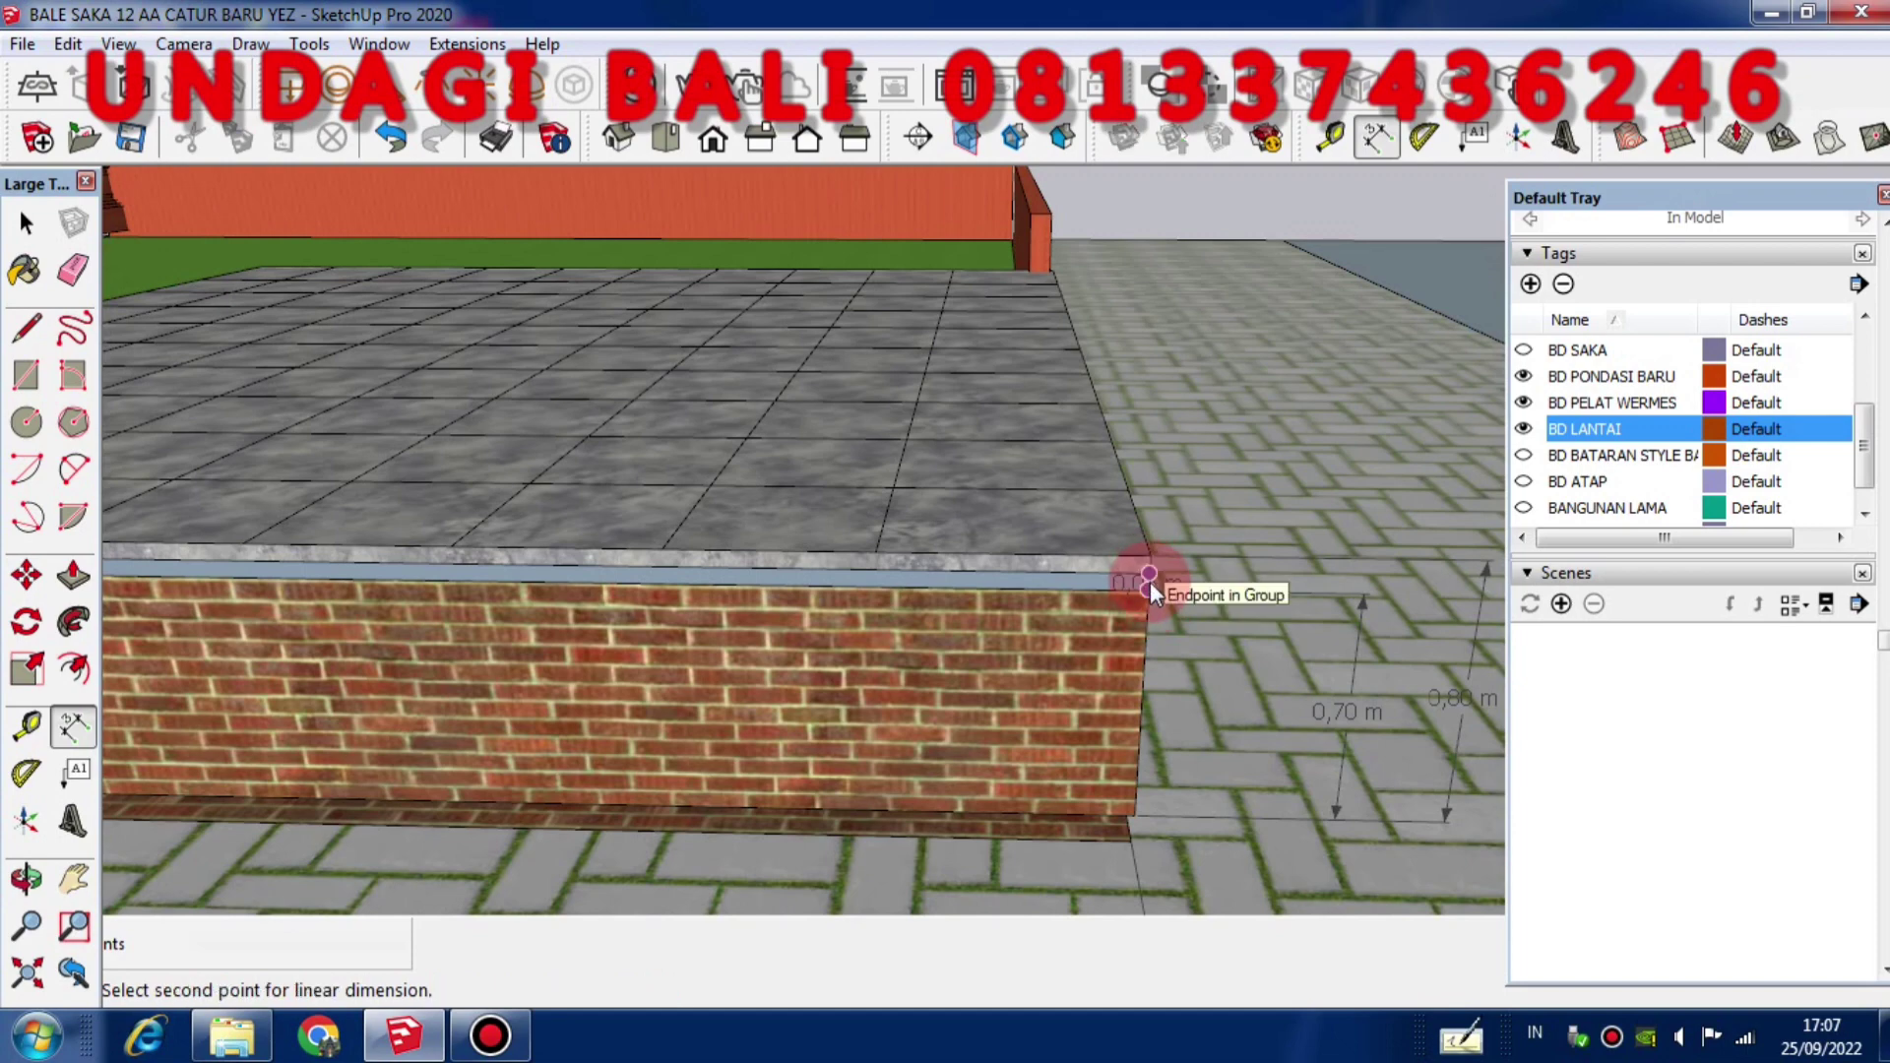
{"action": "left_click", "coordinate": [1149, 575]}
{"action": "left_click", "coordinate": [1284, 575]}
Dimension the floor layer's thickness at the front corner, from the slab's top edge to the tile surface
{"action": "scroll", "coordinate": [1290, 591], "scroll_direction": "up", "scroll_amount": 4}
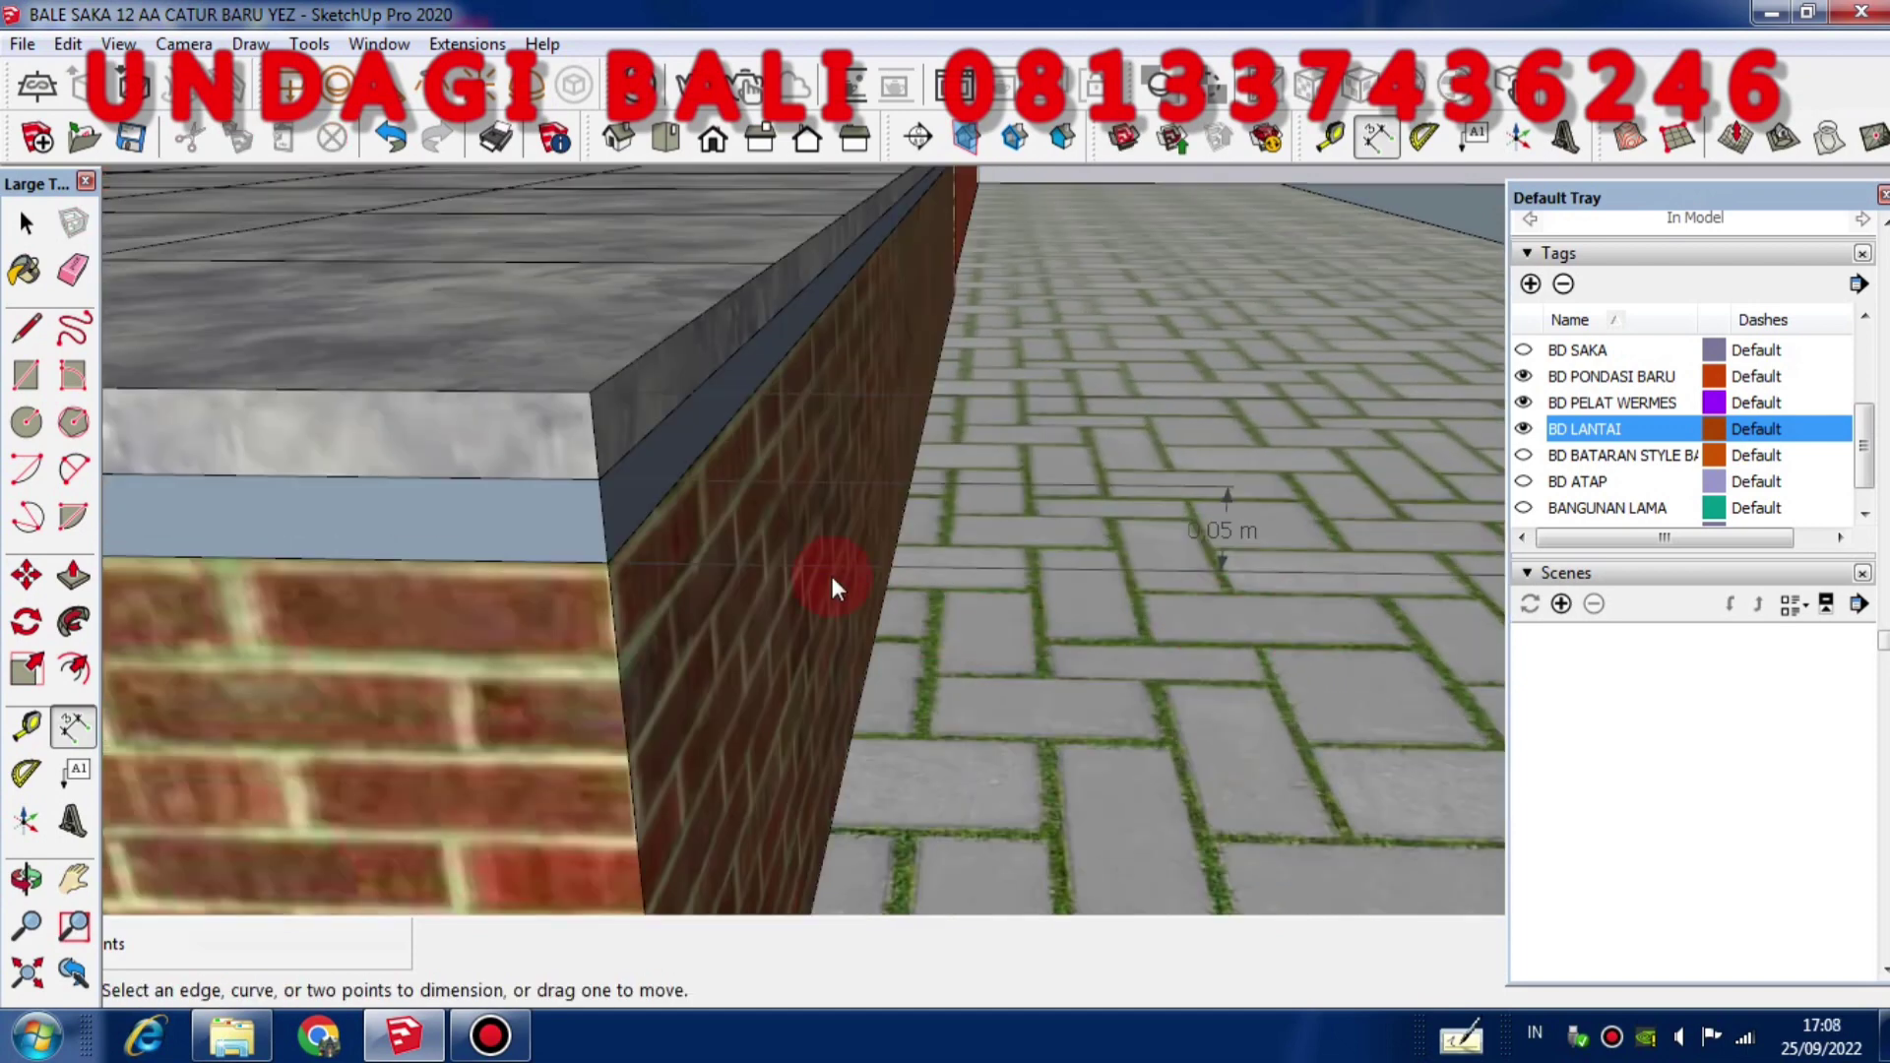
{"action": "left_click", "coordinate": [603, 475]}
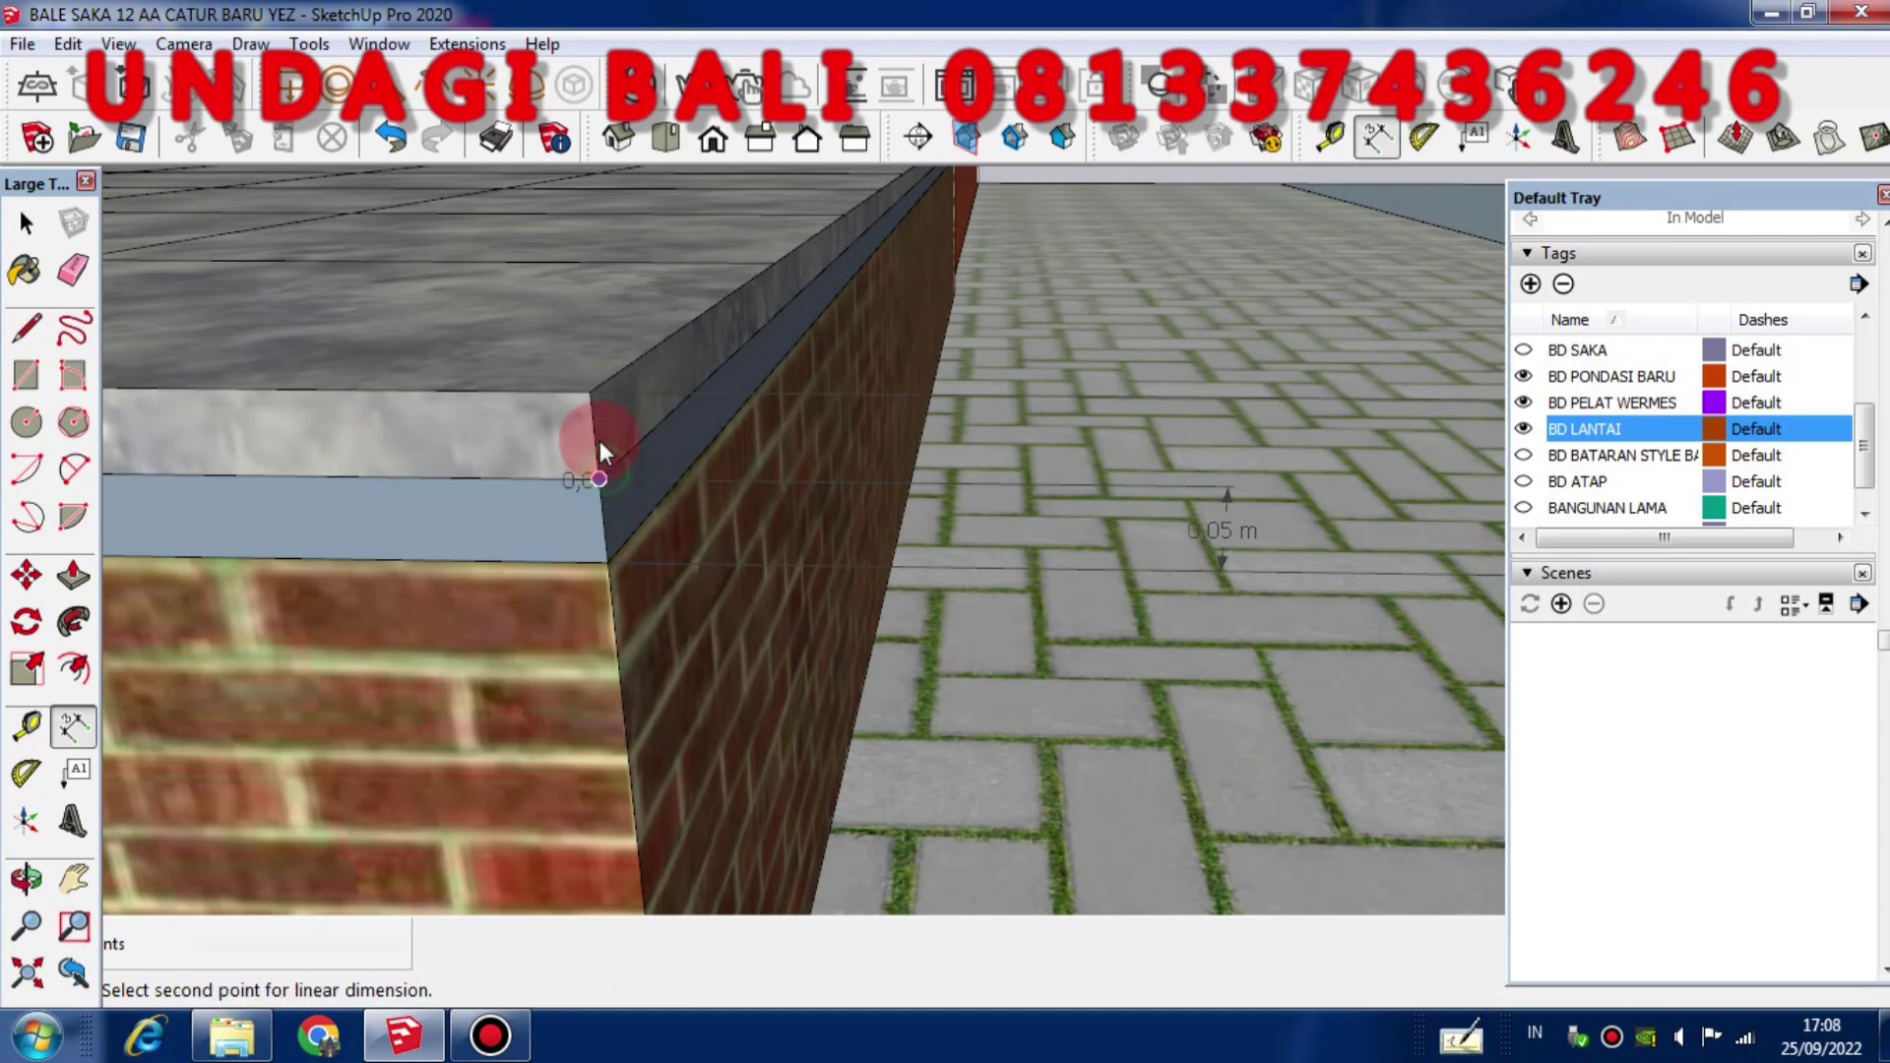
{"action": "left_click", "coordinate": [589, 397]}
{"action": "scroll", "coordinate": [871, 518], "scroll_direction": "down", "scroll_amount": 2}
{"action": "scroll", "coordinate": [1065, 474], "scroll_direction": "down", "scroll_amount": 1}
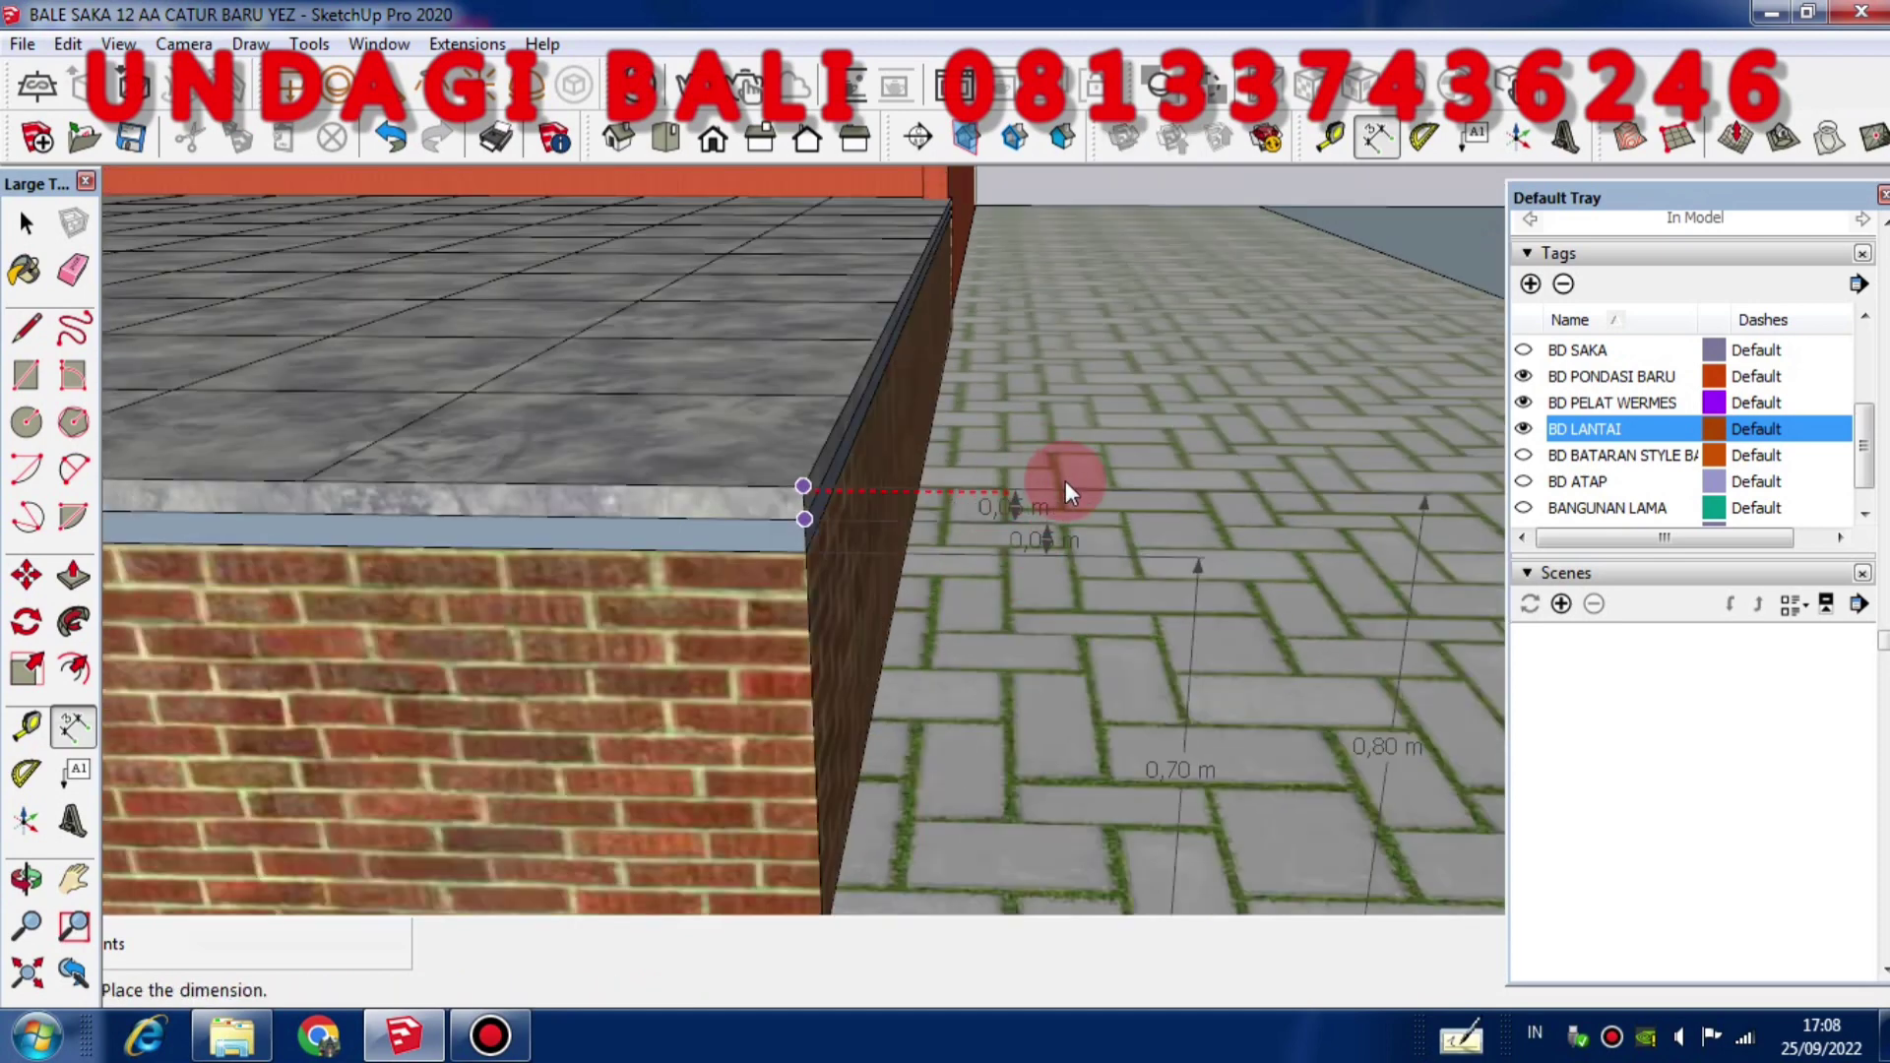
{"action": "left_click", "coordinate": [980, 518]}
{"action": "scroll", "coordinate": [985, 521], "scroll_direction": "down", "scroll_amount": 2}
{"action": "middle_click_drag", "start_coordinate": [990, 533], "coordinate": [1055, 570]}
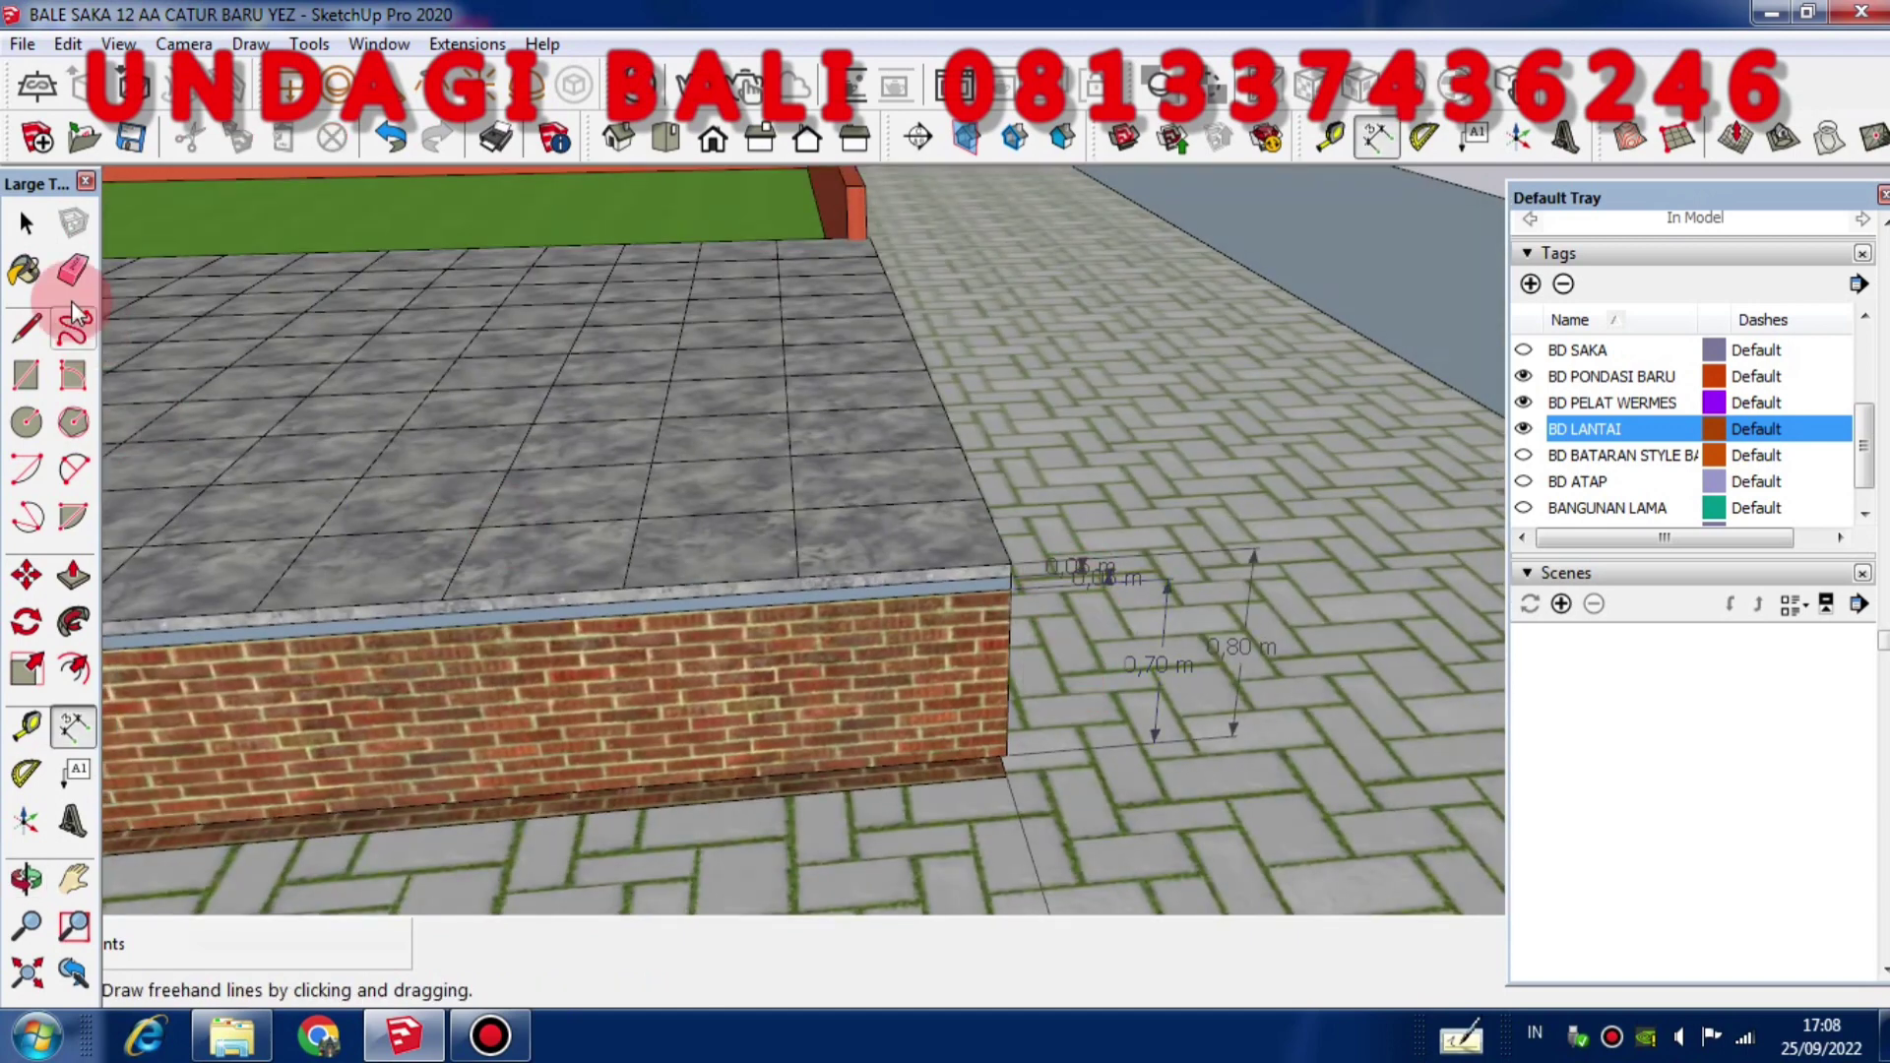
Examine the wall, slab, floor and full-height dimensions beside the platform's front corner
{"action": "left_click", "coordinate": [27, 224]}
{"action": "scroll", "coordinate": [1038, 658], "scroll_direction": "up", "scroll_amount": 6}
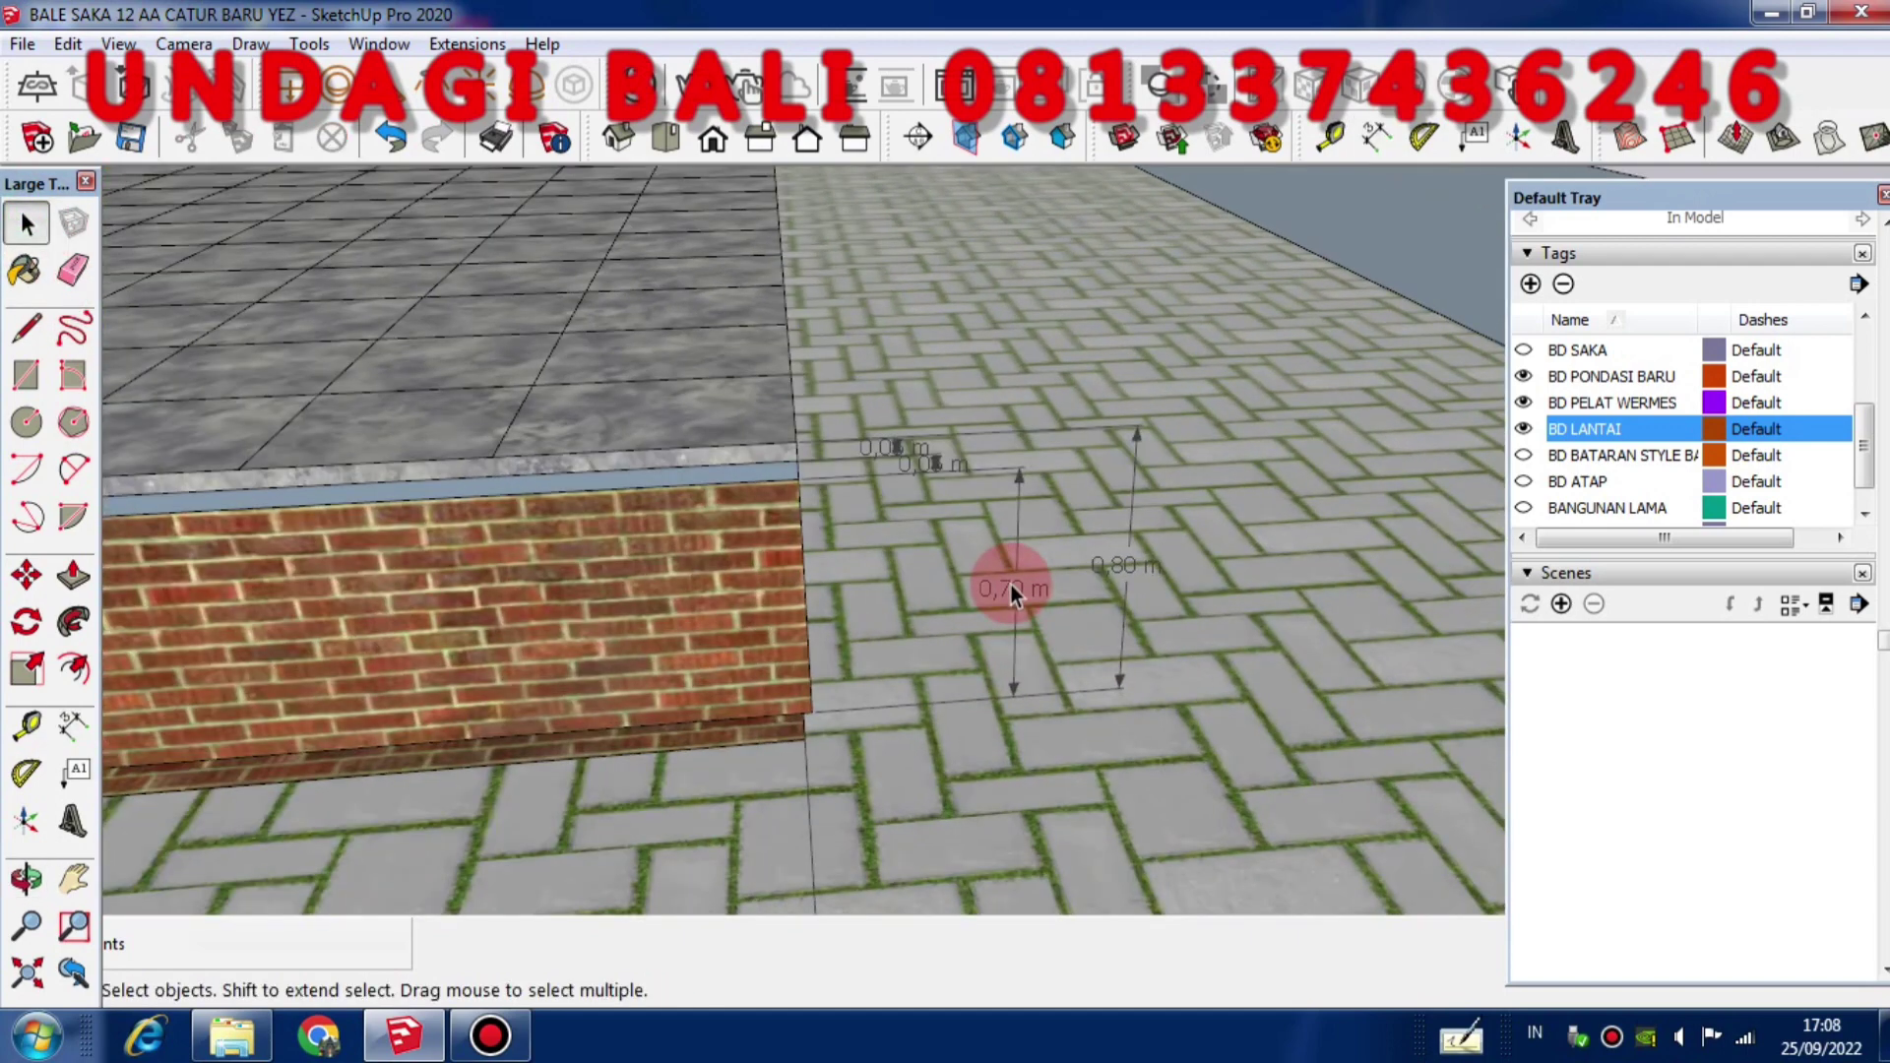
{"action": "scroll", "coordinate": [1012, 583], "scroll_direction": "down", "scroll_amount": 2}
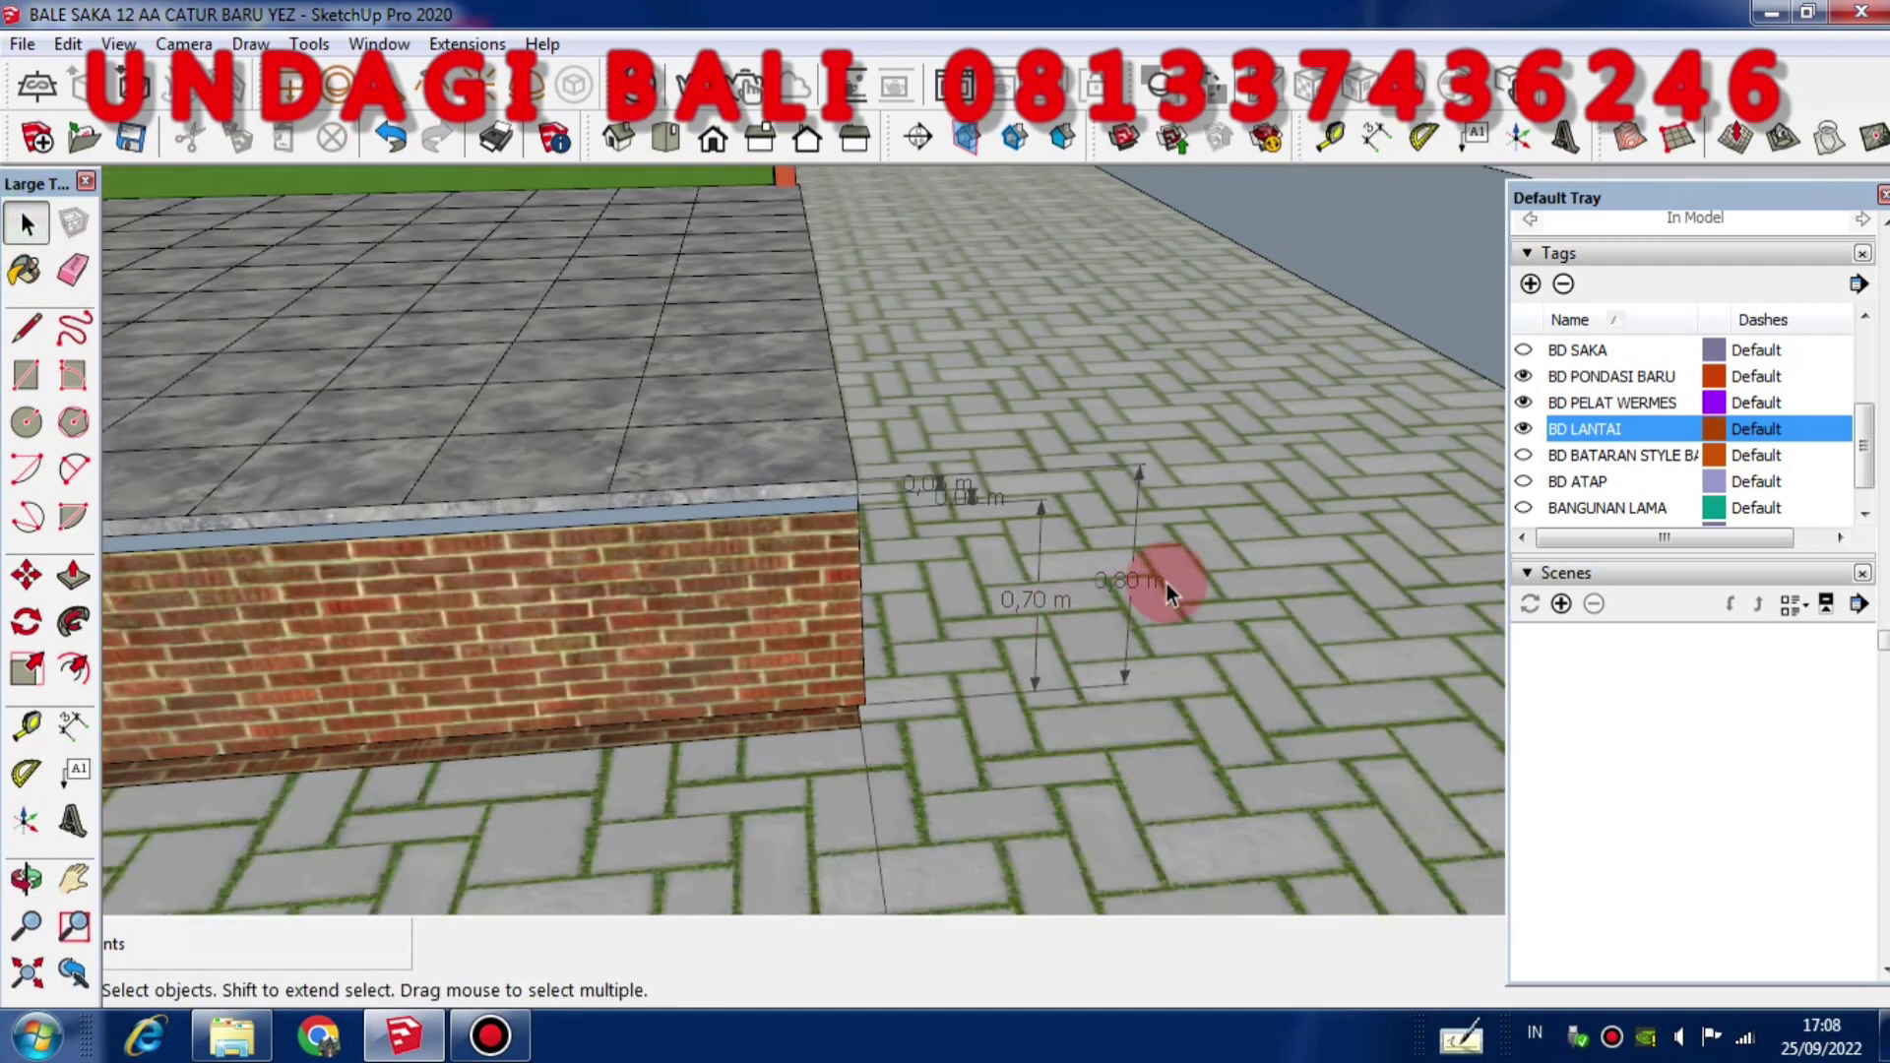
{"action": "scroll", "coordinate": [1132, 576], "scroll_direction": "up", "scroll_amount": 2}
{"action": "scroll", "coordinate": [1119, 588], "scroll_direction": "down", "scroll_amount": 8}
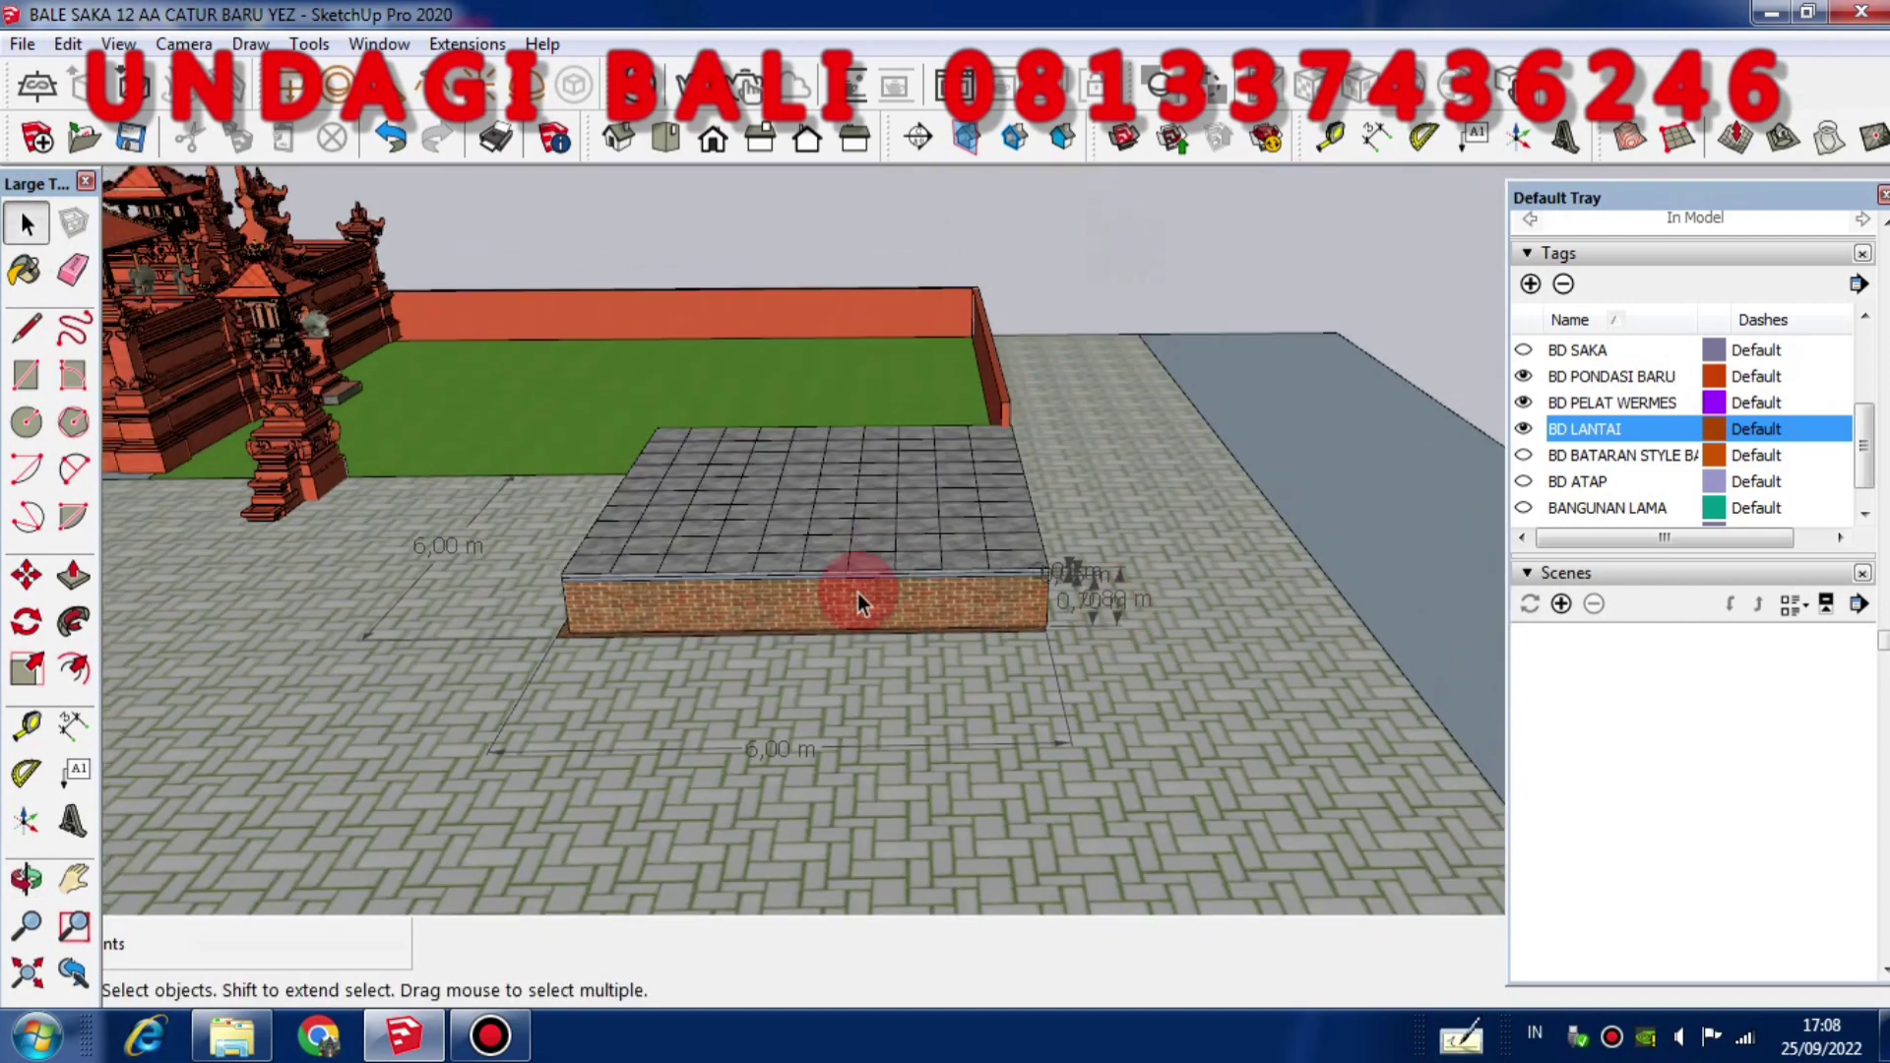
Examine the tiled platform within the whole compound, from several angles and distances
{"action": "middle_click_drag", "start_coordinate": [859, 593], "coordinate": [831, 549]}
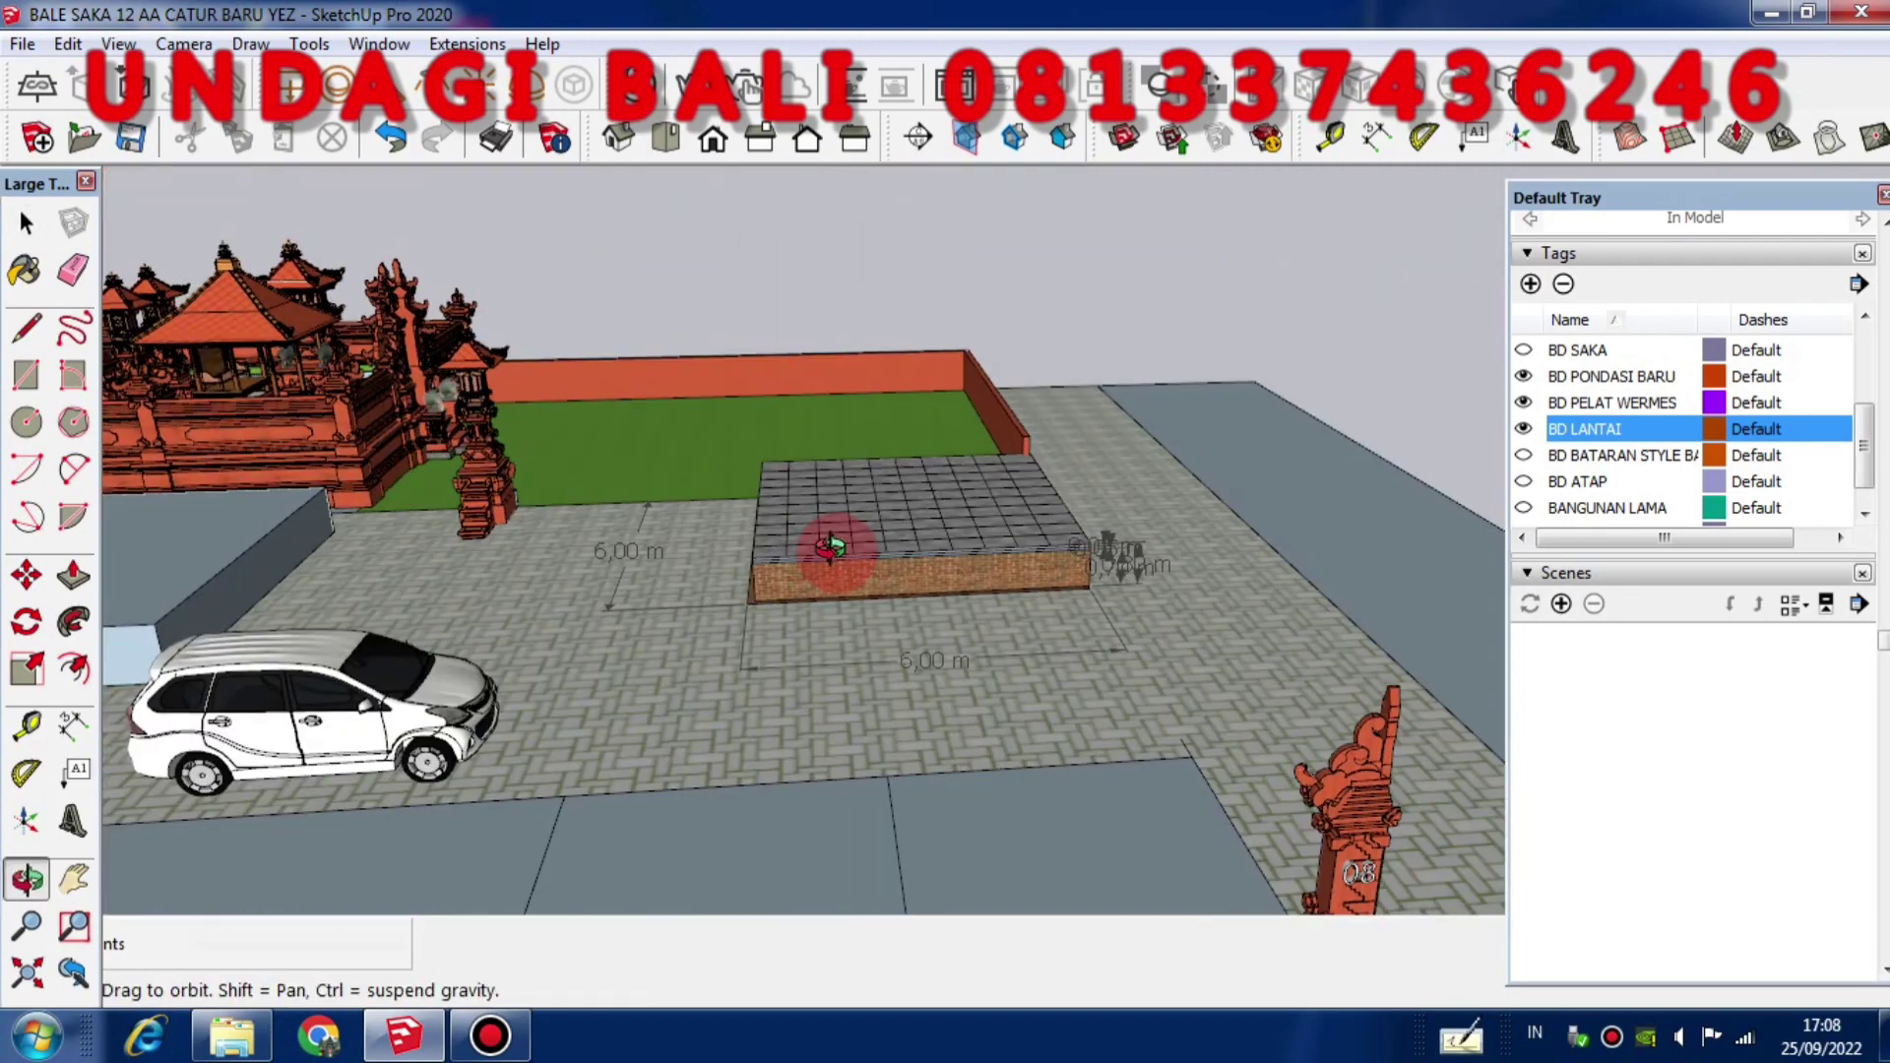
{"action": "scroll", "coordinate": [1060, 825], "scroll_direction": "down", "scroll_amount": 3}
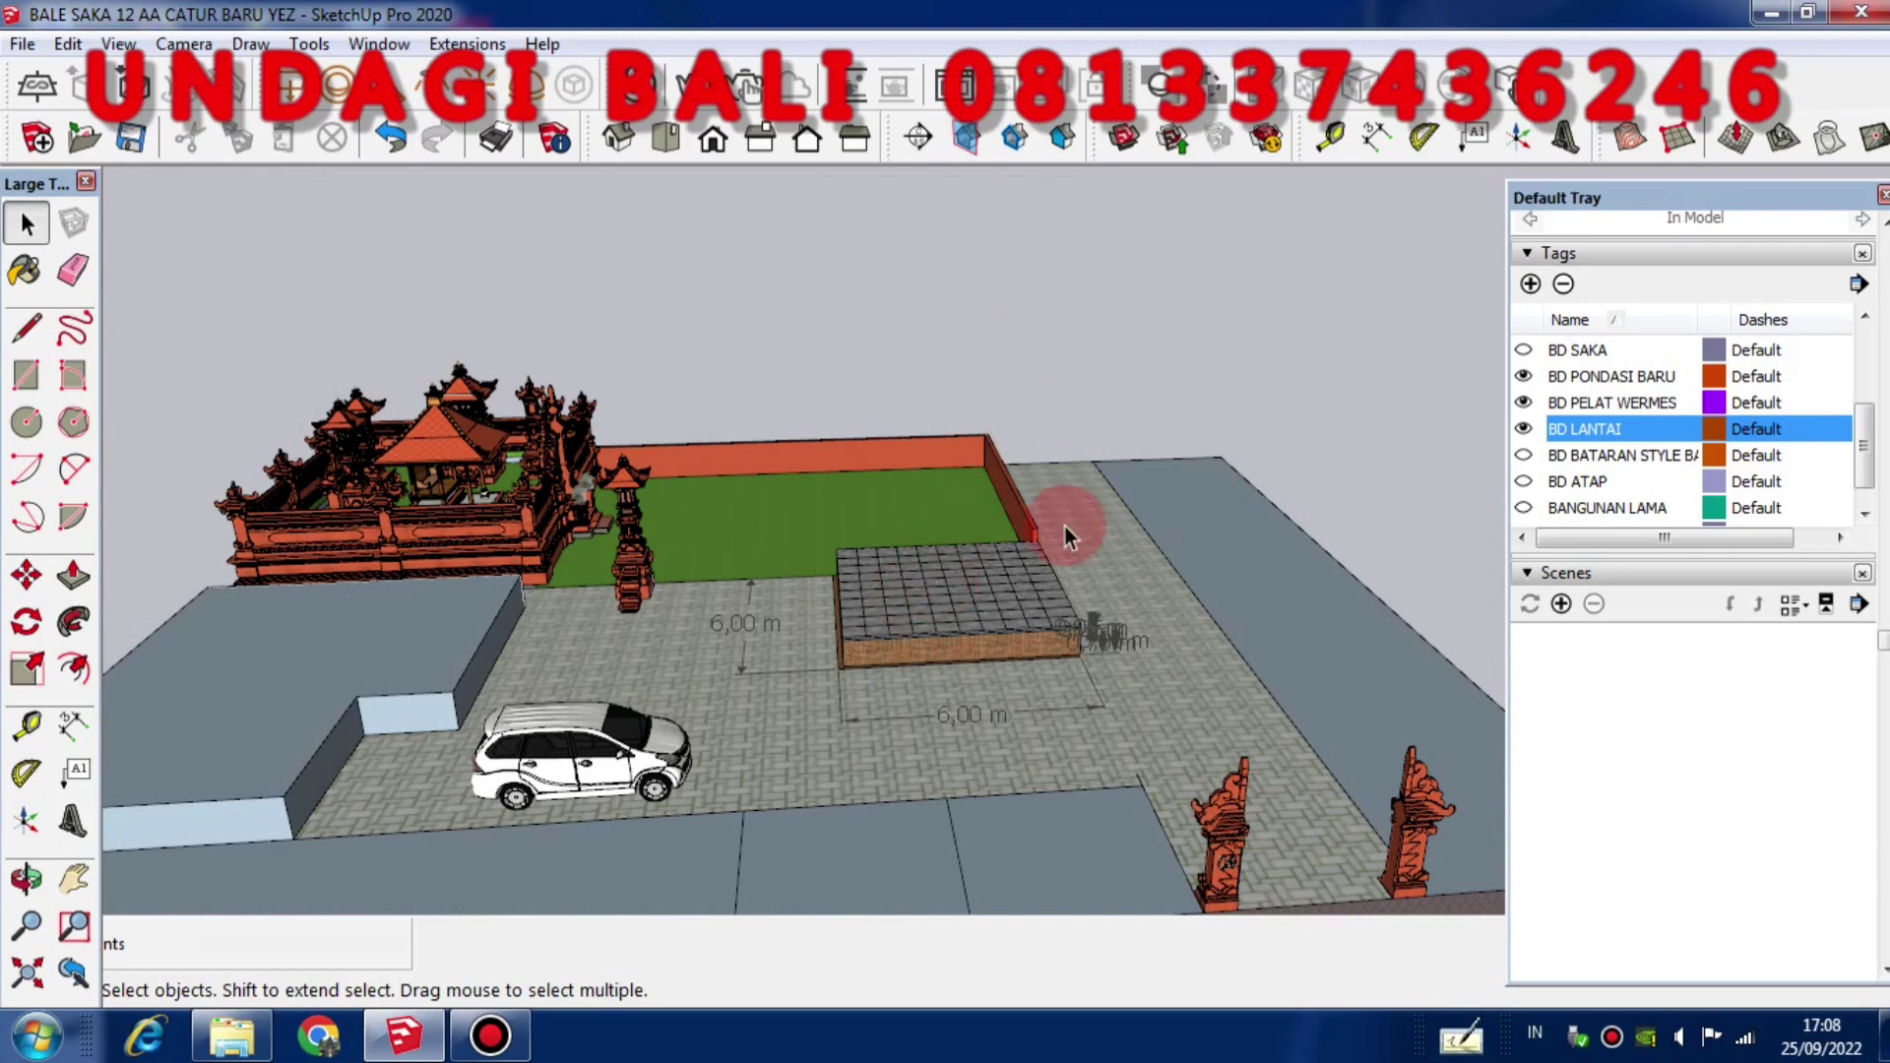
{"action": "scroll", "coordinate": [1174, 528], "scroll_direction": "down", "scroll_amount": 3}
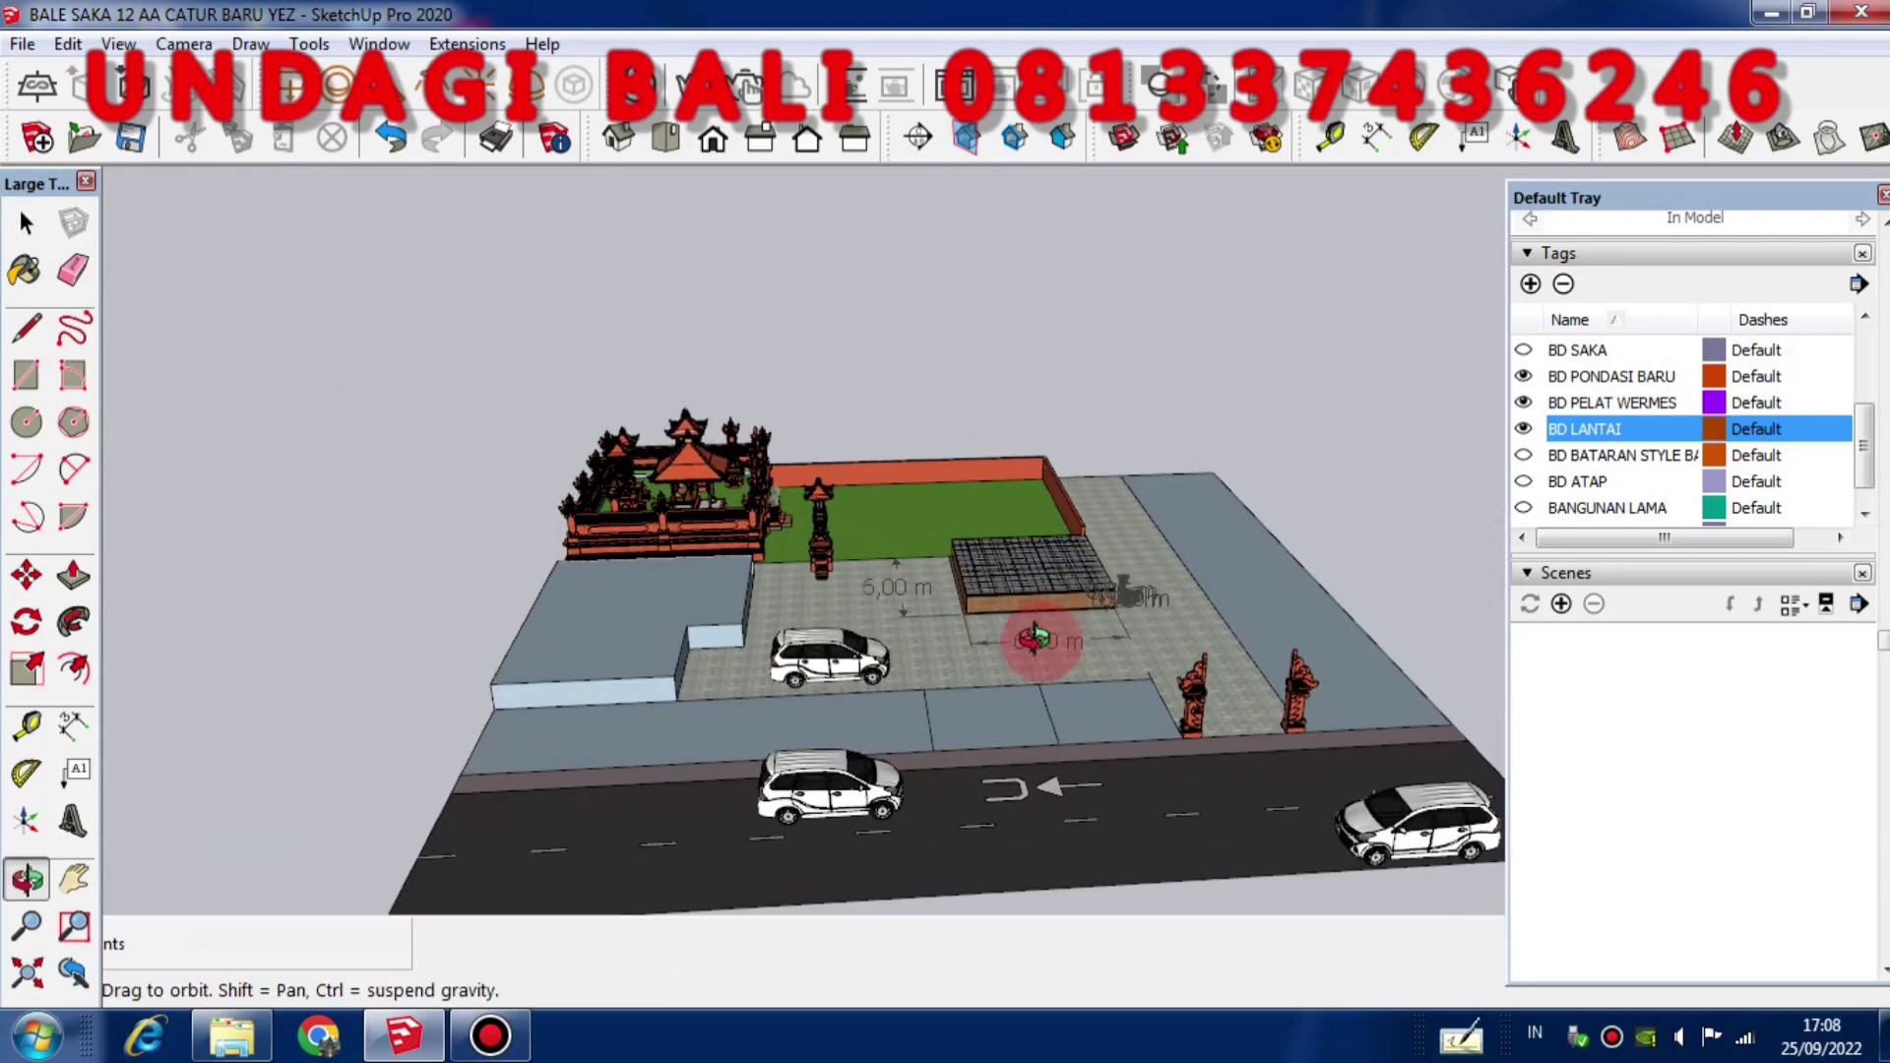
{"action": "scroll", "coordinate": [1090, 613], "scroll_direction": "up", "scroll_amount": 4}
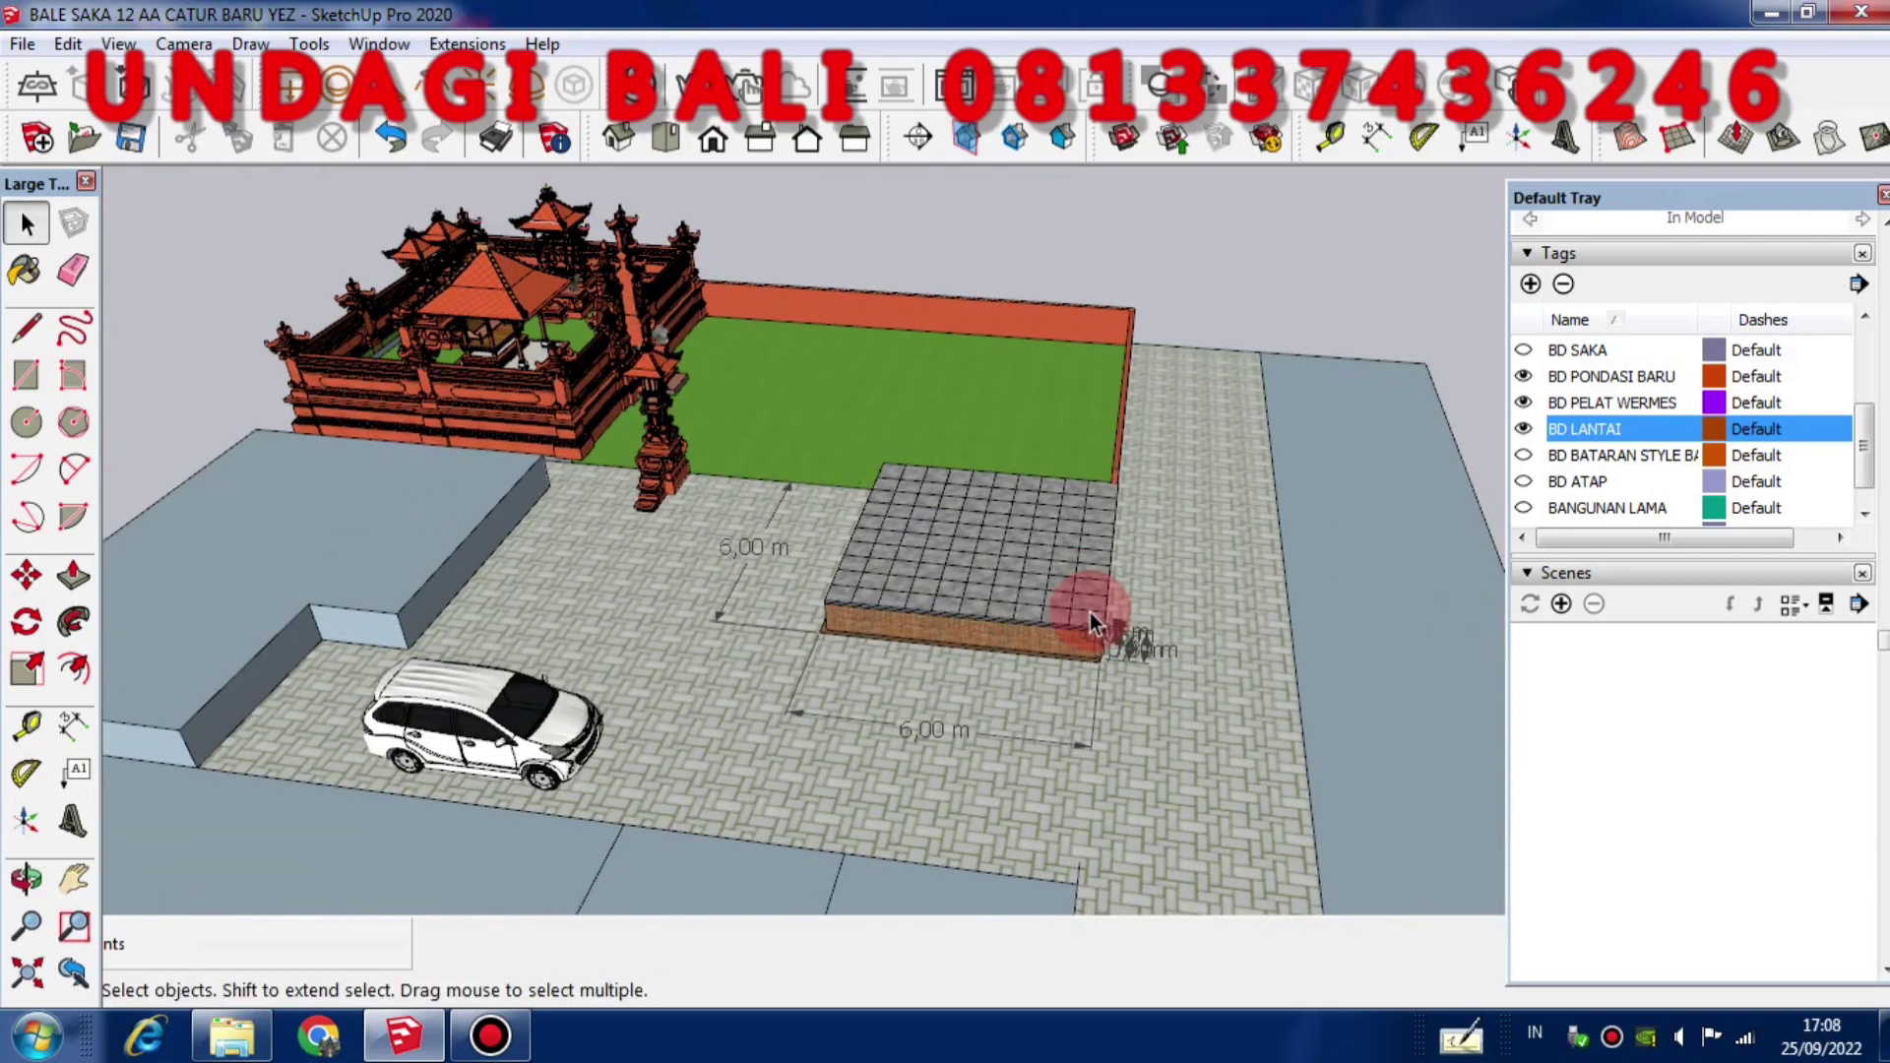
{"action": "middle_click_drag", "start_coordinate": [1090, 612], "coordinate": [1029, 532]}
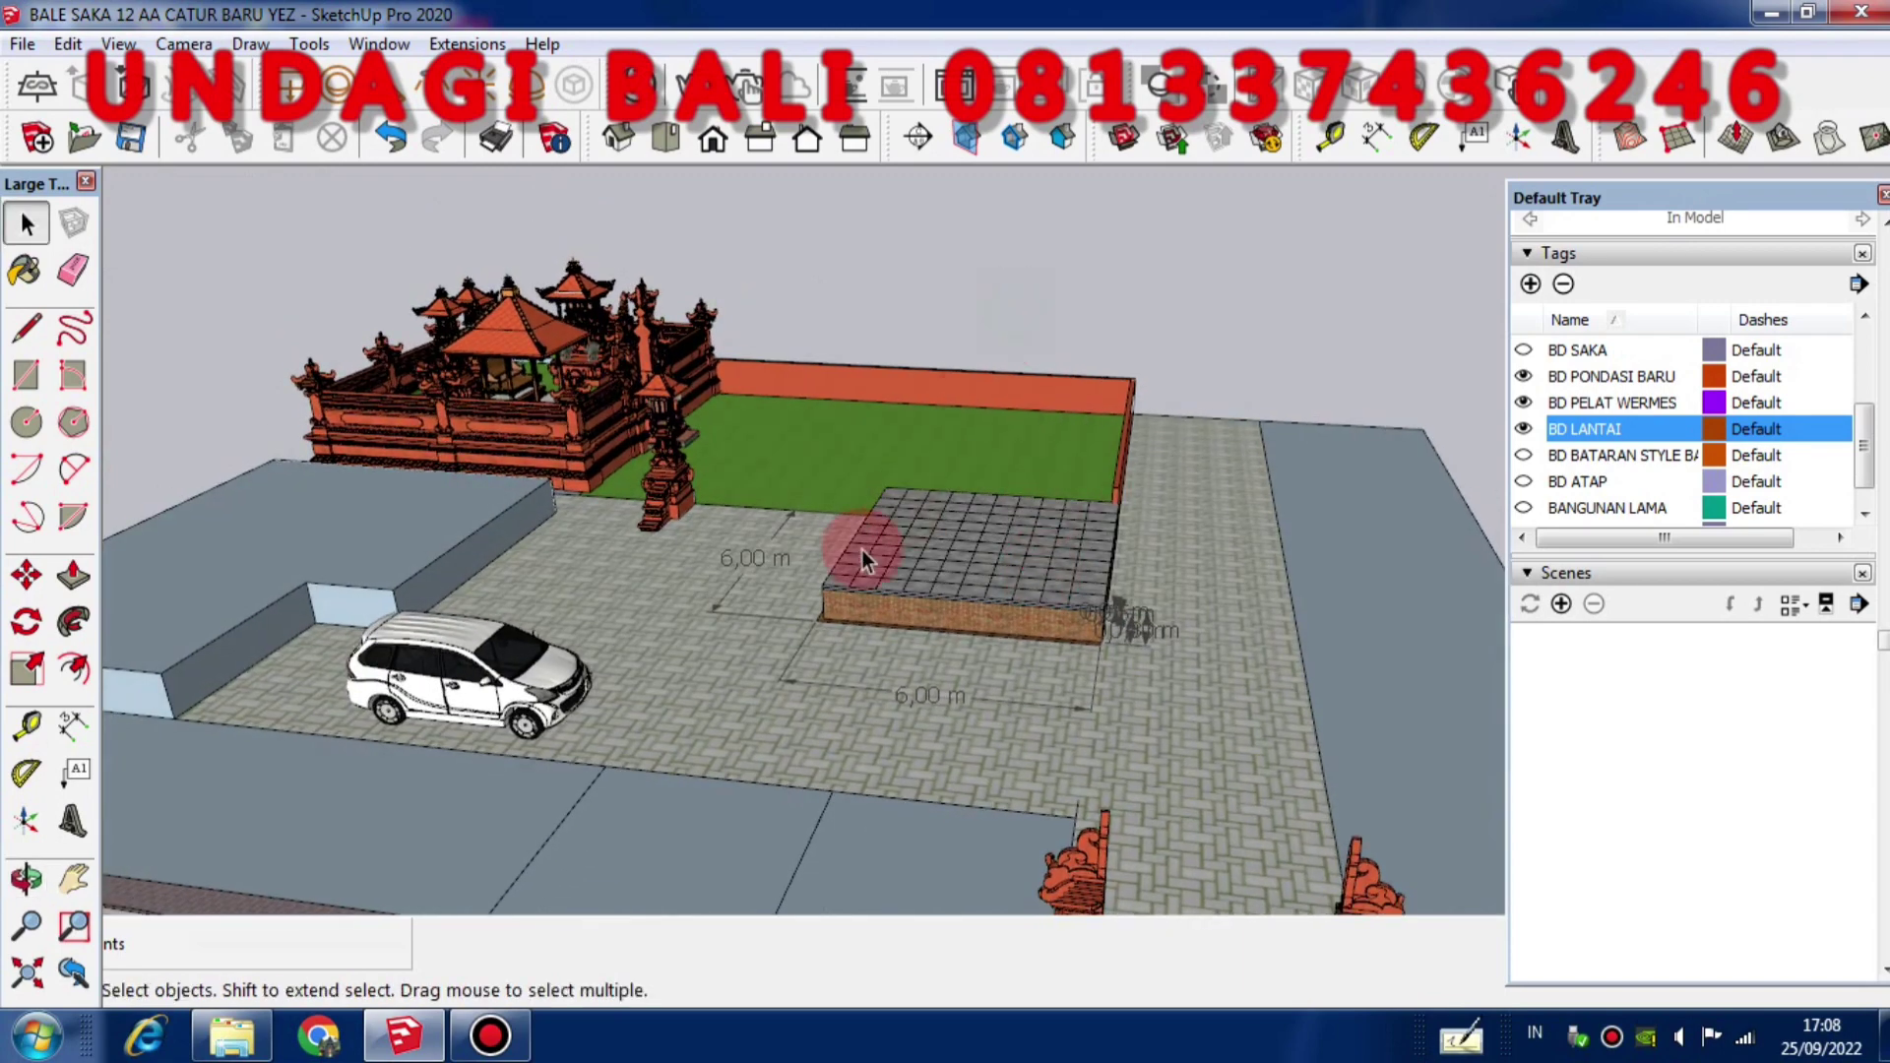
{"action": "scroll", "coordinate": [1130, 626], "scroll_direction": "down", "scroll_amount": 3}
{"action": "scroll", "coordinate": [1071, 573], "scroll_direction": "up", "scroll_amount": 4}
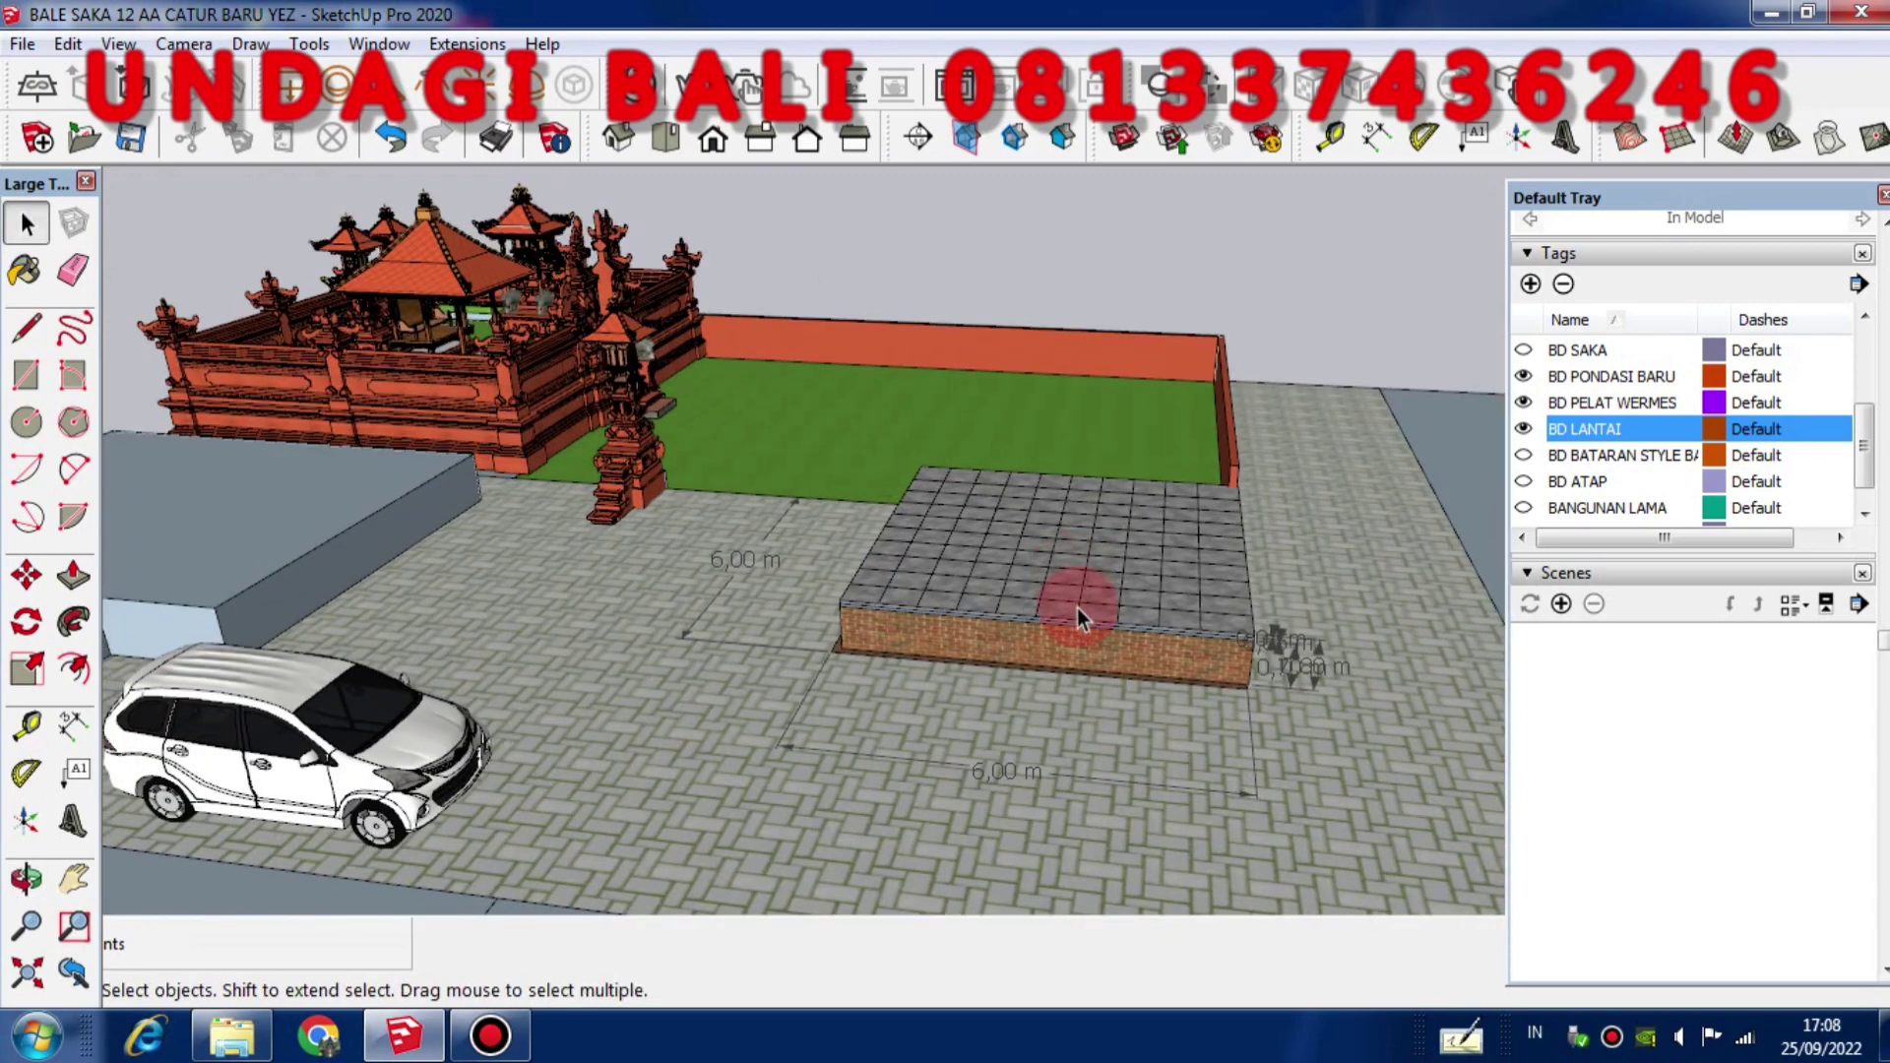
{"action": "middle_click_drag", "start_coordinate": [1077, 606], "coordinate": [955, 616]}
{"action": "left_click", "coordinate": [1238, 260]}
{"action": "scroll", "coordinate": [1047, 670], "scroll_direction": "down", "scroll_amount": 3}
{"action": "left_click", "coordinate": [1174, 244]}
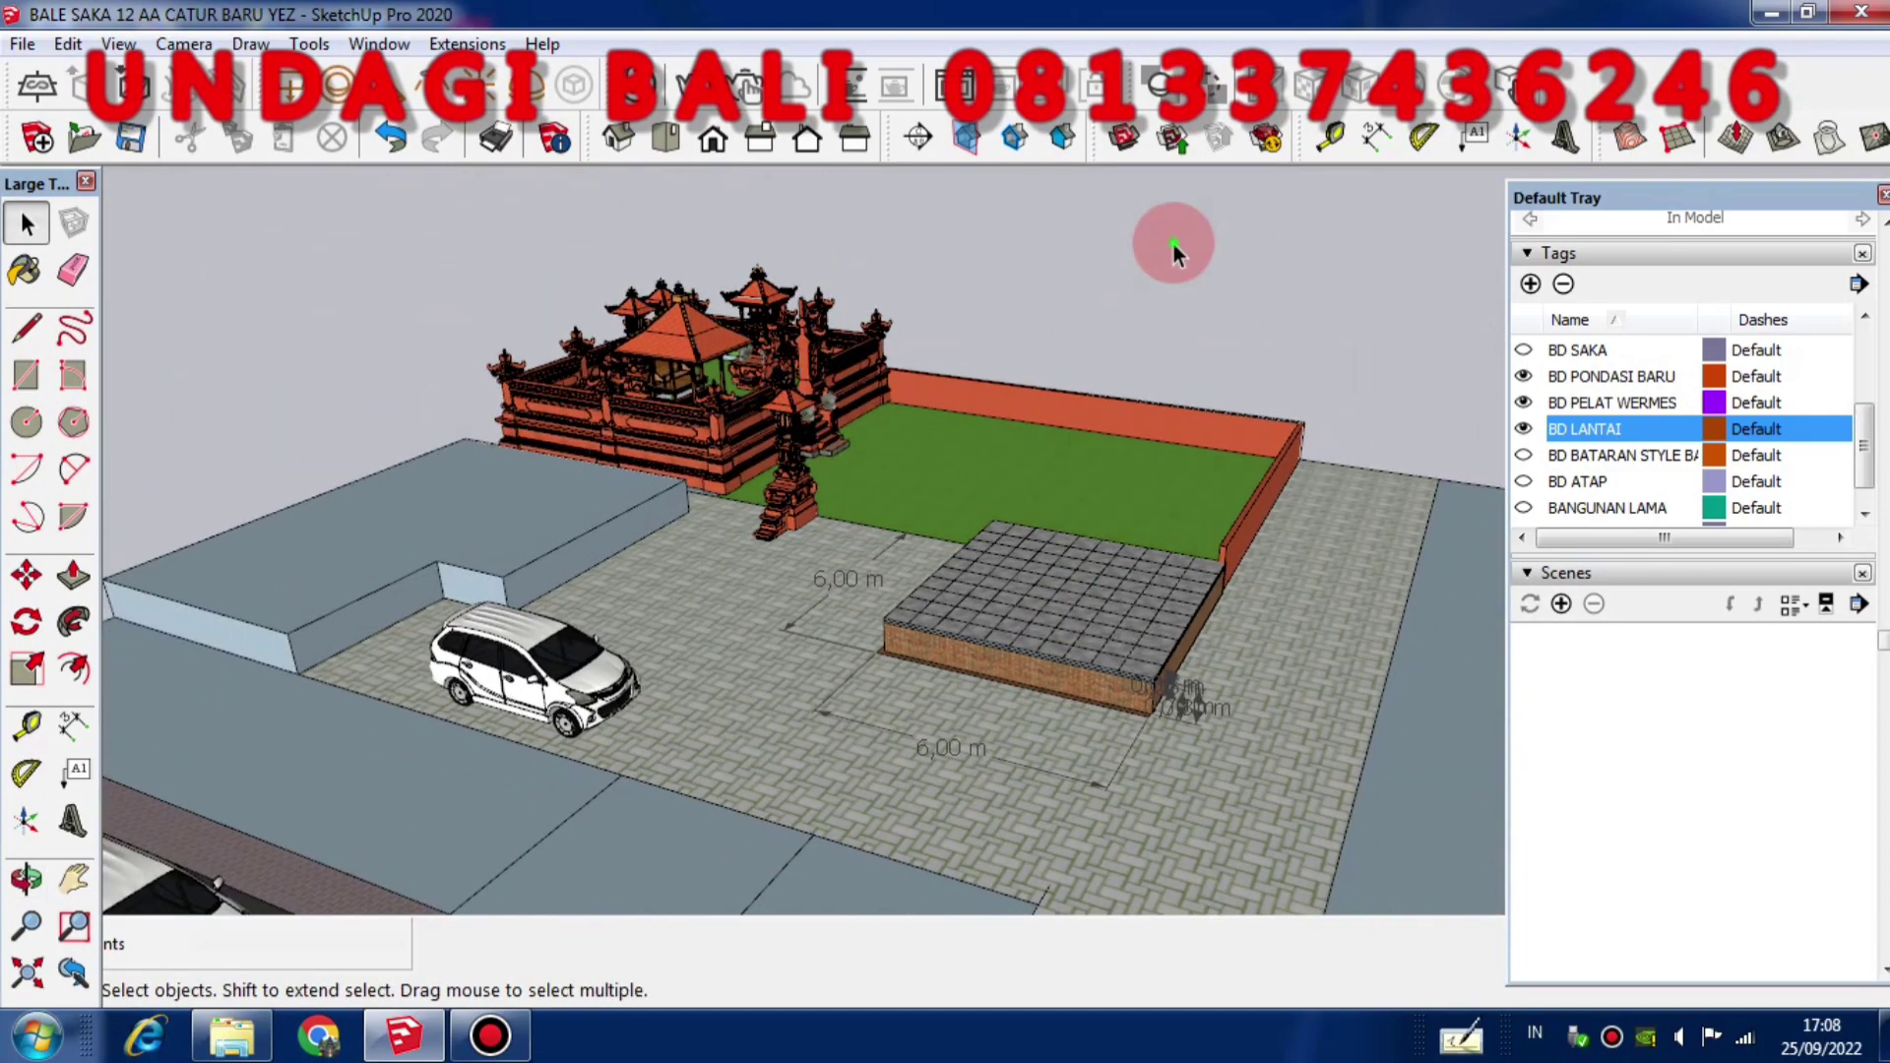
Delete all the height dimensions beside the platform's front corner, keeping the two plan dimensions
{"action": "scroll", "coordinate": [1118, 690], "scroll_direction": "up", "scroll_amount": 4}
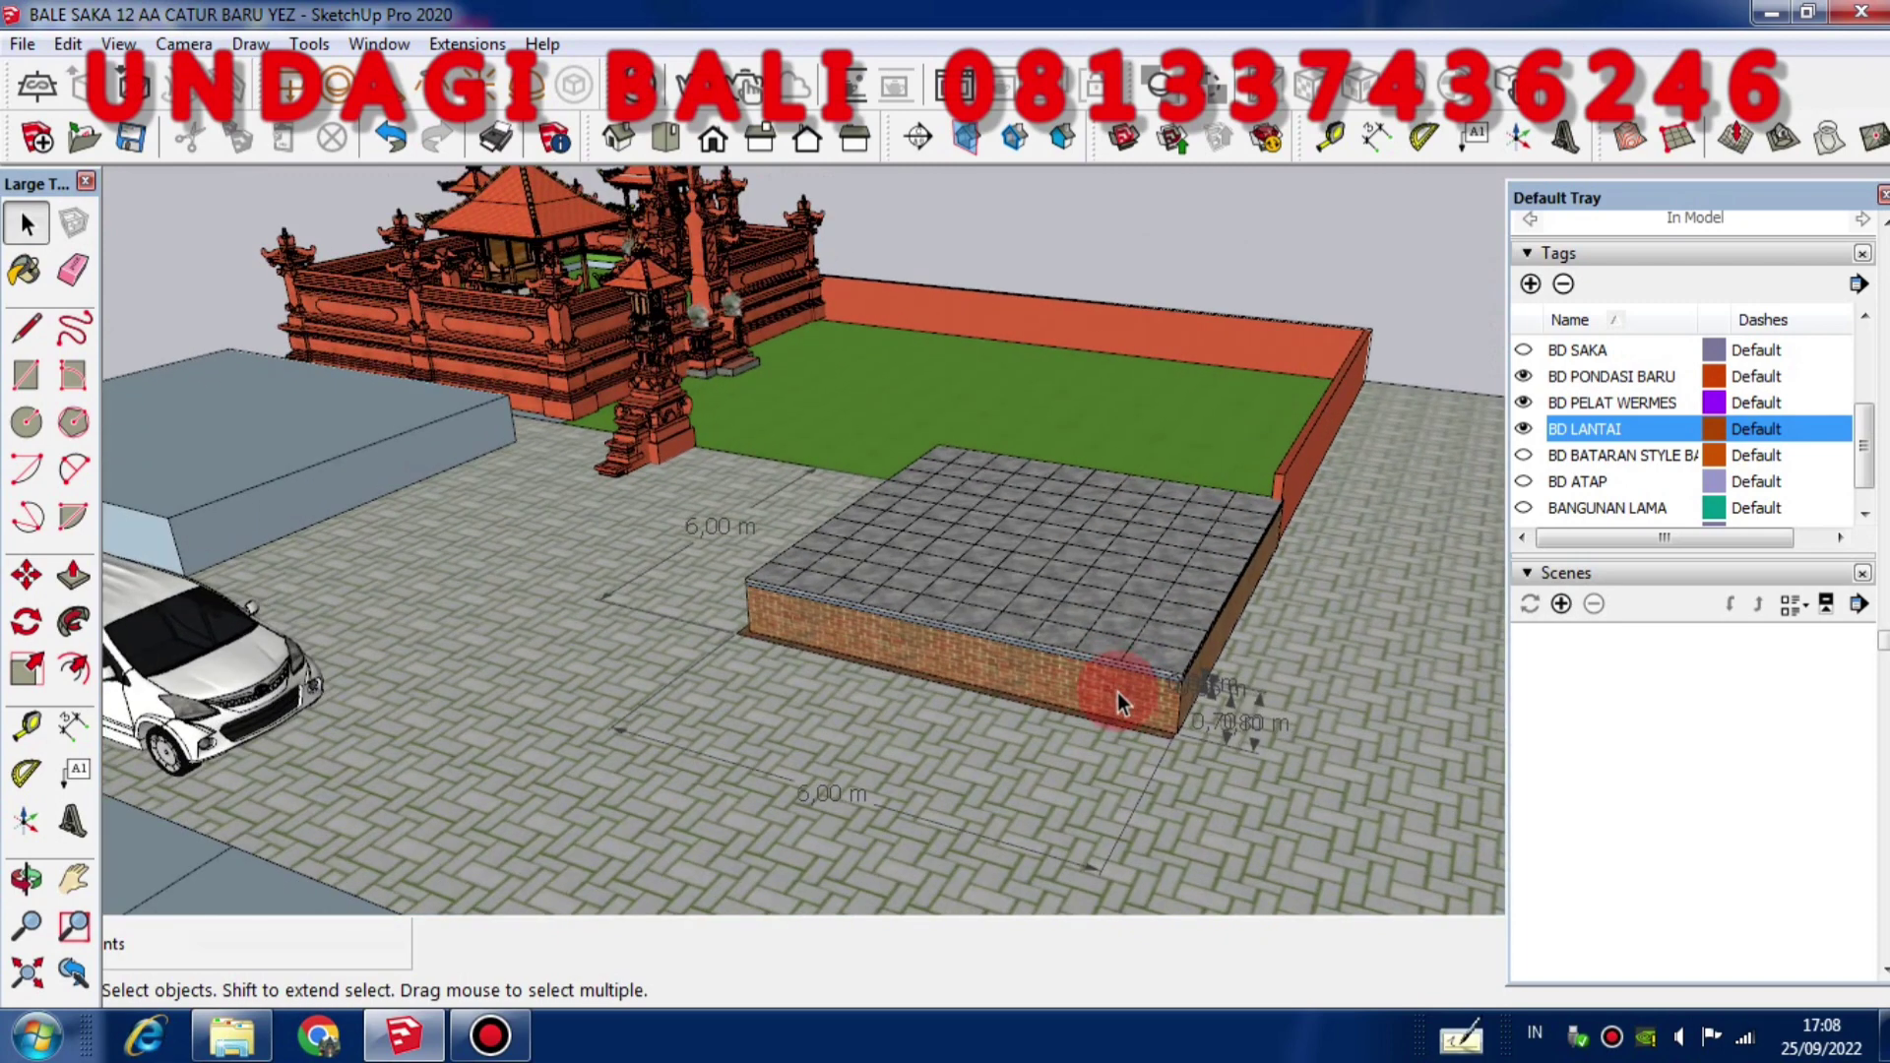
{"action": "middle_click_drag", "start_coordinate": [1118, 693], "coordinate": [1231, 695]}
{"action": "scroll", "coordinate": [1244, 666], "scroll_direction": "up", "scroll_amount": 2}
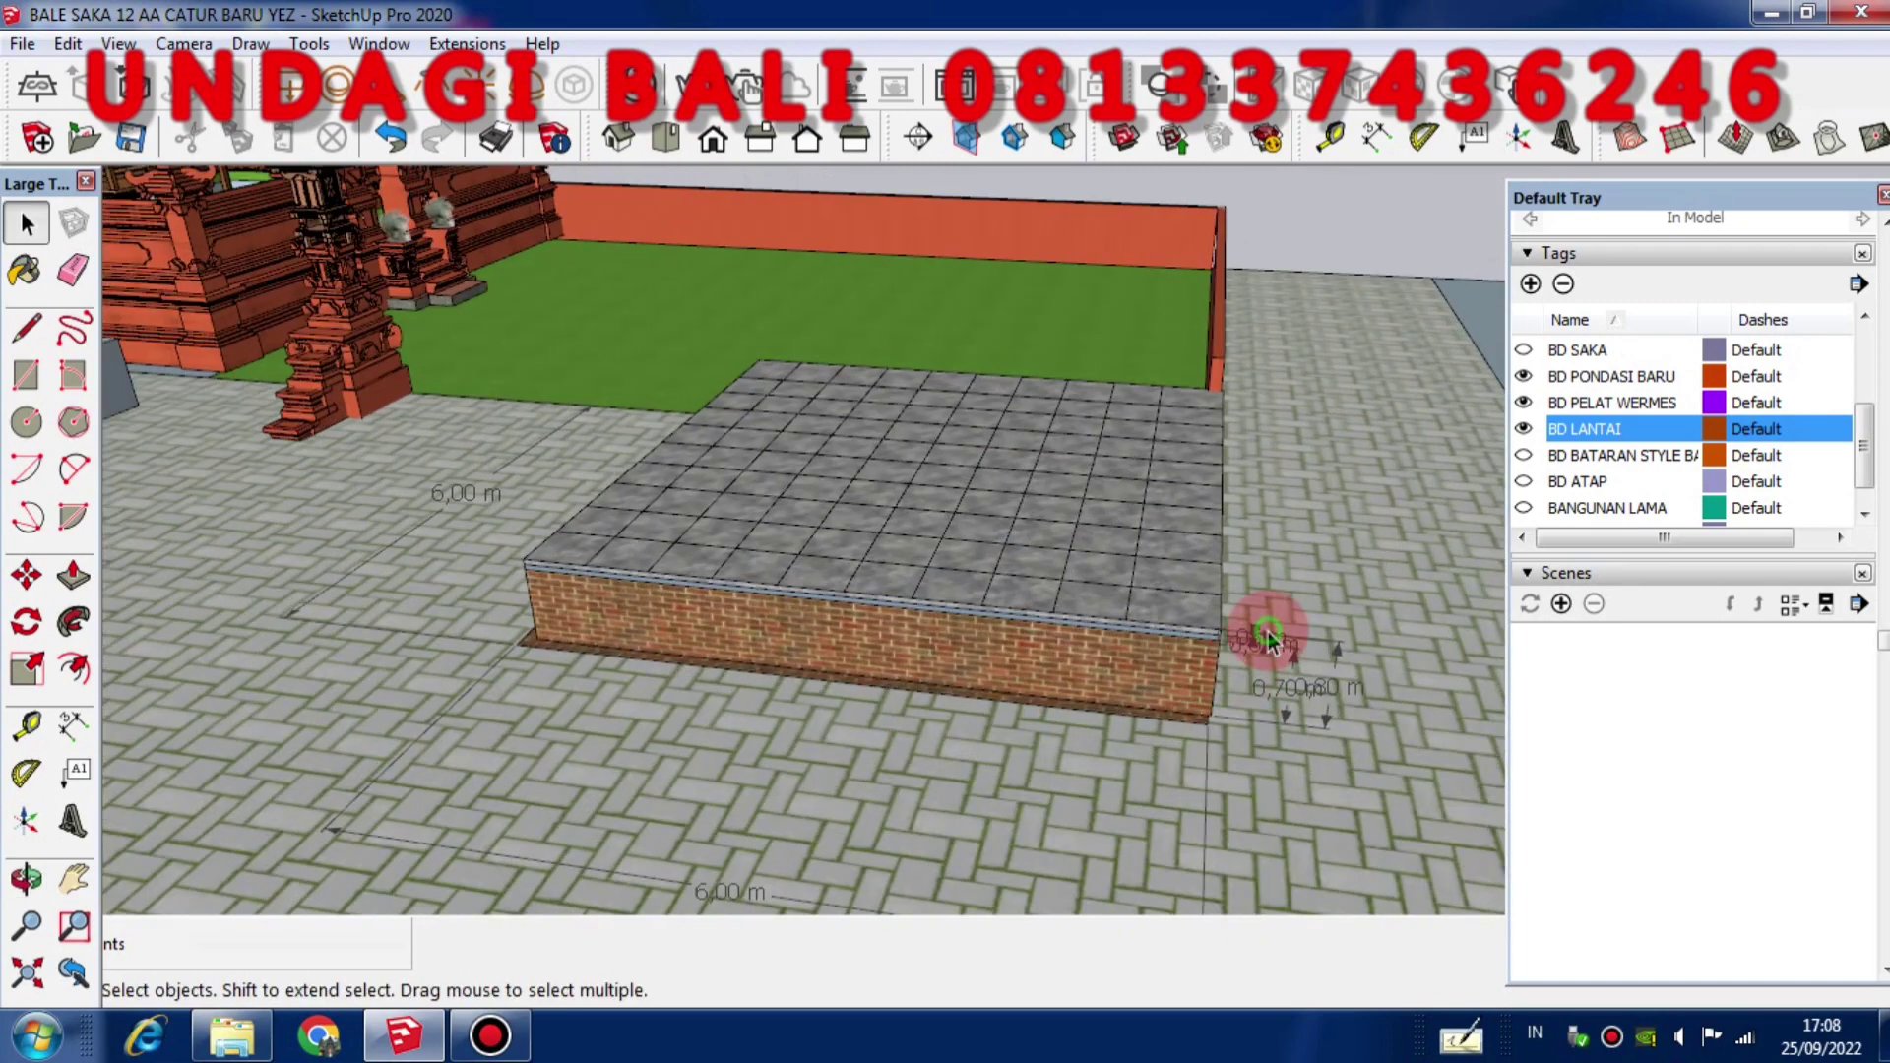
{"action": "left_click", "coordinate": [1268, 632]}
{"action": "key", "text": "Delete"}
{"action": "left_click", "coordinate": [1257, 647]}
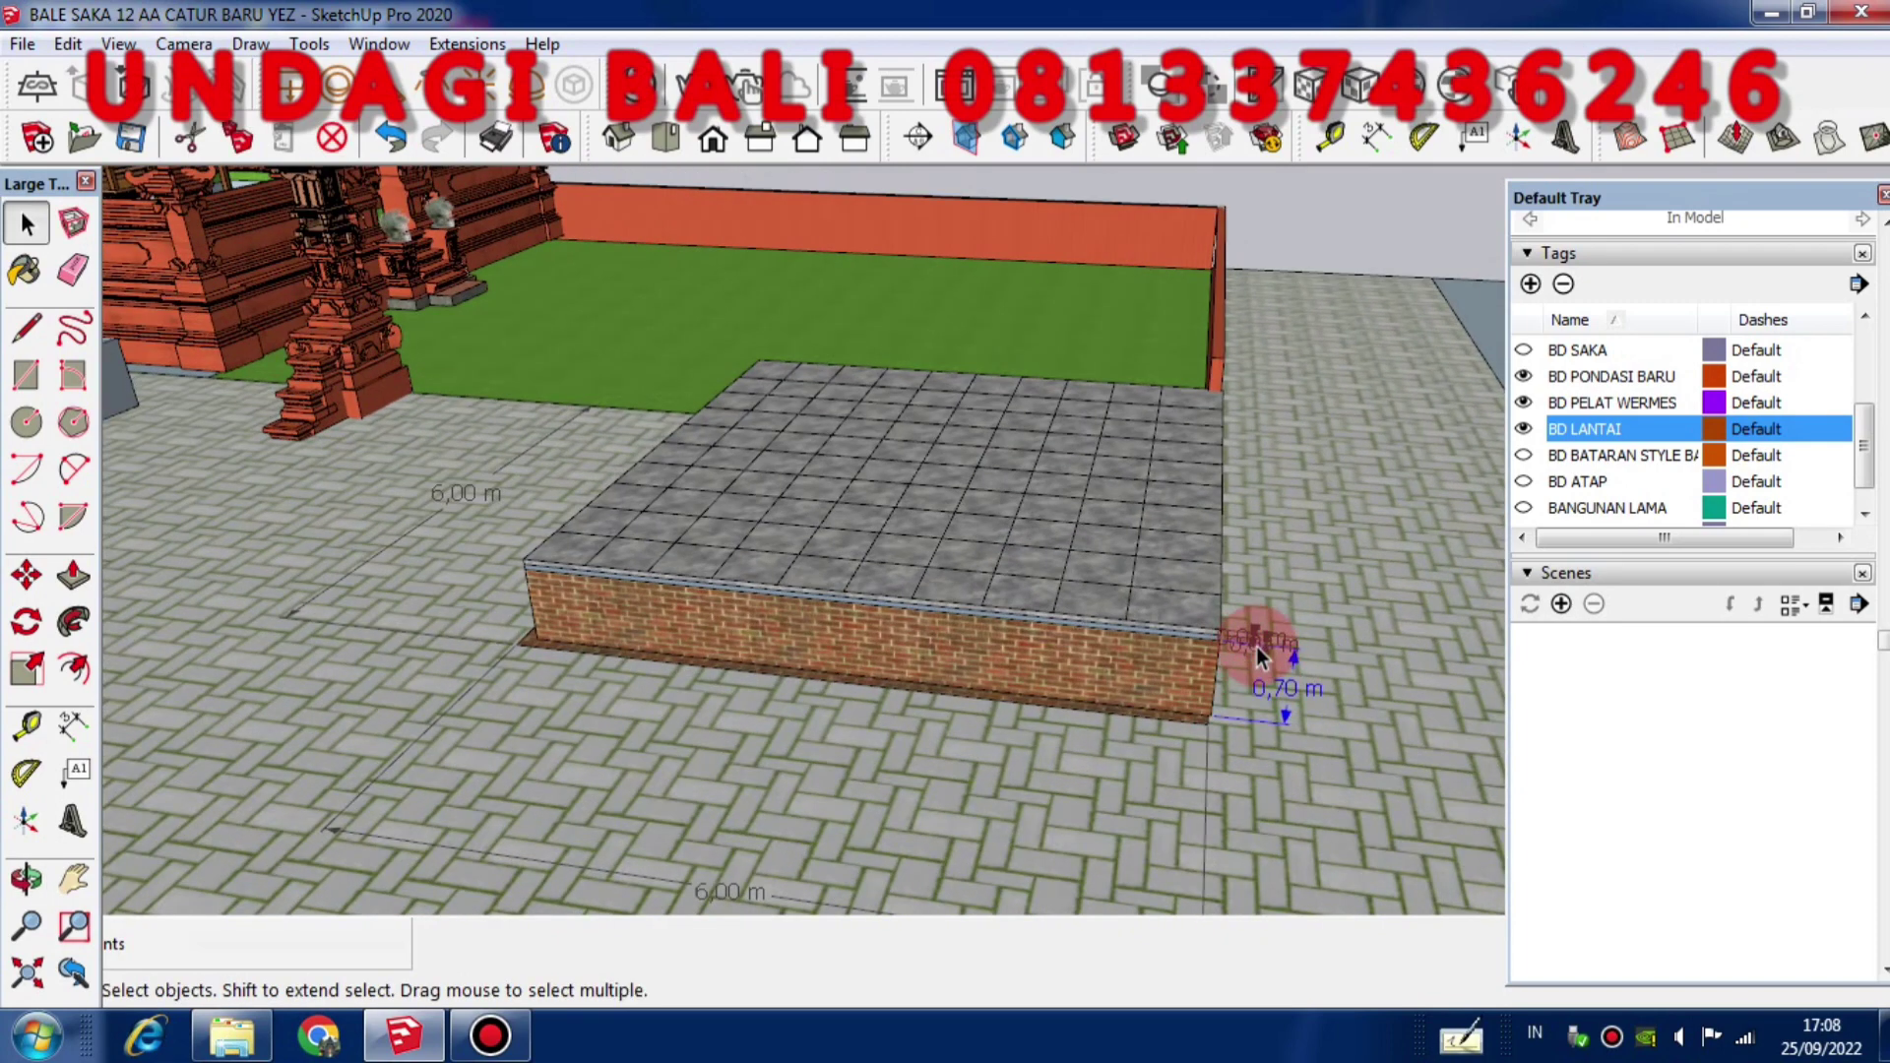
{"action": "key", "text": "Delete"}
{"action": "left_click", "coordinate": [1257, 646]}
{"action": "key", "text": "Delete"}
Examine the tiled platform from the front and the brick footing projecting beyond the wall's base at the opposite front corner
{"action": "middle_click_drag", "start_coordinate": [1083, 701], "coordinate": [1272, 346]}
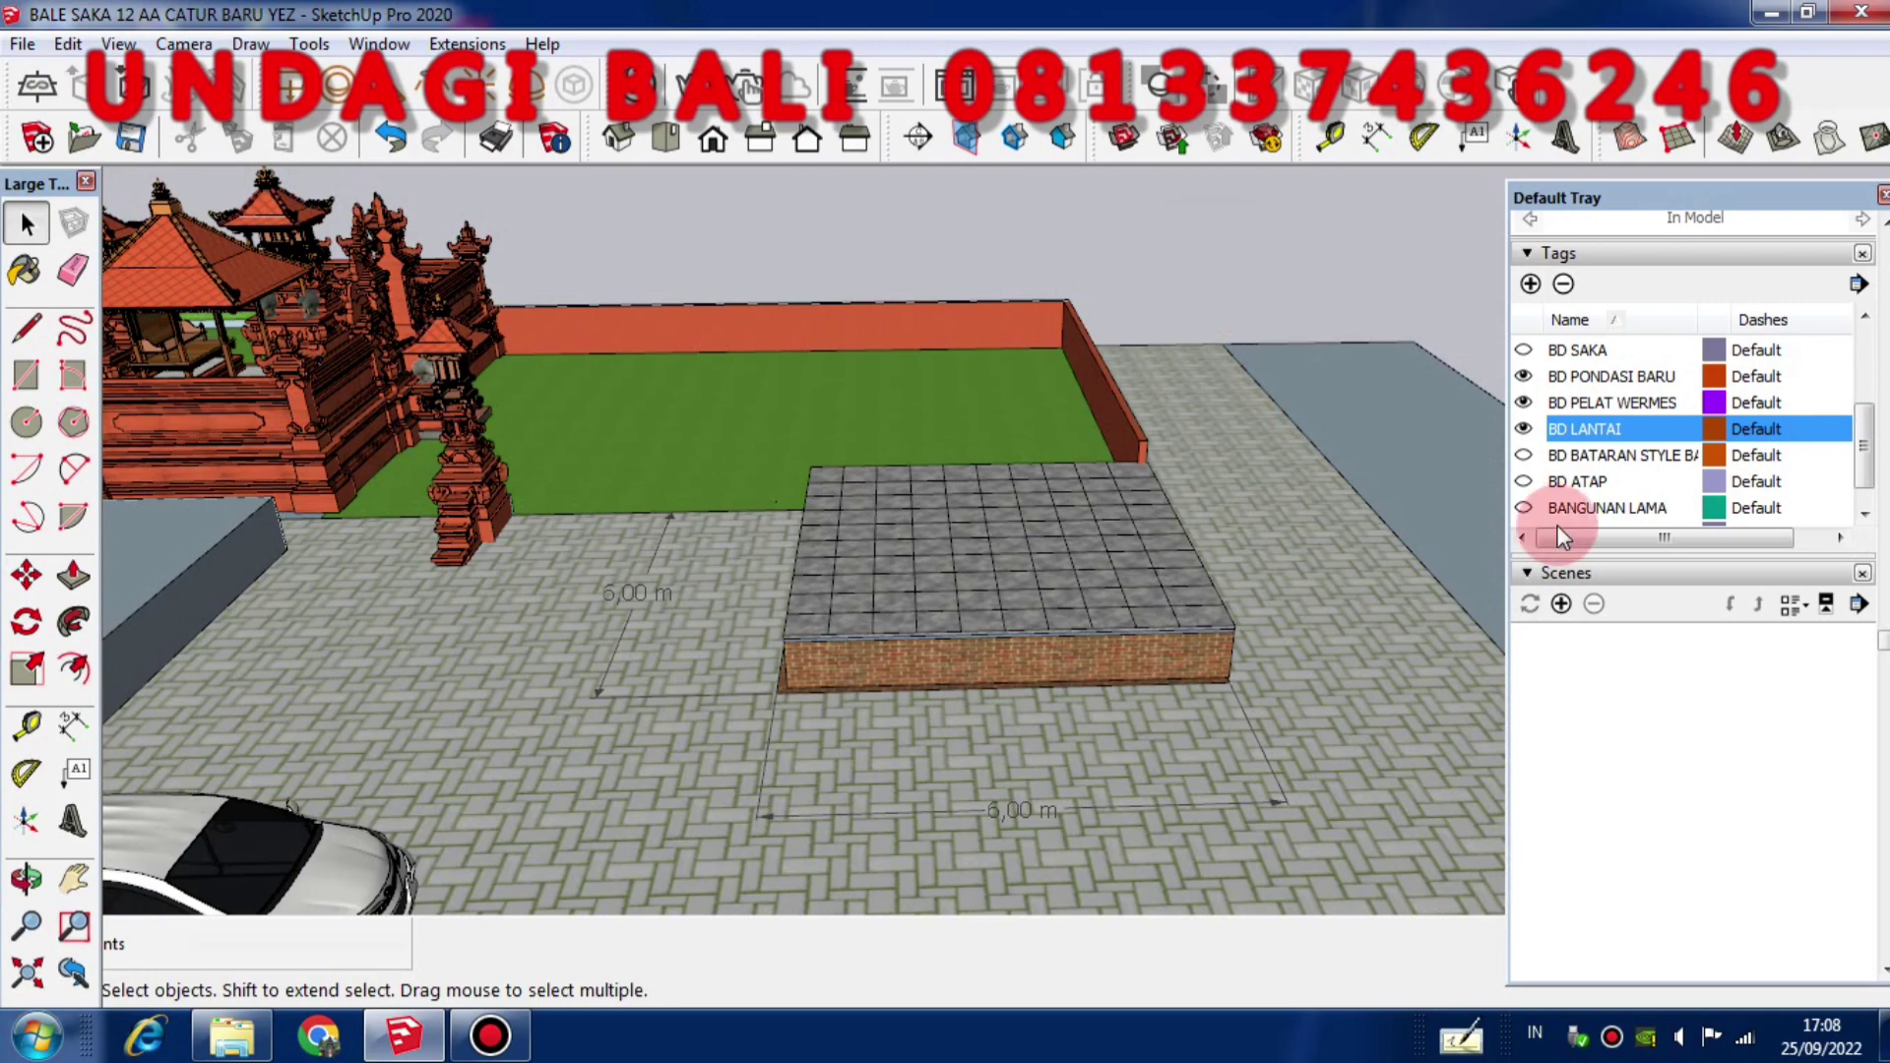
{"action": "middle_click_drag", "start_coordinate": [1243, 476], "coordinate": [1219, 583]}
{"action": "scroll", "coordinate": [1215, 589], "scroll_direction": "up", "scroll_amount": 2}
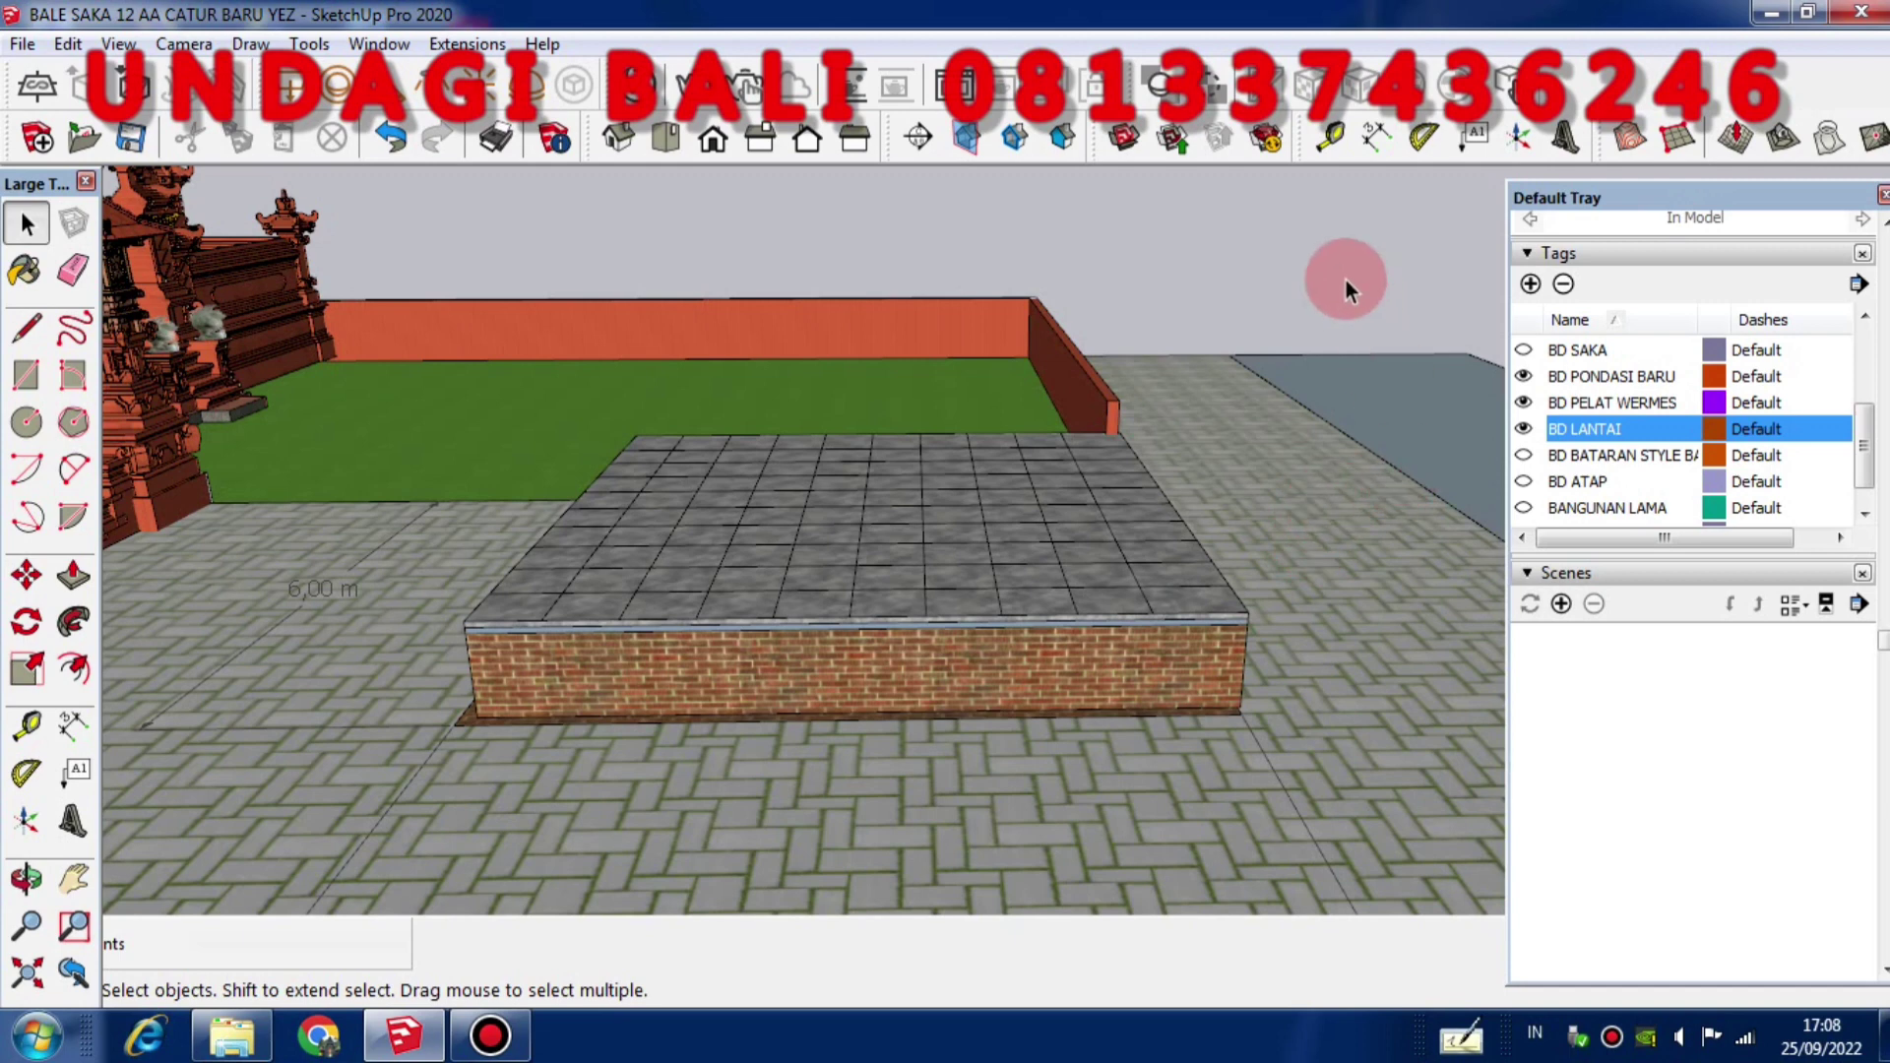
{"action": "scroll", "coordinate": [1866, 483], "scroll_direction": "down", "scroll_amount": 1}
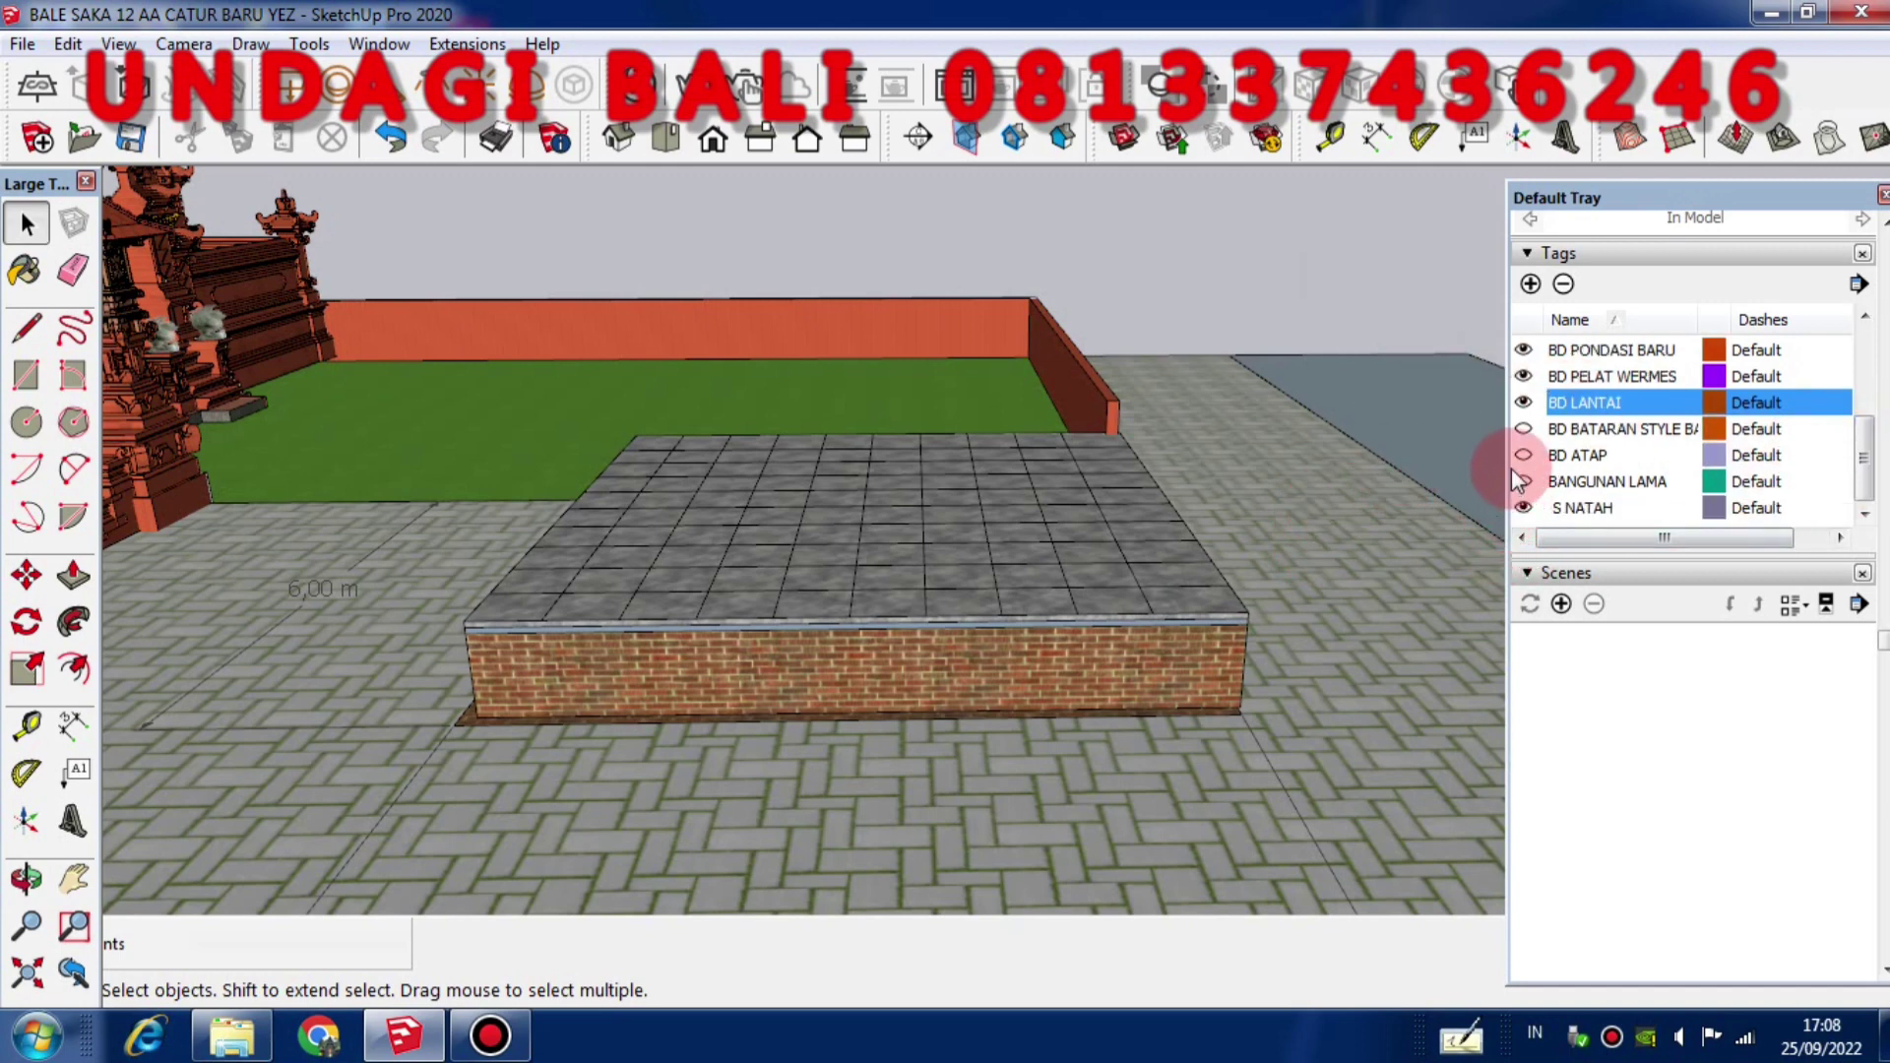
{"action": "middle_click_drag", "start_coordinate": [1095, 666], "coordinate": [895, 718]}
{"action": "scroll", "coordinate": [675, 831], "scroll_direction": "up", "scroll_amount": 5}
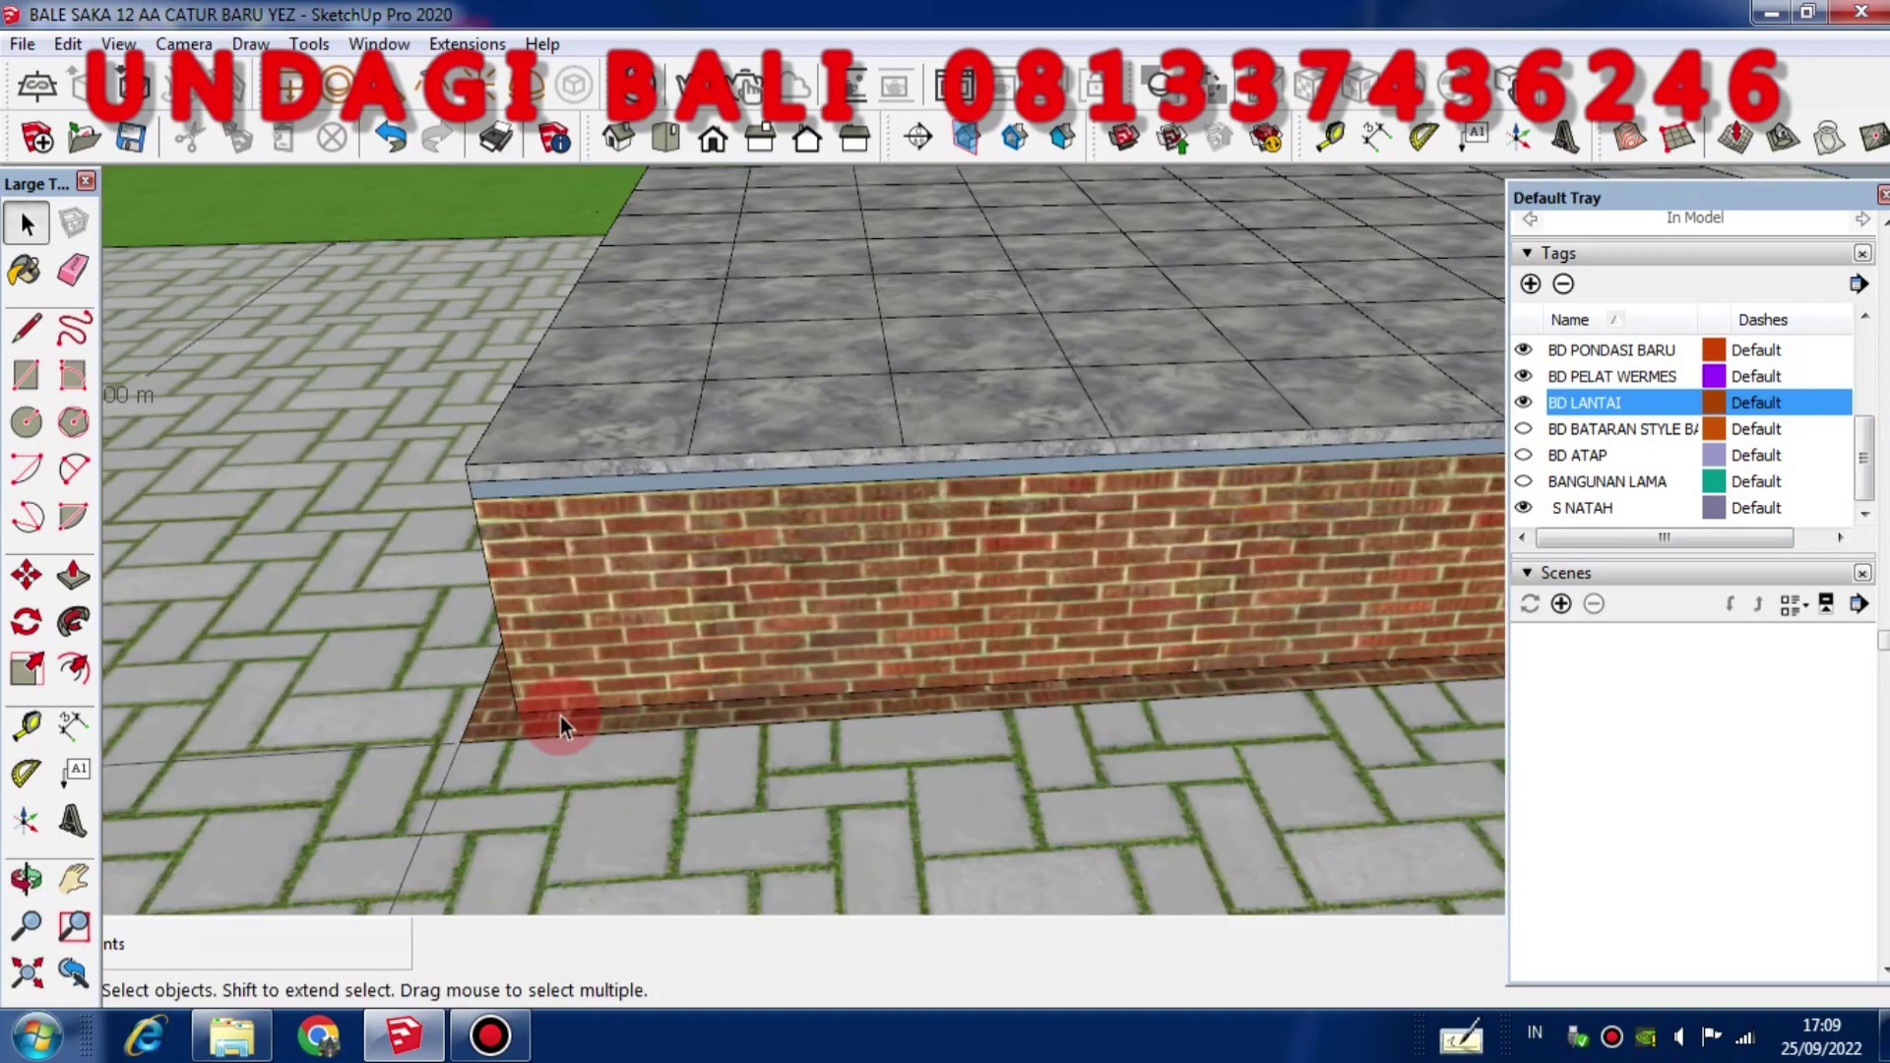
{"action": "scroll", "coordinate": [560, 717], "scroll_direction": "up", "scroll_amount": 2}
{"action": "middle_click_drag", "start_coordinate": [534, 710], "coordinate": [586, 742]}
{"action": "scroll", "coordinate": [581, 733], "scroll_direction": "down", "scroll_amount": 3}
{"action": "scroll", "coordinate": [537, 691], "scroll_direction": "up", "scroll_amount": 4}
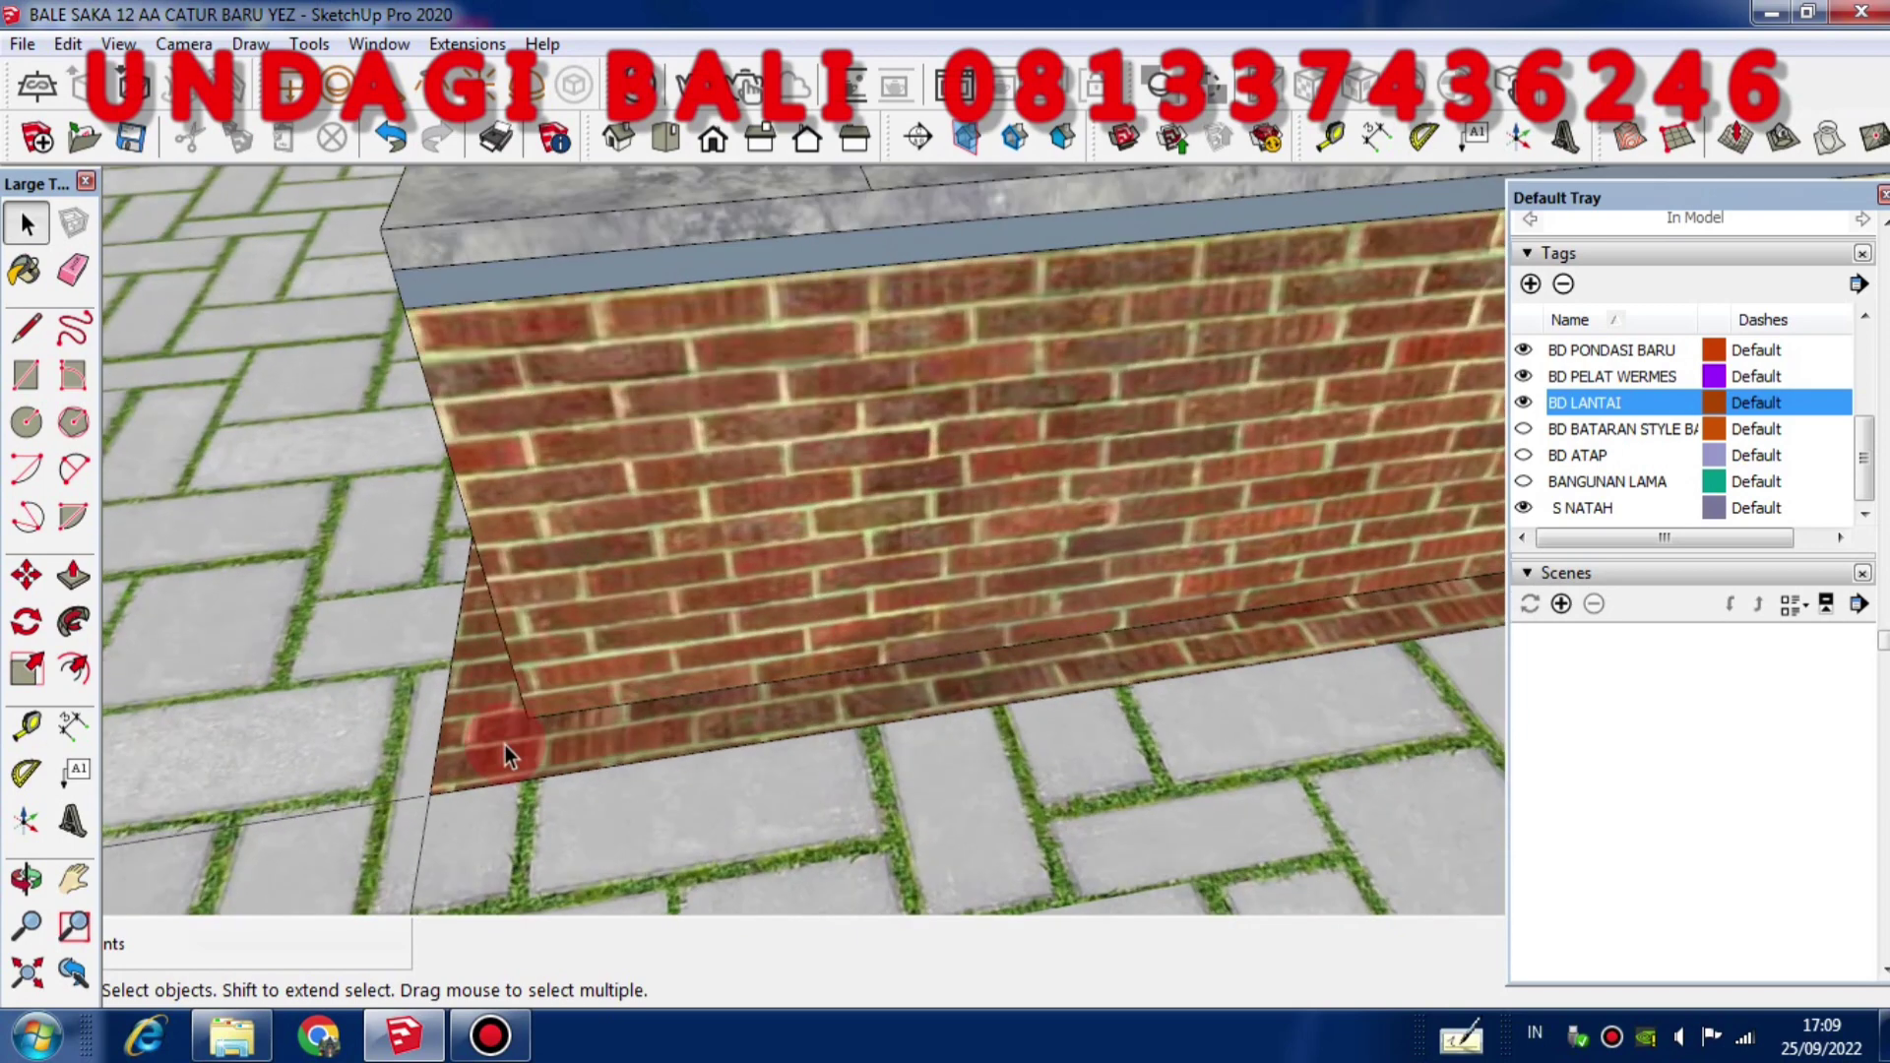
{"action": "scroll", "coordinate": [648, 550], "scroll_direction": "down", "scroll_amount": 5}
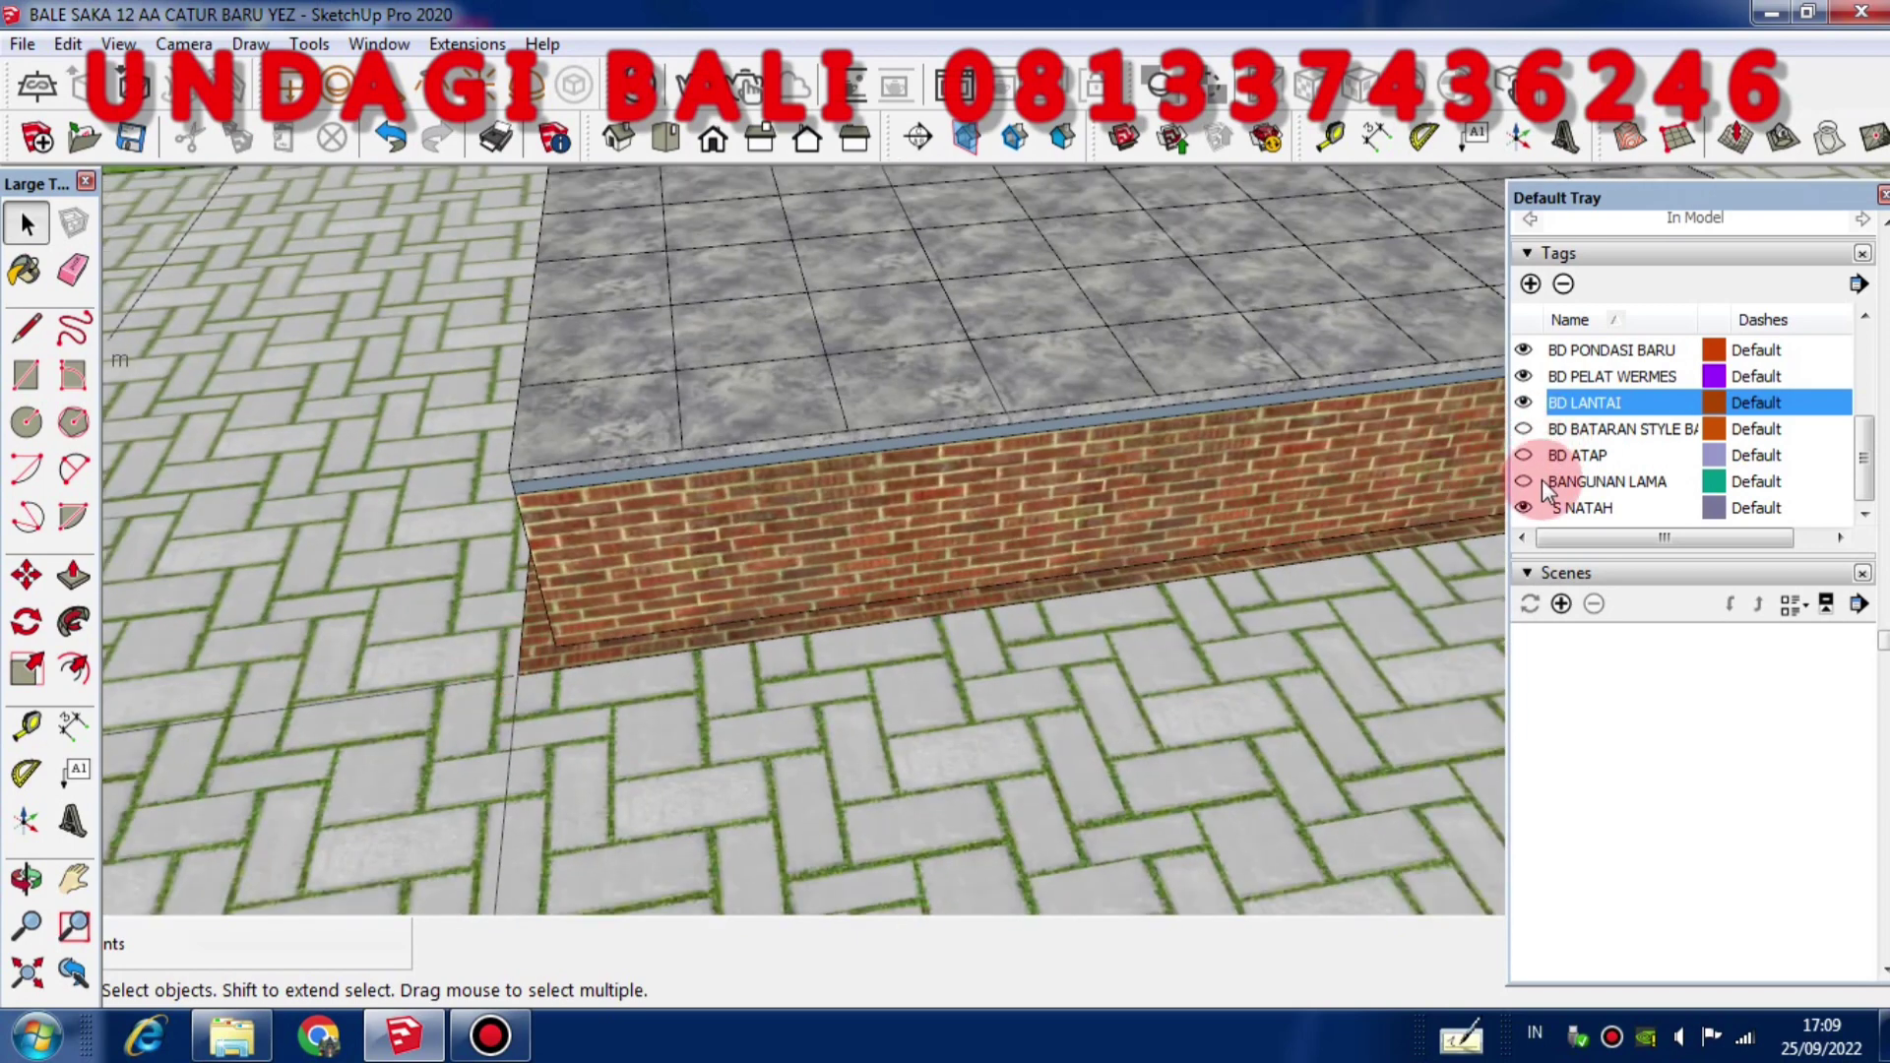
Make the BD BATARAN STYLE tag visible to show the platform's Balinese-style base cladding and steps
{"action": "left_click_drag", "start_coordinate": [1863, 480], "coordinate": [1855, 434]}
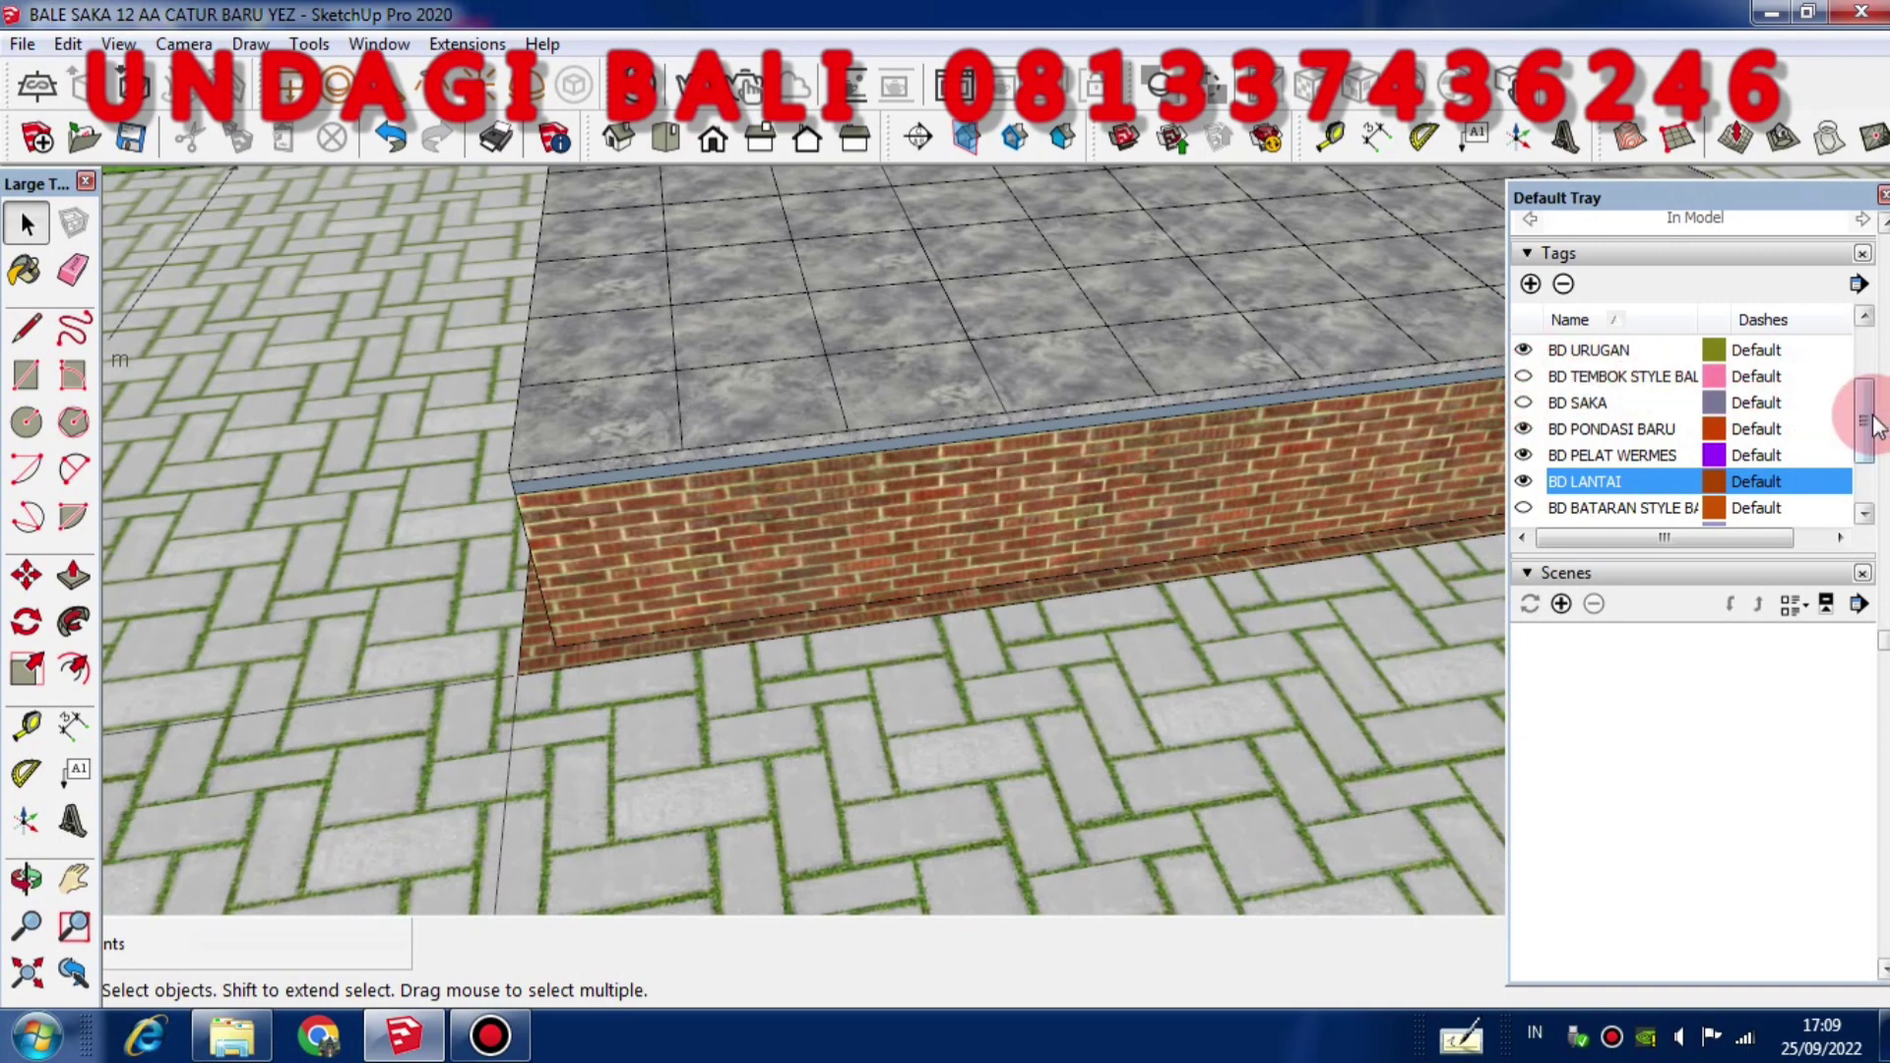
{"action": "left_click_drag", "start_coordinate": [1873, 426], "coordinate": [1869, 450]}
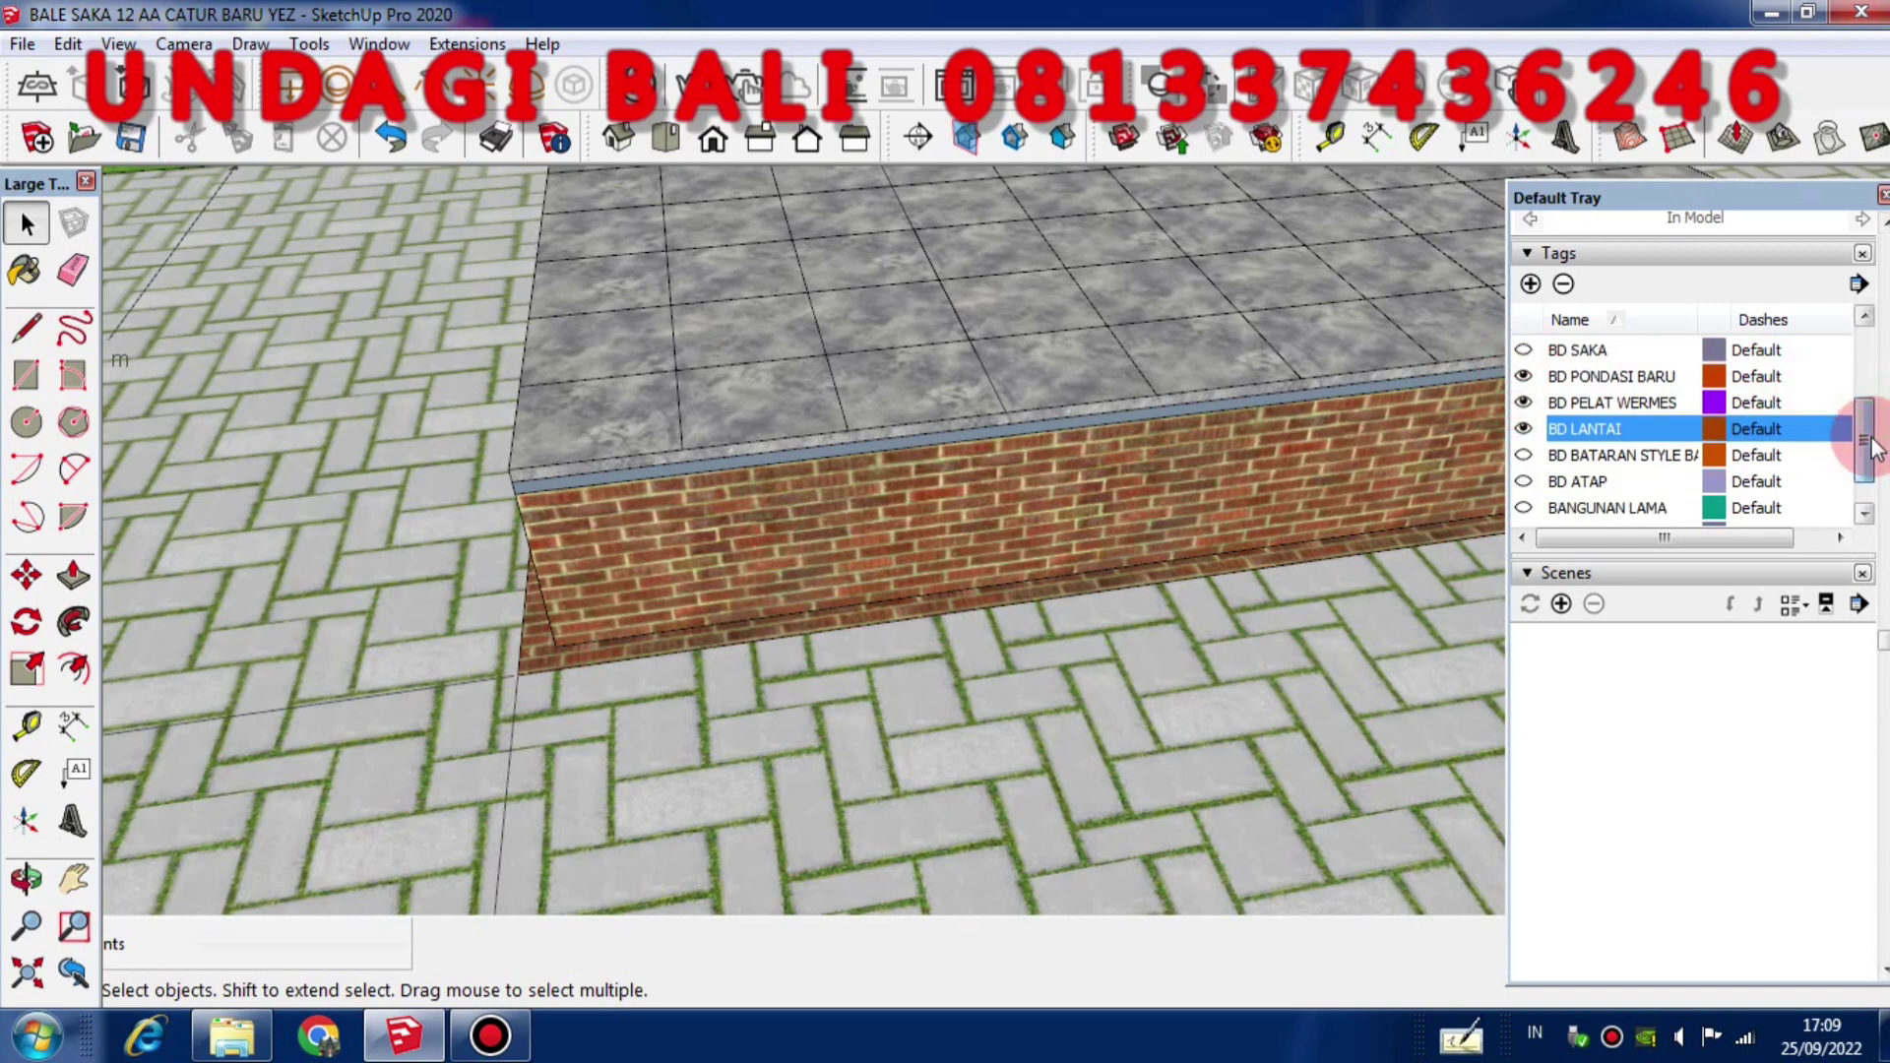
{"action": "left_click", "coordinate": [1522, 455]}
Examine the base's mouldings, dark coping, surrounding plinth and stepped entrances from all around the platform
{"action": "middle_click_drag", "start_coordinate": [1071, 573], "coordinate": [1037, 594]}
{"action": "scroll", "coordinate": [672, 516], "scroll_direction": "down", "scroll_amount": 3}
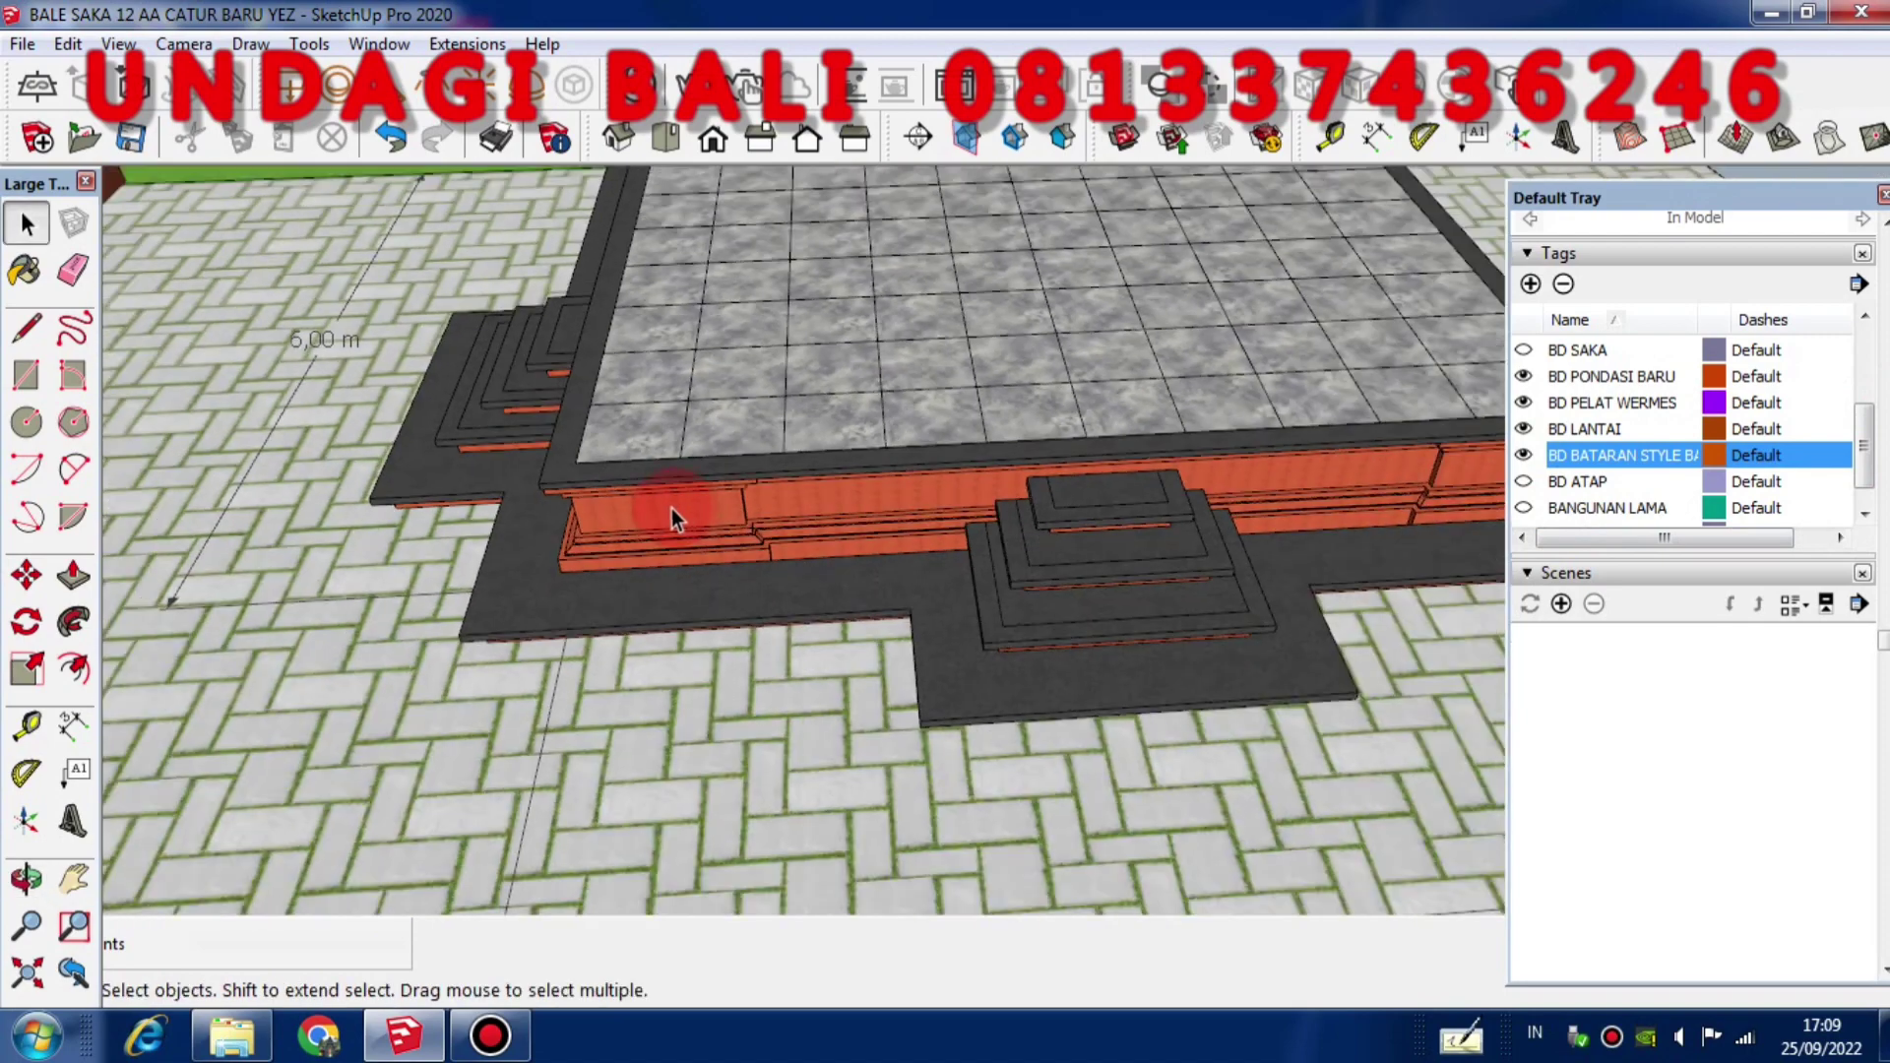
{"action": "scroll", "coordinate": [729, 571], "scroll_direction": "down", "scroll_amount": 6}
{"action": "scroll", "coordinate": [1004, 512], "scroll_direction": "down", "scroll_amount": 2}
{"action": "middle_click_drag", "start_coordinate": [922, 482], "coordinate": [883, 561]}
{"action": "scroll", "coordinate": [954, 427], "scroll_direction": "up", "scroll_amount": 3}
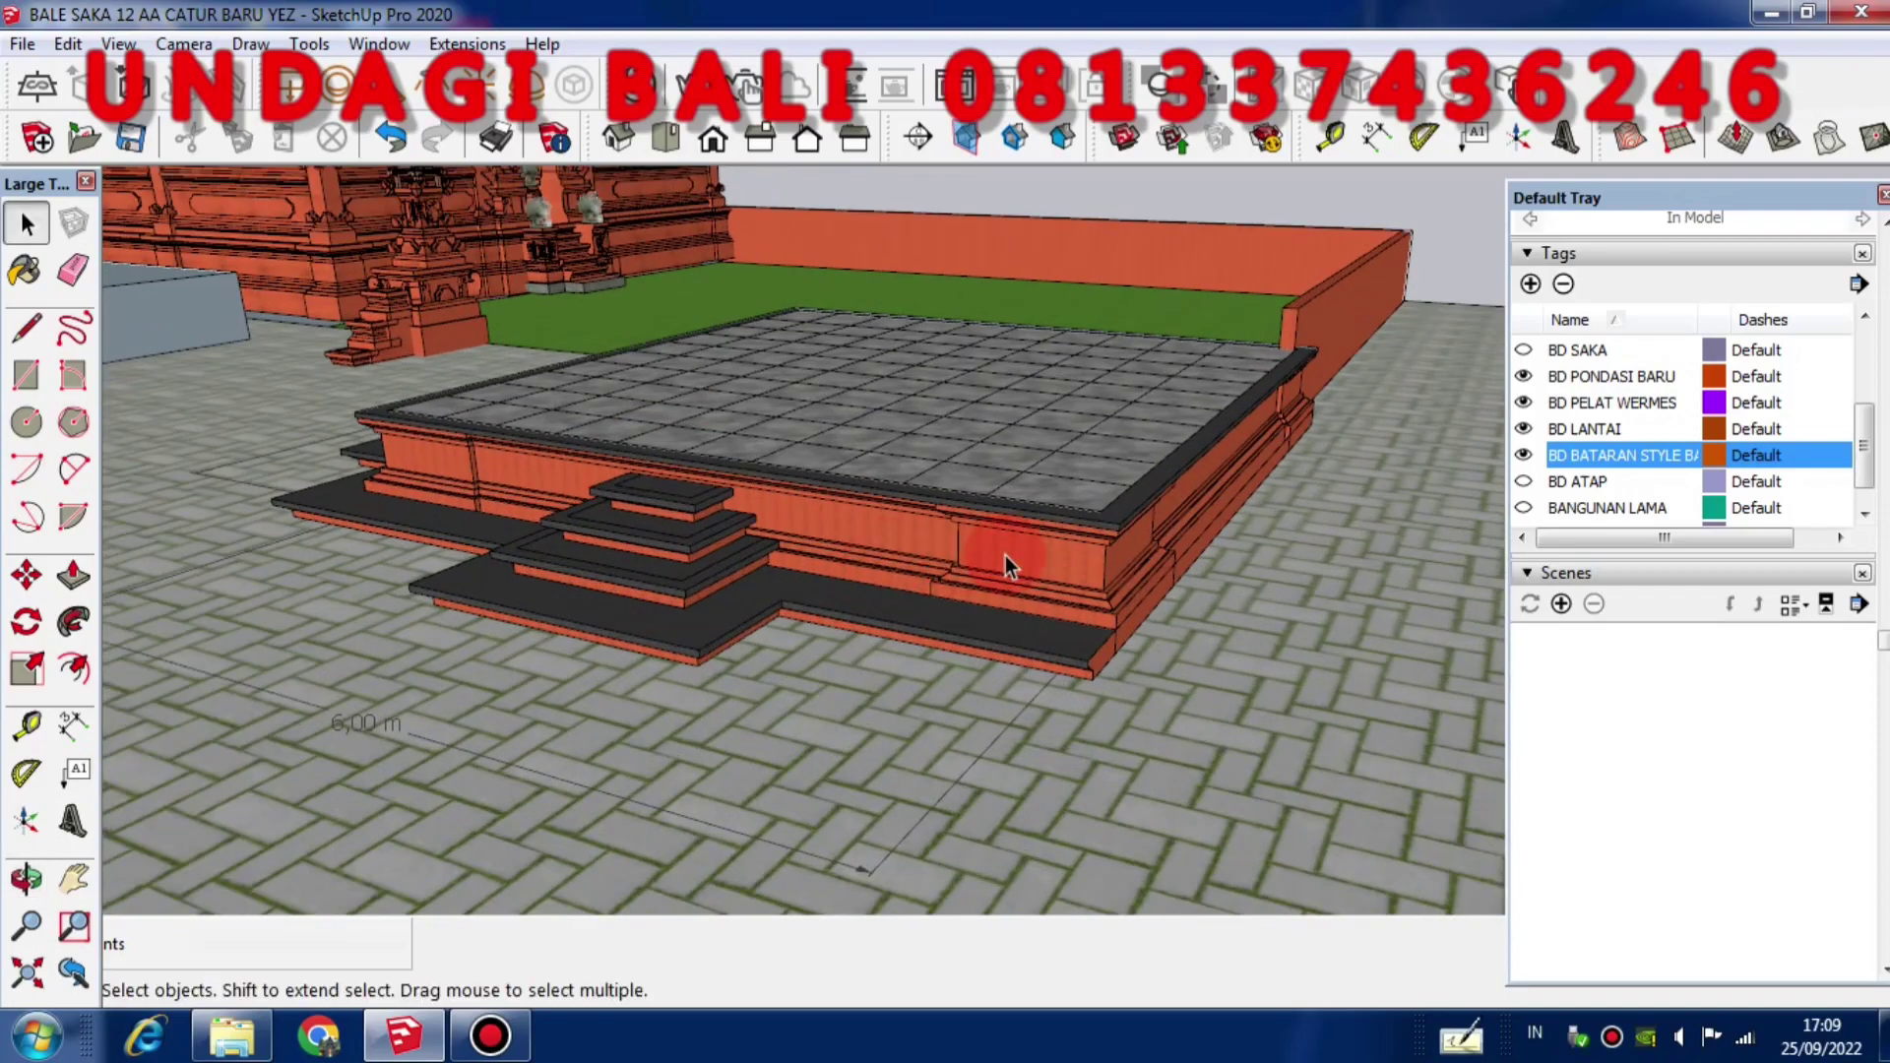
{"action": "scroll", "coordinate": [1055, 638], "scroll_direction": "up", "scroll_amount": 1}
{"action": "middle_click_drag", "start_coordinate": [1055, 638], "coordinate": [799, 523]}
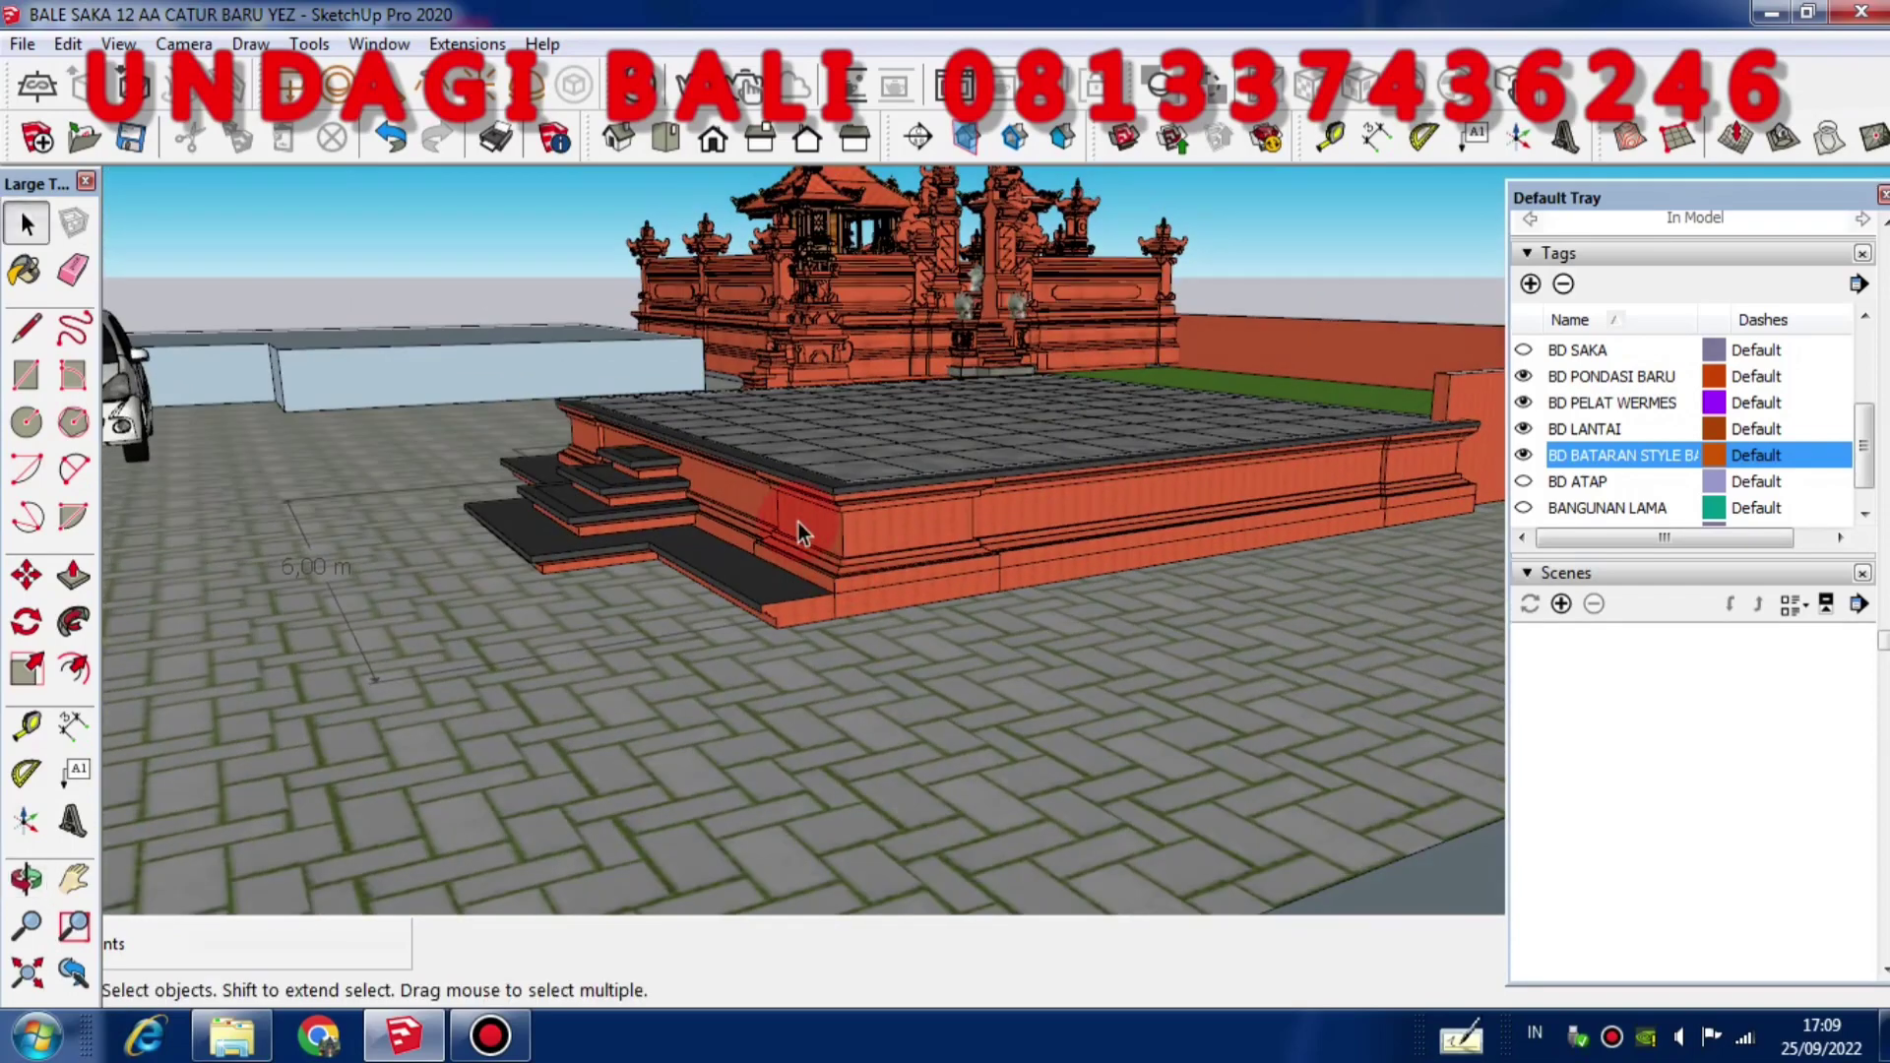
{"action": "scroll", "coordinate": [800, 523], "scroll_direction": "up", "scroll_amount": 3}
{"action": "scroll", "coordinate": [803, 516], "scroll_direction": "down", "scroll_amount": 2}
{"action": "middle_click_drag", "start_coordinate": [1345, 545], "coordinate": [413, 603]}
{"action": "middle_click_drag", "start_coordinate": [1447, 498], "coordinate": [622, 503]}
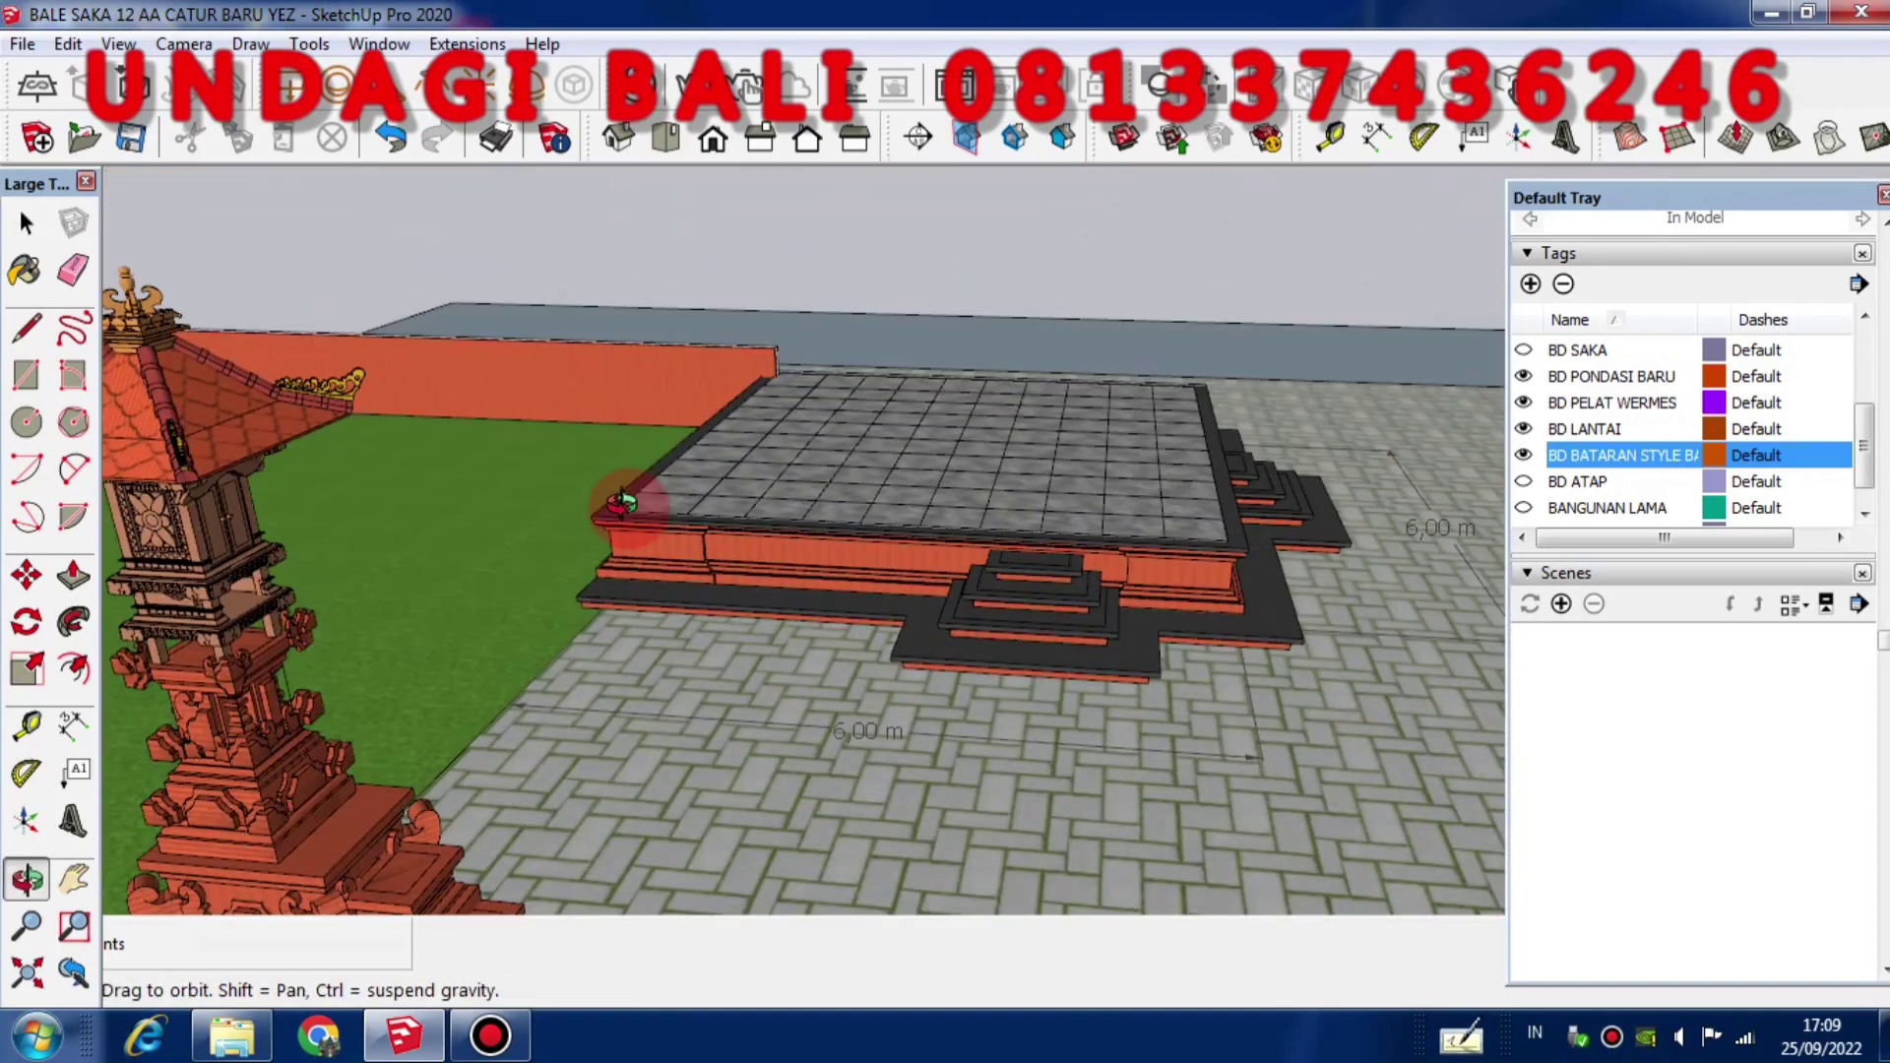
Dimension the clad platform's full height at its front corner, from the coping's top edge to the bottom of the surrounding plinth
{"action": "key", "text": "space"}
{"action": "middle_click_drag", "start_coordinate": [1424, 493], "coordinate": [621, 452]}
{"action": "scroll", "coordinate": [620, 455], "scroll_direction": "down", "scroll_amount": 3}
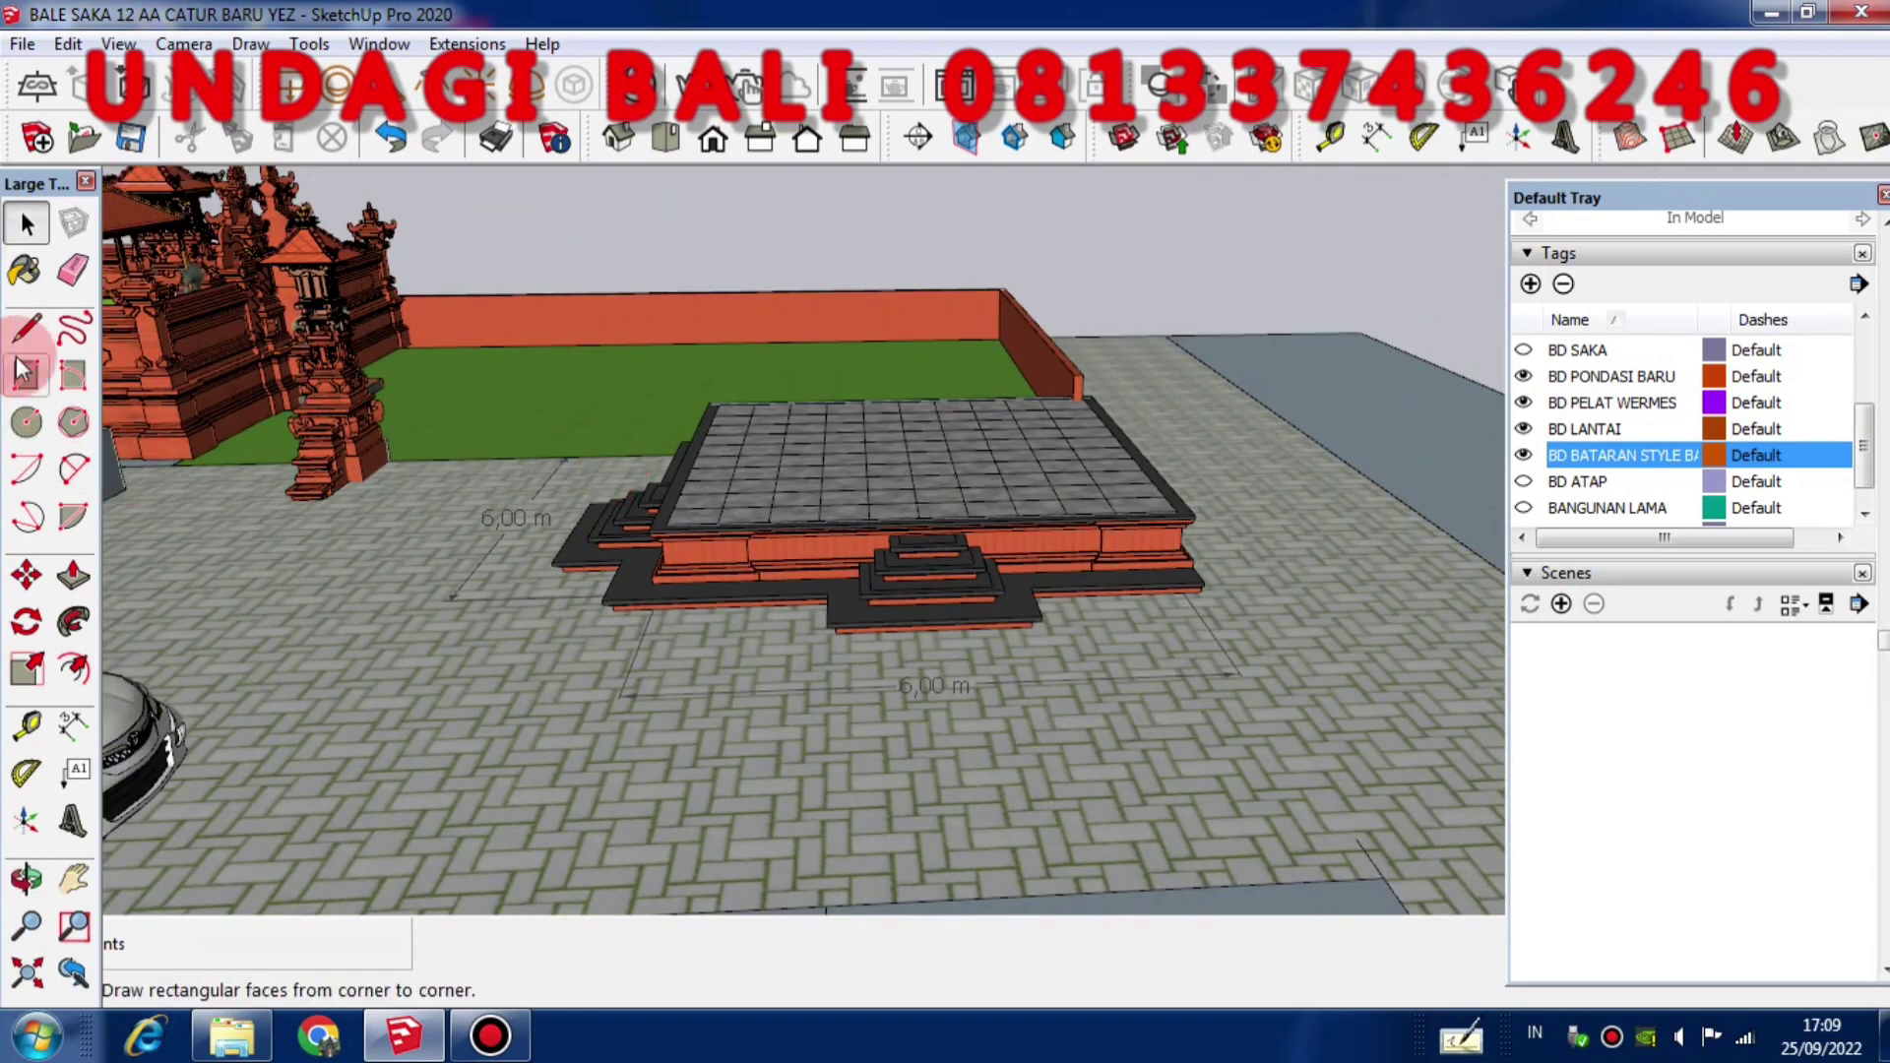
{"action": "left_click", "coordinate": [71, 722]}
{"action": "middle_click_drag", "start_coordinate": [886, 675], "coordinate": [872, 706]}
{"action": "scroll", "coordinate": [1257, 631], "scroll_direction": "up", "scroll_amount": 6}
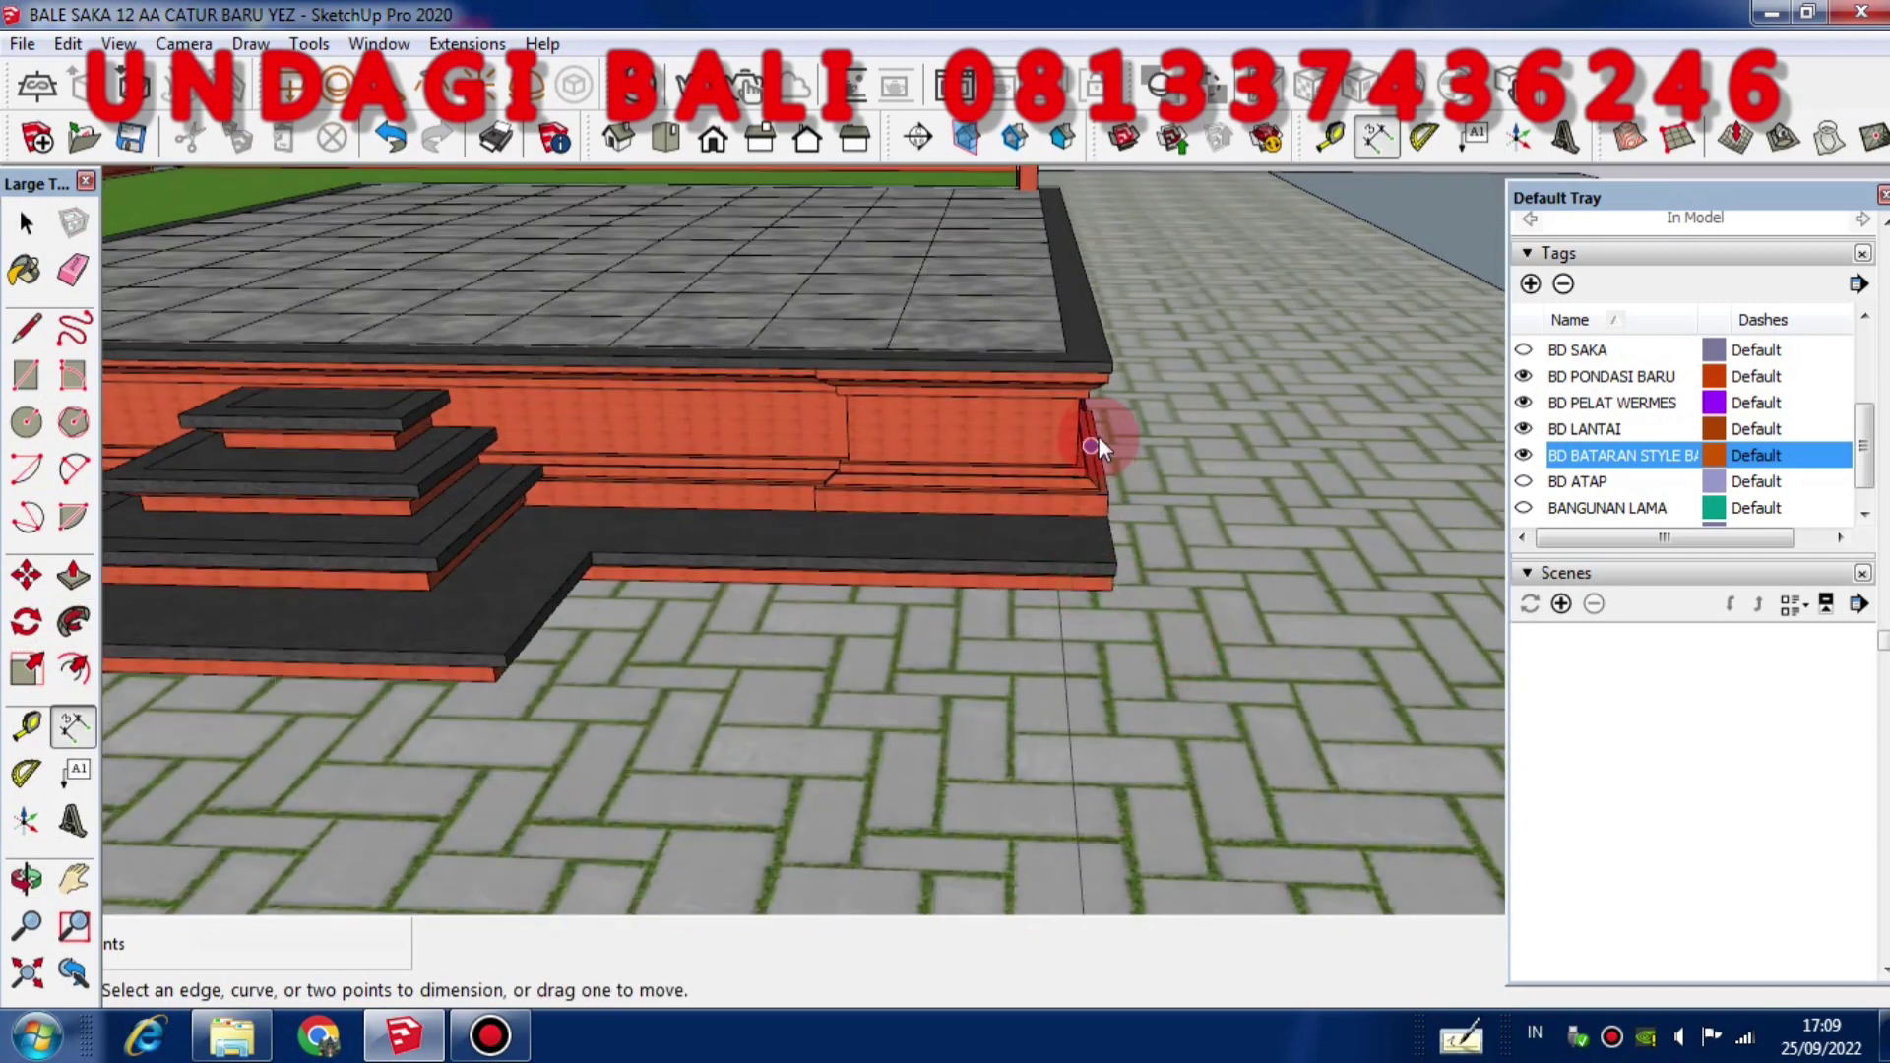
{"action": "left_click", "coordinate": [1110, 362]}
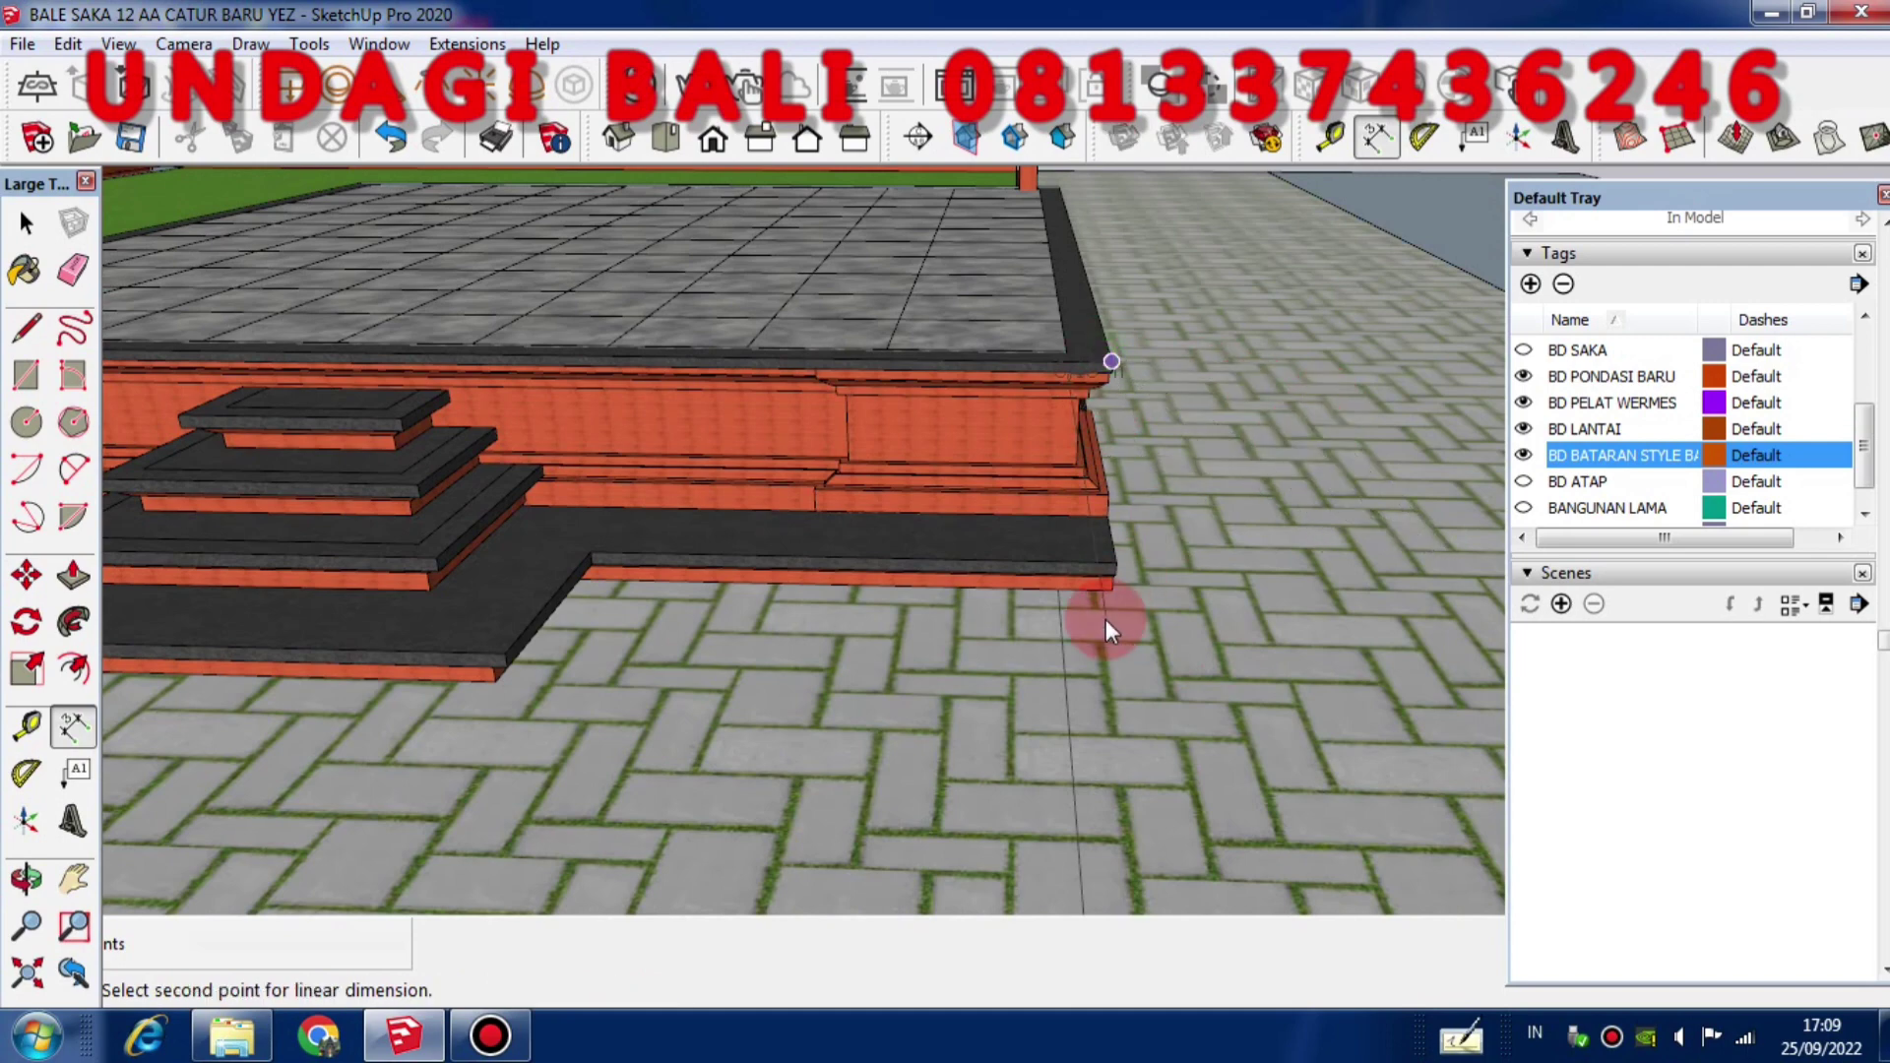
{"action": "left_click", "coordinate": [1111, 588]}
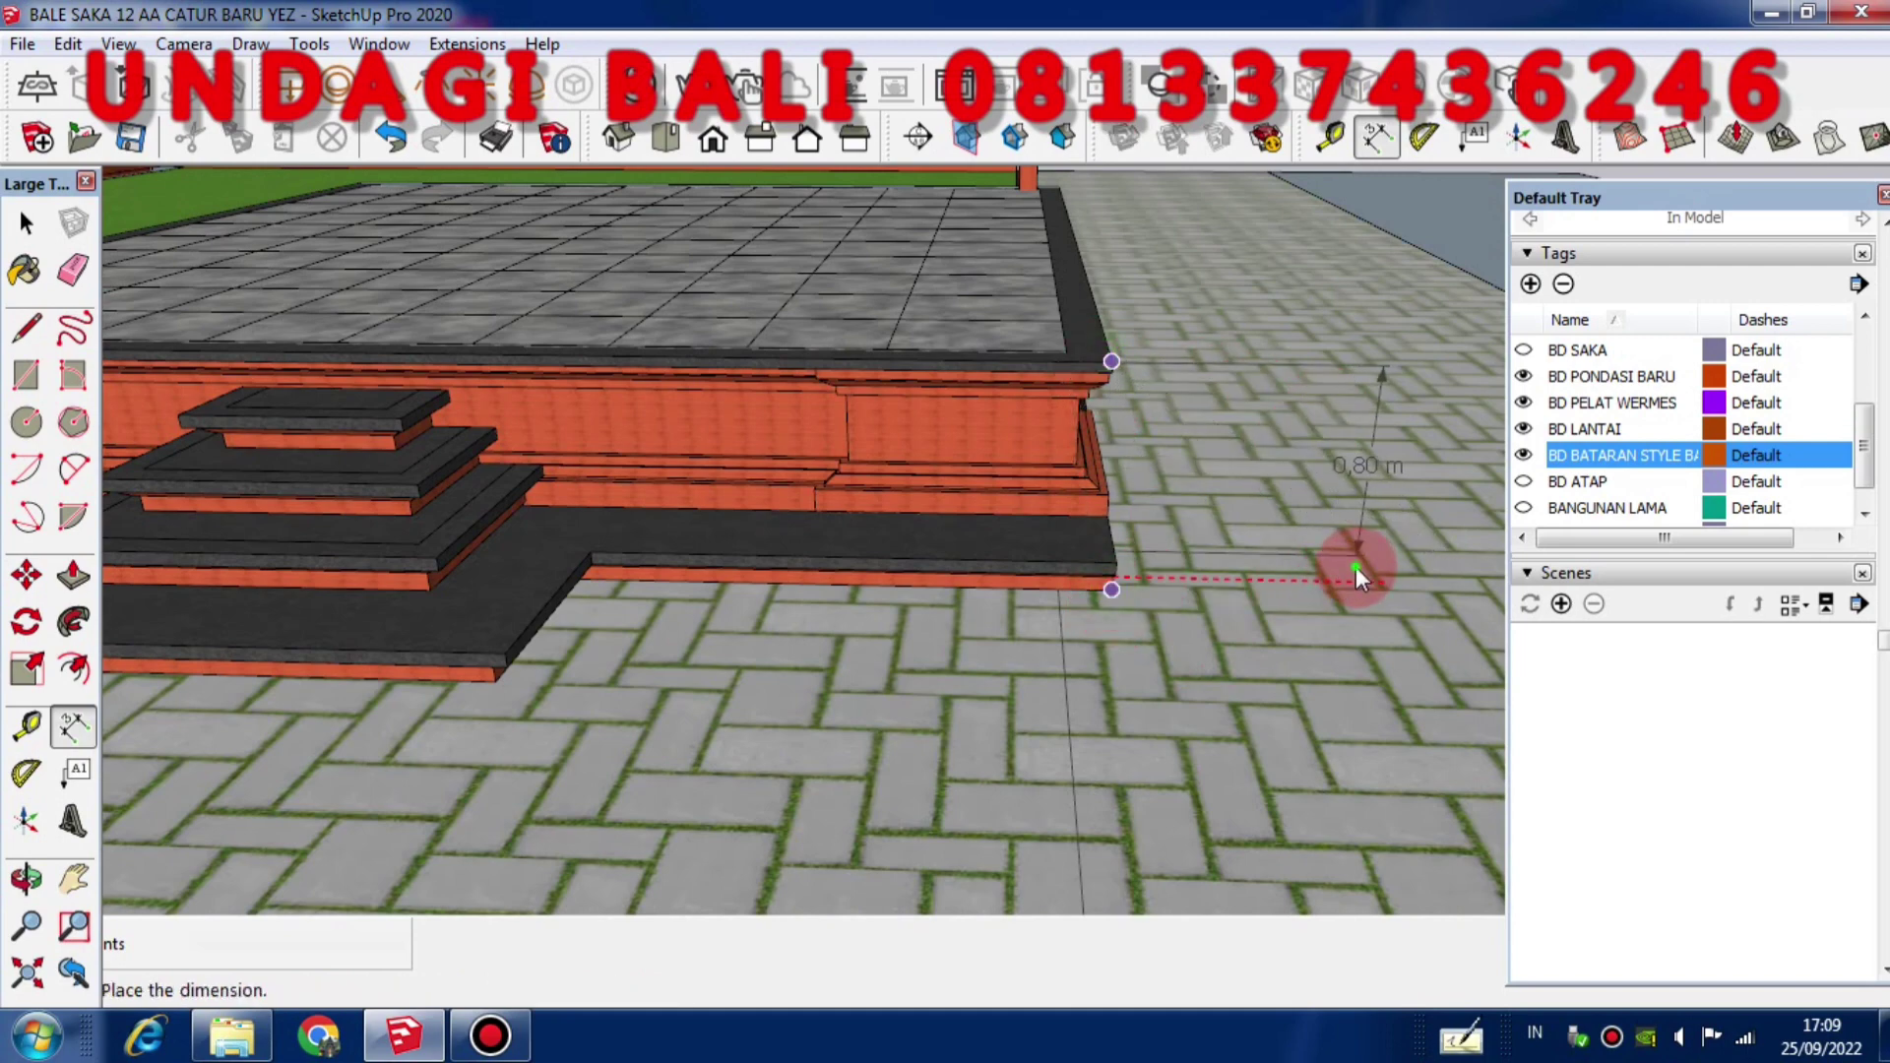
{"action": "left_click", "coordinate": [1356, 565]}
{"action": "middle_click_drag", "start_coordinate": [1152, 551], "coordinate": [240, 528]}
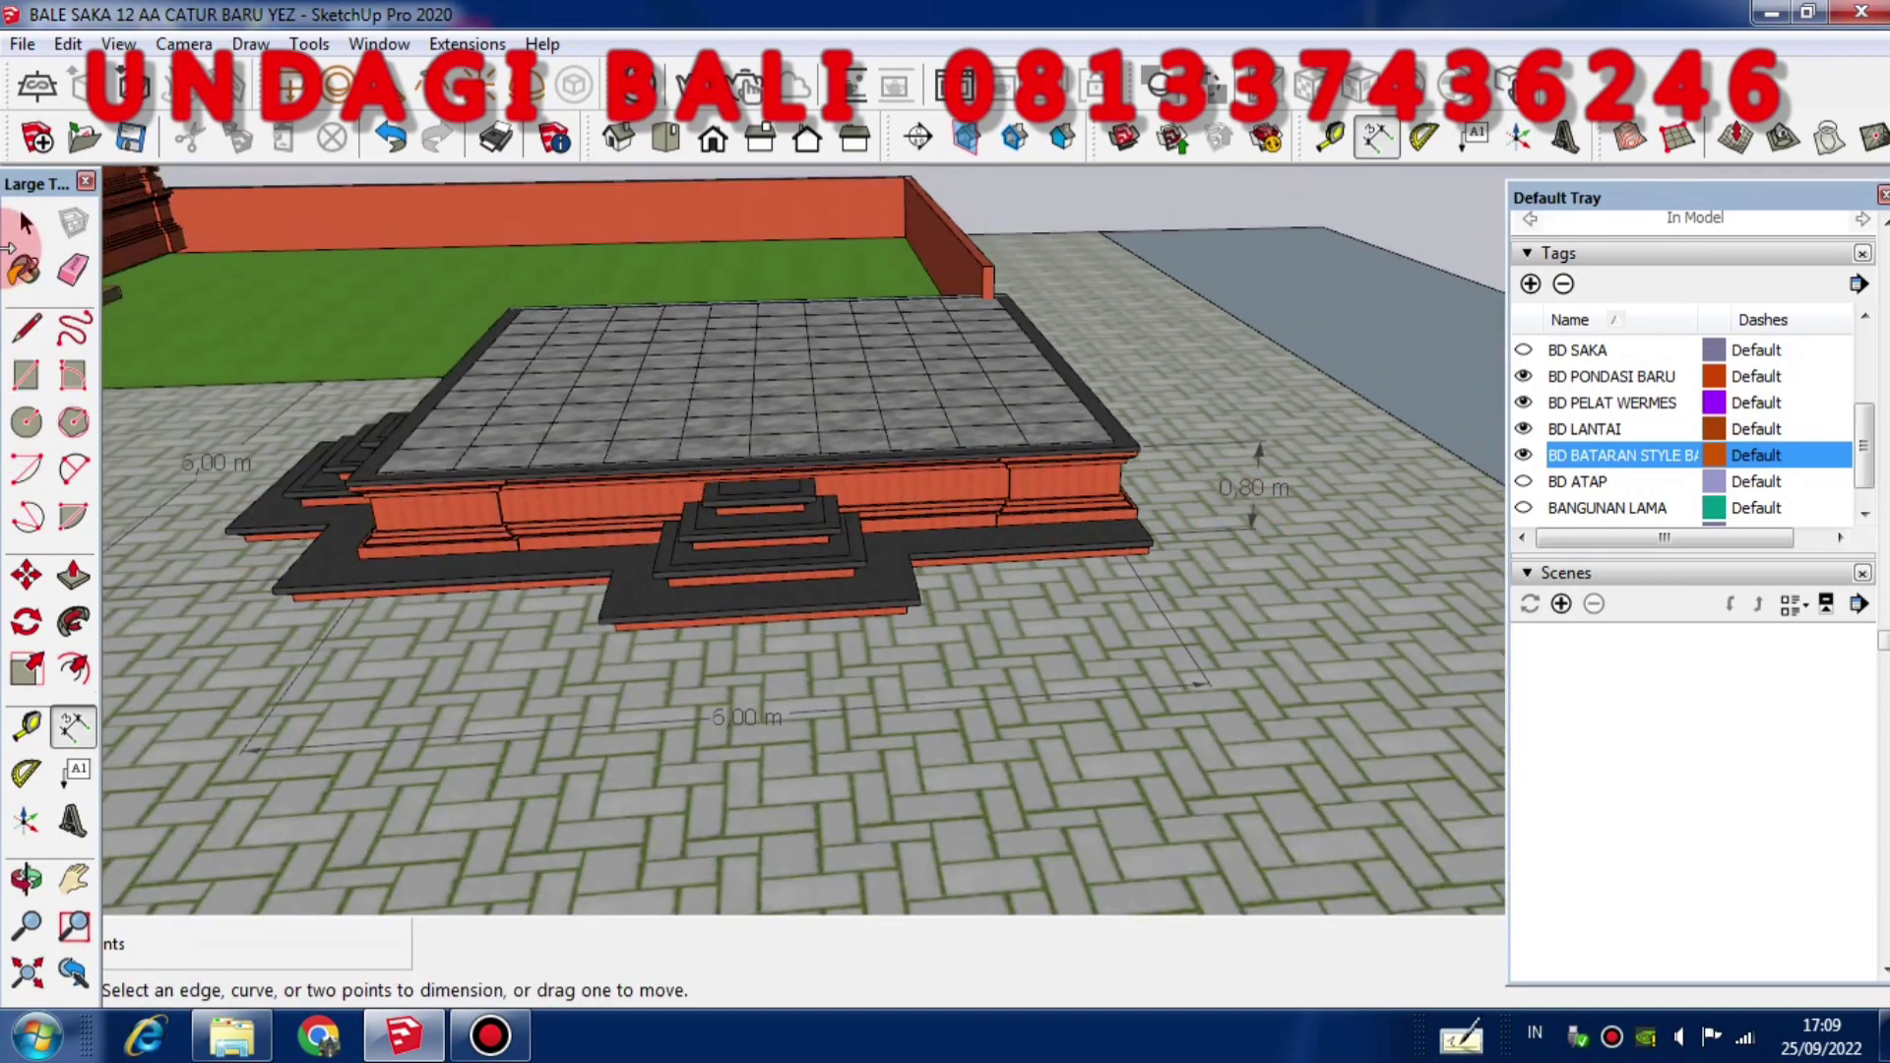
{"action": "left_click", "coordinate": [20, 226]}
Examine the platform with its Balinese-style base, stepped entrances and plan and height dimensions from the front and the side
{"action": "scroll", "coordinate": [827, 498], "scroll_direction": "down", "scroll_amount": 3}
{"action": "scroll", "coordinate": [882, 482], "scroll_direction": "up", "scroll_amount": 4}
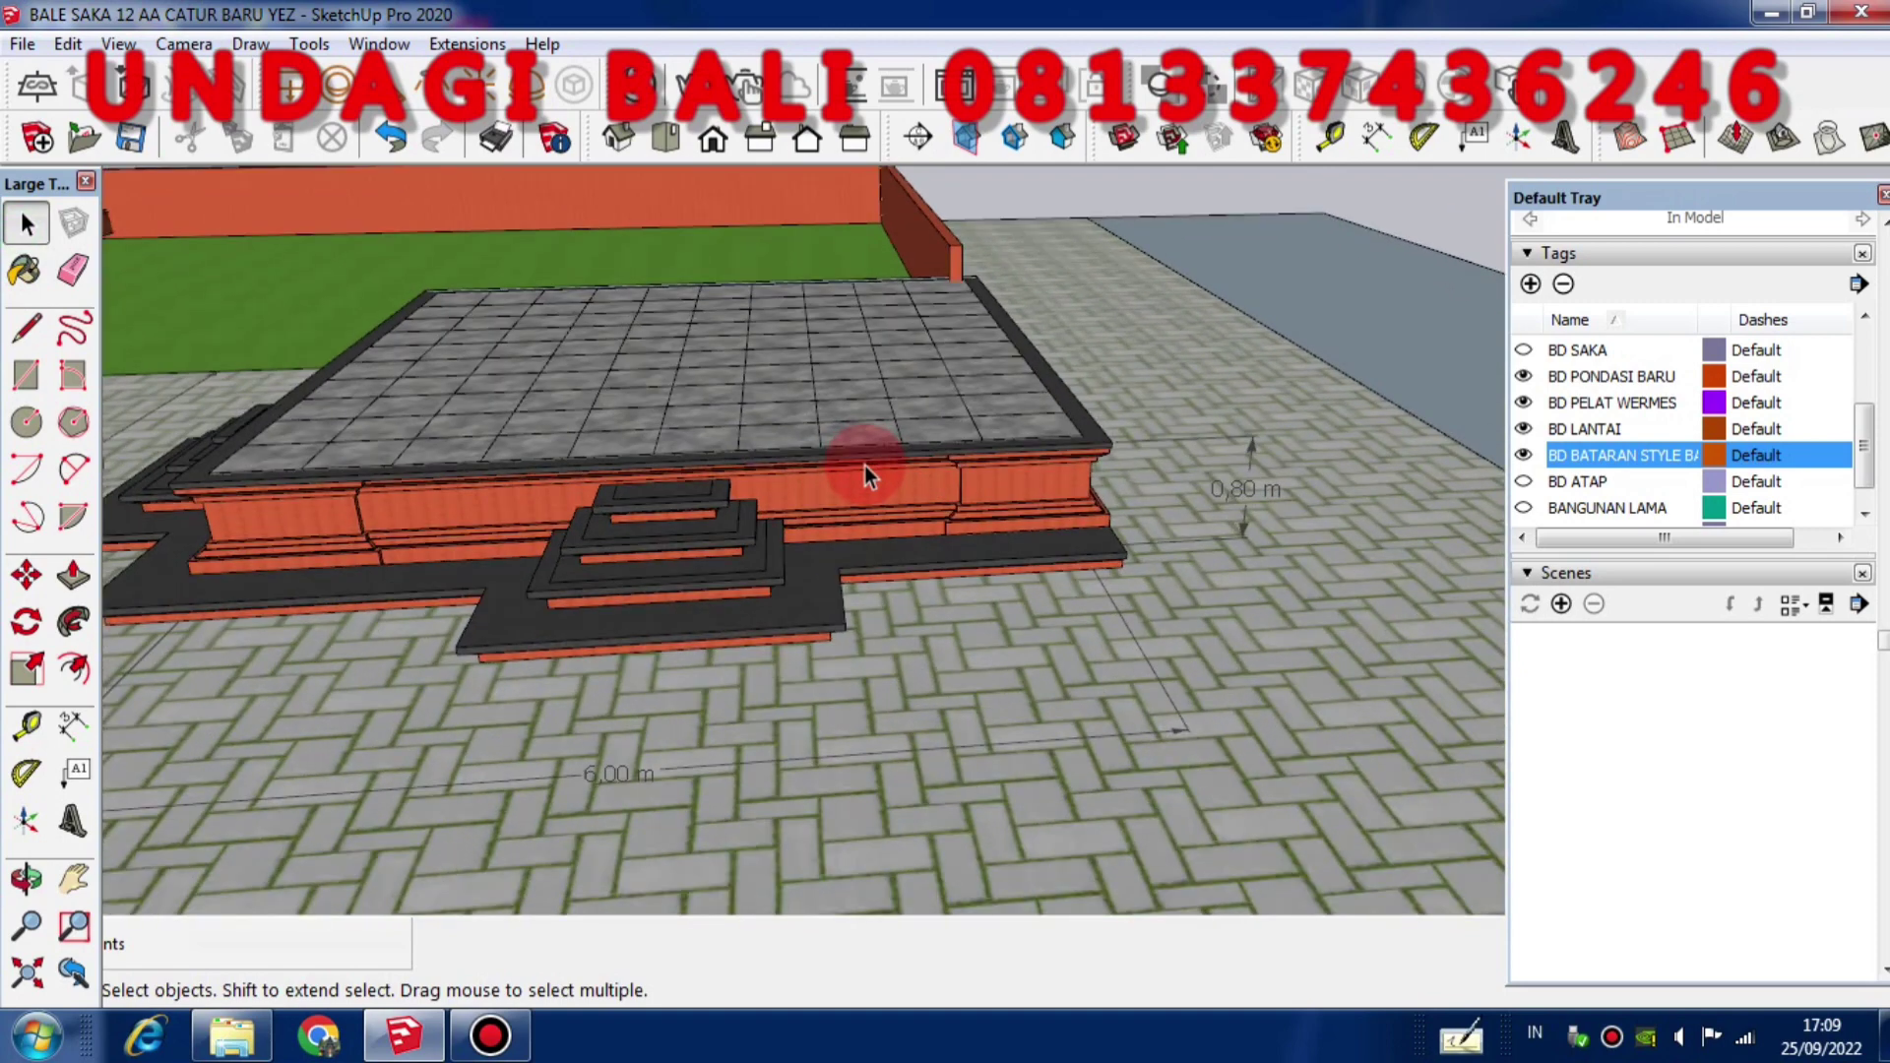
{"action": "middle_click_drag", "start_coordinate": [865, 464], "coordinate": [1168, 487]}
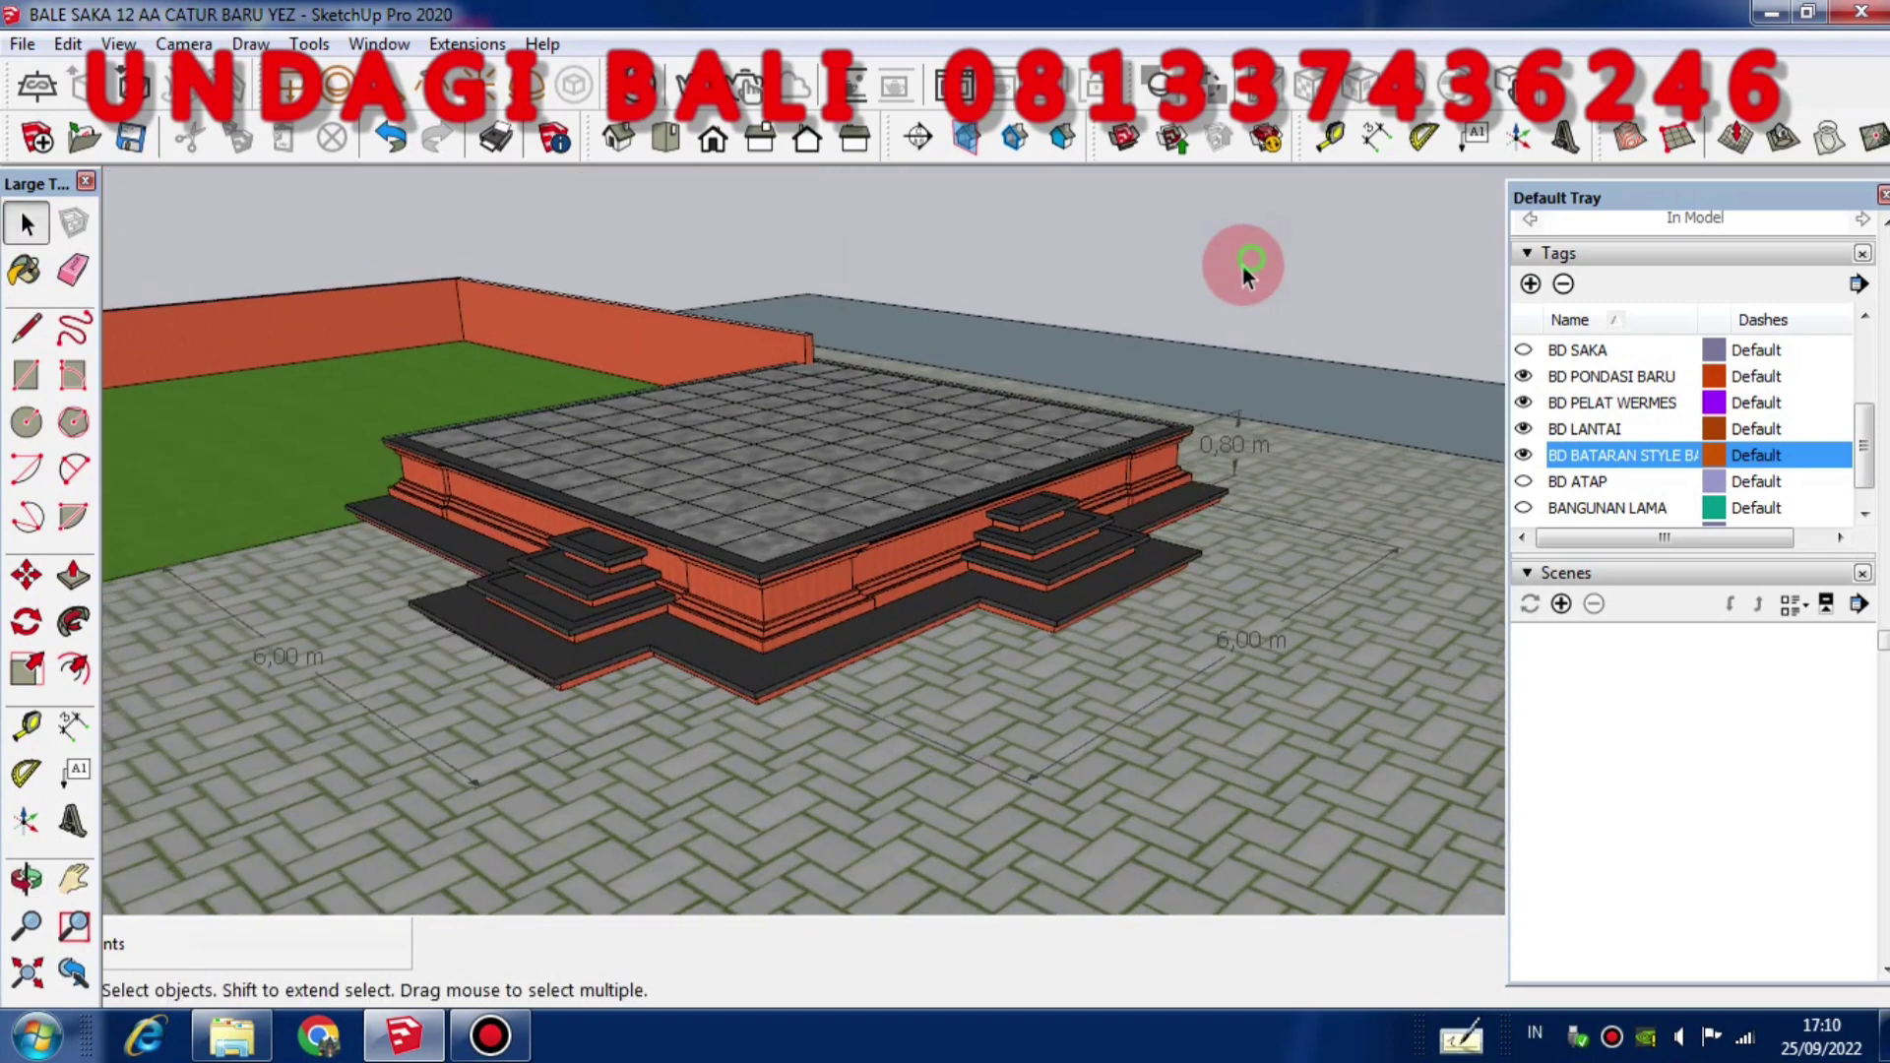
{"action": "scroll", "coordinate": [785, 557], "scroll_direction": "up", "scroll_amount": 3}
{"action": "scroll", "coordinate": [890, 624], "scroll_direction": "down", "scroll_amount": 3}
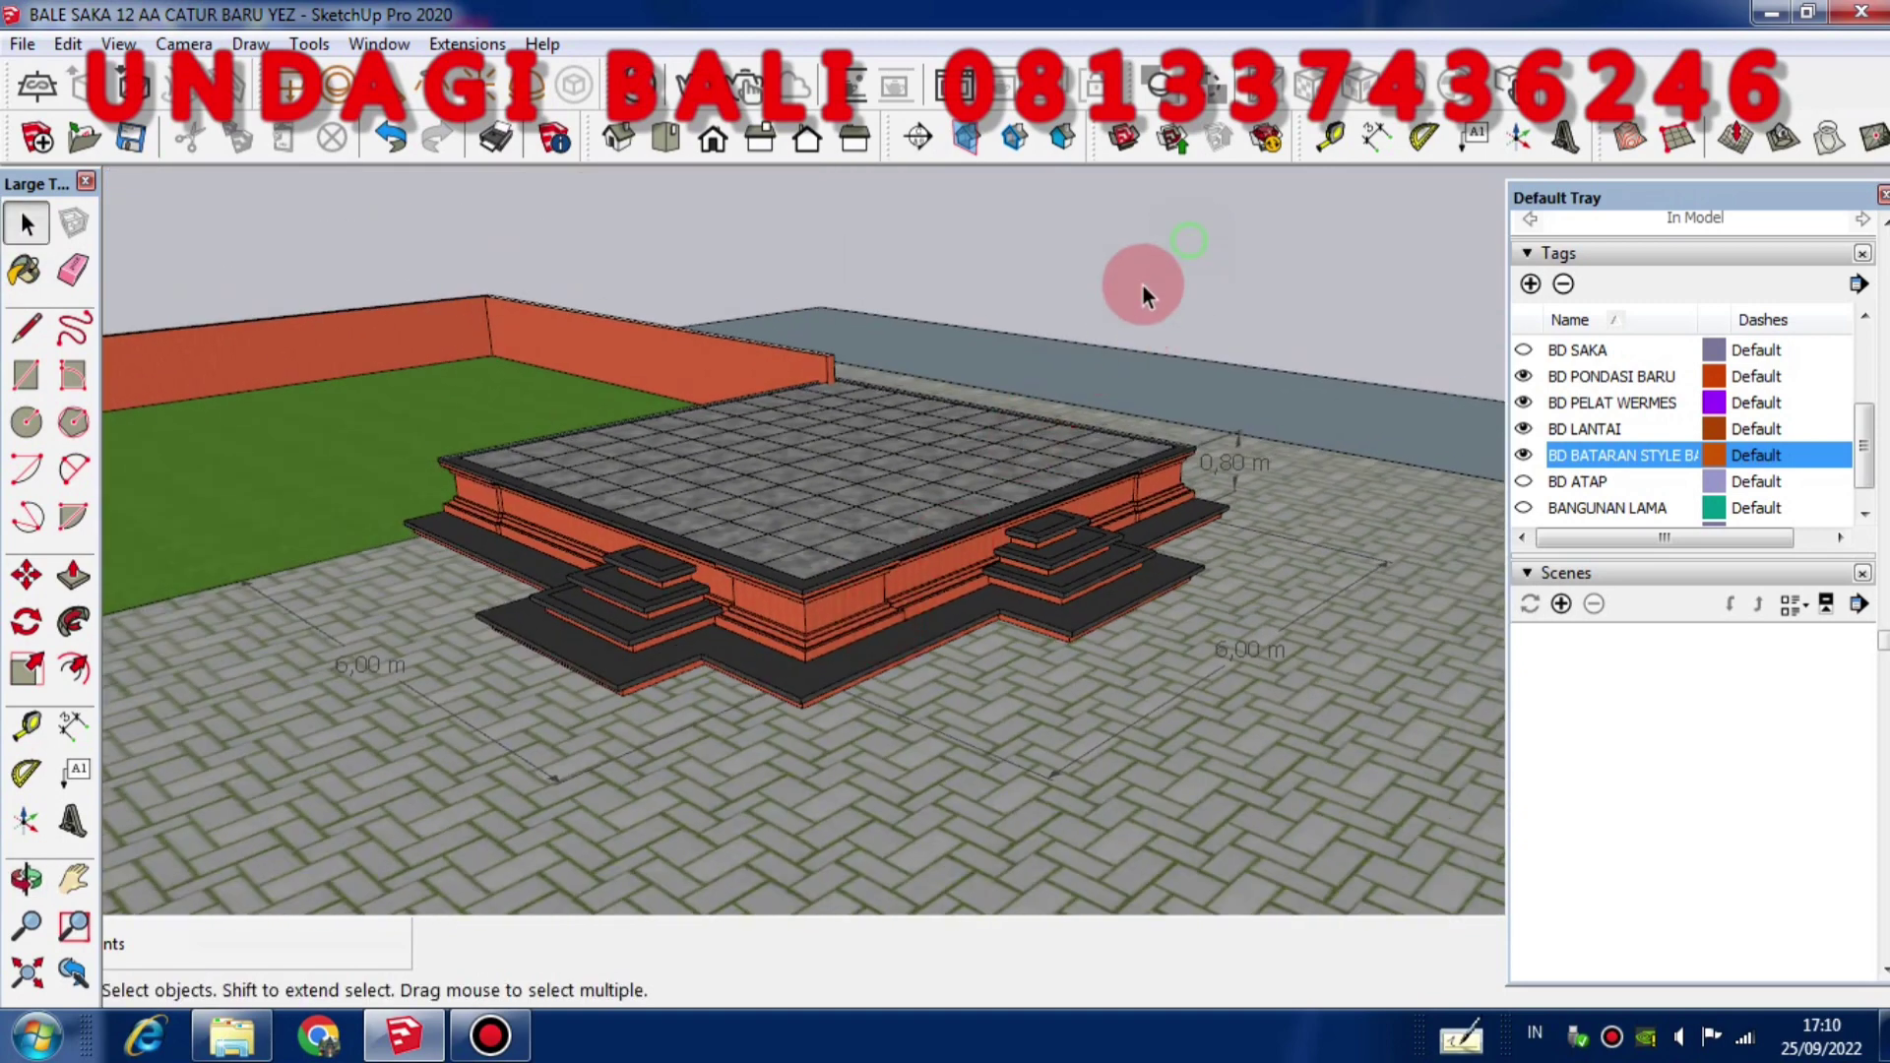
{"action": "scroll", "coordinate": [768, 601], "scroll_direction": "up", "scroll_amount": 3}
{"action": "scroll", "coordinate": [876, 646], "scroll_direction": "down", "scroll_amount": 3}
{"action": "middle_click_drag", "start_coordinate": [882, 647], "coordinate": [583, 641]}
{"action": "scroll", "coordinate": [746, 582], "scroll_direction": "up", "scroll_amount": 2}
{"action": "scroll", "coordinate": [773, 580], "scroll_direction": "up", "scroll_amount": 2}
{"action": "scroll", "coordinate": [583, 641], "scroll_direction": "down", "scroll_amount": 6}
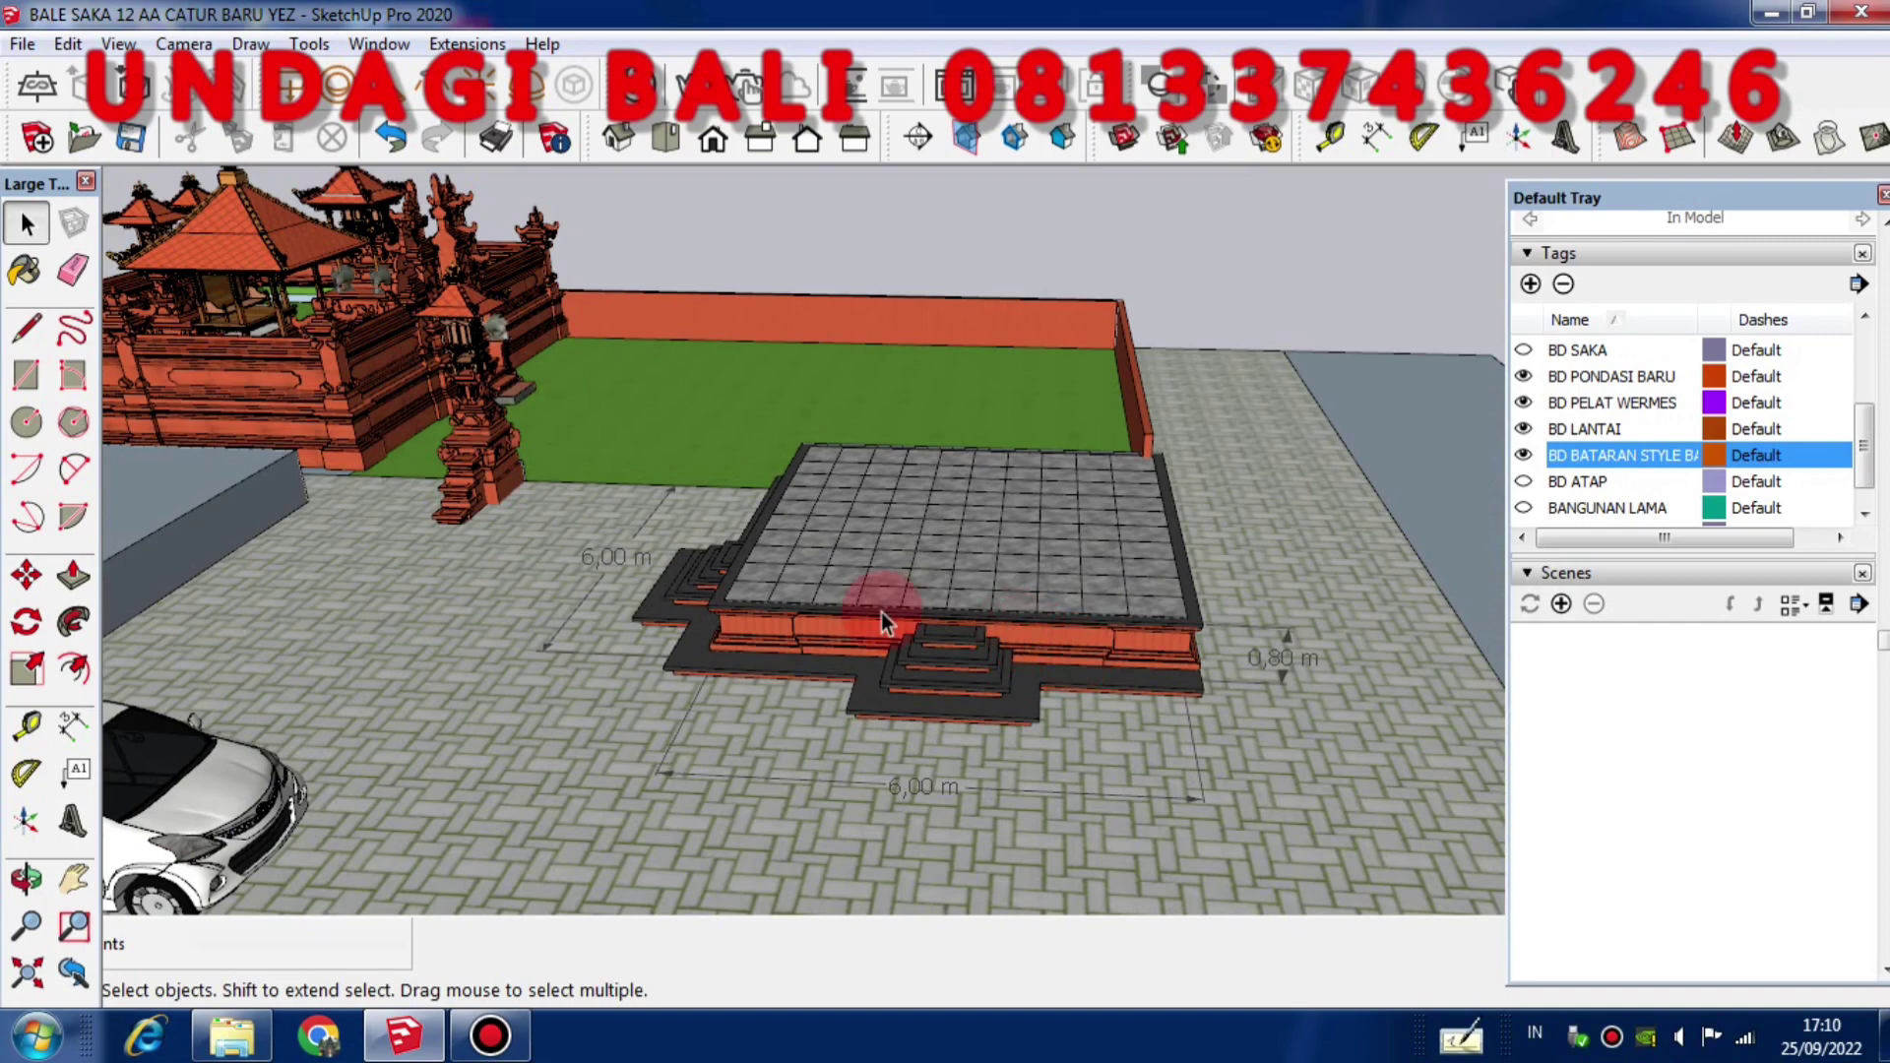
{"action": "scroll", "coordinate": [883, 612], "scroll_direction": "up", "scroll_amount": 2}
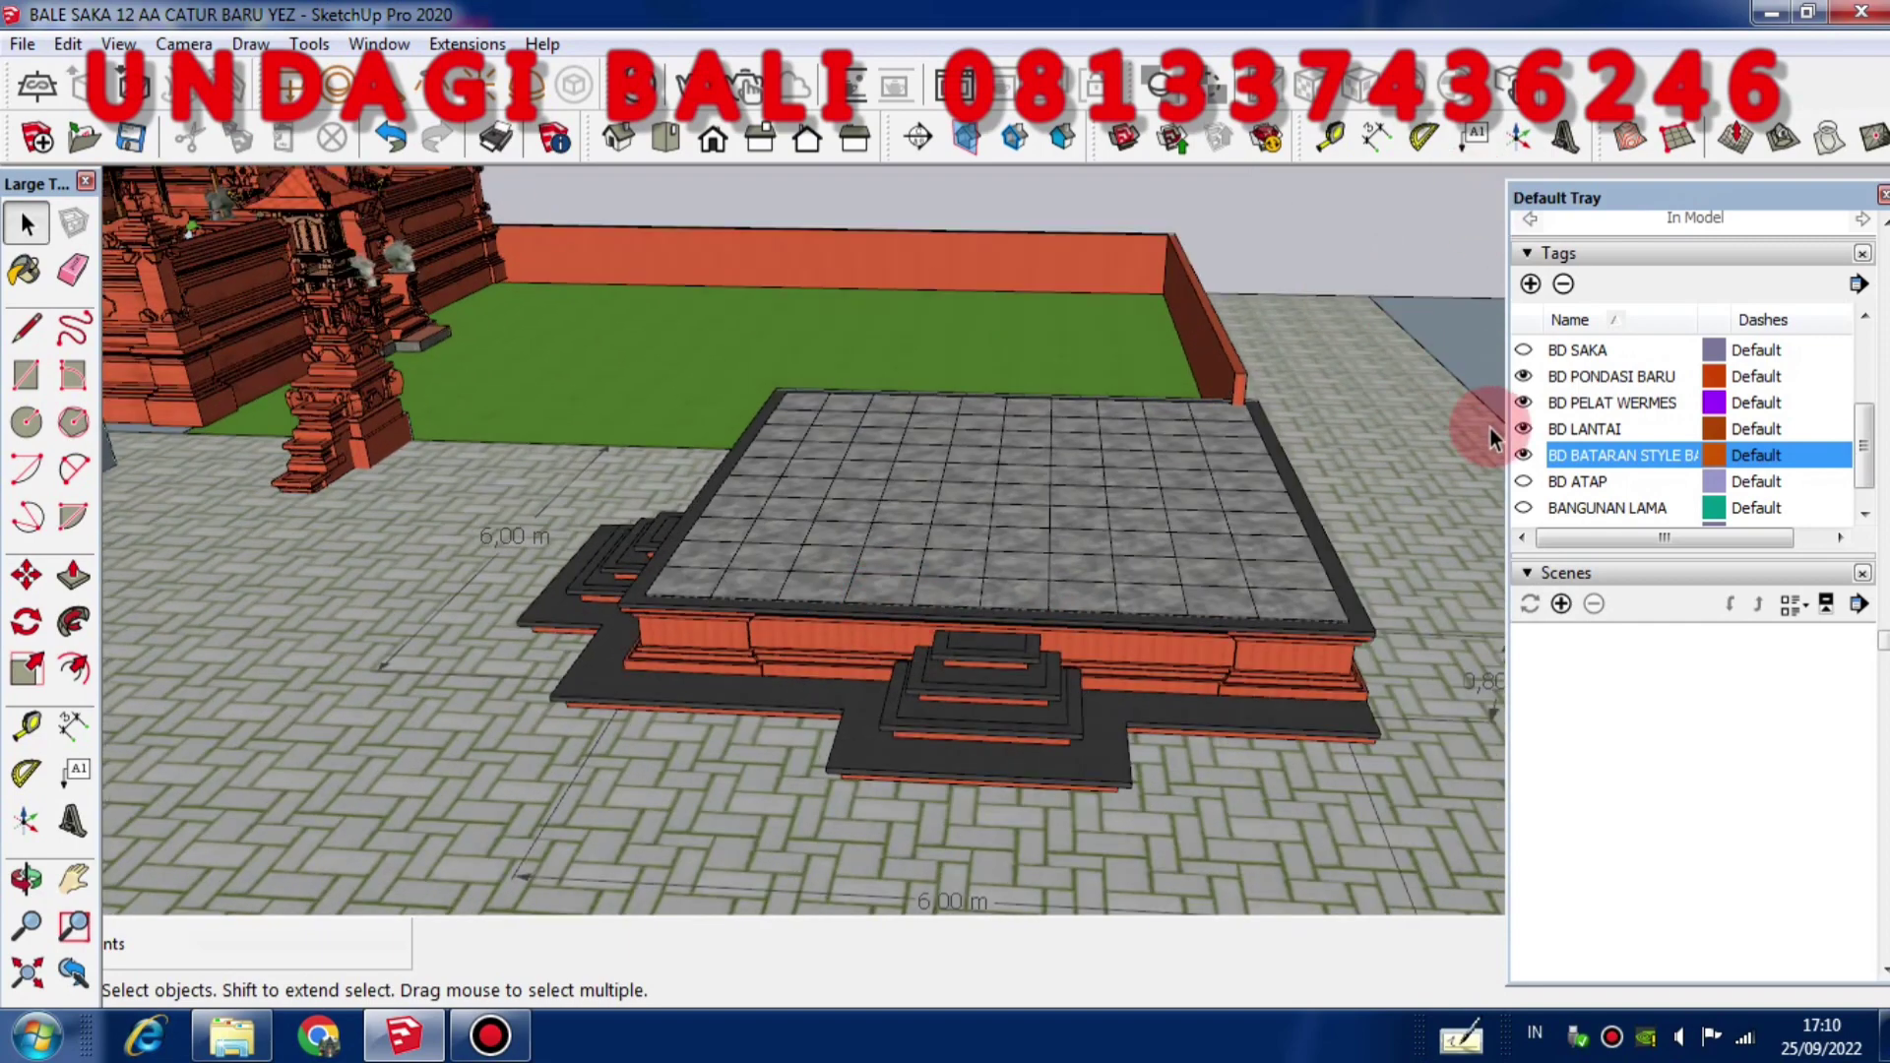
{"action": "middle_click_drag", "start_coordinate": [1342, 493], "coordinate": [1050, 595]}
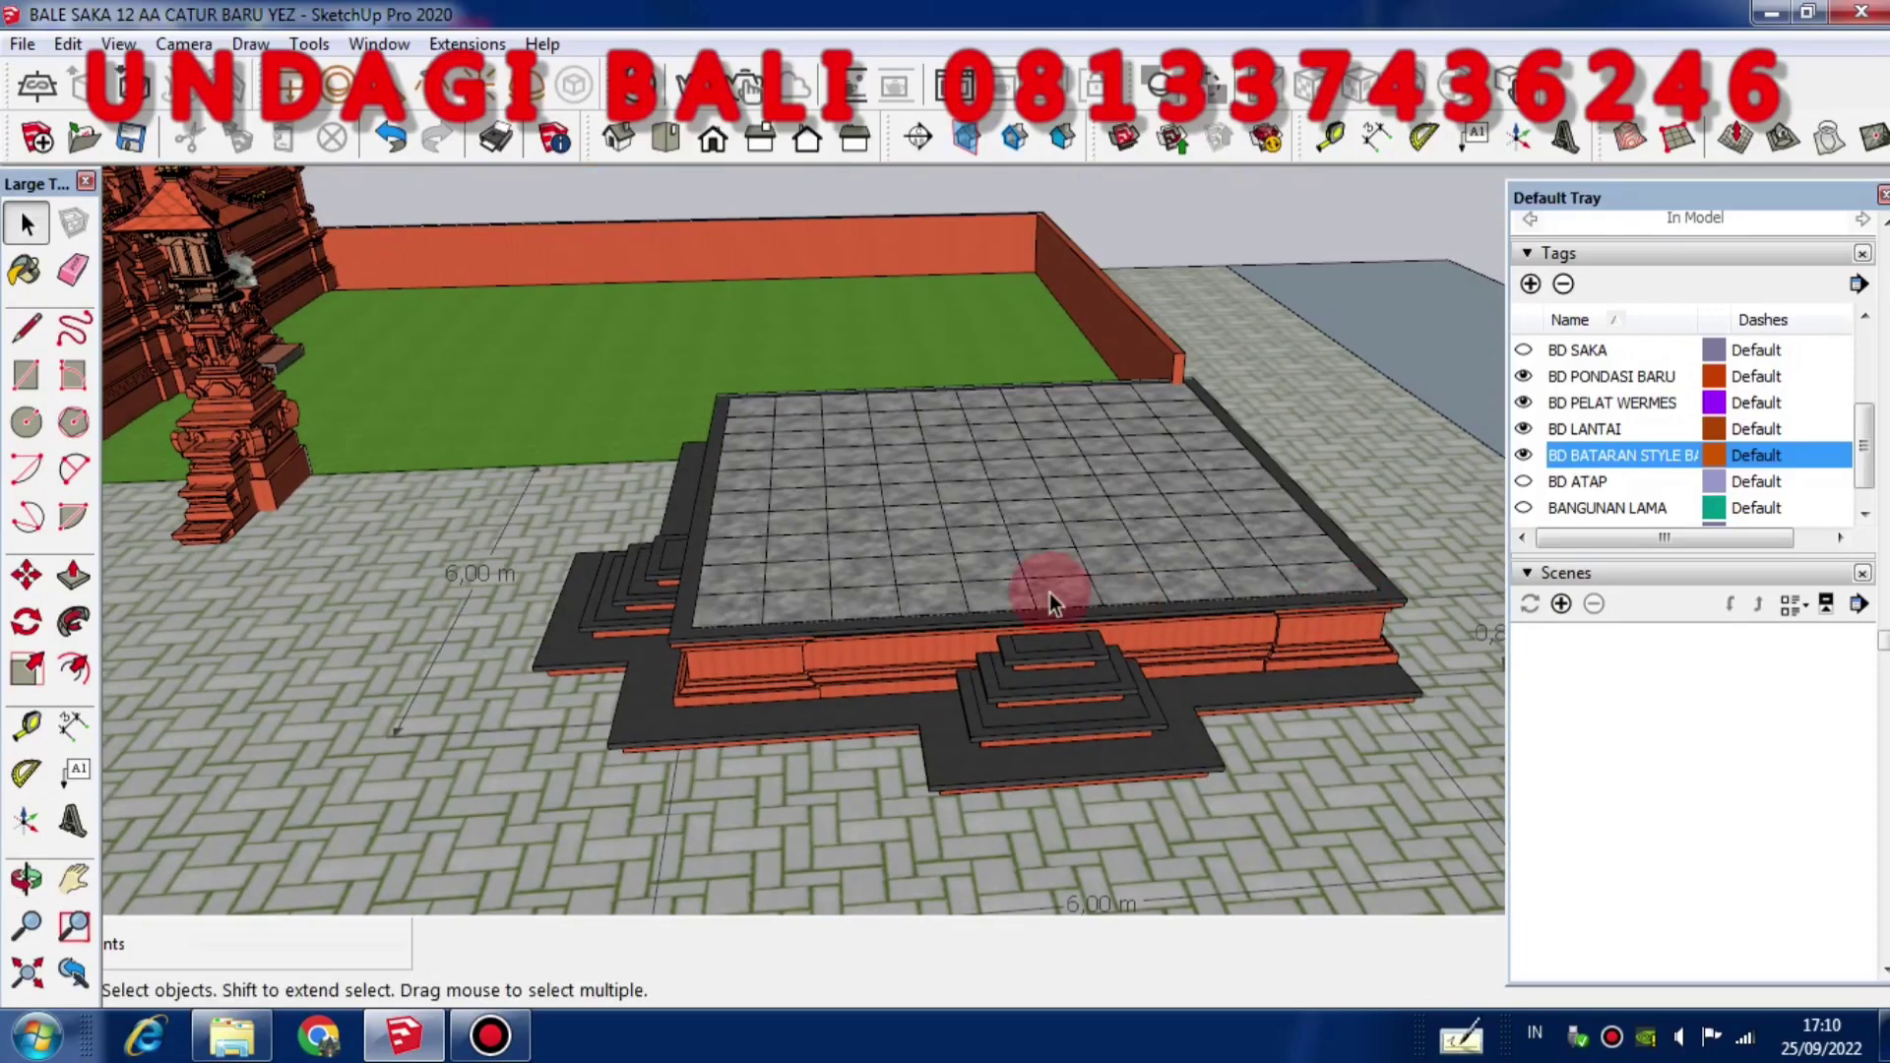
Make the BD TEMBOK STYLE tag visible to show the Balinese-style walls on the platform
{"action": "left_click", "coordinate": [1524, 403]}
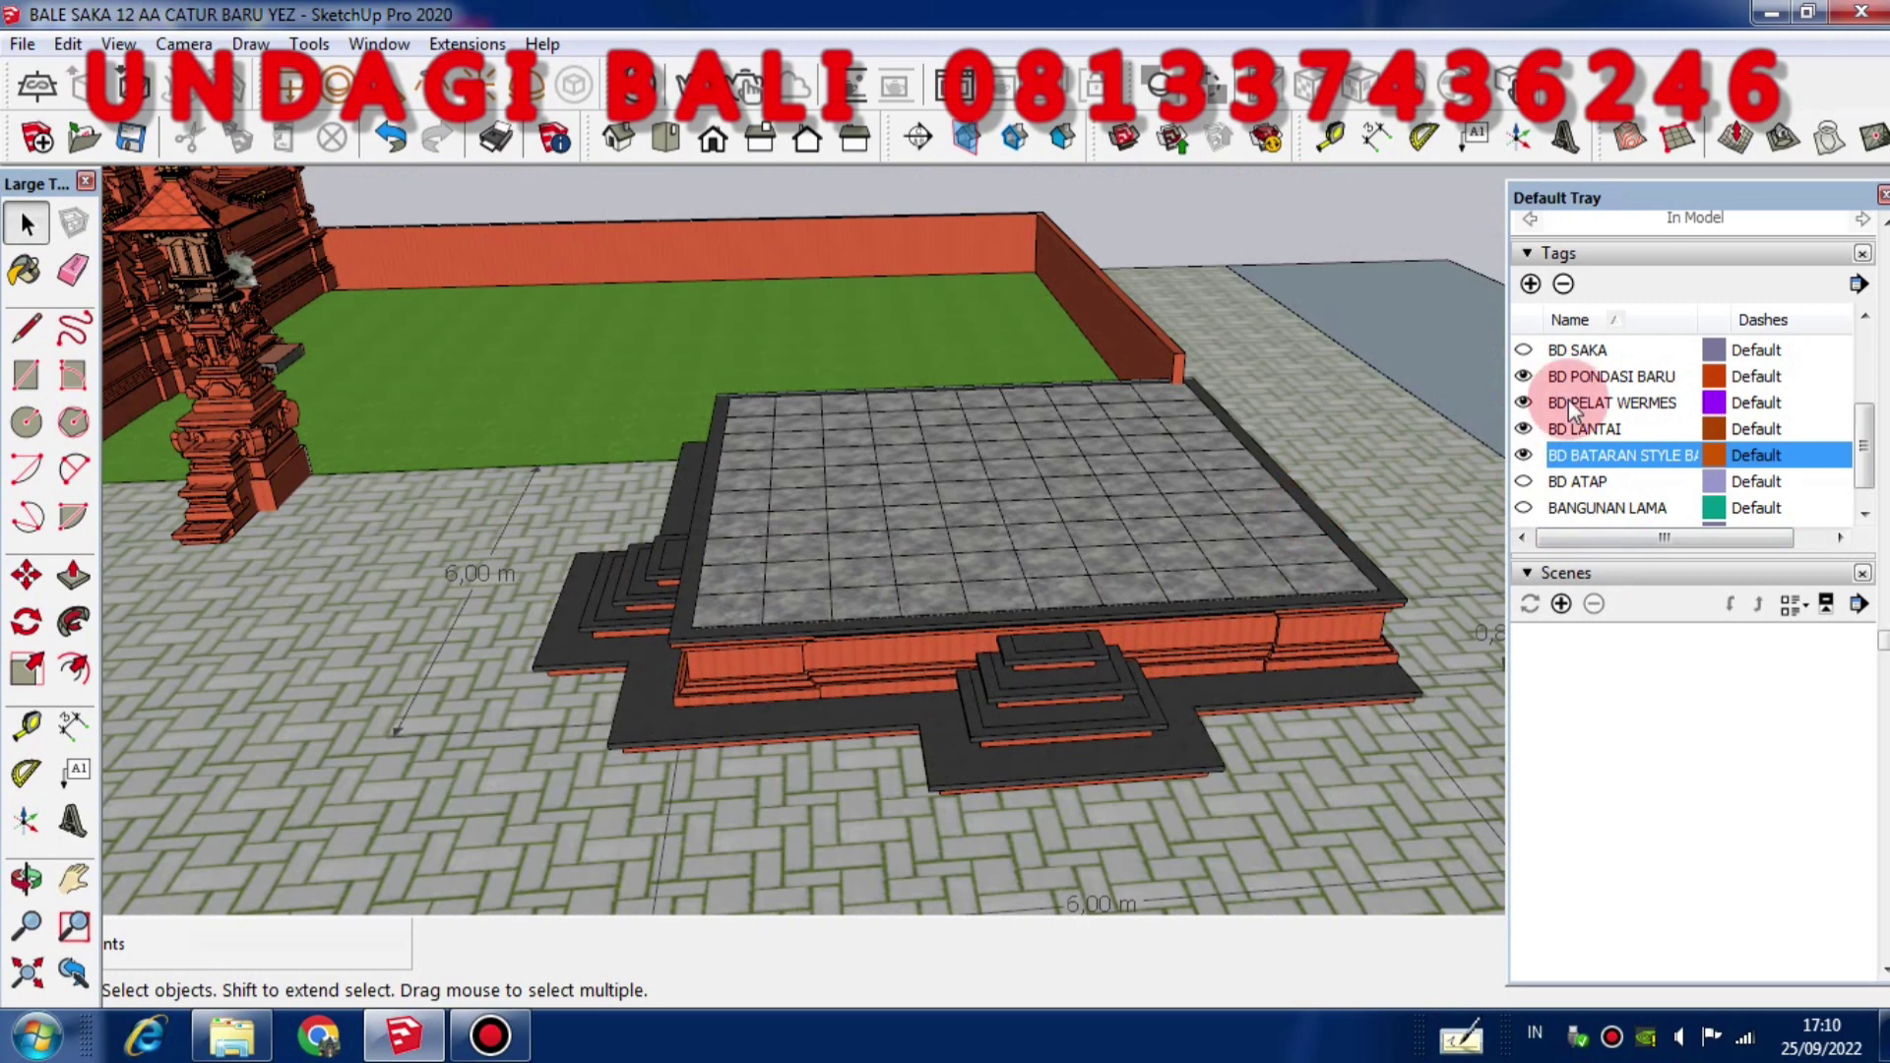
{"action": "left_click_drag", "start_coordinate": [1861, 435], "coordinate": [1859, 401]}
{"action": "left_click", "coordinate": [1524, 403]}
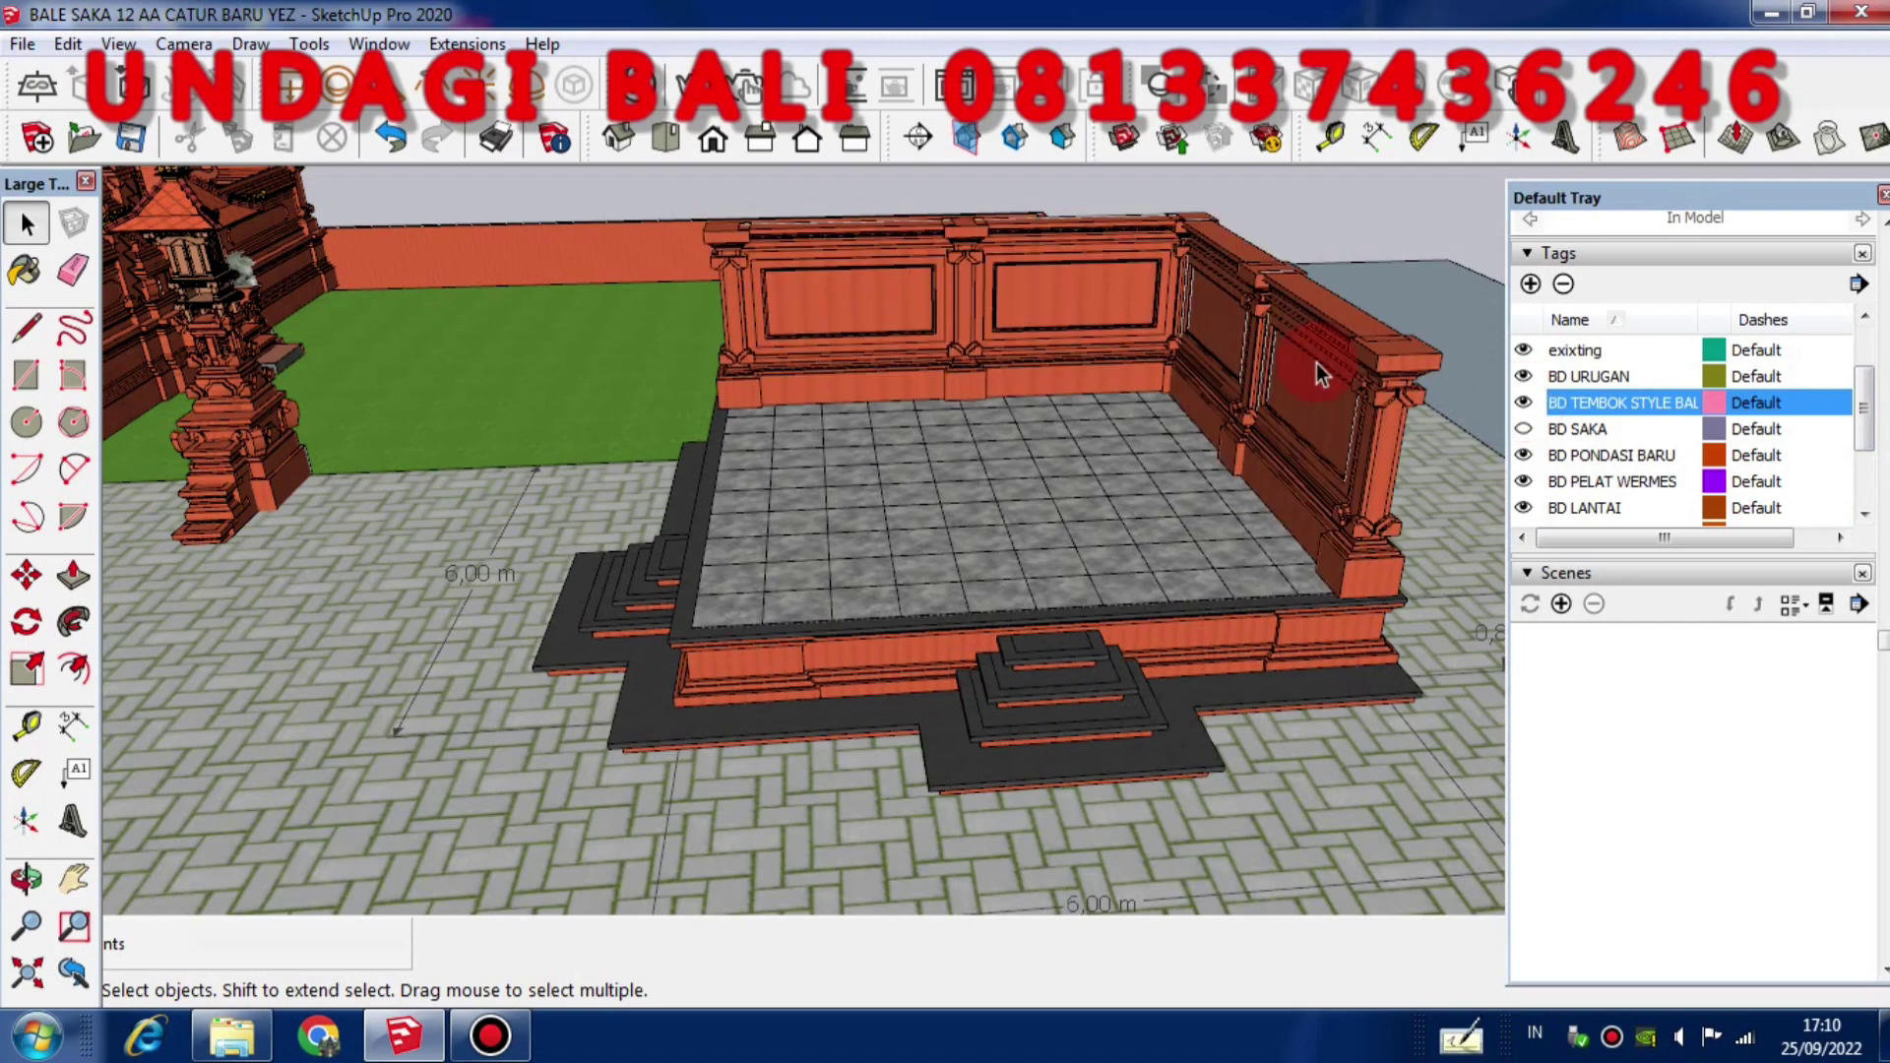
Examine the outer faces of the panelled walls, their pilasters and their junction with the boundary wall
{"action": "scroll", "coordinate": [1266, 381], "scroll_direction": "down", "scroll_amount": 3}
{"action": "middle_click_drag", "start_coordinate": [1250, 485], "coordinate": [1101, 425]}
{"action": "scroll", "coordinate": [1101, 425], "scroll_direction": "up", "scroll_amount": 5}
{"action": "middle_click_drag", "start_coordinate": [1224, 422], "coordinate": [683, 532]}
{"action": "scroll", "coordinate": [493, 458], "scroll_direction": "down", "scroll_amount": 3}
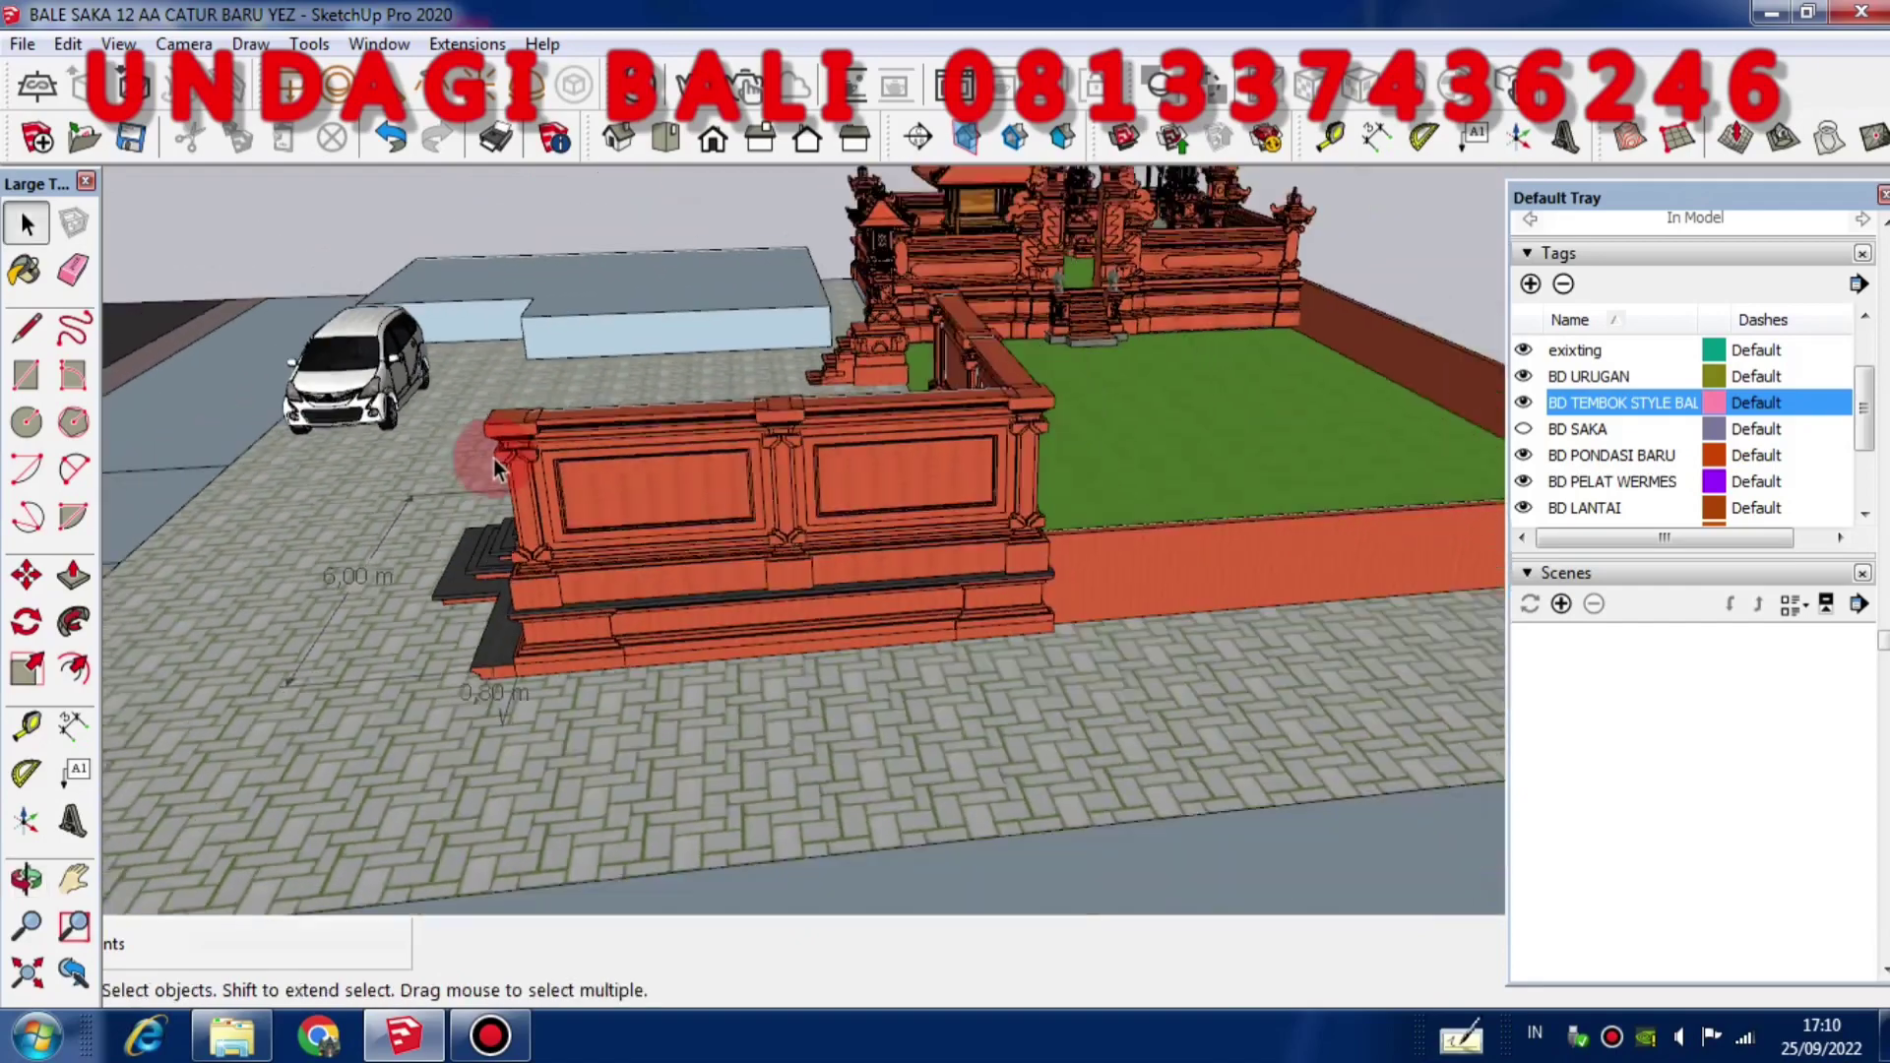
{"action": "middle_click_drag", "start_coordinate": [494, 457], "coordinate": [594, 427]}
{"action": "scroll", "coordinate": [767, 345], "scroll_direction": "up", "scroll_amount": 3}
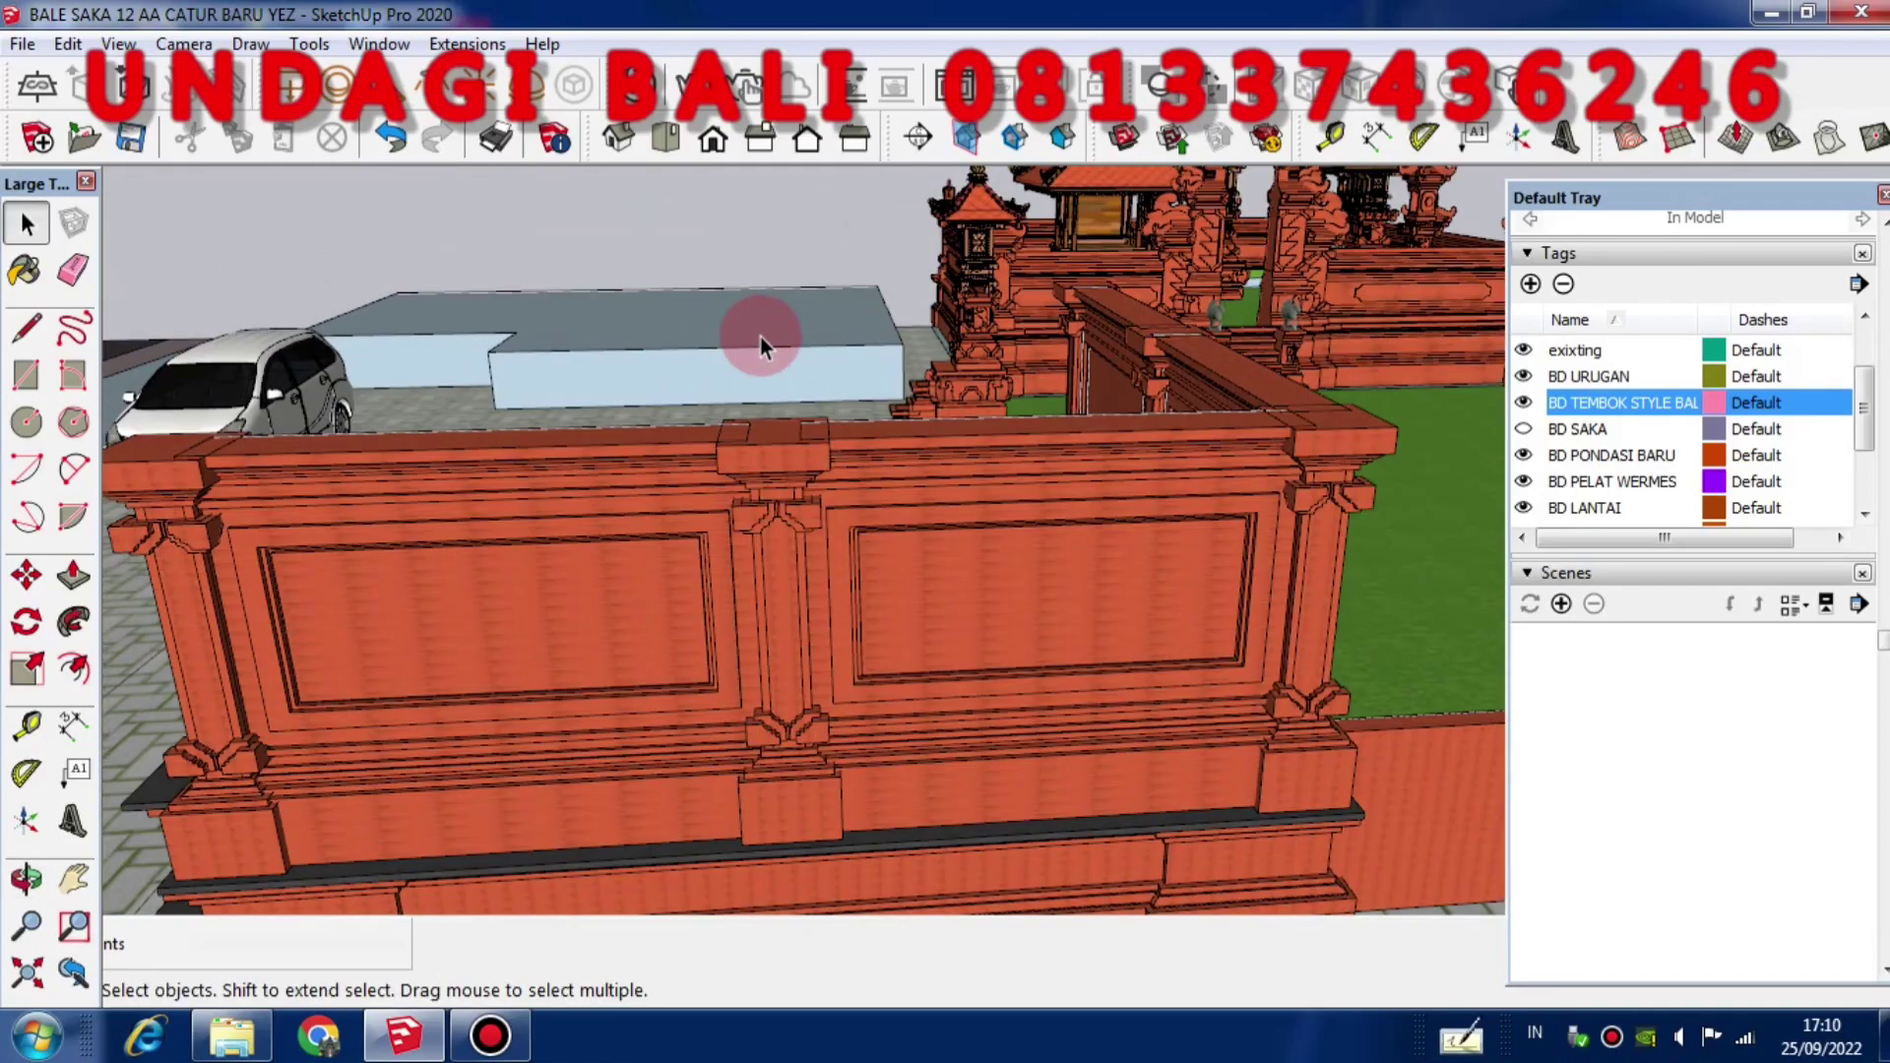
{"action": "scroll", "coordinate": [766, 345], "scroll_direction": "down", "scroll_amount": 2}
{"action": "middle_click_drag", "start_coordinate": [766, 345], "coordinate": [262, 434]}
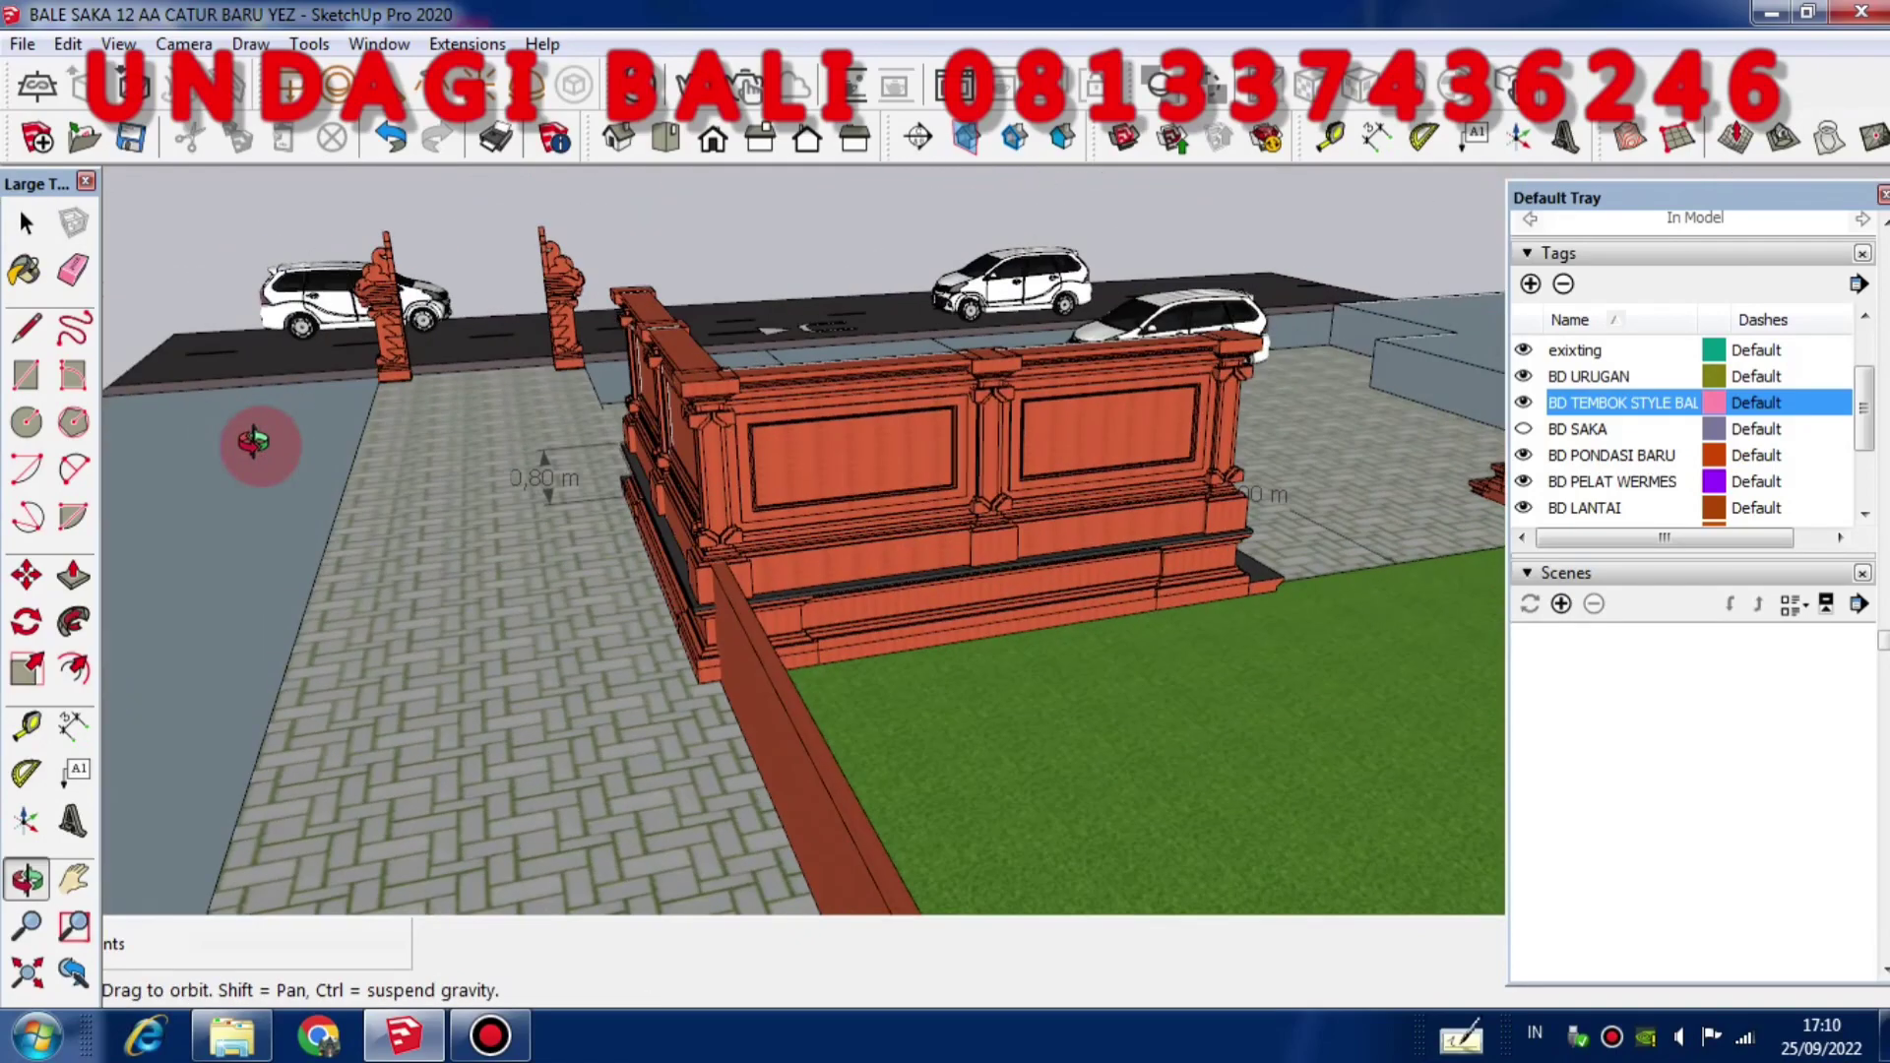
{"action": "middle_click_drag", "start_coordinate": [1122, 638], "coordinate": [978, 633]}
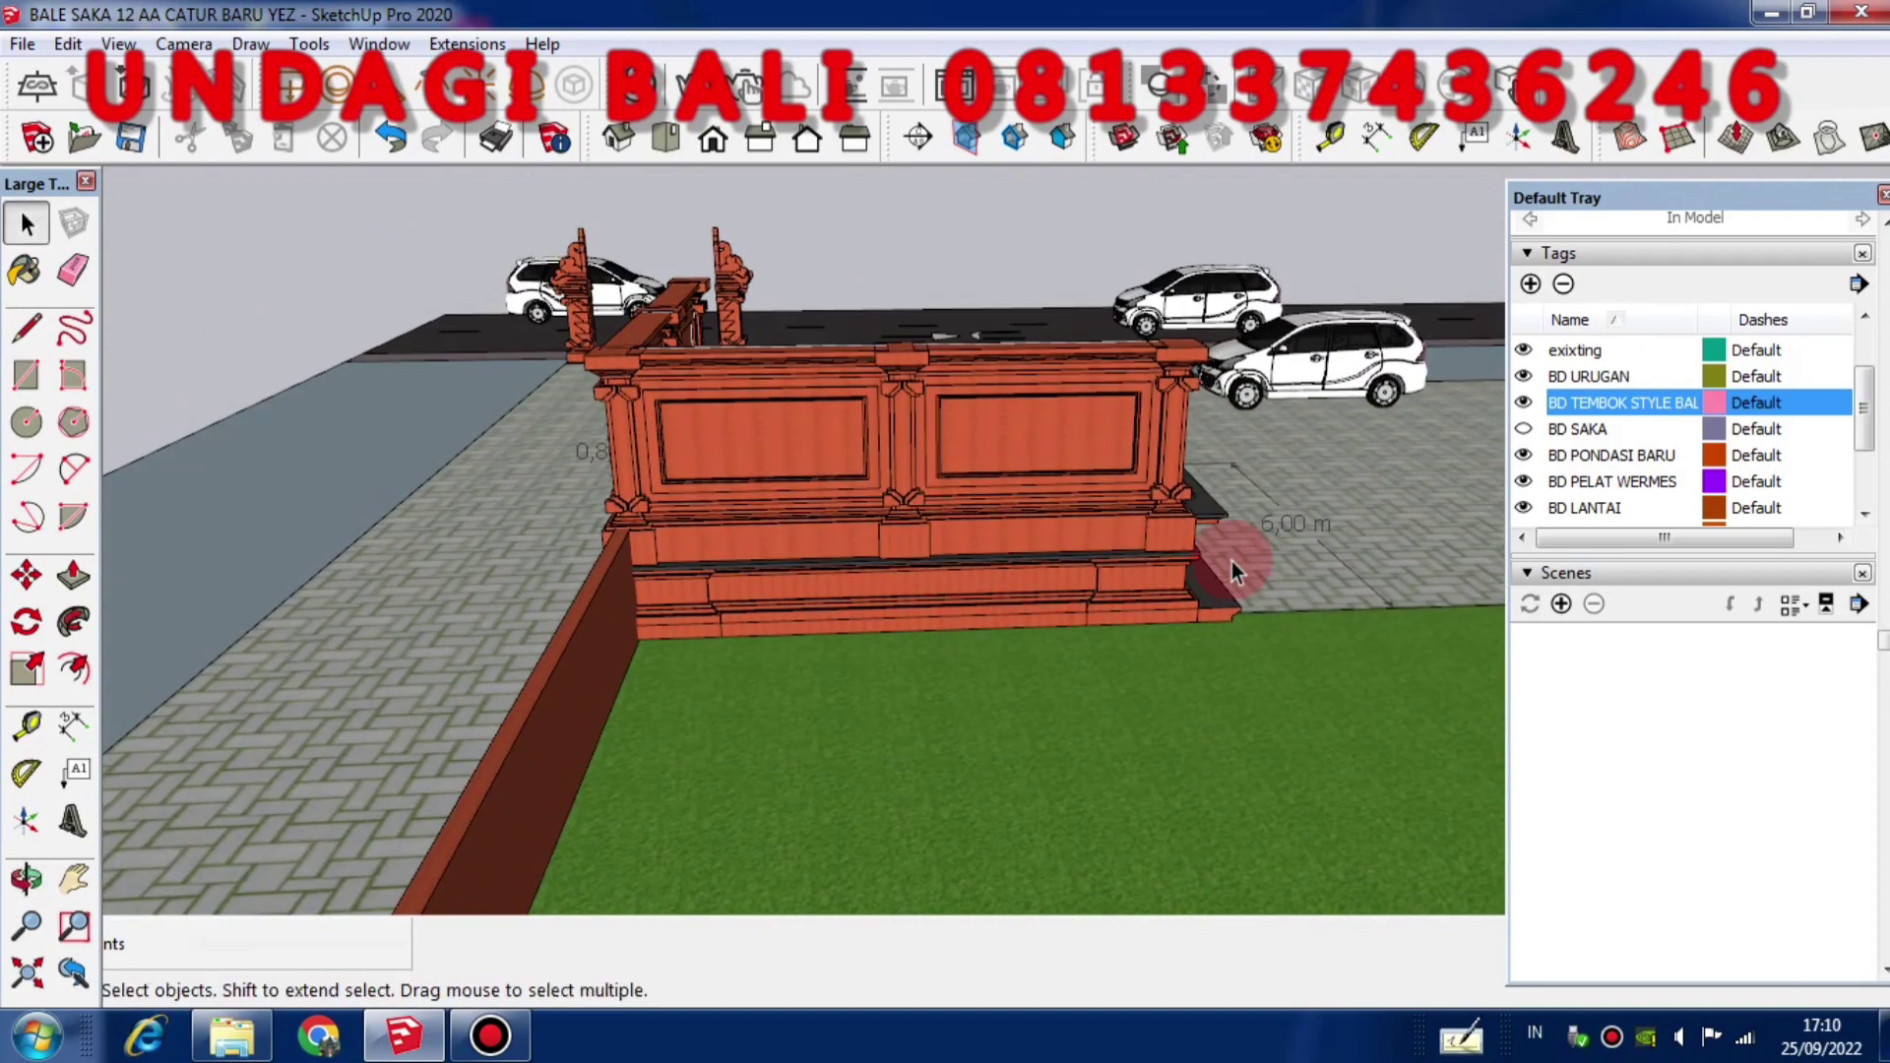
Examine the inner faces of the two walls, with their framed panels, pilasters and plinths above the tiled floor
{"action": "middle_click_drag", "start_coordinate": [1232, 562], "coordinate": [711, 378]}
{"action": "scroll", "coordinate": [865, 187], "scroll_direction": "up", "scroll_amount": 5}
{"action": "scroll", "coordinate": [1109, 696], "scroll_direction": "up", "scroll_amount": 3}
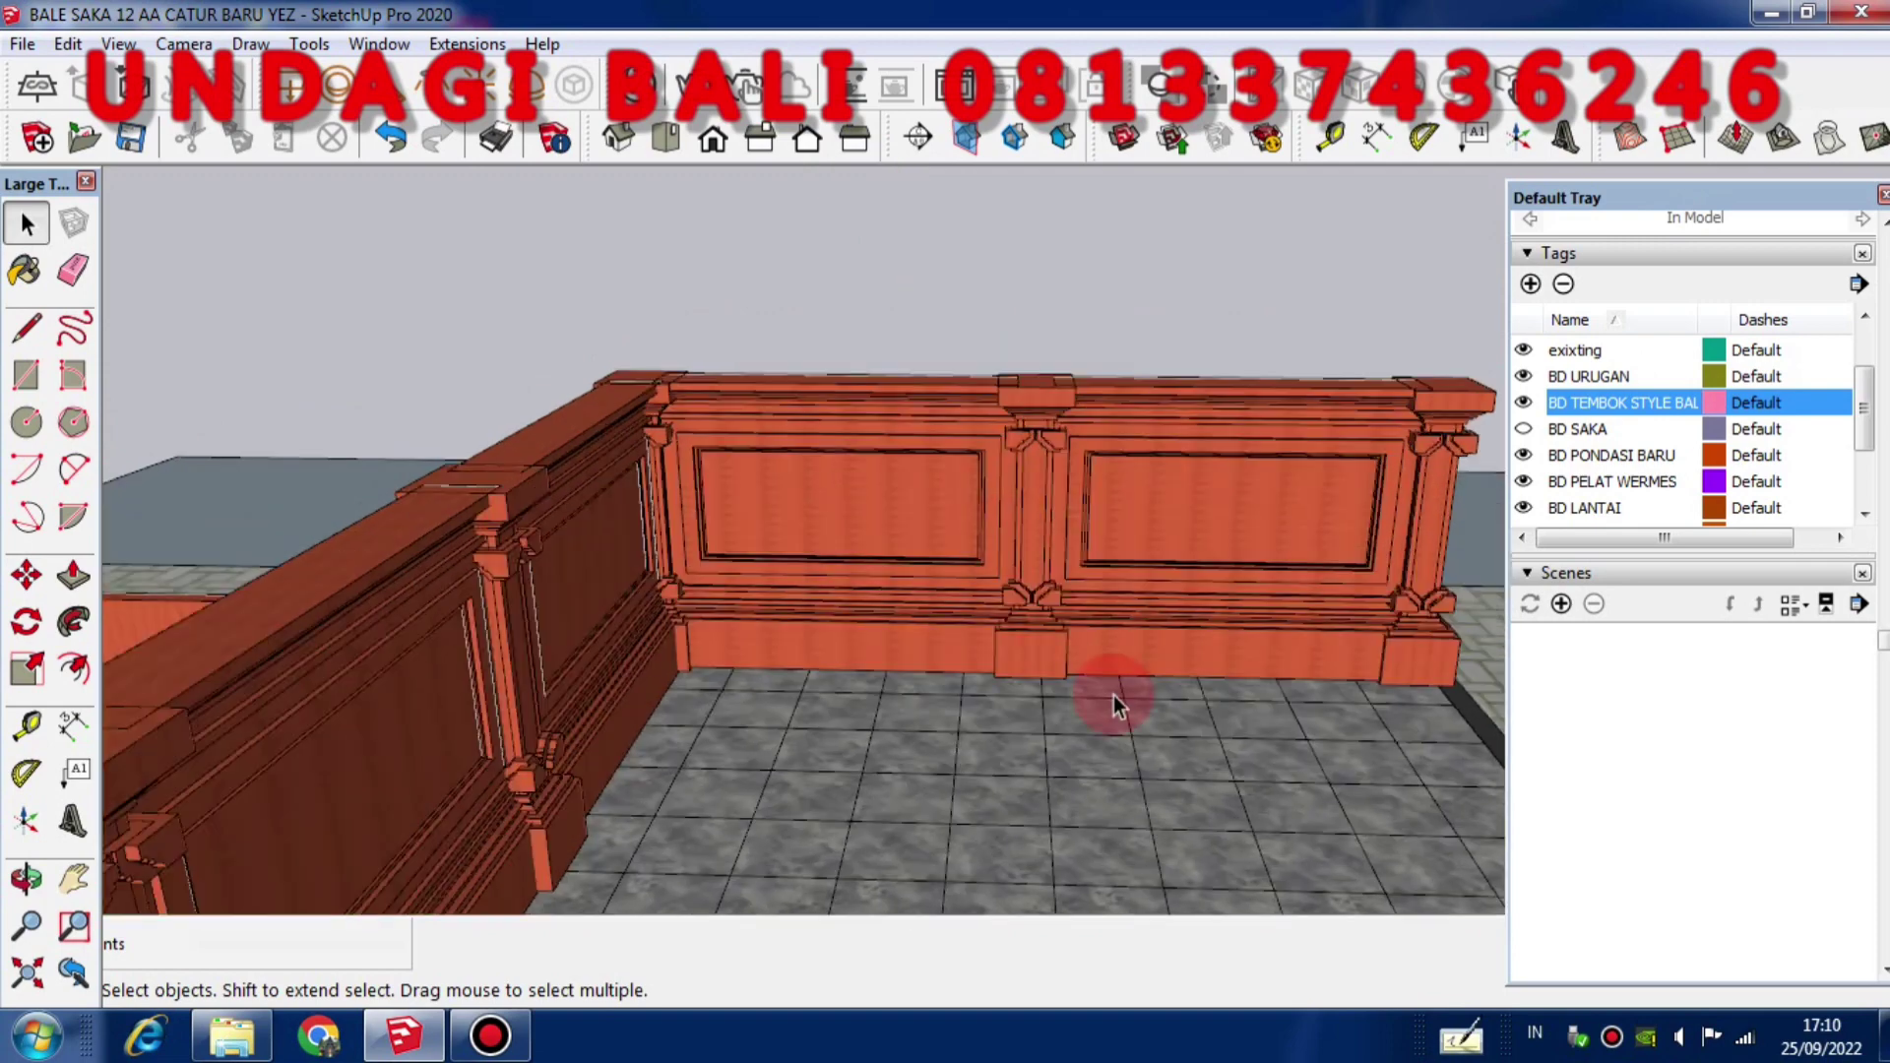
{"action": "middle_click_drag", "start_coordinate": [1110, 696], "coordinate": [1194, 582]}
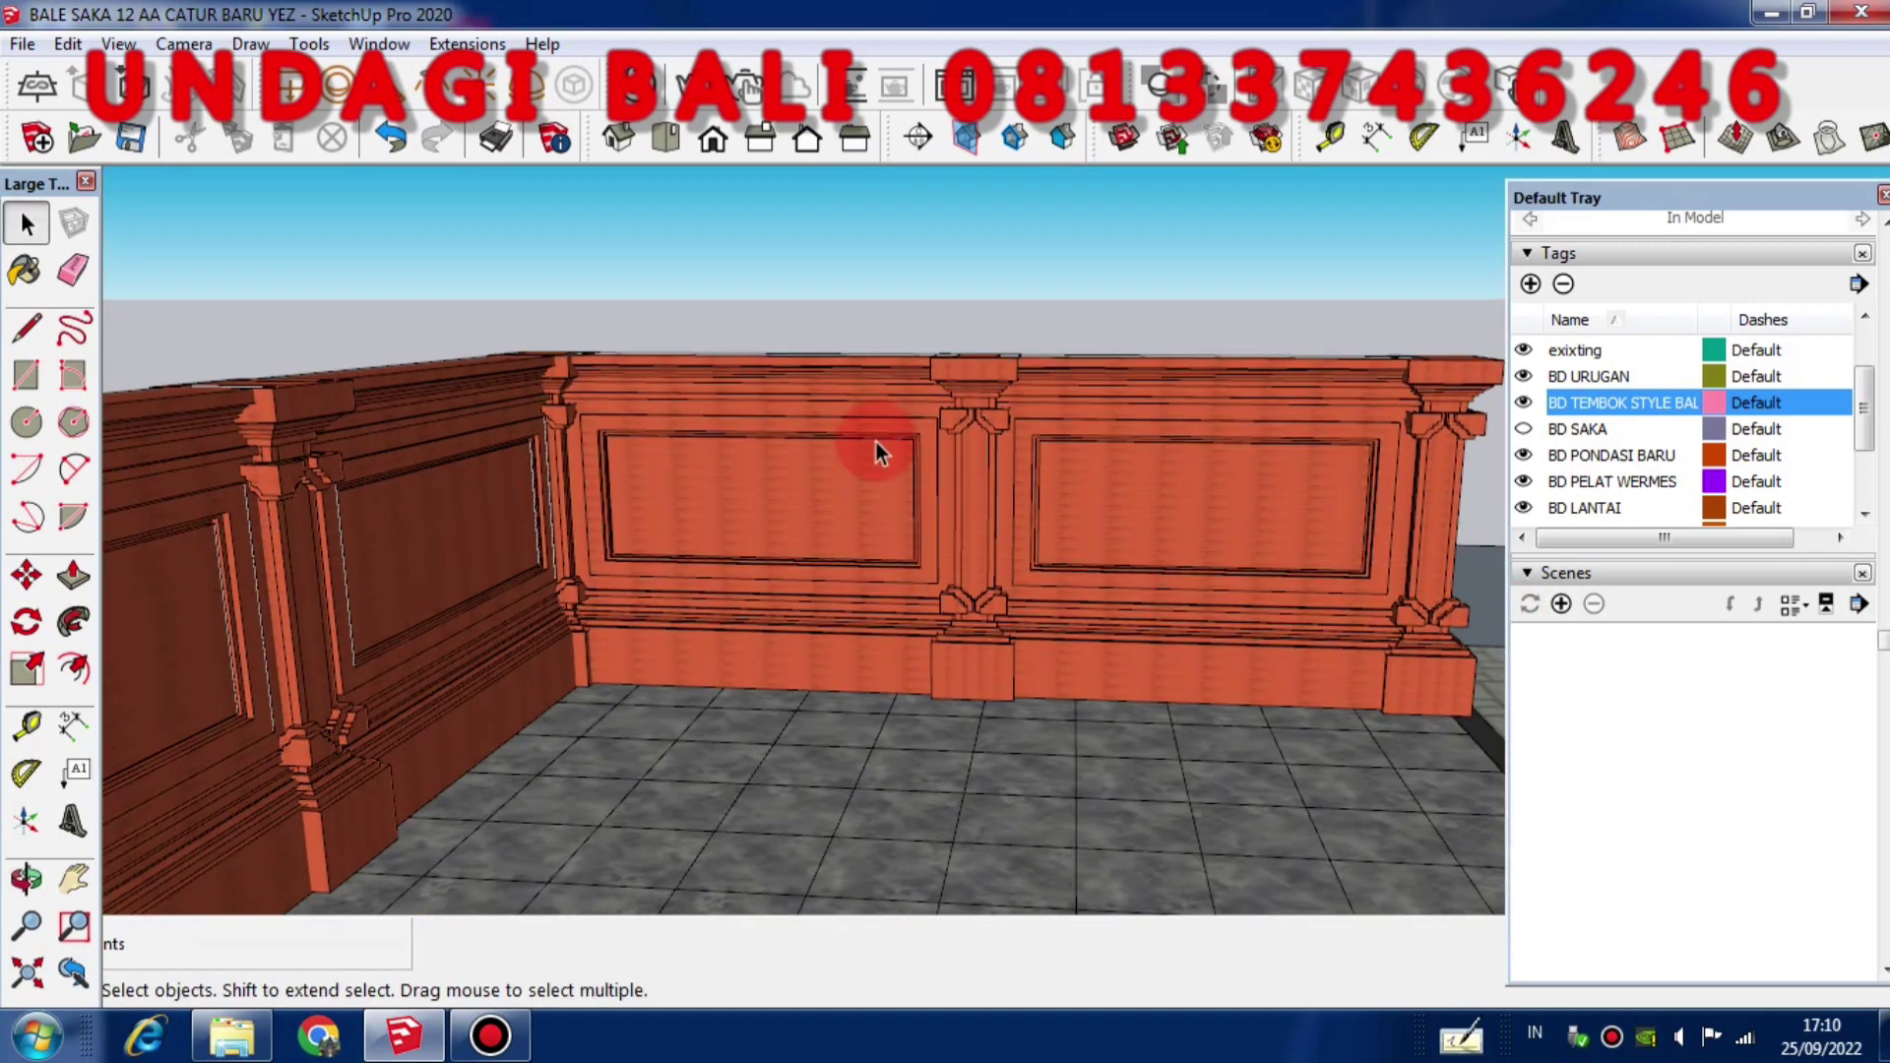
{"action": "scroll", "coordinate": [973, 409], "scroll_direction": "down", "scroll_amount": 5}
{"action": "scroll", "coordinate": [1110, 535], "scroll_direction": "down", "scroll_amount": 3}
{"action": "middle_click_drag", "start_coordinate": [1109, 535], "coordinate": [472, 509]}
{"action": "scroll", "coordinate": [1019, 486], "scroll_direction": "up", "scroll_amount": 10}
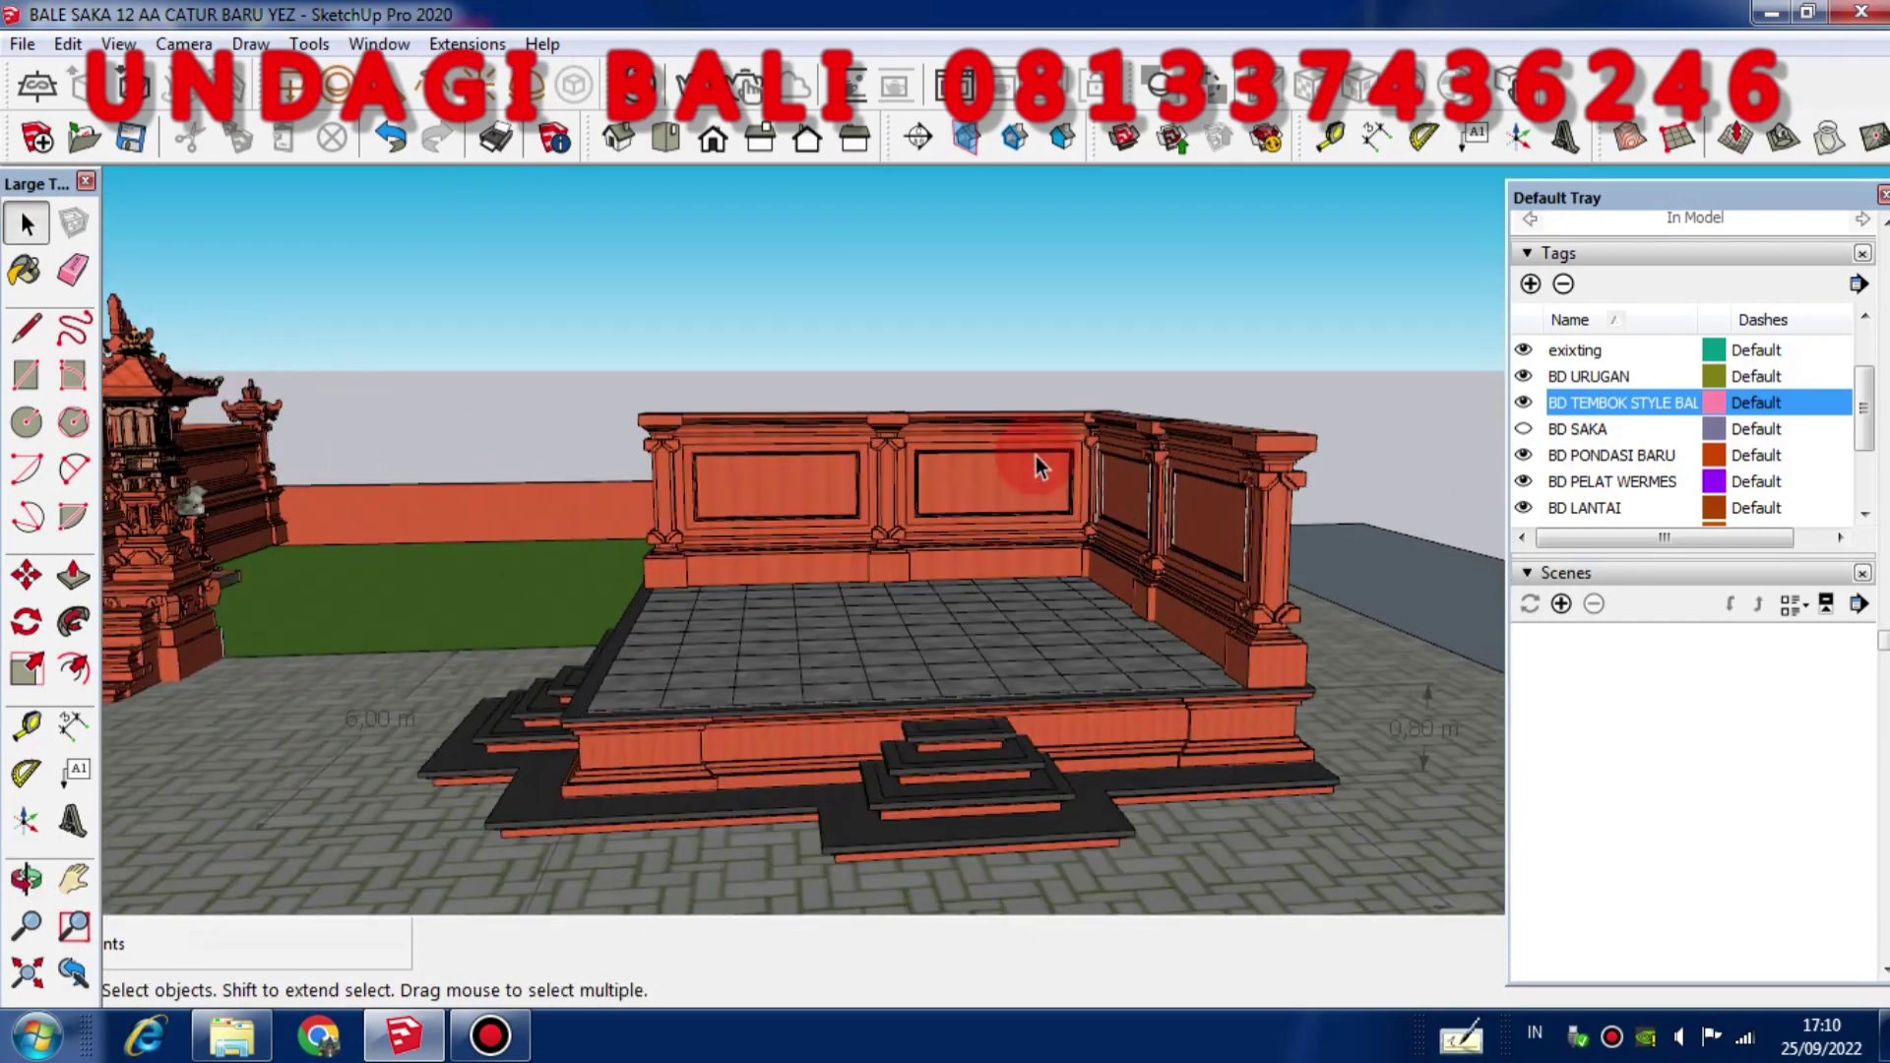
{"action": "scroll", "coordinate": [813, 500], "scroll_direction": "down", "scroll_amount": 1}
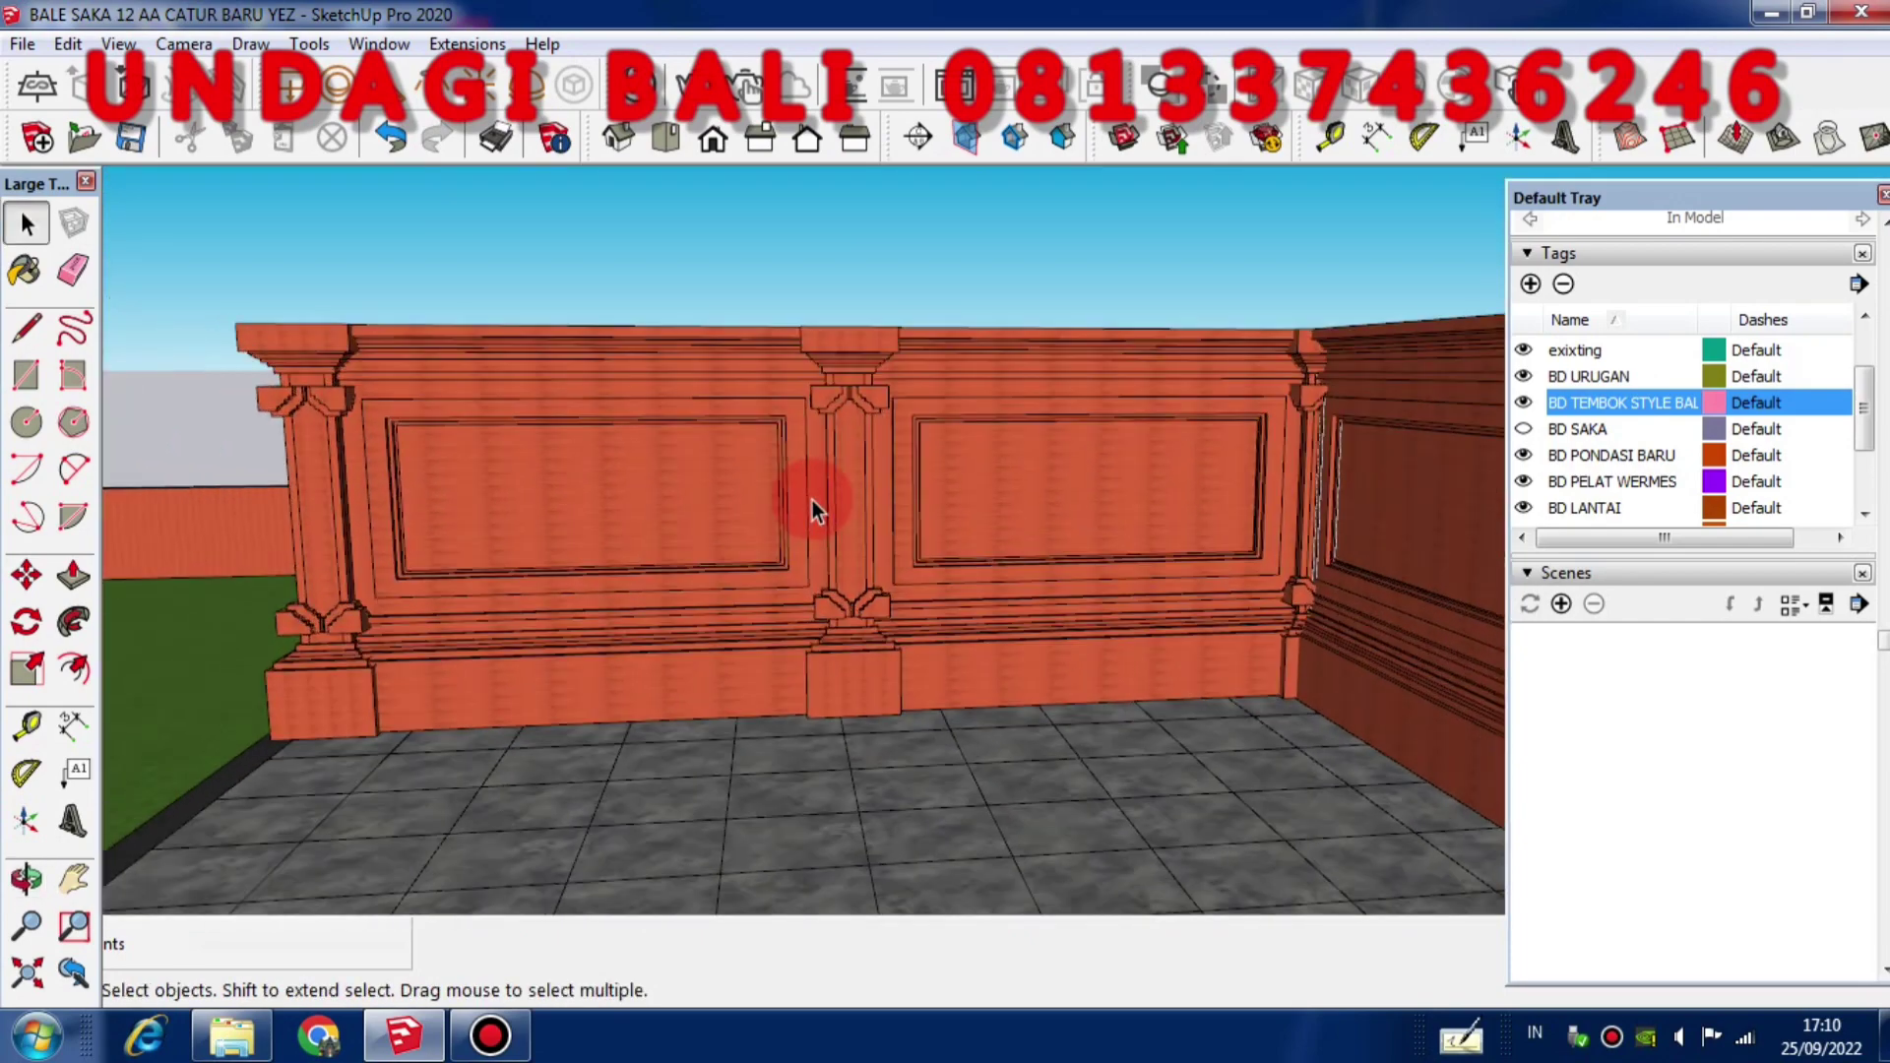
Examine the L-shaped wall together with the stepped base from the front and the open corner
{"action": "scroll", "coordinate": [812, 500], "scroll_direction": "down", "scroll_amount": 4}
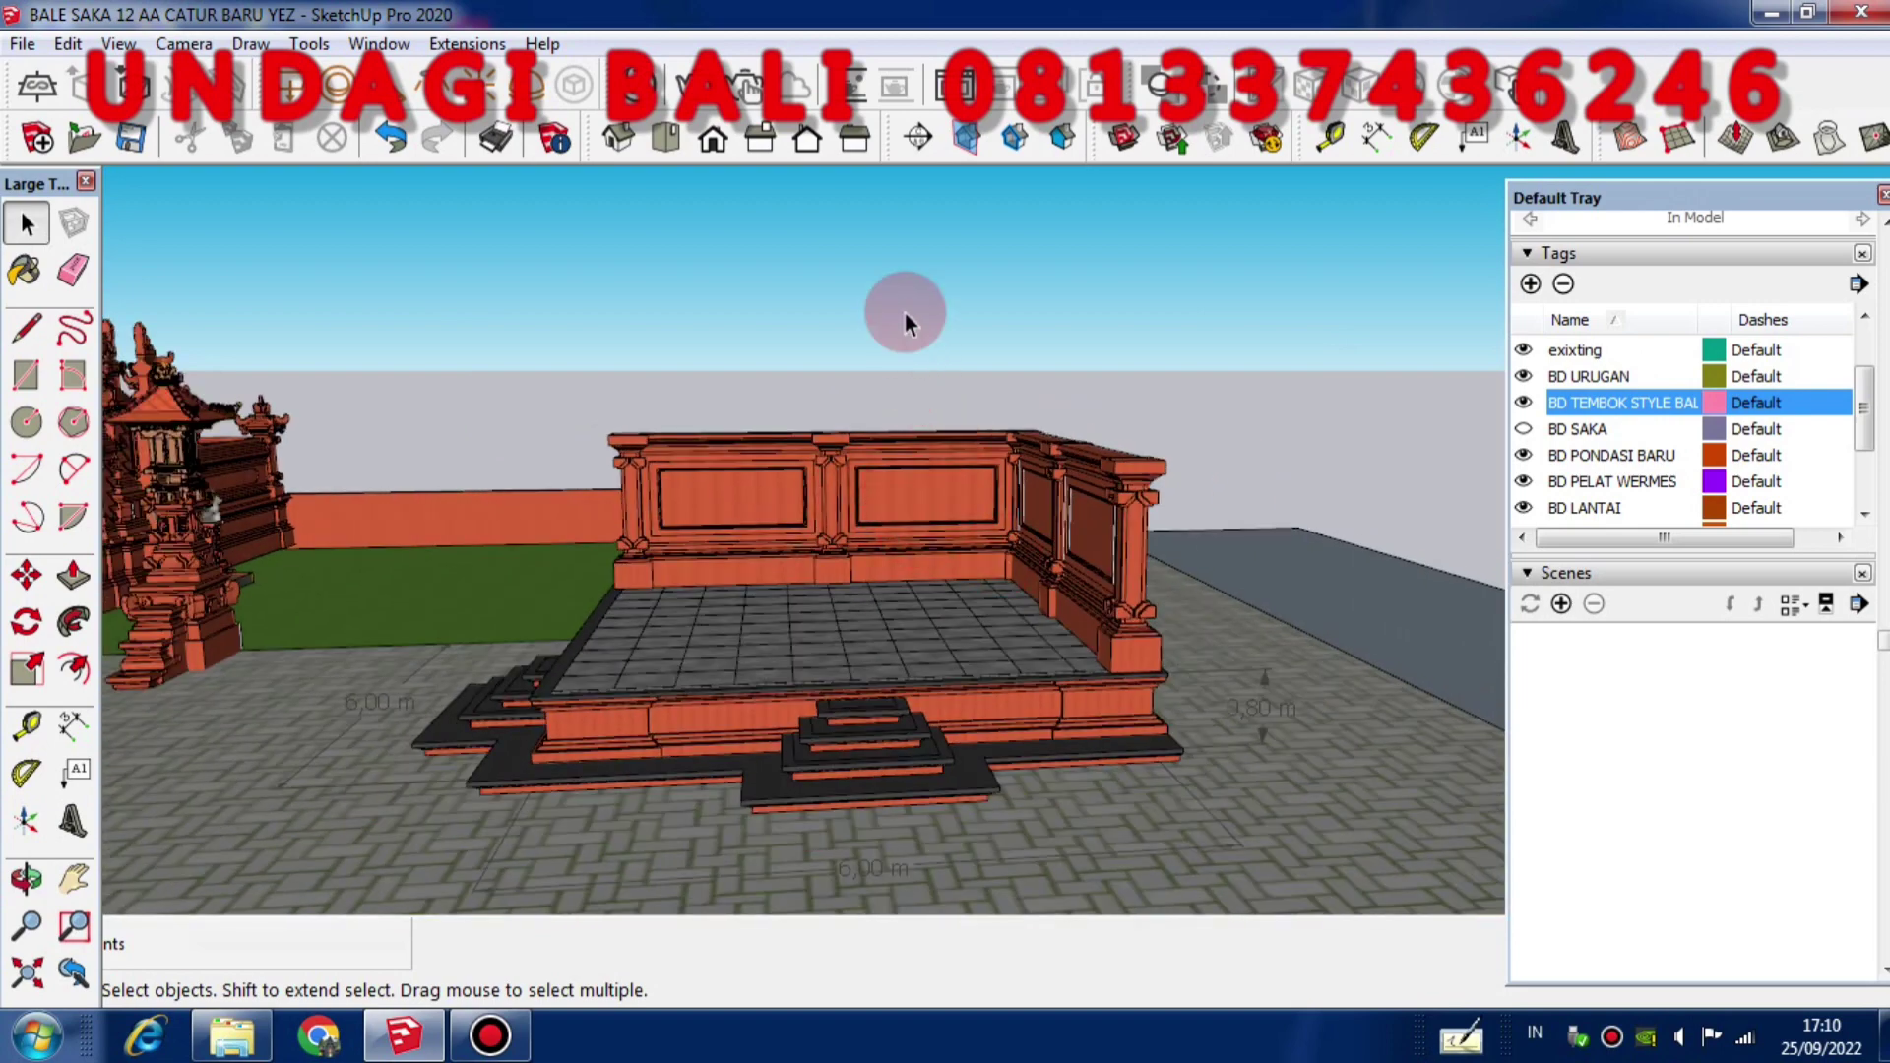
{"action": "scroll", "coordinate": [1024, 518], "scroll_direction": "down", "scroll_amount": 4}
{"action": "scroll", "coordinate": [1024, 518], "scroll_direction": "up", "scroll_amount": 4}
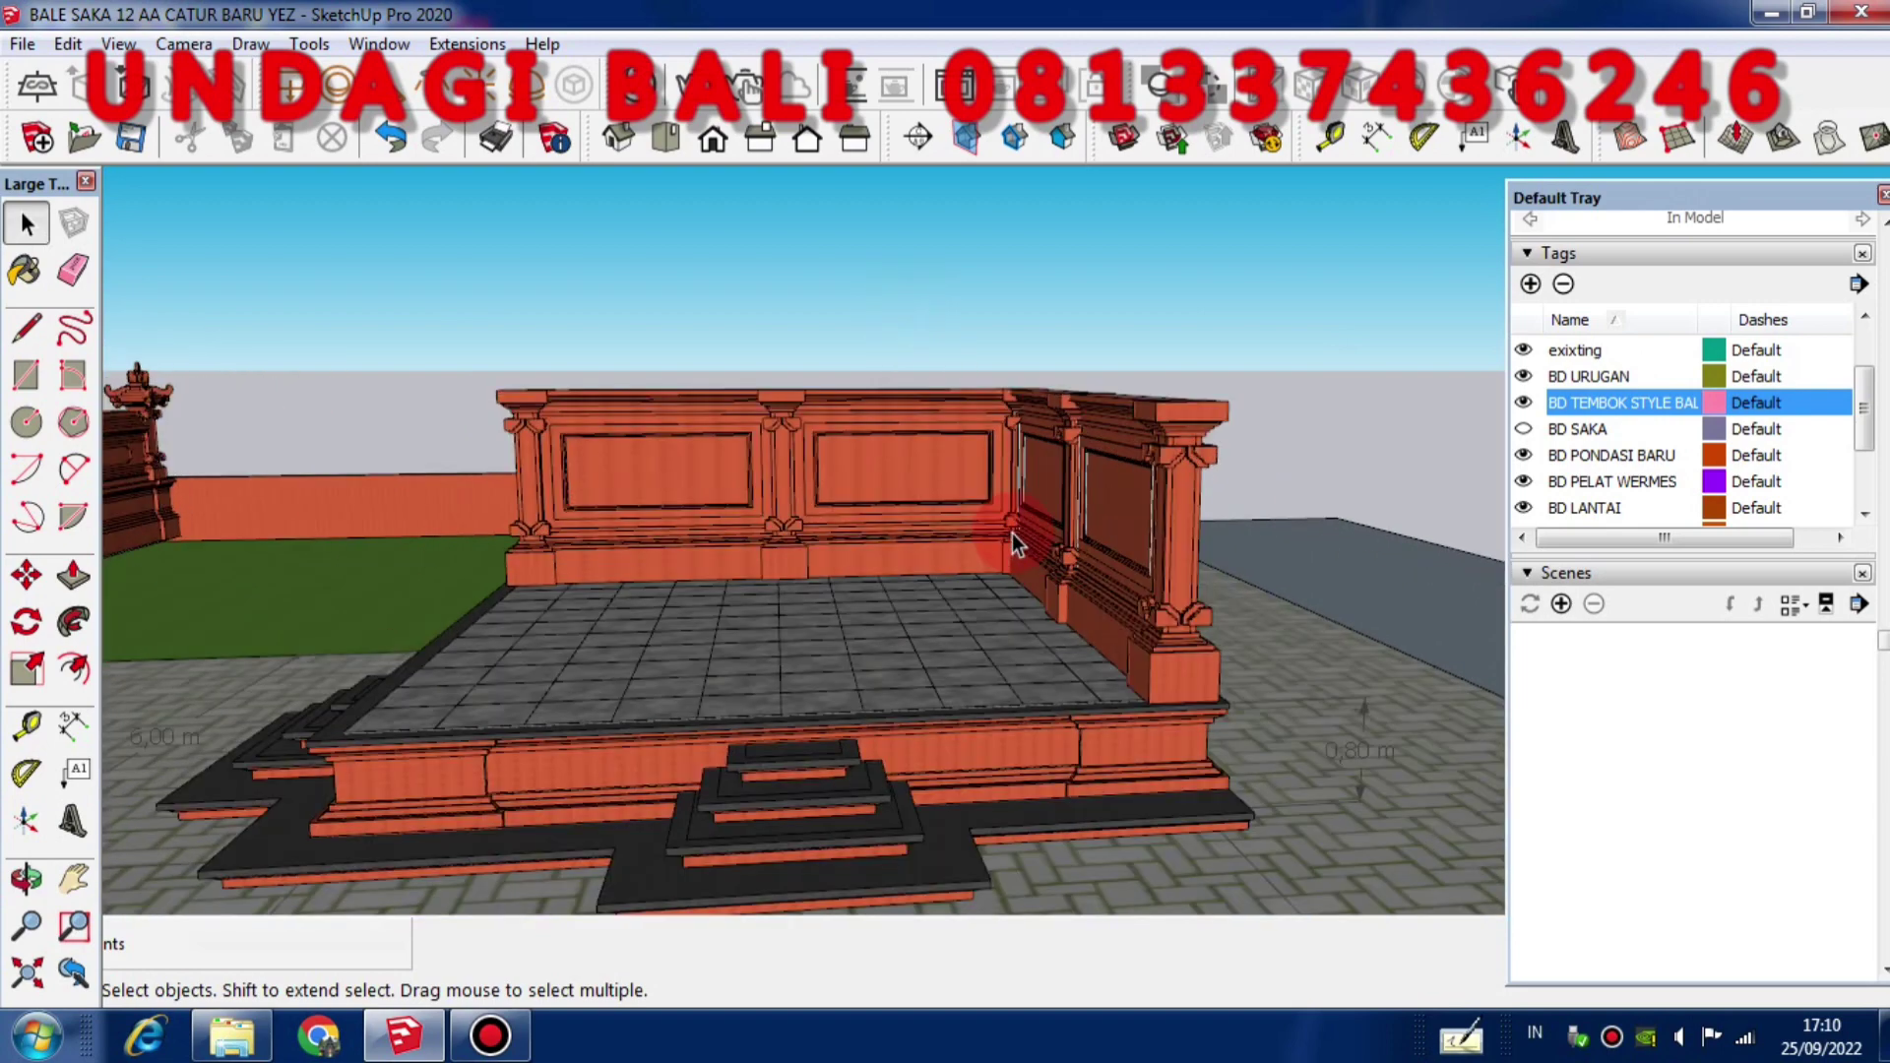
{"action": "scroll", "coordinate": [1014, 536], "scroll_direction": "down", "scroll_amount": 4}
{"action": "scroll", "coordinate": [849, 636], "scroll_direction": "up", "scroll_amount": 4}
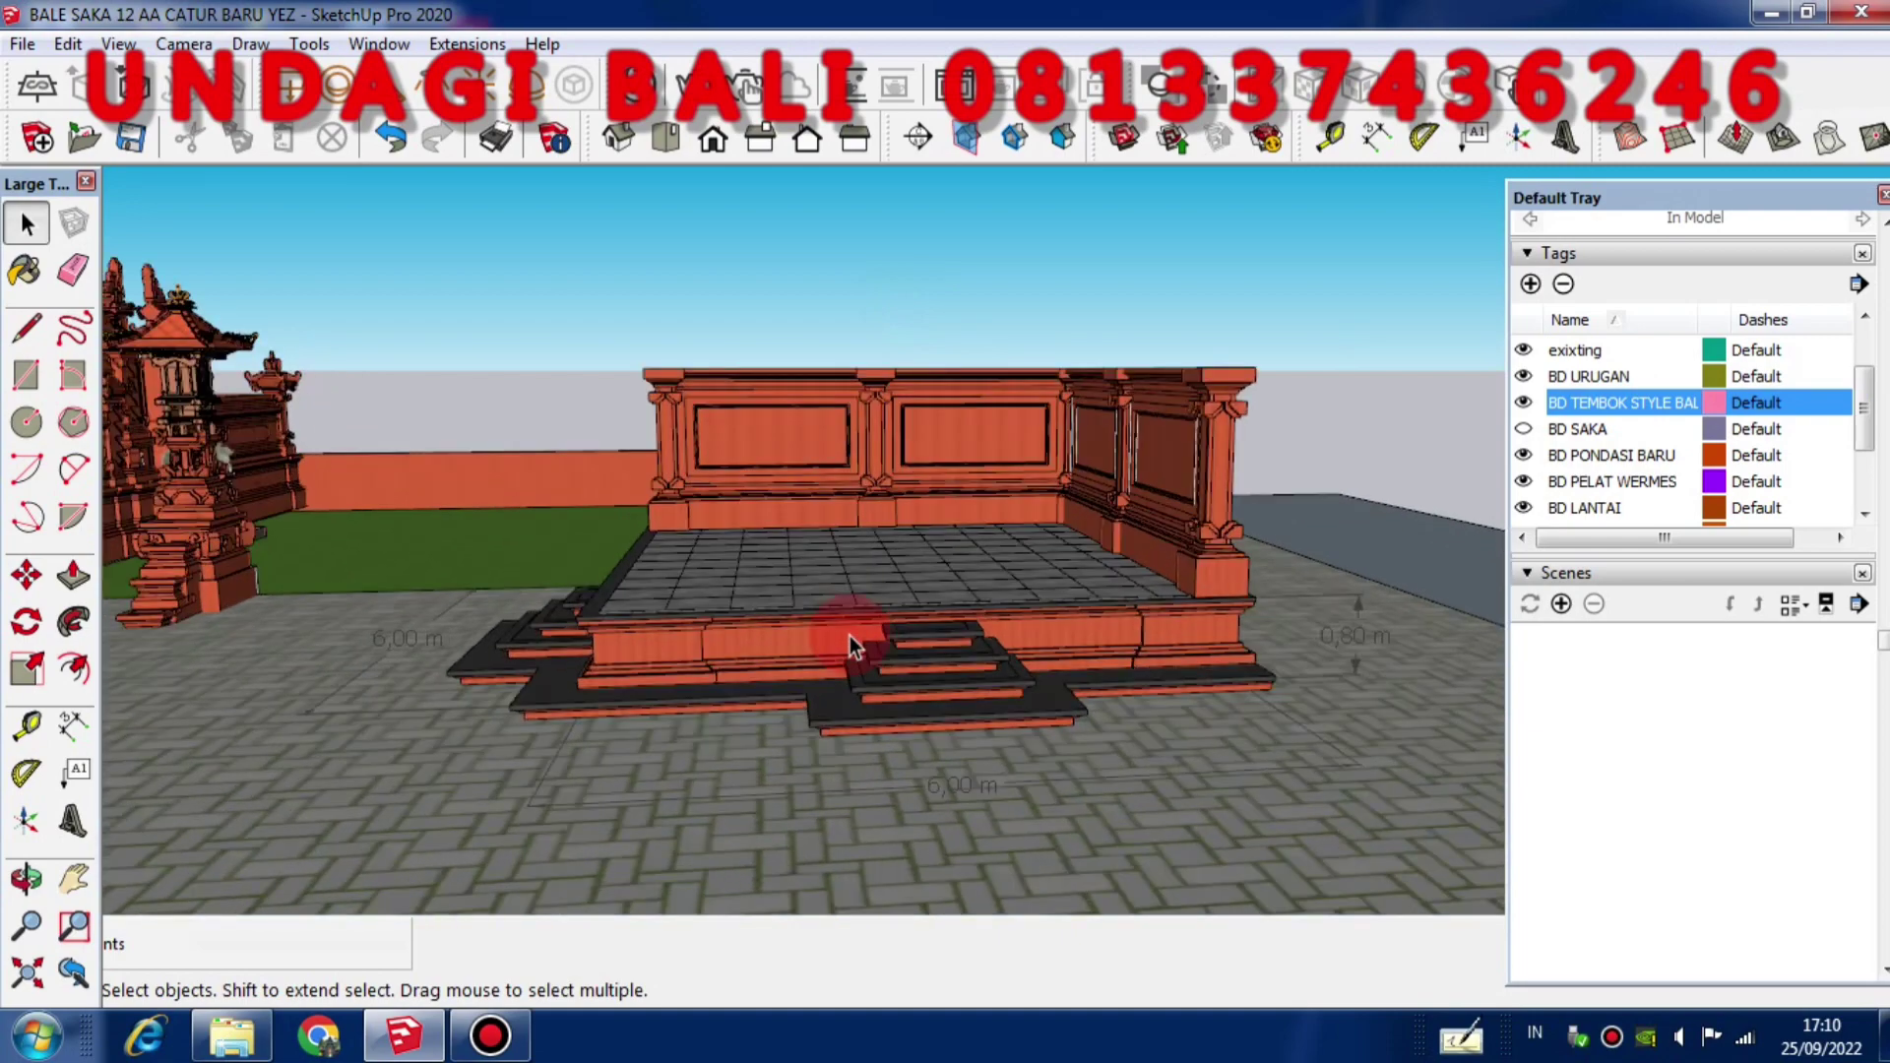
{"action": "middle_click_drag", "start_coordinate": [853, 624], "coordinate": [863, 622]}
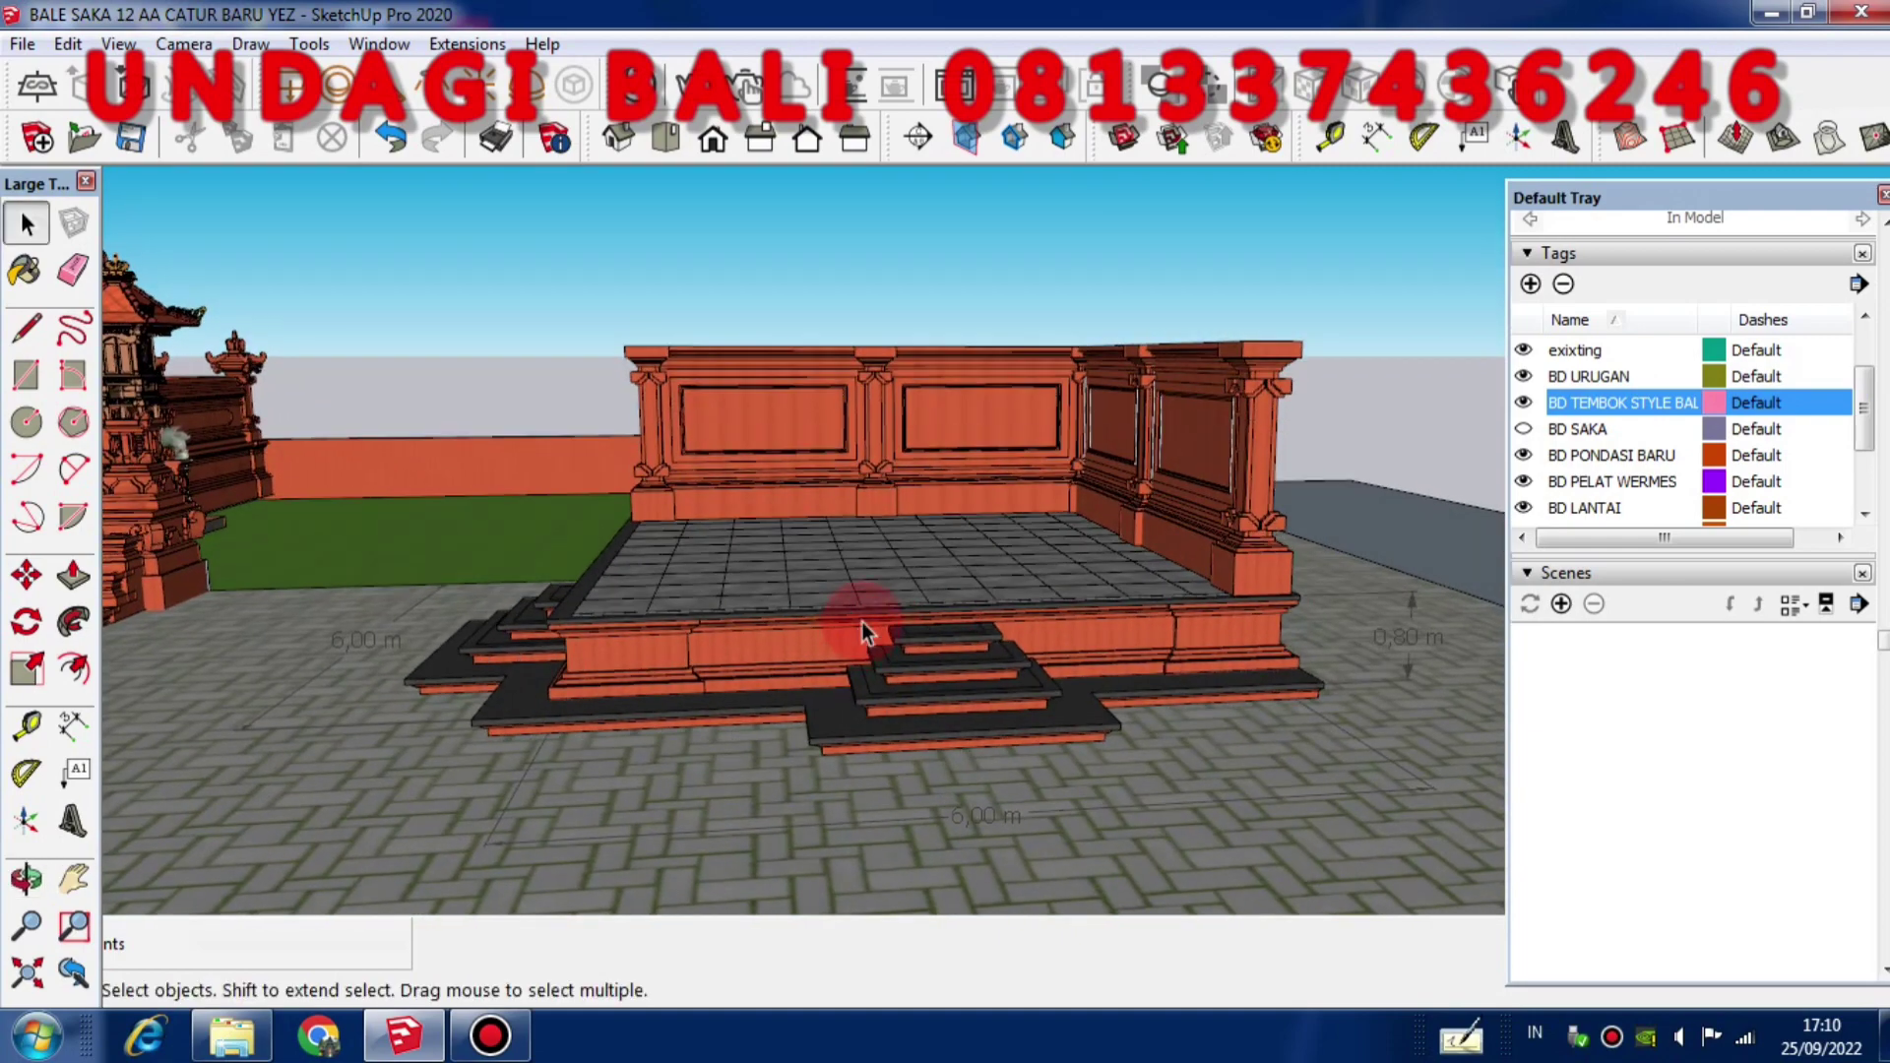
{"action": "scroll", "coordinate": [862, 621], "scroll_direction": "up", "scroll_amount": 4}
{"action": "scroll", "coordinate": [863, 613], "scroll_direction": "down", "scroll_amount": 4}
{"action": "middle_click_drag", "start_coordinate": [712, 546], "coordinate": [688, 394]}
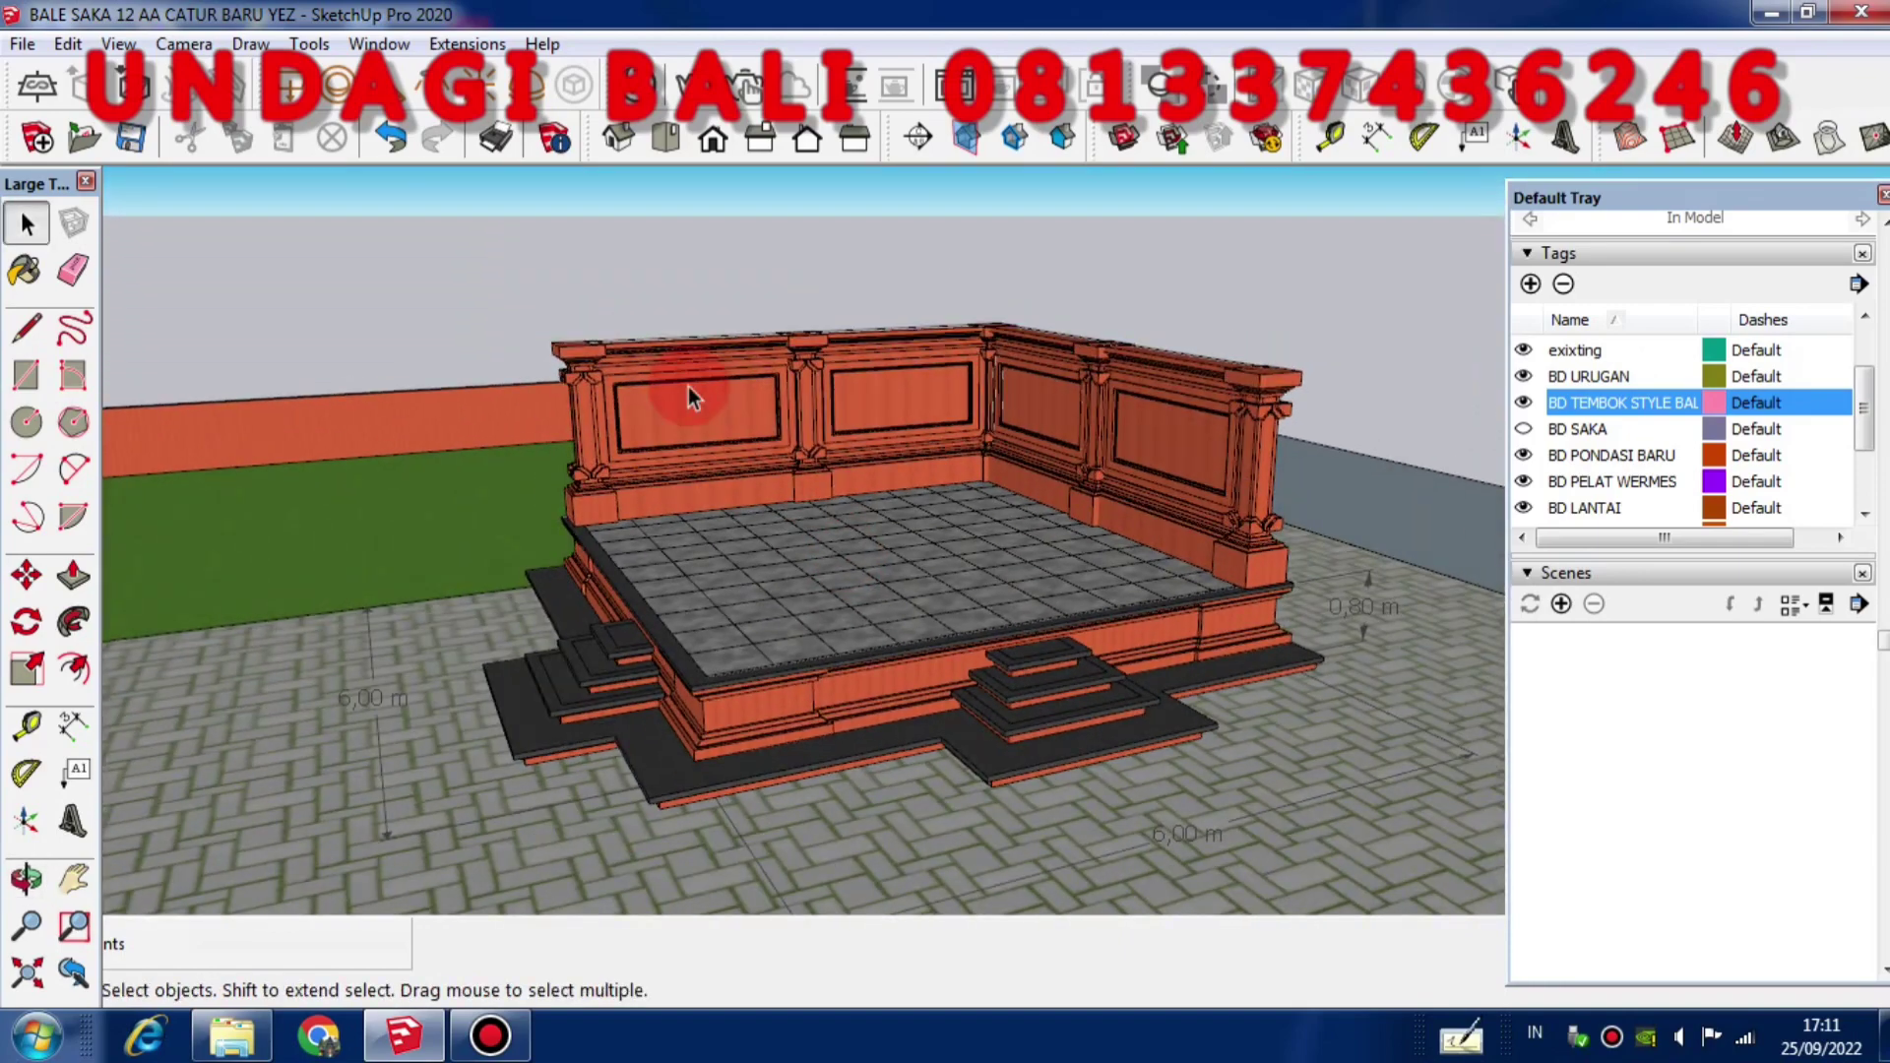
{"action": "scroll", "coordinate": [688, 390], "scroll_direction": "up", "scroll_amount": 3}
{"action": "scroll", "coordinate": [622, 433], "scroll_direction": "down", "scroll_amount": 3}
Highlight the wall group and the base group in turn to compare the two Balinese-style parts, and clear the selection
{"action": "left_click", "coordinate": [623, 433]}
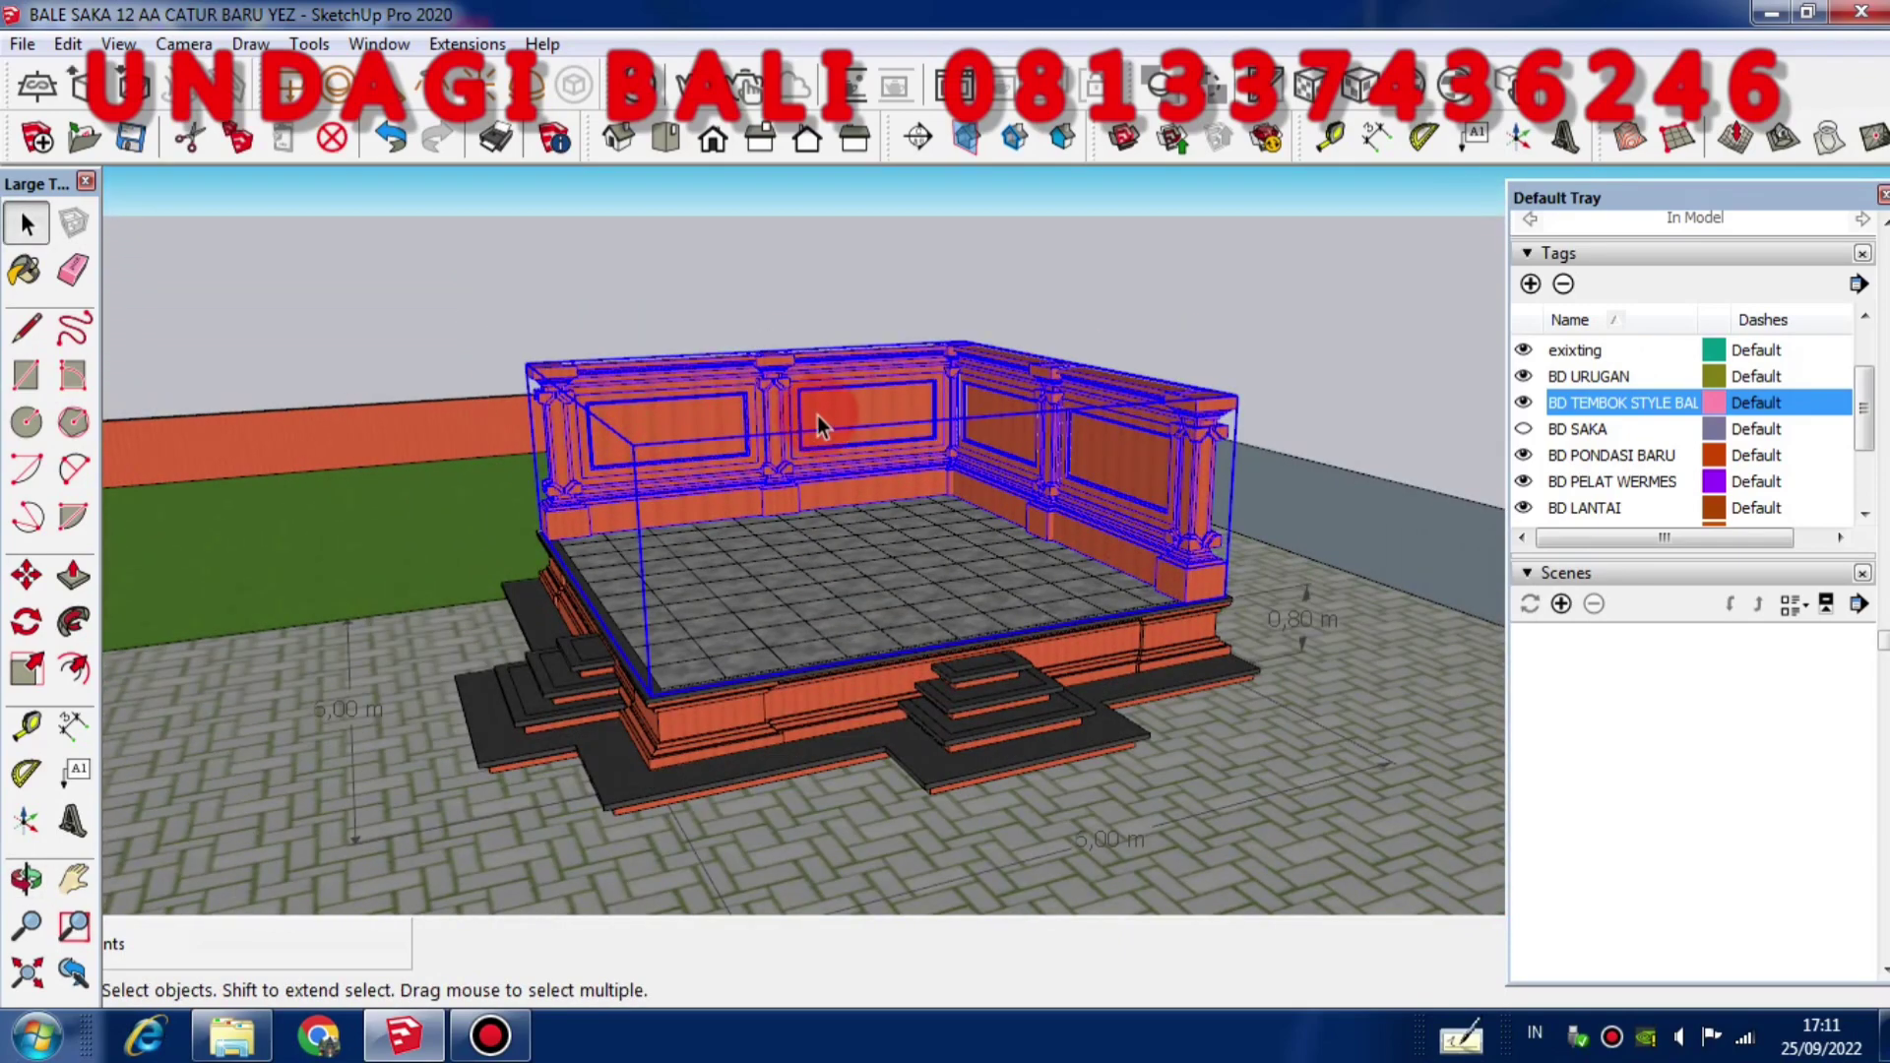
{"action": "scroll", "coordinate": [812, 416], "scroll_direction": "up", "scroll_amount": 3}
{"action": "scroll", "coordinate": [812, 417], "scroll_direction": "down", "scroll_amount": 3}
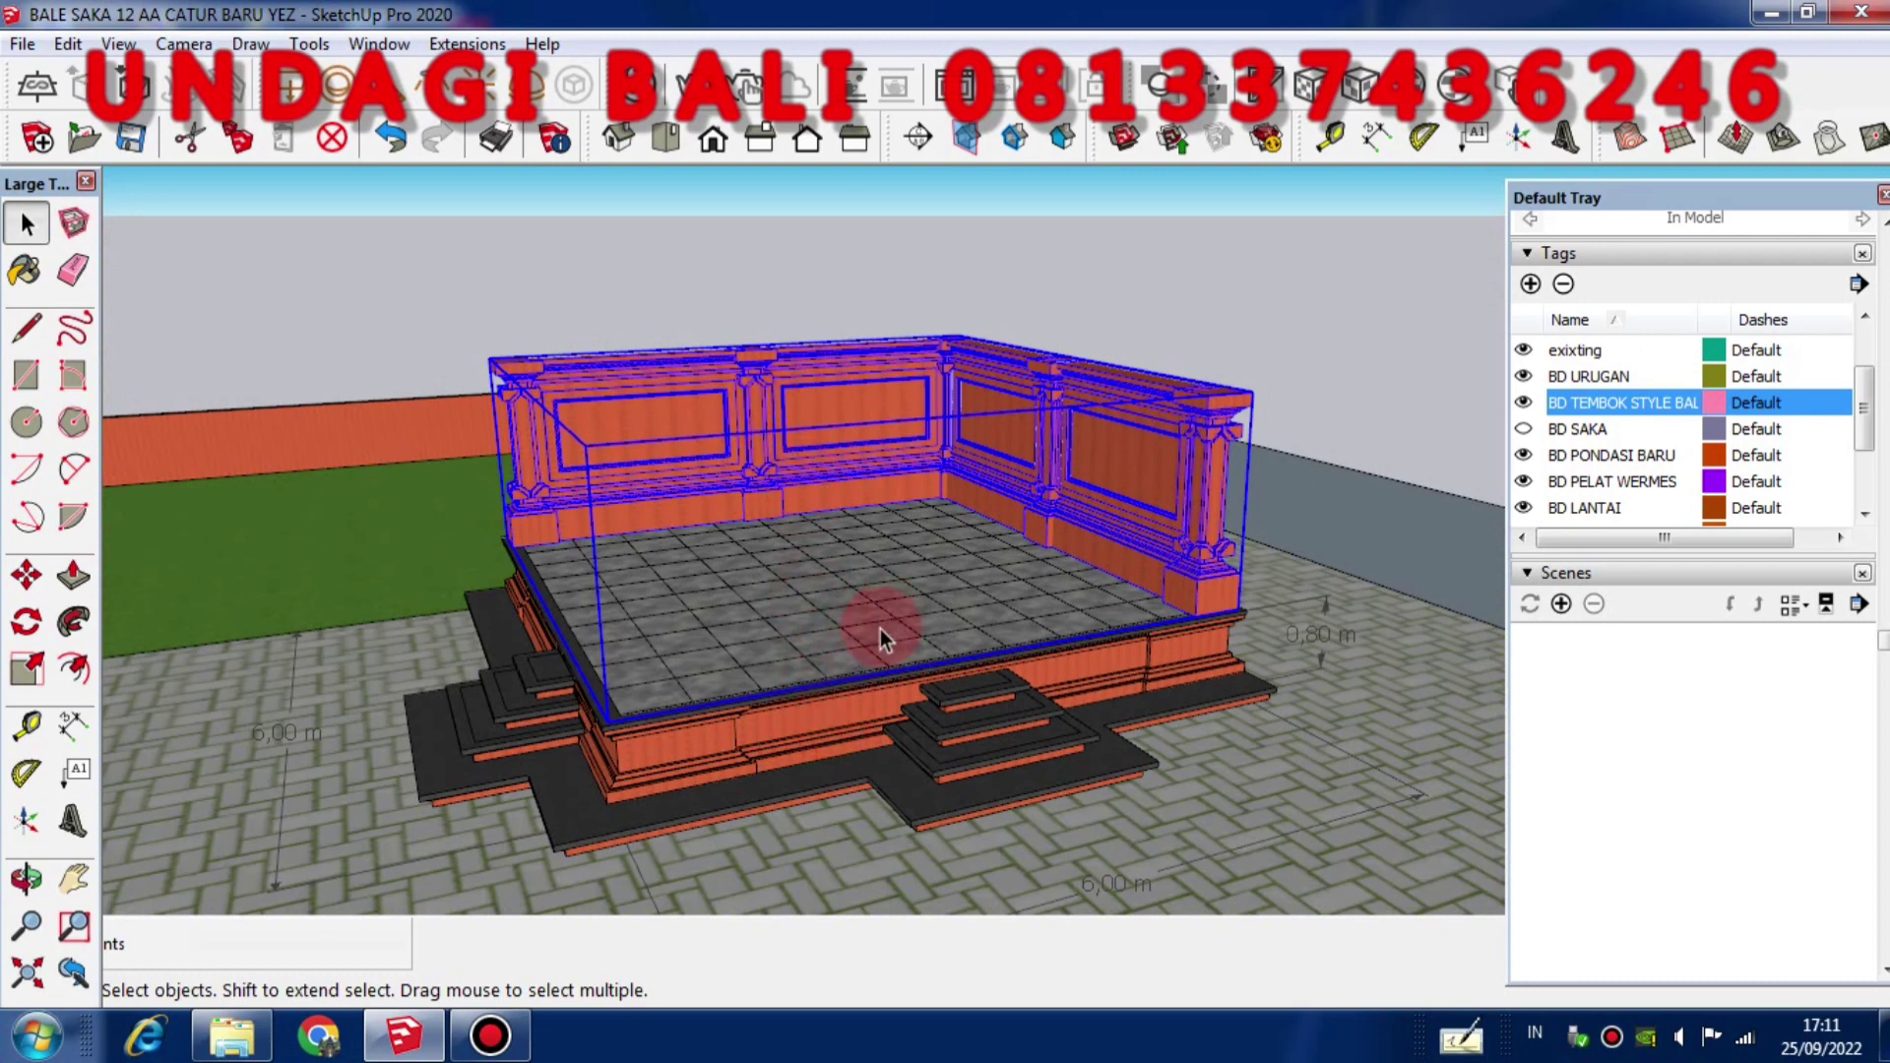
{"action": "left_click", "coordinate": [1108, 675]}
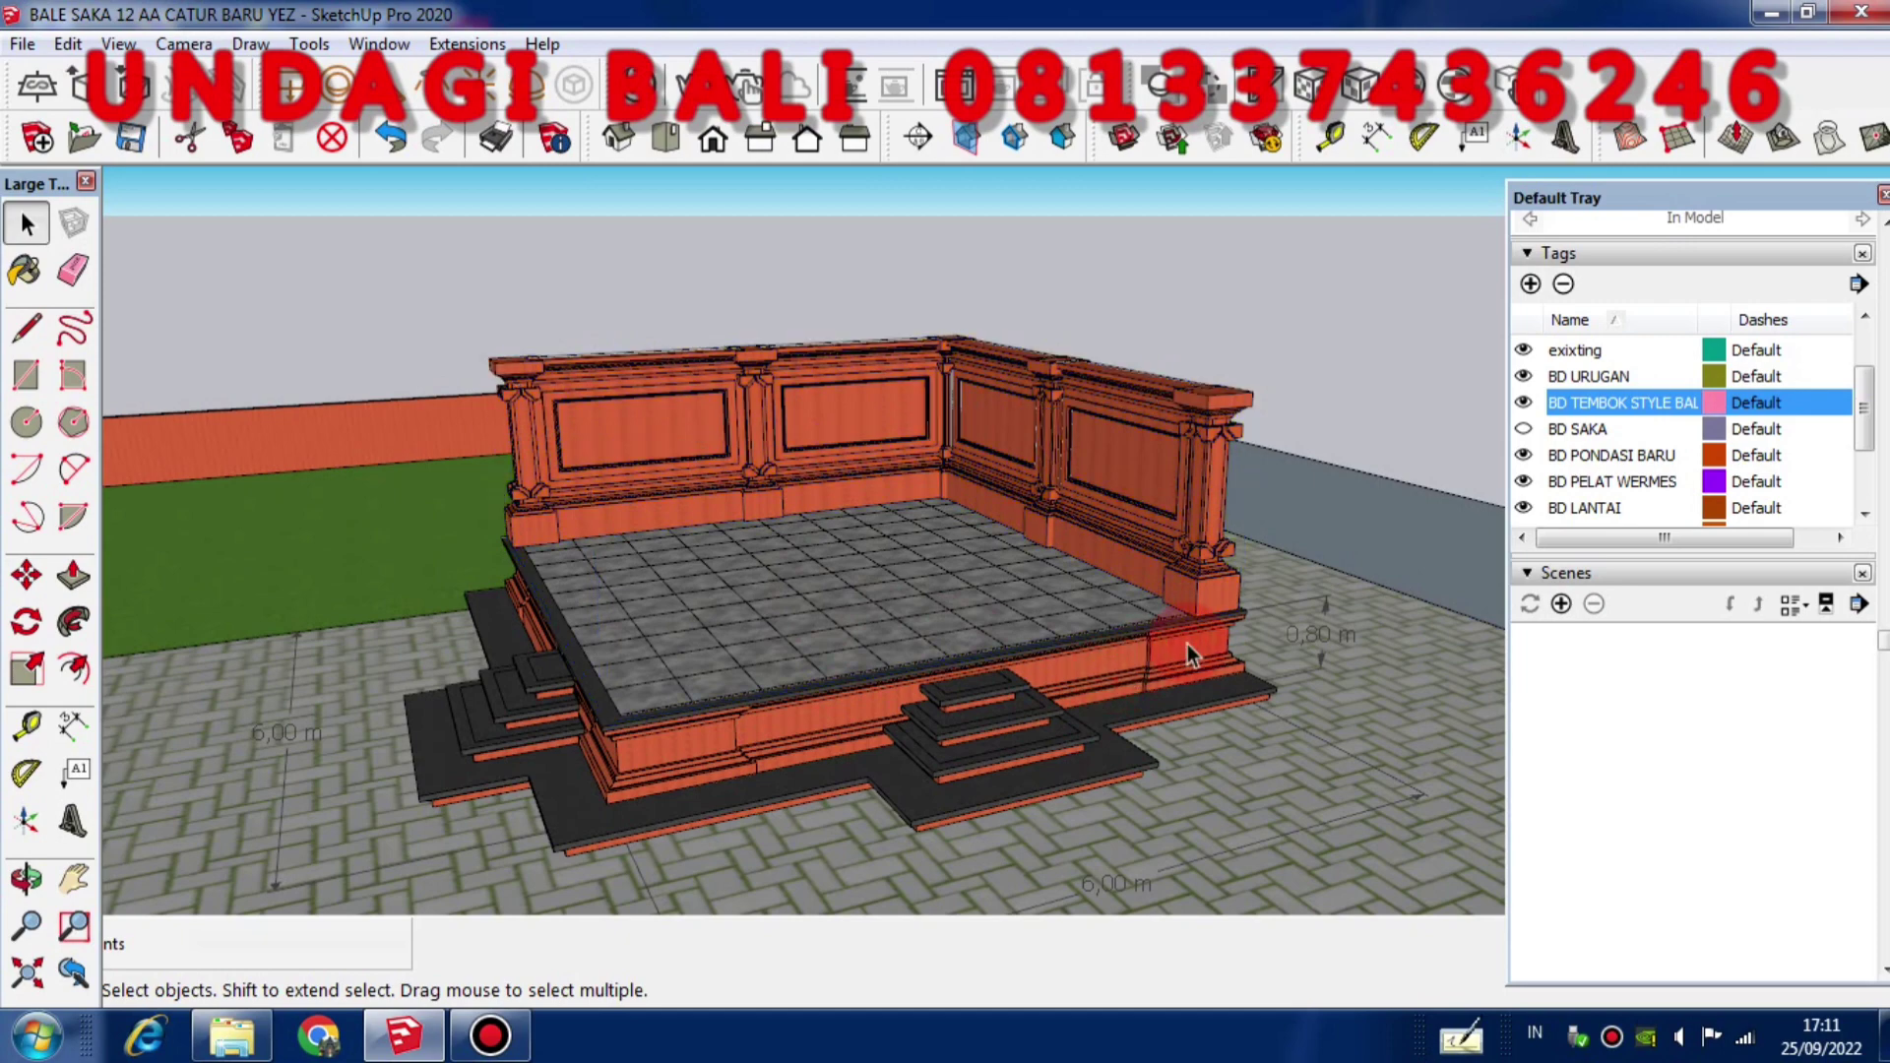
{"action": "left_click", "coordinate": [1221, 440]}
{"action": "left_click", "coordinate": [1249, 289]}
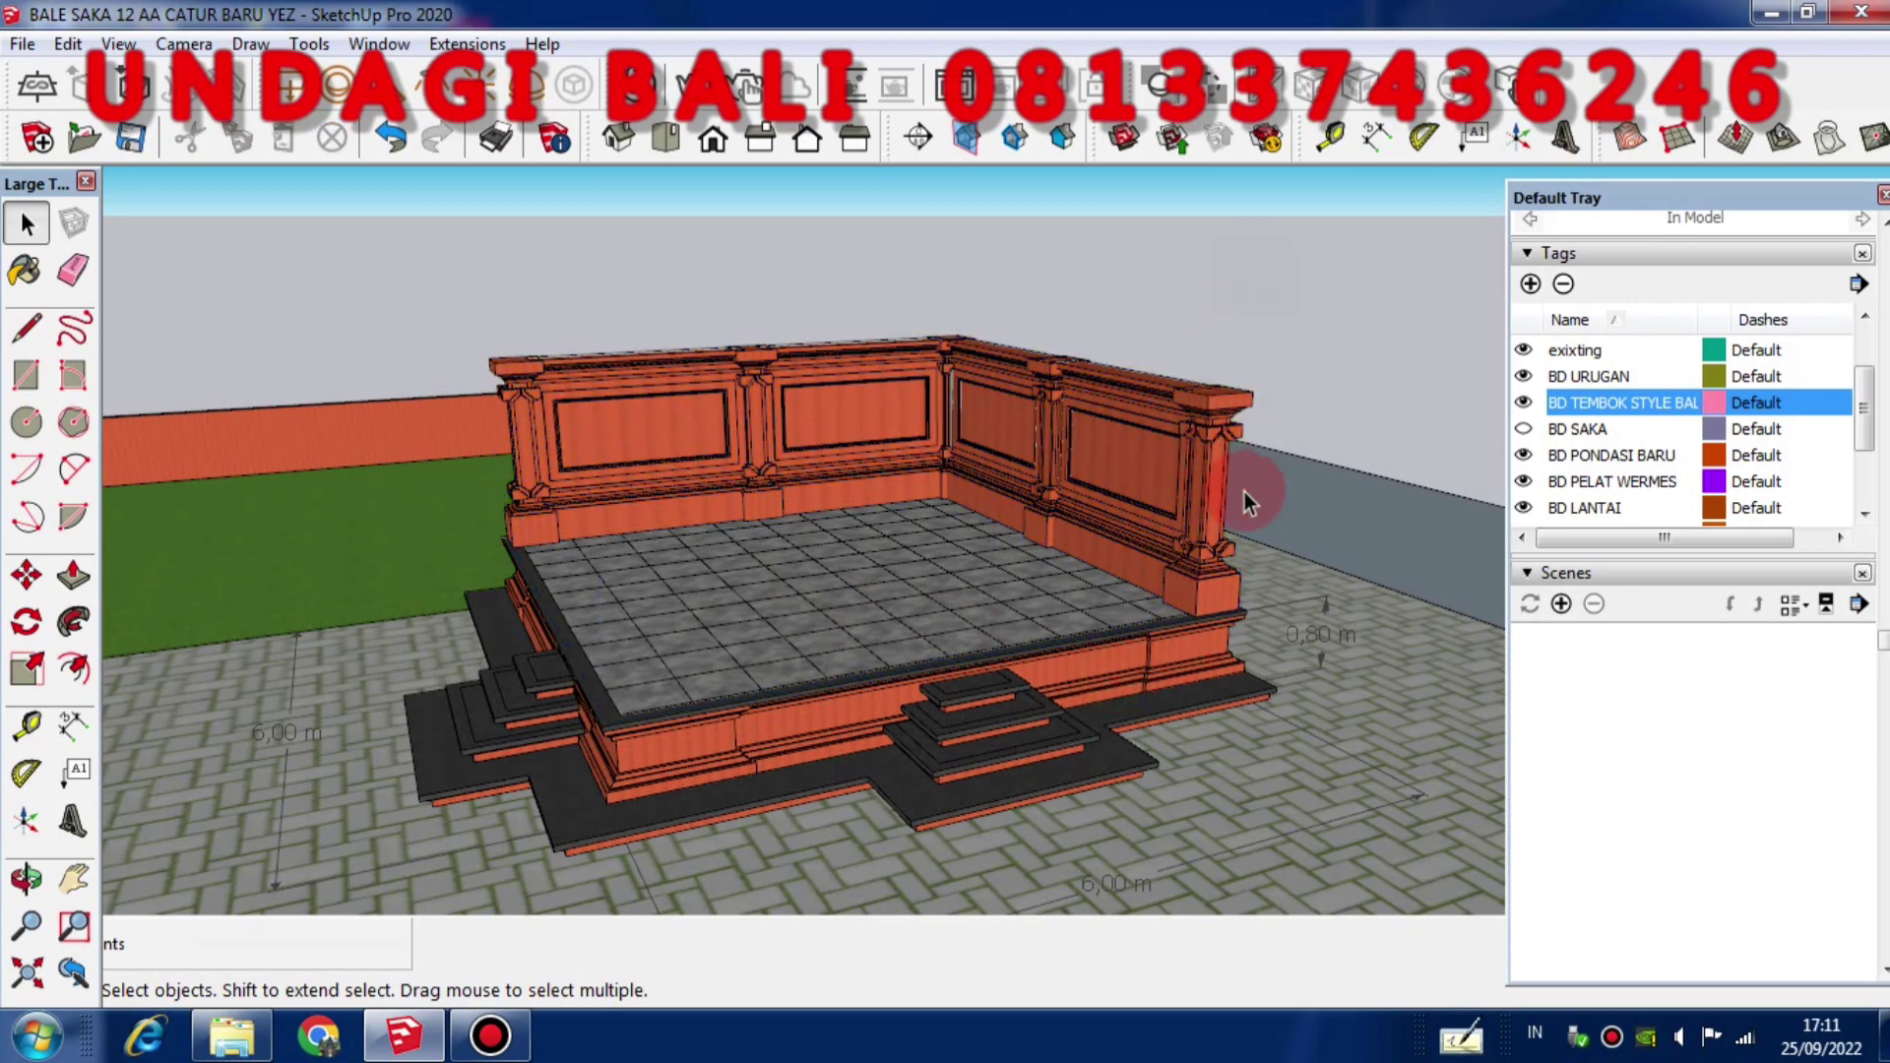
{"action": "scroll", "coordinate": [1244, 492], "scroll_direction": "up", "scroll_amount": 4}
{"action": "scroll", "coordinate": [1211, 398], "scroll_direction": "down", "scroll_amount": 4}
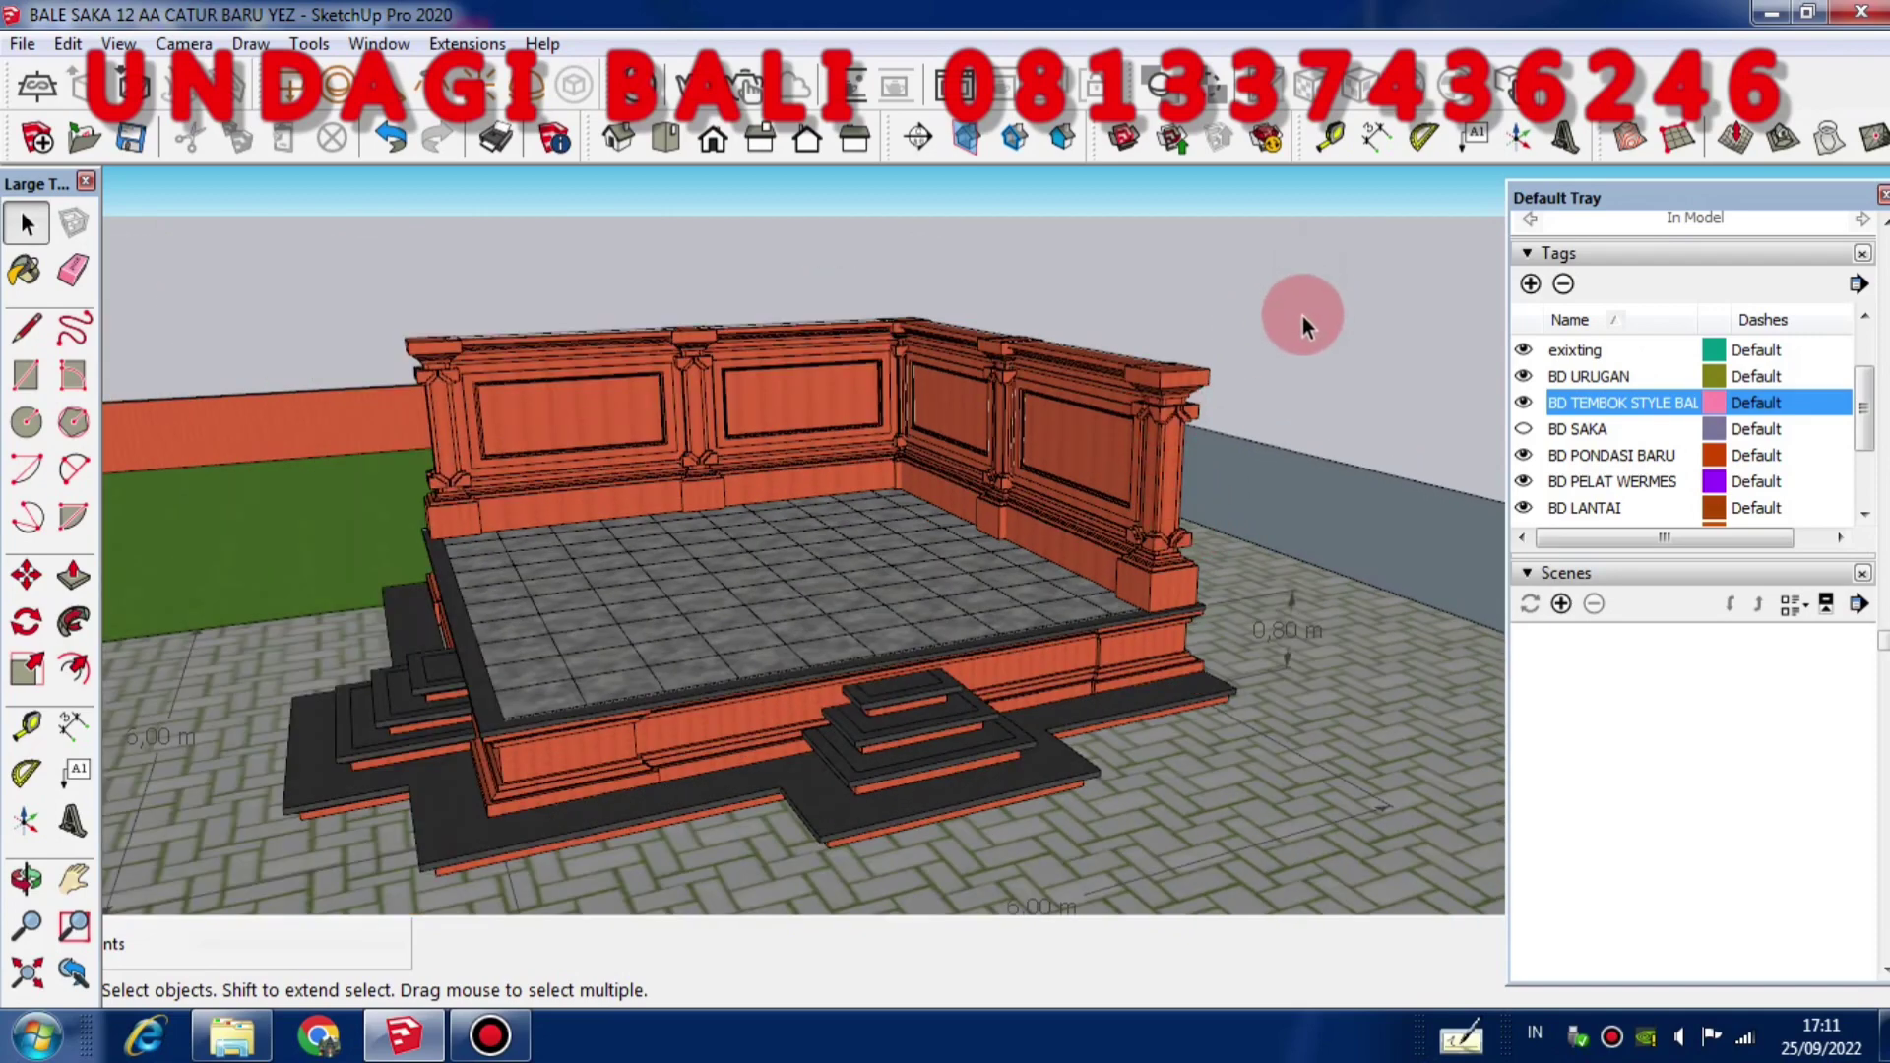
{"action": "left_click", "coordinate": [1131, 461]}
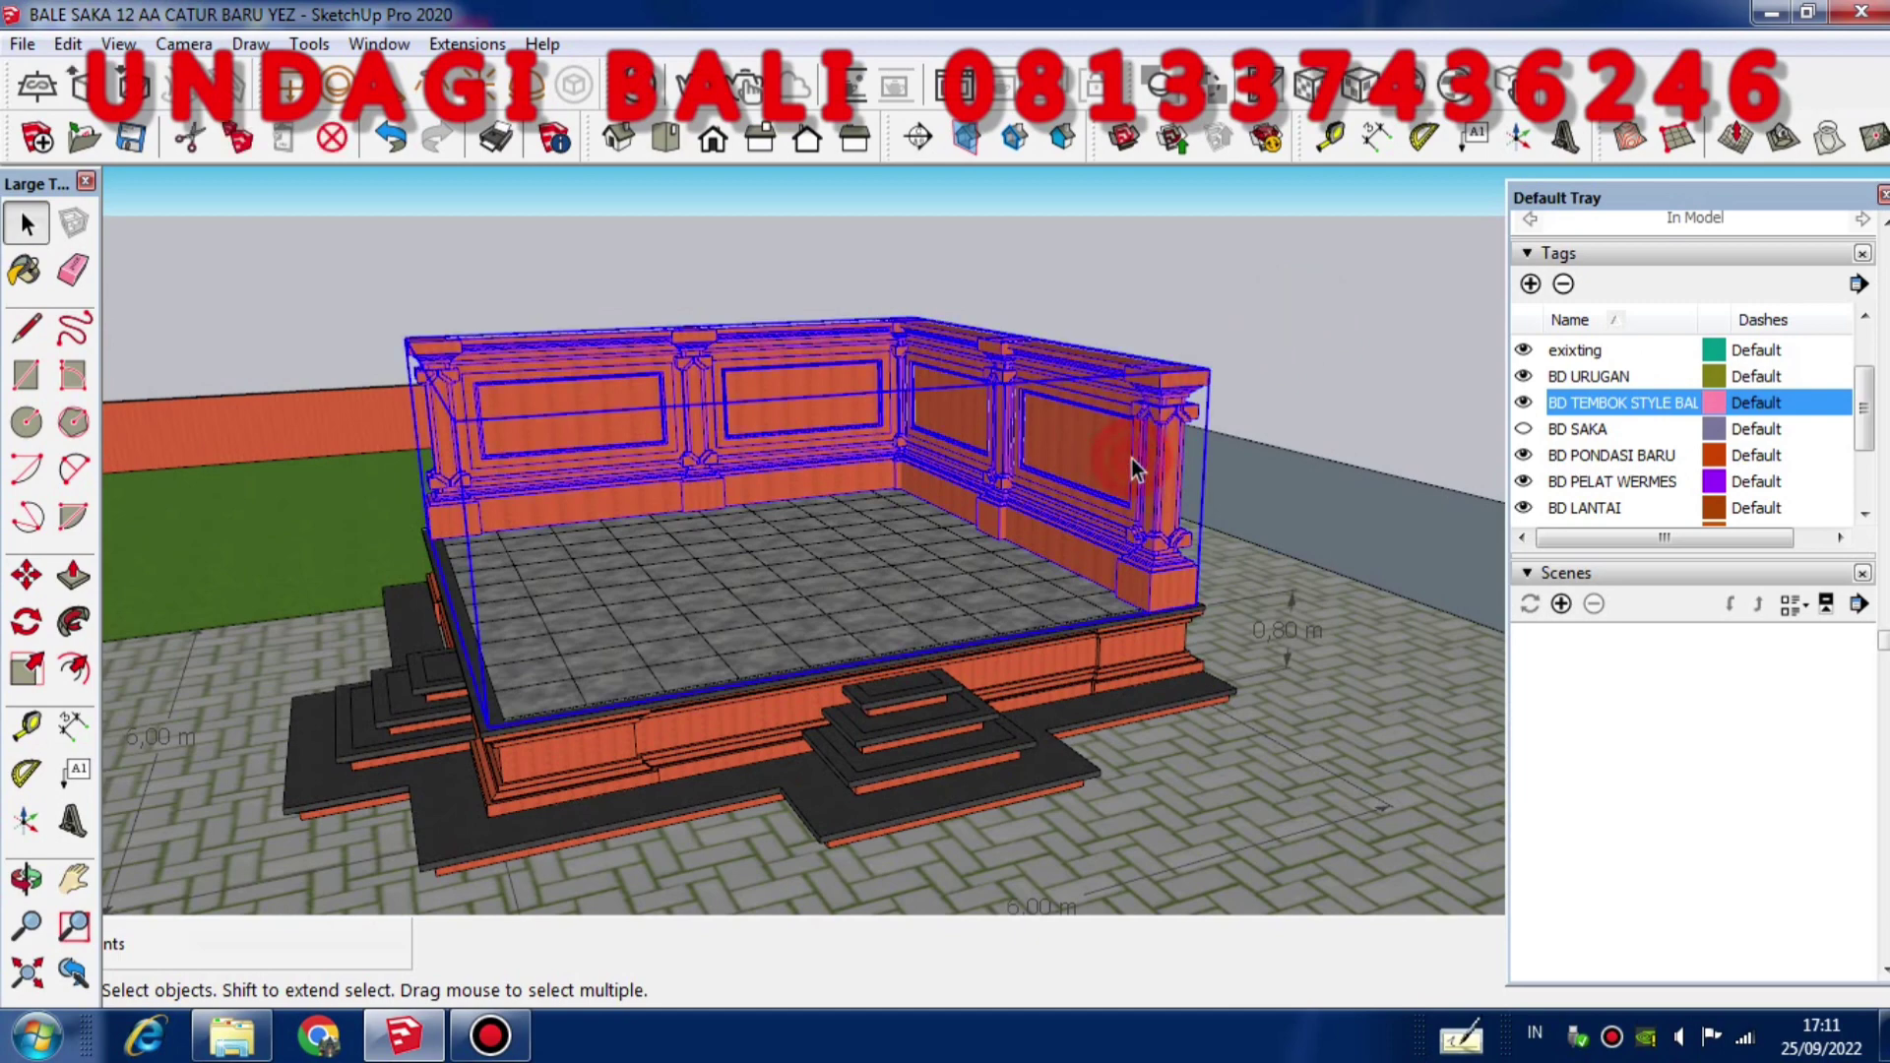
{"action": "left_click", "coordinate": [1171, 705]}
{"action": "left_click", "coordinate": [1174, 658]}
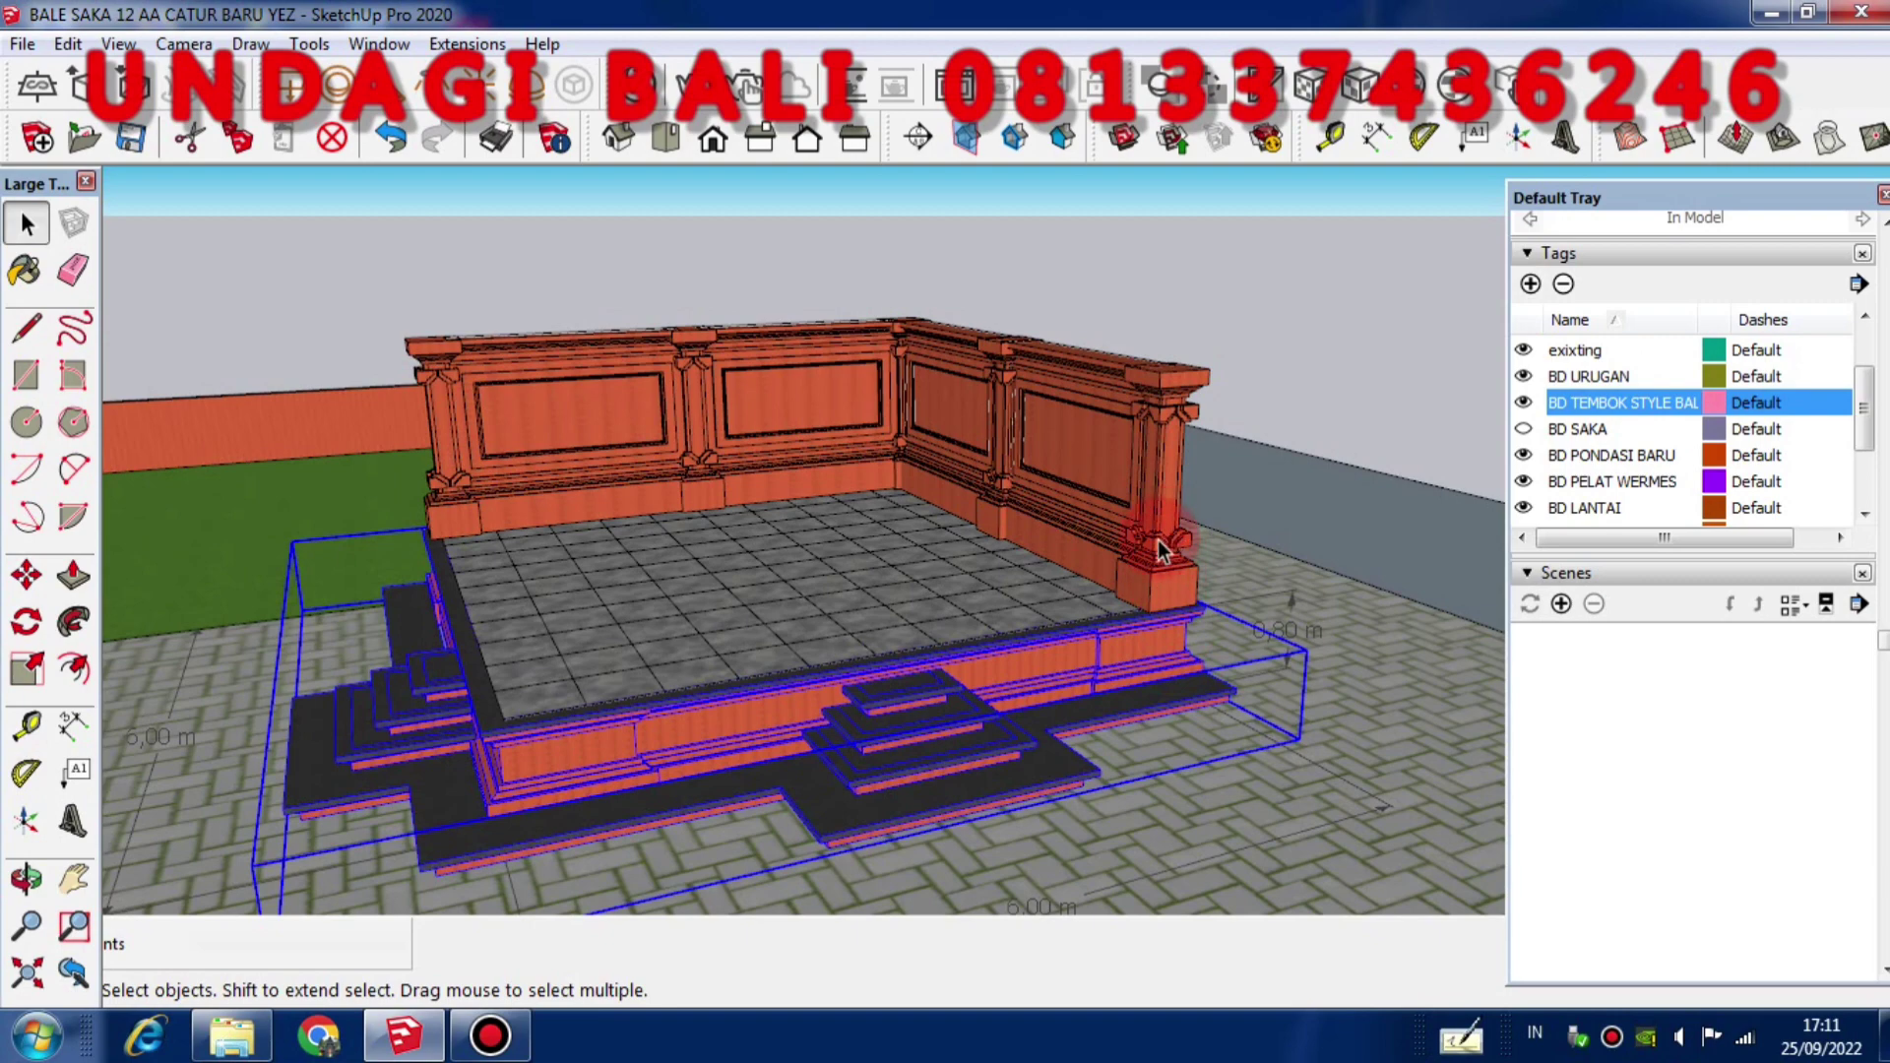
{"action": "left_click", "coordinate": [1321, 296]}
Make the BD SAKA tag visible to show the pavilion's timber posts, beams and raised platforms on the tiled floor
{"action": "middle_click_drag", "start_coordinate": [1321, 296], "coordinate": [1291, 375]}
{"action": "scroll", "coordinate": [850, 522], "scroll_direction": "down", "scroll_amount": 3}
{"action": "middle_click_drag", "start_coordinate": [851, 522], "coordinate": [1025, 346]}
{"action": "middle_click_drag", "start_coordinate": [929, 562], "coordinate": [1195, 577]}
{"action": "scroll", "coordinate": [1001, 570], "scroll_direction": "up", "scroll_amount": 3}
{"action": "scroll", "coordinate": [954, 629], "scroll_direction": "down", "scroll_amount": 2}
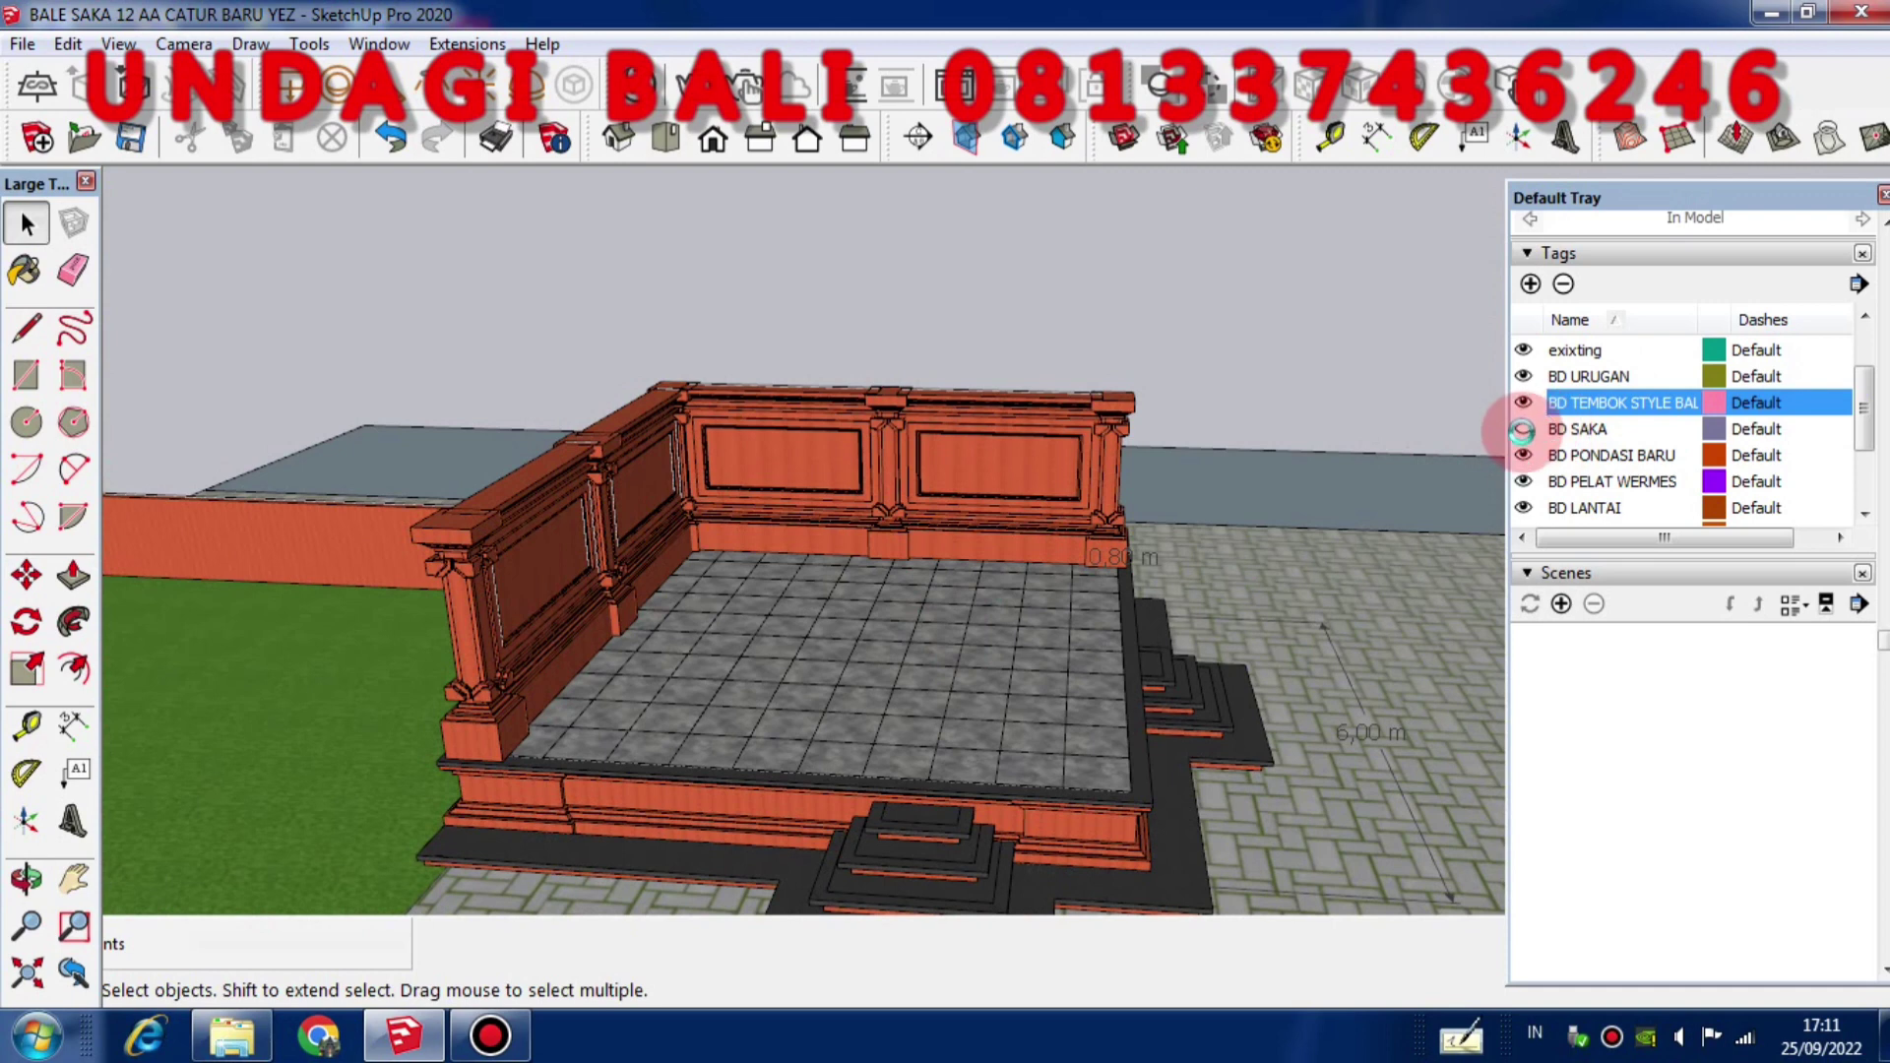
{"action": "left_click", "coordinate": [1522, 429]}
{"action": "middle_click_drag", "start_coordinate": [1181, 473], "coordinate": [734, 433]}
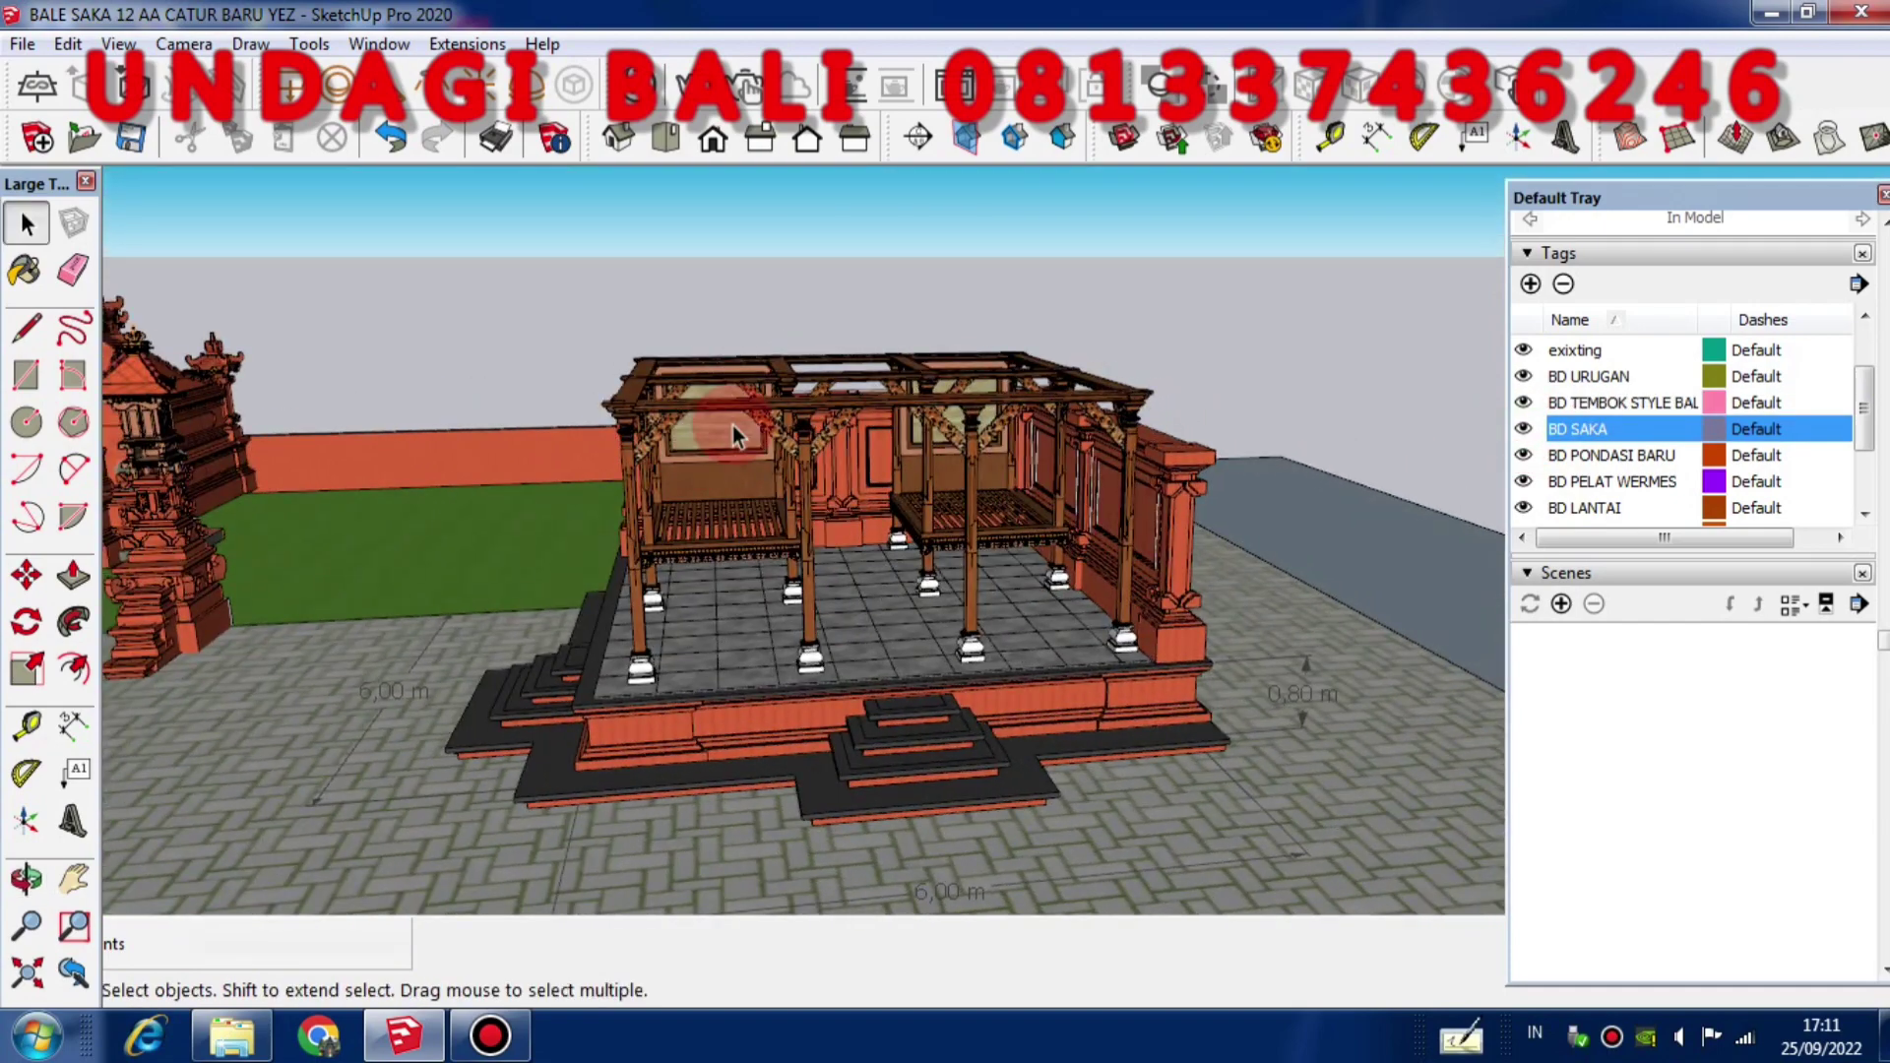
Examine the timber posts, carved brackets, beams and white post bases on the tiled floor, up close and from the front
{"action": "scroll", "coordinate": [739, 430], "scroll_direction": "up", "scroll_amount": 2}
{"action": "middle_click_drag", "start_coordinate": [1011, 451], "coordinate": [1244, 434]}
{"action": "scroll", "coordinate": [971, 396], "scroll_direction": "up", "scroll_amount": 2}
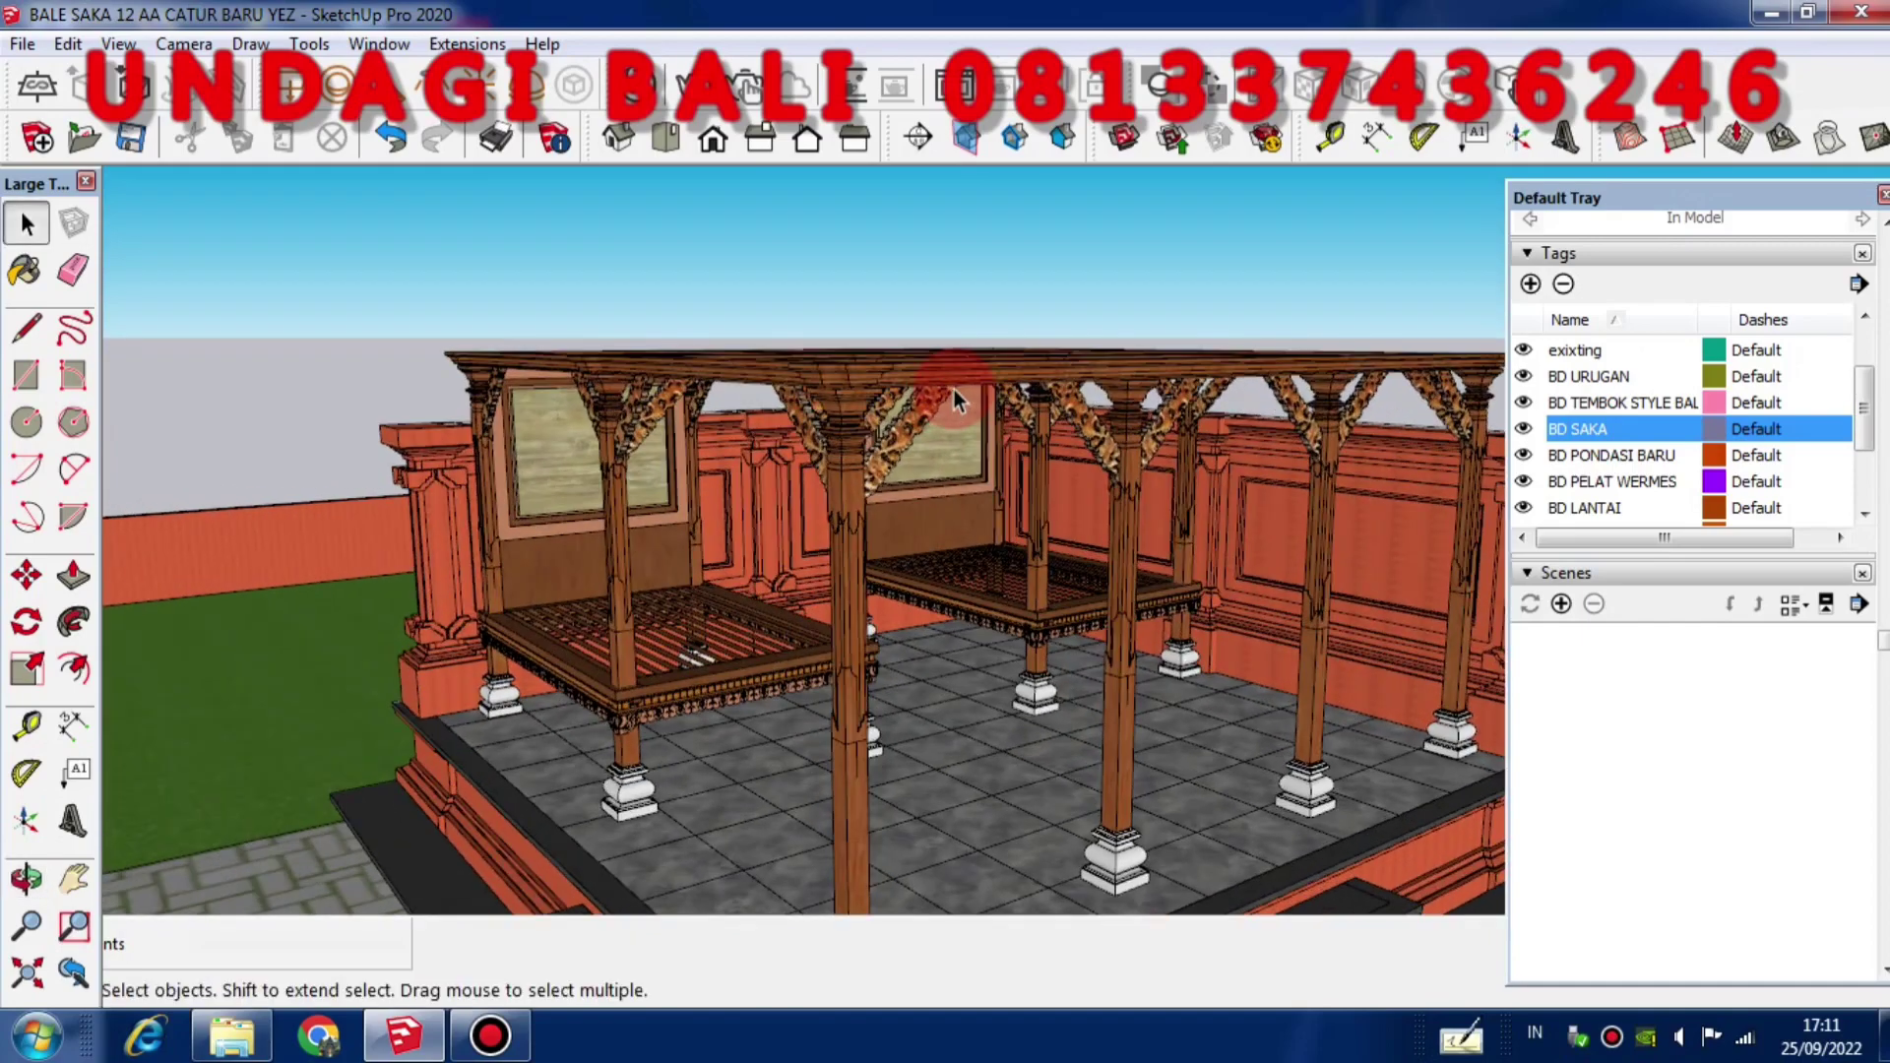
{"action": "scroll", "coordinate": [945, 386], "scroll_direction": "down", "scroll_amount": 2}
{"action": "middle_click_drag", "start_coordinate": [927, 393], "coordinate": [736, 340]}
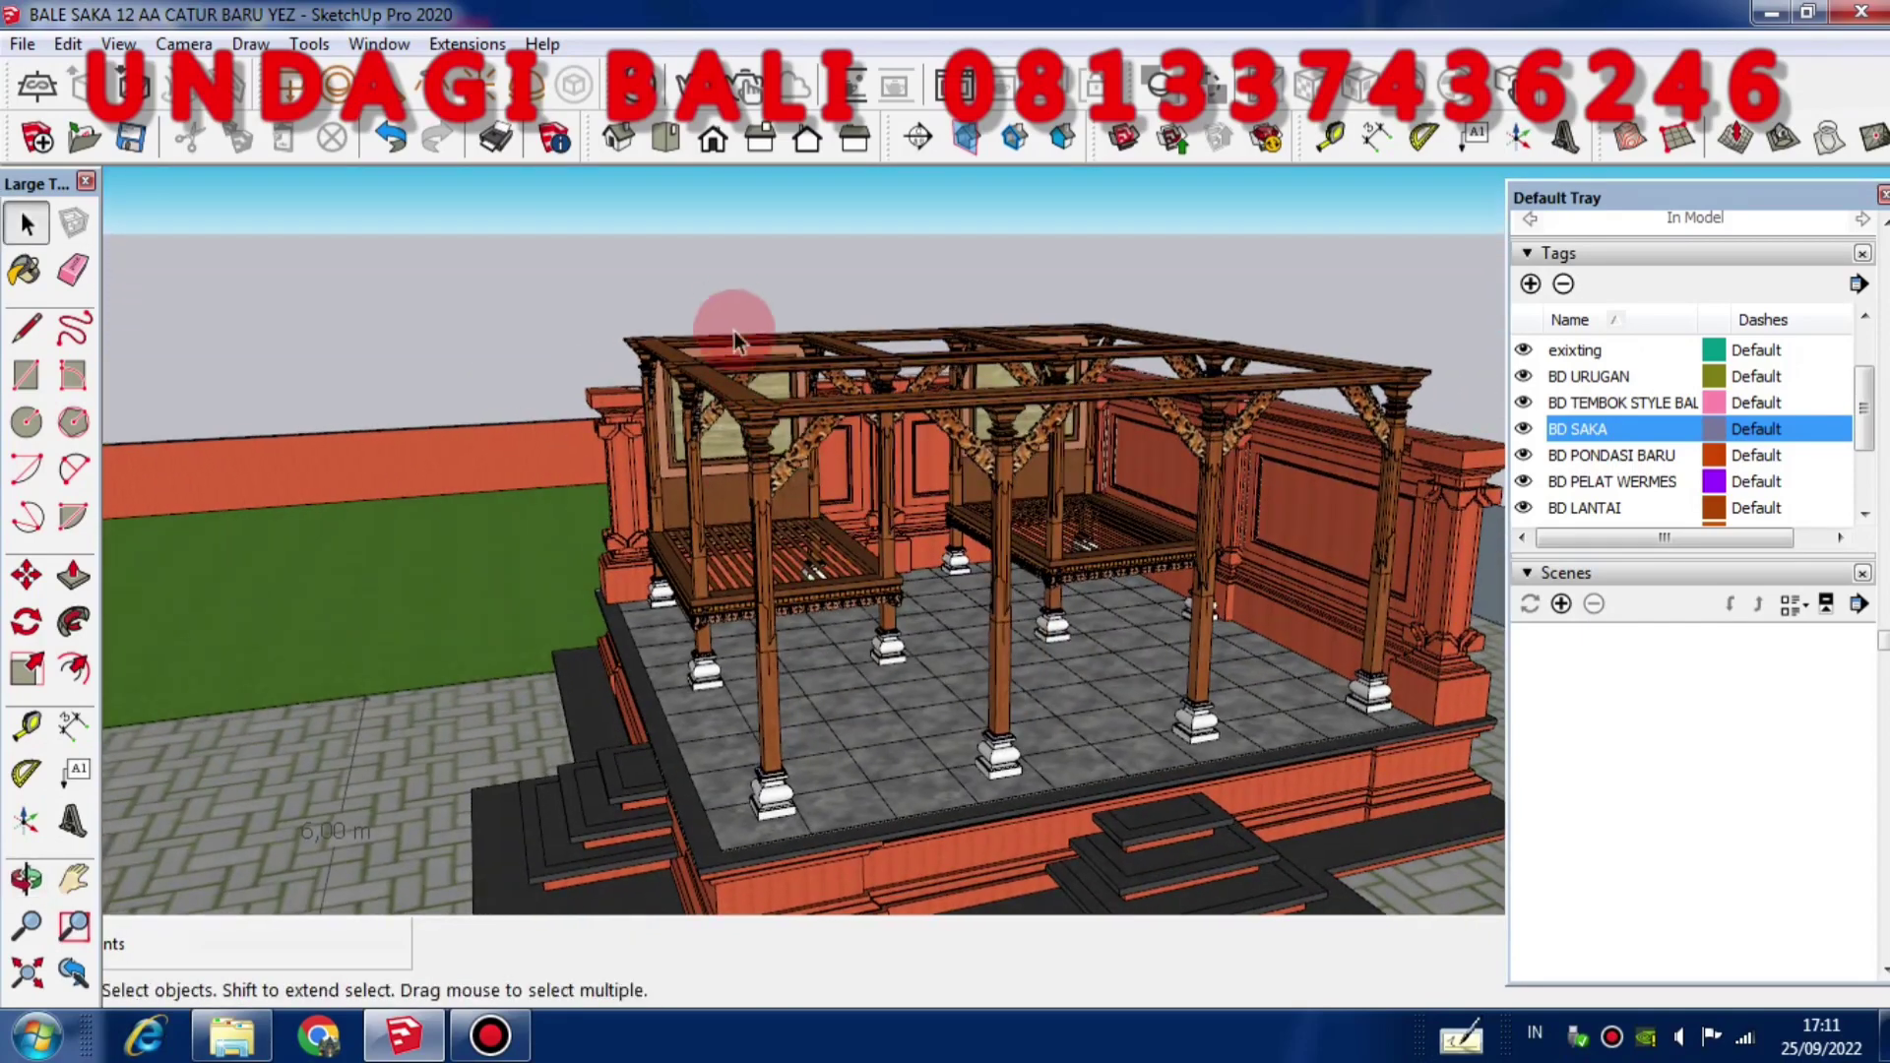
{"action": "scroll", "coordinate": [698, 365], "scroll_direction": "down", "scroll_amount": 3}
{"action": "scroll", "coordinate": [965, 358], "scroll_direction": "up", "scroll_amount": 3}
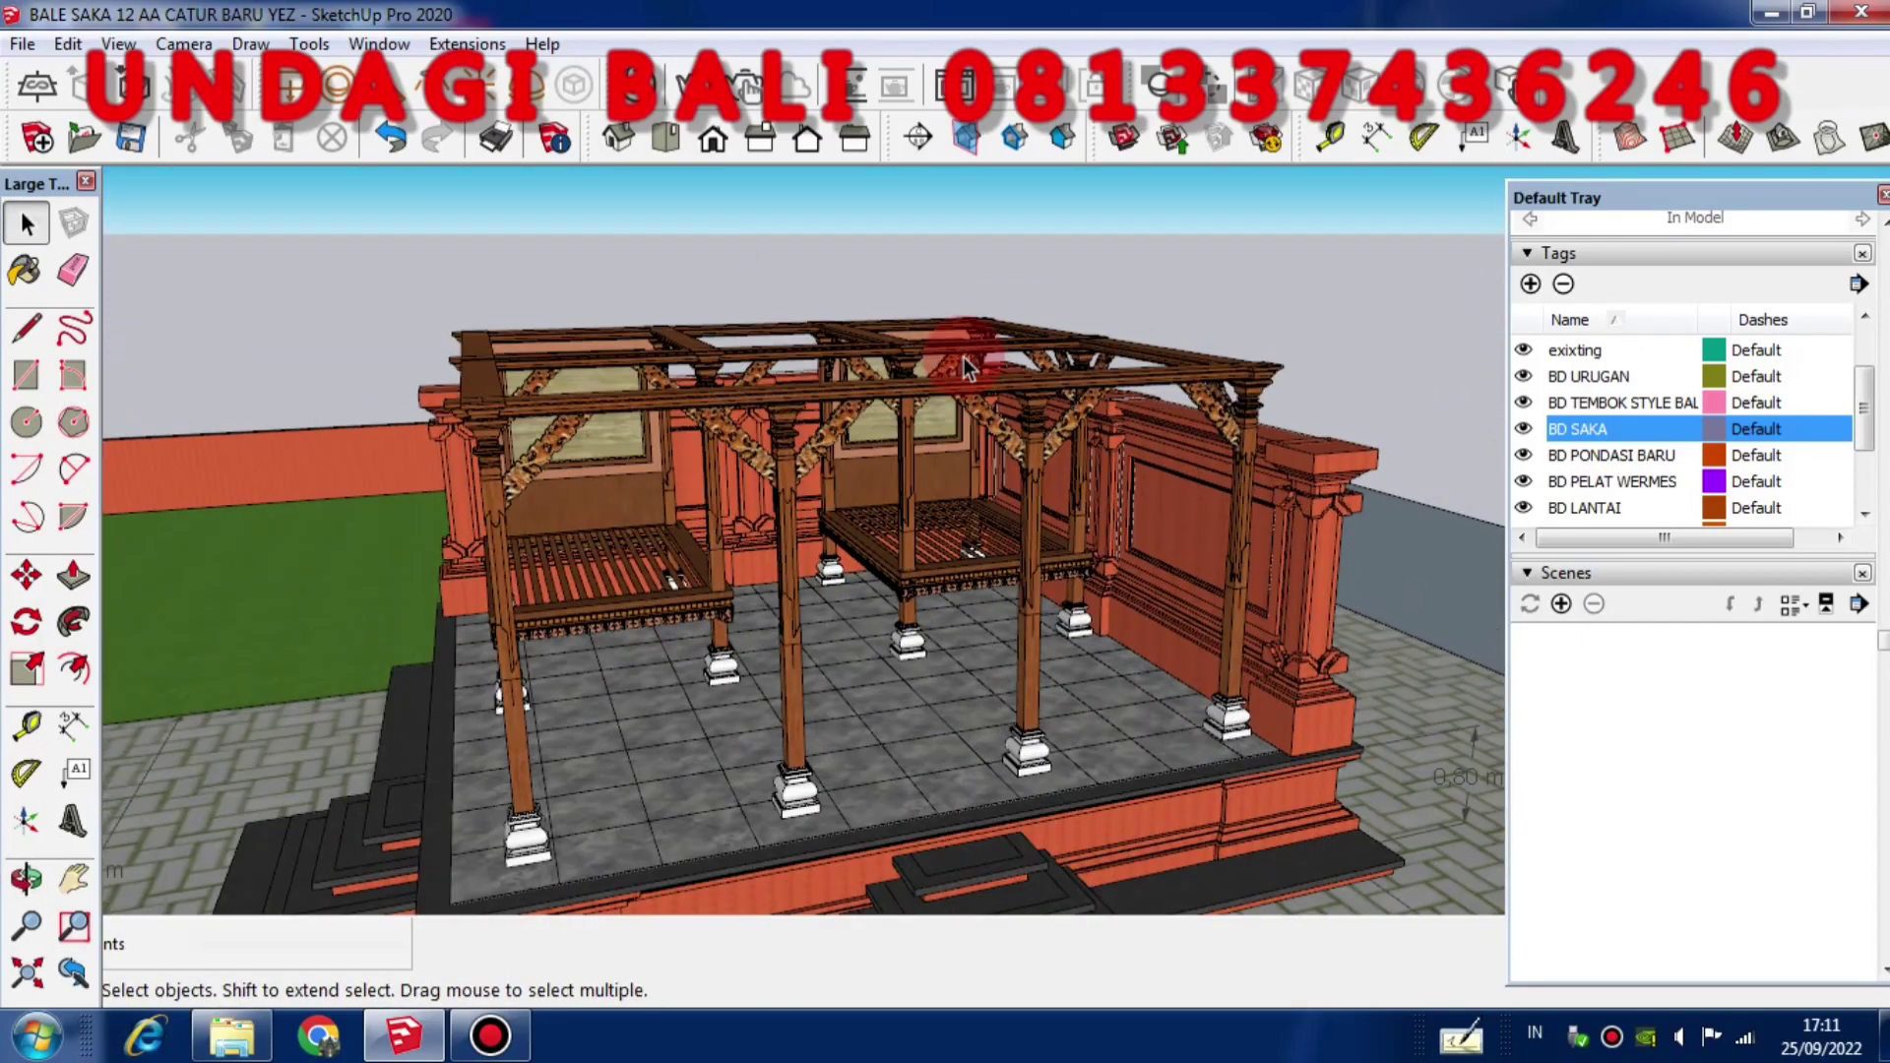
{"action": "middle_click_drag", "start_coordinate": [1300, 419], "coordinate": [1162, 503]}
{"action": "scroll", "coordinate": [1072, 394], "scroll_direction": "down", "scroll_amount": 3}
{"action": "scroll", "coordinate": [1130, 443], "scroll_direction": "down", "scroll_amount": 3}
Highlight the L-shaped wall group behind the timber posts and clear the selection
{"action": "key", "text": "space"}
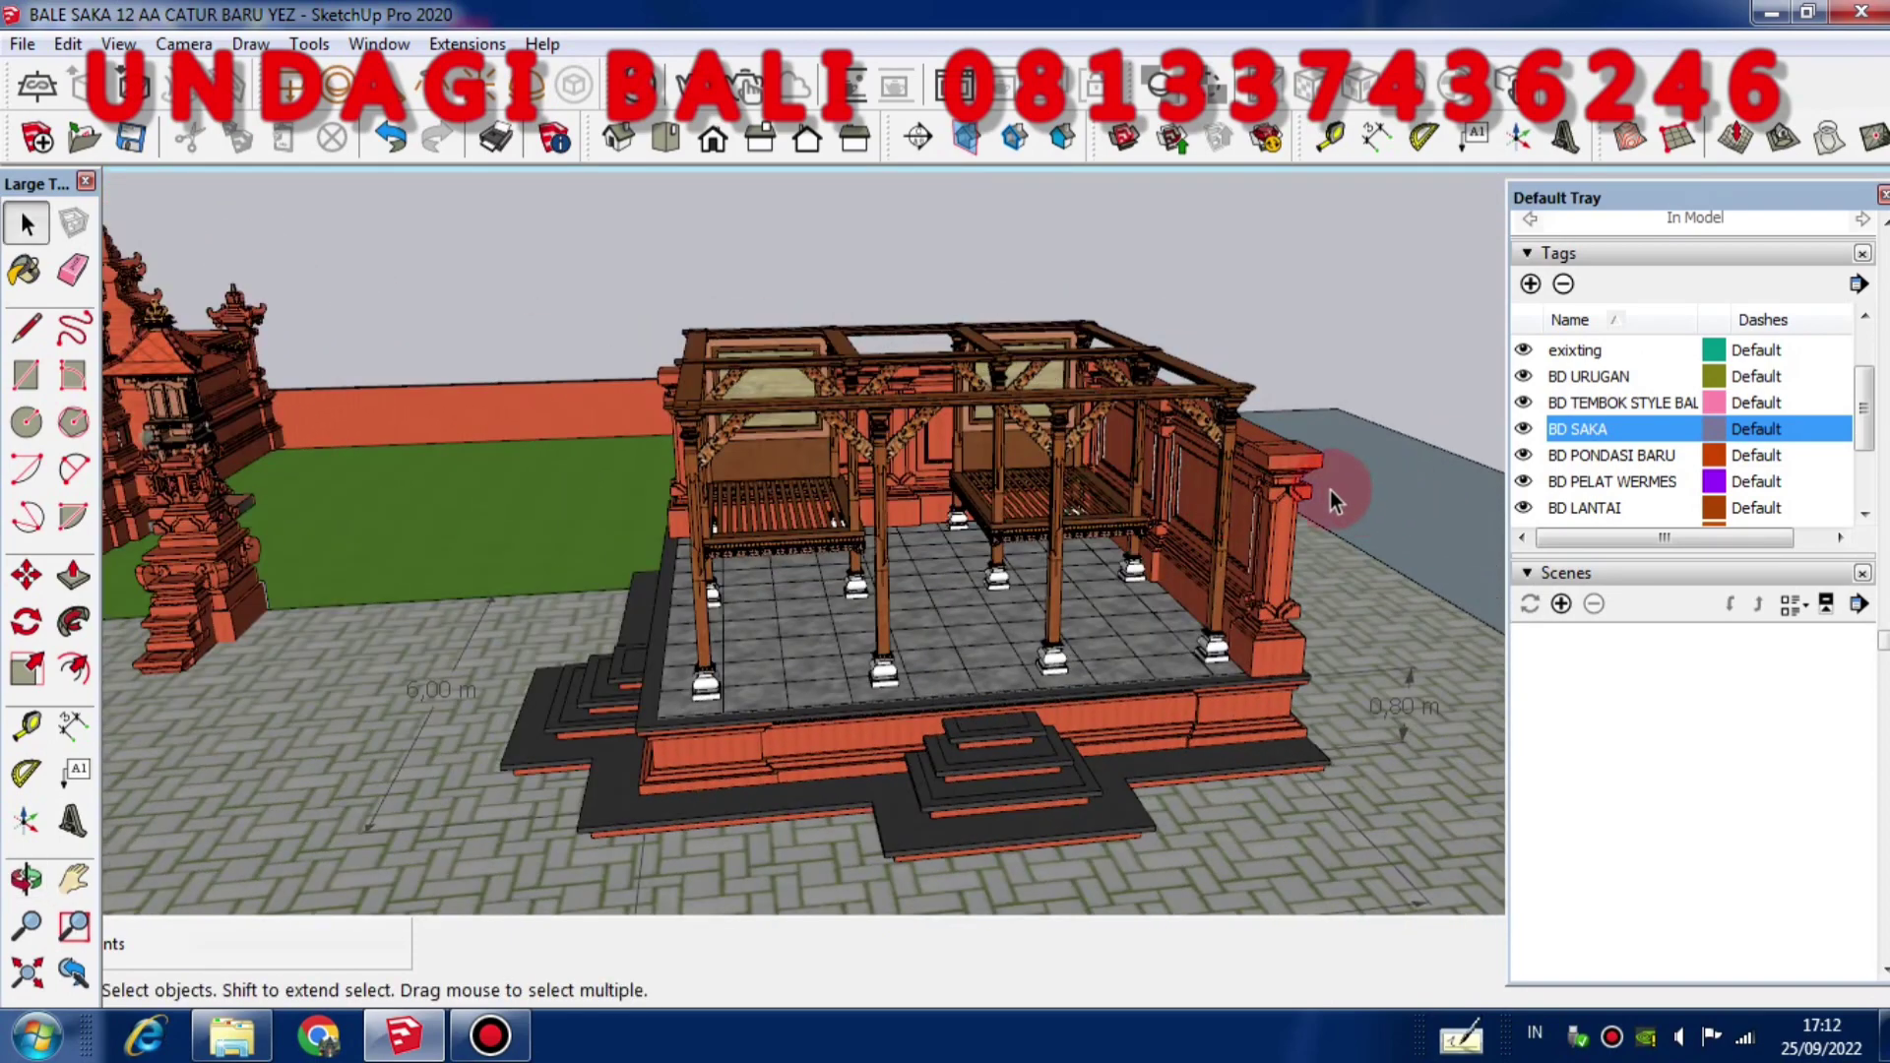
{"action": "left_click", "coordinate": [1313, 311]}
{"action": "scroll", "coordinate": [1111, 376], "scroll_direction": "up", "scroll_amount": 3}
{"action": "scroll", "coordinate": [1086, 466], "scroll_direction": "down", "scroll_amount": 4}
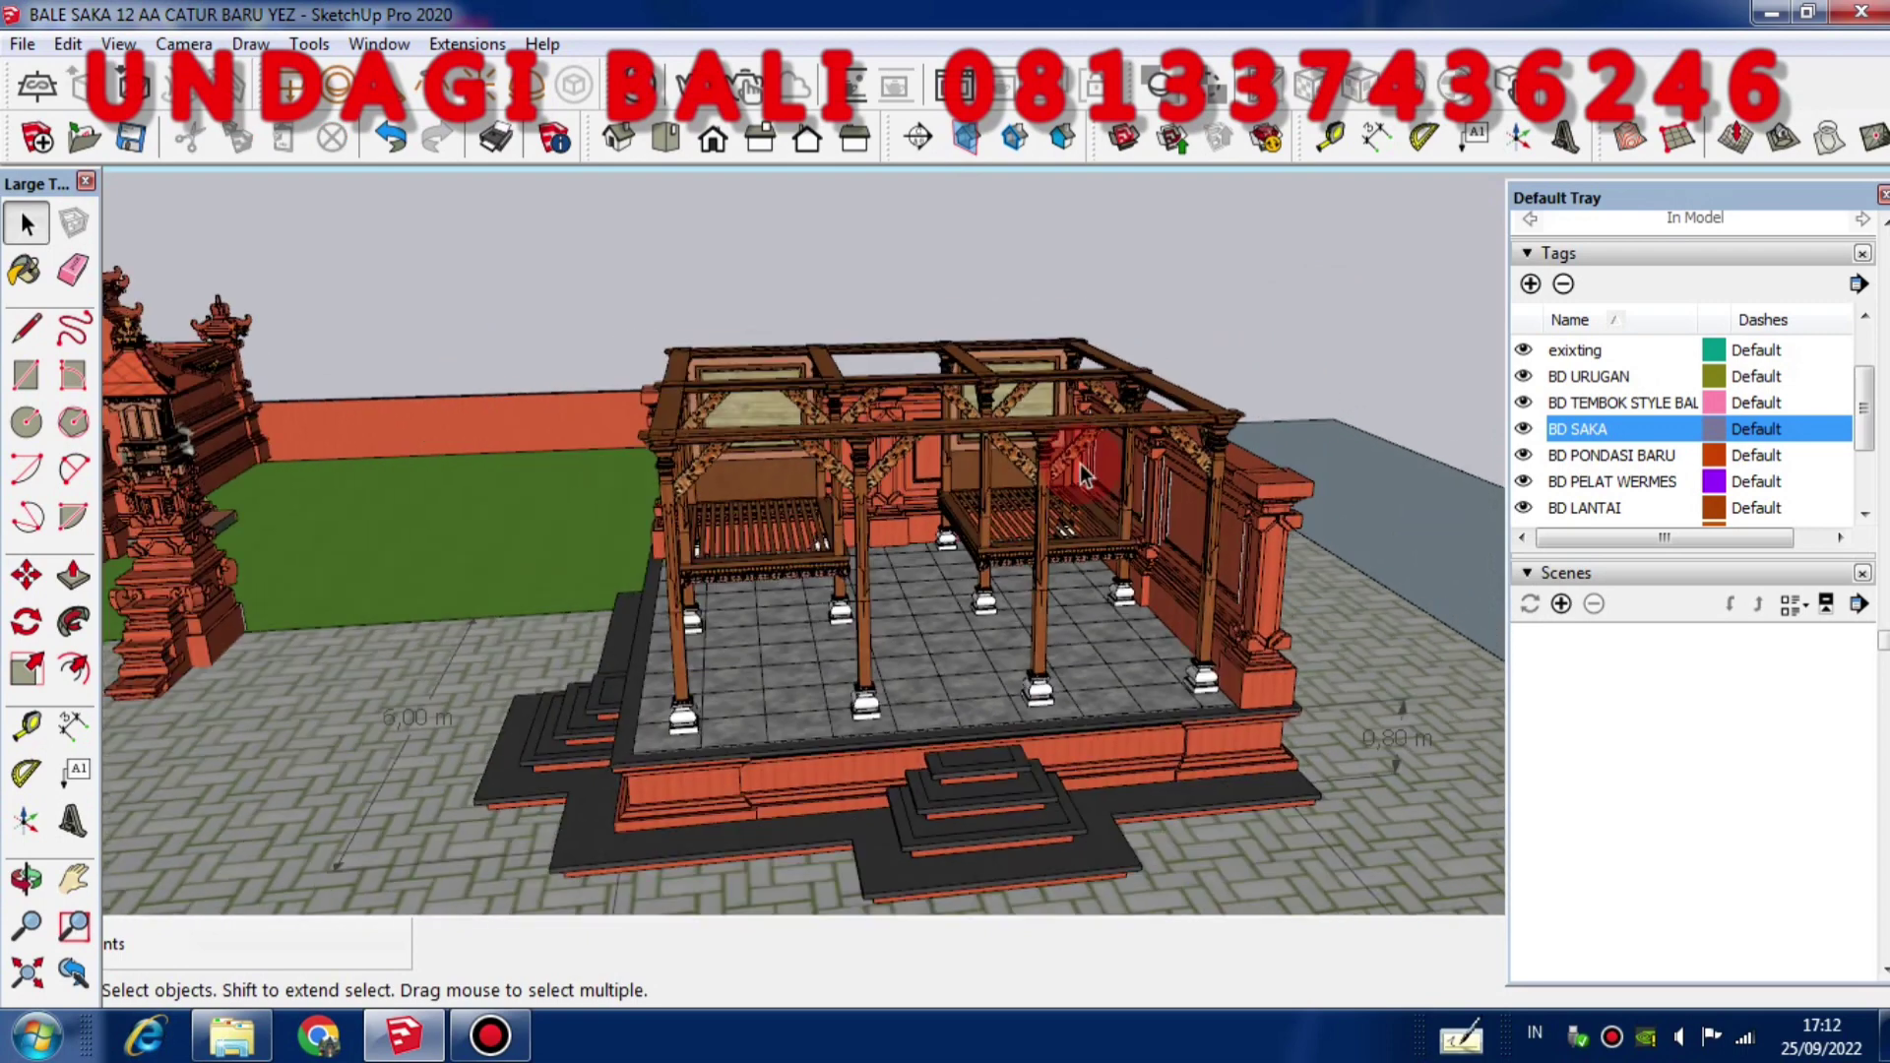
{"action": "middle_click_drag", "start_coordinate": [1086, 471], "coordinate": [1116, 333]}
{"action": "scroll", "coordinate": [1107, 344], "scroll_direction": "up", "scroll_amount": 4}
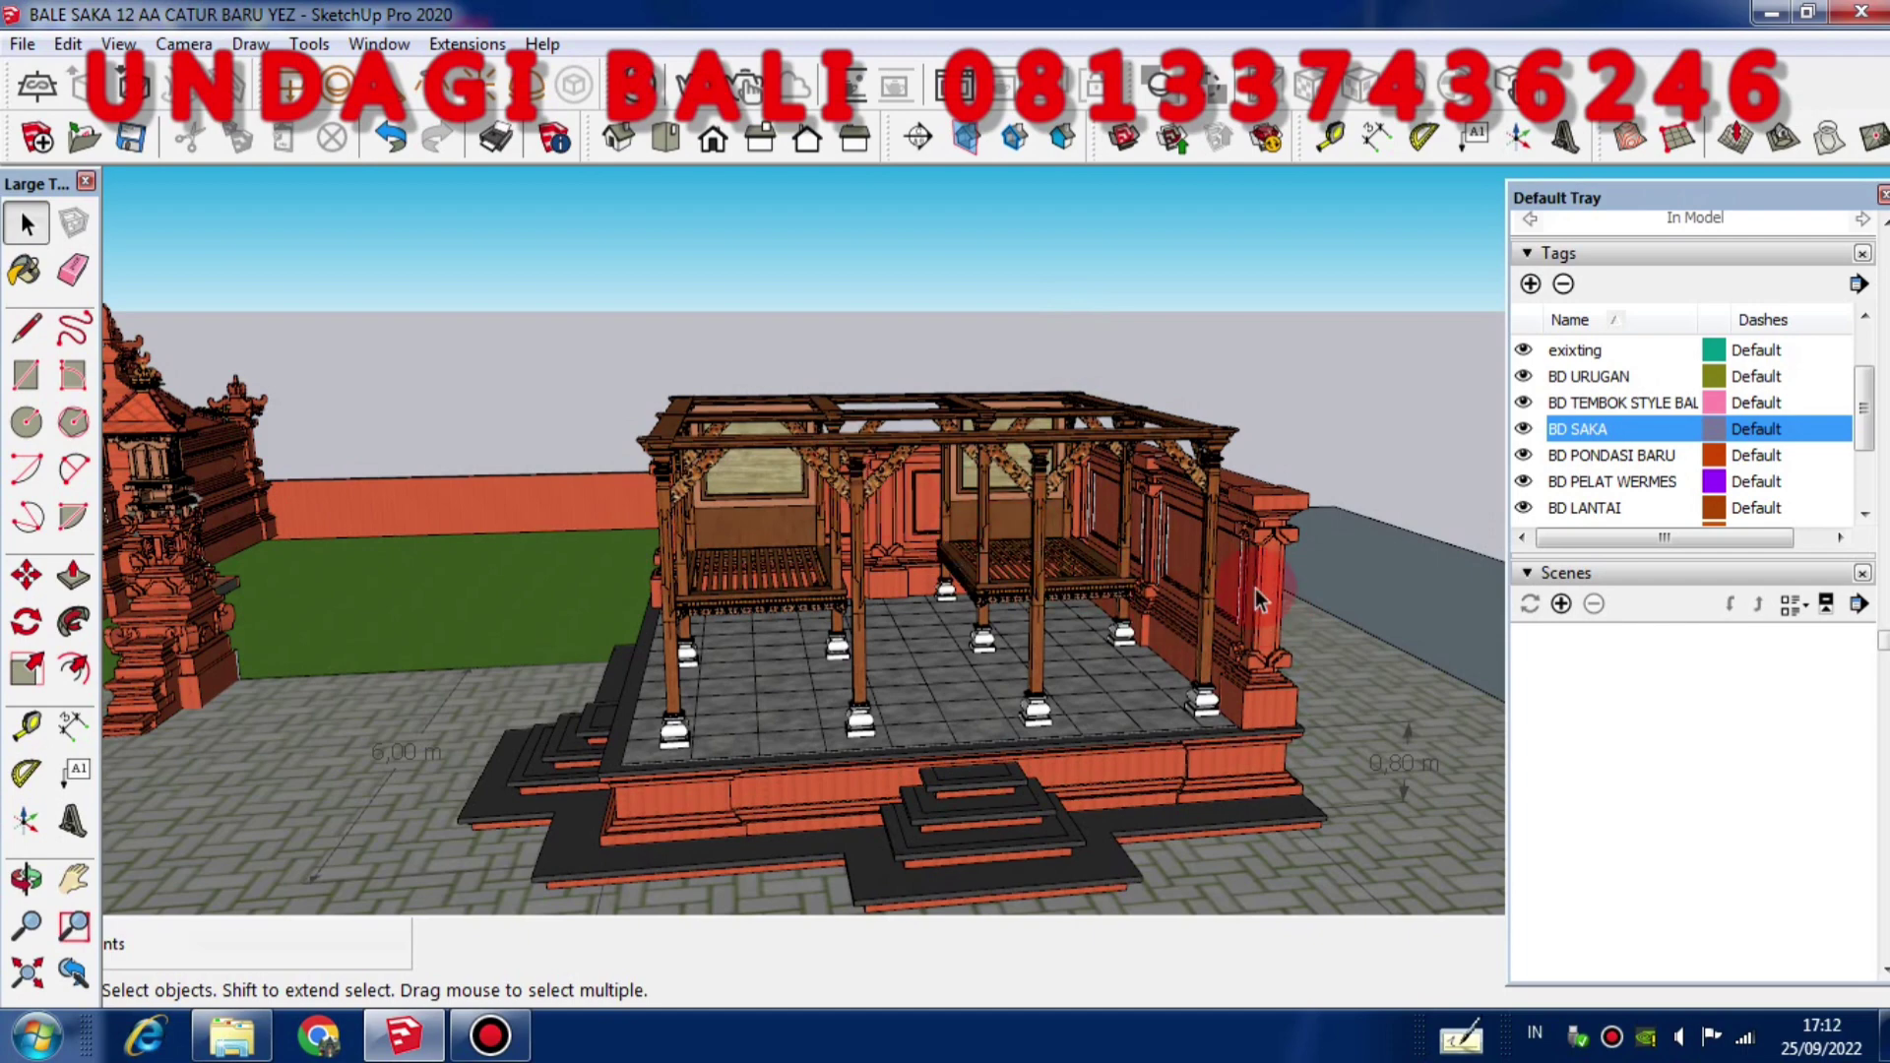
{"action": "scroll", "coordinate": [1266, 585], "scroll_direction": "up", "scroll_amount": 4}
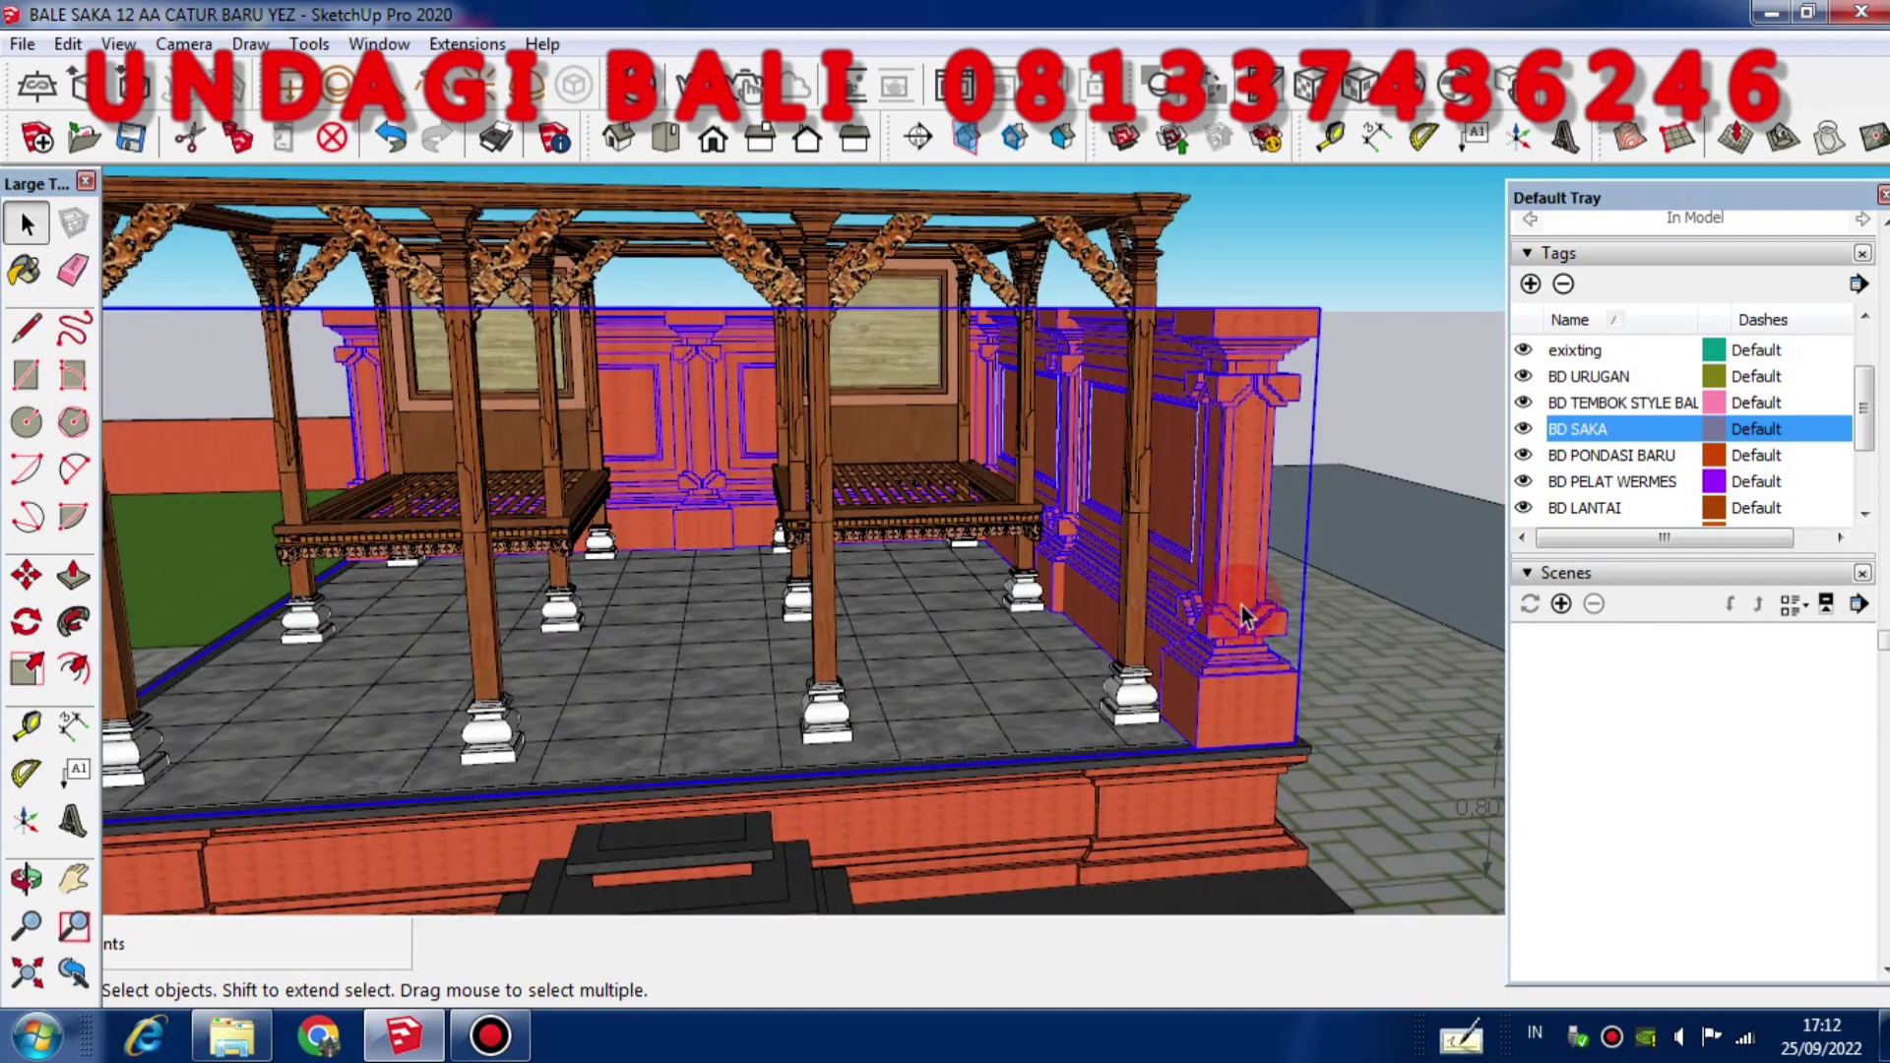
{"action": "scroll", "coordinate": [1231, 727], "scroll_direction": "down", "scroll_amount": 5}
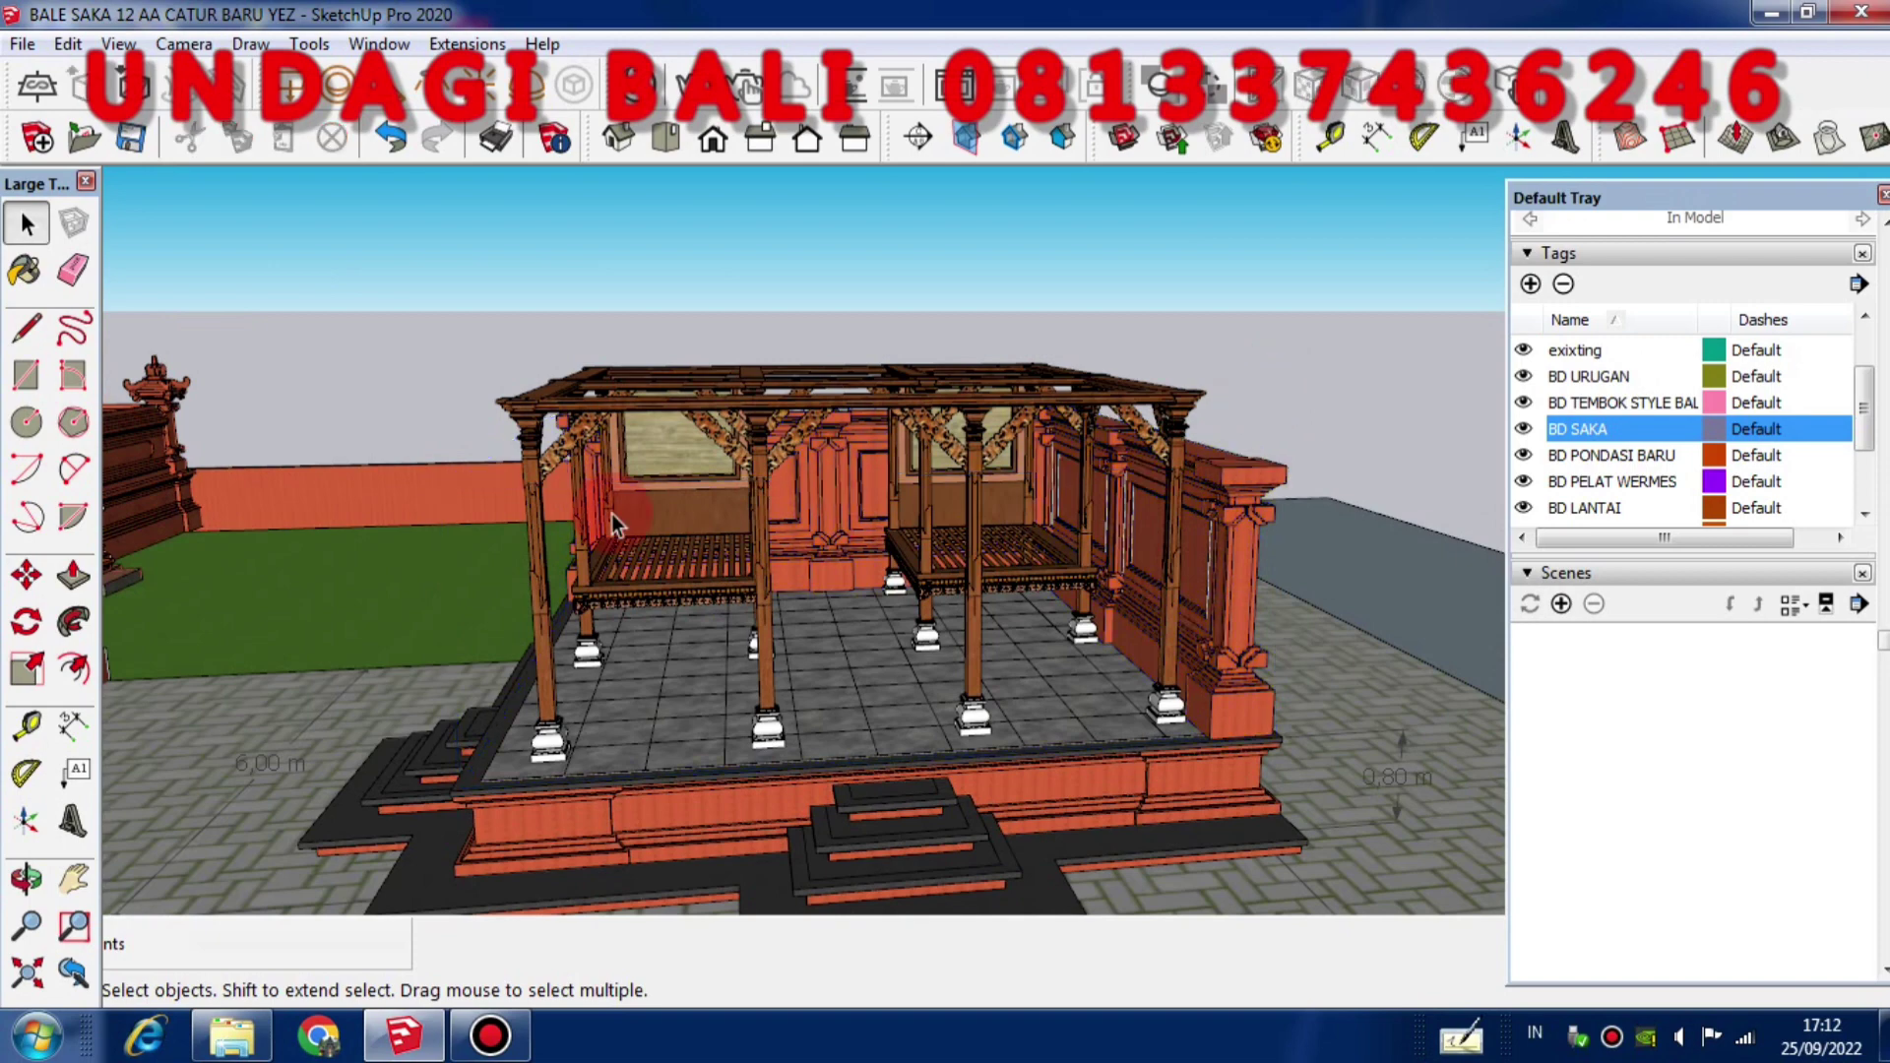
Highlight the timber post group and examine its two raised slatted platforms, framed back panels and top beams from above
{"action": "middle_click_drag", "start_coordinate": [617, 514], "coordinate": [675, 469]}
{"action": "scroll", "coordinate": [675, 468], "scroll_direction": "up", "scroll_amount": 3}
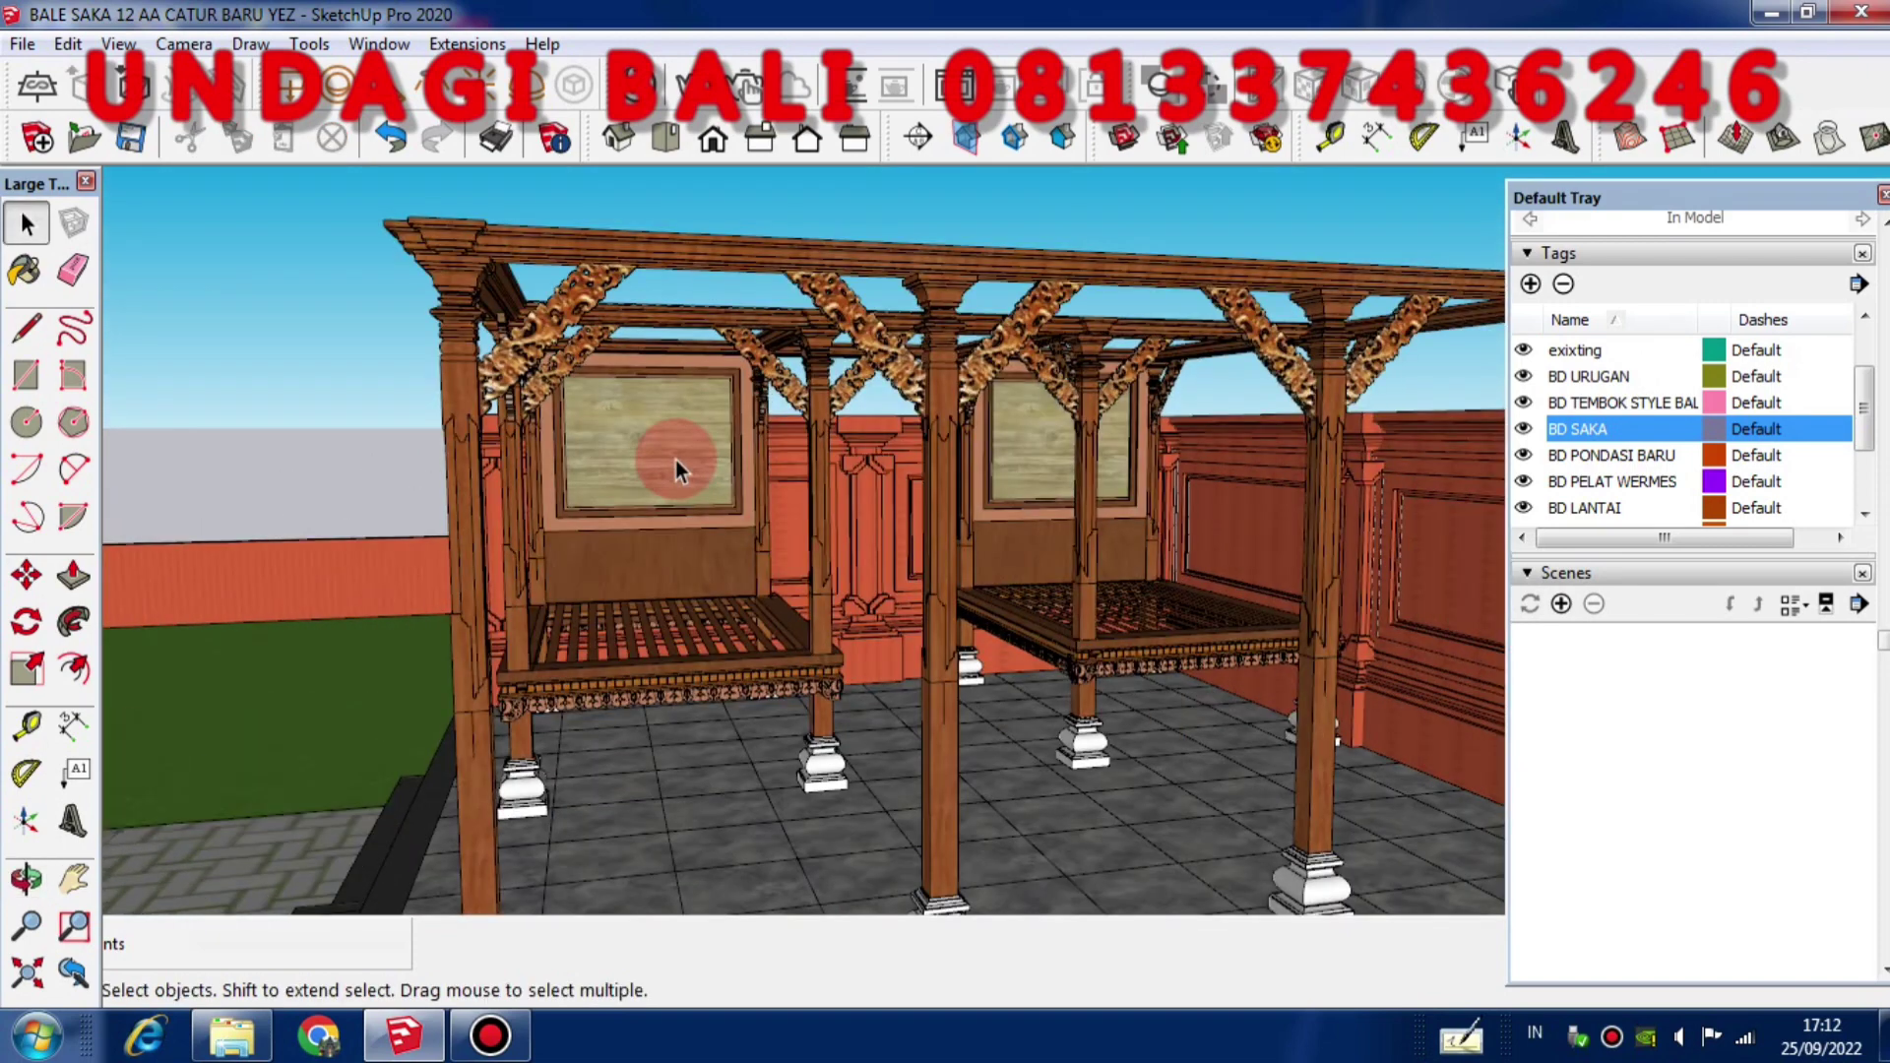
{"action": "scroll", "coordinate": [676, 469], "scroll_direction": "up", "scroll_amount": 2}
{"action": "key", "text": "ctrl+a"}
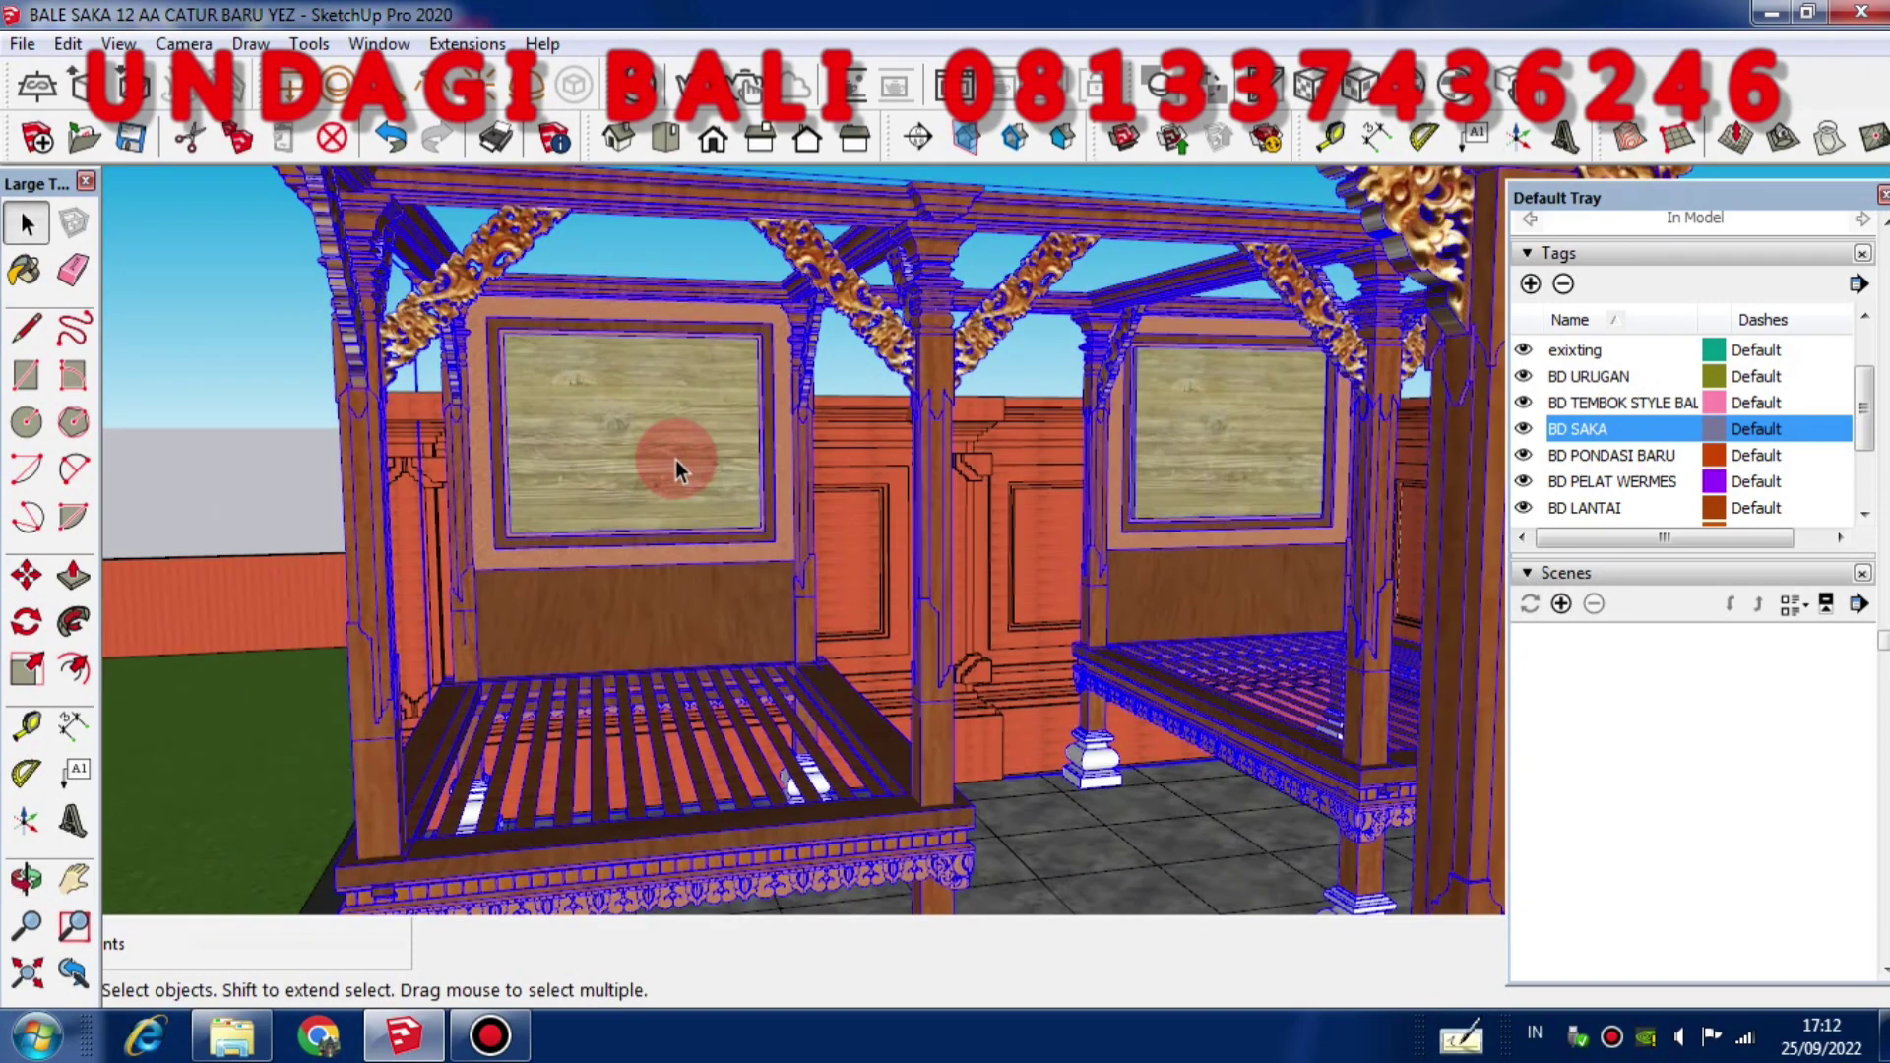
{"action": "middle_click_drag", "start_coordinate": [679, 459], "coordinate": [817, 707]}
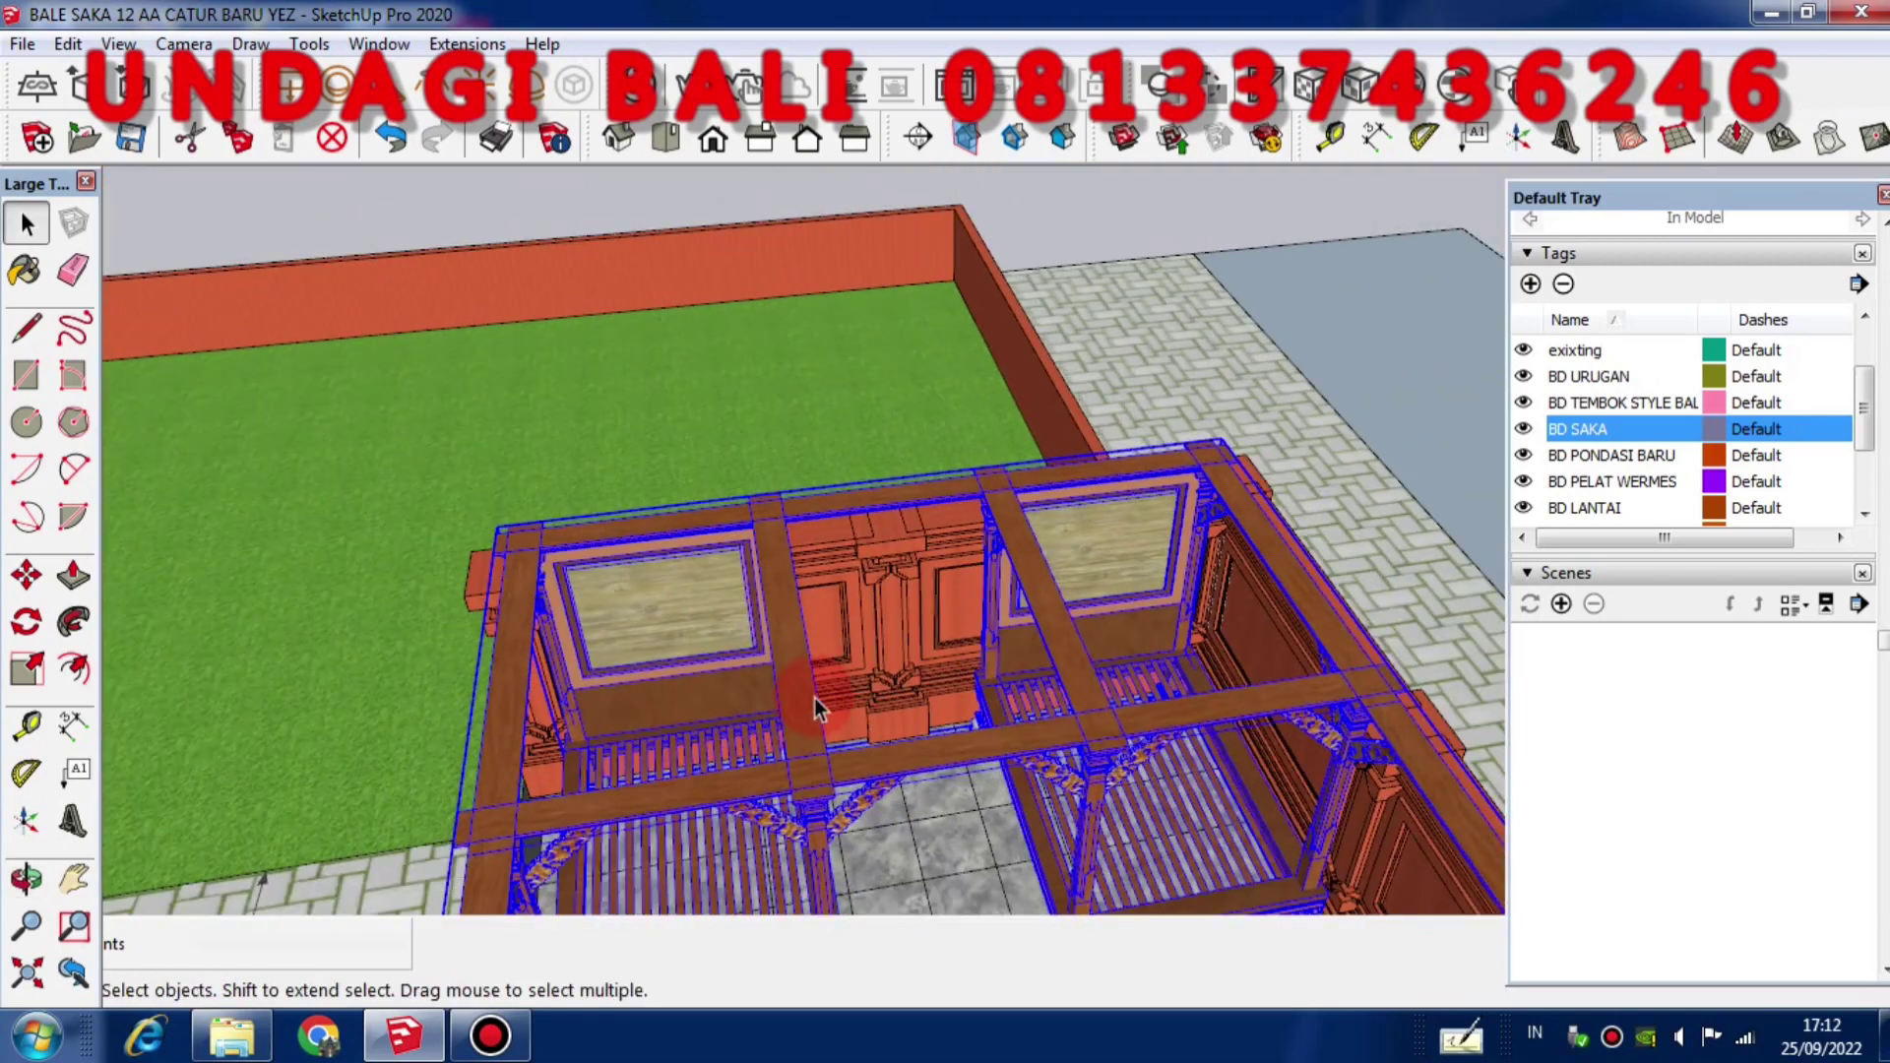
{"action": "scroll", "coordinate": [817, 706], "scroll_direction": "down", "scroll_amount": 2}
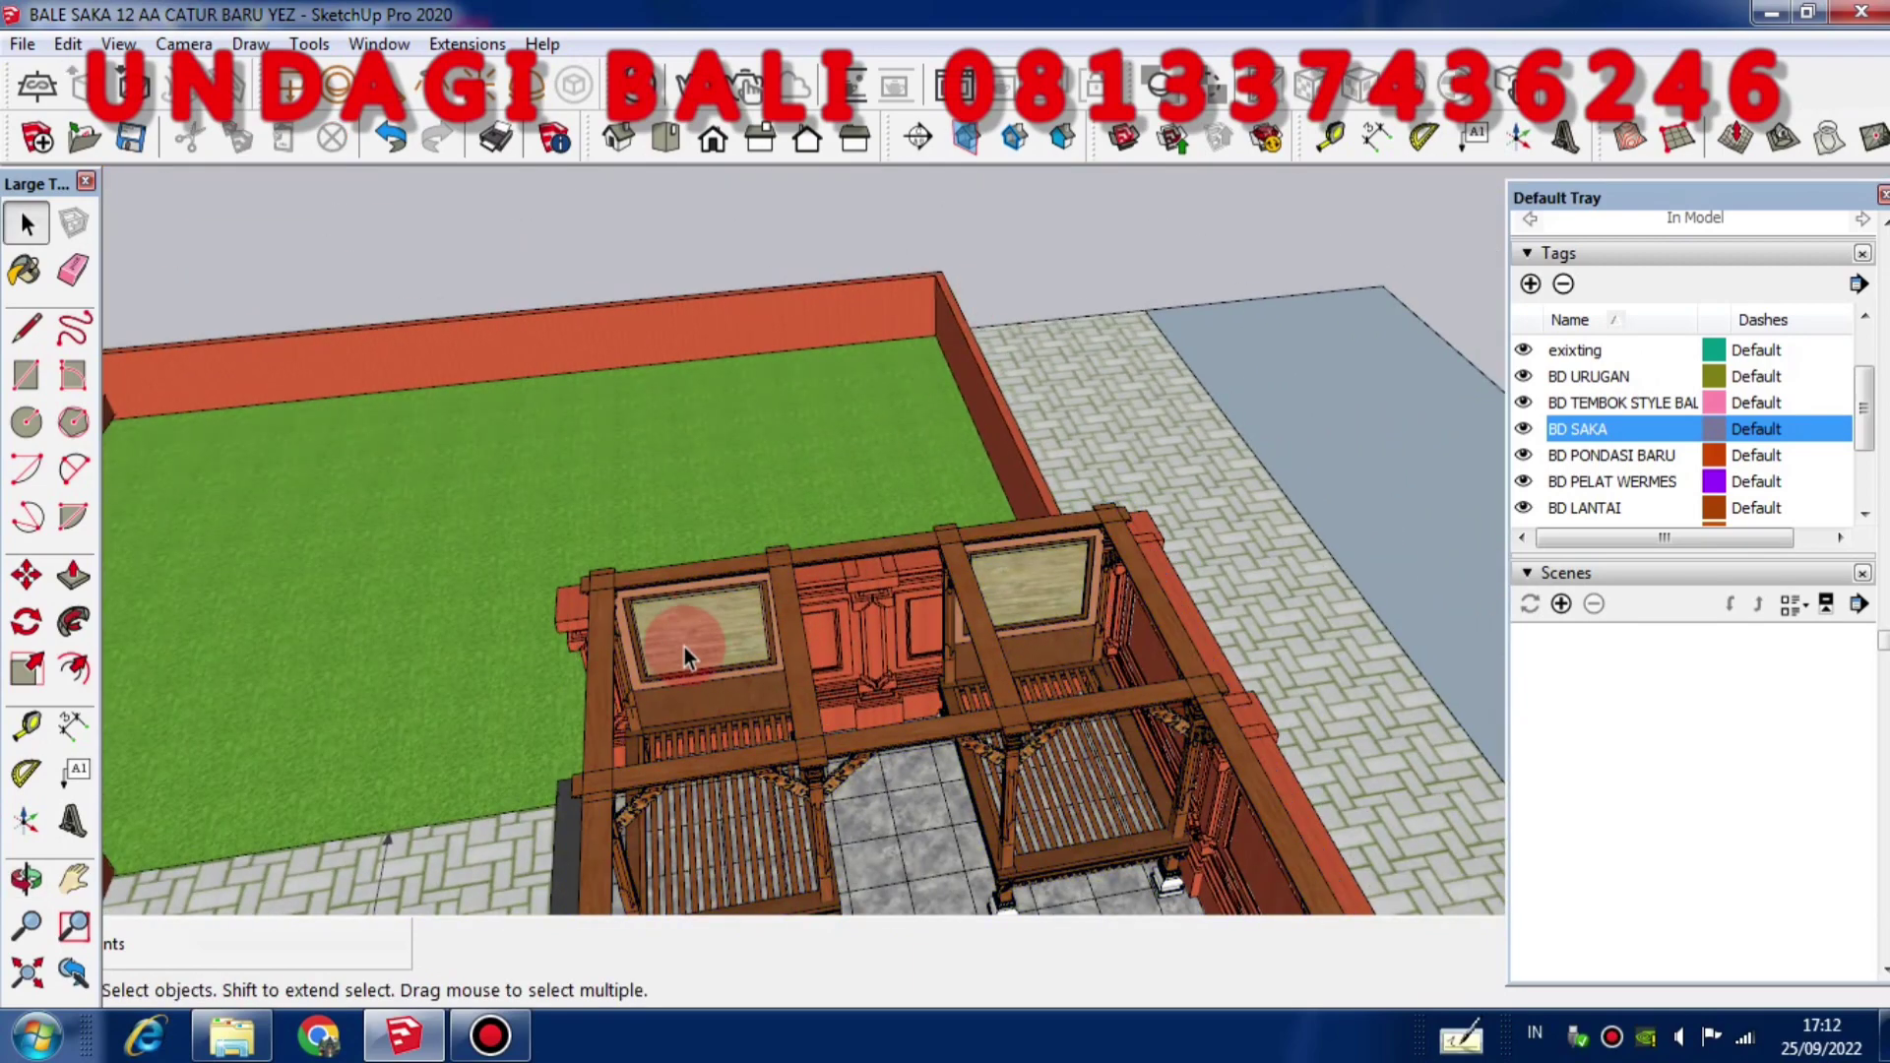
{"action": "scroll", "coordinate": [689, 645], "scroll_direction": "up", "scroll_amount": 3}
{"action": "left_click", "coordinate": [689, 638]}
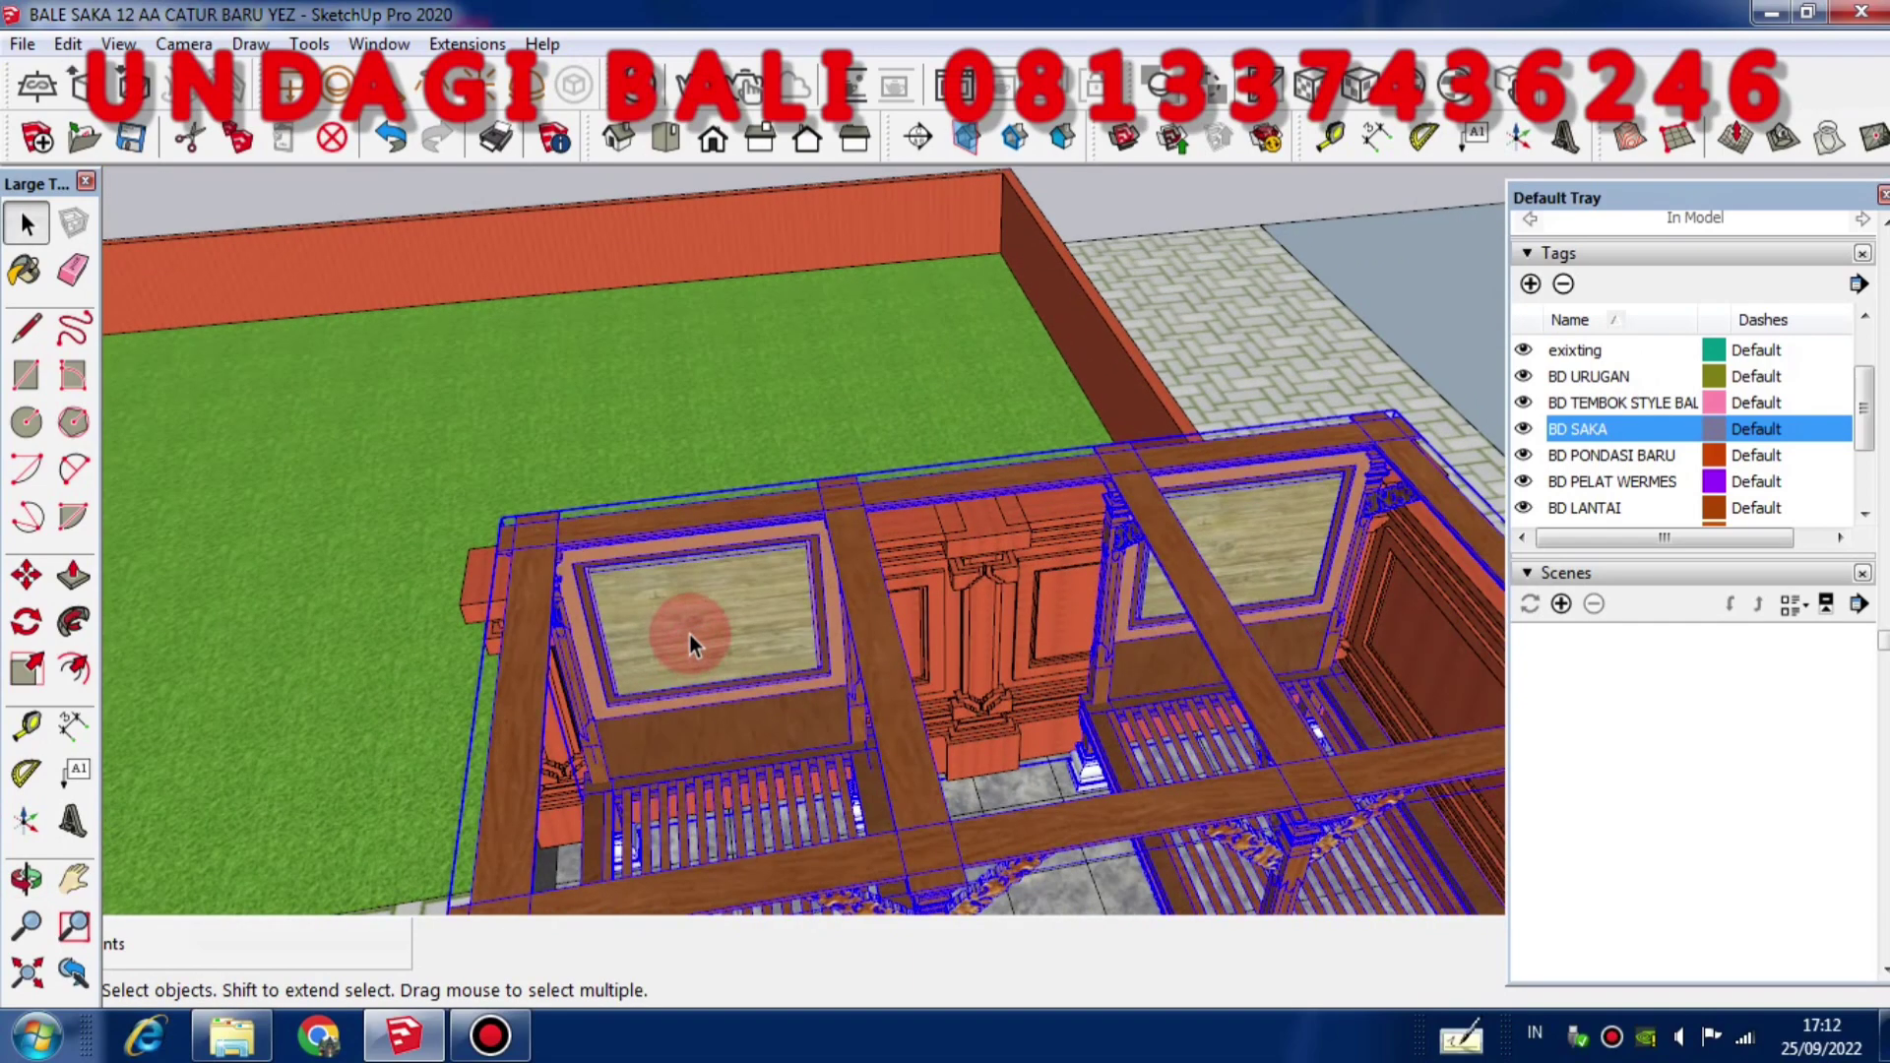
View the highlighted timber structure from the front, clear the selection, and inspect the pavilion from its open side with the steps
{"action": "scroll", "coordinate": [689, 634], "scroll_direction": "down", "scroll_amount": 3}
{"action": "middle_click_drag", "start_coordinate": [753, 613], "coordinate": [1214, 317]}
{"action": "scroll", "coordinate": [1039, 546], "scroll_direction": "down", "scroll_amount": 2}
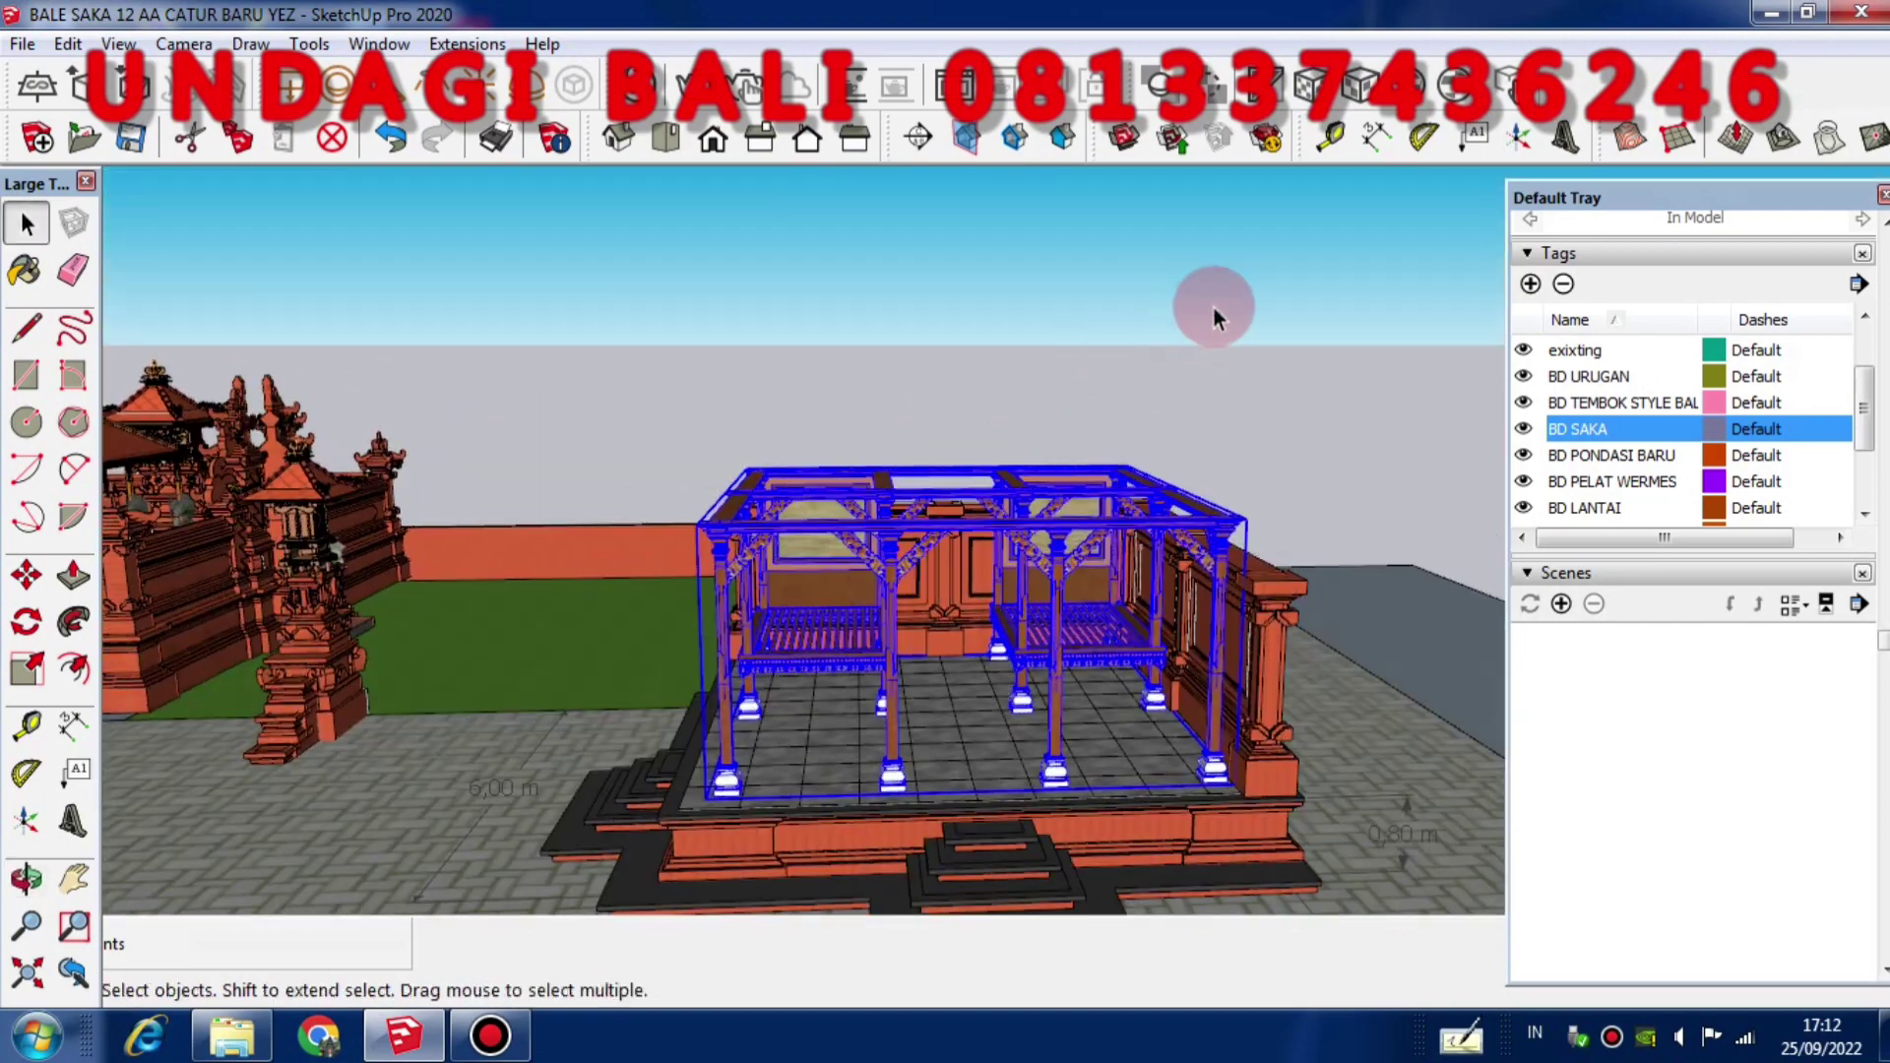
{"action": "middle_click_drag", "start_coordinate": [912, 665], "coordinate": [1215, 749]}
{"action": "key", "text": "space"}
{"action": "scroll", "coordinate": [1163, 837], "scroll_direction": "up", "scroll_amount": 3}
{"action": "scroll", "coordinate": [904, 855], "scroll_direction": "down", "scroll_amount": 3}
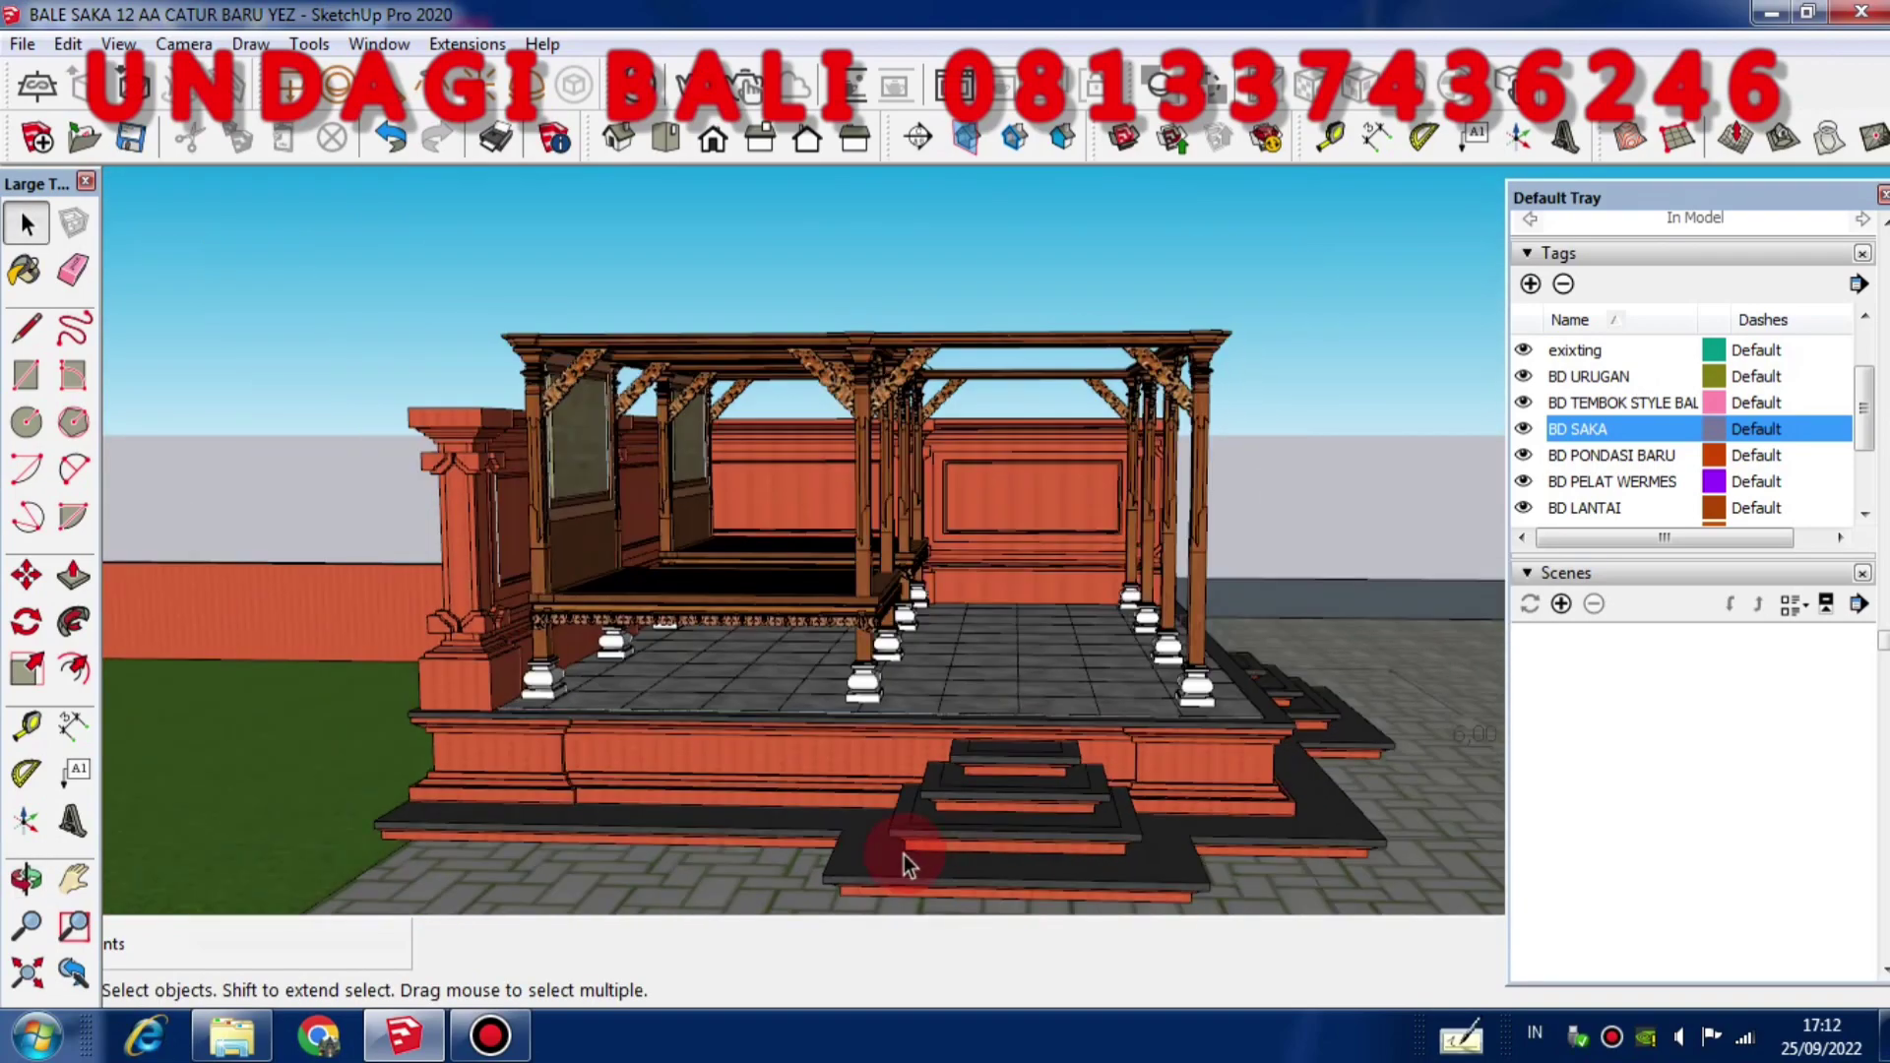
Examine the pavilion from behind the long panelled wall and back to the front, together with the neighbouring temple compound
{"action": "middle_click_drag", "start_coordinate": [697, 734], "coordinate": [1059, 686]}
{"action": "scroll", "coordinate": [935, 694], "scroll_direction": "down", "scroll_amount": 2}
{"action": "middle_click_drag", "start_coordinate": [835, 705], "coordinate": [1293, 801]}
{"action": "middle_click_drag", "start_coordinate": [799, 728], "coordinate": [1398, 630]}
{"action": "scroll", "coordinate": [1286, 522], "scroll_direction": "up", "scroll_amount": 5}
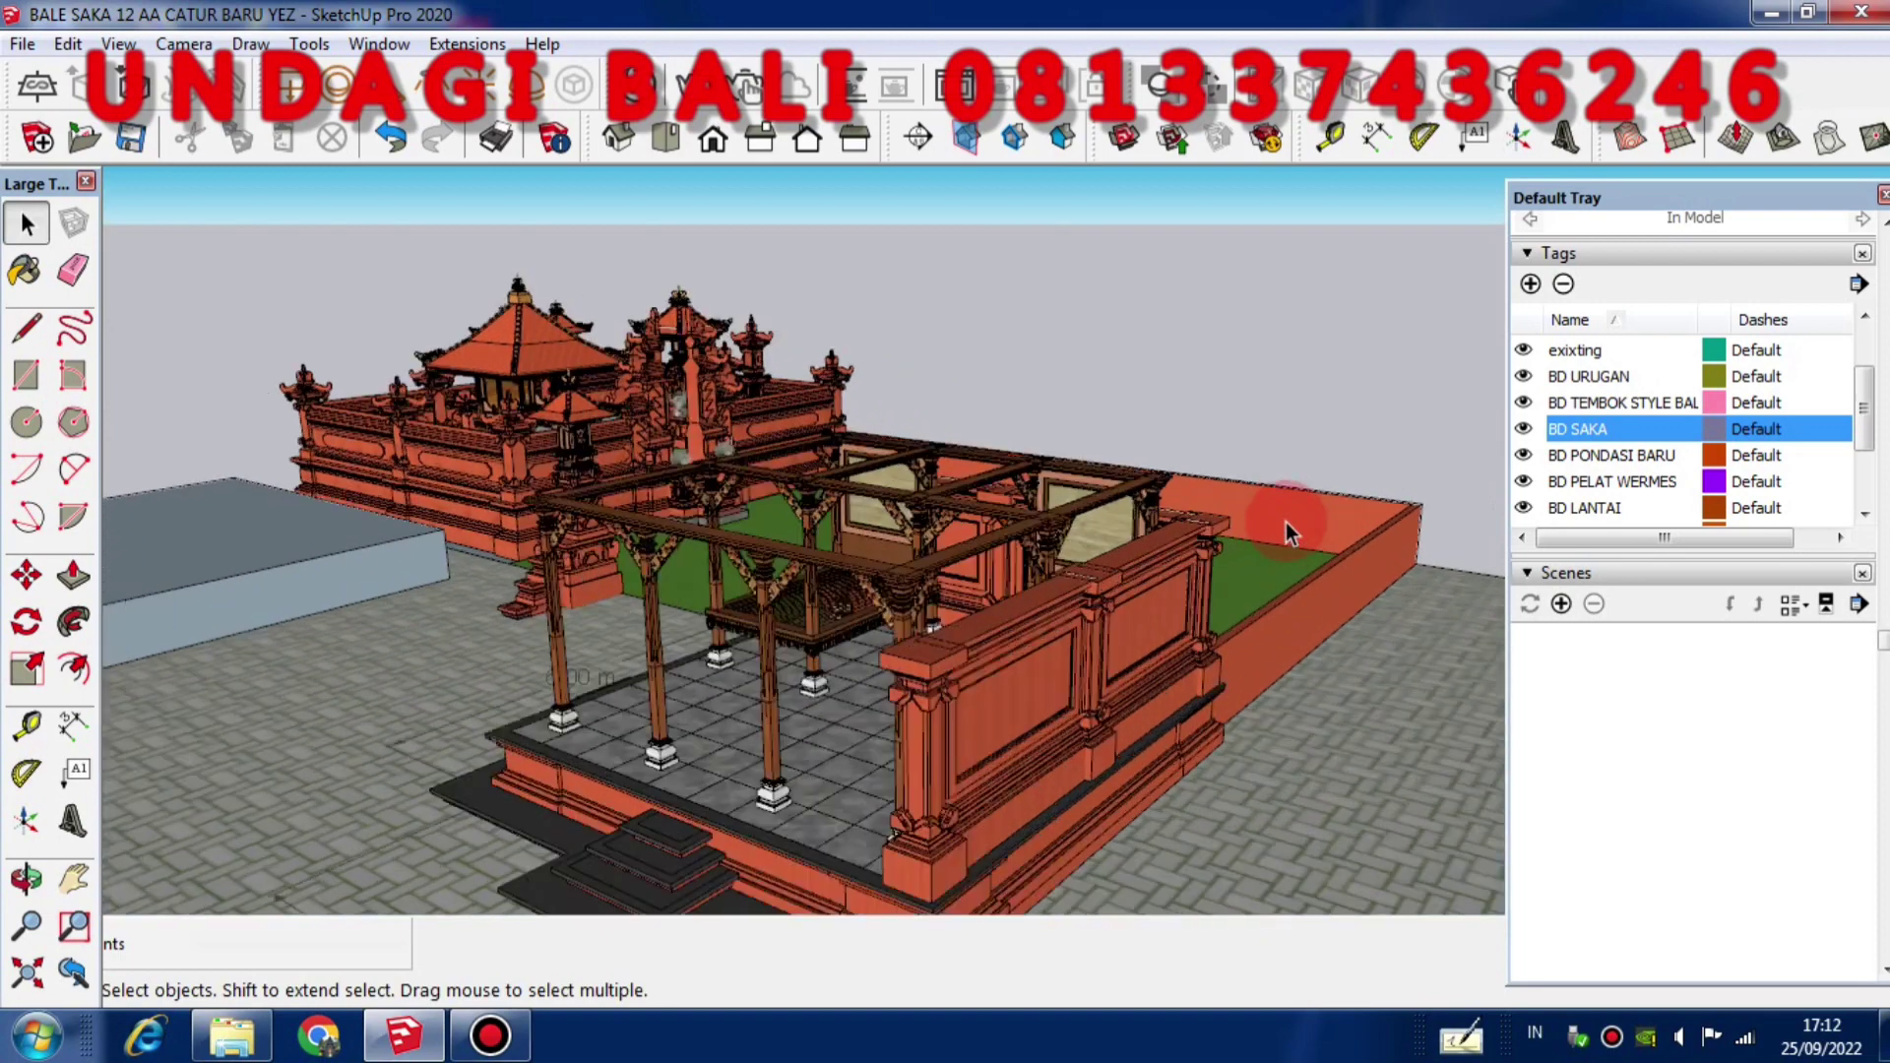
{"action": "scroll", "coordinate": [1280, 560], "scroll_direction": "down", "scroll_amount": 2}
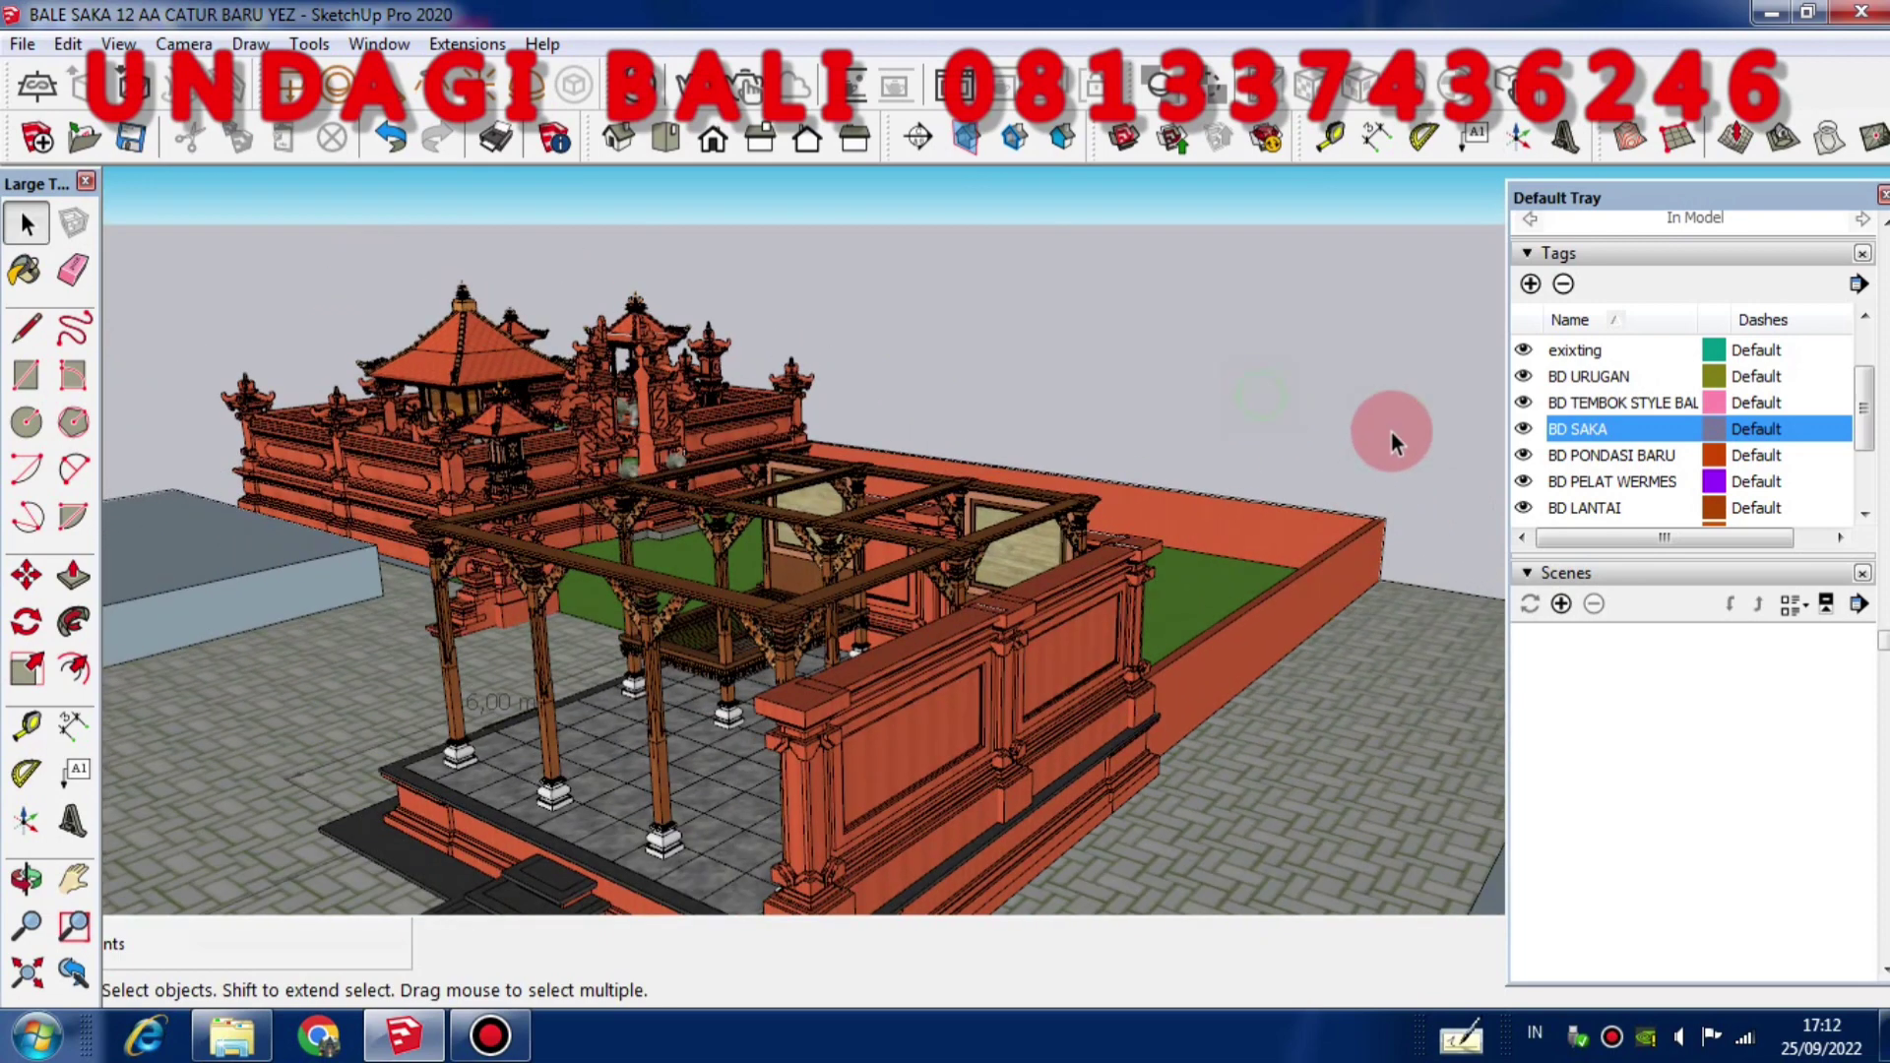
{"action": "middle_click_drag", "start_coordinate": [630, 607], "coordinate": [868, 548]}
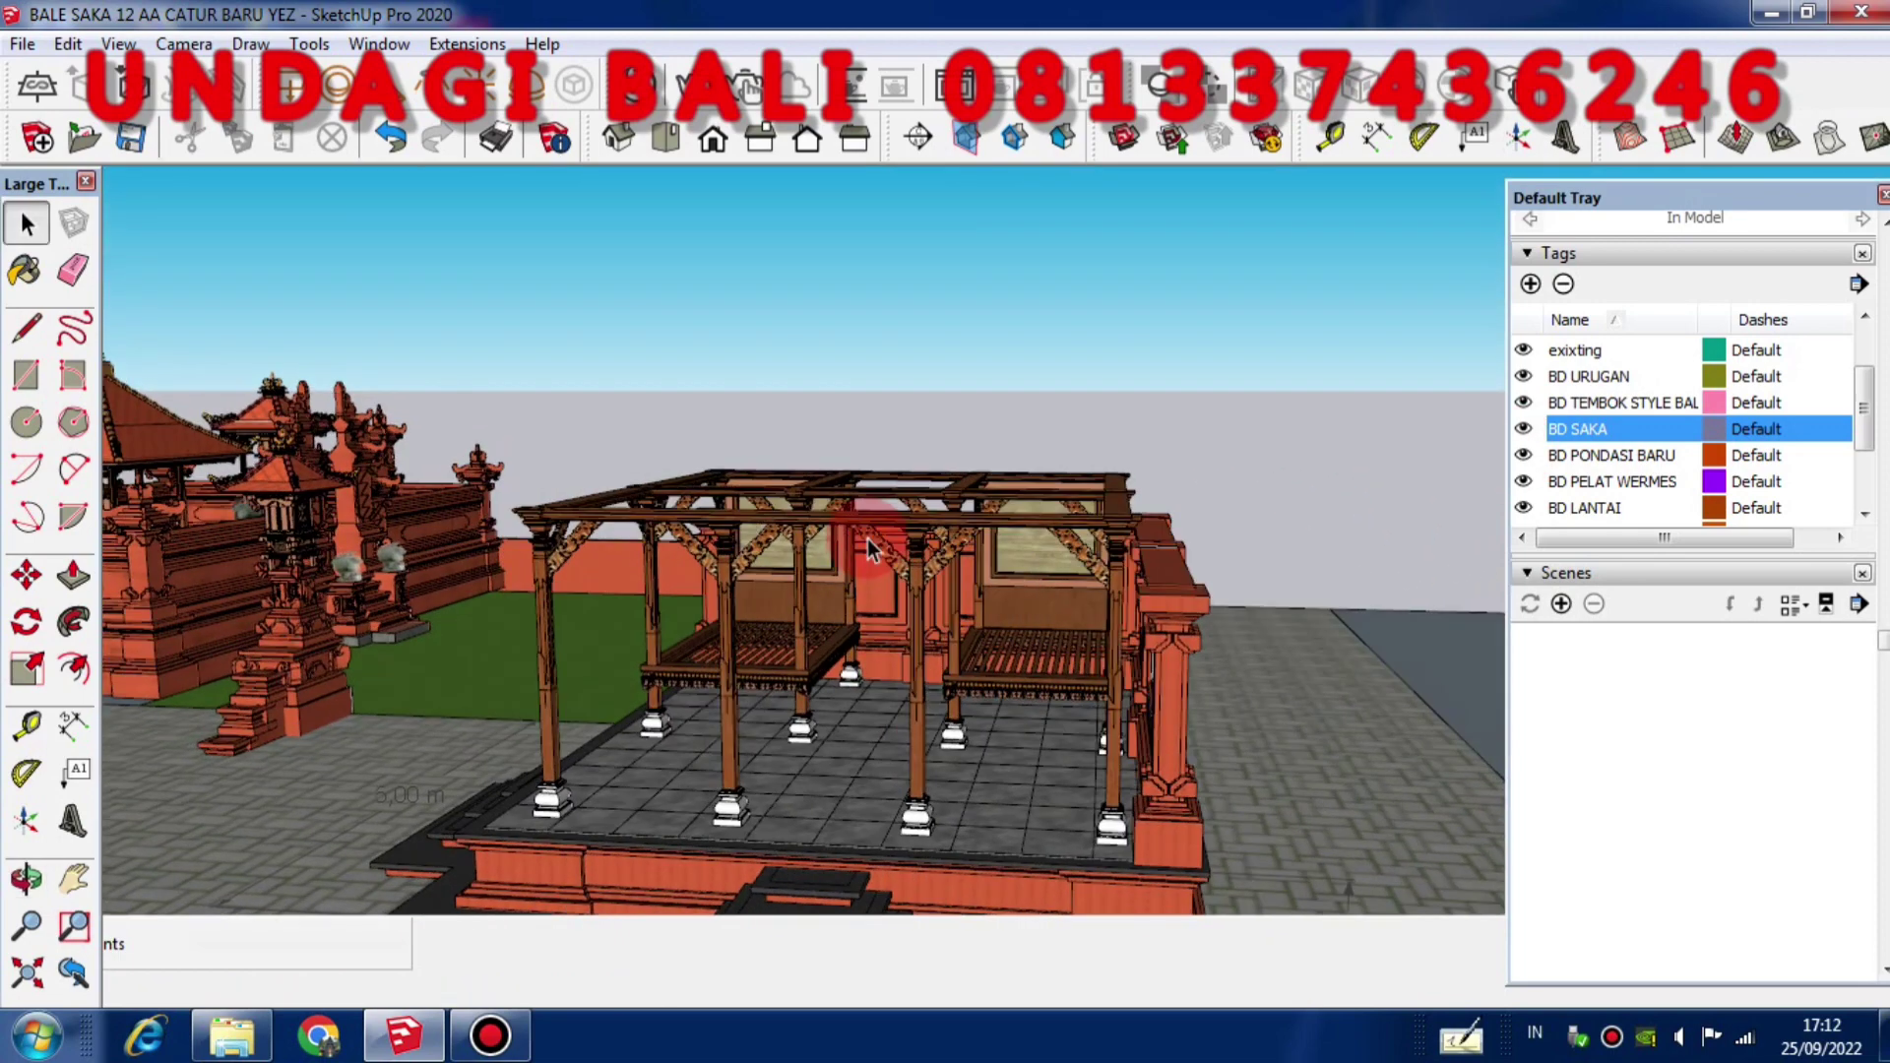